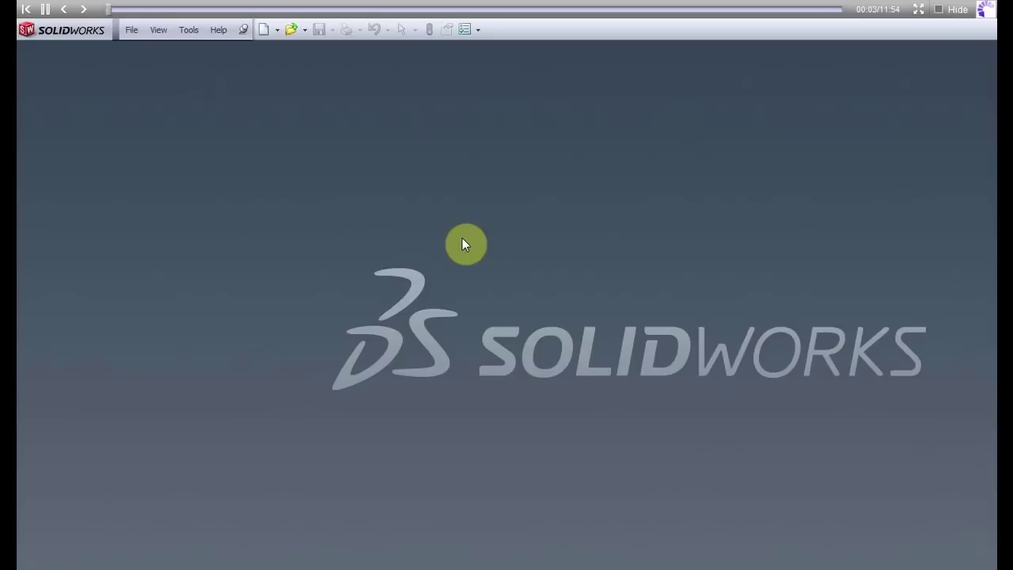
# Create a new Part document (Part2) and start a sketch on its Right Plane
pyautogui.click(264, 35)
pyautogui.click(569, 515)
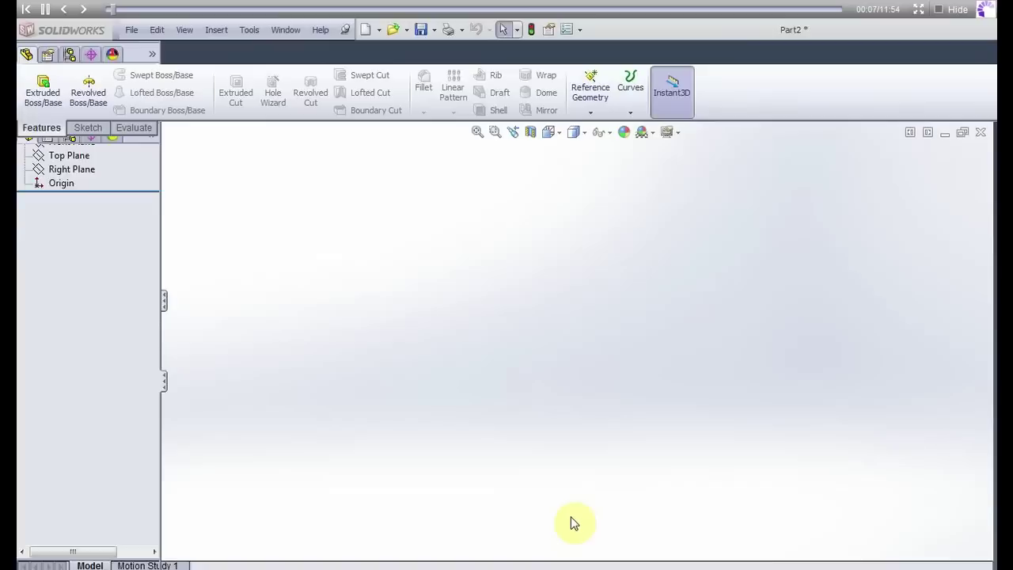
pyautogui.click(88, 128)
pyautogui.click(517, 335)
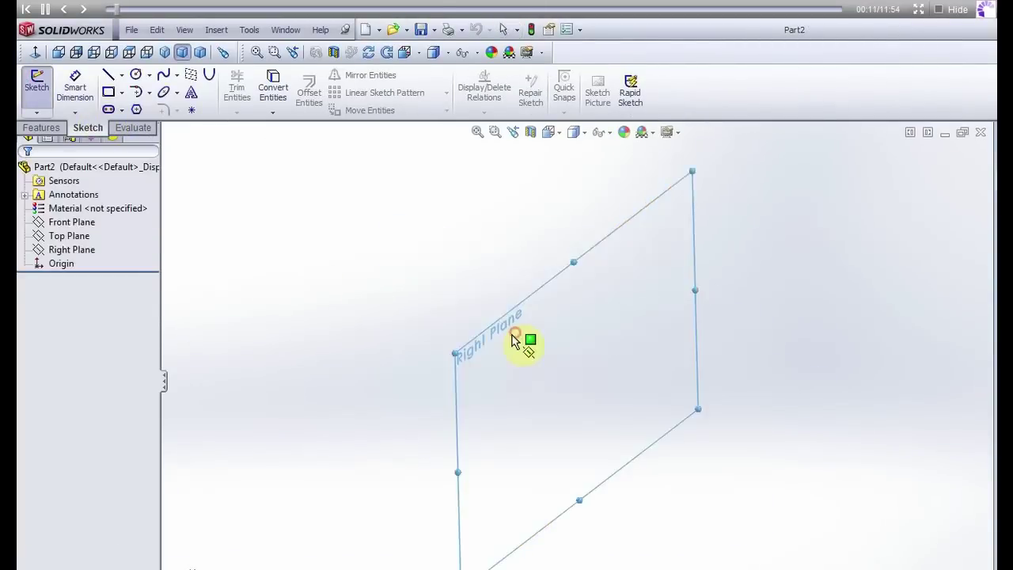
# Draw a horizontal centerline left from the origin, then a vertical line up and a top line leftward
pyautogui.click(122, 75)
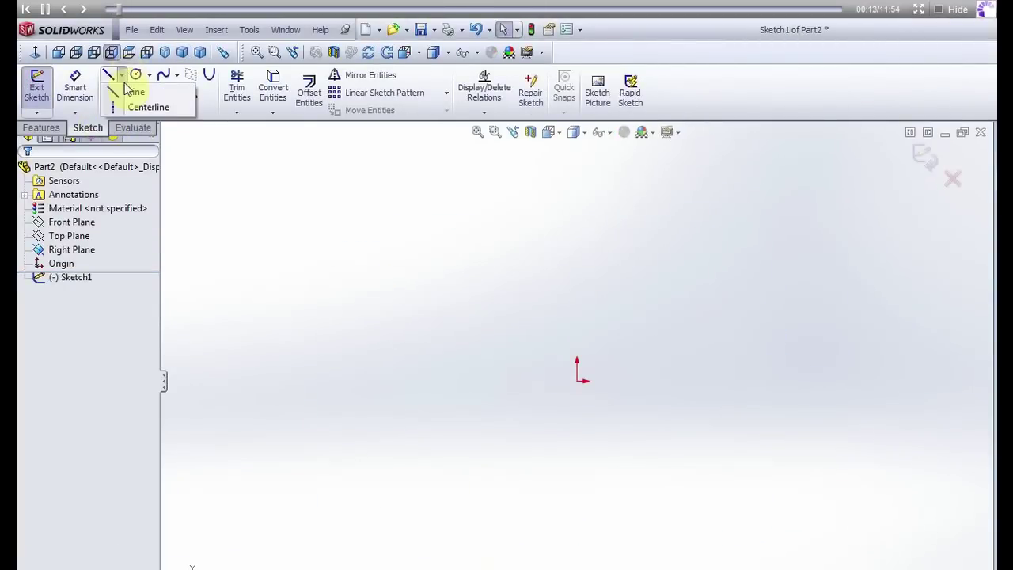
pyautogui.click(131, 104)
pyautogui.moveTo(577, 382); pyautogui.dragTo(348, 382)
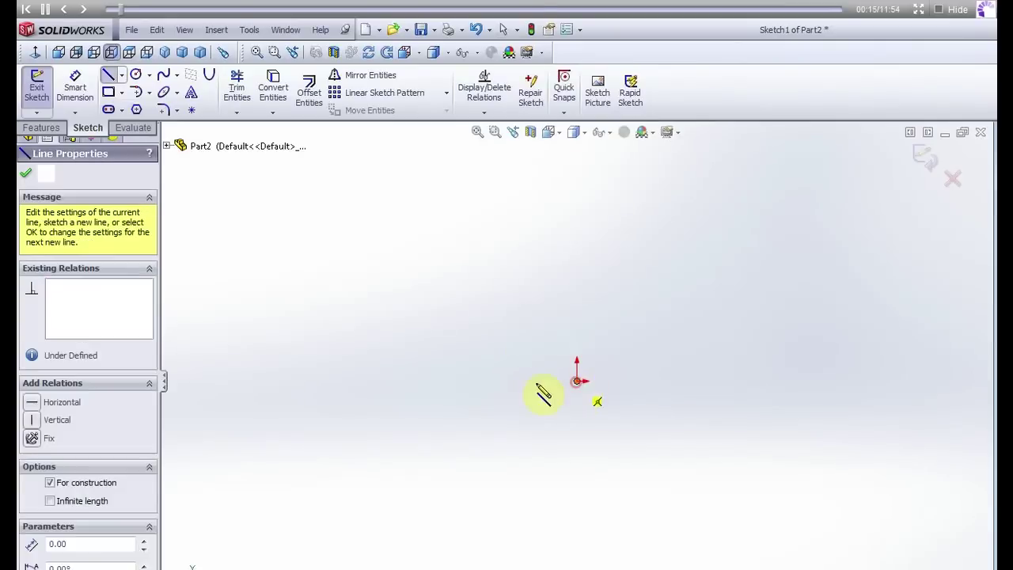
pyautogui.press('Escape')
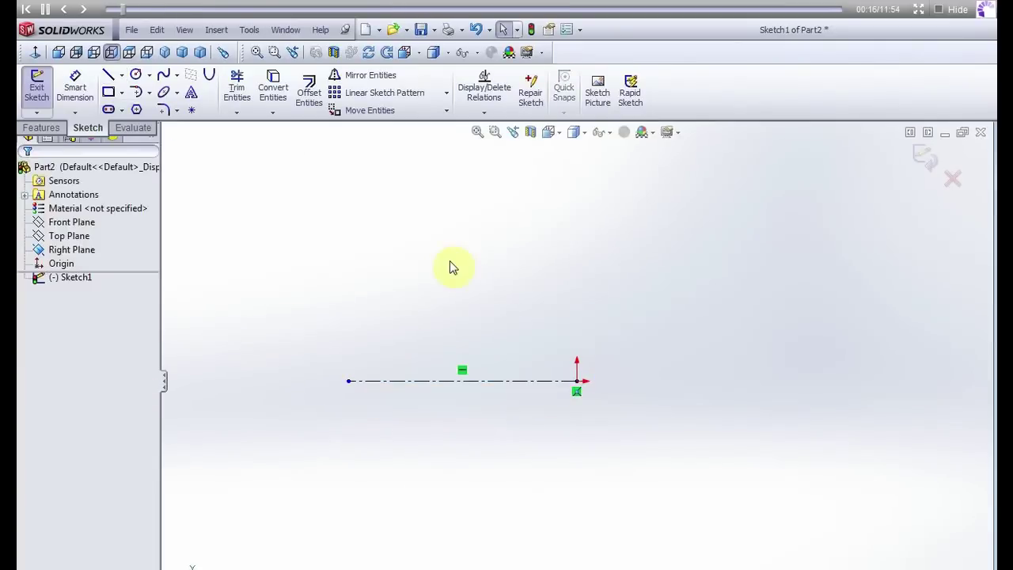
pyautogui.moveTo(448, 261); pyautogui.dragTo(383, 262, button='right')
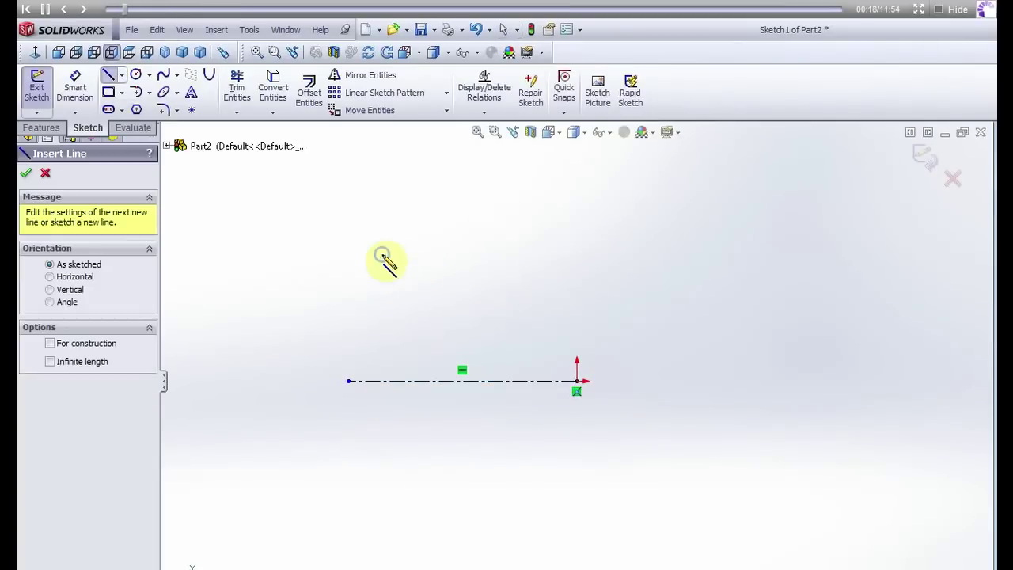
pyautogui.moveTo(577, 381); pyautogui.dragTo(578, 258)
pyautogui.click(577, 248)
pyautogui.click(410, 248)
pyautogui.press('Escape')
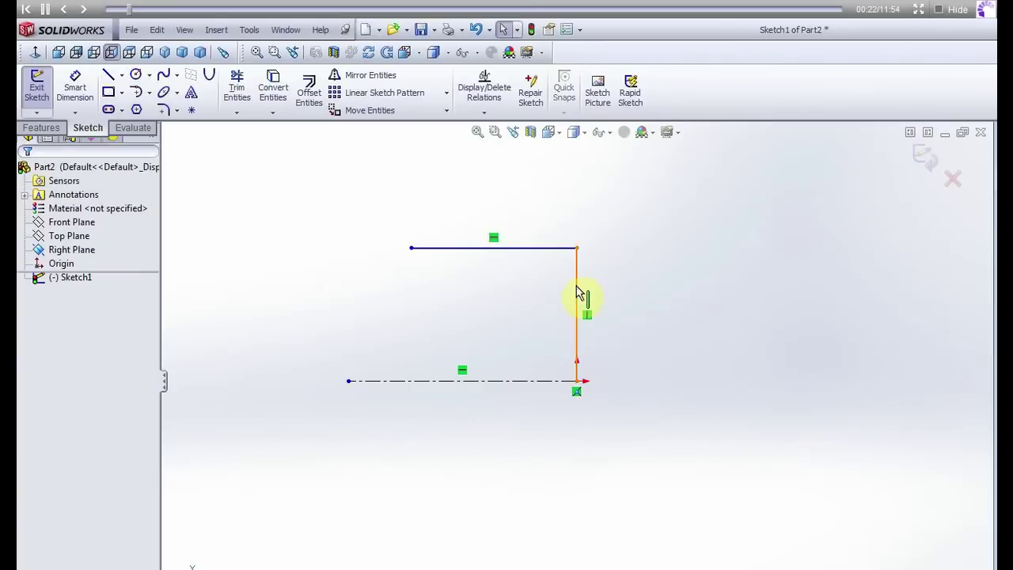
# Set the vertical line's length to 55 and the top horizontal line's length to 75
pyautogui.click(577, 292)
pyautogui.write('55+')
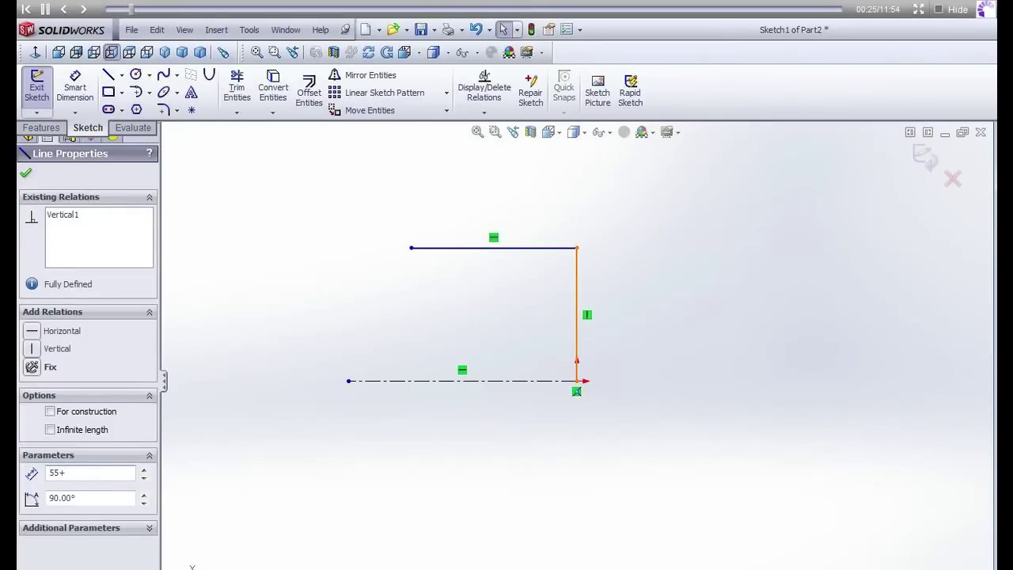
pyautogui.press('Return')
pyautogui.click(643, 233)
pyautogui.click(539, 208)
pyautogui.write('75.00')
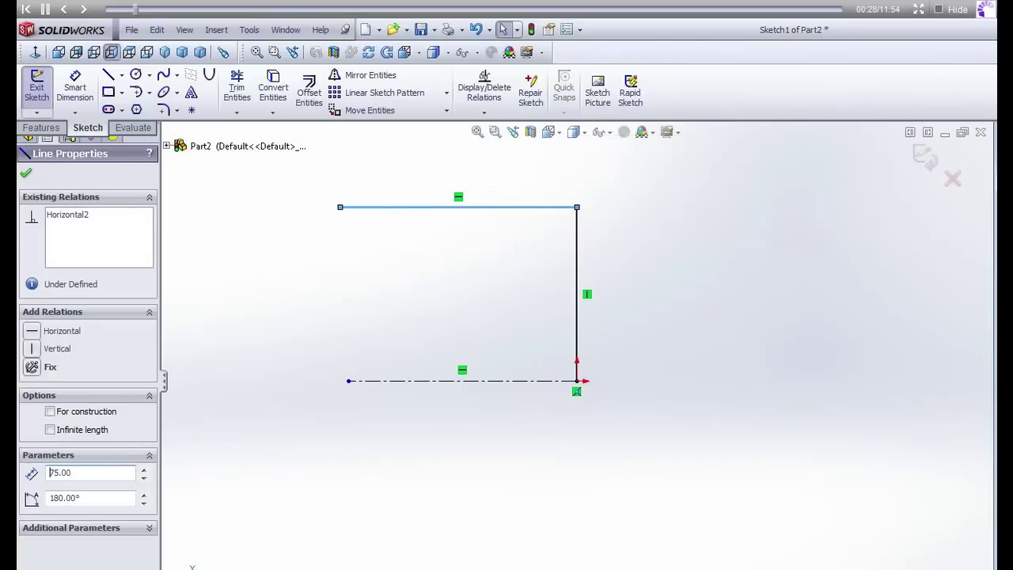
pyautogui.click(541, 219)
pyautogui.moveTo(319, 285); pyautogui.dragTo(388, 277, button='right')
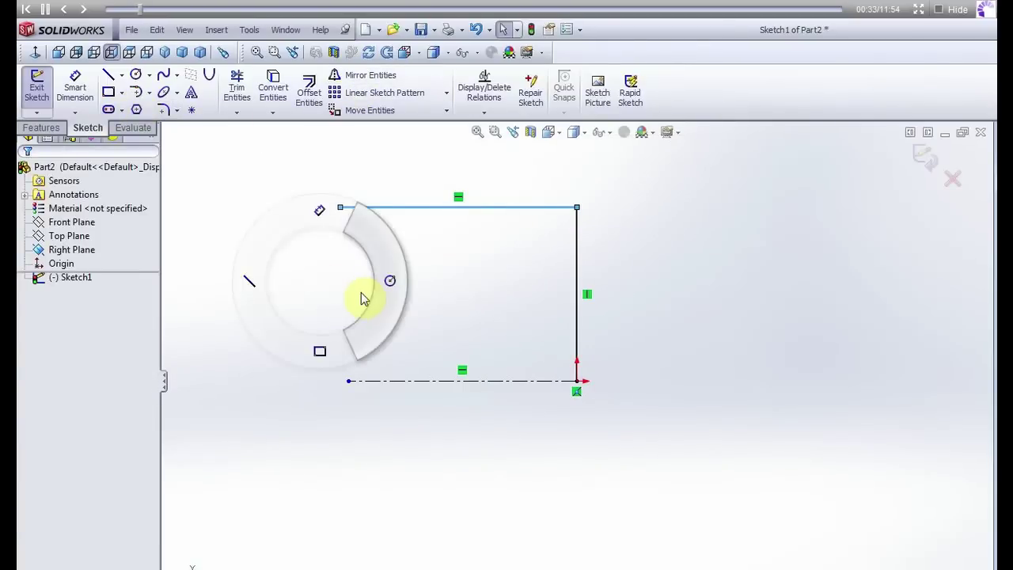
# Draw a circle centred on the origin passing through the top-left corner
pyautogui.click(578, 382)
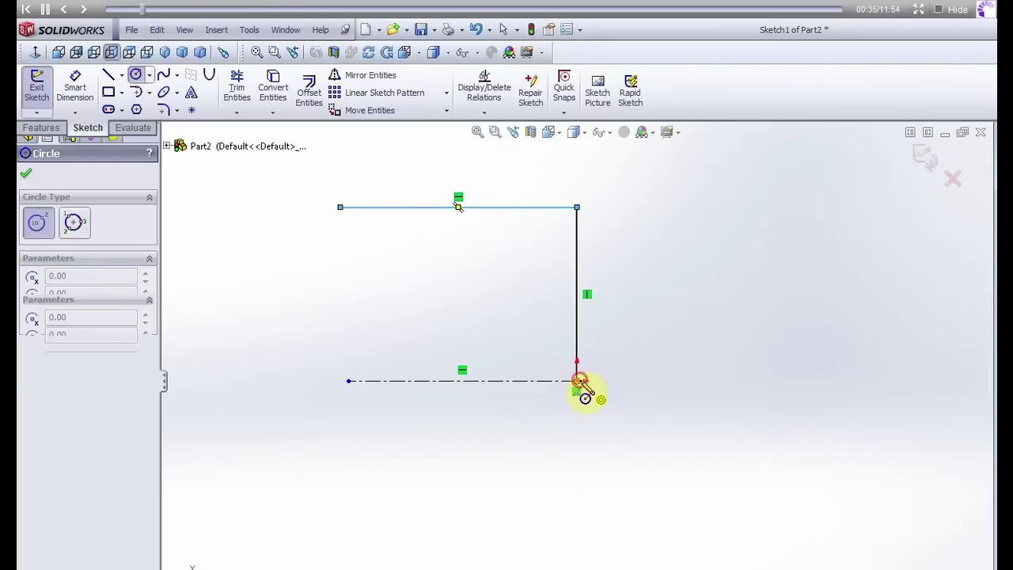
pyautogui.click(341, 211)
pyautogui.press('Escape')
# Mirror the top and vertical lines about the horizontal centerline
pyautogui.click(389, 207)
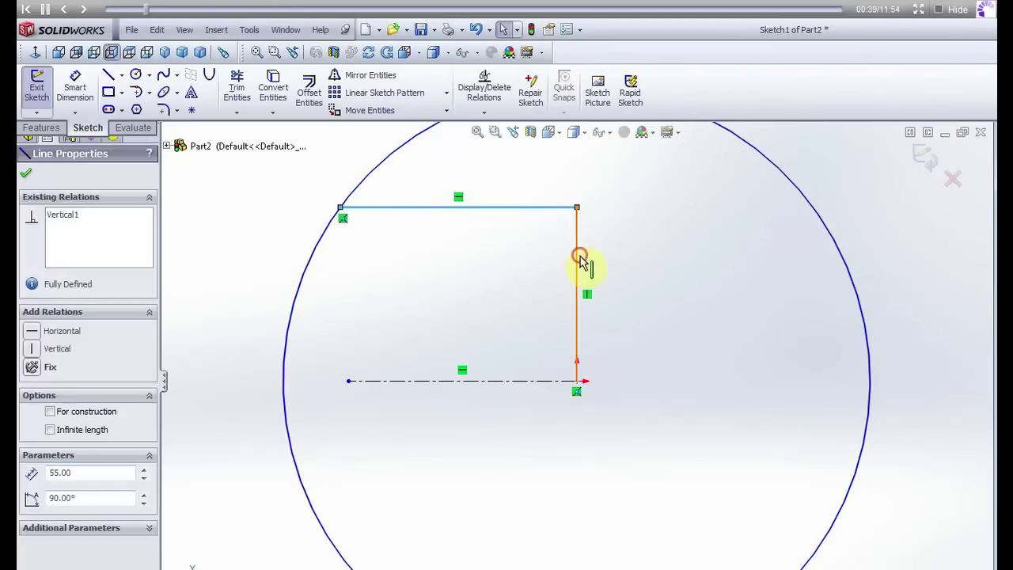
pyautogui.keyDown('ctrl'); pyautogui.click(582, 264); pyautogui.keyUp('ctrl')
pyautogui.click(360, 74)
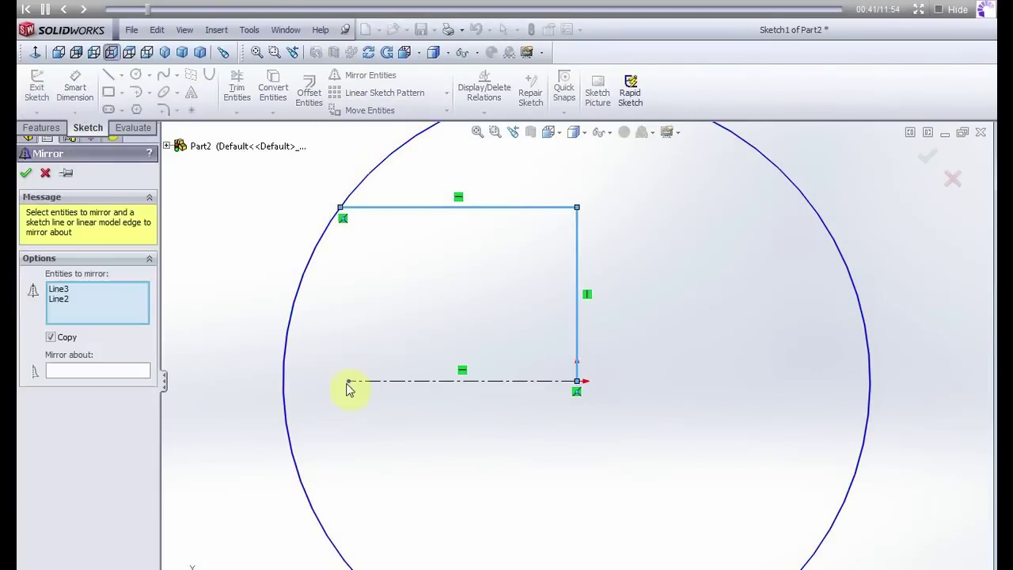
pyautogui.click(129, 370)
pyautogui.click(394, 383)
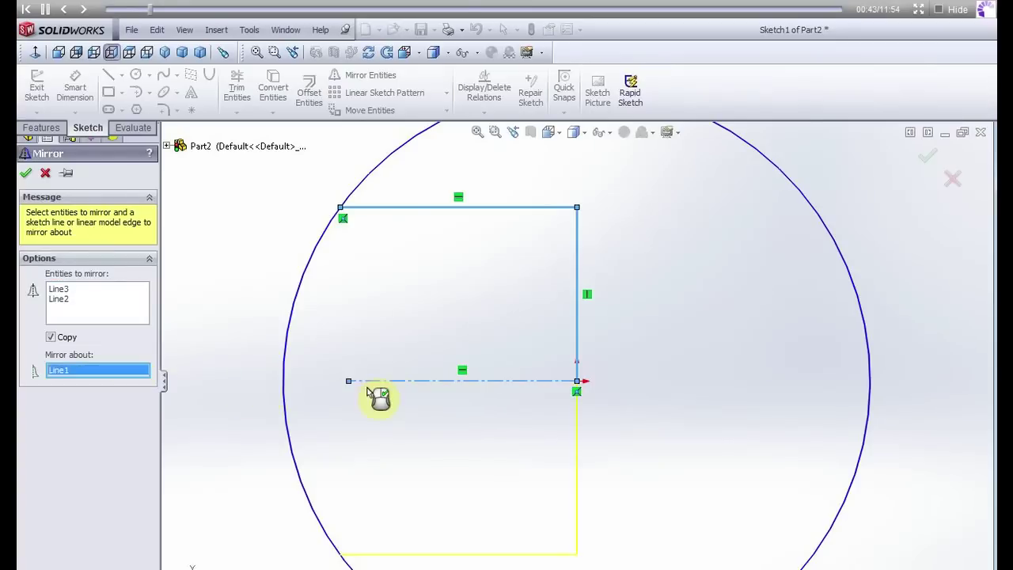
pyautogui.click(25, 173)
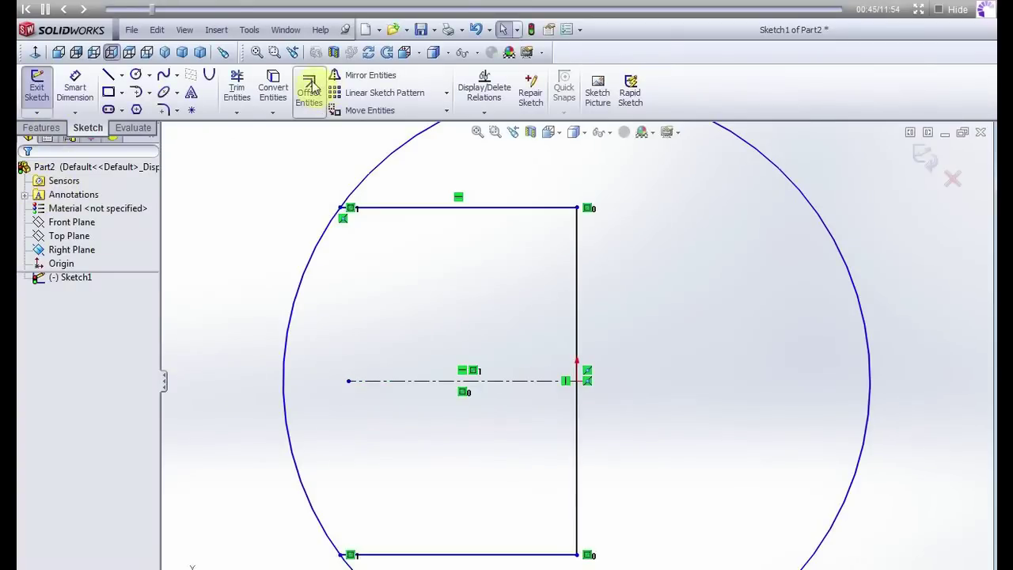
# Trim away the outer part of the circle, leaving the left arc
pyautogui.click(237, 87)
pyautogui.click(359, 161)
pyautogui.press('f')
pyautogui.click(942, 167)
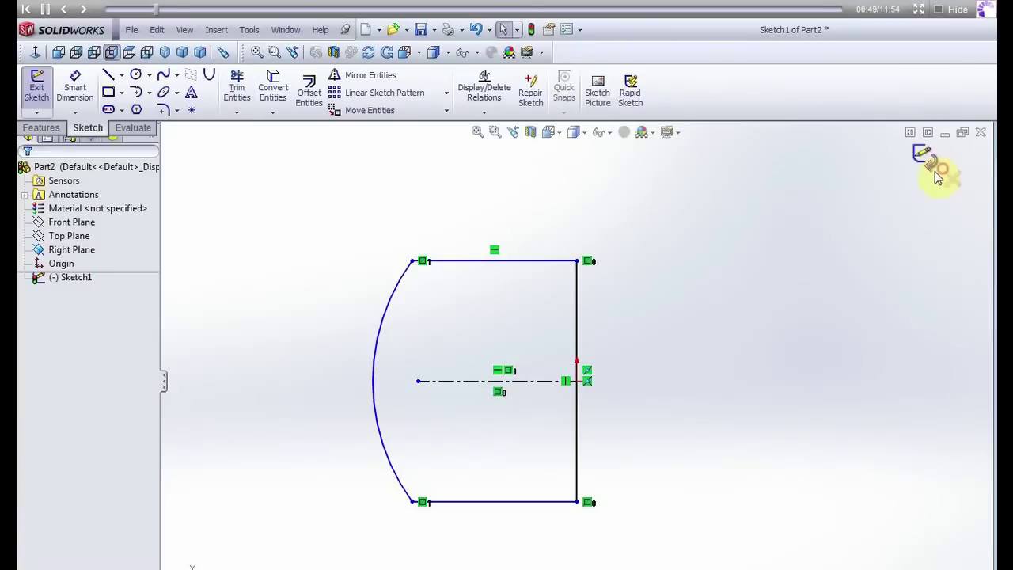
pyautogui.click(48, 128)
# Revolve the closed region 180° about the vertical line (Line2) to create Revolve1
pyautogui.click(86, 90)
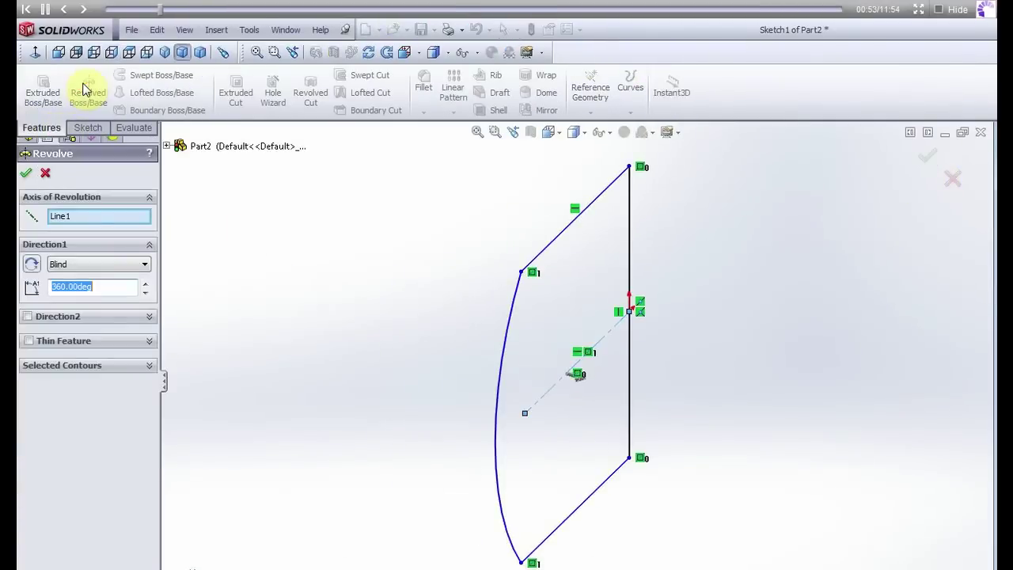
pyautogui.click(119, 368)
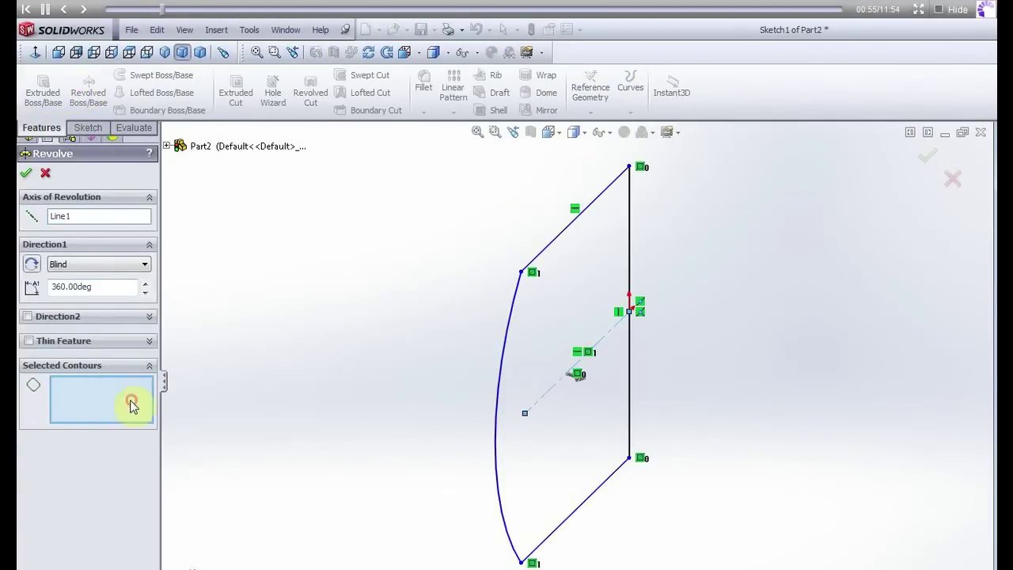
pyautogui.click(529, 382)
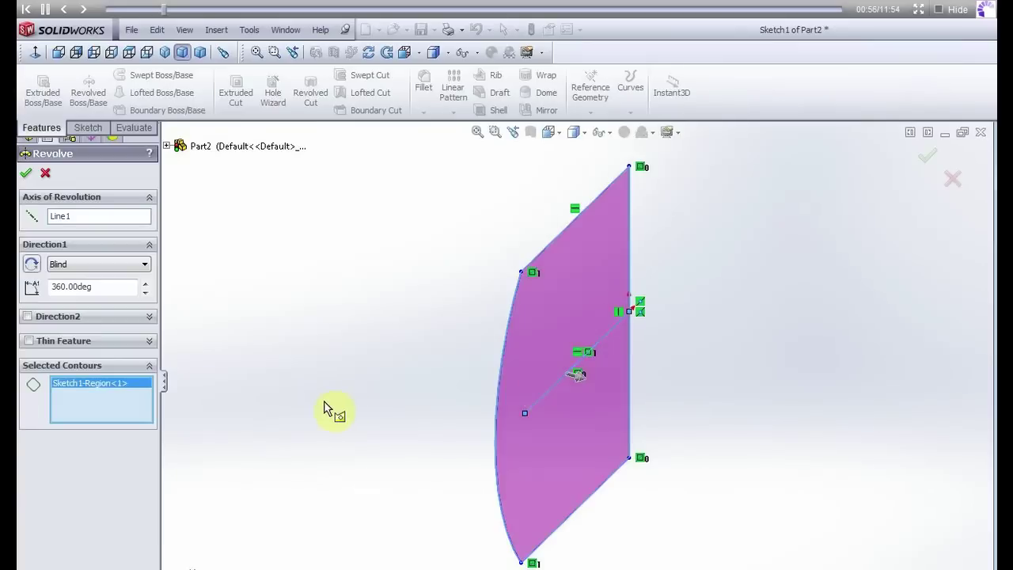
pyautogui.click(105, 222)
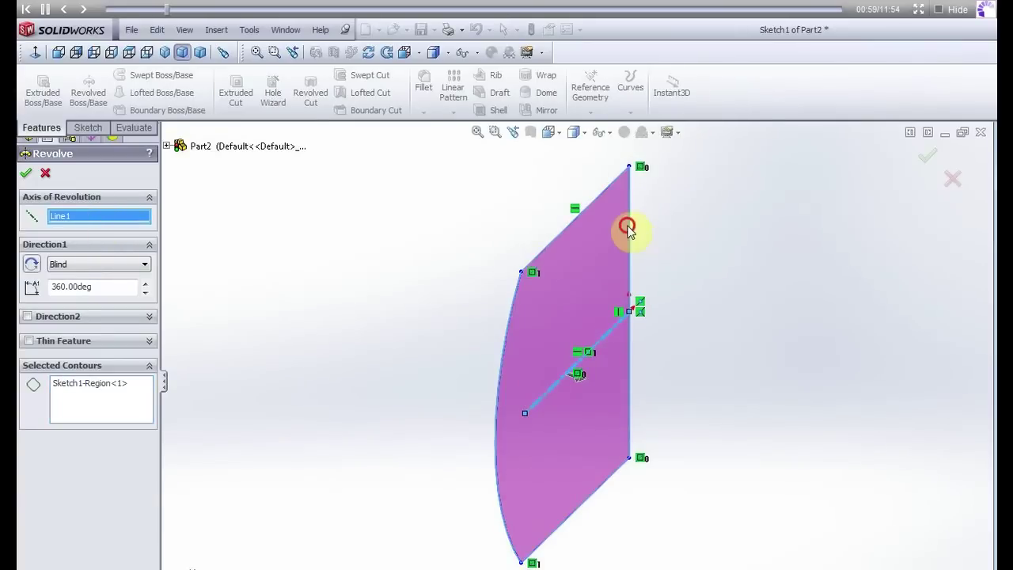
pyautogui.click(628, 252)
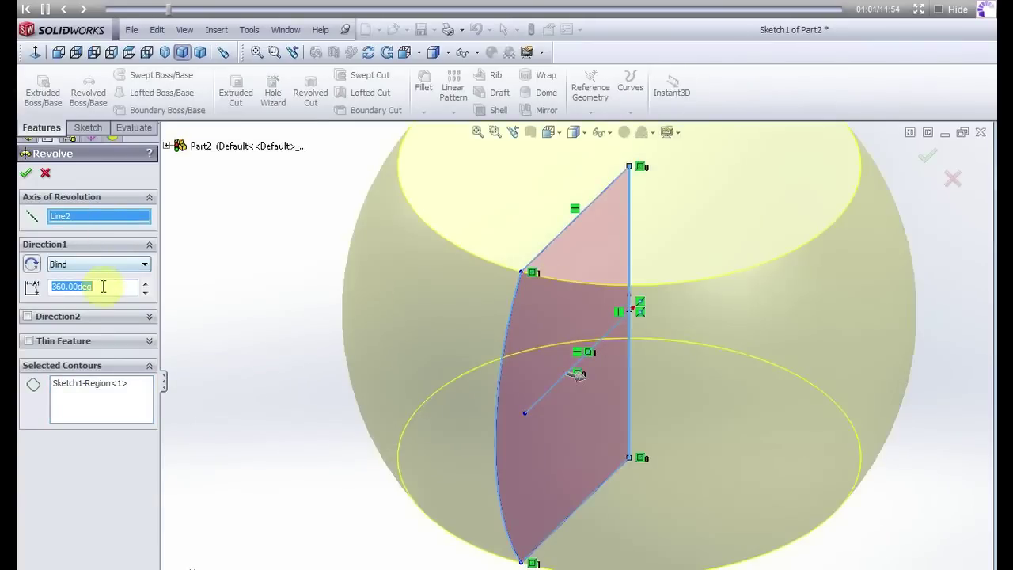
pyautogui.write('180')
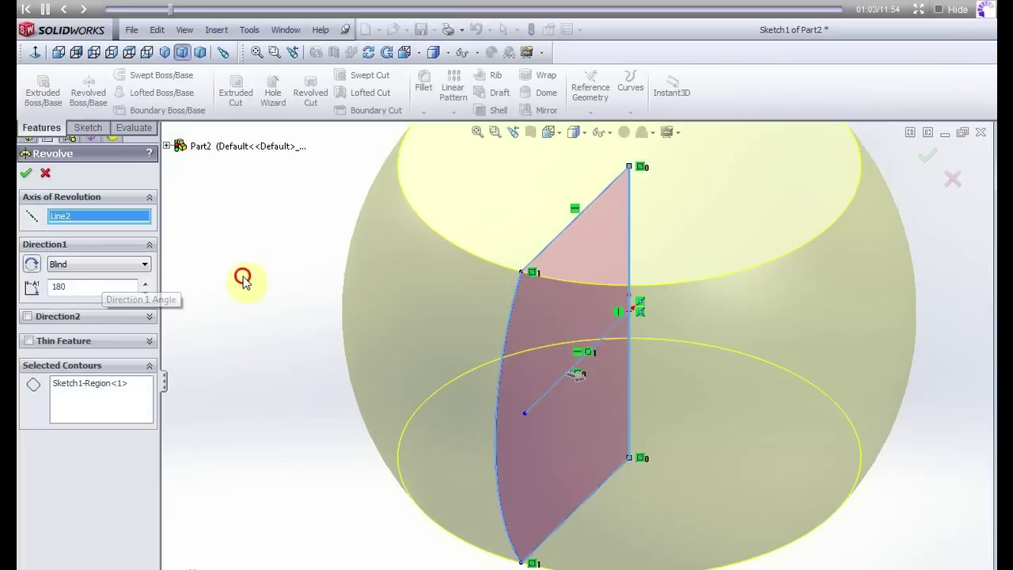
pyautogui.press('Return')
pyautogui.moveTo(262, 296)
pyautogui.mouseDown(button='middle')
pyautogui.moveTo(390, 319)
pyautogui.moveTo(357, 208)
pyautogui.mouseUp(button='middle')
pyautogui.click(29, 174)
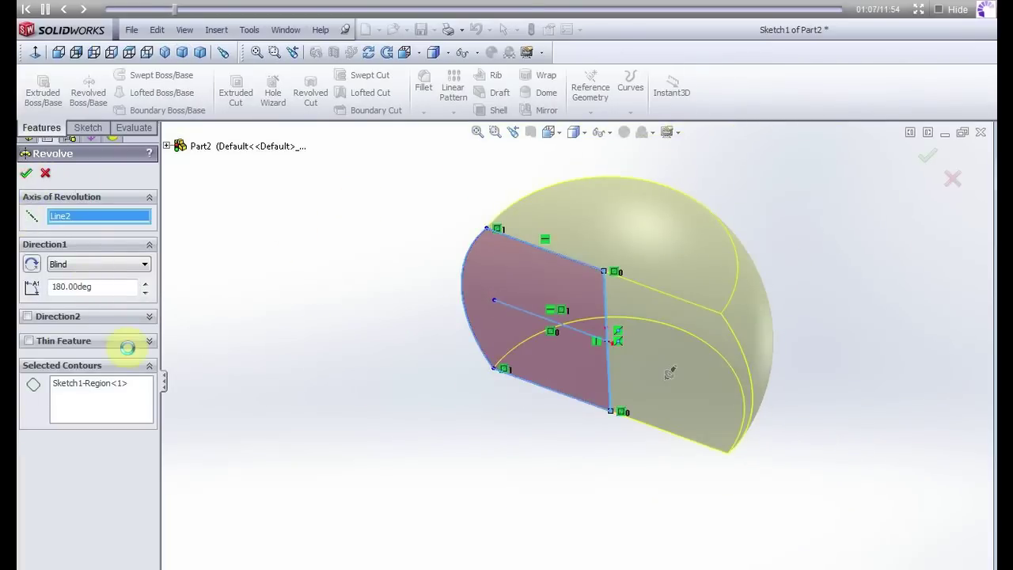
pyautogui.click(676, 366)
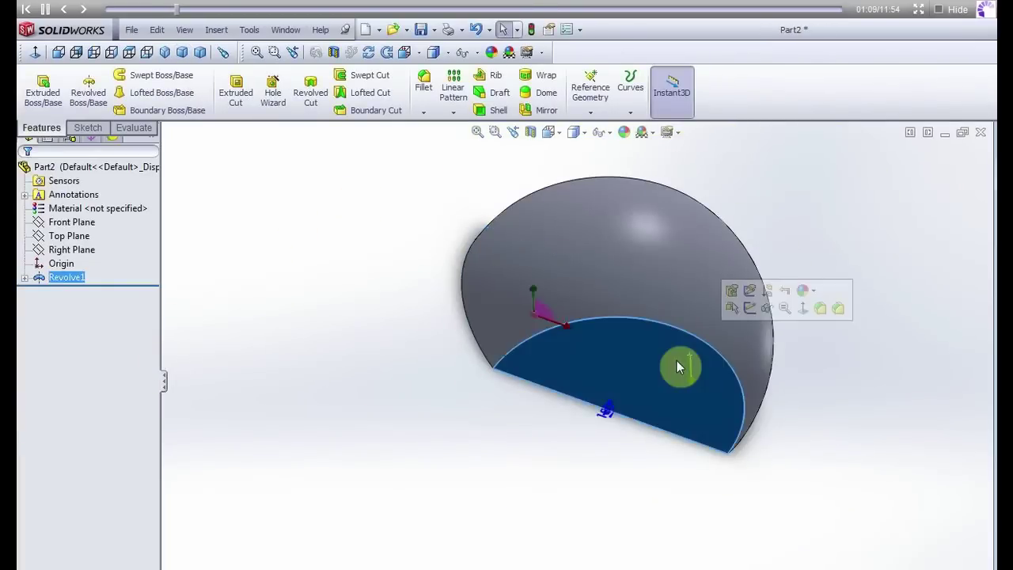
# Start Sketch2 on the flat half-disc face and view it normal to the screen
pyautogui.rightClick(677, 365)
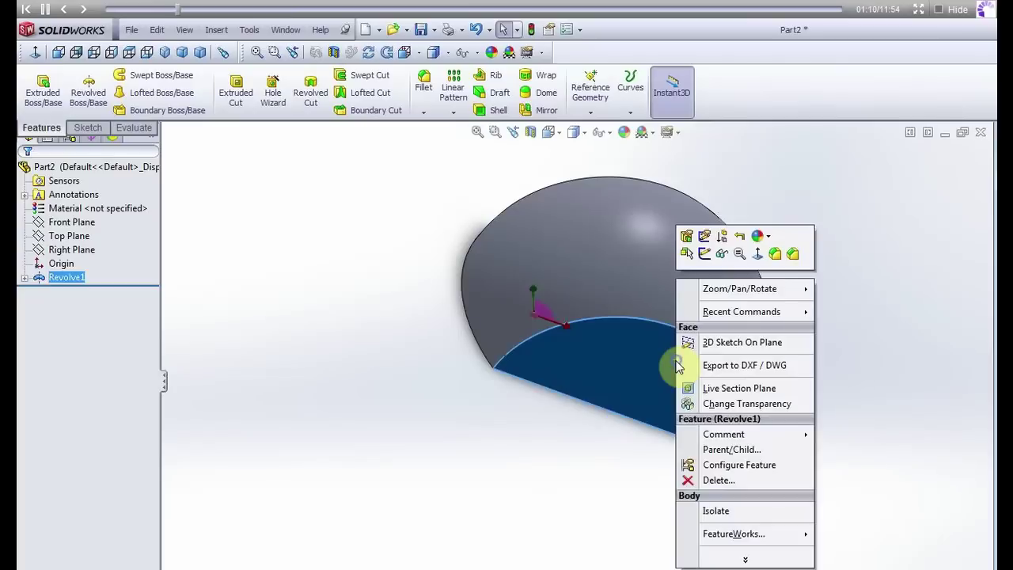
pyautogui.click(711, 254)
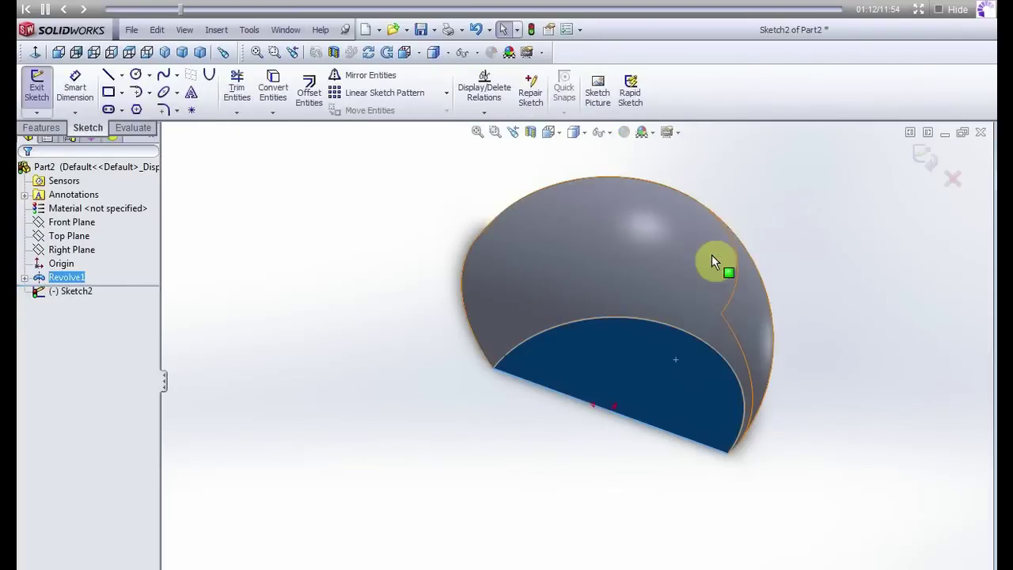
pyautogui.rightClick(79, 292)
pyautogui.click(101, 274)
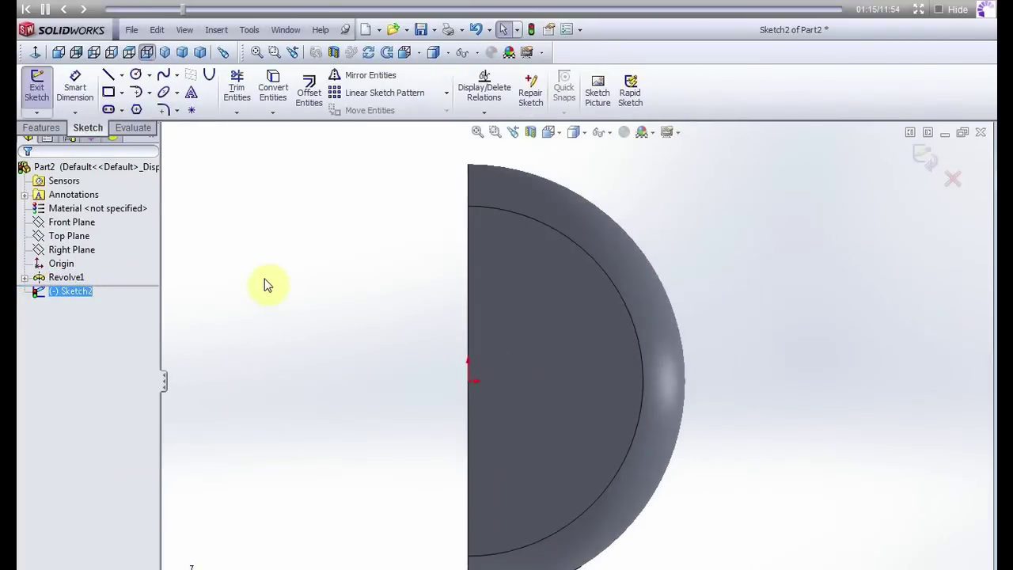
# Draw a line chain from the origin: vertical, angled jog, then a tall vertical past the dome
pyautogui.click(117, 75)
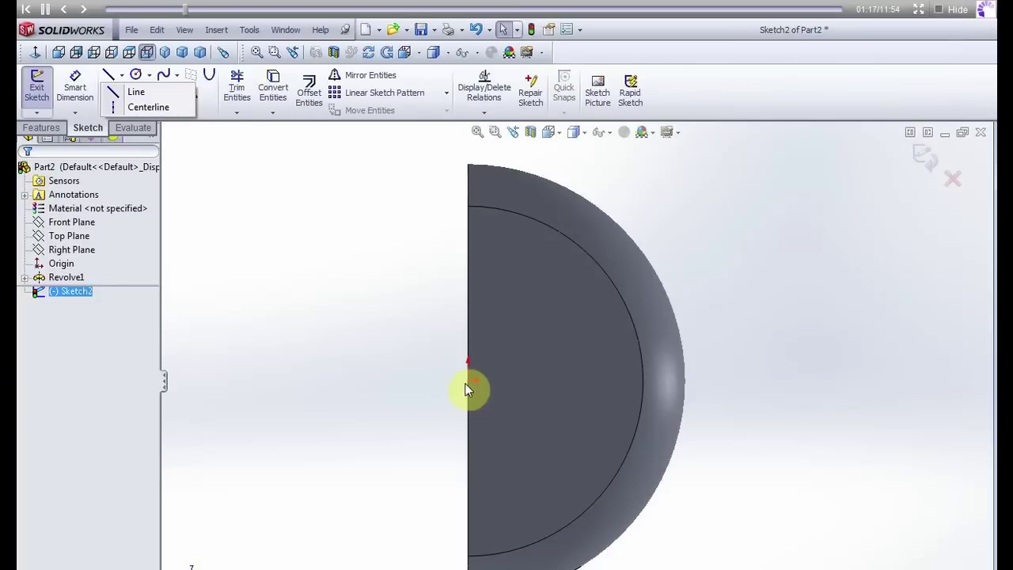
pyautogui.click(108, 74)
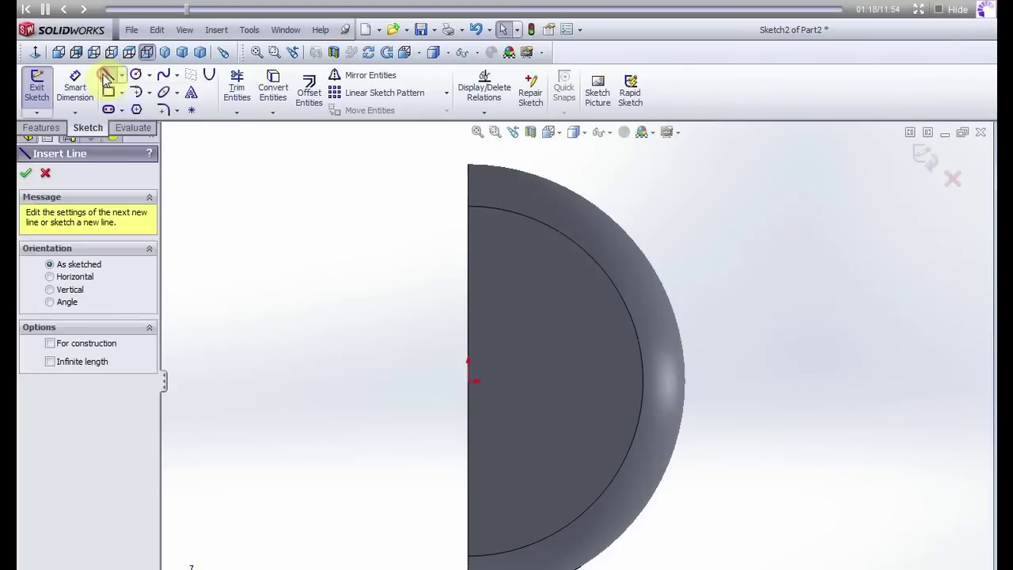
pyautogui.click(468, 381)
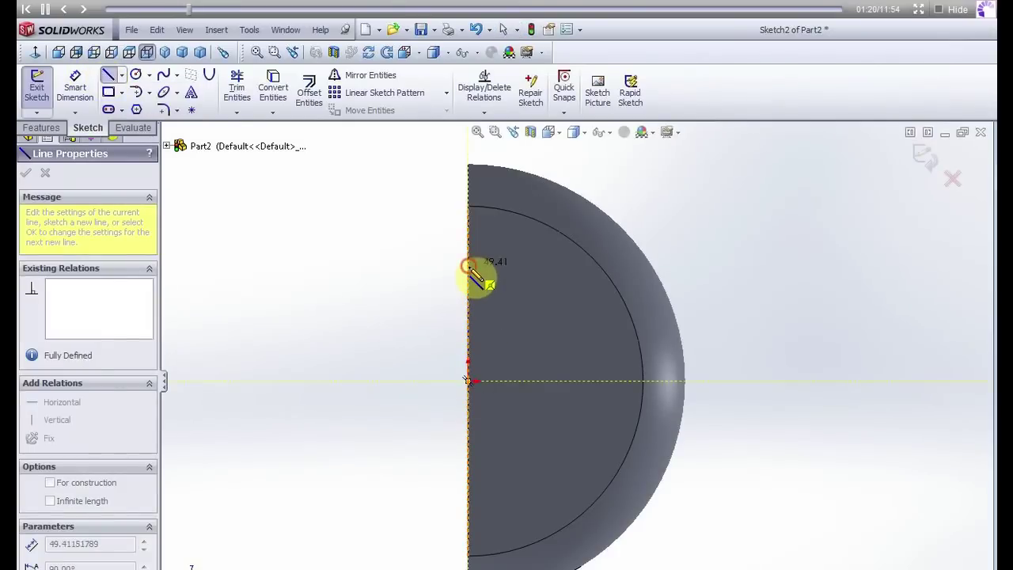
pyautogui.click(469, 266)
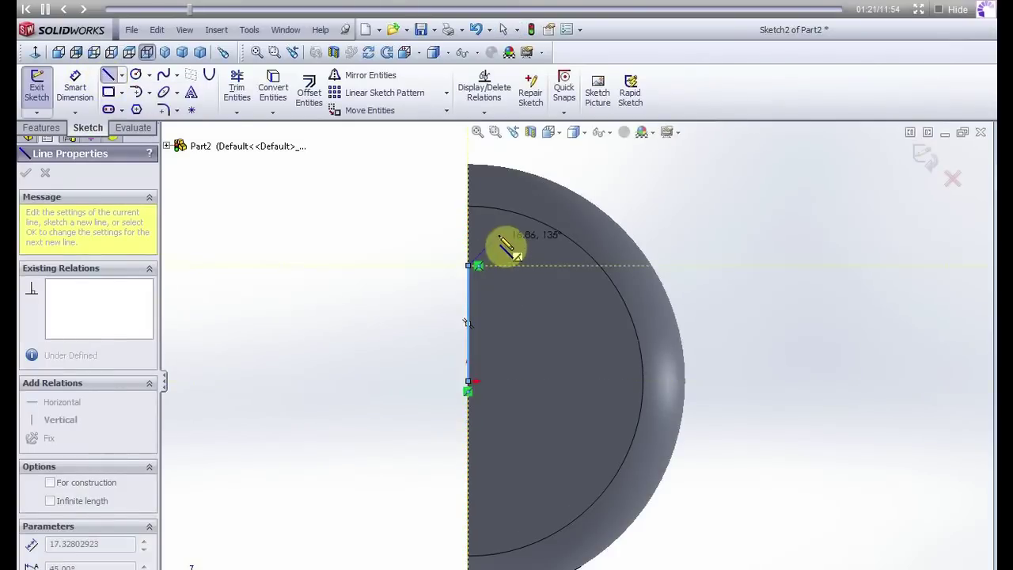
pyautogui.click(513, 155)
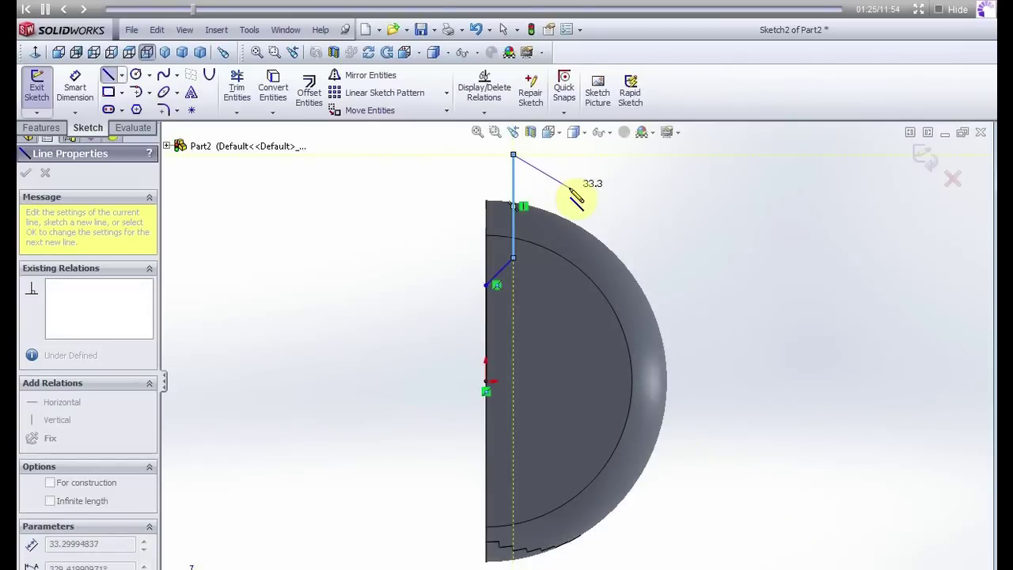
pyautogui.press('Escape')
pyautogui.press('Escape')
pyautogui.scroll(-2, 507, 288)
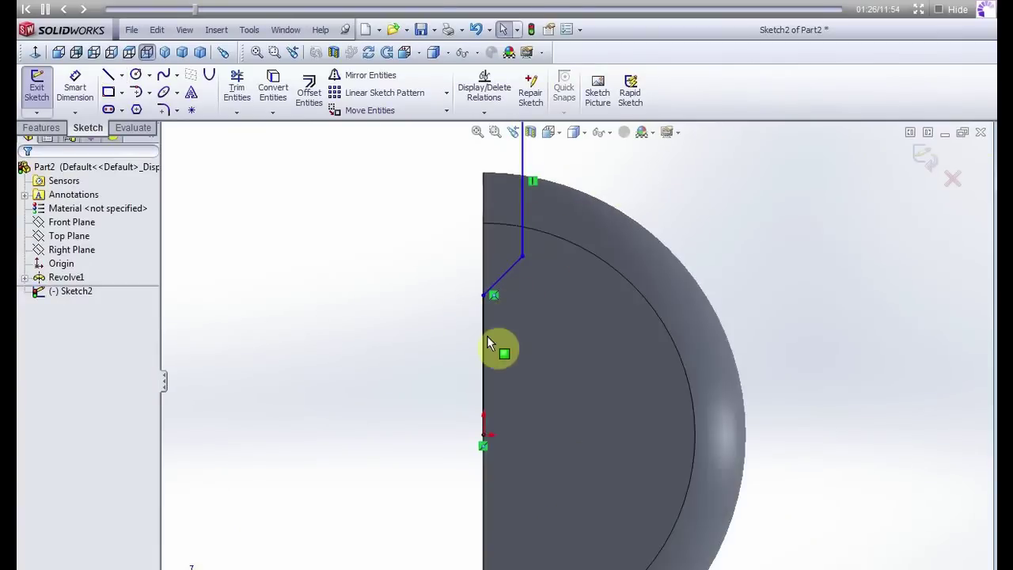
# Set the lower vertical line to 40 and the angled line to 15
pyautogui.click(486, 340)
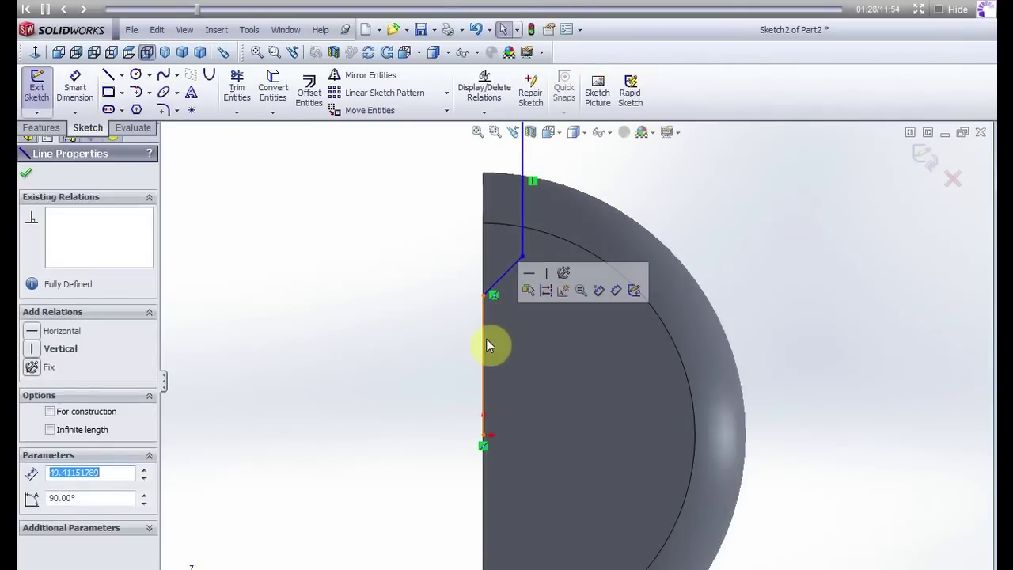
pyautogui.write('40')
pyautogui.press('Return')
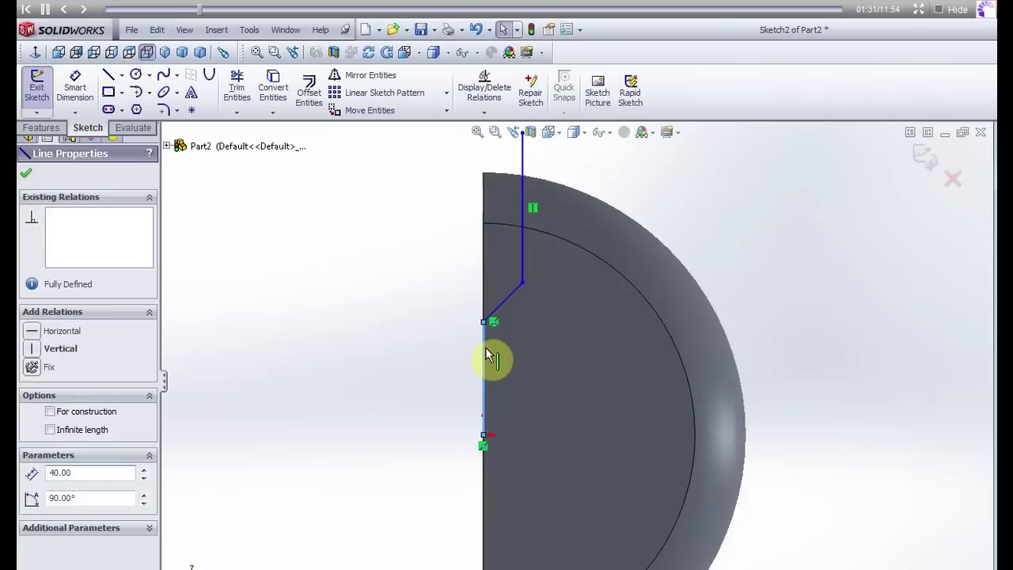
pyautogui.click(507, 300)
pyautogui.write('15')
pyautogui.press('Return')
pyautogui.press('Escape')
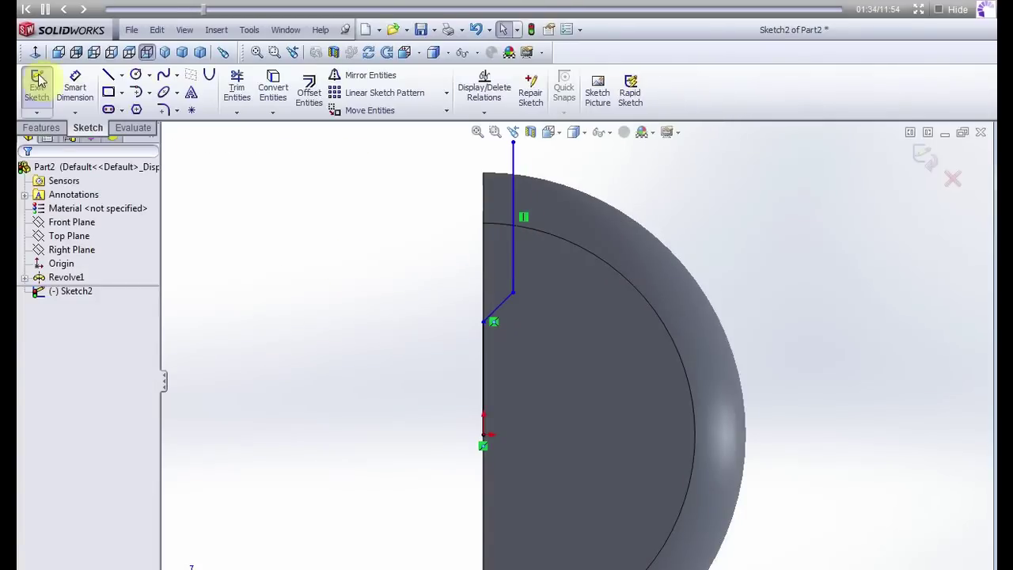
# Dimension the angle between the angled and vertical lines as 125°
pyautogui.click(75, 87)
pyautogui.click(503, 301)
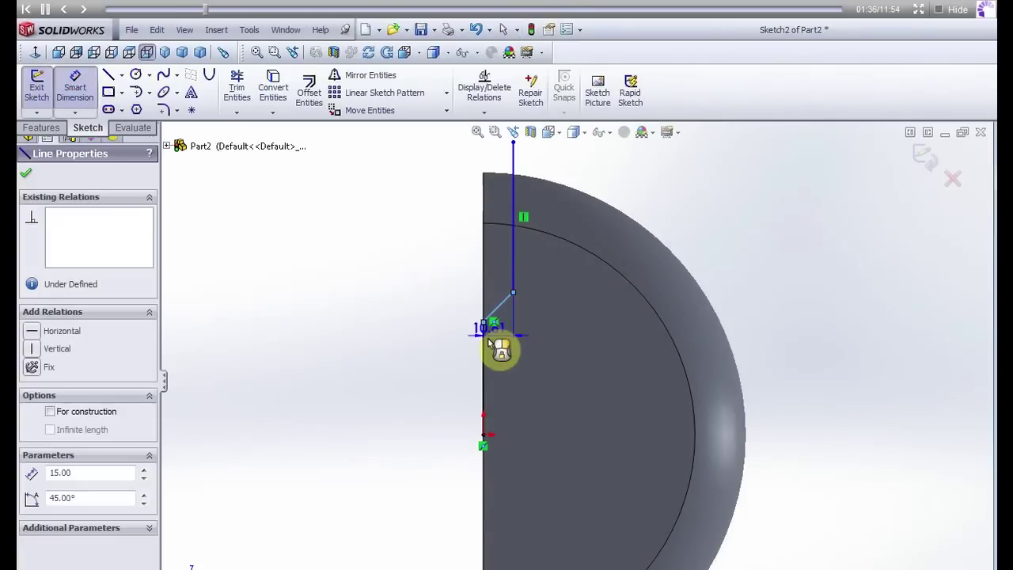
pyautogui.click(489, 354)
pyautogui.click(527, 362)
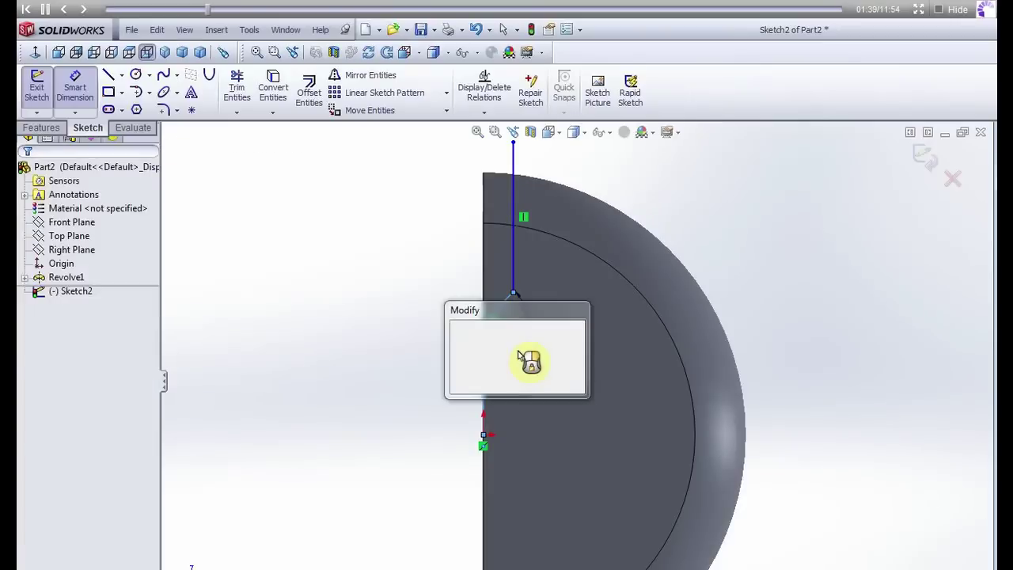
pyautogui.write('125')
pyautogui.press('Return')
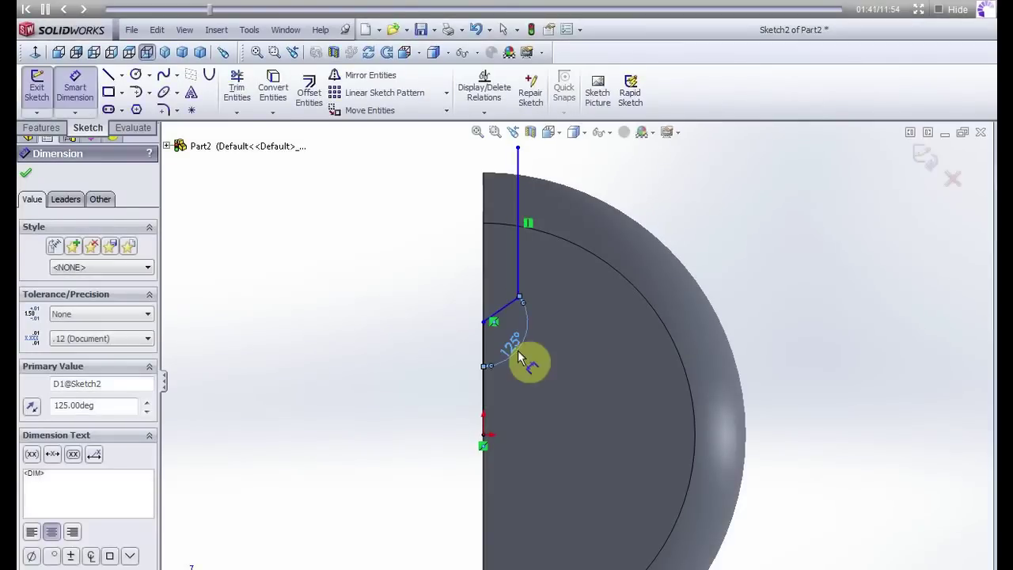
pyautogui.click(425, 249)
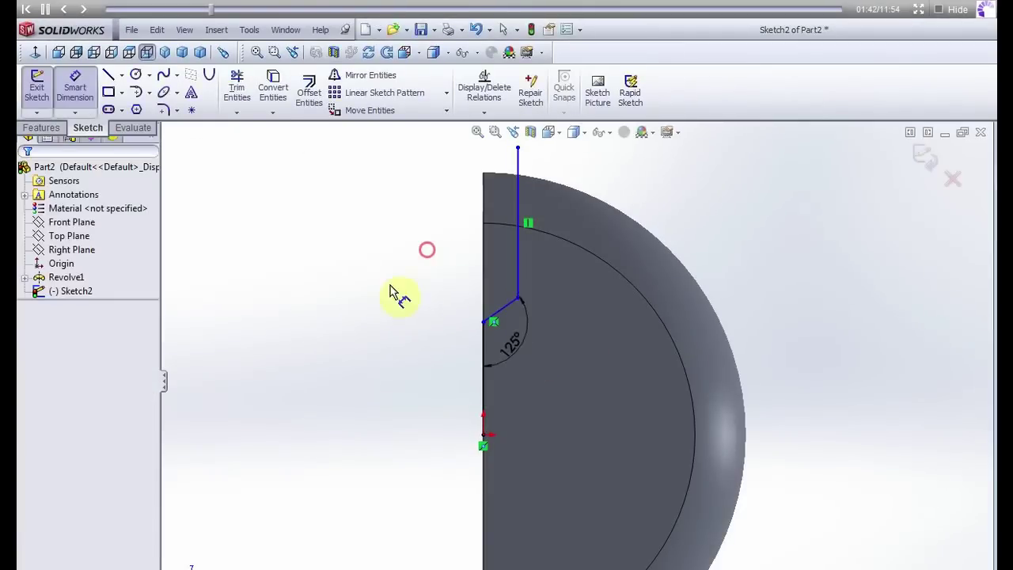
# Draw a short line and a long diagonal toward the lower right, setting the short line to 25
pyautogui.click(109, 75)
pyautogui.click(484, 434)
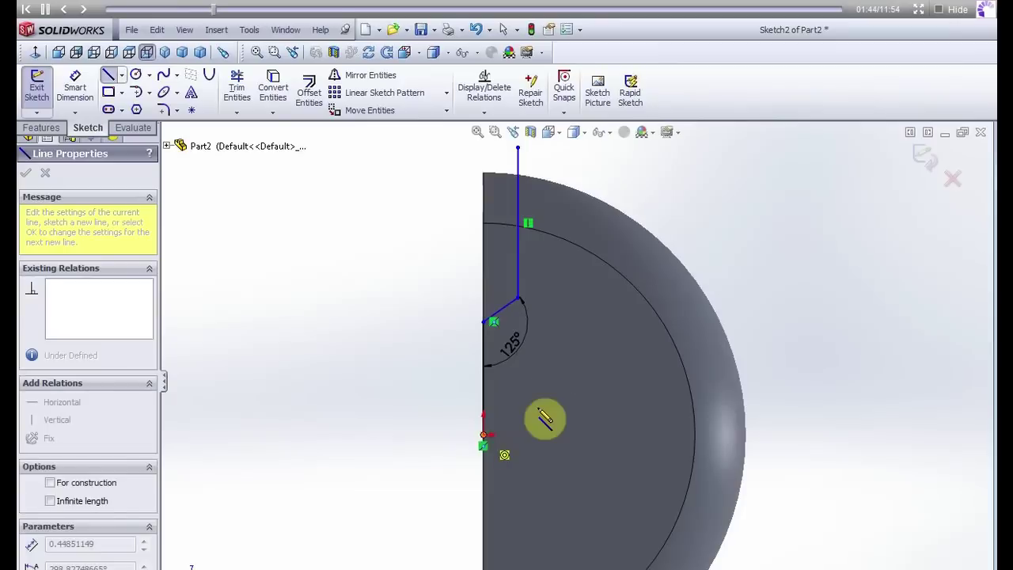
pyautogui.click(526, 374)
pyautogui.scroll(2, 744, 475)
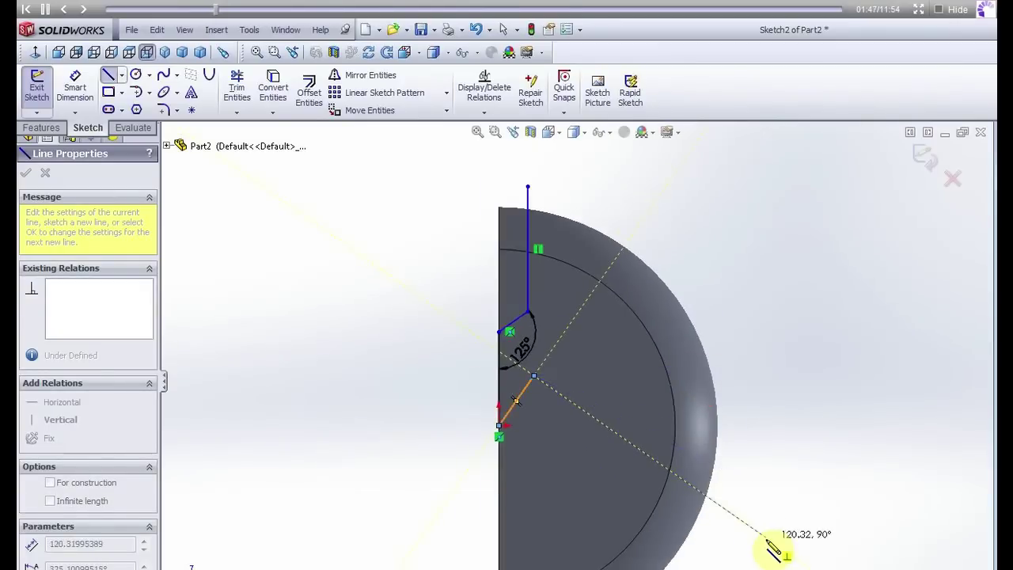
pyautogui.click(762, 536)
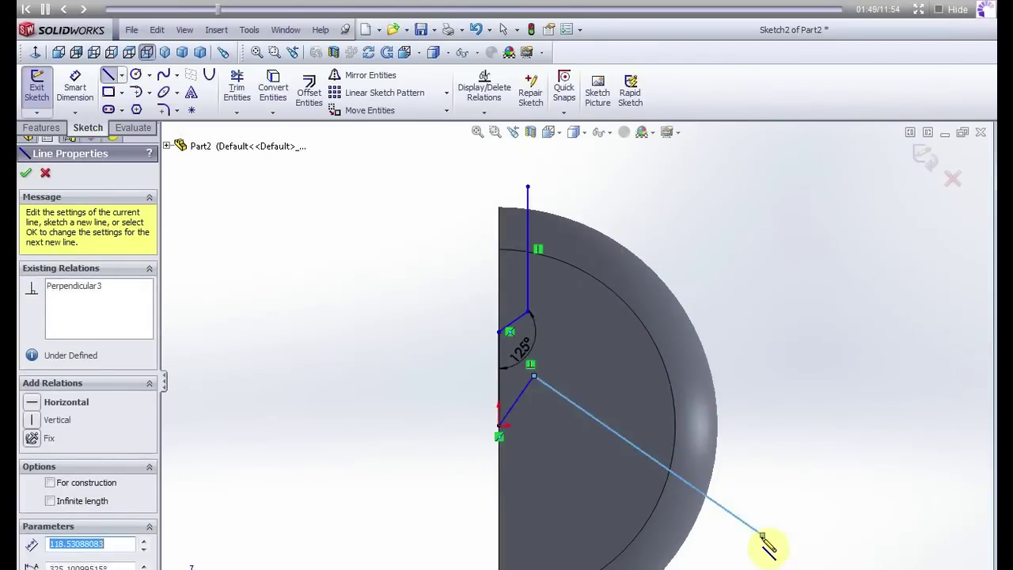
pyautogui.press('Escape')
pyautogui.click(519, 399)
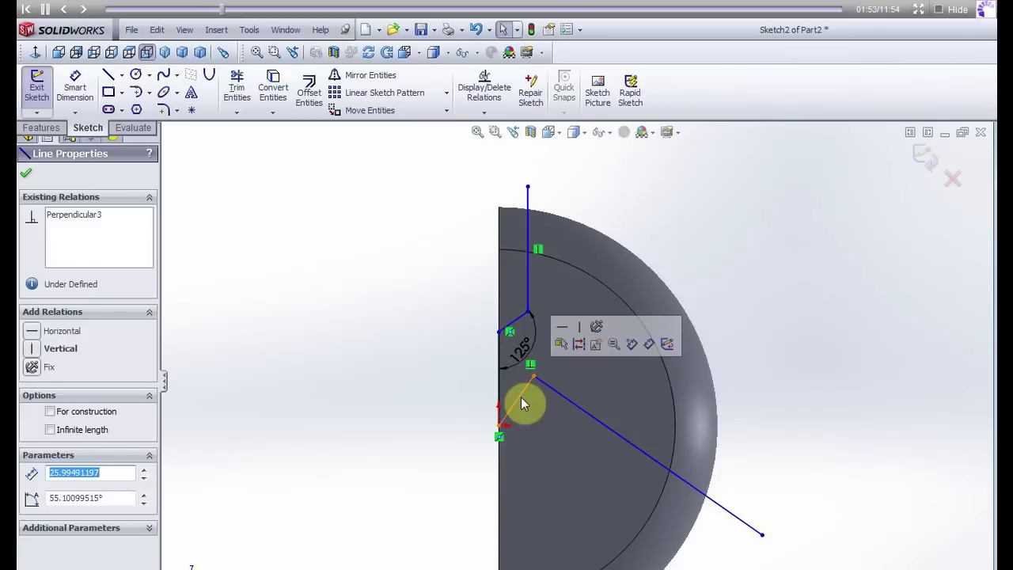
pyautogui.write('25')
pyautogui.press('Return')
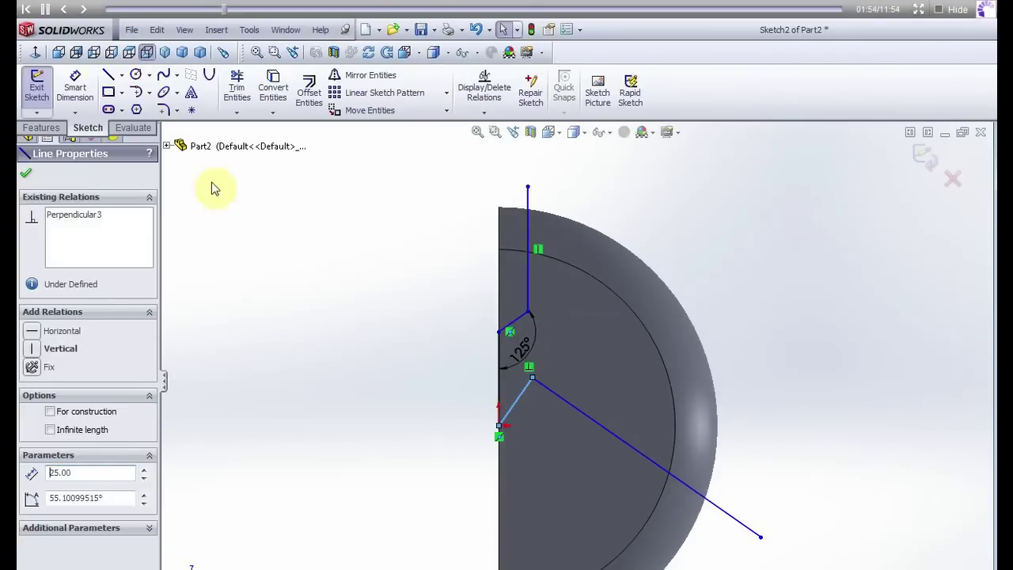
# Dimension the angle at the short line as 45°
pyautogui.click(76, 83)
pyautogui.click(521, 400)
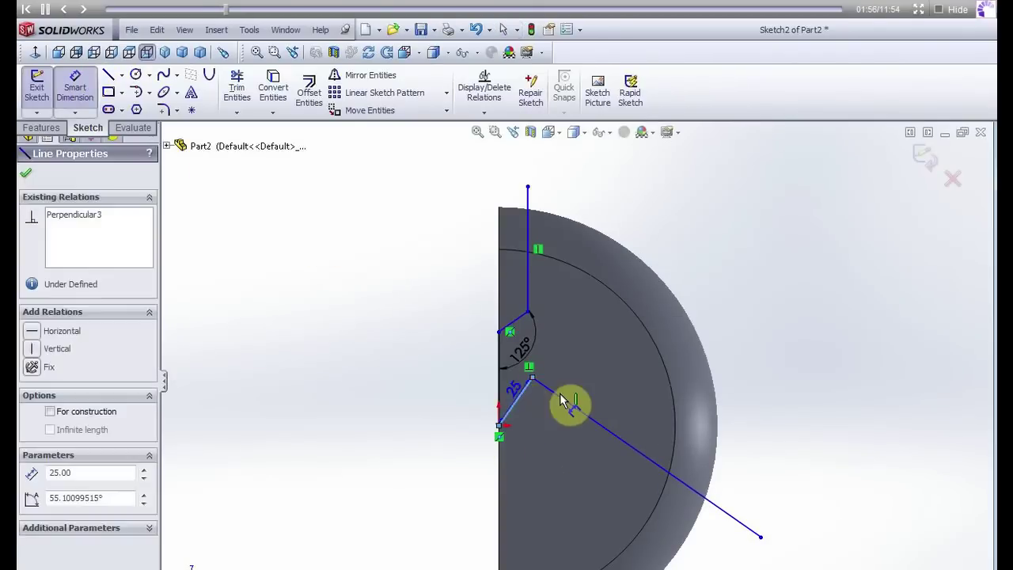
pyautogui.click(513, 404)
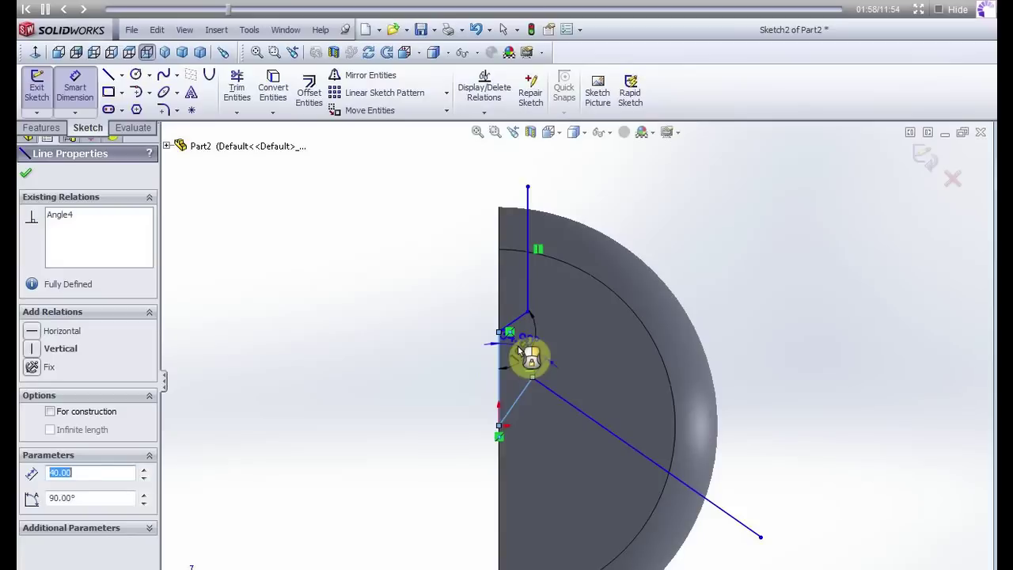
pyautogui.click(518, 346)
pyautogui.write('45')
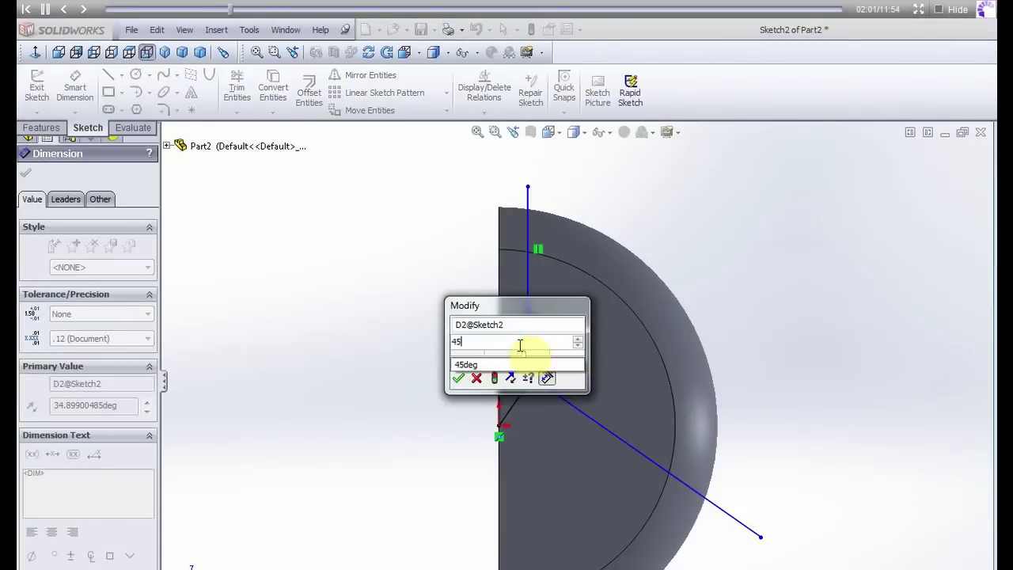
pyautogui.press('Return')
pyautogui.press('z')
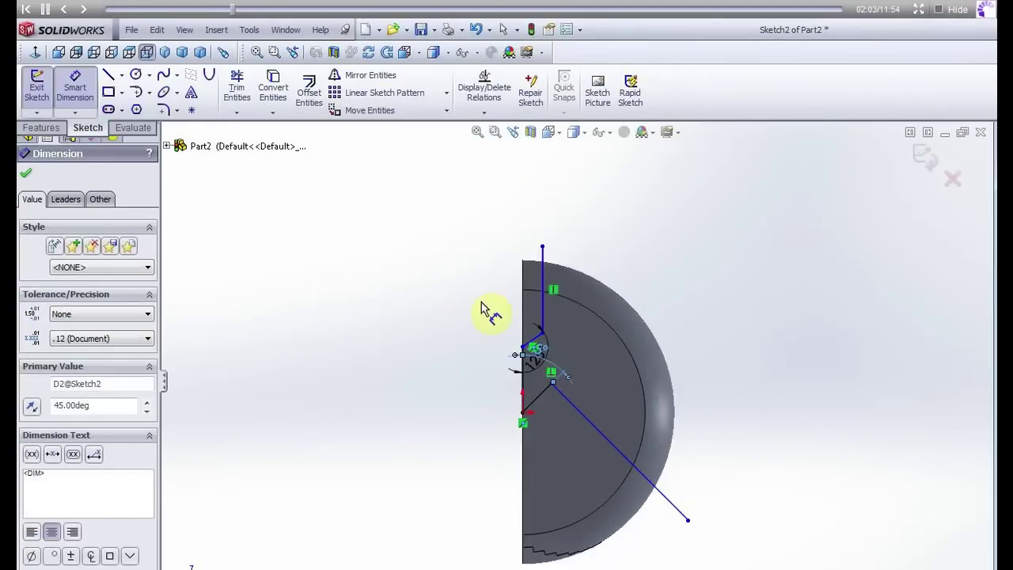
pyautogui.press('z')
pyautogui.press('Escape')
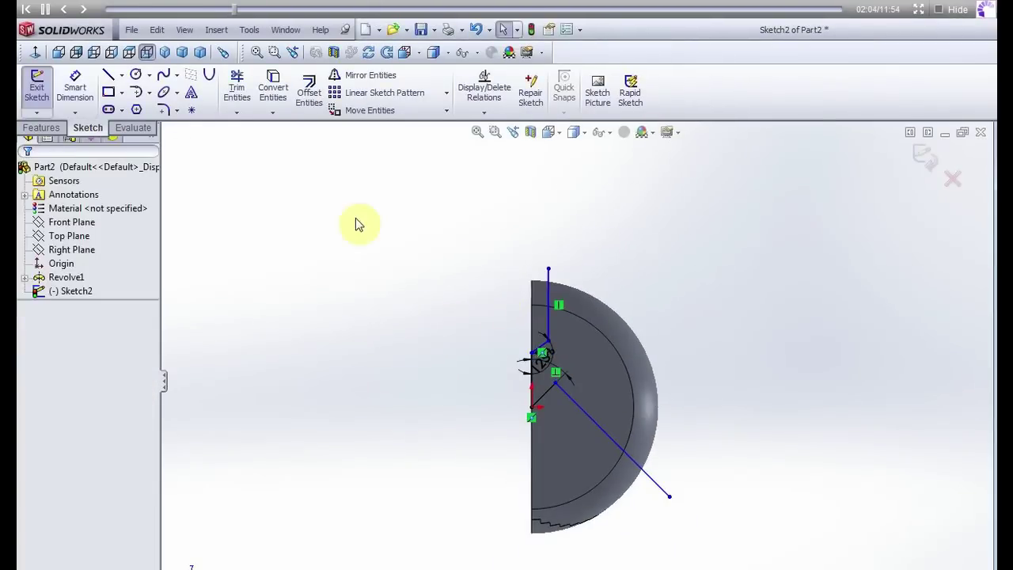
# Close the outline with lines around the dome to the diagonal's end, then exit the sketch
pyautogui.click(107, 81)
pyautogui.click(549, 269)
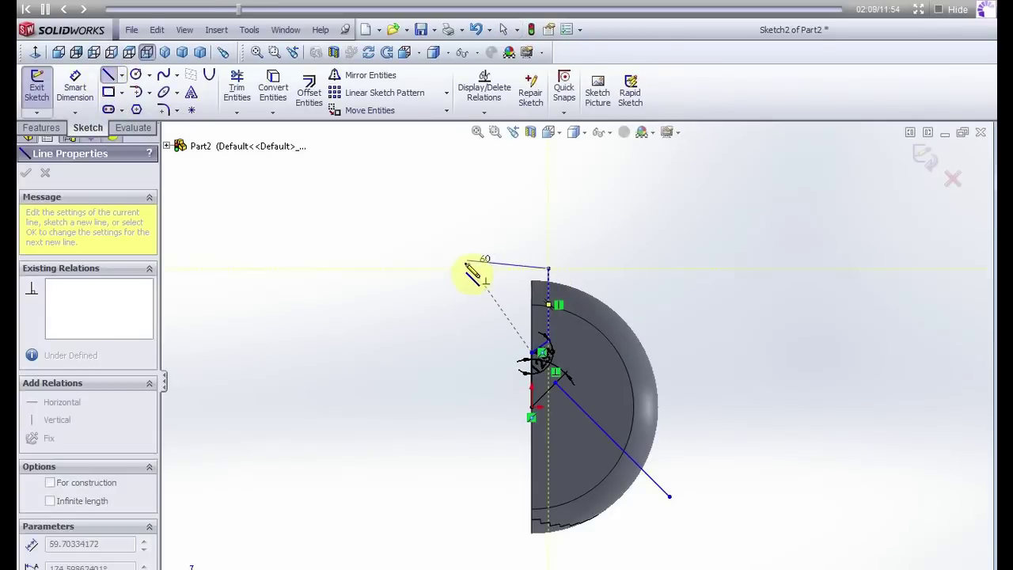
pyautogui.click(465, 269)
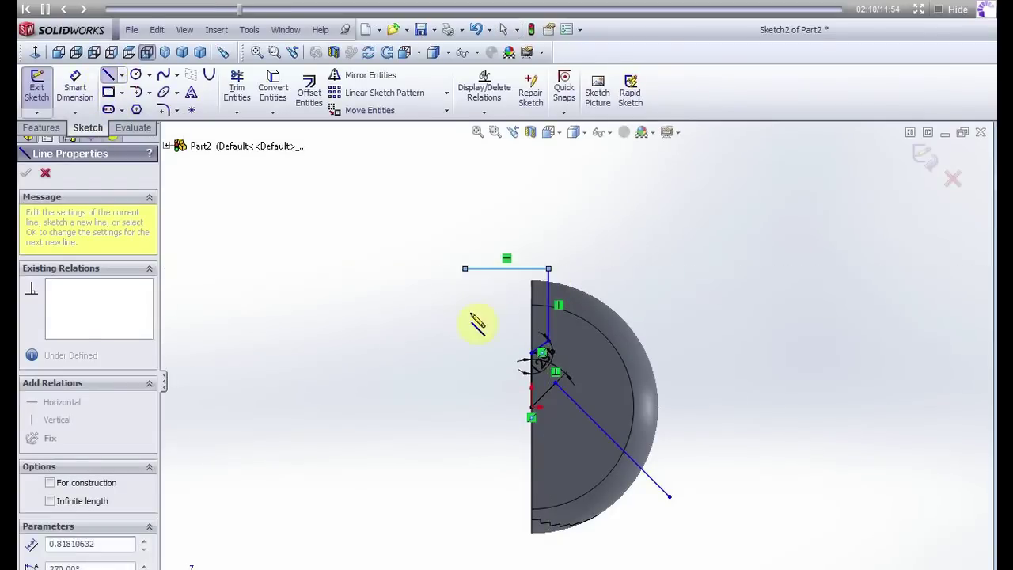
pyautogui.click(466, 559)
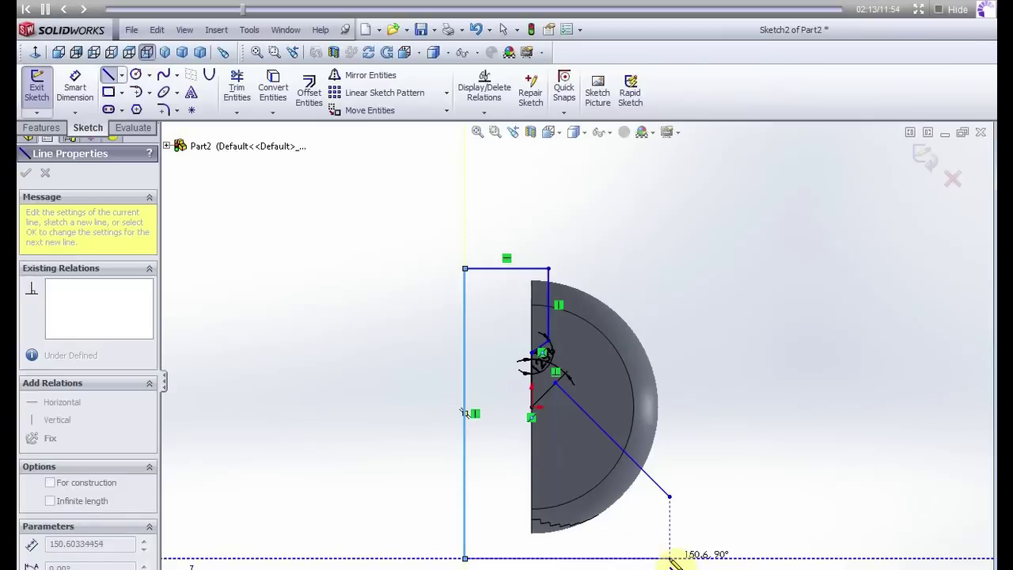
pyautogui.click(669, 556)
pyautogui.click(669, 496)
pyautogui.press('z')
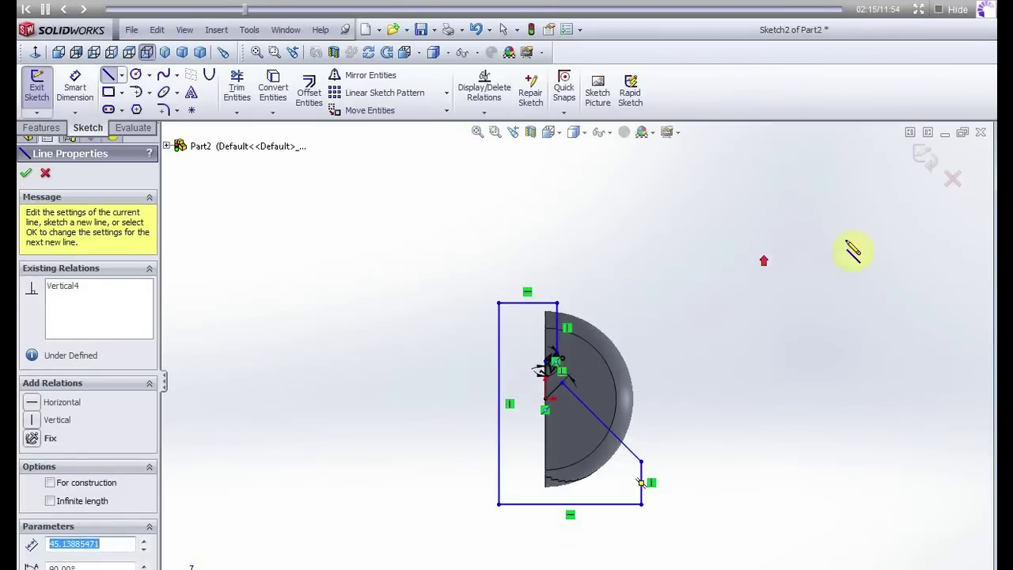
pyautogui.click(950, 183)
pyautogui.click(40, 93)
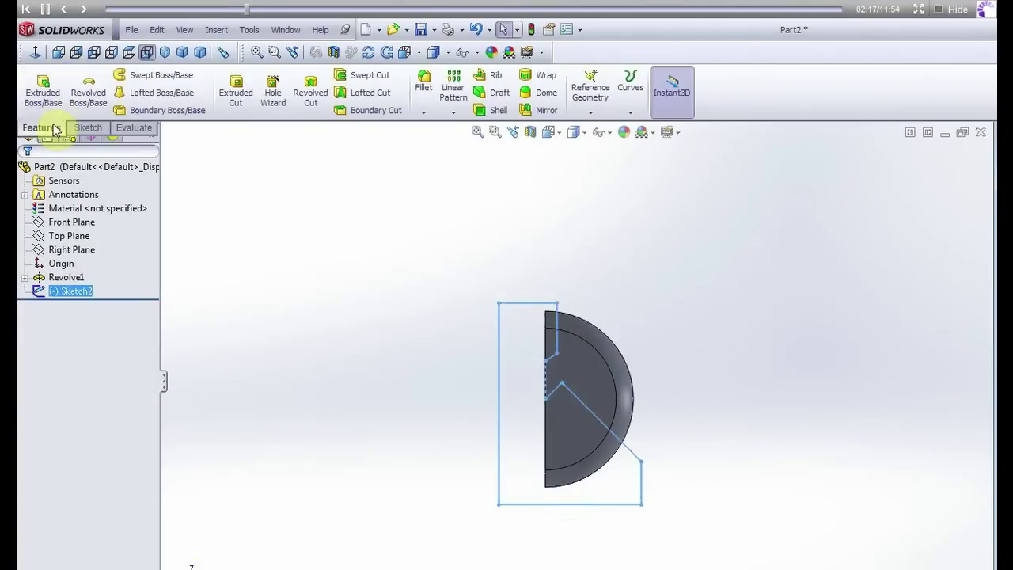
# Extrude-cut Sketch2 with a Through All end condition to create Cut-Extrude1
pyautogui.click(236, 93)
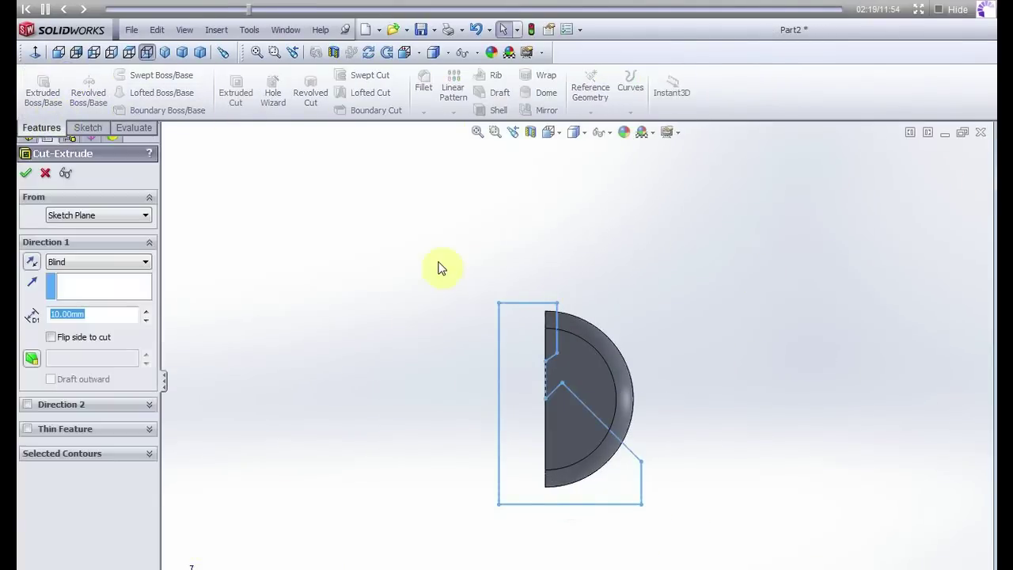
pyautogui.click(135, 259)
pyautogui.click(140, 289)
pyautogui.moveTo(463, 256); pyautogui.dragTo(418, 216, button='middle')
pyautogui.click(26, 172)
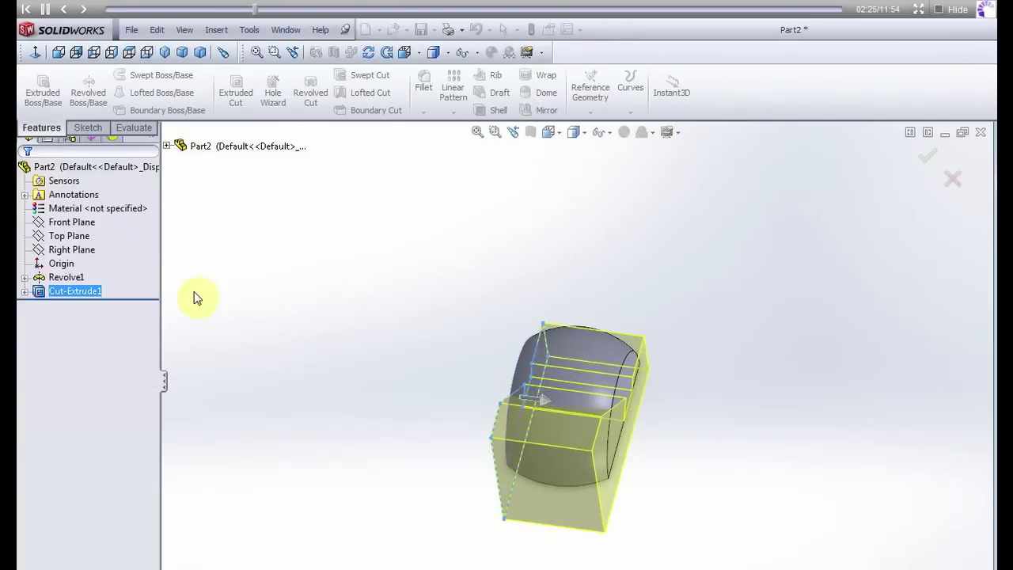
pyautogui.moveTo(411, 297)
pyautogui.mouseDown(button='middle')
pyautogui.moveTo(472, 401)
pyautogui.moveTo(515, 339)
pyautogui.mouseUp(button='middle')
pyautogui.click(412, 339)
pyautogui.click(72, 249)
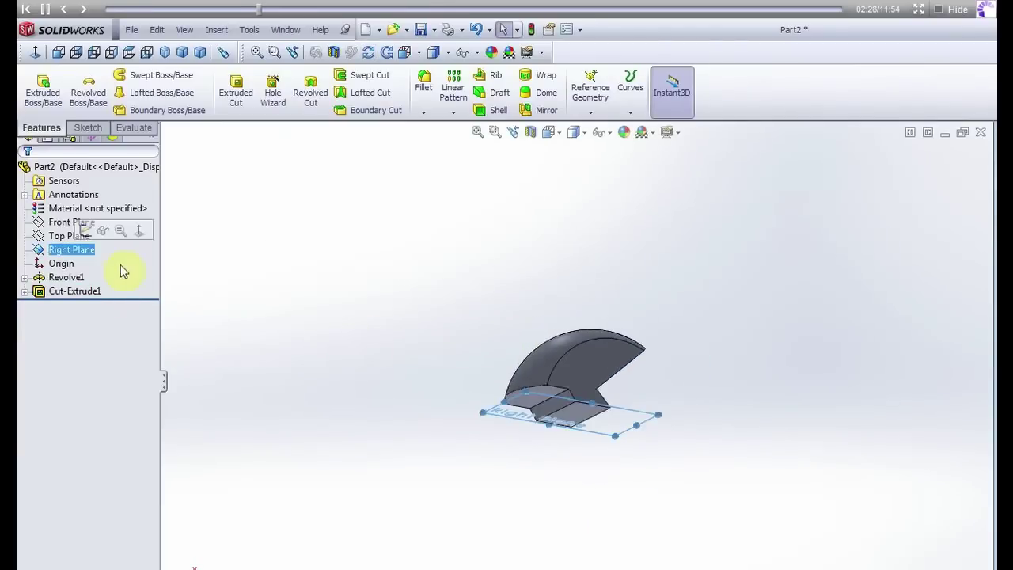
# Create Plane1 offset 100 mm from the Right Plane and open Sketch3 on it
pyautogui.moveTo(283, 254); pyautogui.dragTo(289, 291, button='middle')
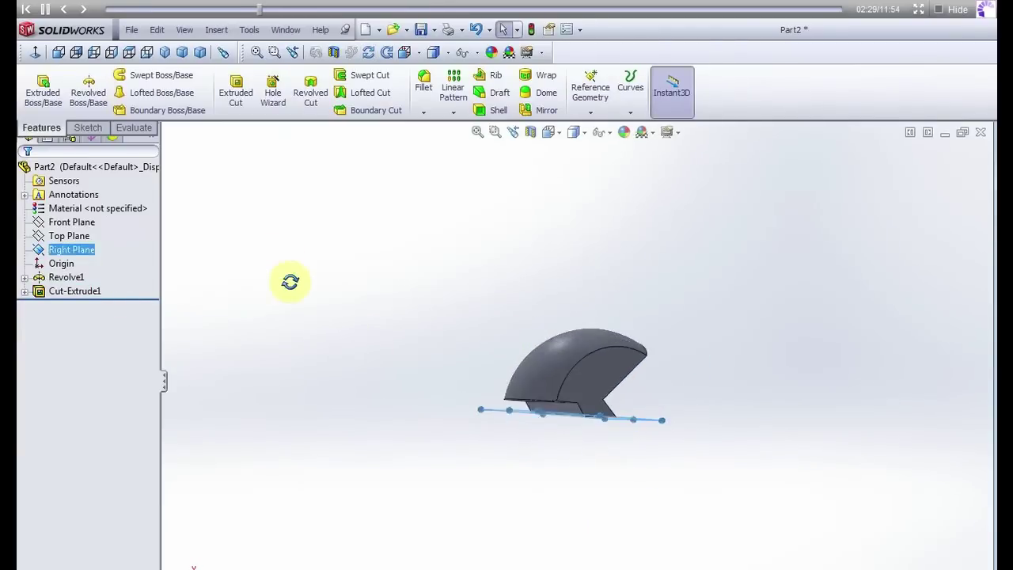
pyautogui.click(591, 112)
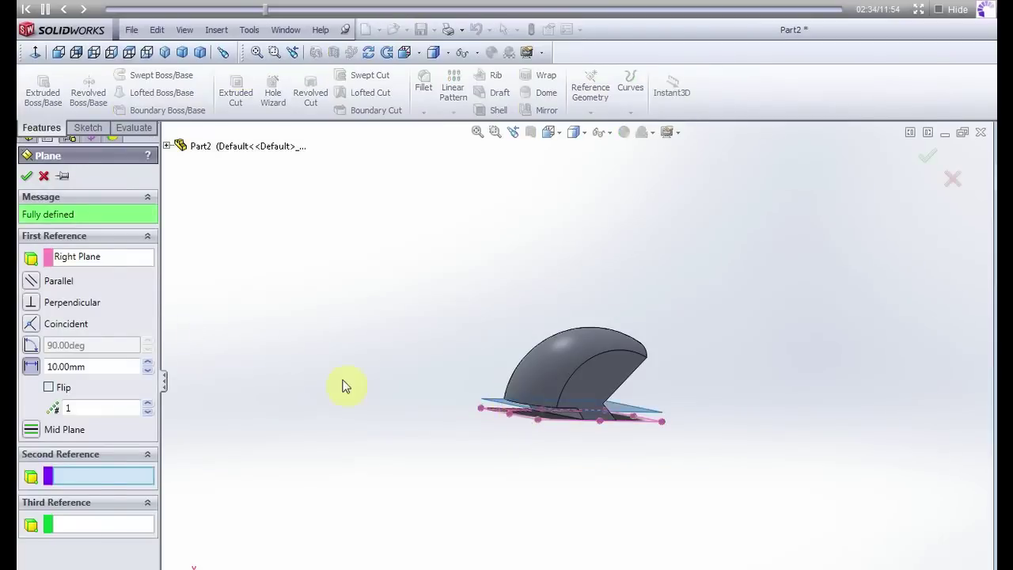
pyautogui.doubleClick(98, 367)
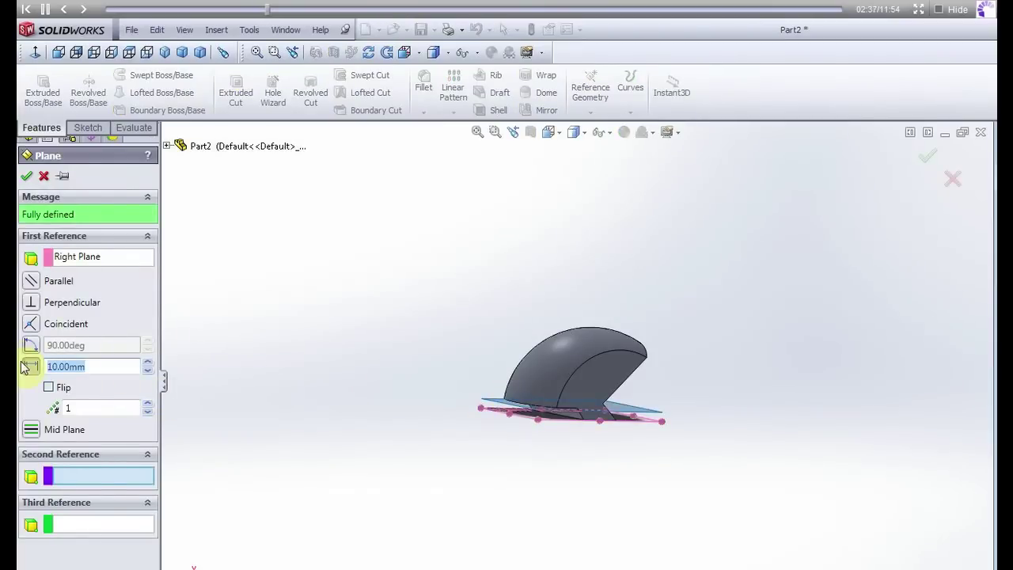
pyautogui.write('100')
pyautogui.press('Return')
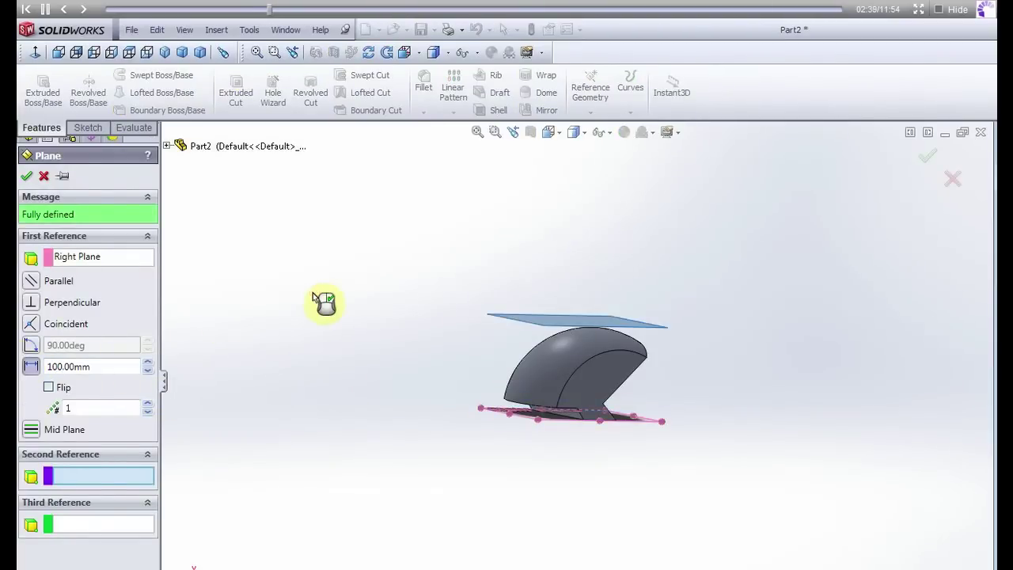
pyautogui.click(29, 178)
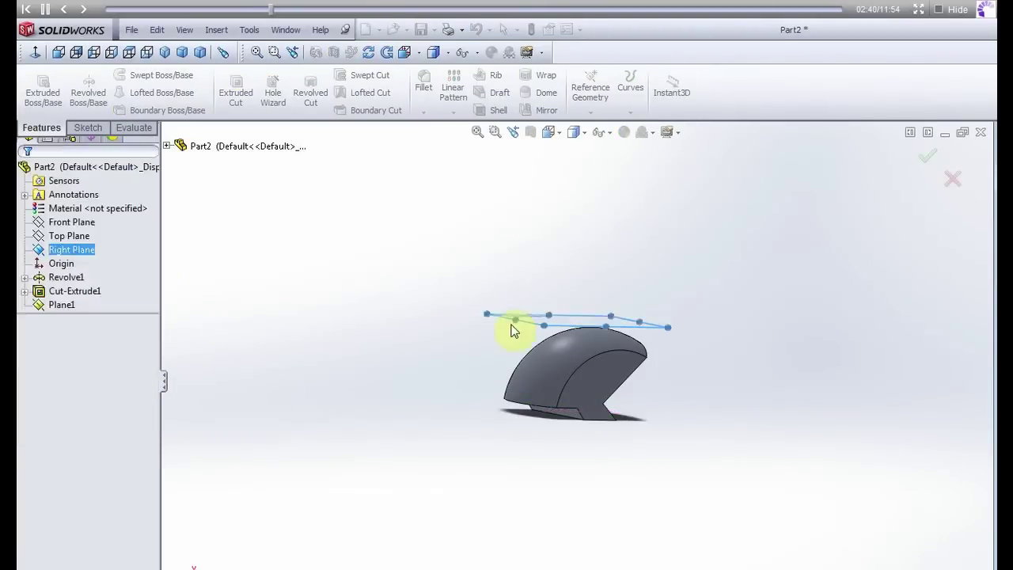
pyautogui.rightClick(566, 322)
pyautogui.click(597, 295)
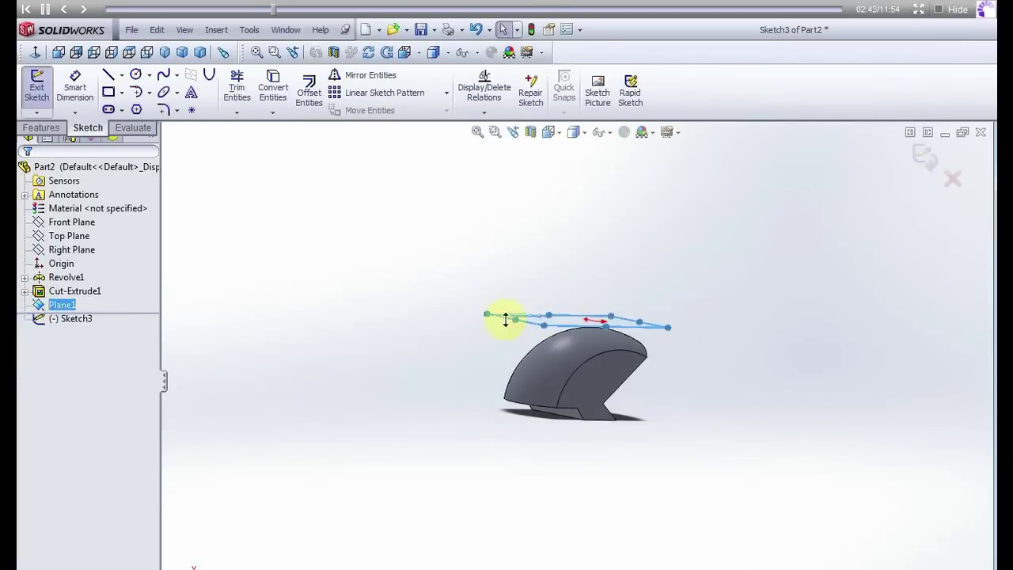
# View Plane1 face-on and draw a 60 mm base line with a 15 mm vertical at its left end
pyautogui.rightClick(93, 319)
pyautogui.click(130, 299)
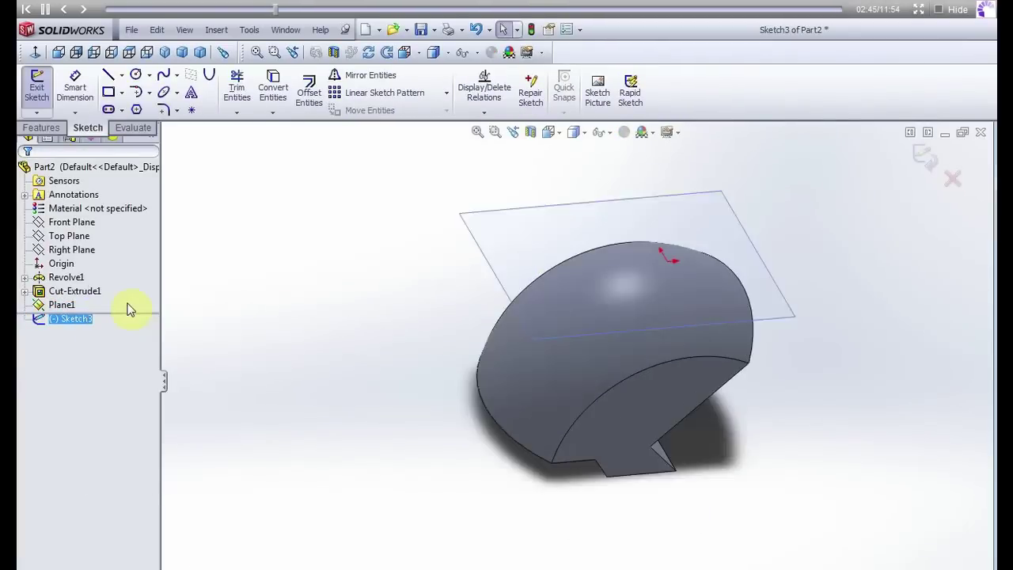
pyautogui.click(109, 75)
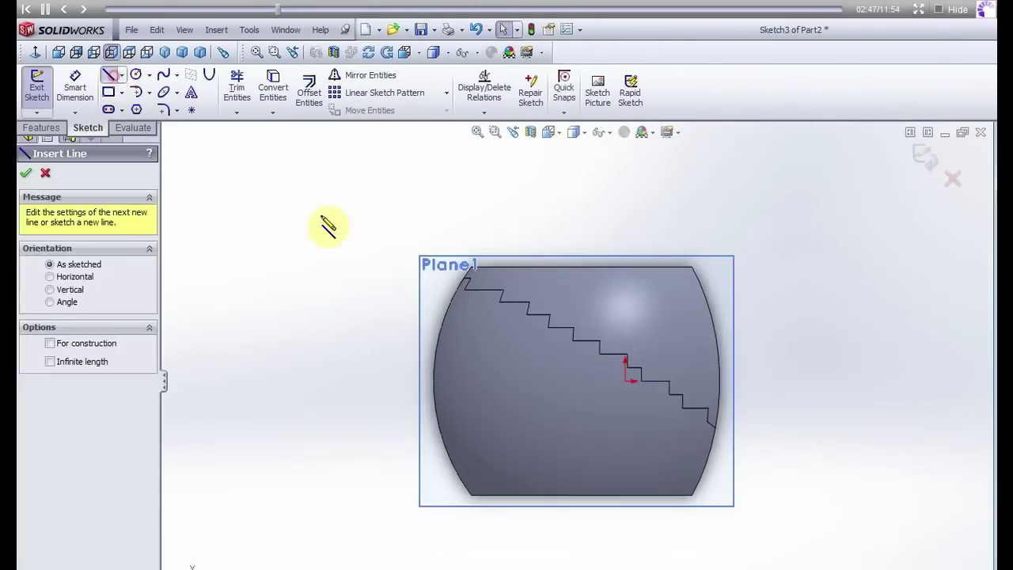
pyautogui.click(627, 382)
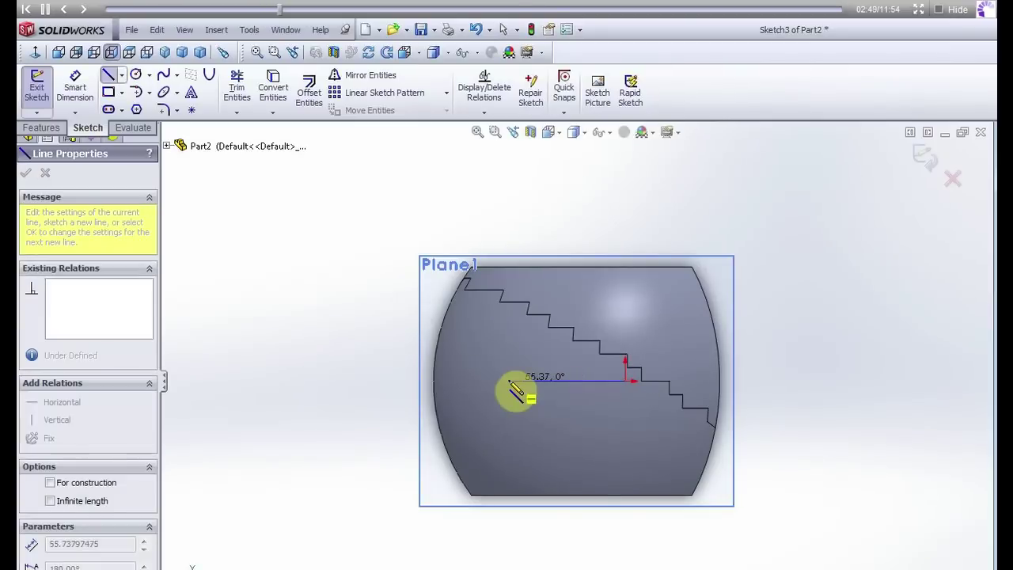
pyautogui.click(509, 380)
pyautogui.click(509, 334)
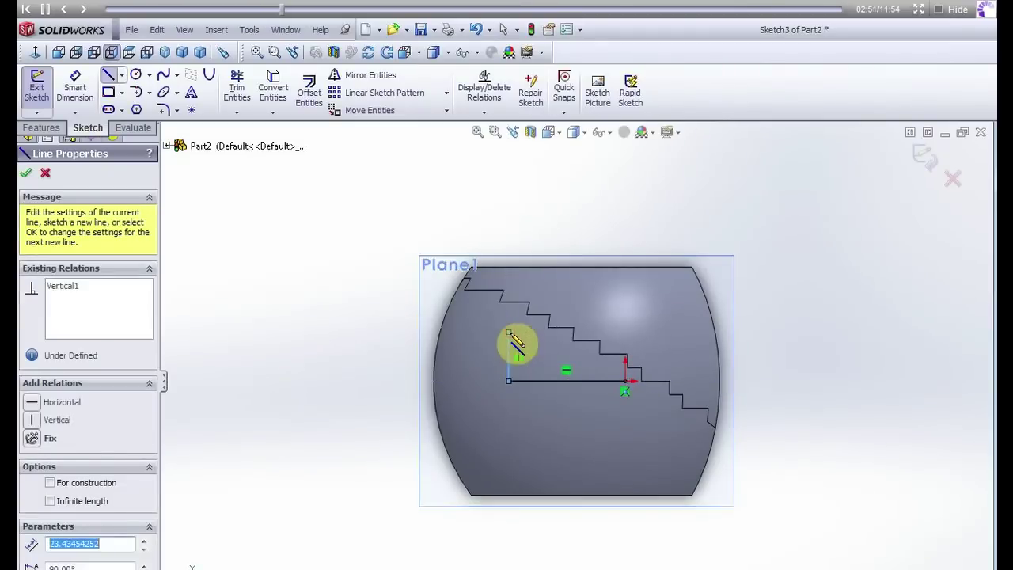
pyautogui.press('Escape')
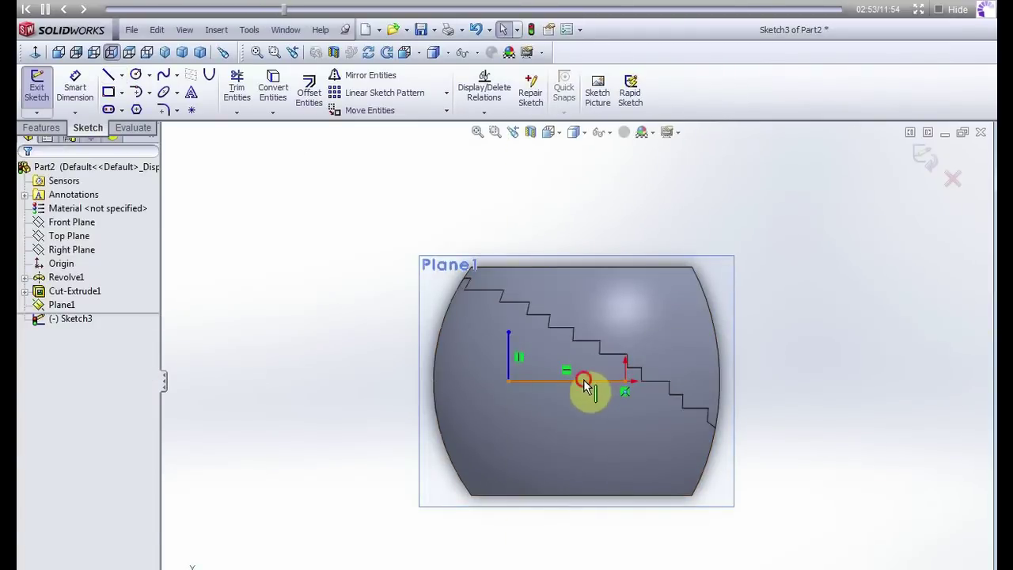
pyautogui.click(583, 381)
pyautogui.write('60')
pyautogui.press('Return')
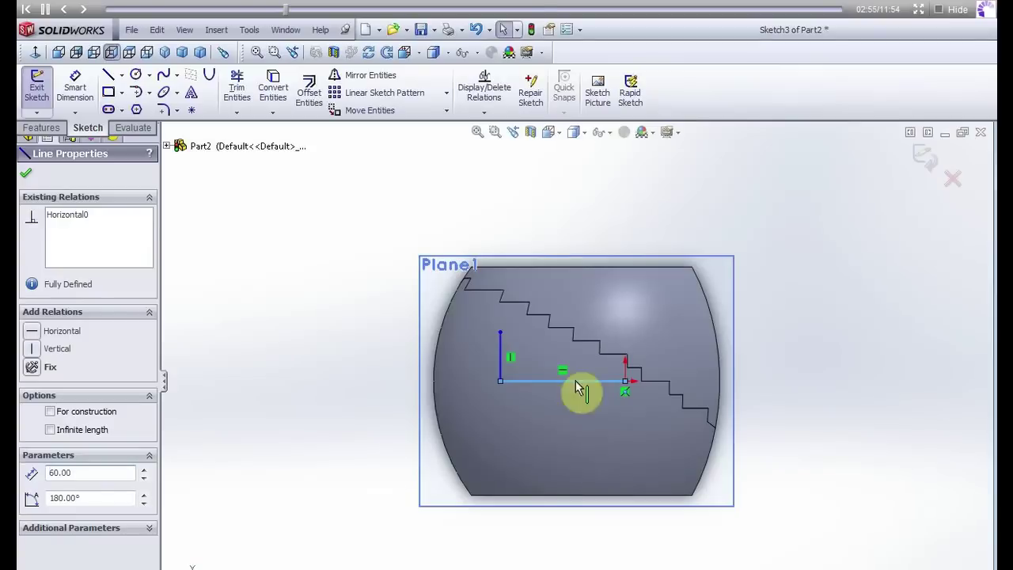
pyautogui.click(502, 347)
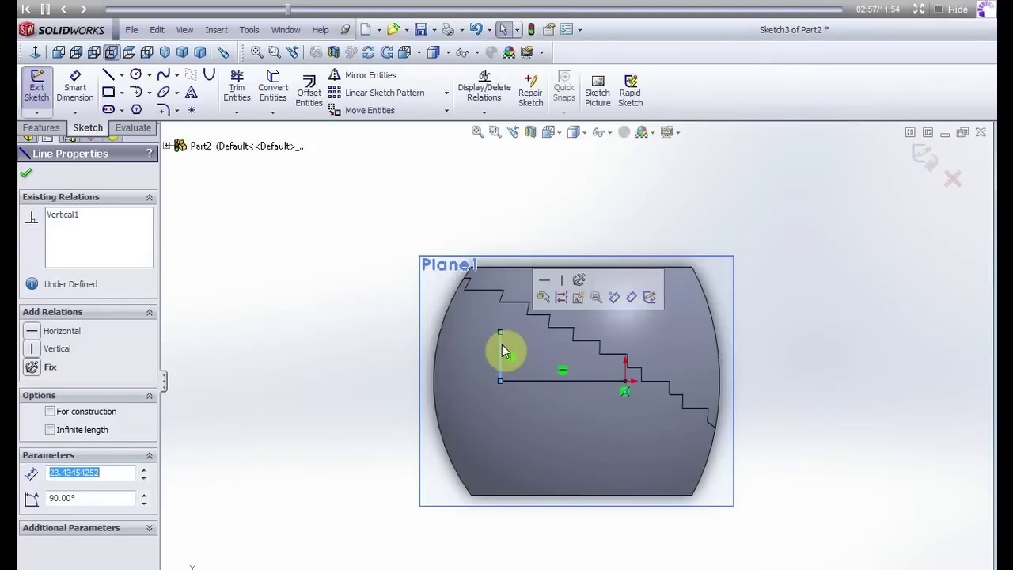
pyautogui.write('15')
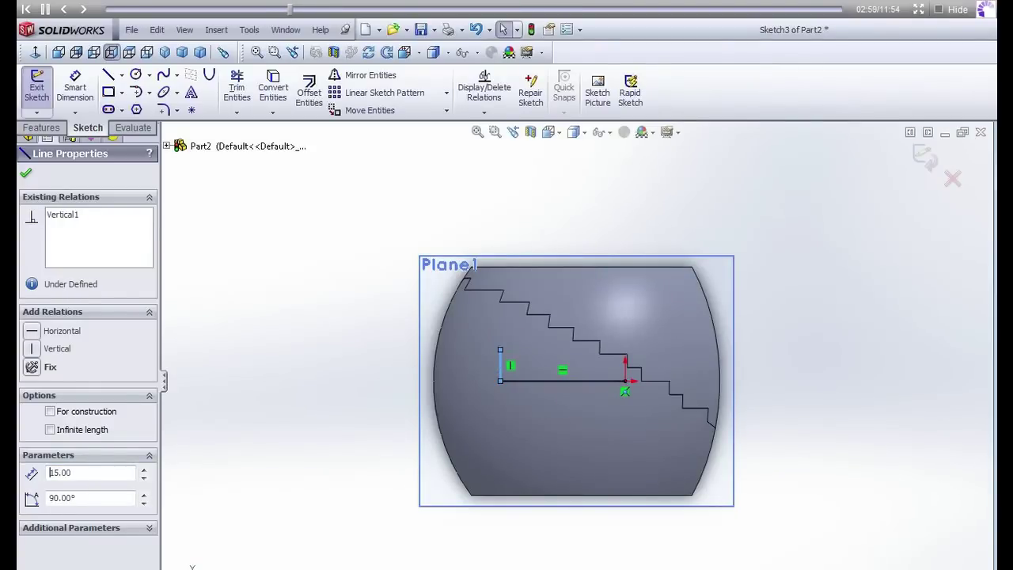
# Draw a line to the dome's right edge with a 30 mm vertical, plus a slanted top joining both verticals
pyautogui.click(108, 75)
pyautogui.click(638, 390)
pyautogui.click(626, 384)
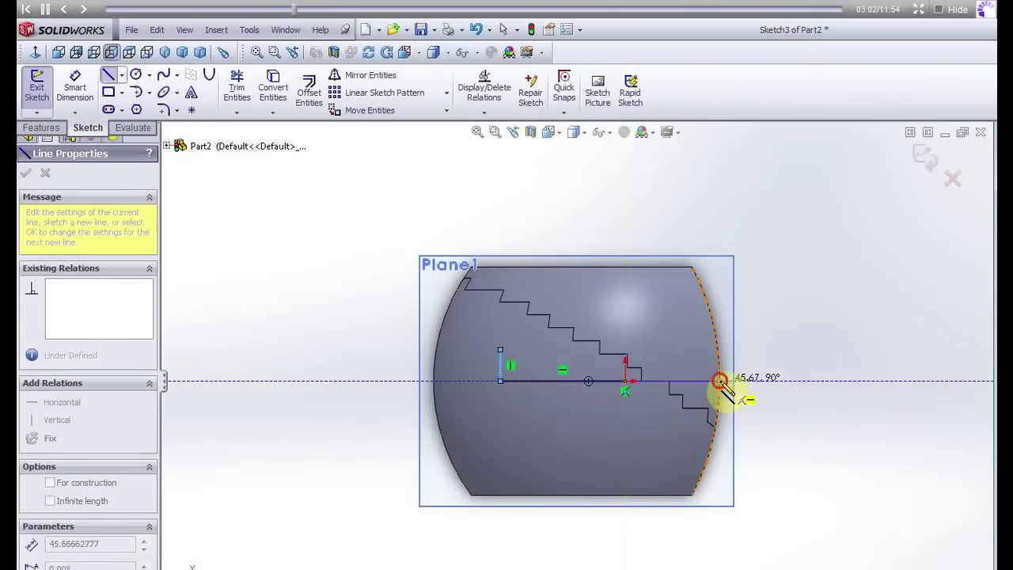
pyautogui.click(720, 381)
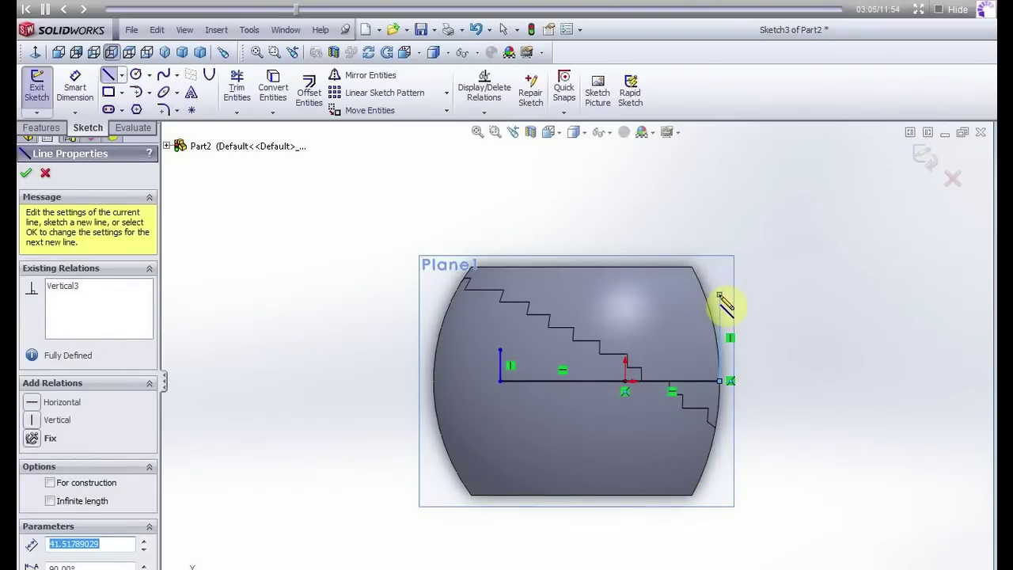
pyautogui.click(720, 296)
pyautogui.press('Escape')
pyautogui.click(721, 304)
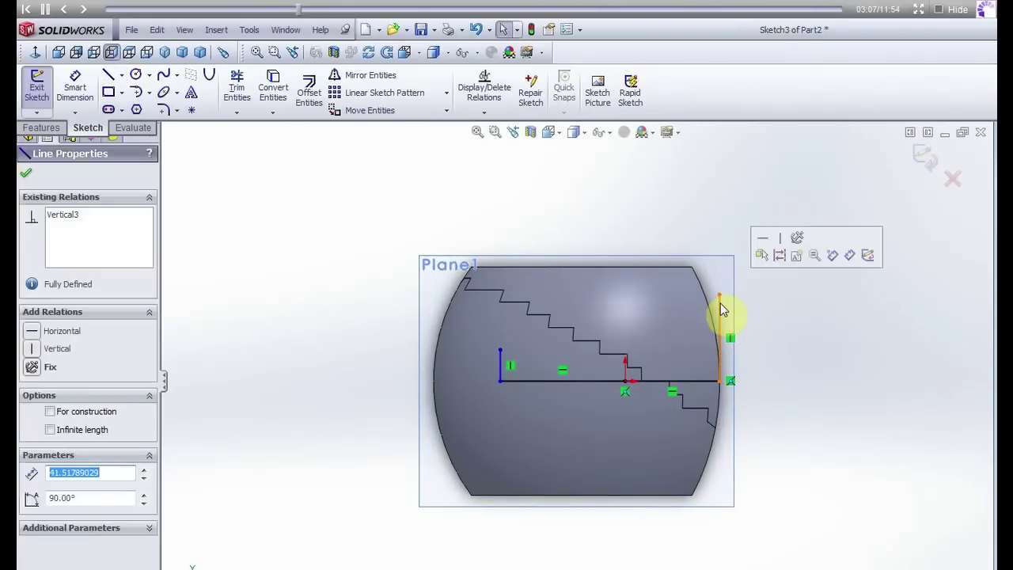
pyautogui.write('30')
pyautogui.press('Return')
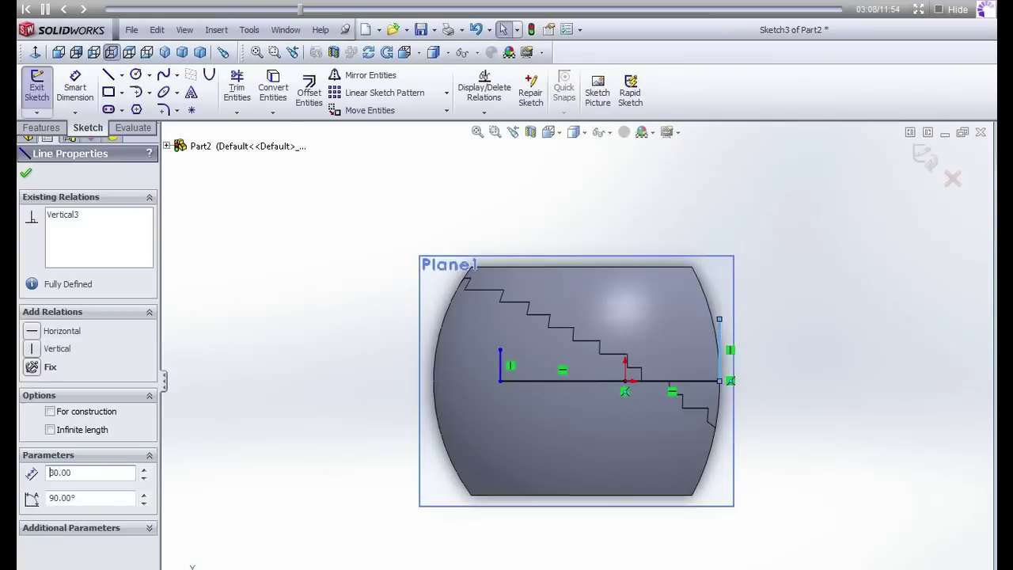
pyautogui.moveTo(462, 204); pyautogui.dragTo(392, 217, button='right')
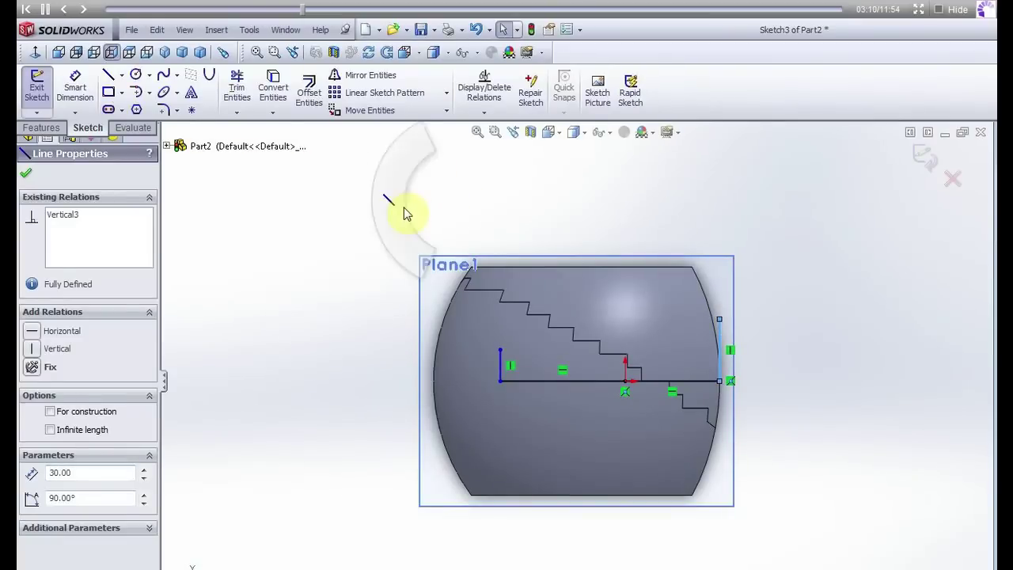
pyautogui.moveTo(719, 319); pyautogui.dragTo(501, 349)
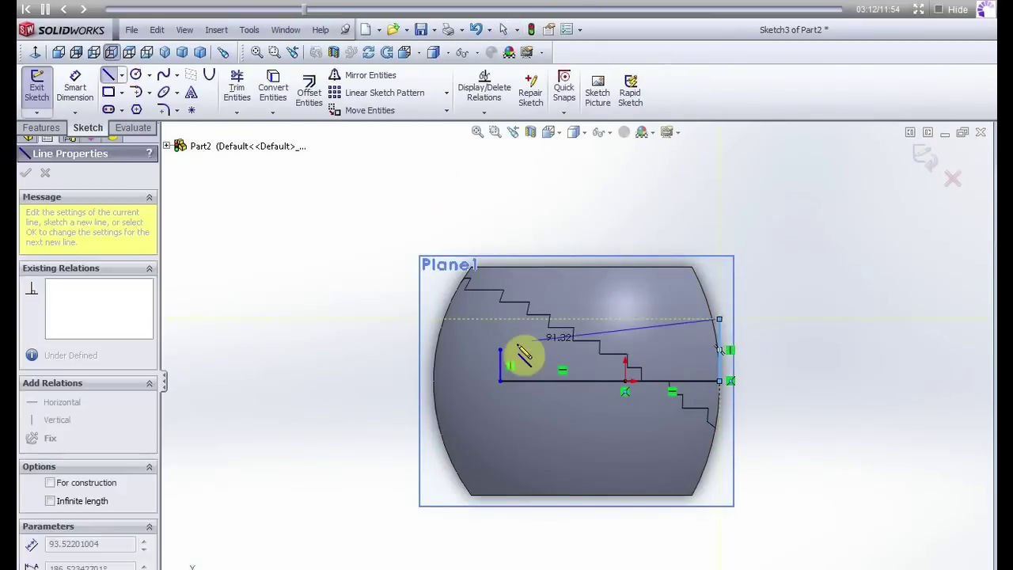
pyautogui.press('Escape')
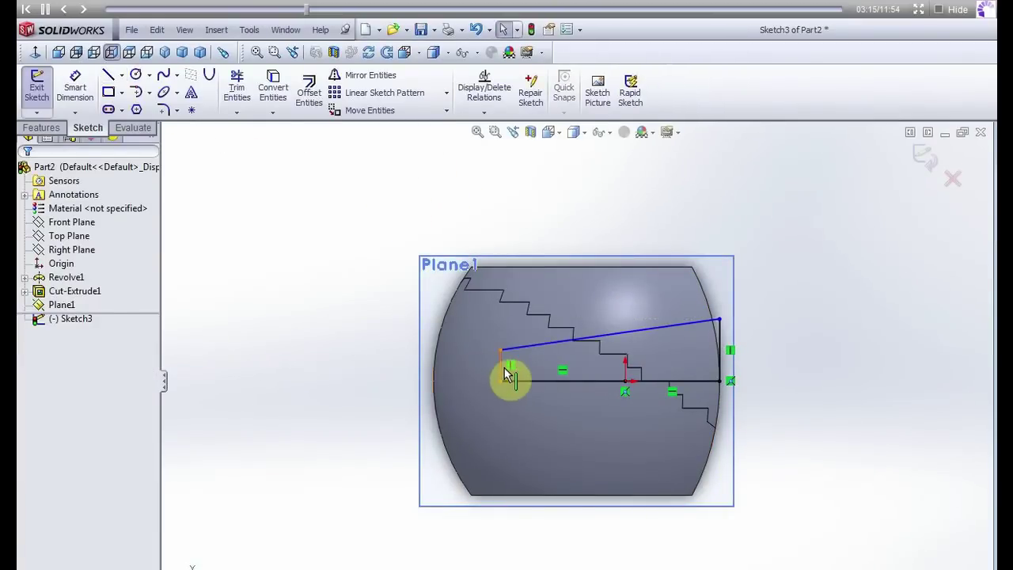
# Mirror the vertical and slanted lines about the horizontal centreline, then delete that centreline
pyautogui.click(501, 365)
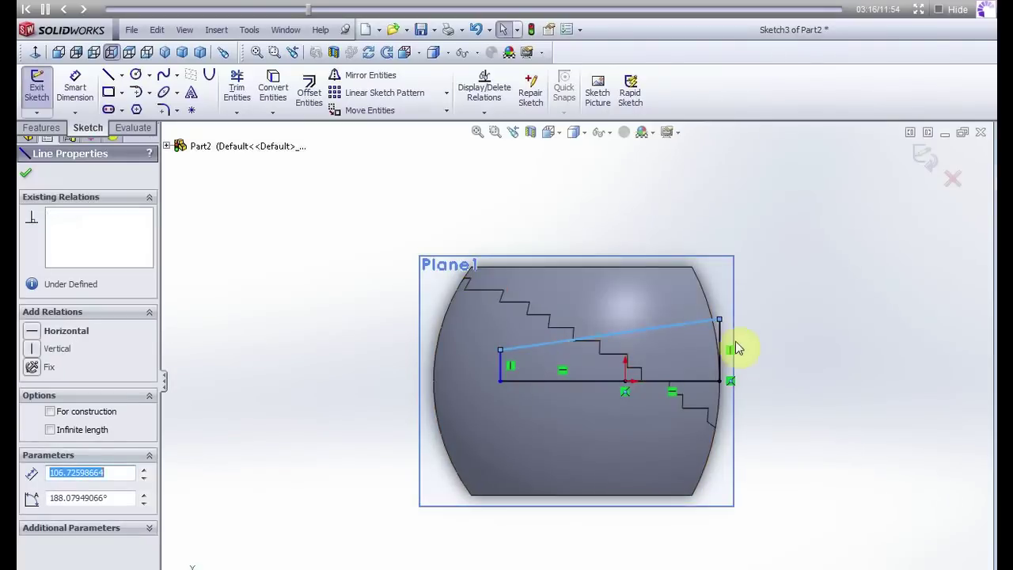
pyautogui.keyDown('ctrl'); pyautogui.click(722, 346); pyautogui.keyUp('ctrl')
pyautogui.keyDown('ctrl'); pyautogui.click(504, 368); pyautogui.keyUp('ctrl')
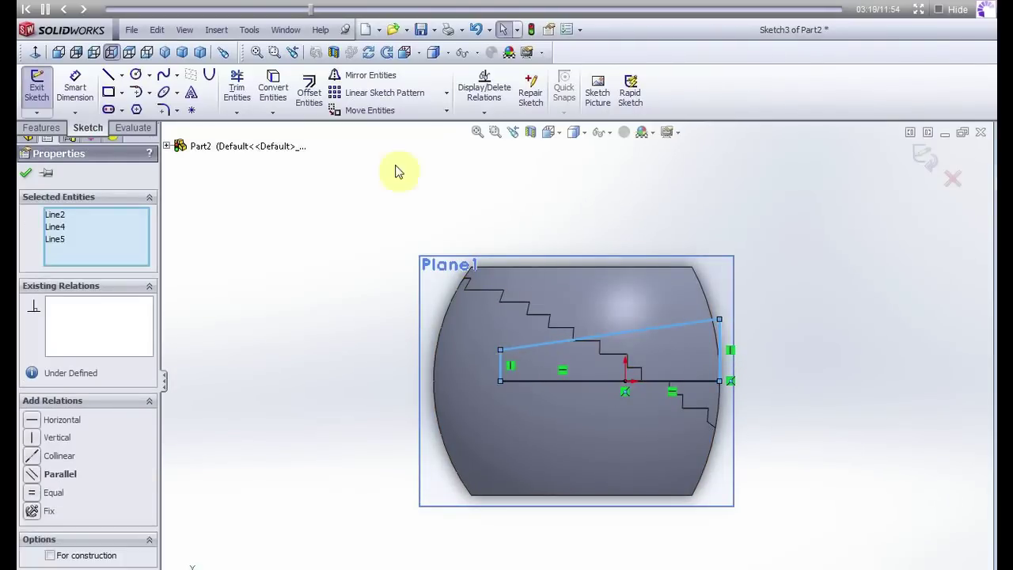
pyautogui.click(334, 75)
pyautogui.click(111, 373)
pyautogui.click(528, 384)
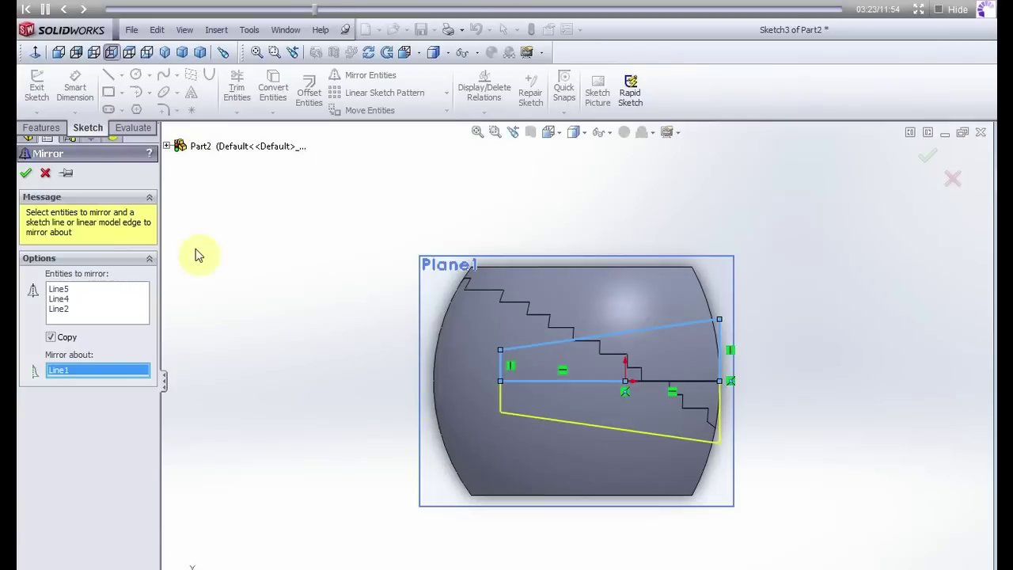
pyautogui.click(26, 174)
pyautogui.click(566, 382)
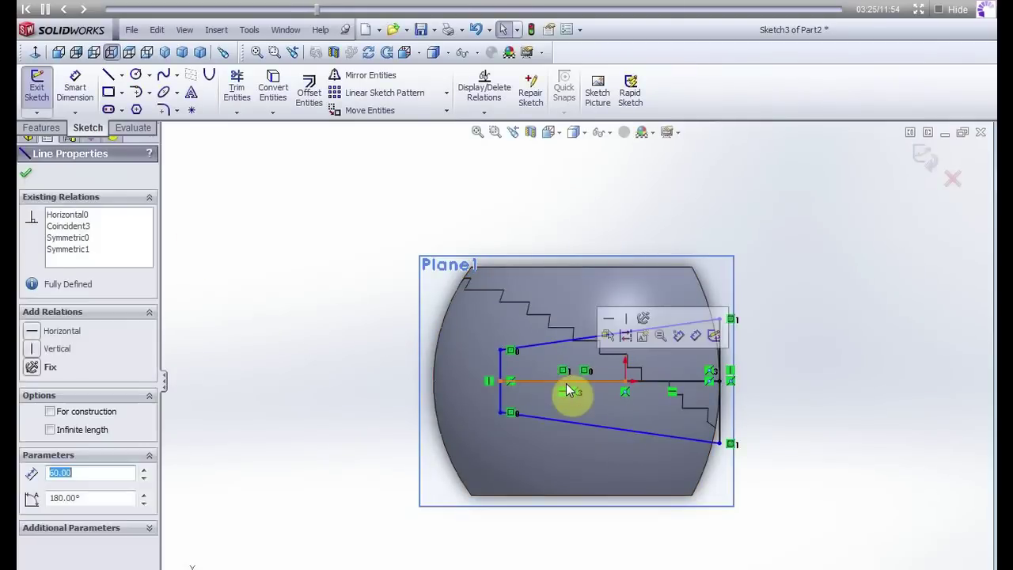
pyautogui.press('Delete')
pyautogui.moveTo(622, 380); pyautogui.dragTo(775, 244, button='middle')
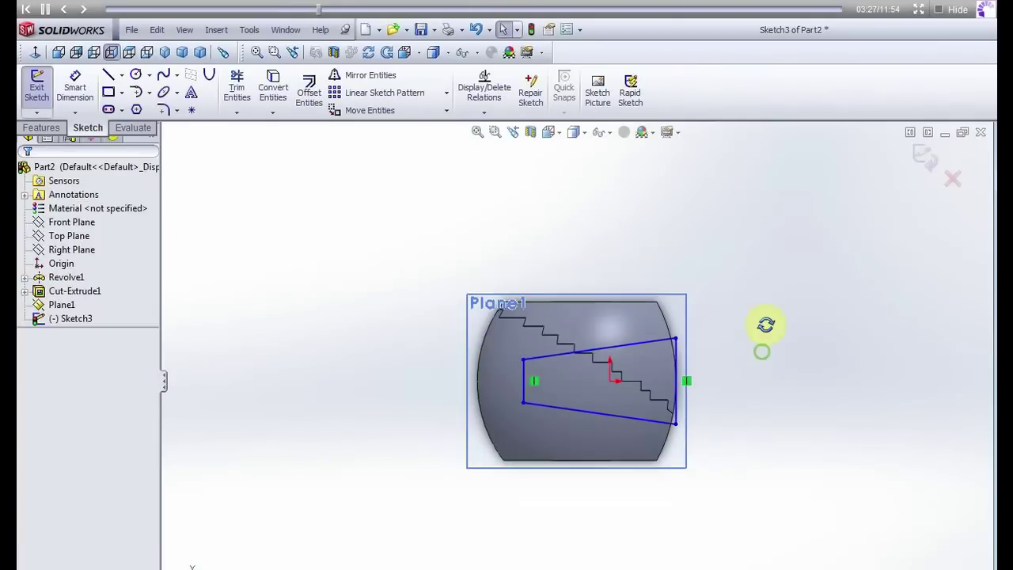
pyautogui.click(52, 129)
pyautogui.click(236, 87)
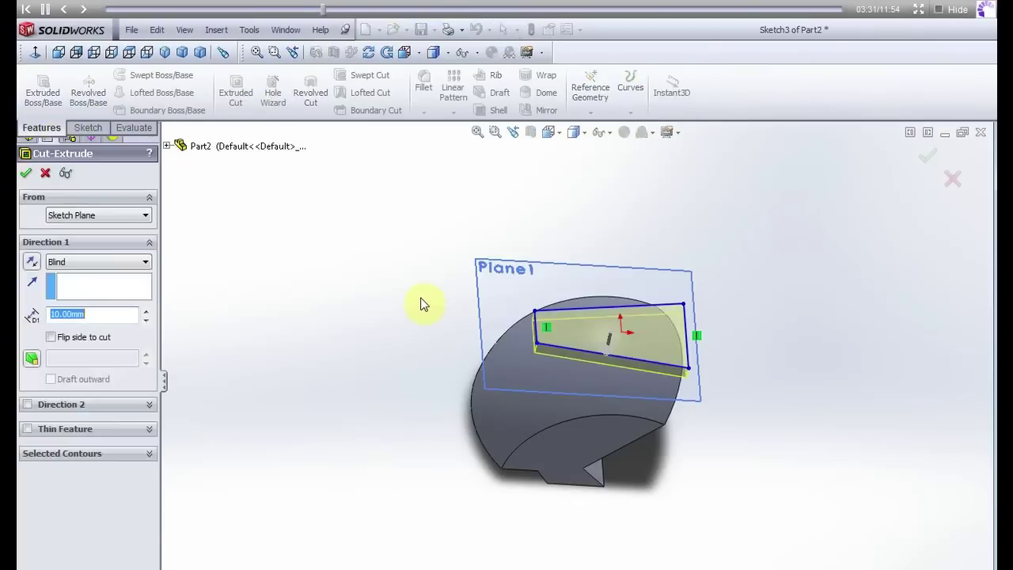
pyautogui.click(95, 262)
pyautogui.click(75, 281)
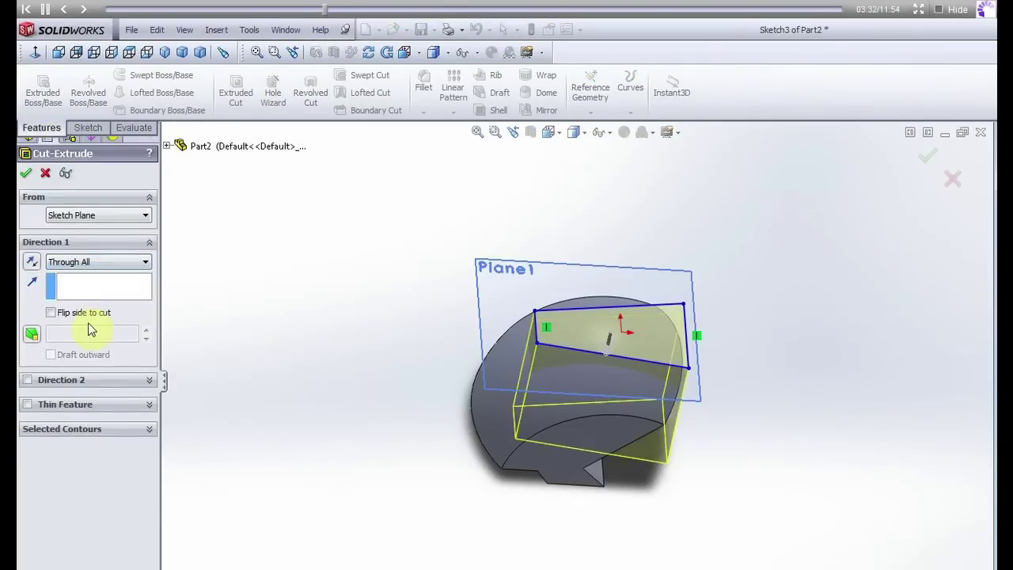
pyautogui.click(26, 176)
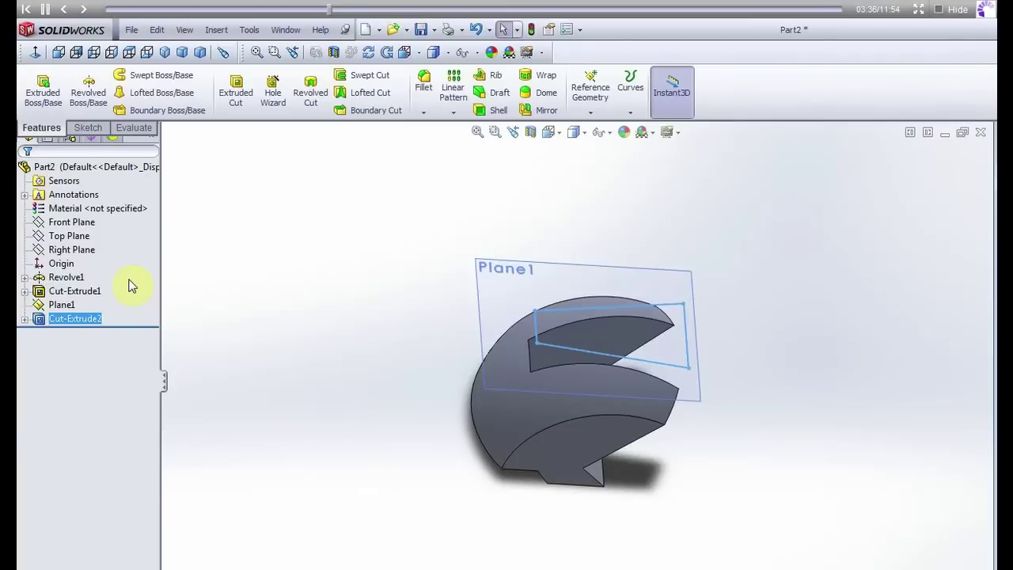
pyautogui.moveTo(221, 299); pyautogui.dragTo(323, 298, button='middle')
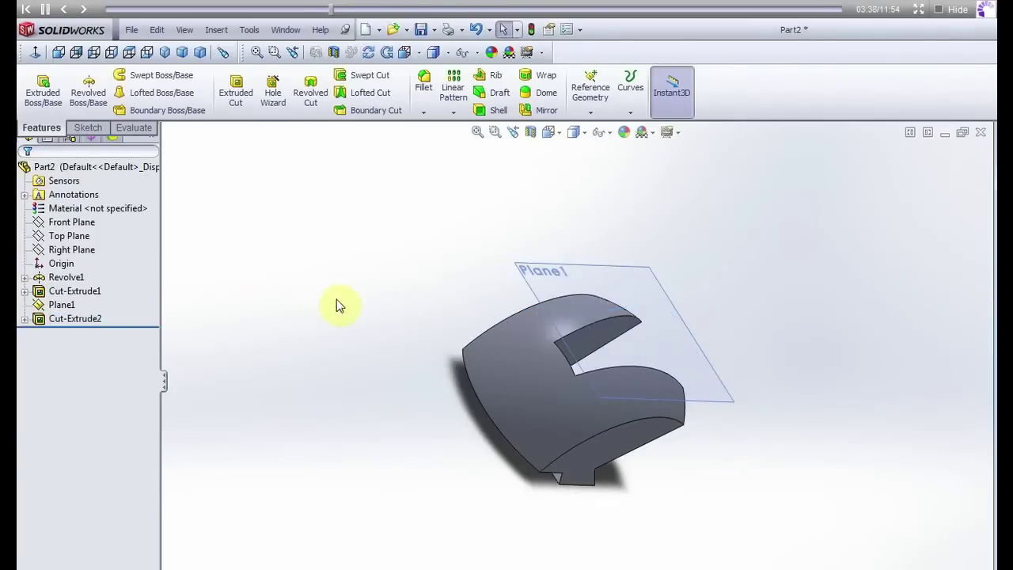
pyautogui.click(423, 113)
# Chamfer the dome's curved outer edge by 5 mm at 45° as Chamfer1
pyautogui.click(450, 142)
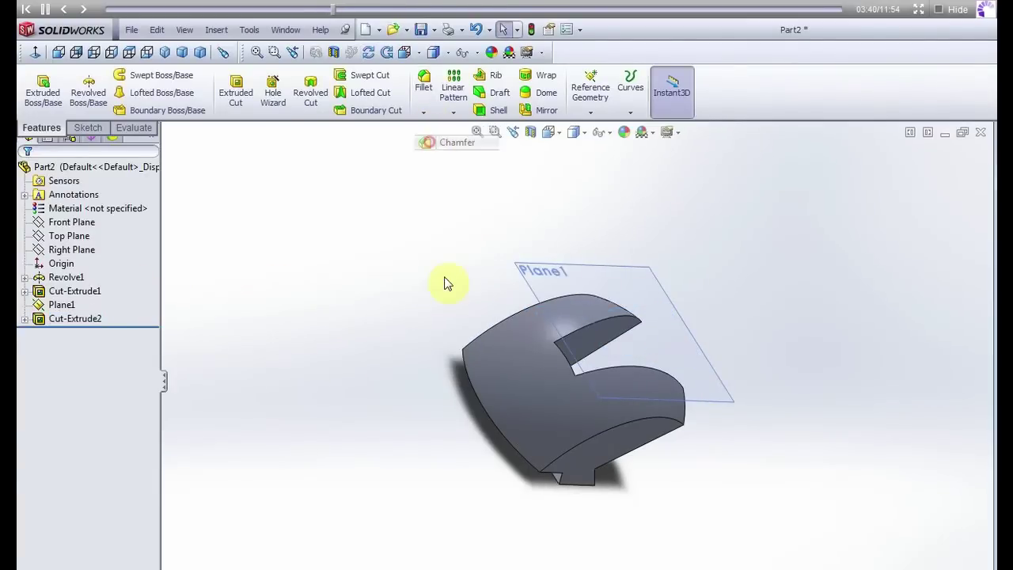
pyautogui.click(468, 385)
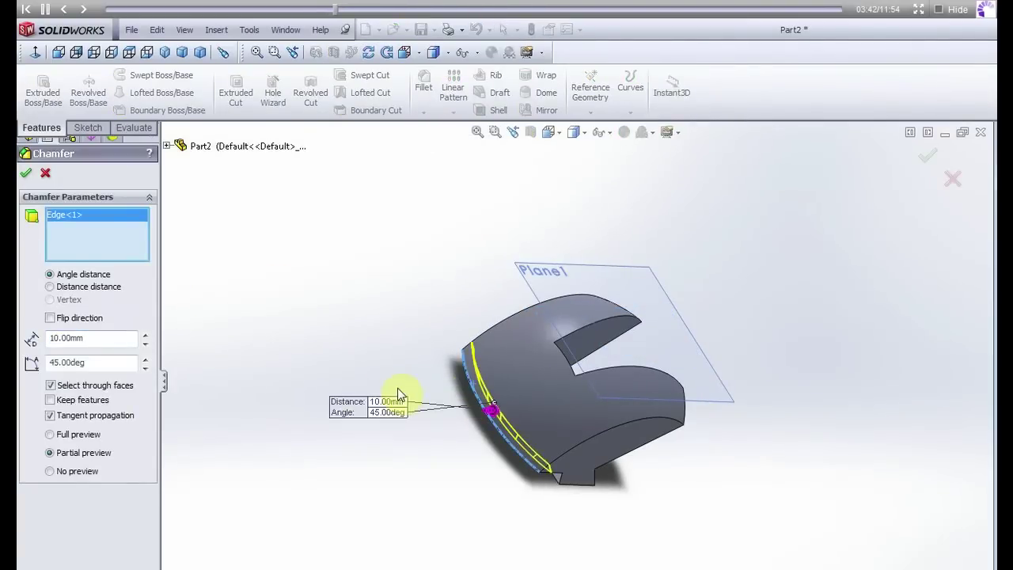
pyautogui.moveTo(100, 340); pyautogui.dragTo(24, 340)
pyautogui.write('5')
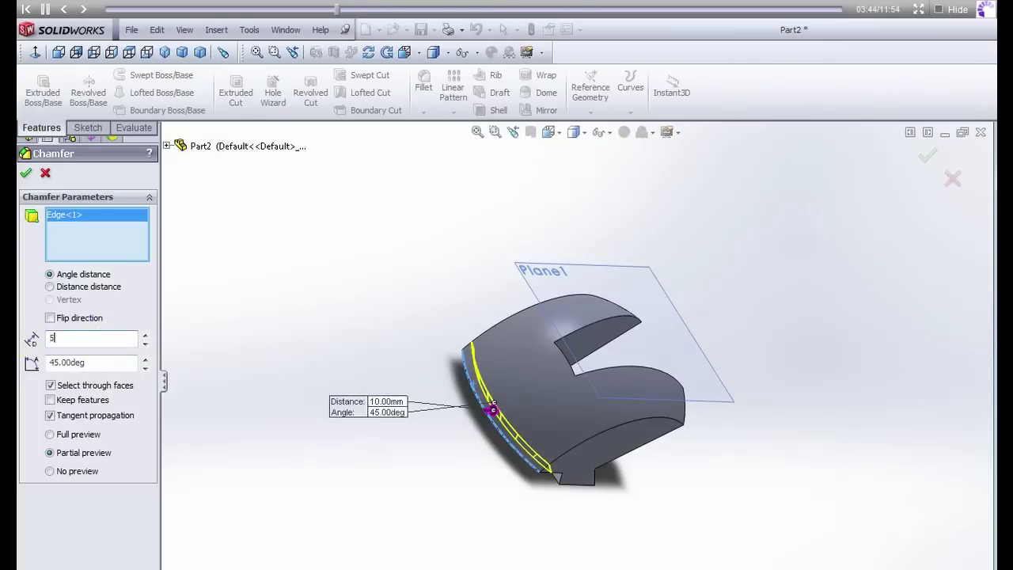
pyautogui.press('Return')
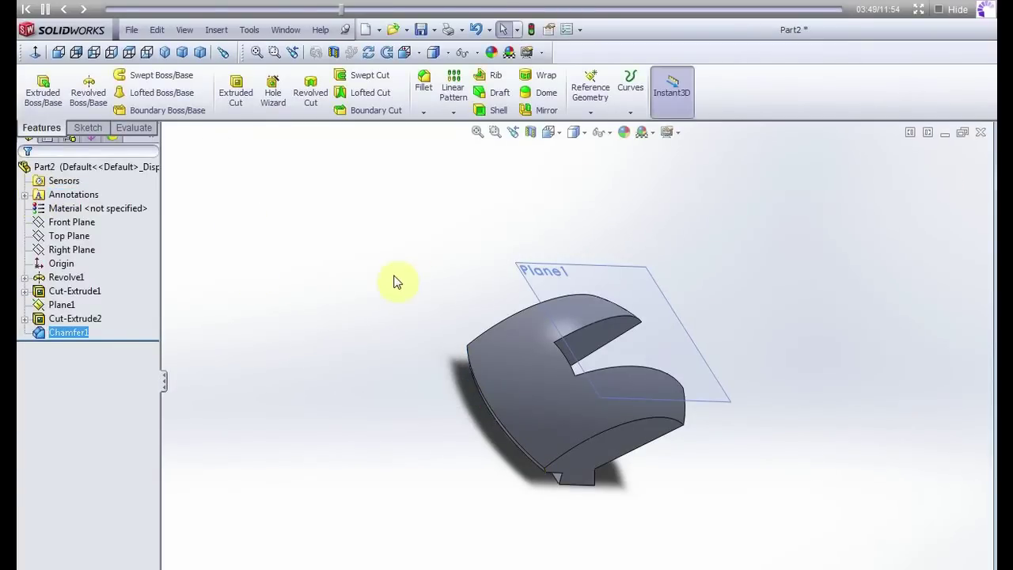
pyautogui.moveTo(392, 261); pyautogui.dragTo(438, 170, button='middle')
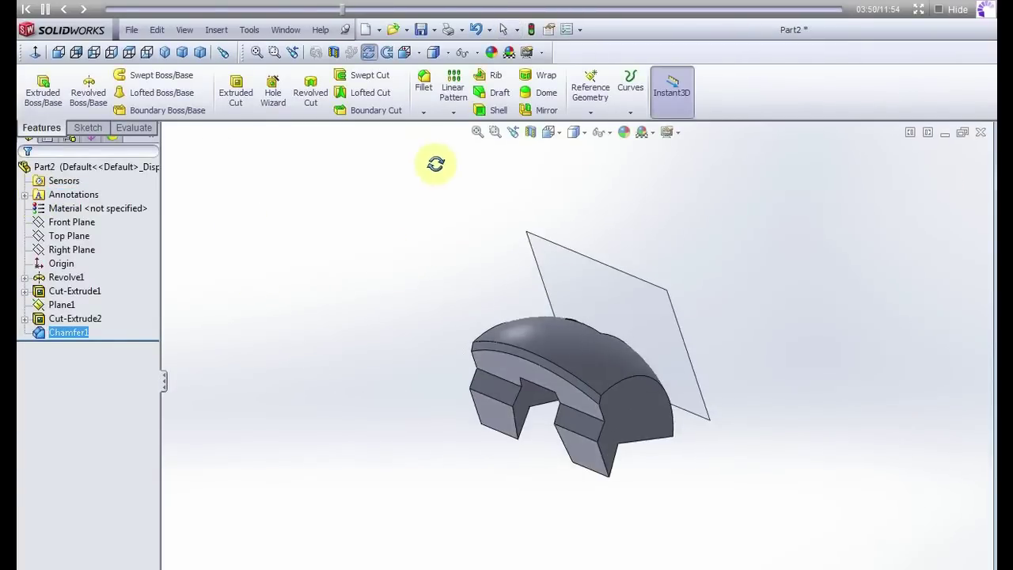
pyautogui.click(489, 109)
pyautogui.write('2')
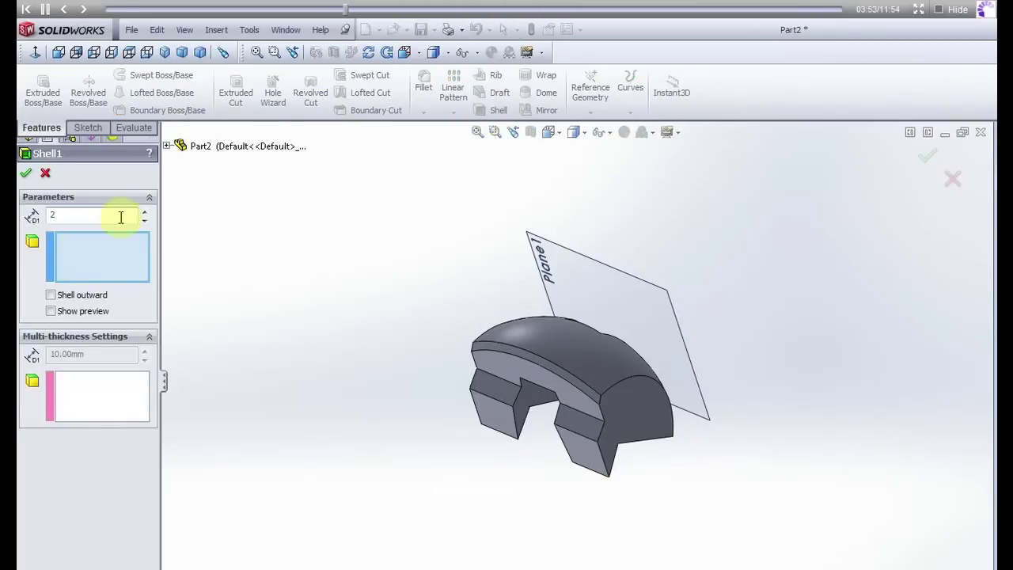
# Set the shell thickness to 2 mm and select the rim, end and first leg faces to remove
pyautogui.click(513, 371)
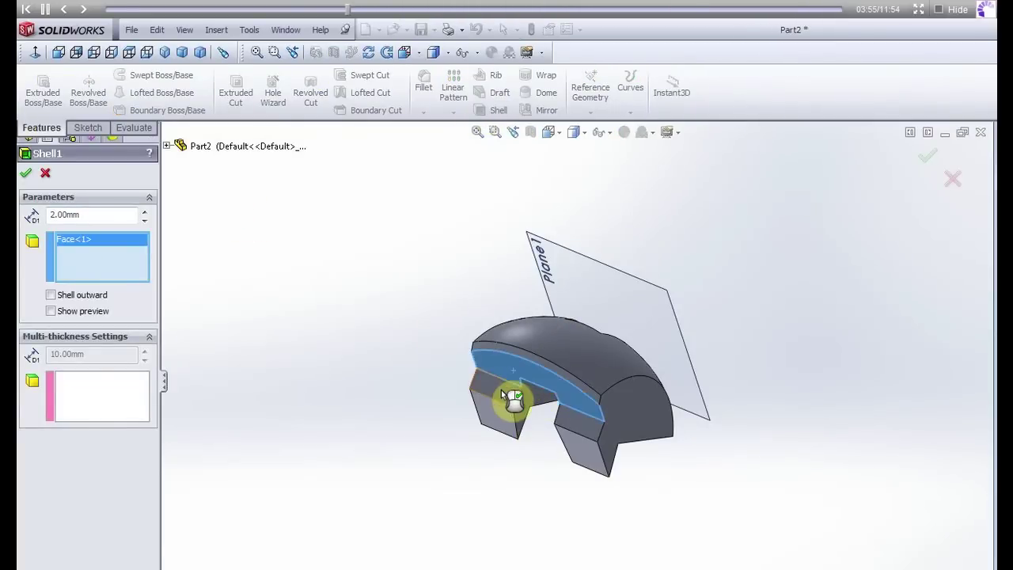
pyautogui.click(502, 395)
pyautogui.click(509, 421)
pyautogui.click(585, 449)
pyautogui.click(585, 439)
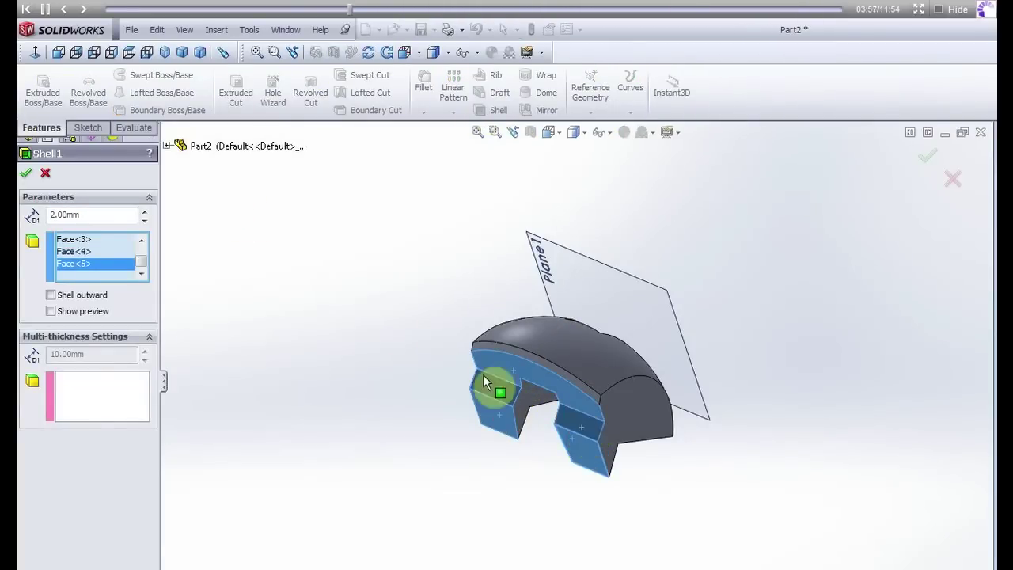
# Add the remaining leg and inner faces, bringing the open faces to twelve
pyautogui.moveTo(464, 356)
pyautogui.mouseDown(button='middle')
pyautogui.moveTo(388, 291)
pyautogui.moveTo(355, 237)
pyautogui.moveTo(561, 373)
pyautogui.mouseUp(button='middle')
pyautogui.click(550, 373)
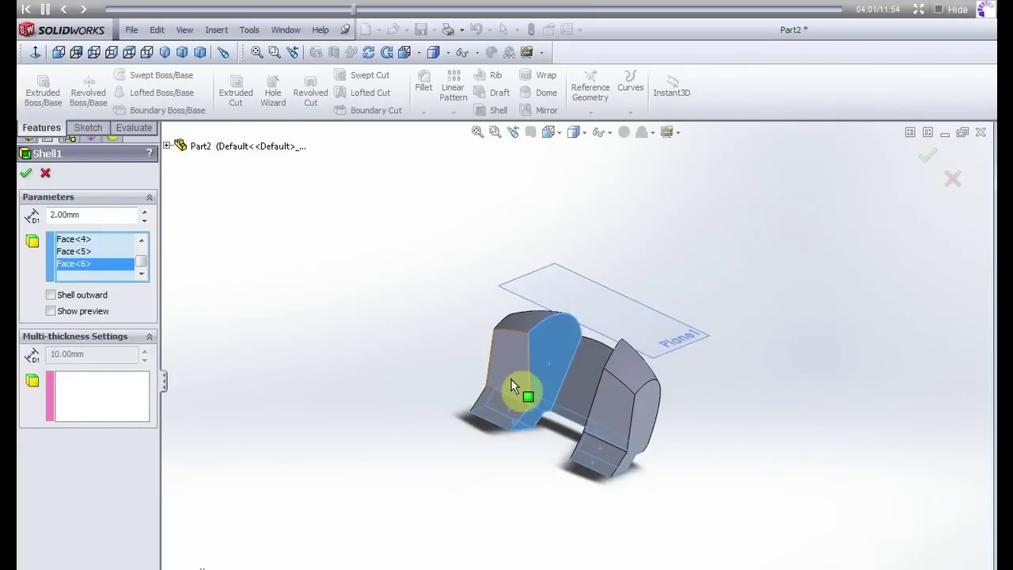
pyautogui.click(511, 381)
pyautogui.click(510, 415)
pyautogui.click(602, 450)
pyautogui.click(588, 393)
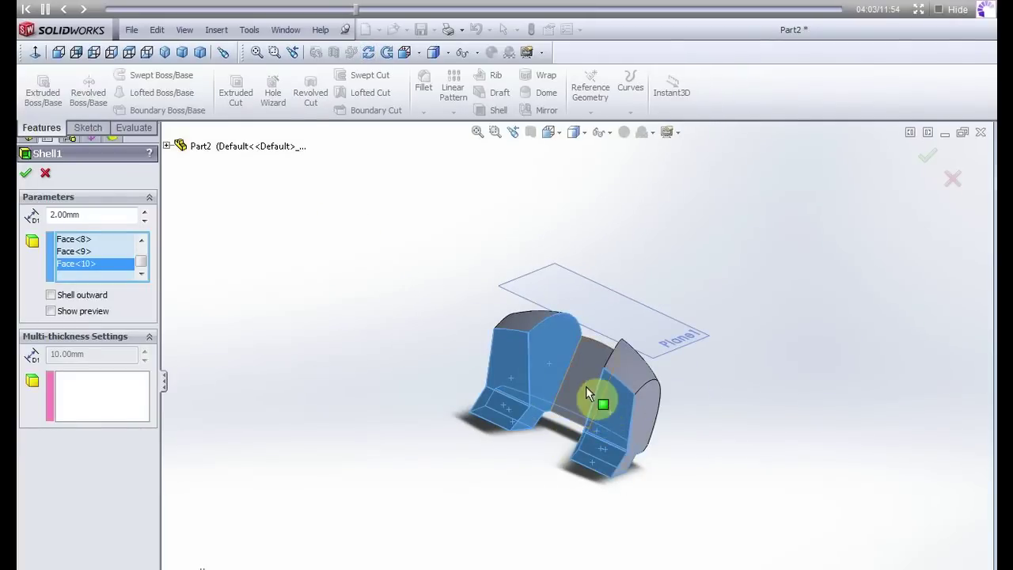
pyautogui.click(566, 382)
pyautogui.moveTo(399, 387); pyautogui.dragTo(450, 360, button='middle')
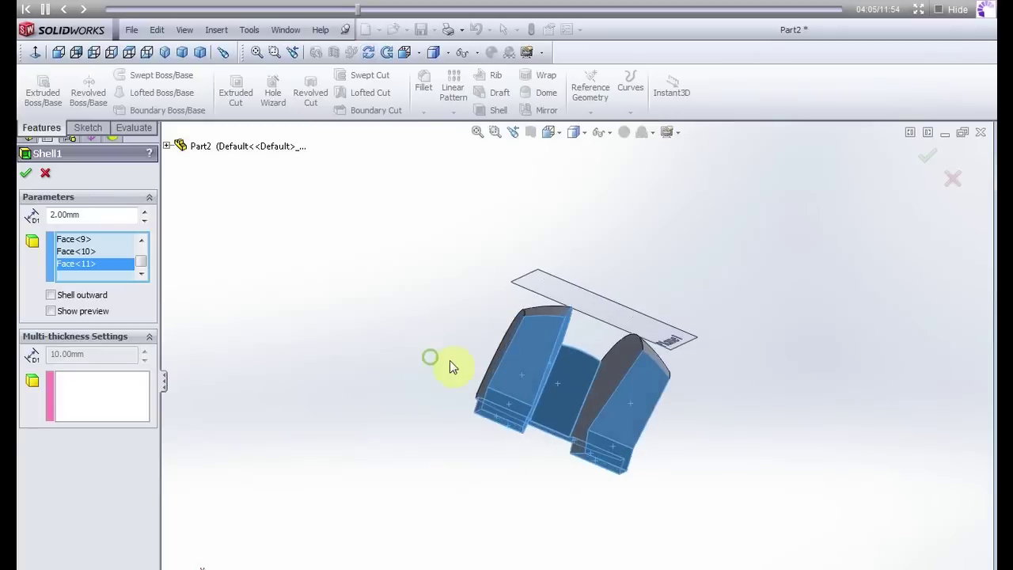
pyautogui.click(631, 382)
pyautogui.moveTo(444, 403)
pyautogui.mouseDown(button='middle')
pyautogui.moveTo(385, 355)
pyautogui.moveTo(419, 301)
pyautogui.mouseUp(button='middle')
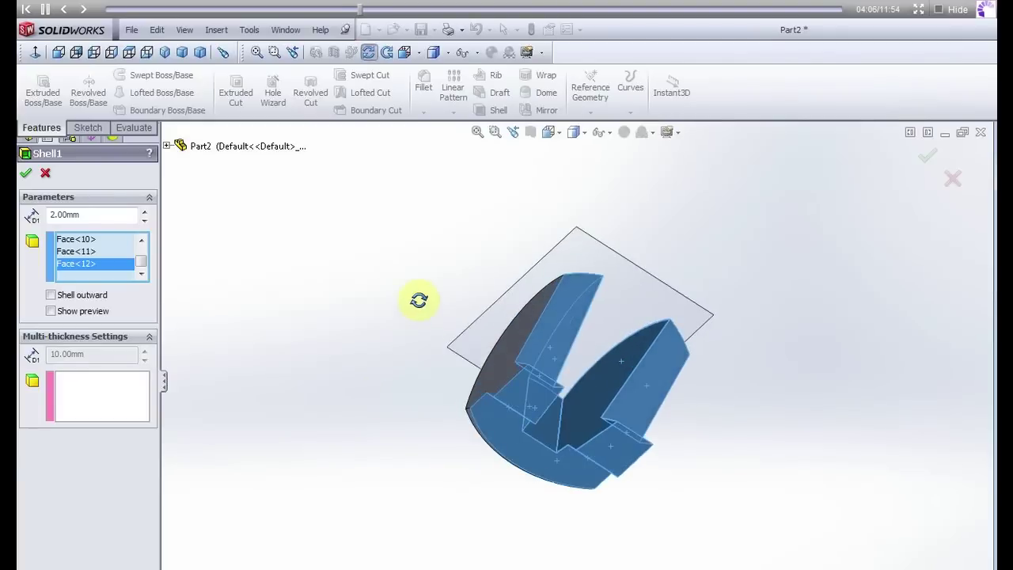
pyautogui.moveTo(324, 346)
pyautogui.mouseDown(button='middle')
pyautogui.moveTo(359, 366)
pyautogui.moveTo(308, 459)
pyautogui.moveTo(392, 460)
pyautogui.moveTo(538, 414)
pyautogui.mouseUp(button='middle')
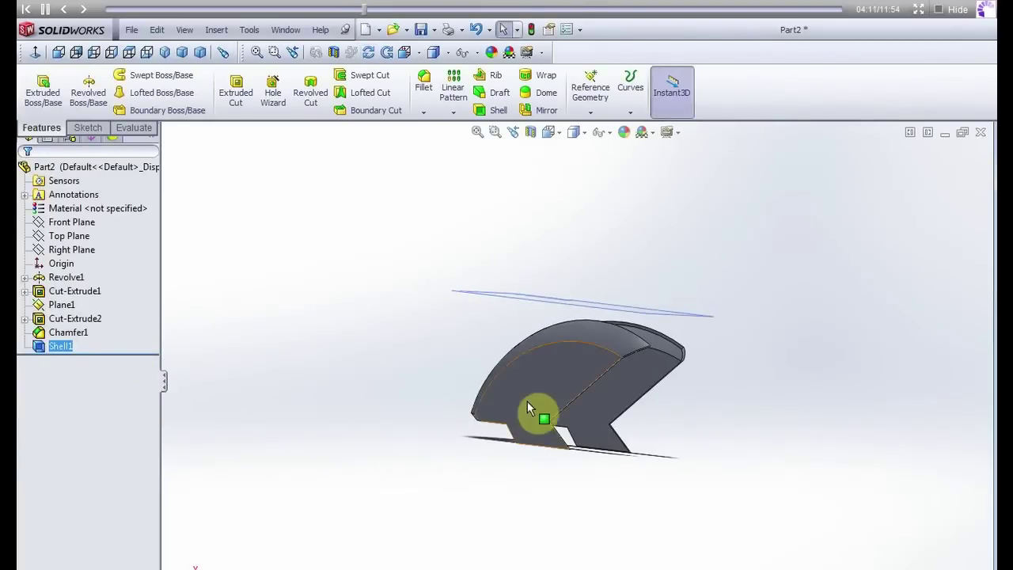
pyautogui.click(542, 404)
# Start a face-on sketch on the flat side face and draw a 45° line from the upper corner
pyautogui.rightClick(534, 396)
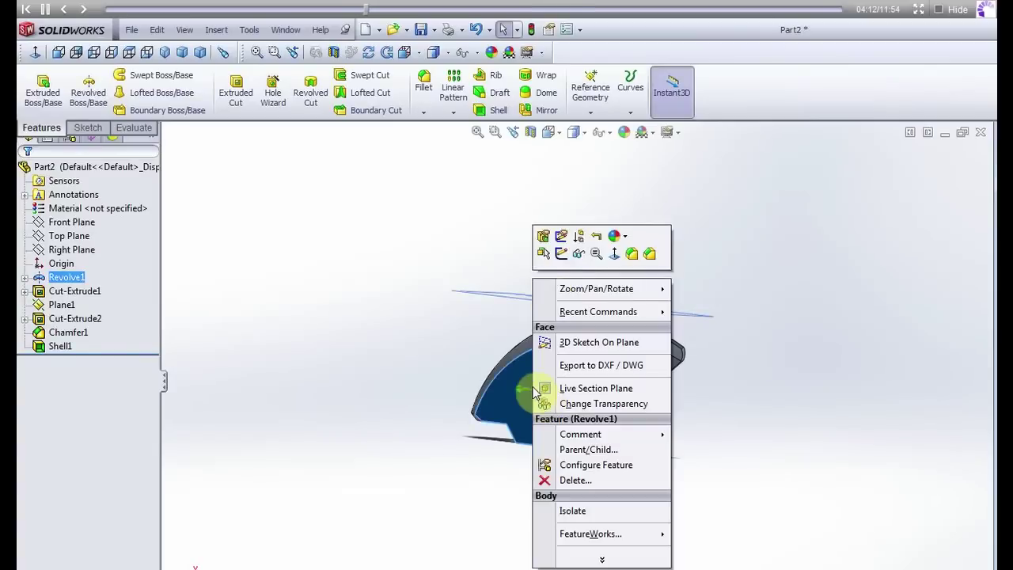
pyautogui.click(558, 256)
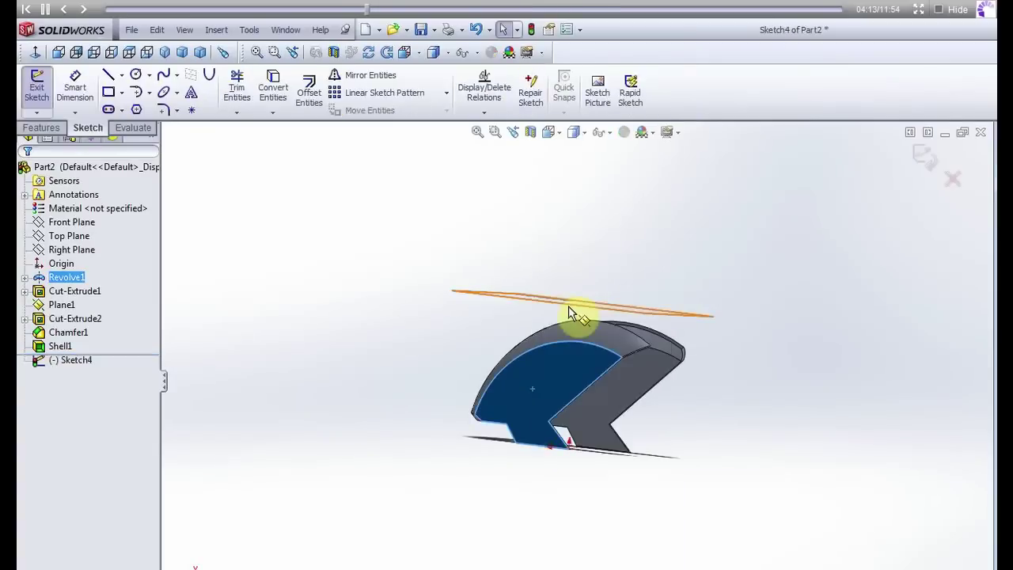
pyautogui.rightClick(52, 359)
pyautogui.click(95, 342)
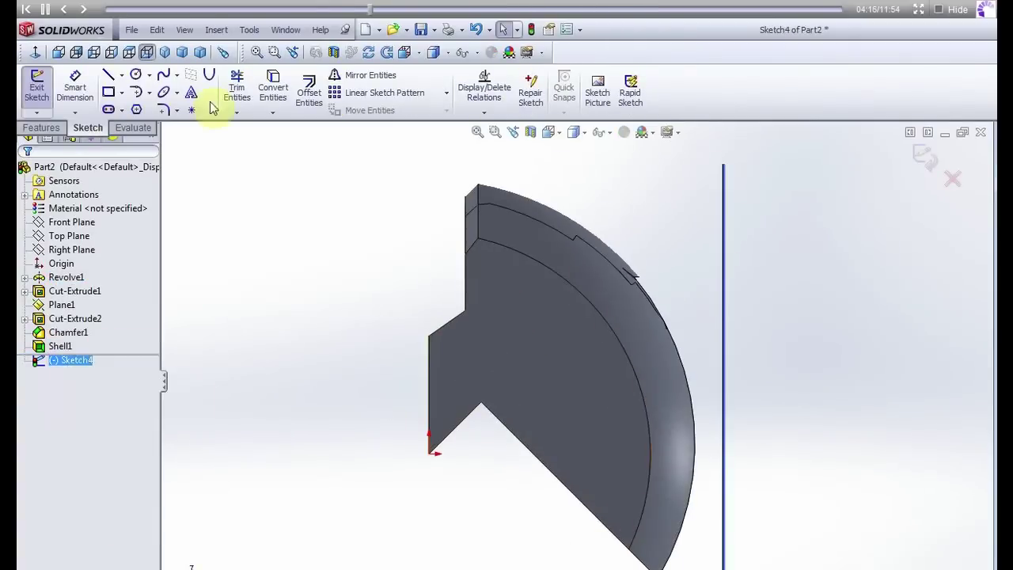
pyautogui.click(107, 75)
pyautogui.scroll(-2, 491, 219)
pyautogui.click(487, 191)
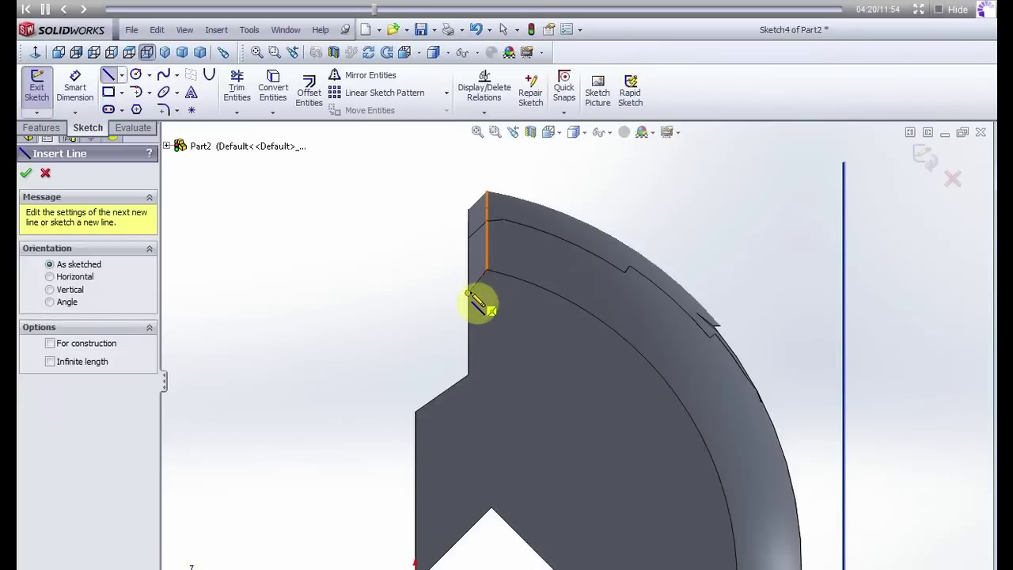
pyautogui.click(483, 286)
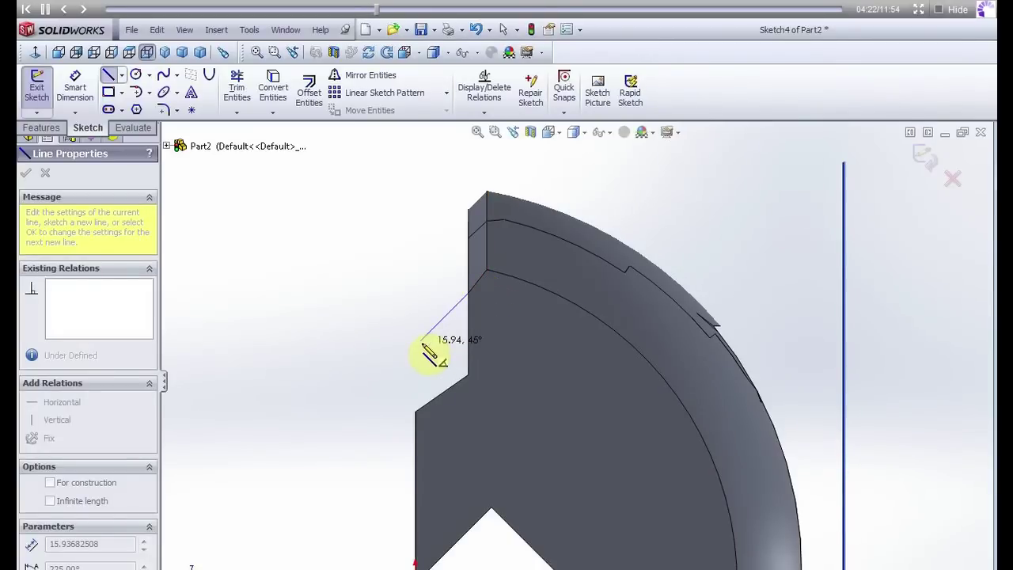
pyautogui.click(394, 367)
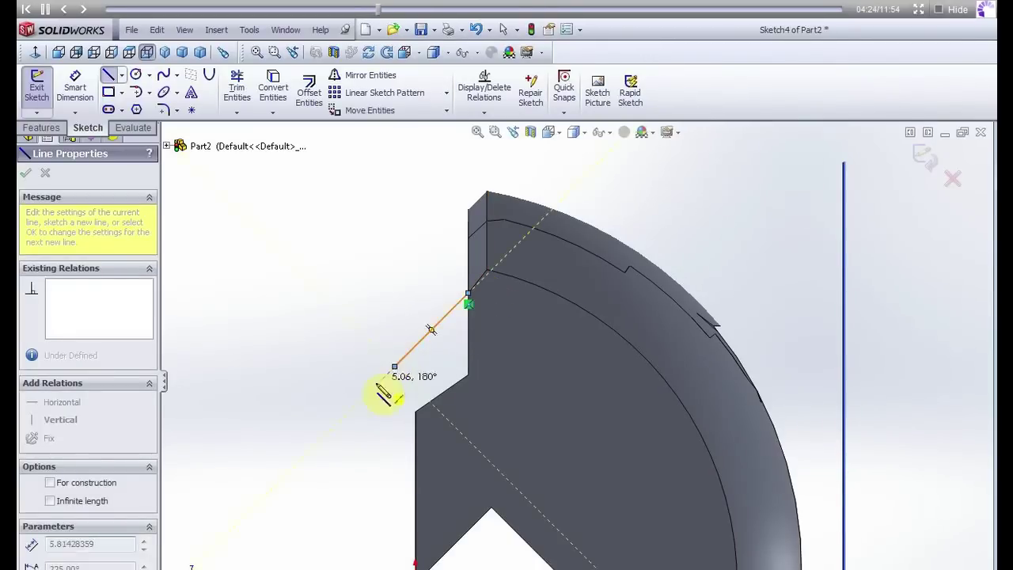
pyautogui.press('Escape')
# Add a vertical line at the lower step corner, plus a slanted line and vertical up to the angled line
pyautogui.click(109, 78)
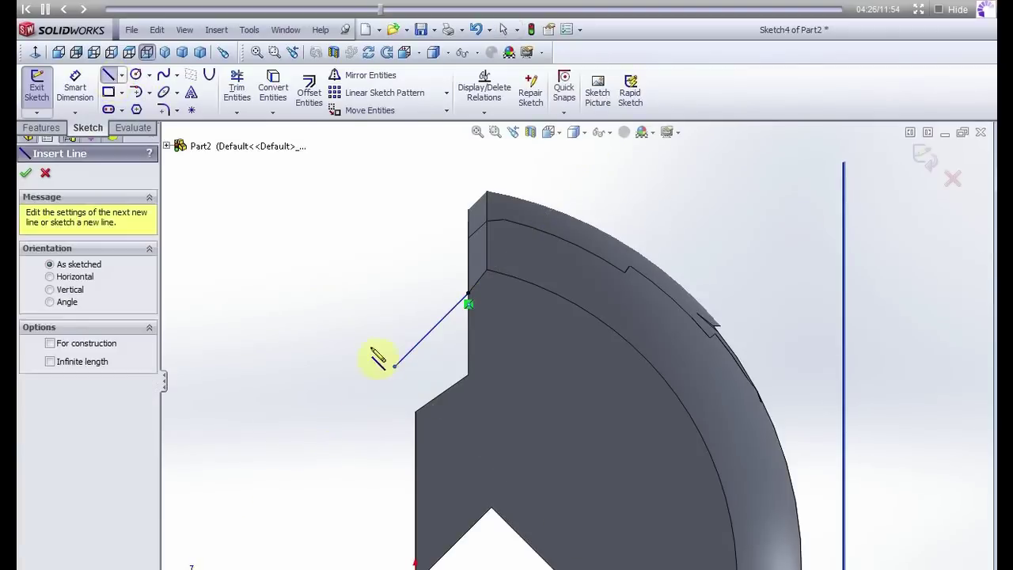
pyautogui.click(416, 410)
pyautogui.click(417, 263)
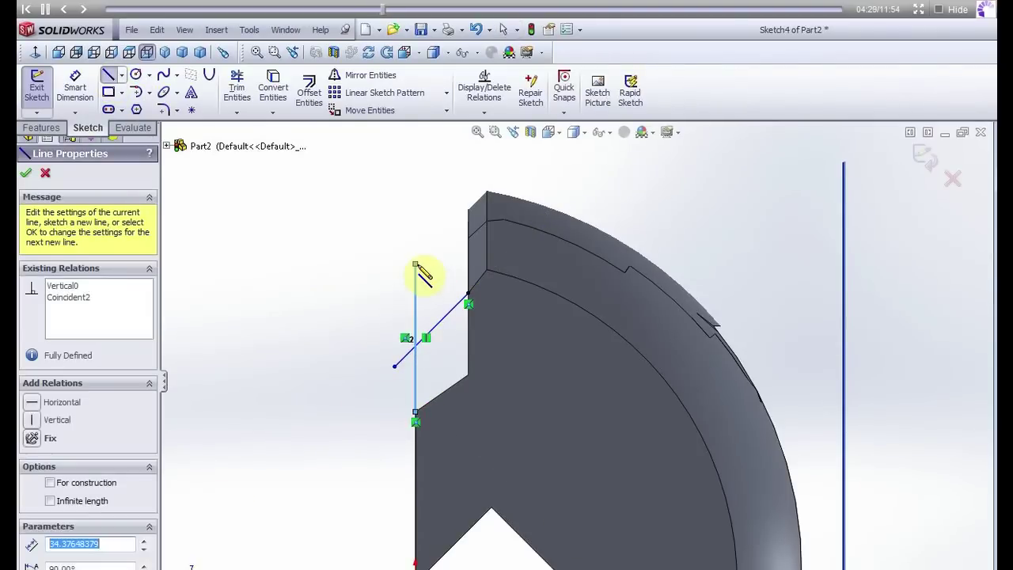
pyautogui.press('Escape')
pyautogui.click(109, 78)
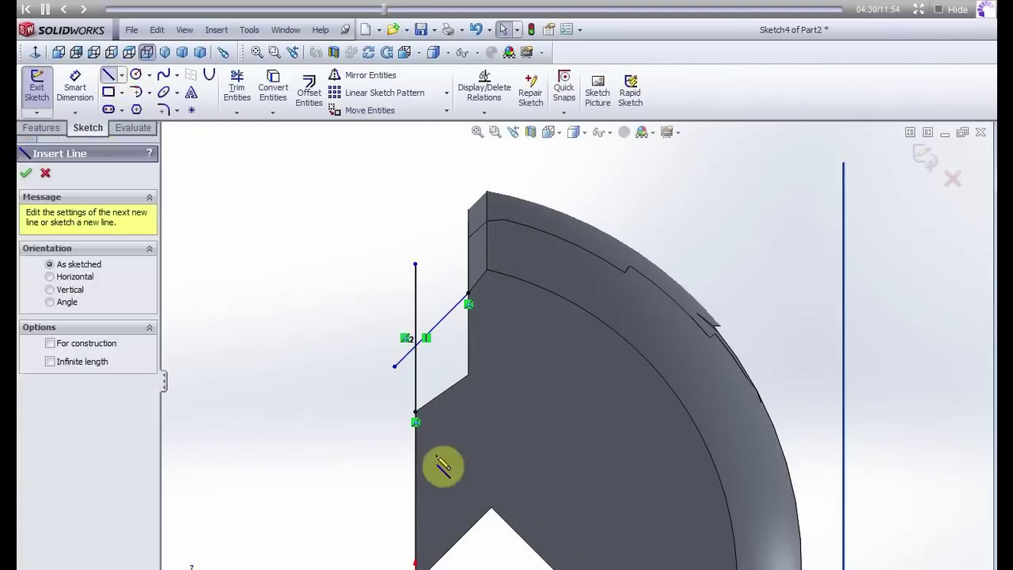
pyautogui.click(416, 410)
pyautogui.click(469, 375)
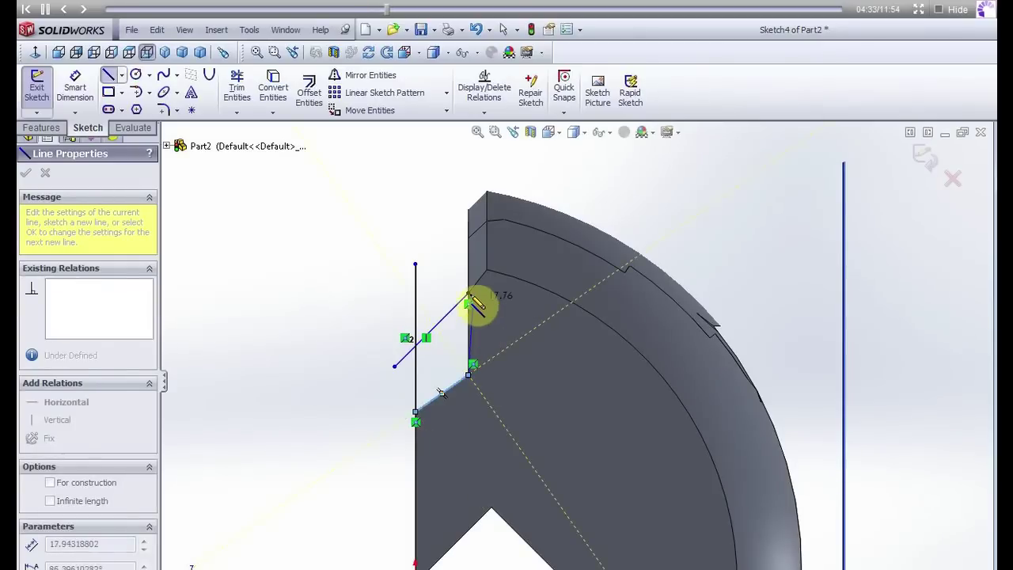
pyautogui.click(468, 295)
pyautogui.press('Escape')
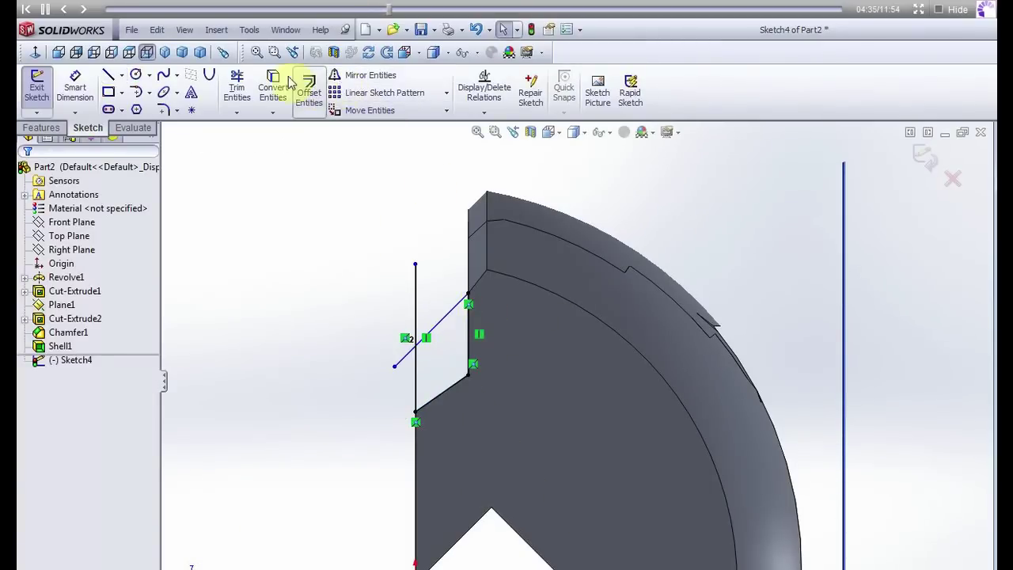
# Trim the excess line ends so the four-sided profile is closed
pyautogui.click(237, 87)
pyautogui.moveTo(441, 279); pyautogui.dragTo(403, 344)
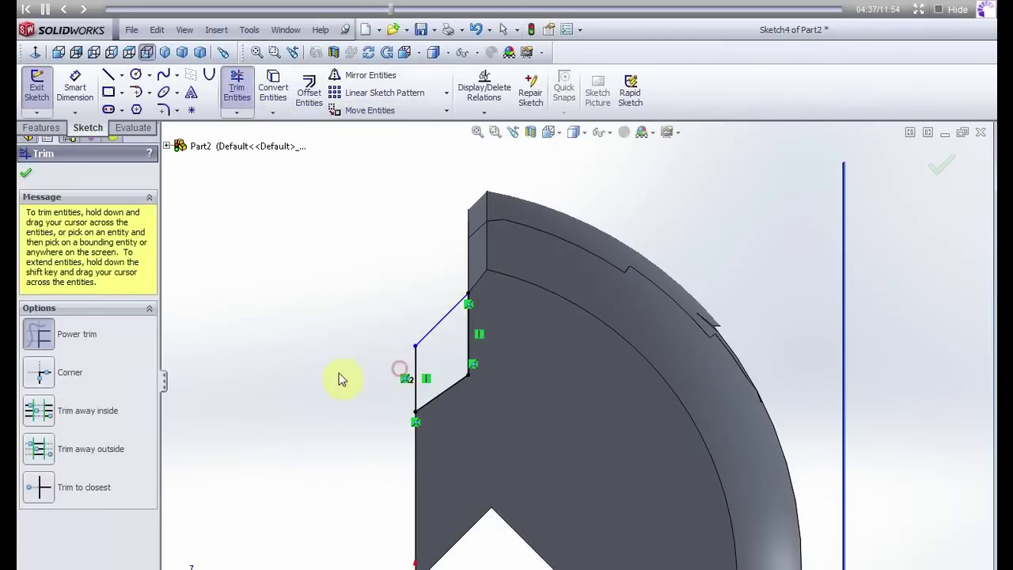
pyautogui.click(923, 177)
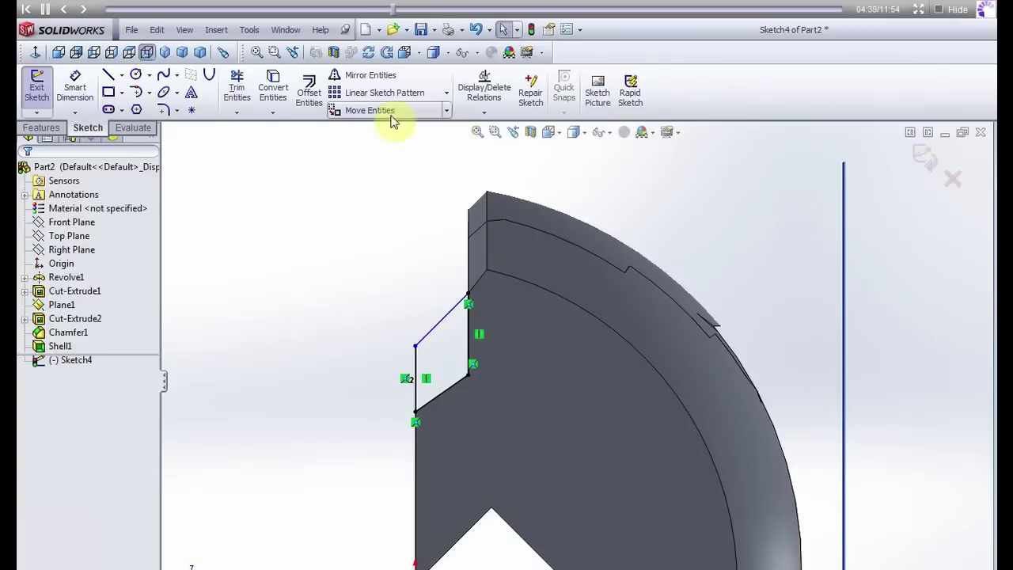
pyautogui.click(38, 127)
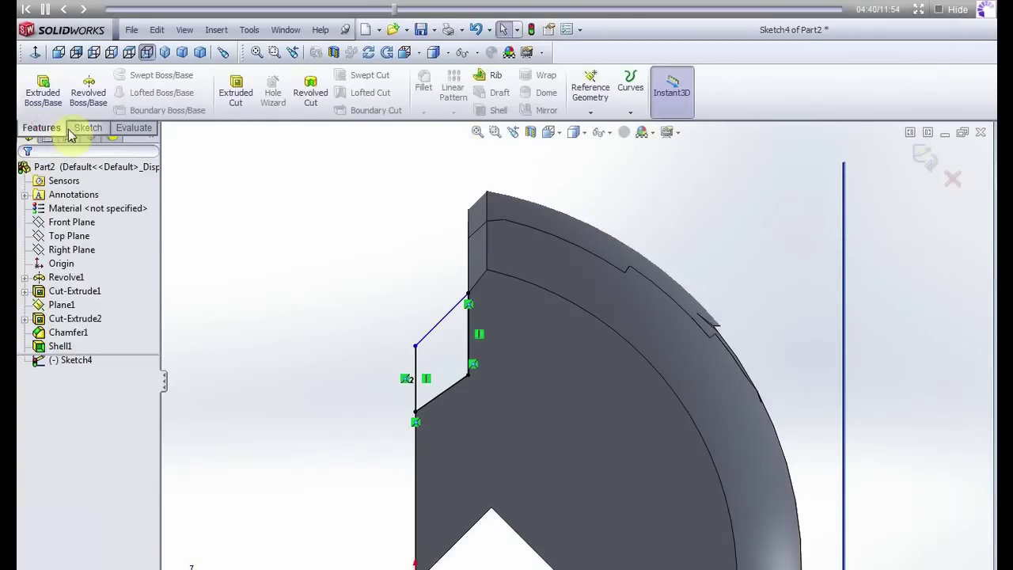
# Extrude Sketch4 2 mm in the reversed direction to create Boss-Extrude1
pyautogui.click(43, 91)
pyautogui.moveTo(402, 230)
pyautogui.mouseDown(button='middle')
pyautogui.moveTo(358, 352)
pyautogui.moveTo(372, 337)
pyautogui.mouseUp(button='middle')
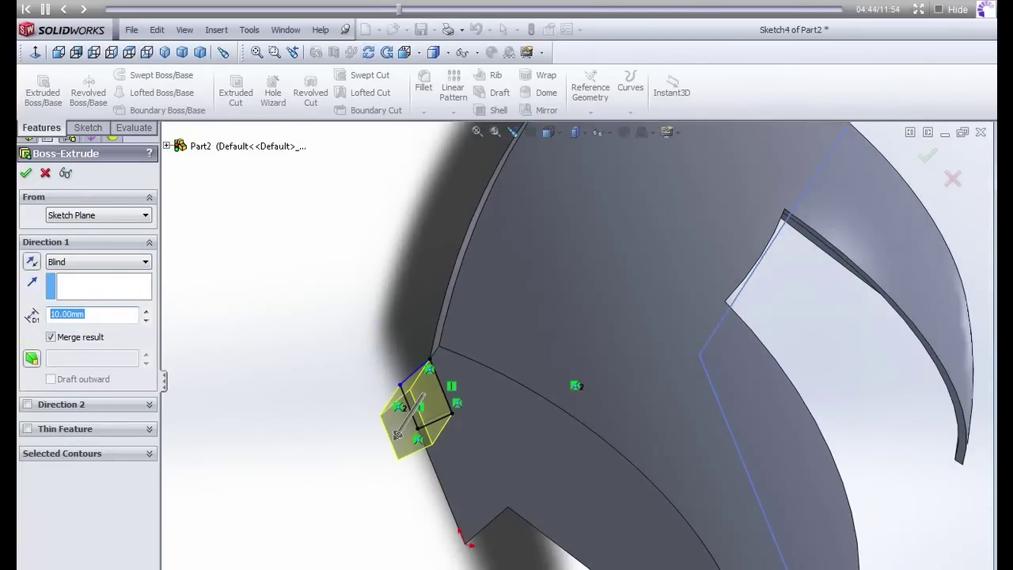
pyautogui.click(31, 266)
pyautogui.moveTo(330, 328)
pyautogui.mouseDown(button='middle')
pyautogui.moveTo(369, 422)
pyautogui.moveTo(277, 343)
pyautogui.mouseUp(button='middle')
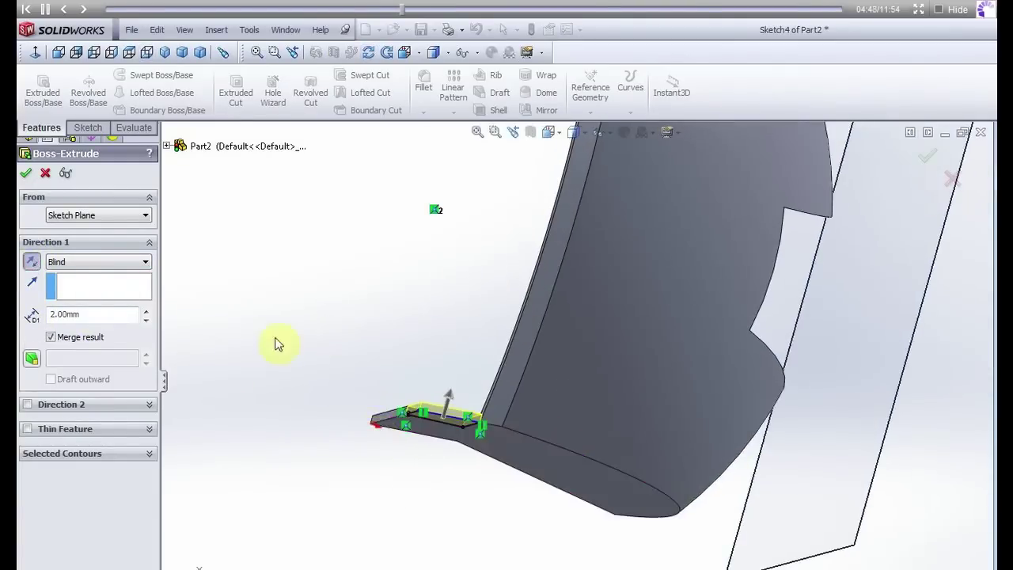
pyautogui.click(29, 177)
pyautogui.moveTo(383, 252)
pyautogui.mouseDown(button='middle')
pyautogui.moveTo(394, 316)
pyautogui.moveTo(475, 265)
pyautogui.moveTo(416, 294)
pyautogui.moveTo(407, 204)
pyautogui.moveTo(471, 305)
pyautogui.mouseUp(button='middle')
pyautogui.moveTo(471, 306)
pyautogui.mouseDown()
pyautogui.moveTo(425, 217)
pyautogui.moveTo(473, 229)
pyautogui.mouseUp()
pyautogui.press('Escape')
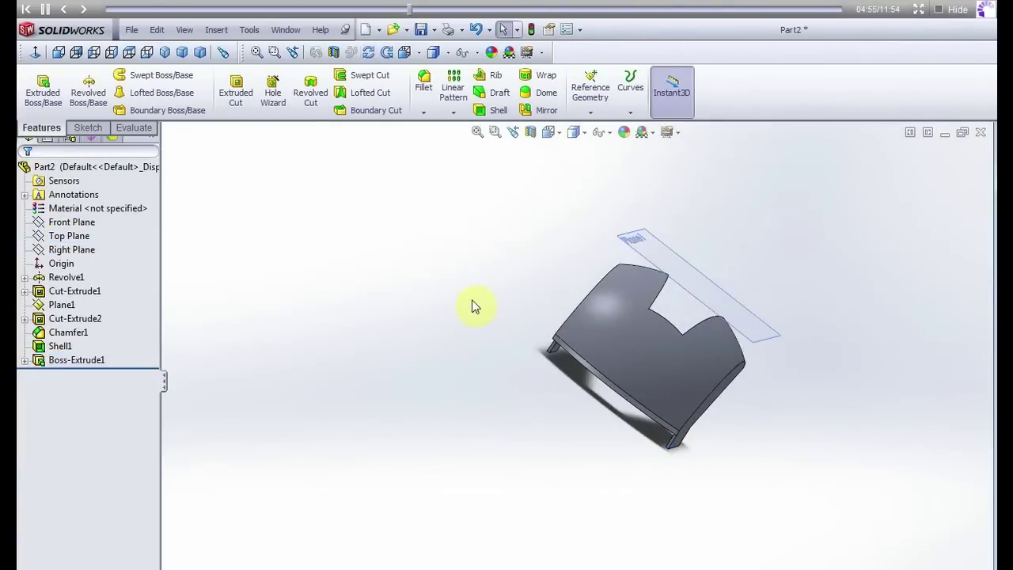
pyautogui.click(589, 112)
# Create Plane2 as a mid plane between the part's two opposite side faces
pyautogui.click(598, 128)
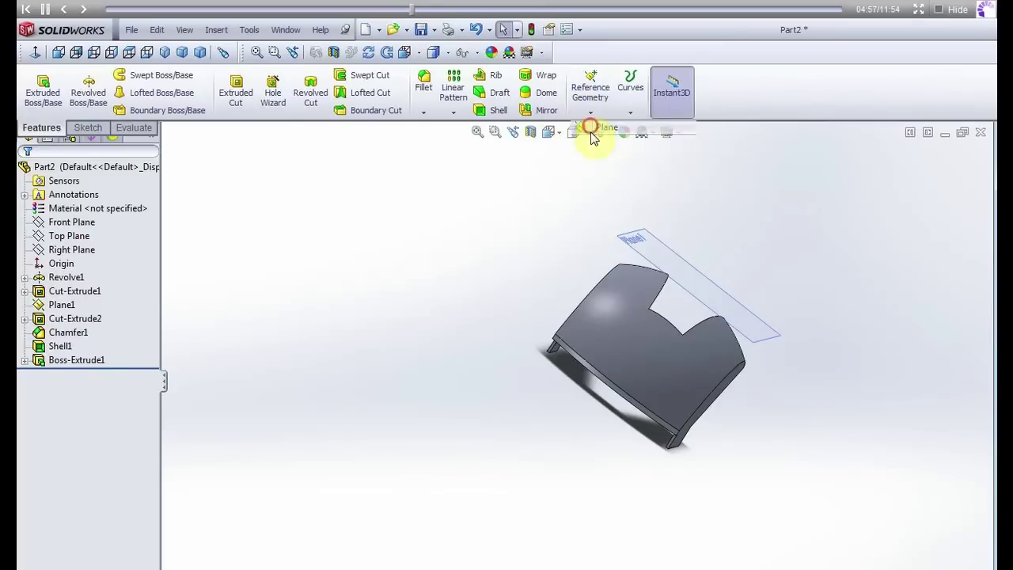
pyautogui.click(712, 401)
pyautogui.moveTo(470, 203); pyautogui.dragTo(515, 233, button='middle')
pyautogui.click(604, 291)
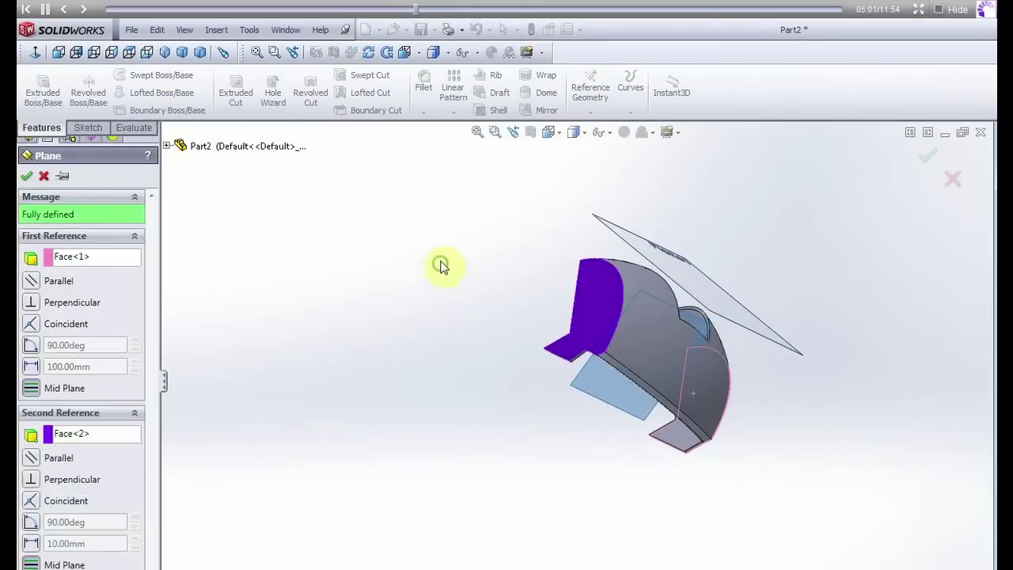
pyautogui.moveTo(444, 273); pyautogui.dragTo(556, 340, button='middle')
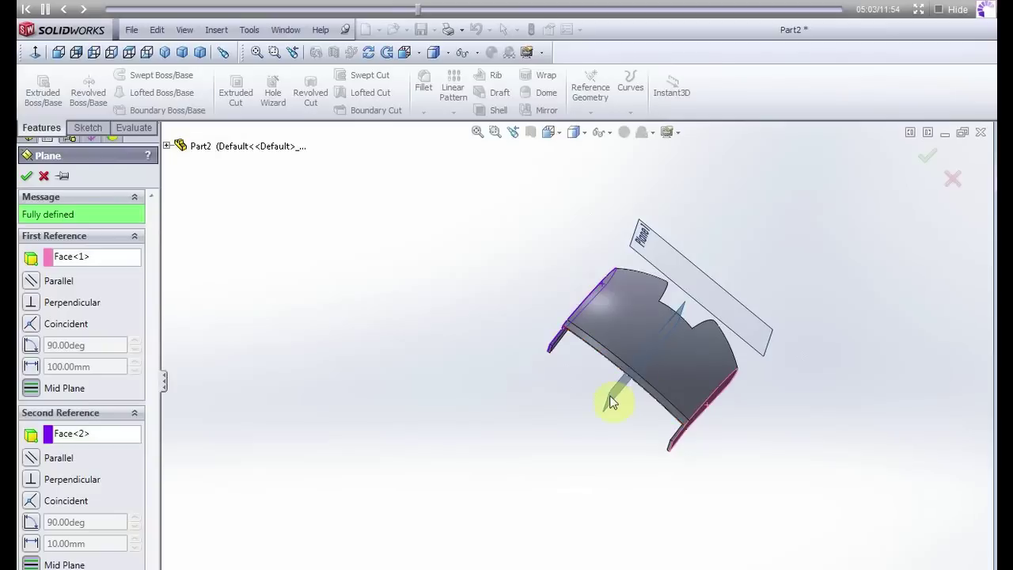
pyautogui.click(27, 177)
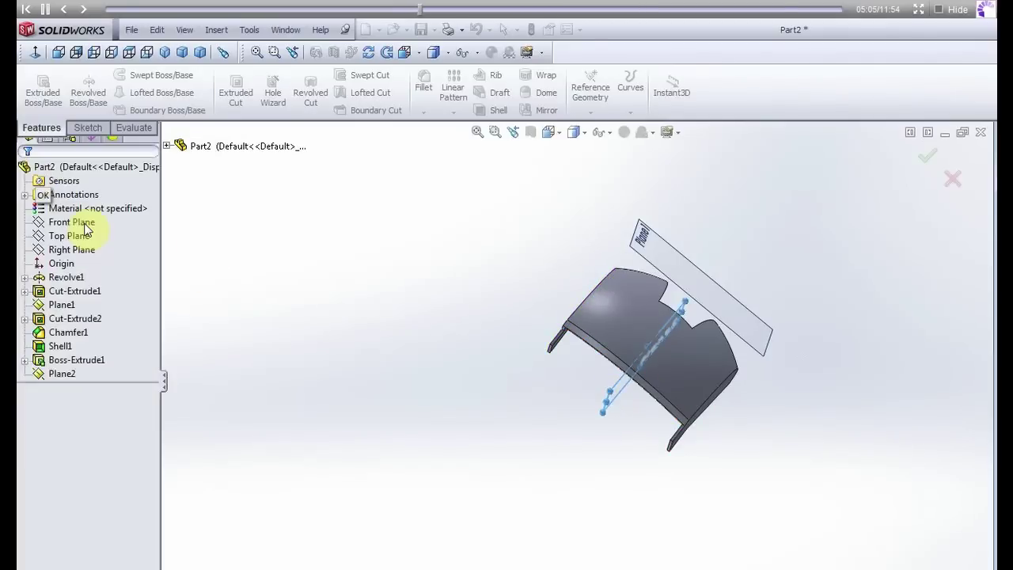
pyautogui.moveTo(369, 247); pyautogui.dragTo(348, 237, button='middle')
pyautogui.keyDown('ctrl'); pyautogui.click(90, 361); pyautogui.keyUp('ctrl')
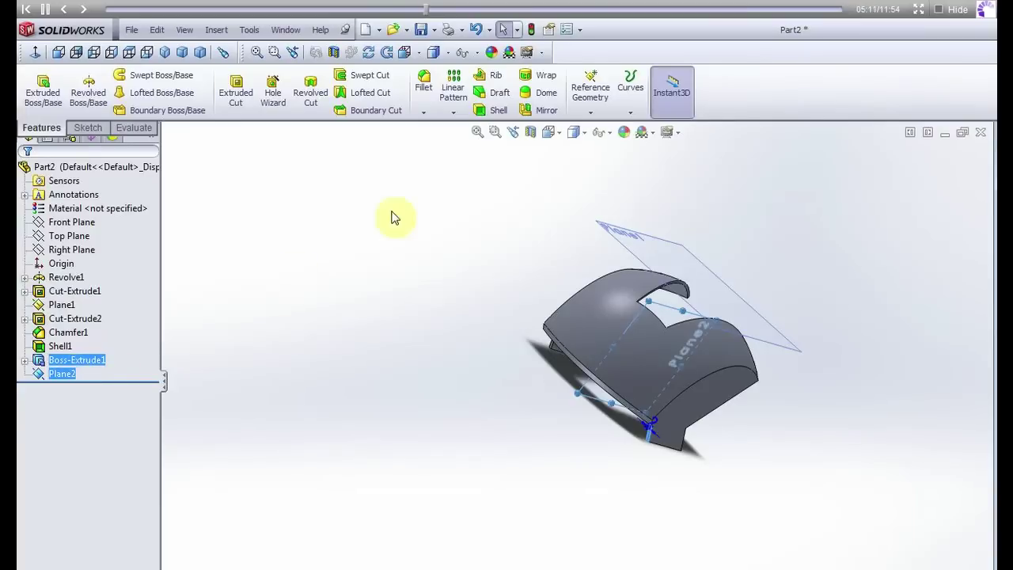
# Mirror Boss-Extrude1 across Plane2 to create Mirror1
pyautogui.click(525, 110)
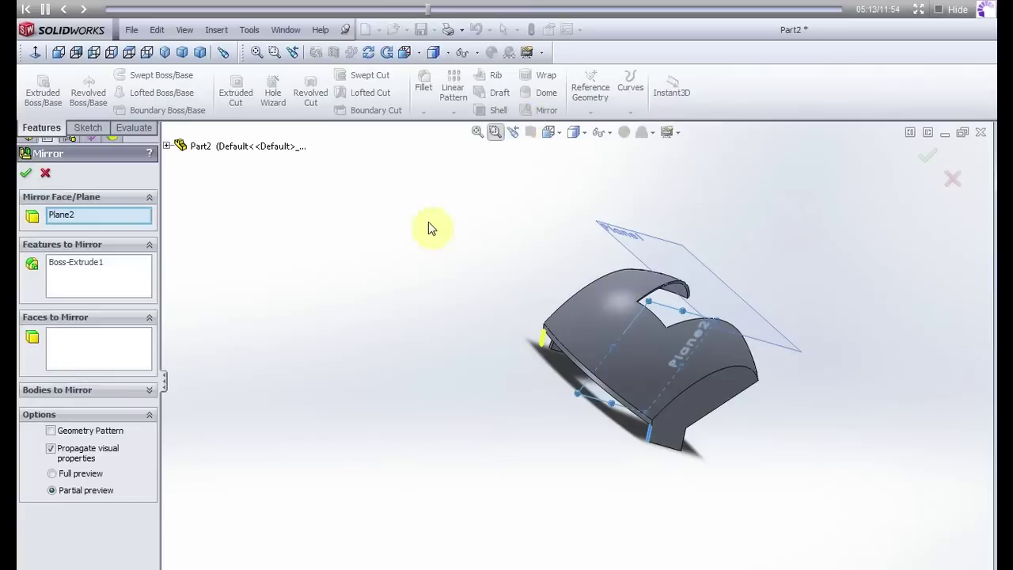
pyautogui.moveTo(436, 251)
pyautogui.mouseDown(button='middle')
pyautogui.moveTo(475, 294)
pyautogui.moveTo(590, 376)
pyautogui.mouseUp(button='middle')
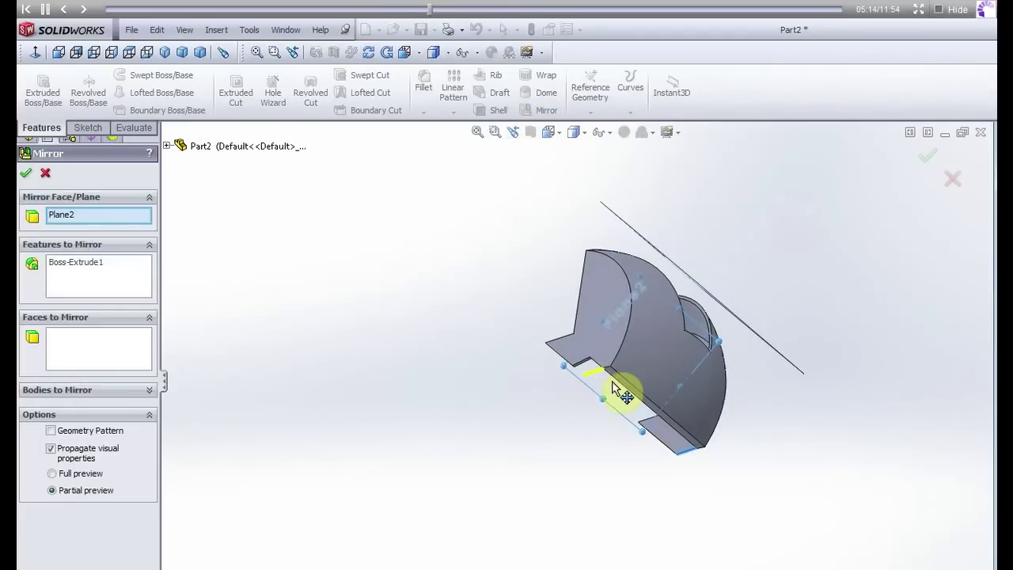
pyautogui.click(27, 173)
pyautogui.moveTo(446, 227)
pyautogui.mouseDown(button='middle')
pyautogui.moveTo(338, 198)
pyautogui.moveTo(309, 157)
pyautogui.mouseUp(button='middle')
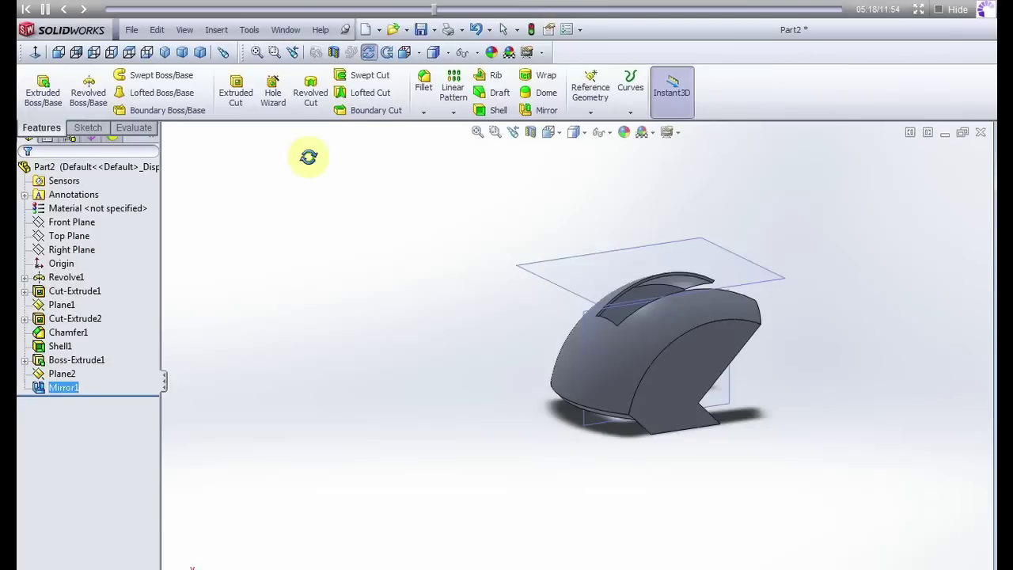
pyautogui.press('Escape')
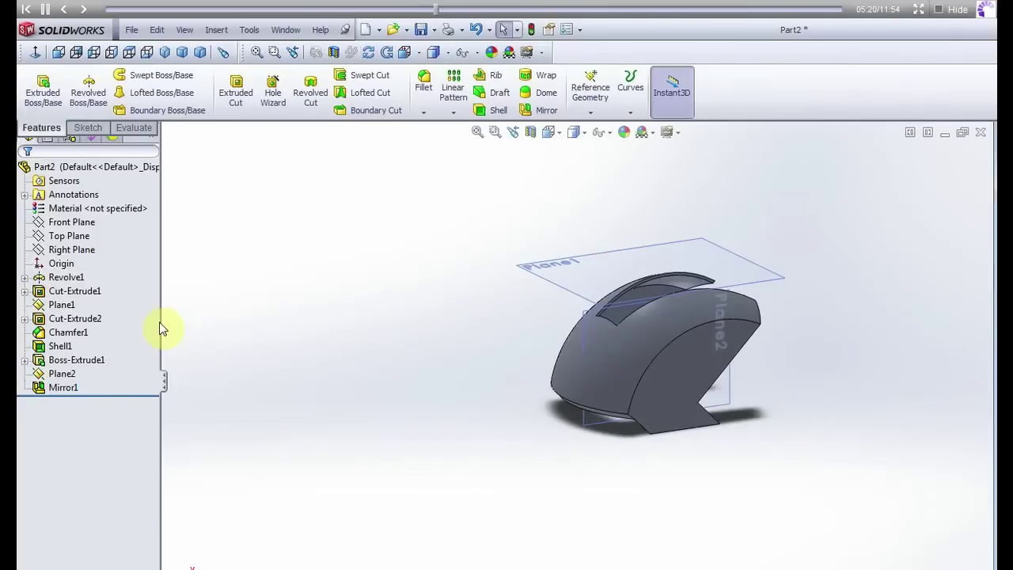
# Check Plane1 and Plane2 in the feature tree and rotate the model to view it from above
pyautogui.rightClick(63, 306)
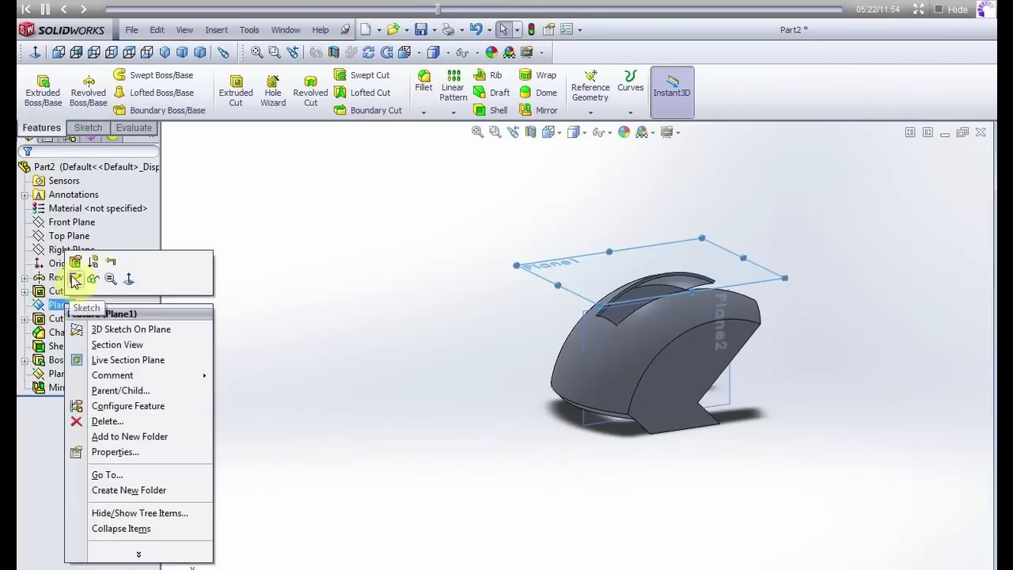
pyautogui.click(63, 374)
pyautogui.rightClick(70, 379)
pyautogui.click(375, 344)
pyautogui.moveTo(376, 343); pyautogui.dragTo(446, 350, button='middle')
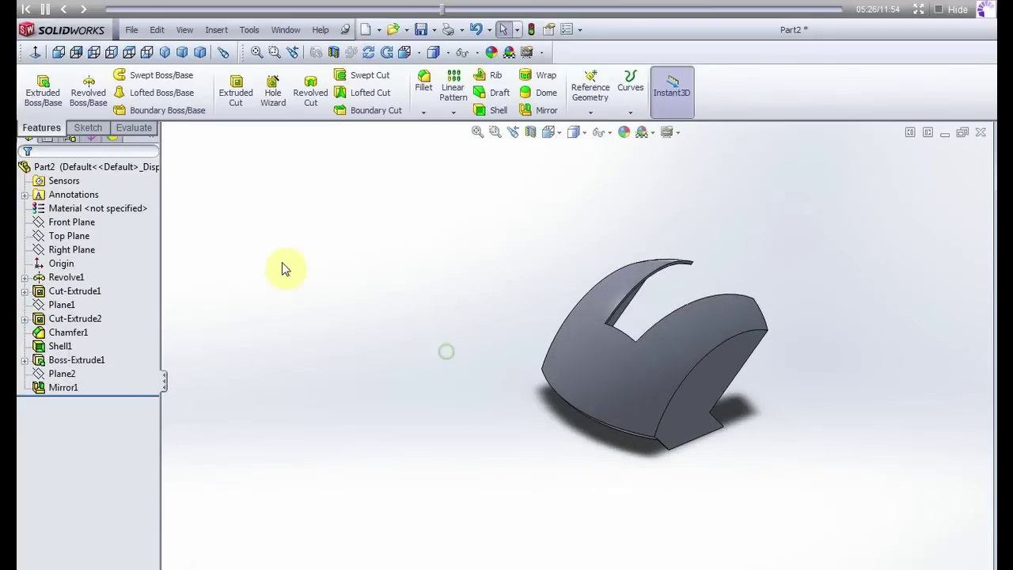
pyautogui.click(133, 30)
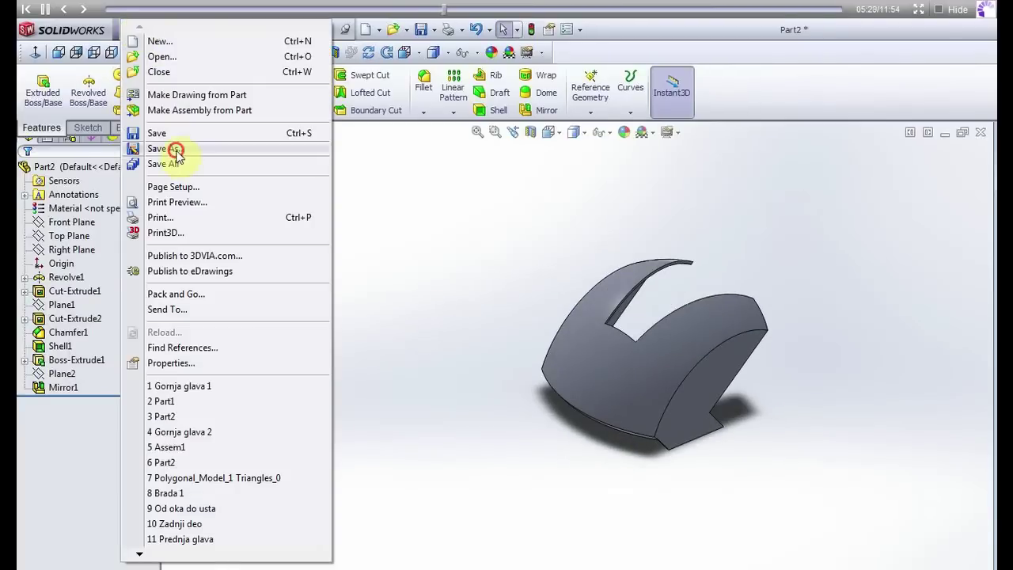
# Save As 'Part1' into the Iron man folder
pyautogui.click(176, 152)
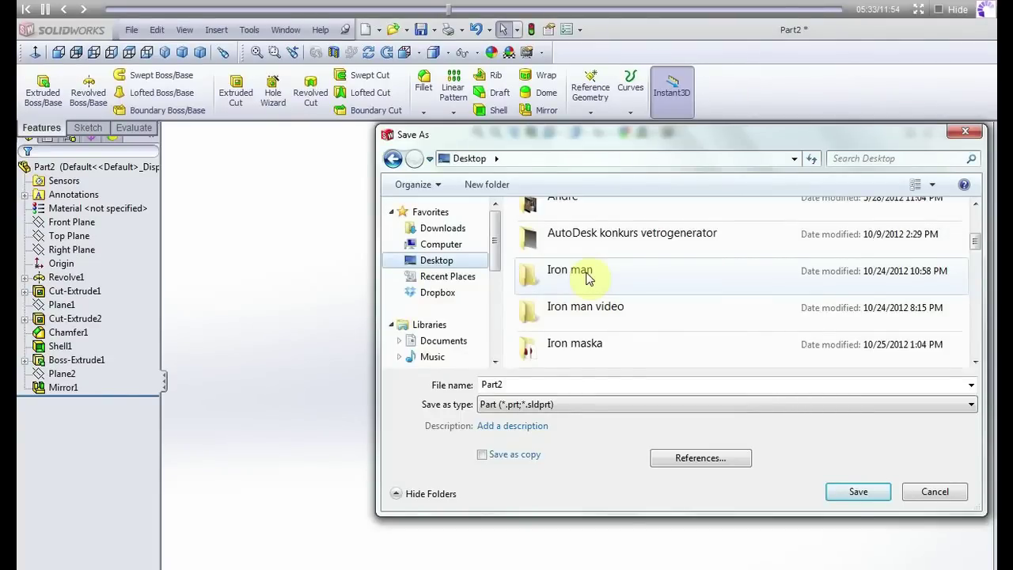
pyautogui.doubleClick(588, 277)
pyautogui.write('1')
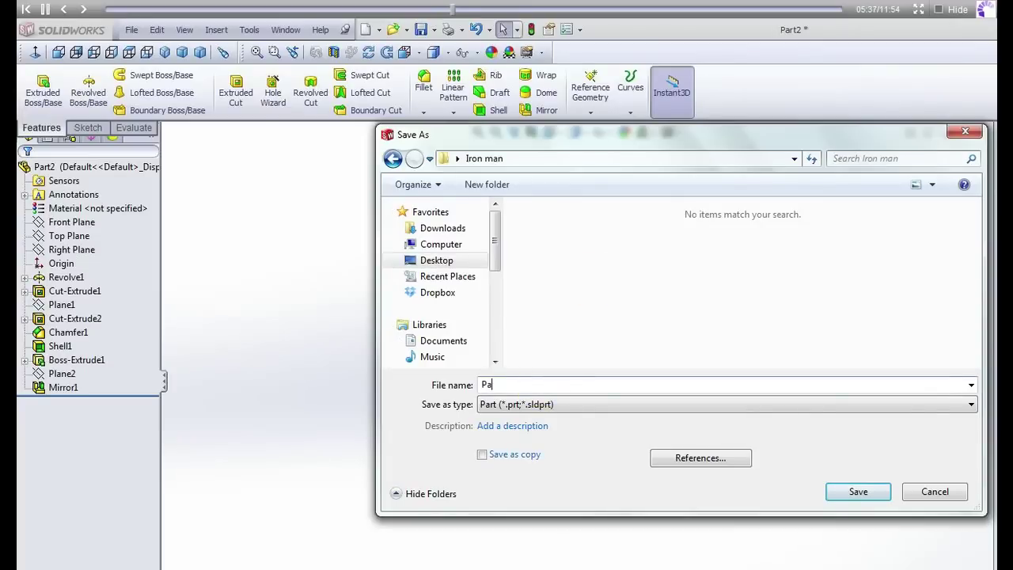
pyautogui.click(859, 493)
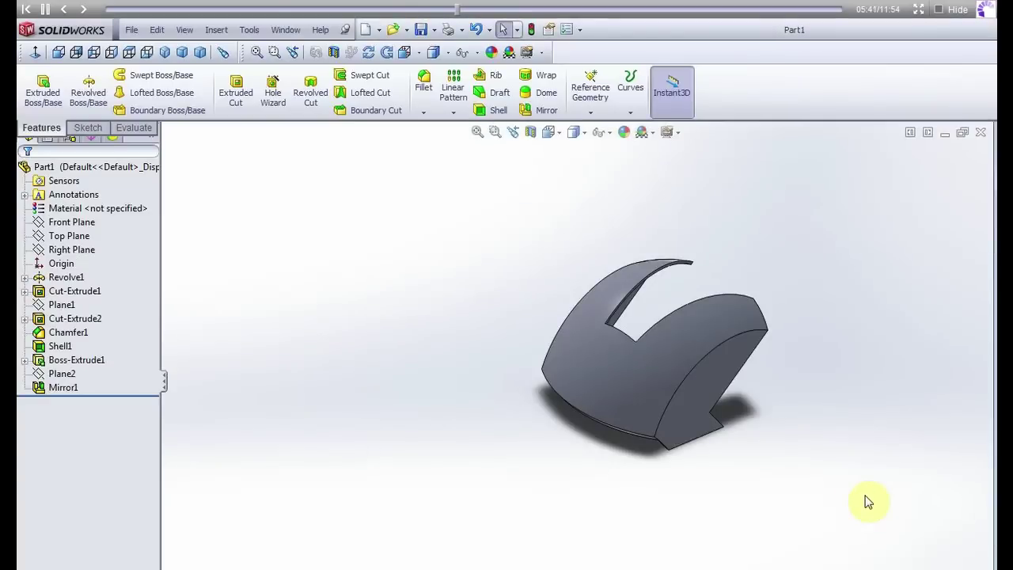
# Delete every feature from Plane1 through Mirror1, confirming Yes to All
pyautogui.scroll(2, 837, 384)
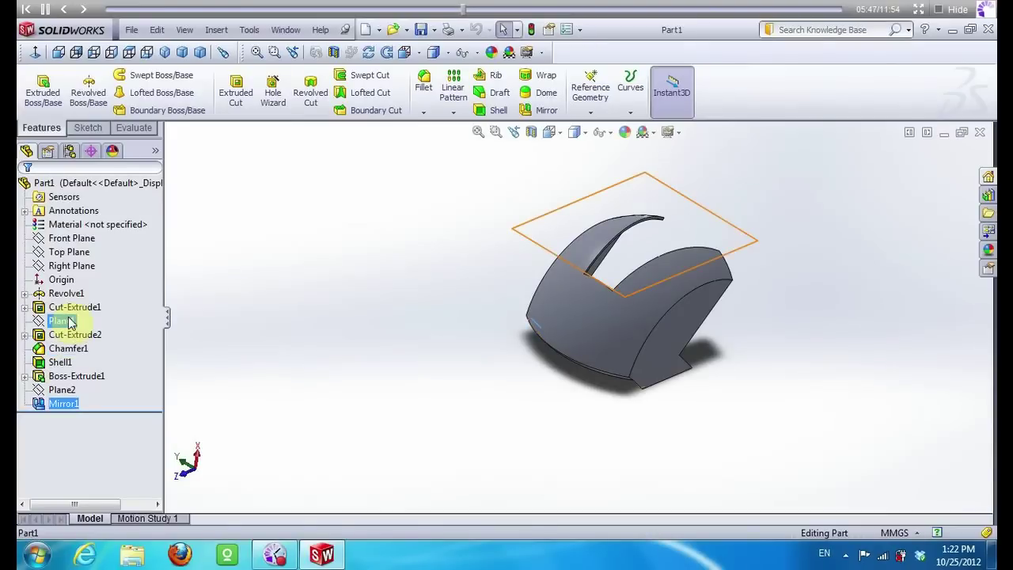
pyautogui.keyDown('shift'); pyautogui.click(68, 321); pyautogui.keyUp('shift')
pyautogui.press('Delete')
pyautogui.press('Return')
pyautogui.click(396, 323)
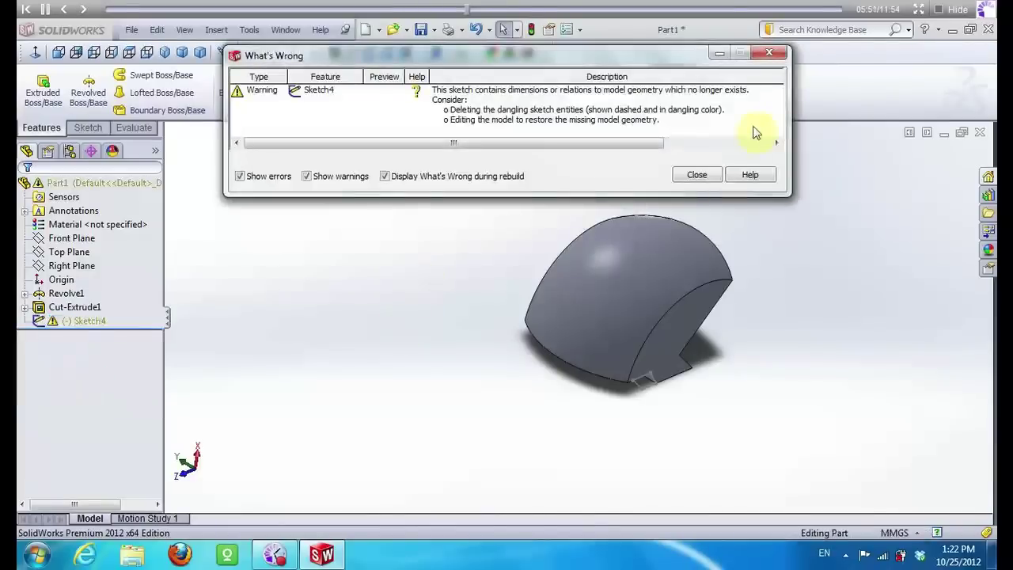
pyautogui.click(705, 181)
# Delete the dangling Sketch4 and the Cut-Extrude1 feature
pyautogui.click(87, 322)
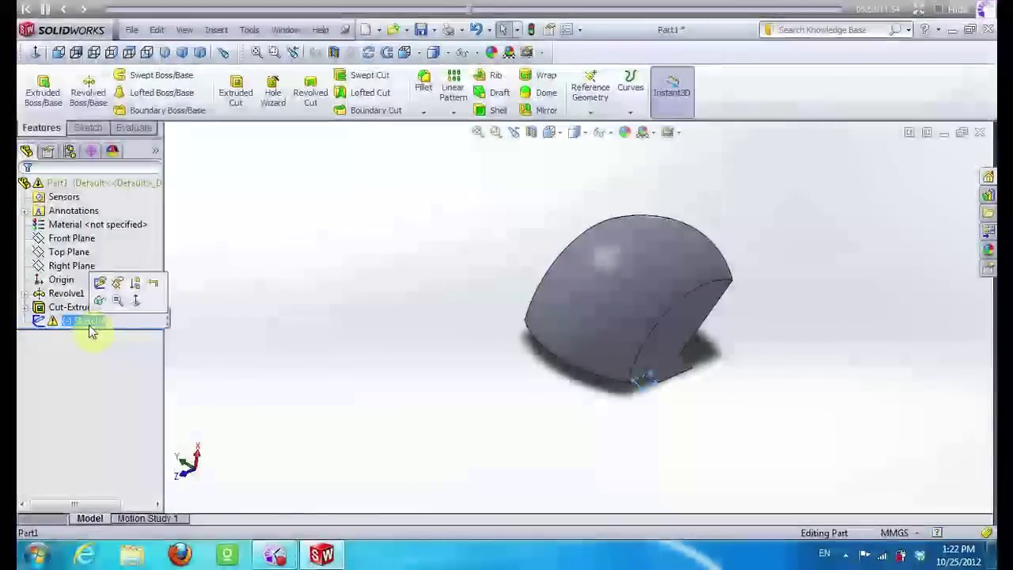
pyautogui.press('Delete')
pyautogui.press('Return')
pyautogui.rightClick(89, 308)
pyautogui.click(122, 380)
pyautogui.click(384, 301)
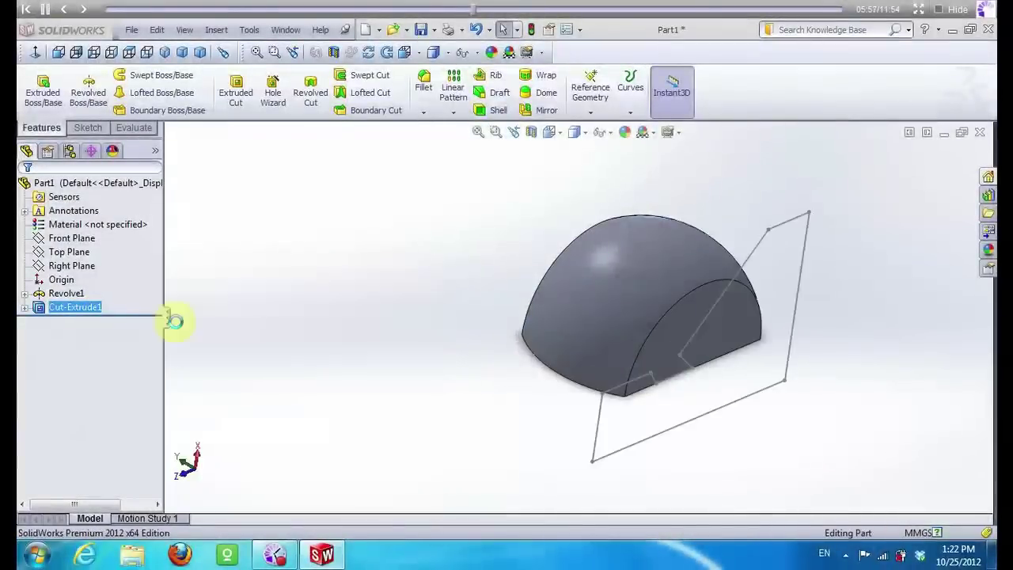
pyautogui.rightClick(91, 311)
# Edit Sketch2 and view it normal to the sketch plane
pyautogui.click(105, 263)
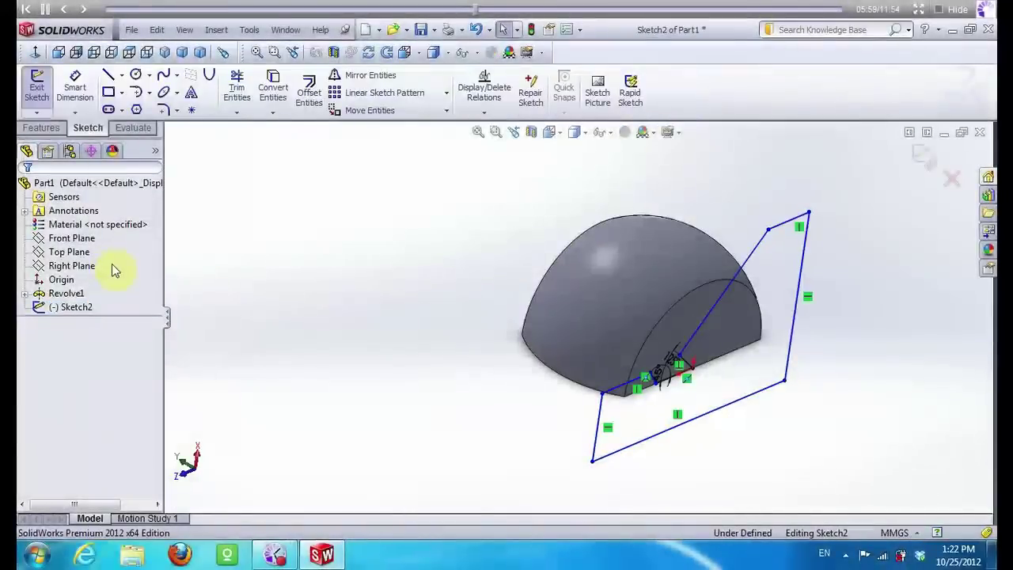
pyautogui.rightClick(79, 308)
pyautogui.click(113, 286)
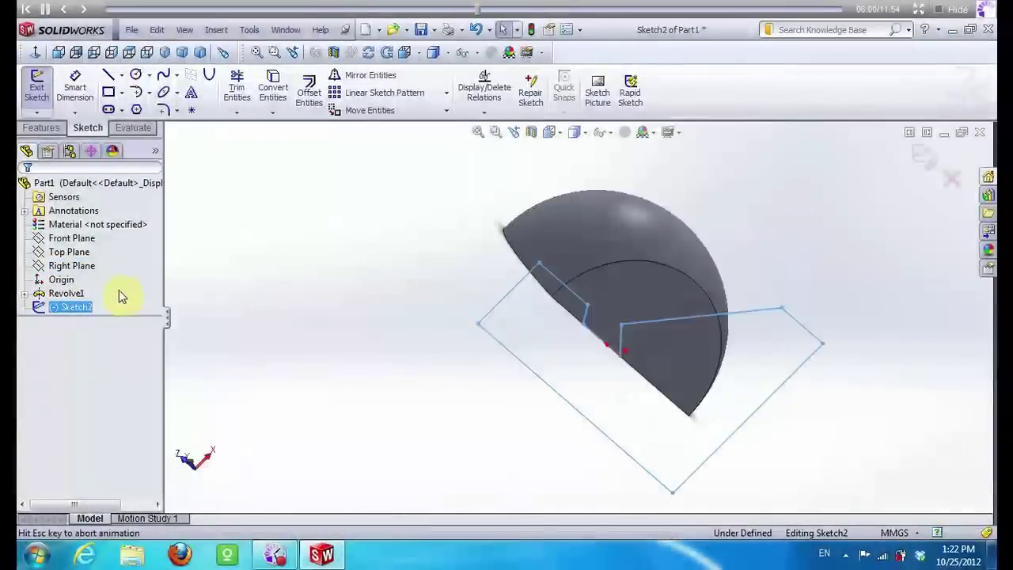
# Draw a line chain from the origin: left horizontal, vertical up, then top horizontal to the right
pyautogui.click(108, 75)
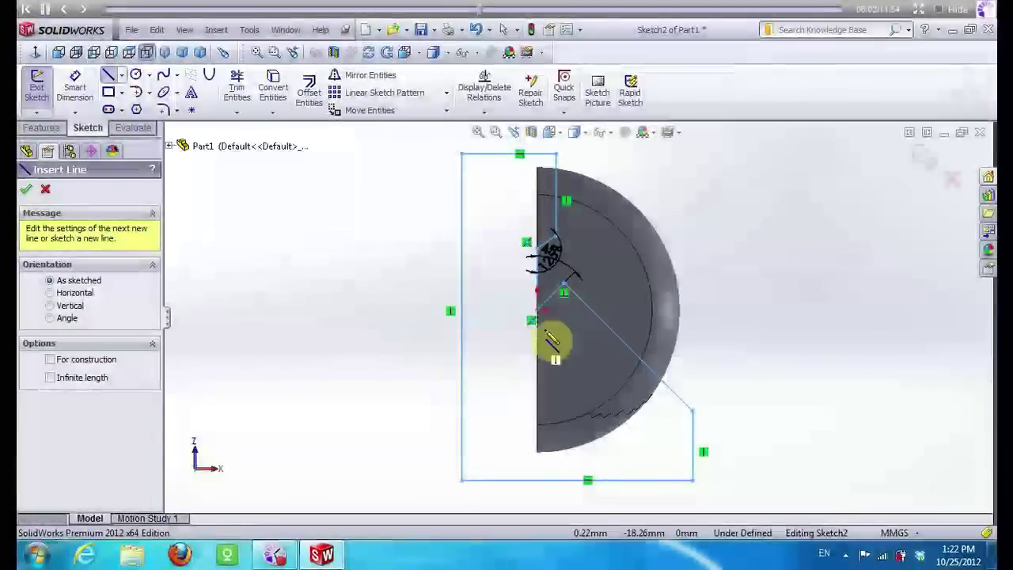
pyautogui.click(536, 310)
pyautogui.click(407, 310)
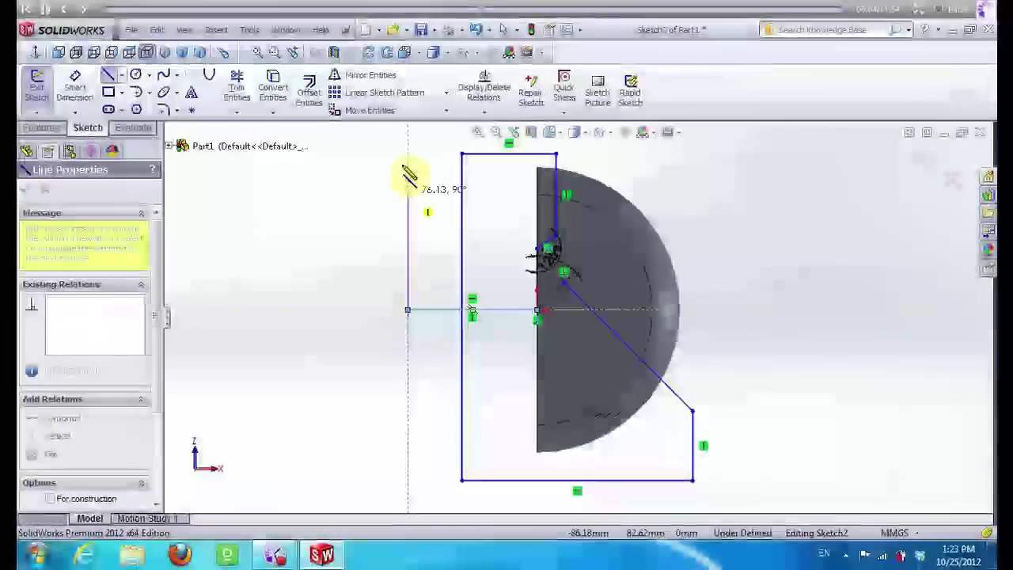
pyautogui.click(407, 133)
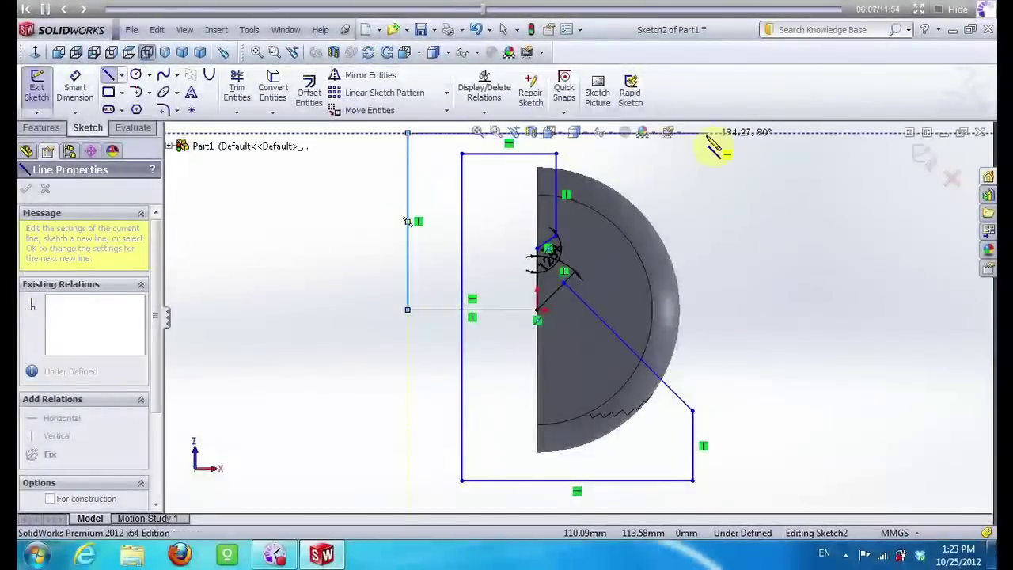
pyautogui.click(693, 133)
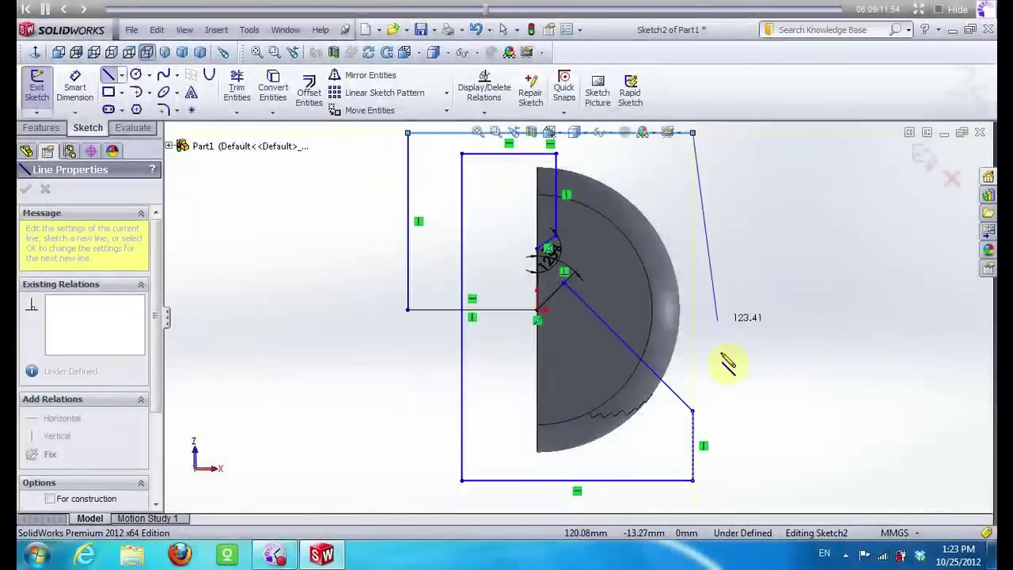
pyautogui.doubleClick(724, 443)
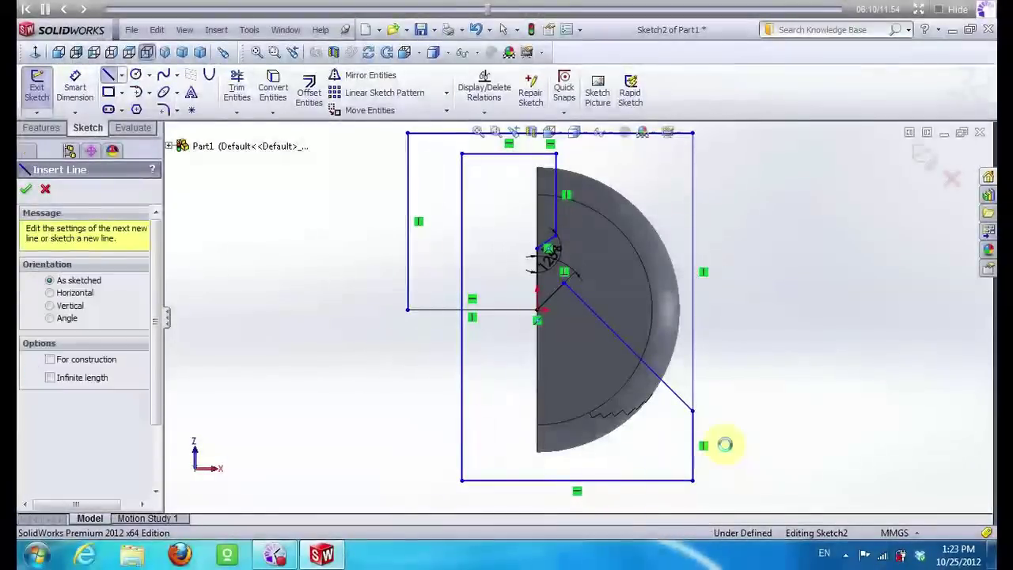
pyautogui.press('Escape')
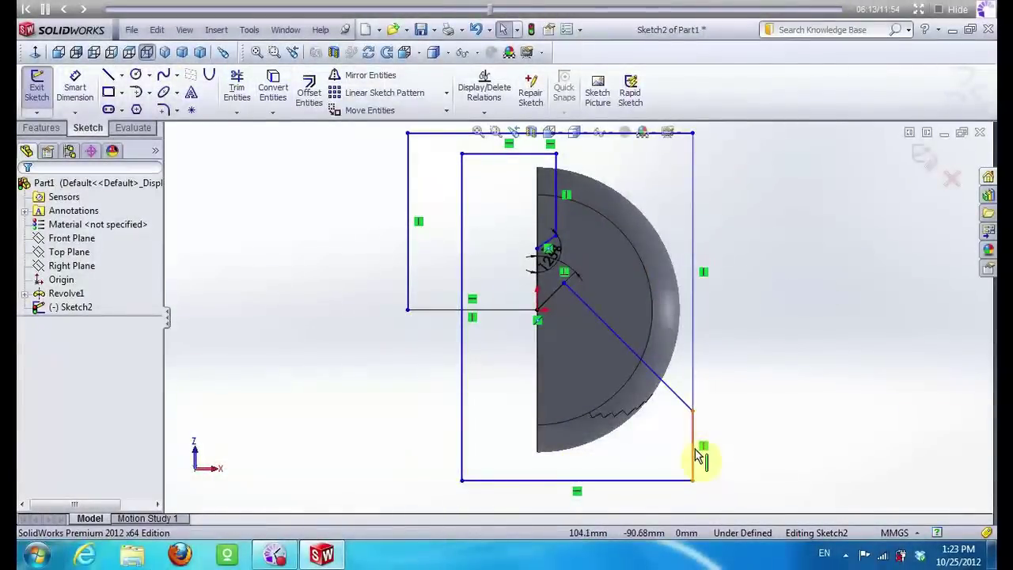
# Delete the lower right segment, the bottom line and the leftover vertical line
pyautogui.click(695, 453)
pyautogui.press('Delete')
pyautogui.click(672, 480)
pyautogui.press('Delete')
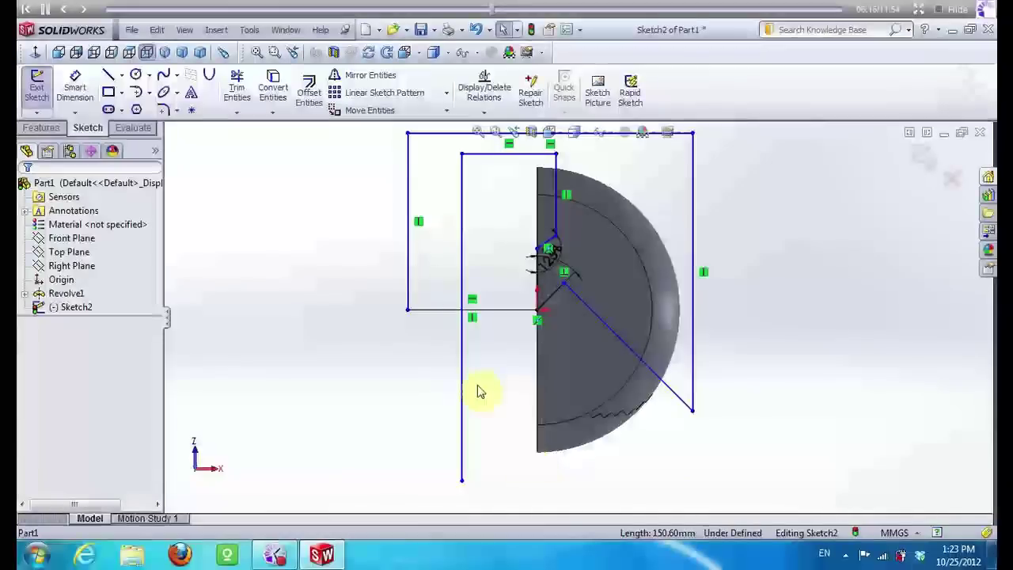
pyautogui.click(468, 386)
pyautogui.press('Delete')
# Delete the stray lines near the dome edge and the short vertical line, confirming both deletions
pyautogui.moveTo(449, 145)
pyautogui.mouseDown()
pyautogui.moveTo(592, 264)
pyautogui.moveTo(581, 263)
pyautogui.mouseUp()
pyautogui.press('Delete')
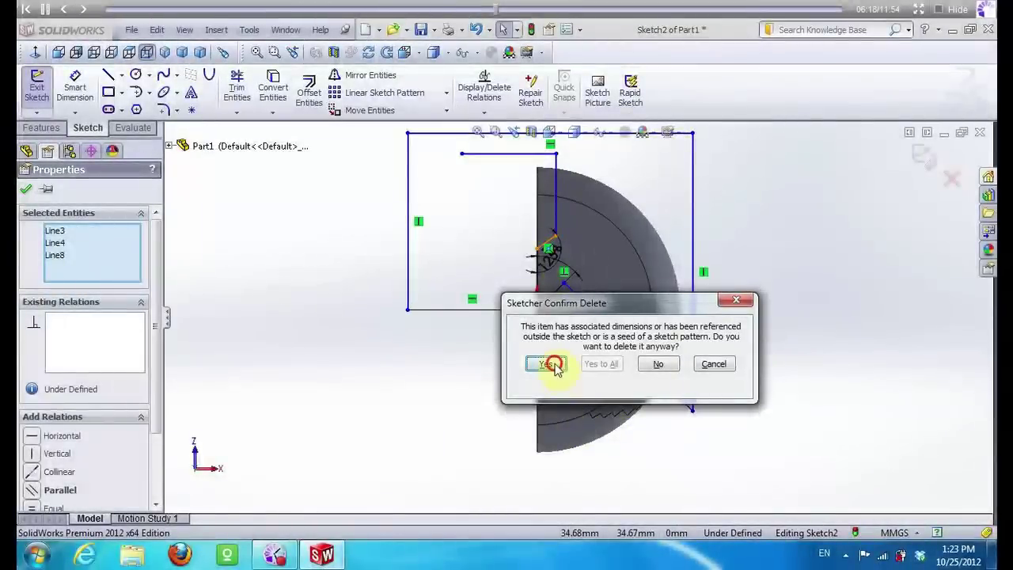
pyautogui.click(546, 364)
pyautogui.click(540, 273)
pyautogui.press('Delete')
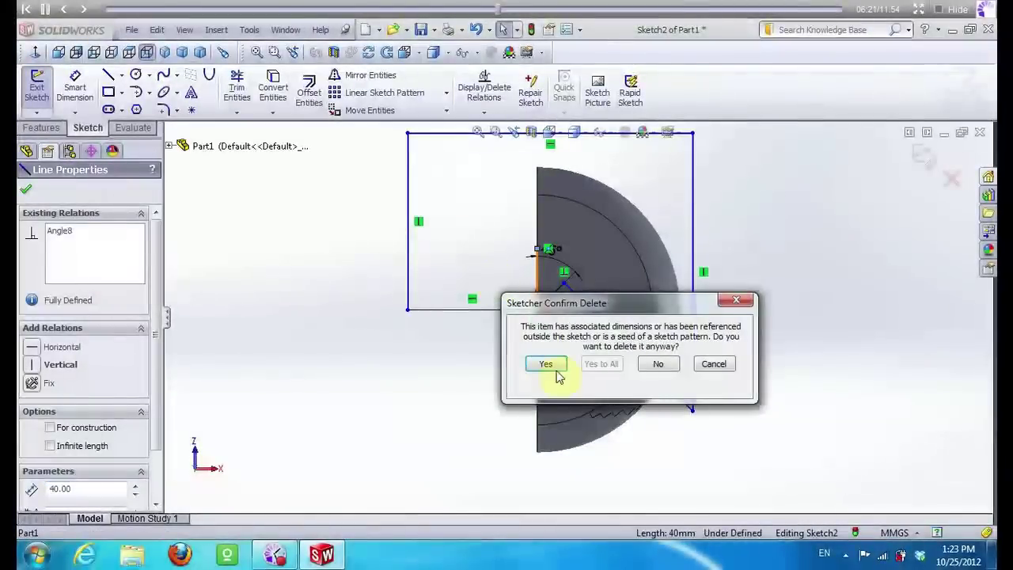
pyautogui.click(554, 366)
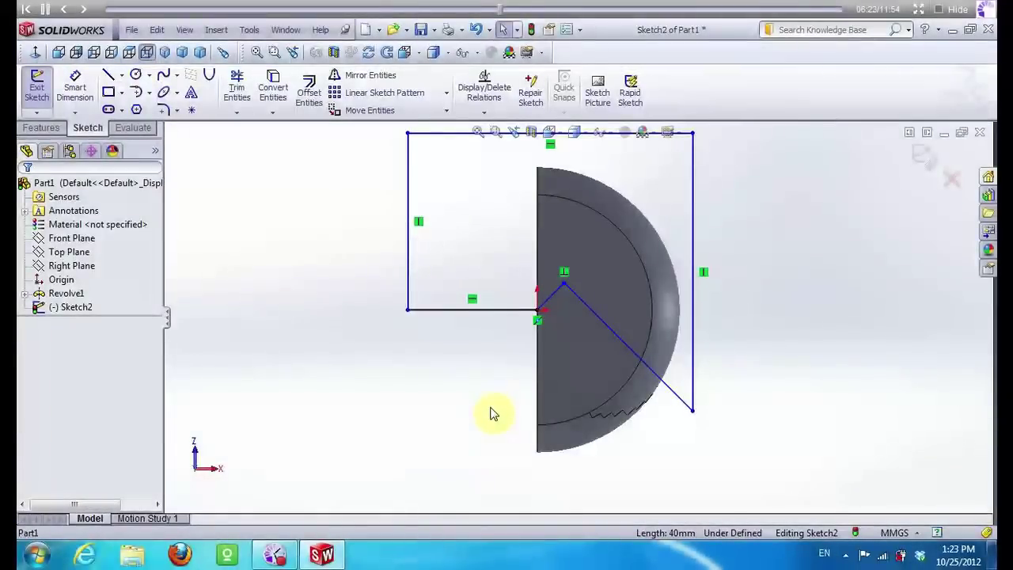
pyautogui.click(54, 130)
pyautogui.click(255, 96)
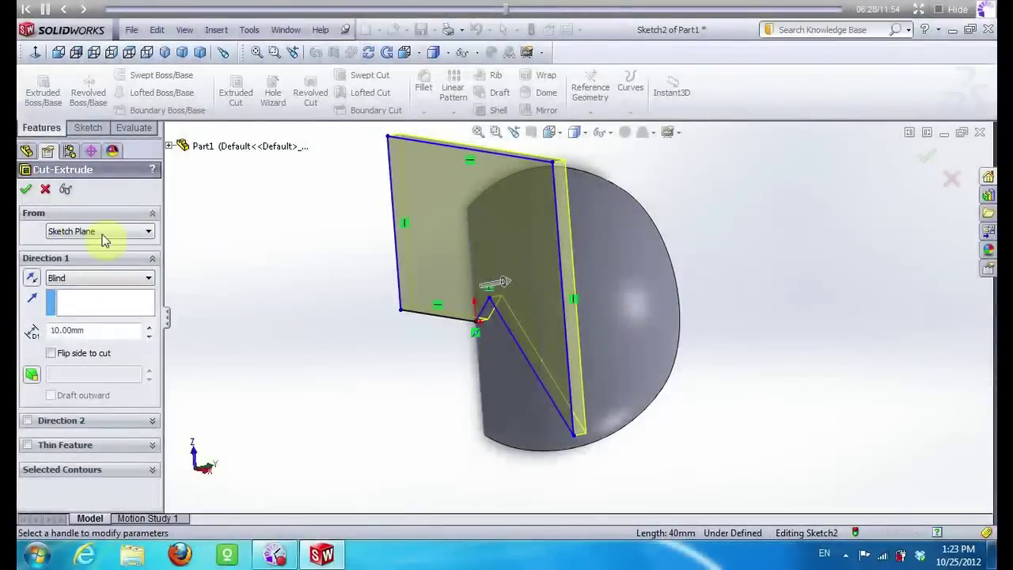
# Extrude-cut the sketch Through All, carving the dome into a wedge
pyautogui.click(93, 277)
pyautogui.click(87, 301)
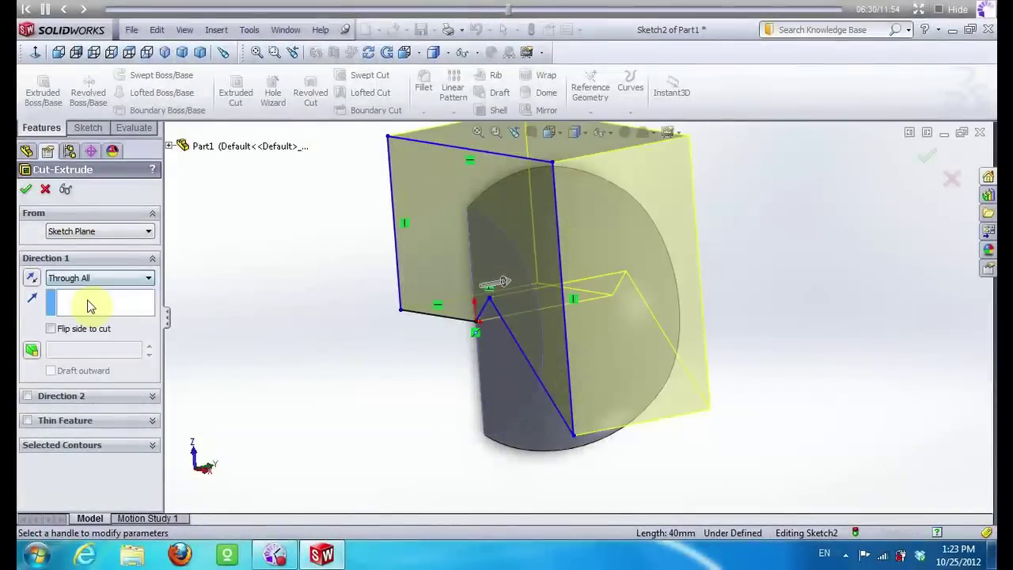
pyautogui.click(27, 189)
pyautogui.moveTo(557, 278)
pyautogui.mouseDown(button='middle')
pyautogui.moveTo(873, 311)
pyautogui.moveTo(848, 373)
pyautogui.moveTo(809, 320)
pyautogui.mouseUp(button='middle')
pyautogui.click(809, 321)
# Save the part under the name Part2
pyautogui.click(133, 30)
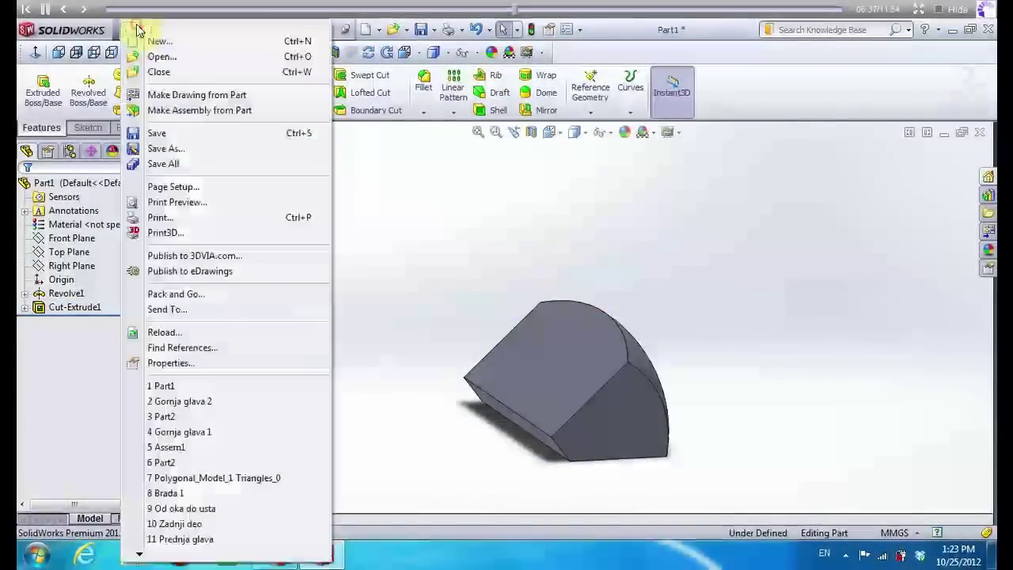
pyautogui.click(162, 148)
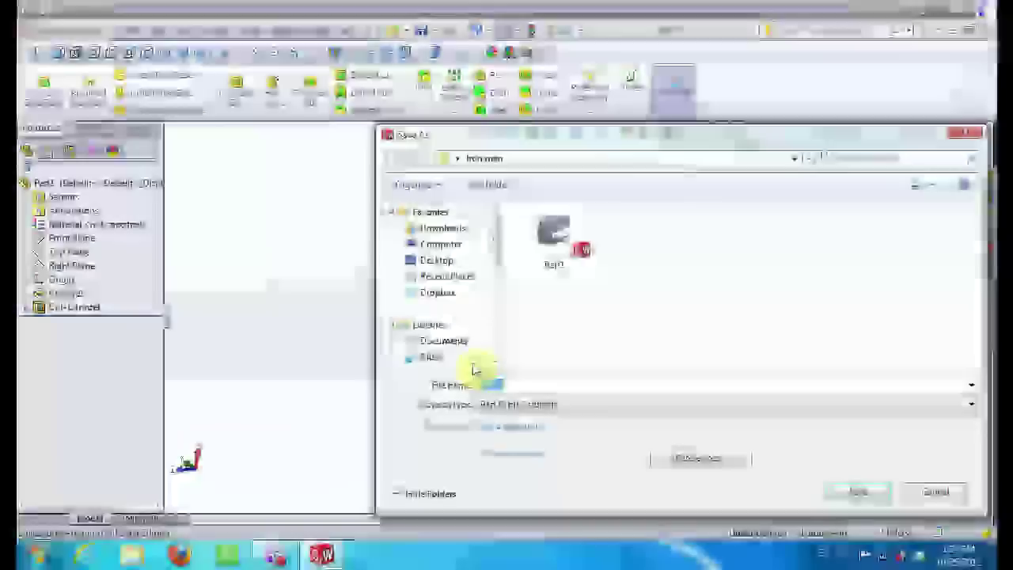
pyautogui.press('BackSpace')
pyautogui.write('2')
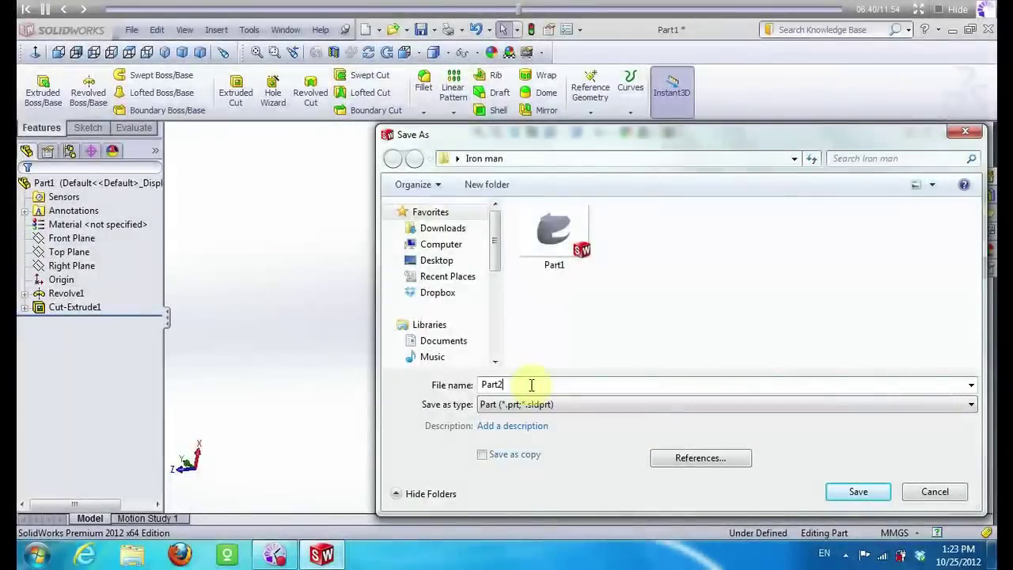
pyautogui.click(861, 499)
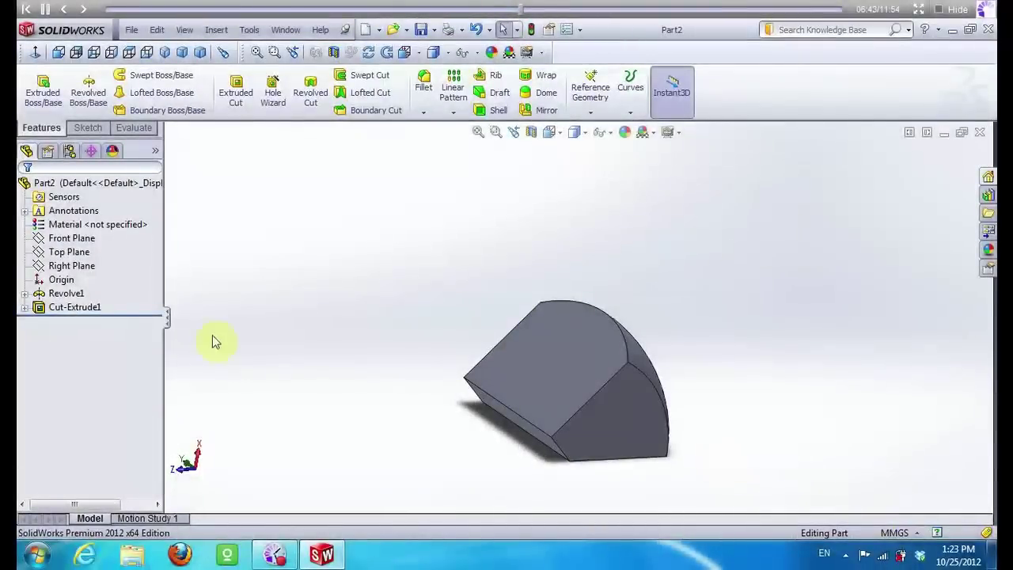
pyautogui.click(130, 31)
pyautogui.click(158, 54)
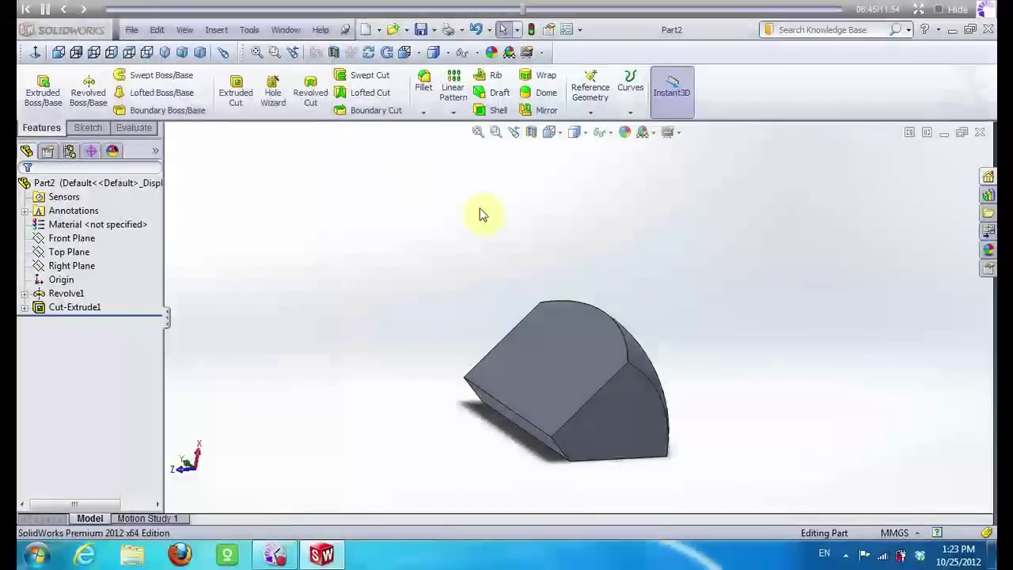
pyautogui.click(853, 513)
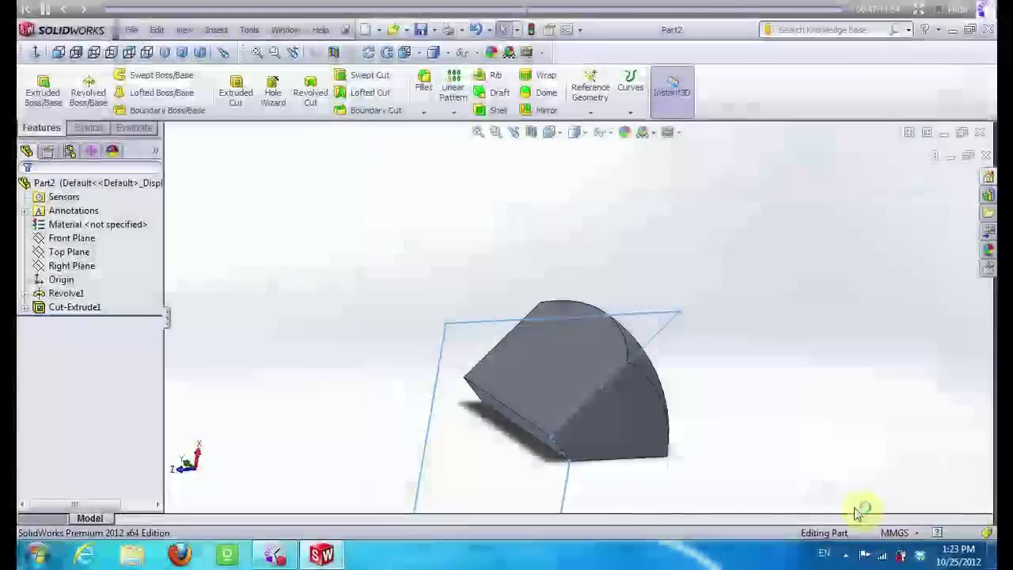
pyautogui.click(25, 307)
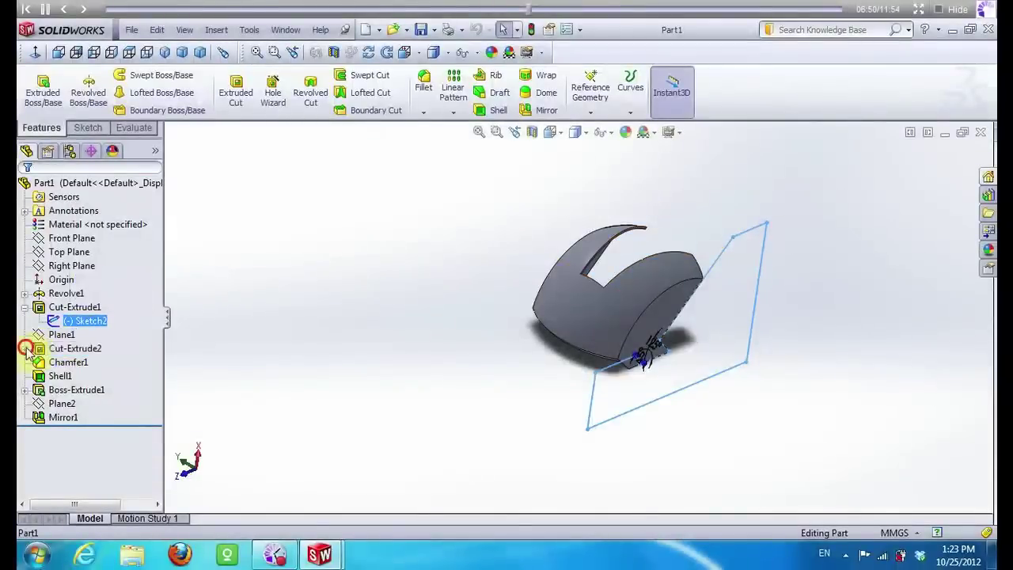
pyautogui.click(24, 348)
pyautogui.click(79, 362)
pyautogui.rightClick(79, 362)
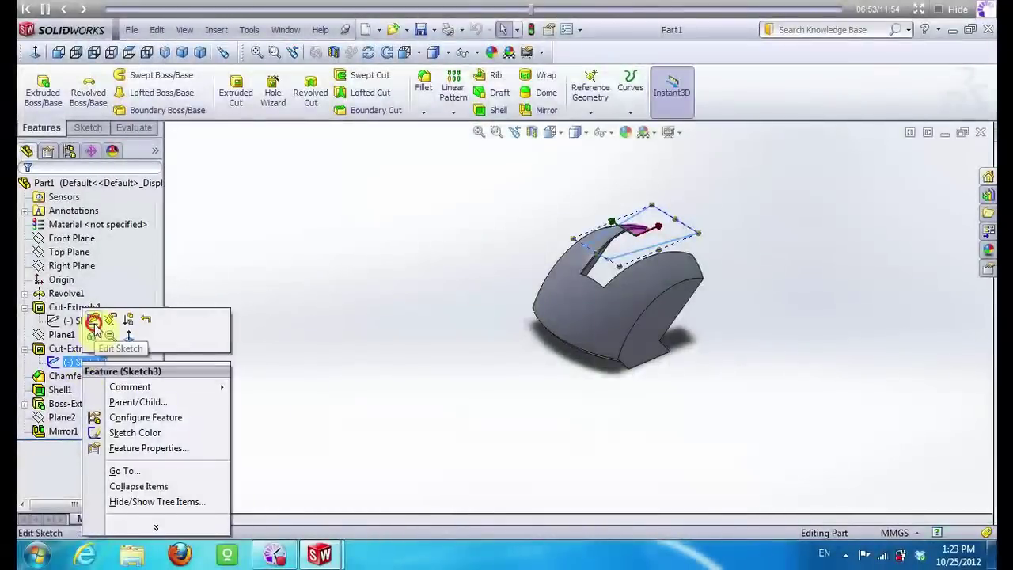
pyautogui.click(93, 320)
pyautogui.rightClick(89, 362)
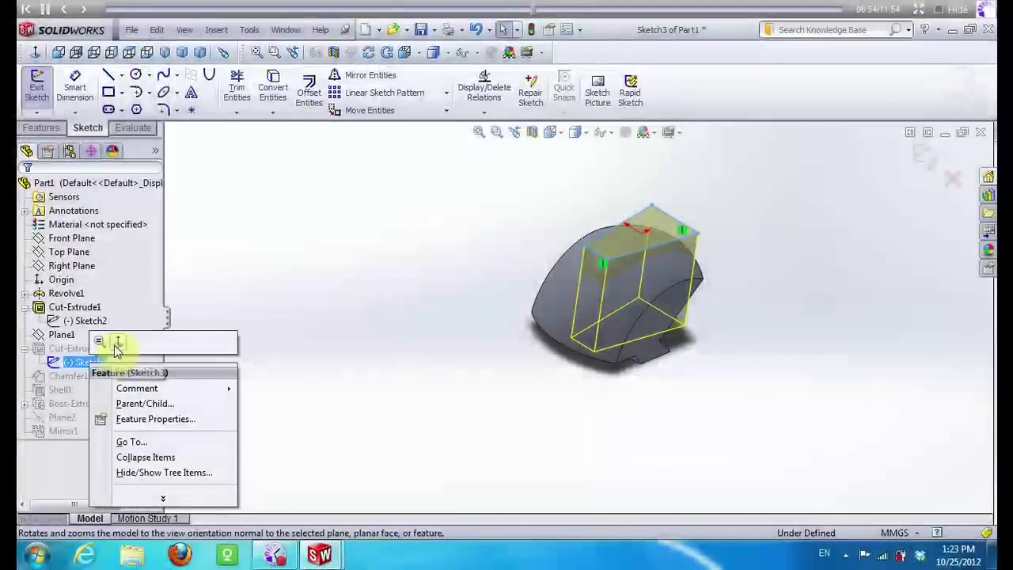
pyautogui.click(117, 348)
pyautogui.moveTo(419, 204); pyautogui.dragTo(855, 419)
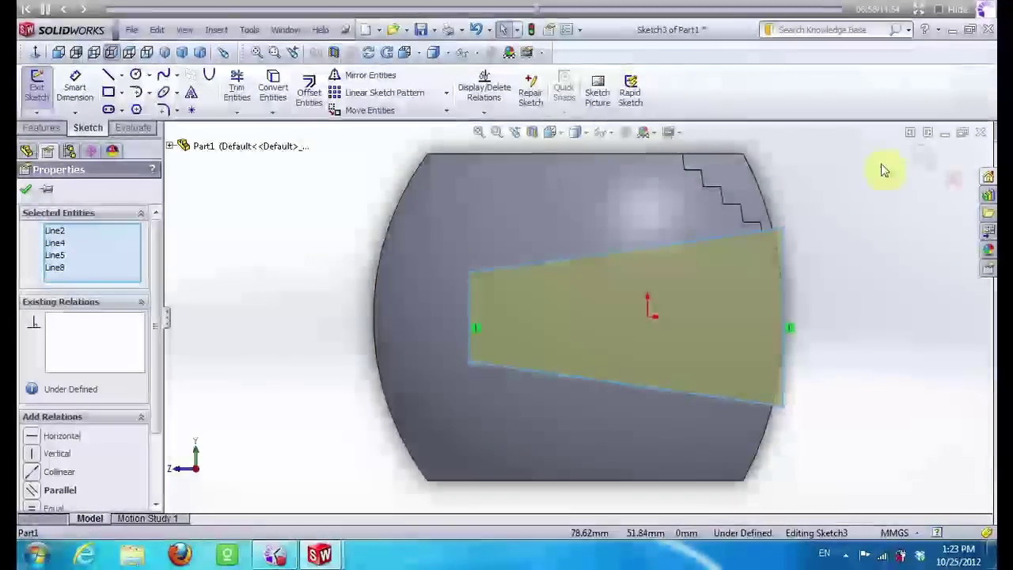
pyautogui.click(920, 161)
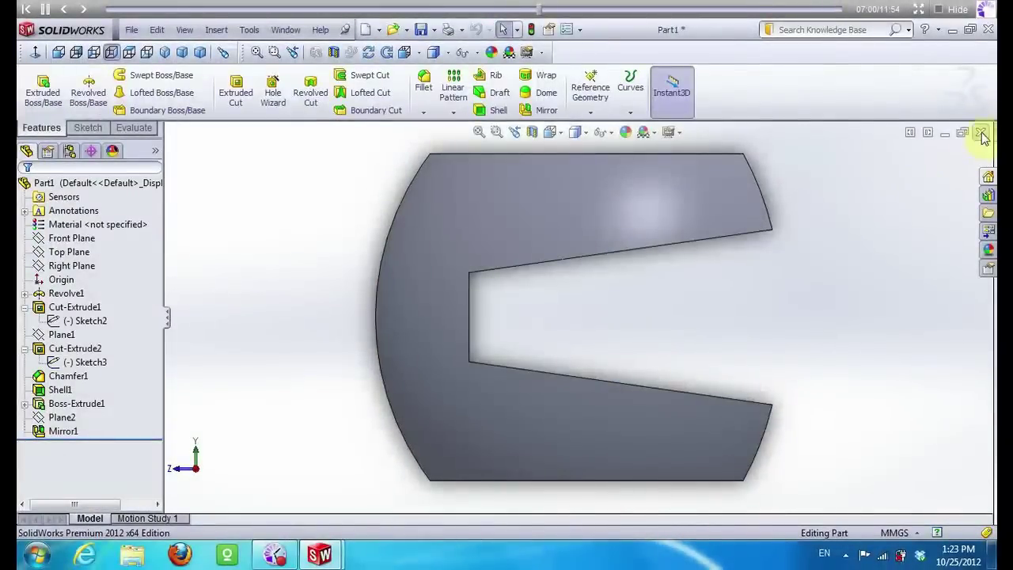
pyautogui.click(981, 132)
pyautogui.click(543, 307)
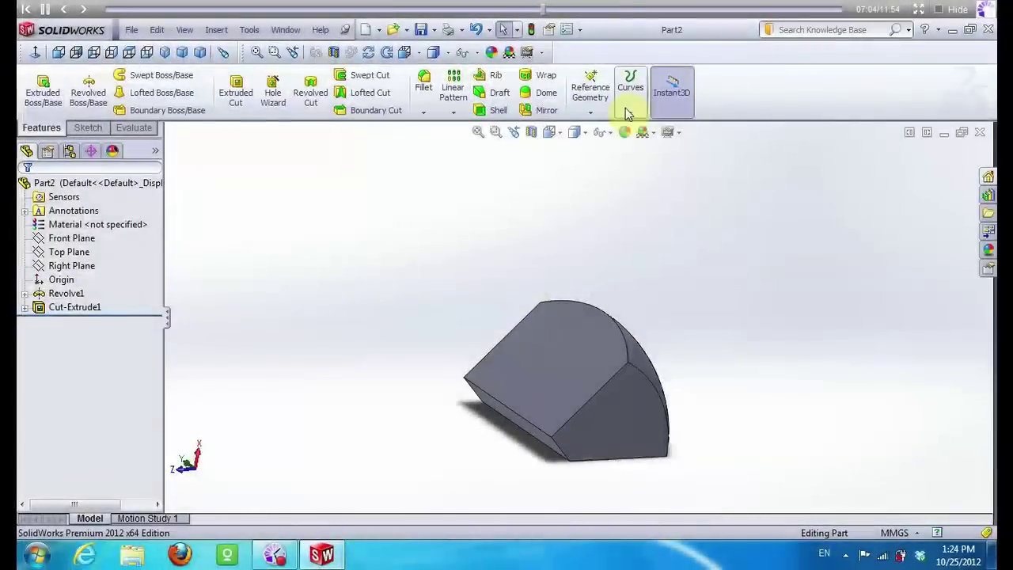
# Create reference plane Plane1 offset 100 mm from the Right Plane
pyautogui.click(76, 267)
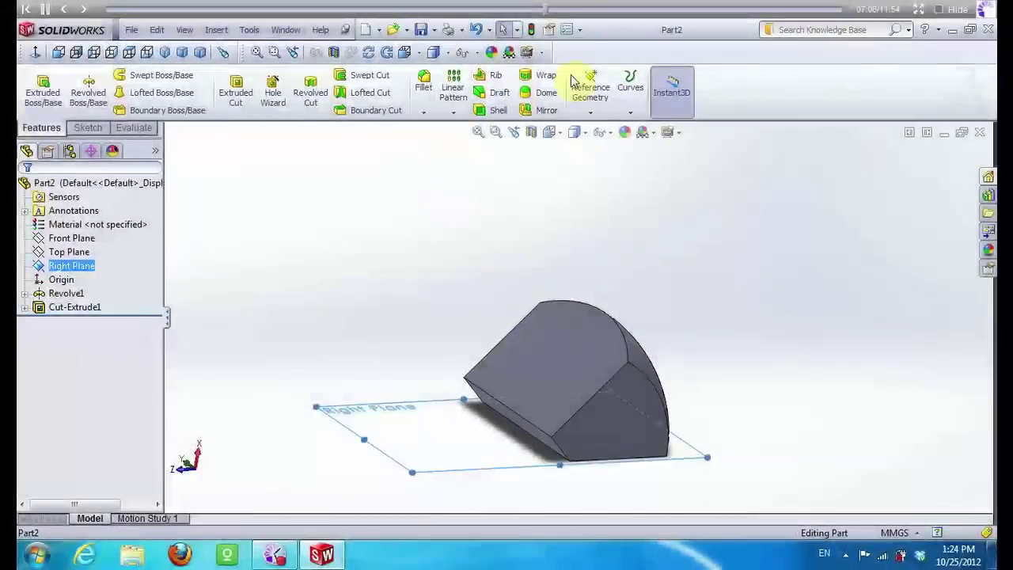
pyautogui.click(576, 79)
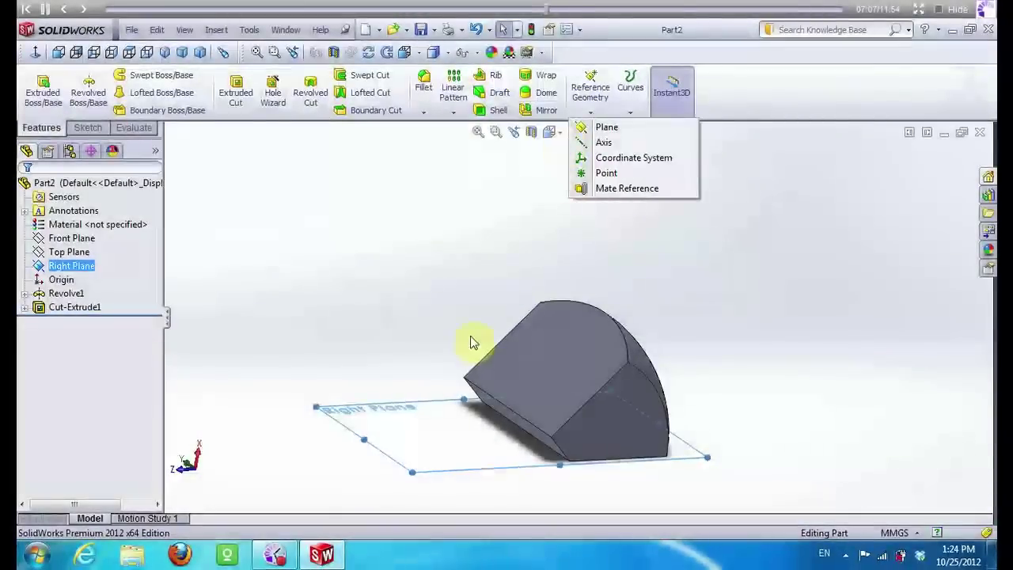
pyautogui.click(594, 127)
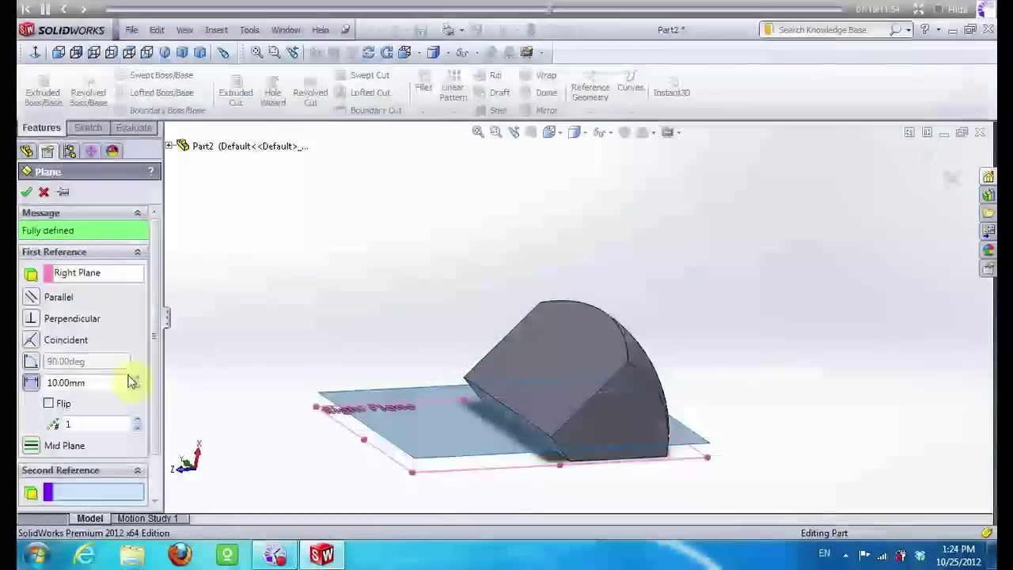
pyautogui.click(116, 381)
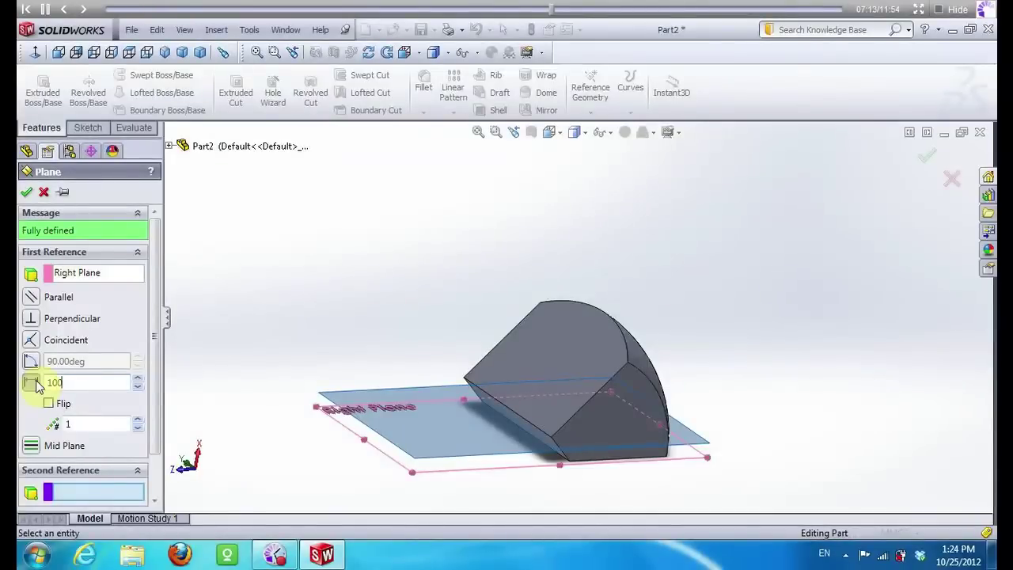
pyautogui.click(26, 195)
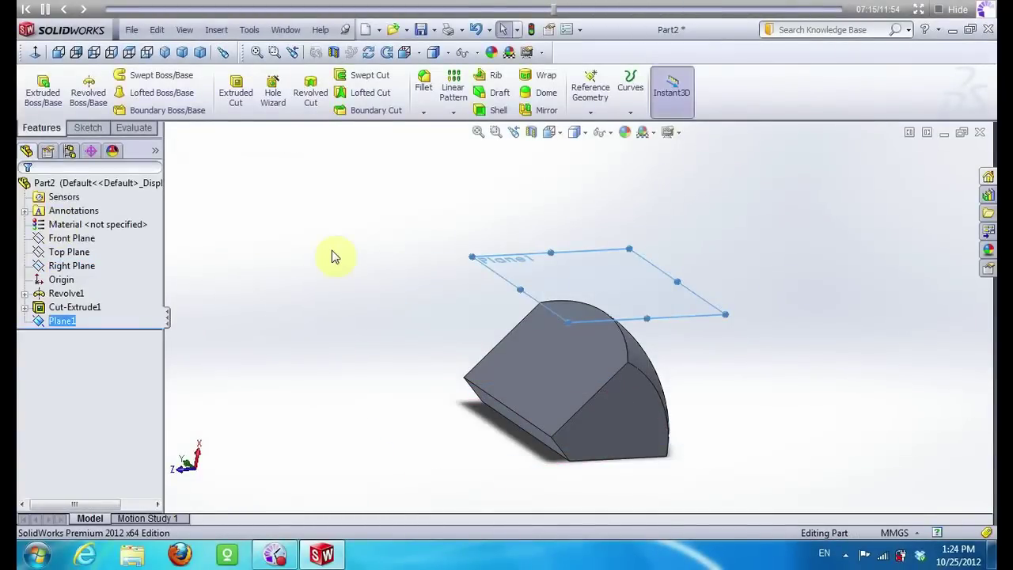
pyautogui.rightClick(62, 323)
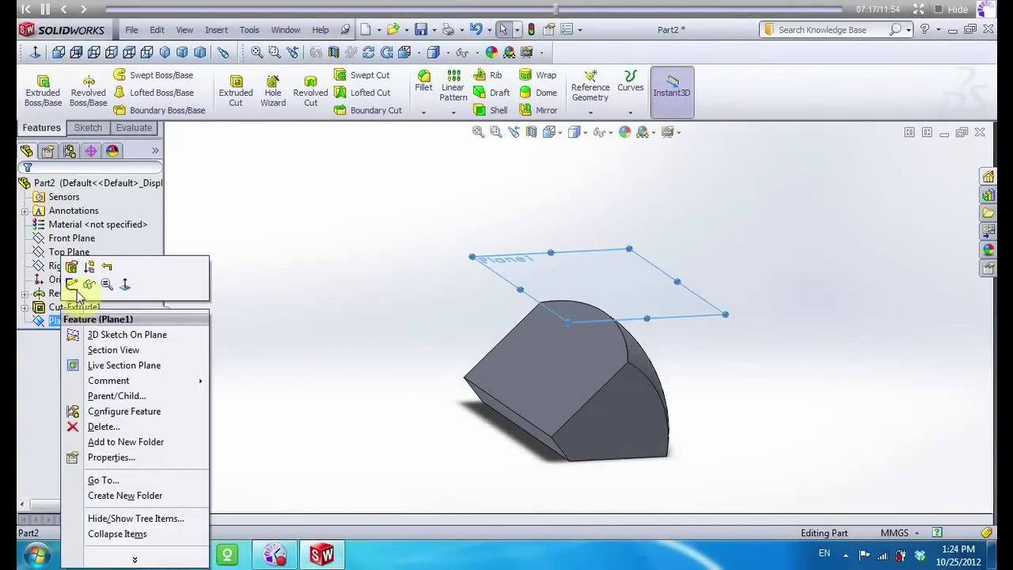
# Sketch on Plane1 facing it, and dimension the left vertical line 60 mm from the origin
pyautogui.click(73, 280)
pyautogui.rightClick(70, 338)
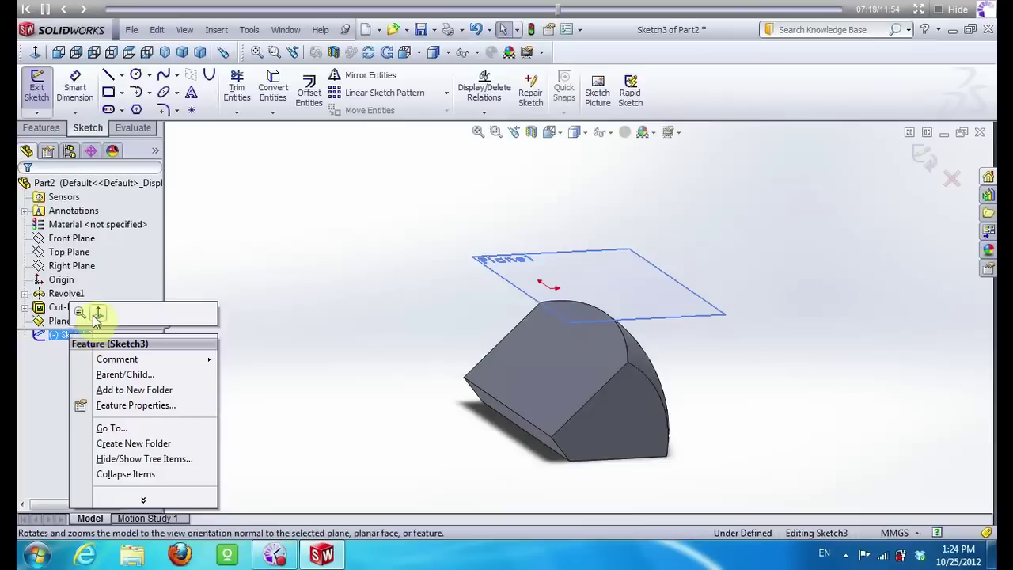
pyautogui.click(95, 315)
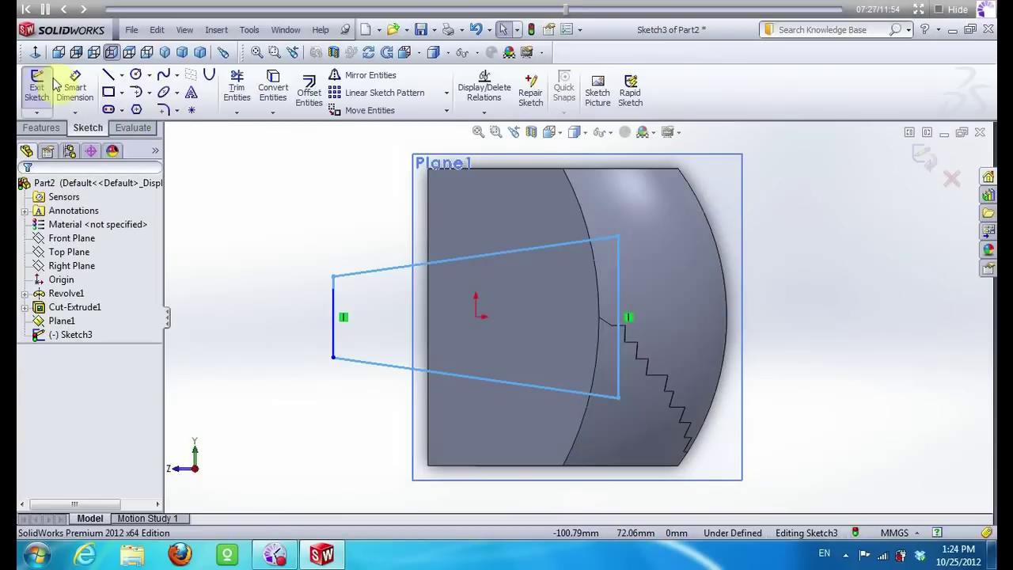
pyautogui.click(74, 87)
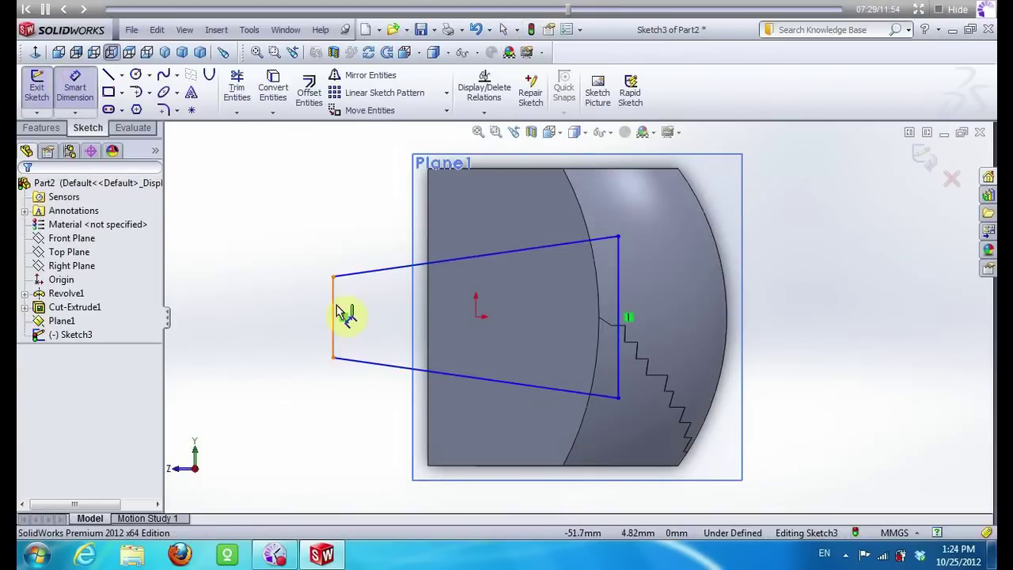
pyautogui.click(334, 313)
pyautogui.click(475, 319)
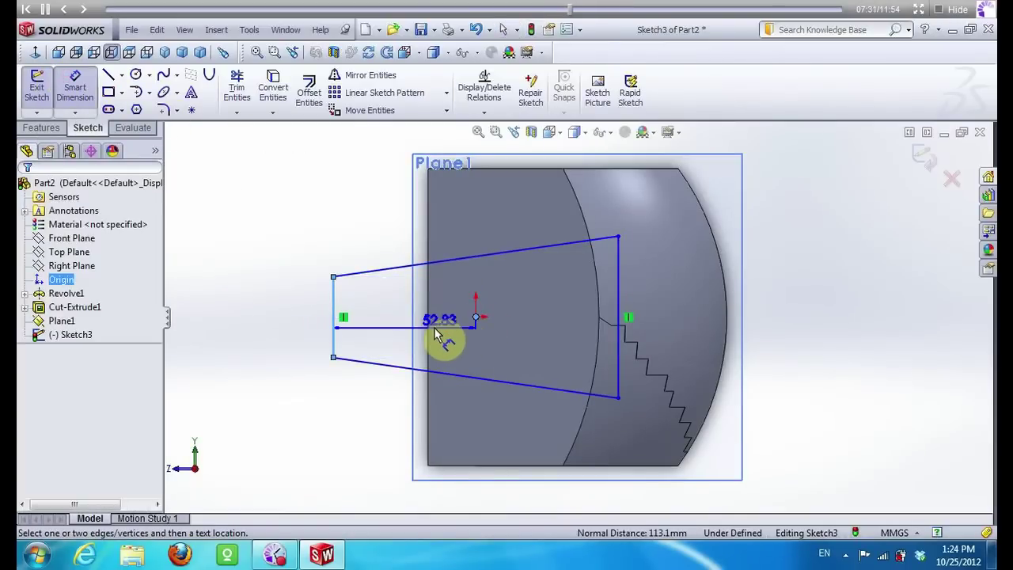
pyautogui.click(422, 331)
pyautogui.write('60')
pyautogui.press('Return')
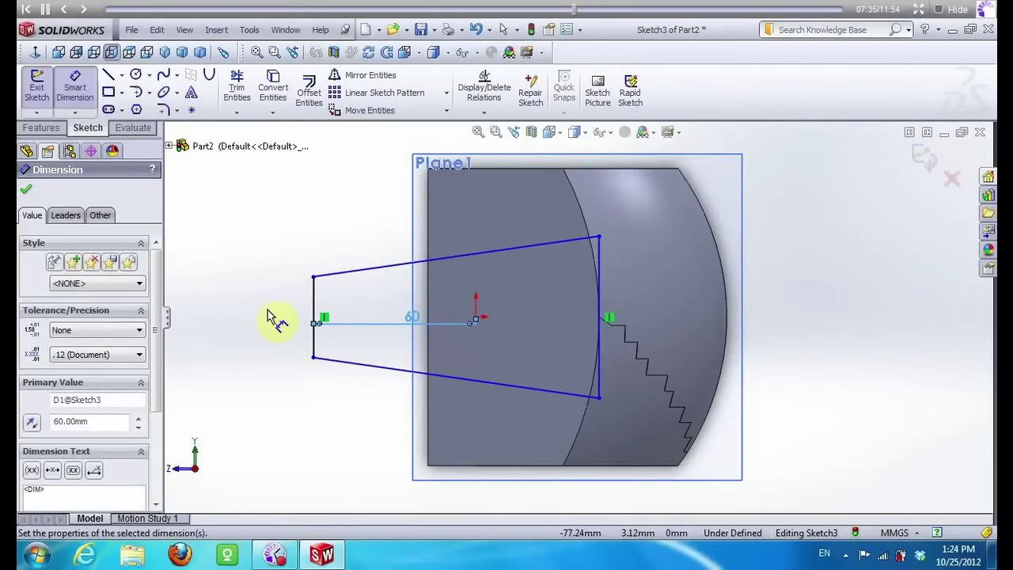
# Zoom and orbit to view the sketch and Plane1 in 3D, then close the dimension settings
pyautogui.scroll(-3, 459, 333)
pyautogui.scroll(-1, 488, 335)
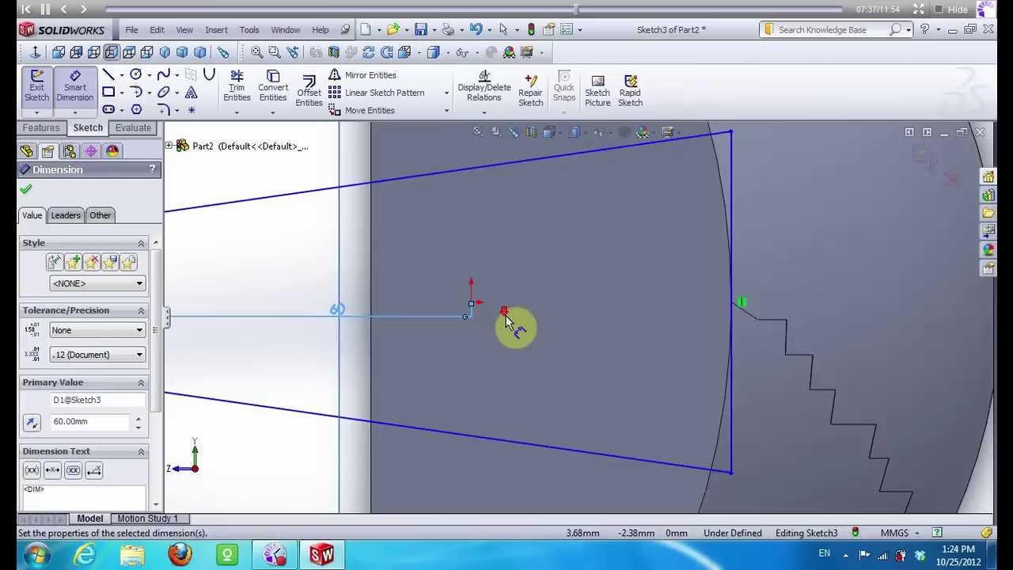
pyautogui.scroll(2, 606, 326)
pyautogui.scroll(2, 614, 329)
pyautogui.moveTo(362, 317); pyautogui.dragTo(388, 226, button='middle')
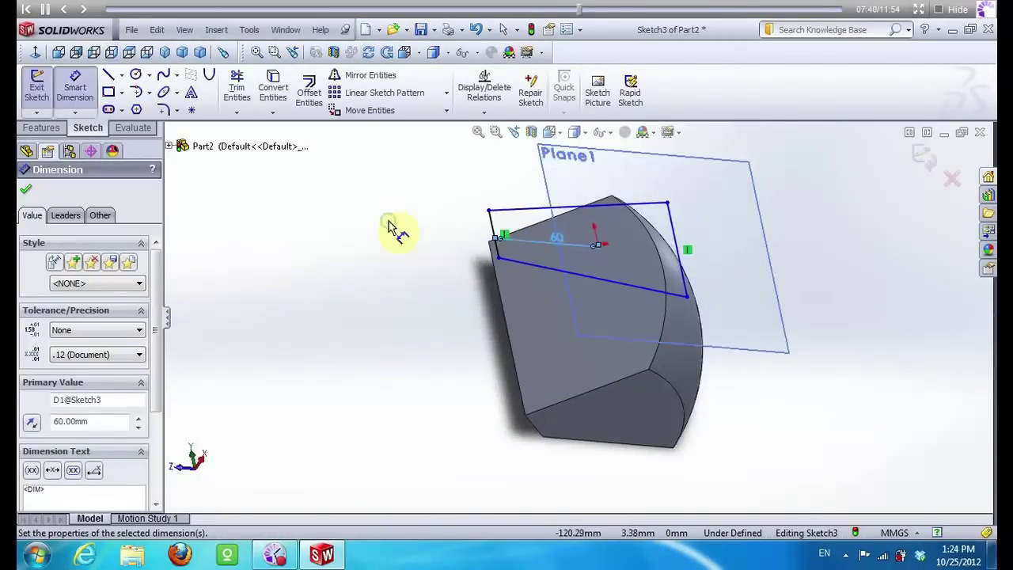
pyautogui.click(26, 185)
pyautogui.click(39, 127)
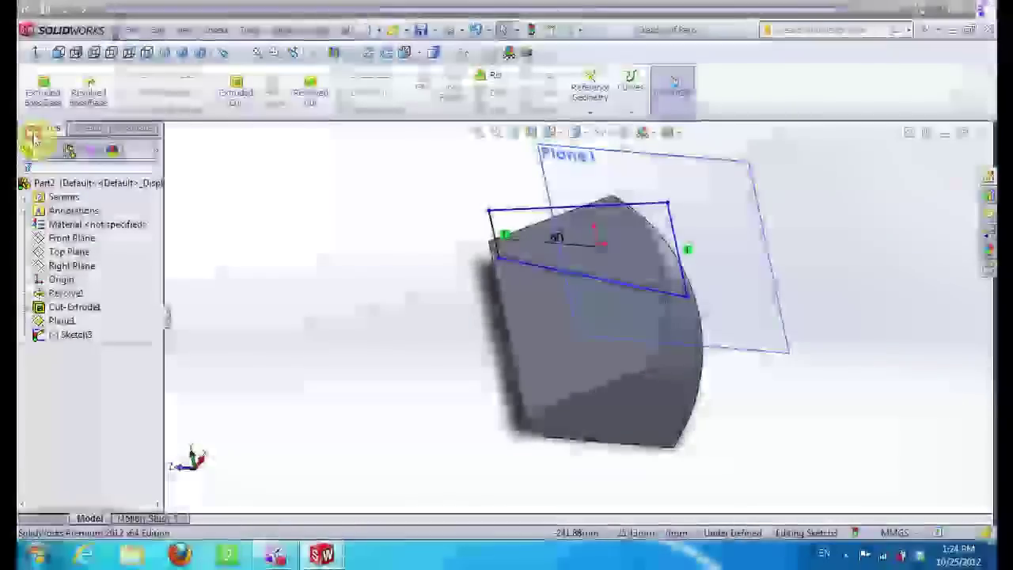
# Extrude Sketch3 as a boss Up To Surface, ending at the part's bottom face
pyautogui.click(43, 91)
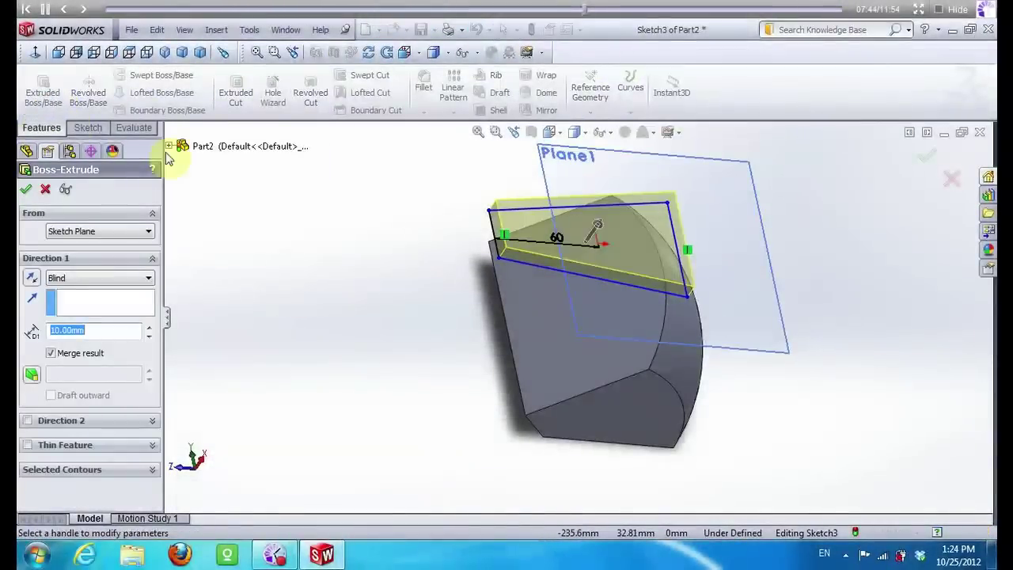
pyautogui.click(99, 277)
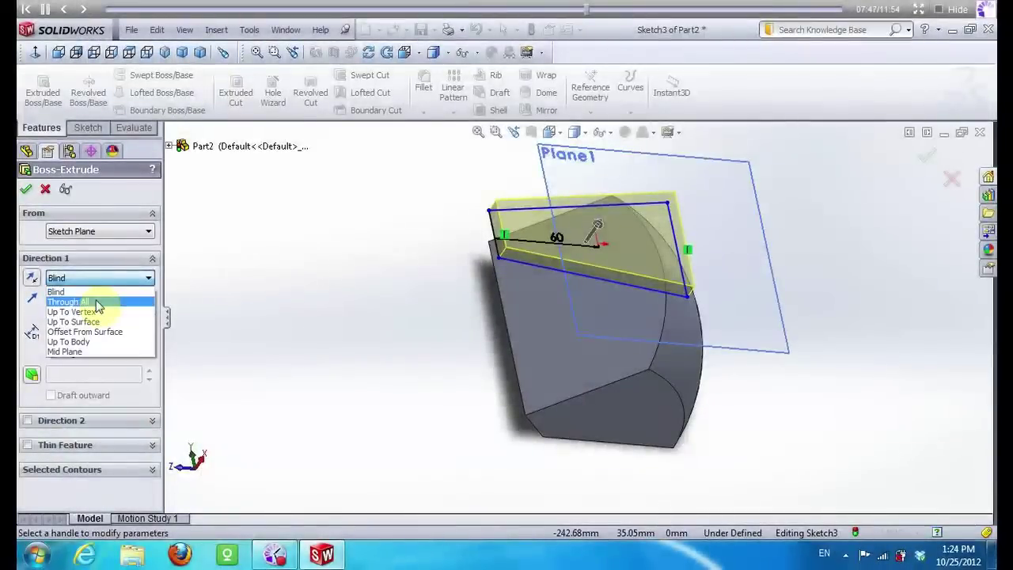
pyautogui.click(75, 321)
pyautogui.moveTo(352, 303)
pyautogui.mouseDown(button='middle')
pyautogui.moveTo(350, 181)
pyautogui.moveTo(398, 215)
pyautogui.mouseUp(button='middle')
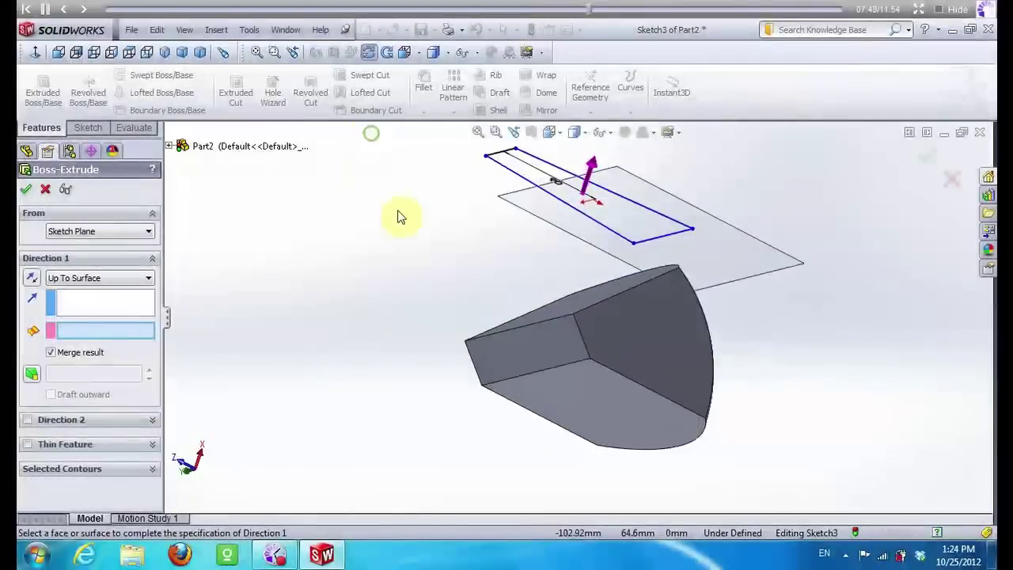
pyautogui.click(622, 425)
pyautogui.moveTo(404, 330)
pyautogui.mouseDown(button='middle')
pyautogui.moveTo(416, 264)
pyautogui.moveTo(385, 300)
pyautogui.moveTo(351, 294)
pyautogui.moveTo(429, 275)
pyautogui.moveTo(416, 177)
pyautogui.moveTo(464, 247)
pyautogui.moveTo(443, 235)
pyautogui.moveTo(355, 230)
pyautogui.moveTo(366, 212)
pyautogui.moveTo(242, 316)
pyautogui.mouseUp(button='middle')
pyautogui.click(26, 189)
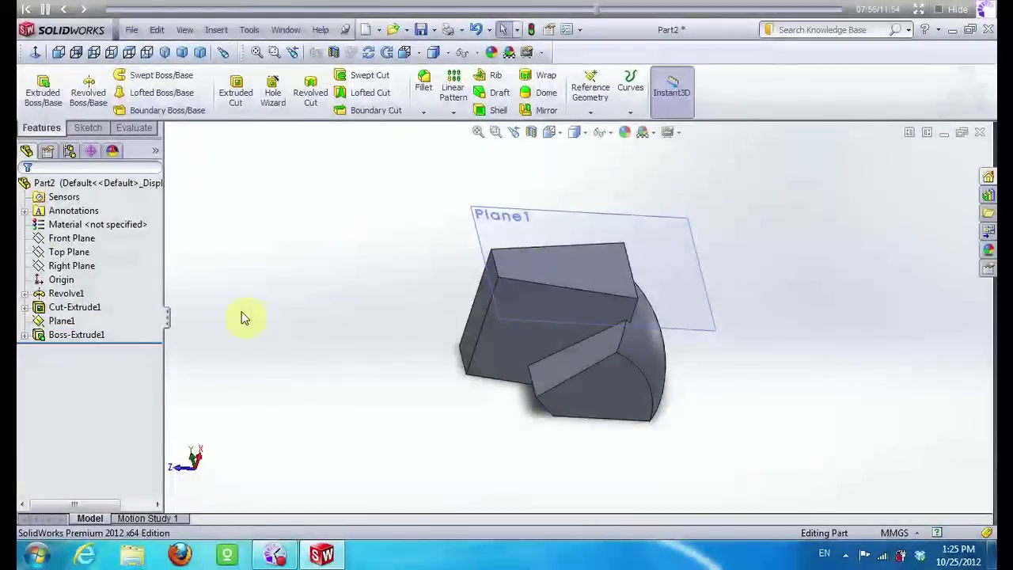
pyautogui.rightClick(73, 269)
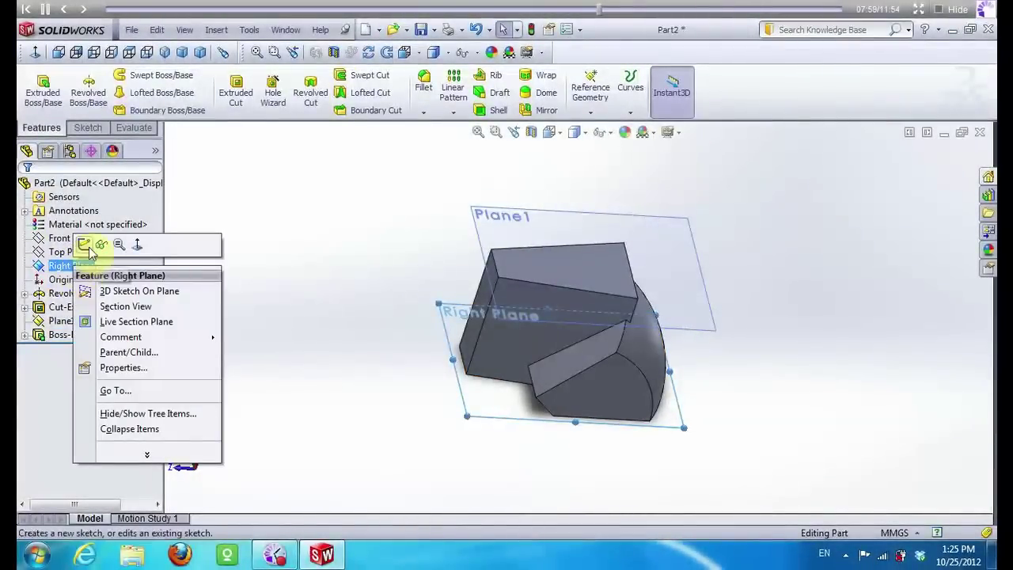
# Start a sketch on the Right Plane facing it and draw two circles centred on the origin
pyautogui.click(85, 244)
pyautogui.rightClick(65, 353)
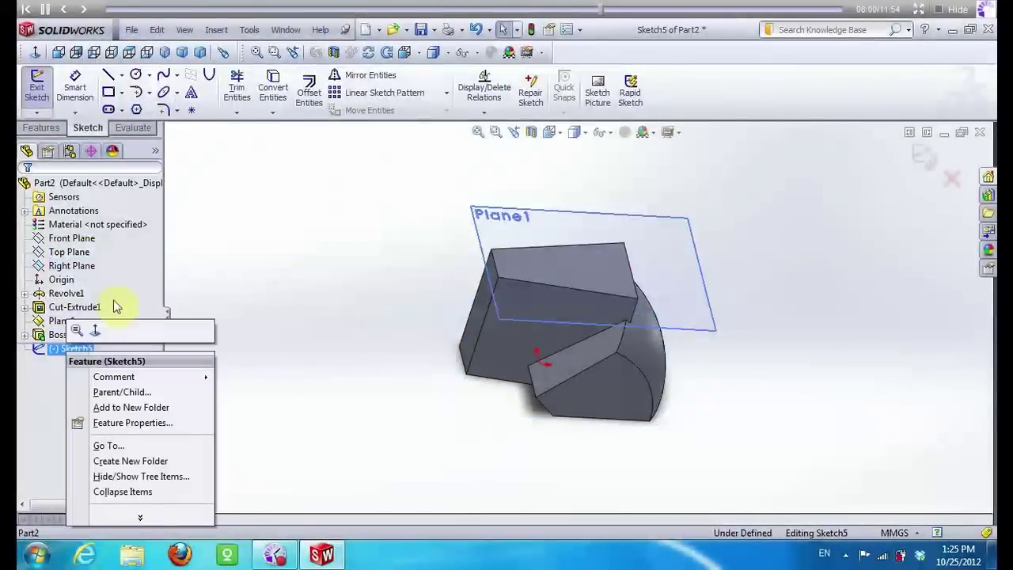
pyautogui.click(121, 334)
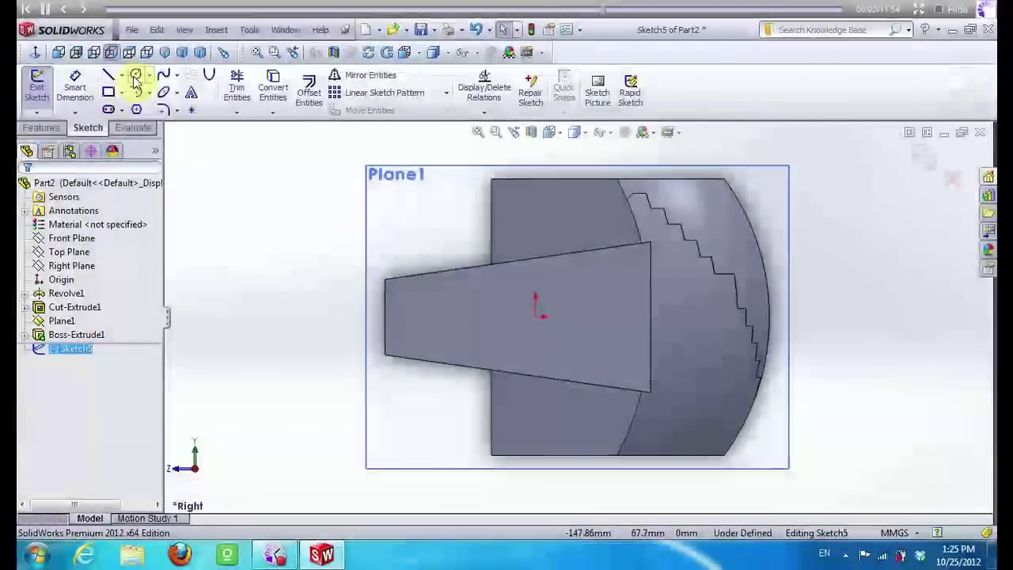
pyautogui.click(135, 74)
pyautogui.click(541, 332)
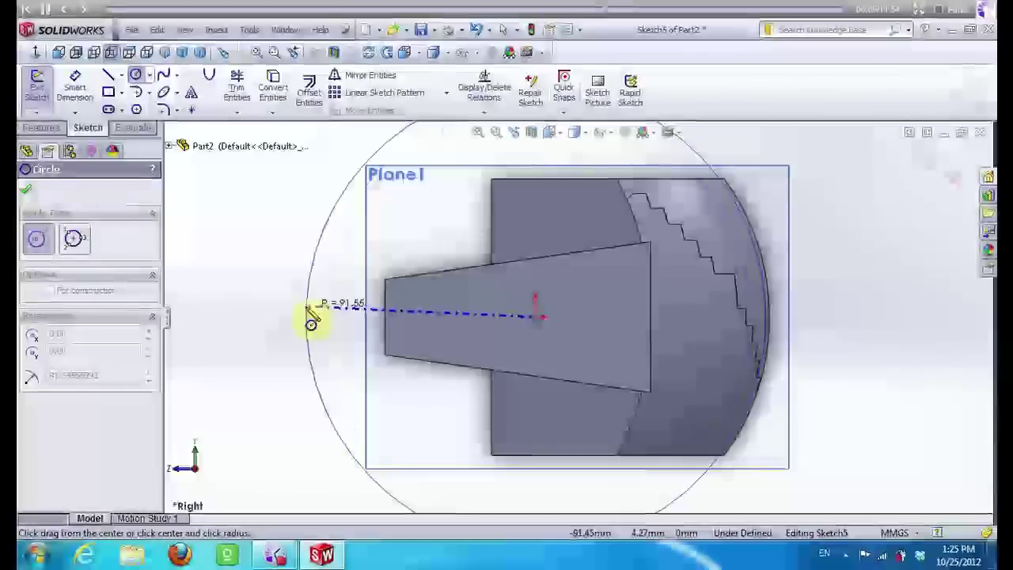
pyautogui.click(314, 319)
pyautogui.click(541, 331)
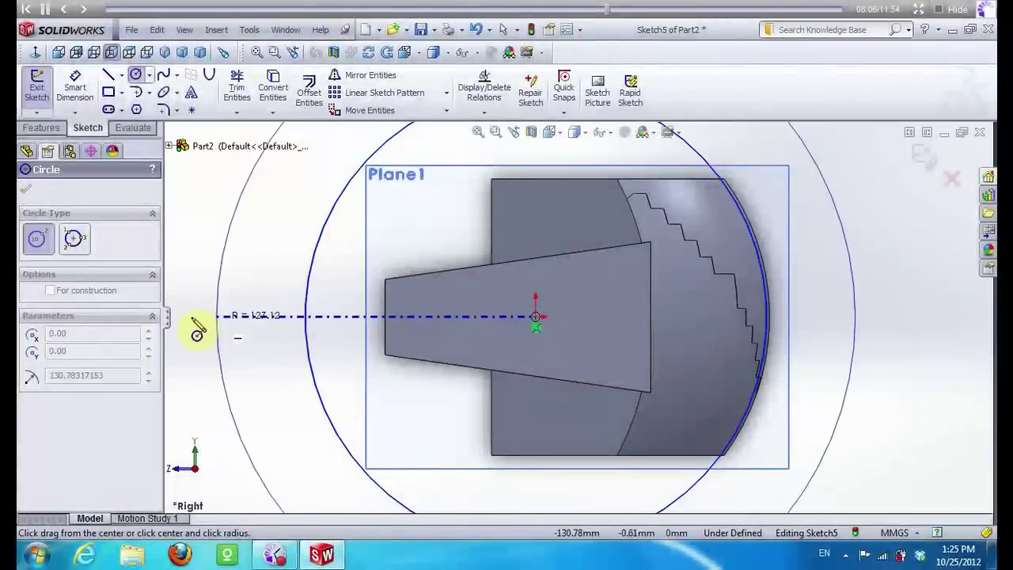
pyautogui.click(199, 328)
pyautogui.scroll(2, 299, 321)
pyautogui.press('Escape')
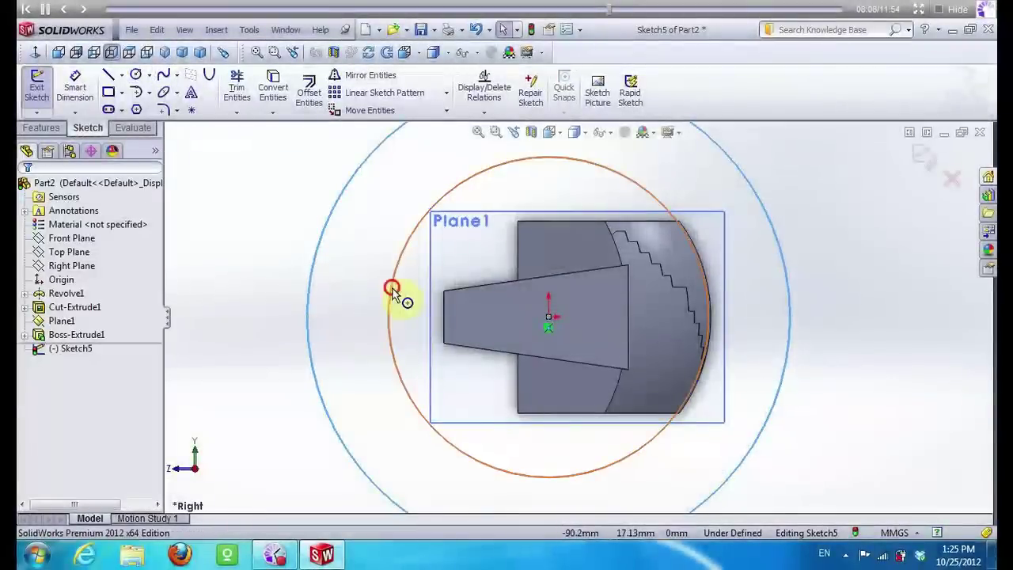
# Set the inner circle's radius to 93 and the outer circle's radius to 10
pyautogui.click(393, 290)
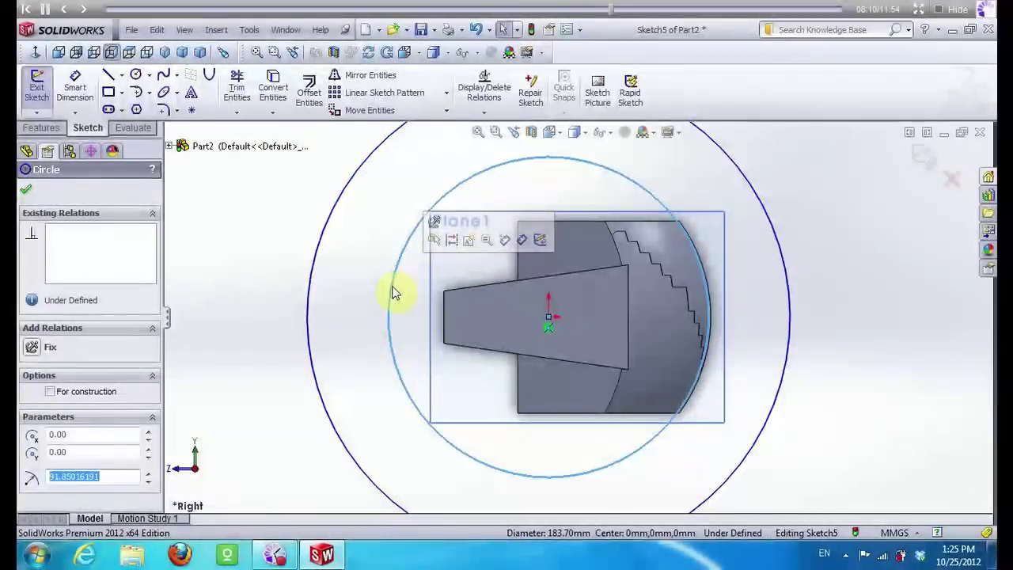
pyautogui.write('93')
pyautogui.press('Return')
pyautogui.click(322, 258)
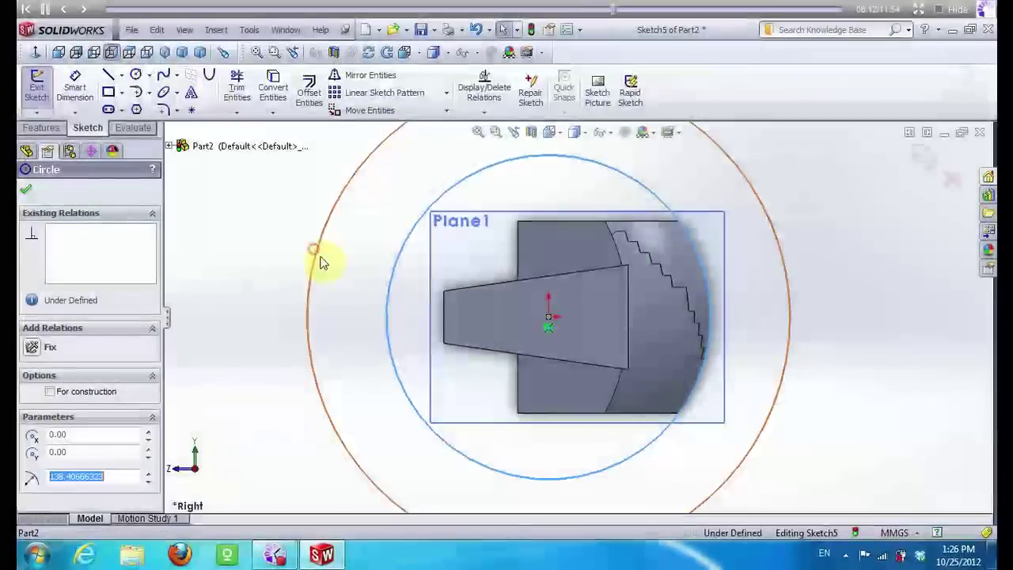
pyautogui.write('12')
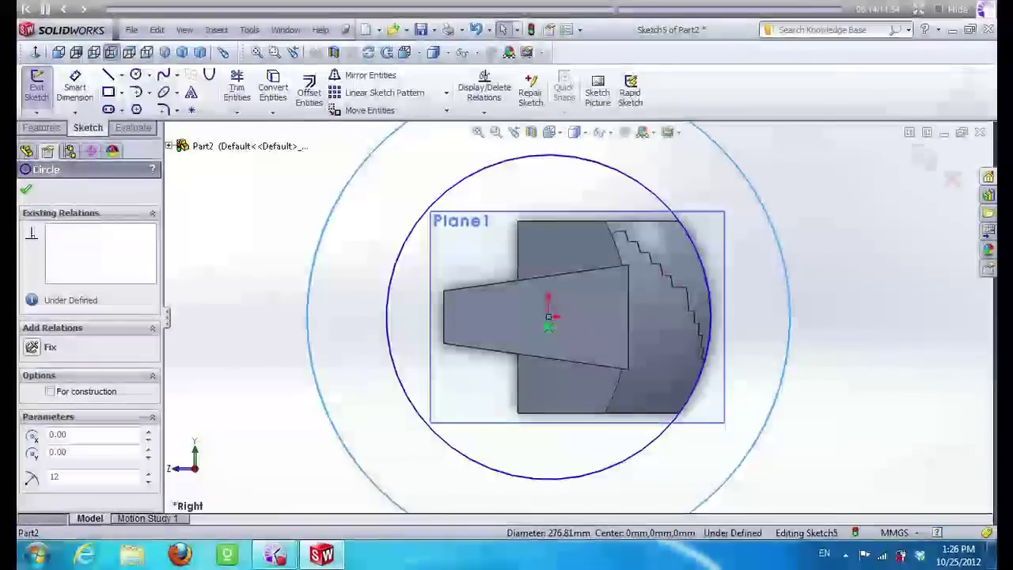
pyautogui.write('0')
pyautogui.press('Return')
pyautogui.press('Escape')
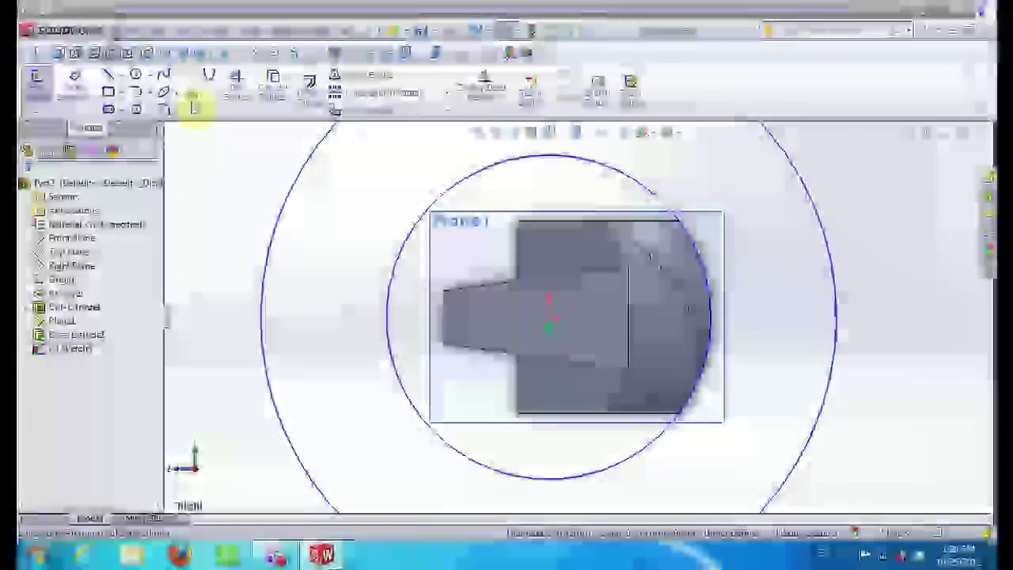
pyautogui.click(108, 75)
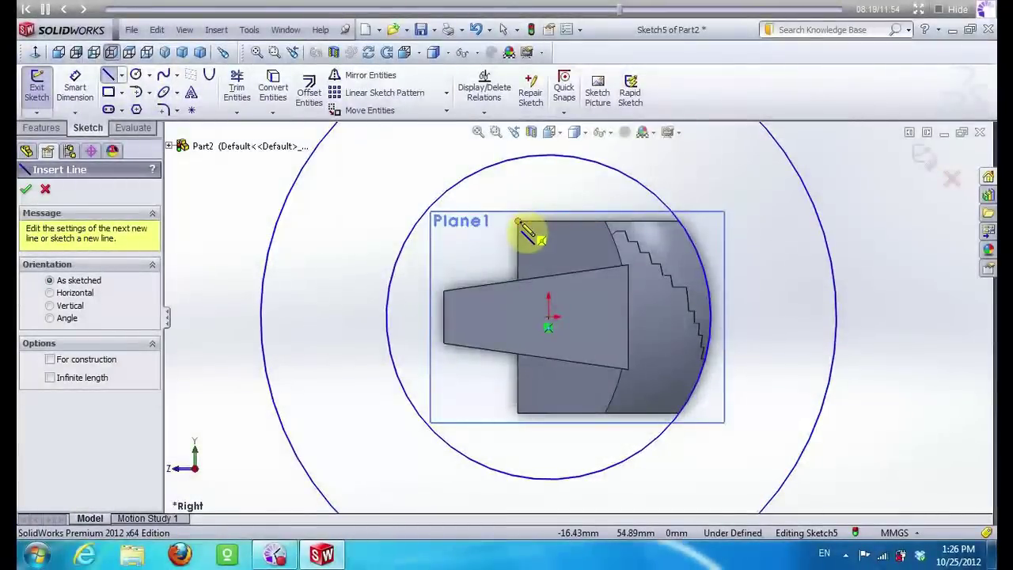
# Draw two horizontal lines from the part's top and bottom left corners past the outer circle
pyautogui.click(517, 222)
pyautogui.click(267, 221)
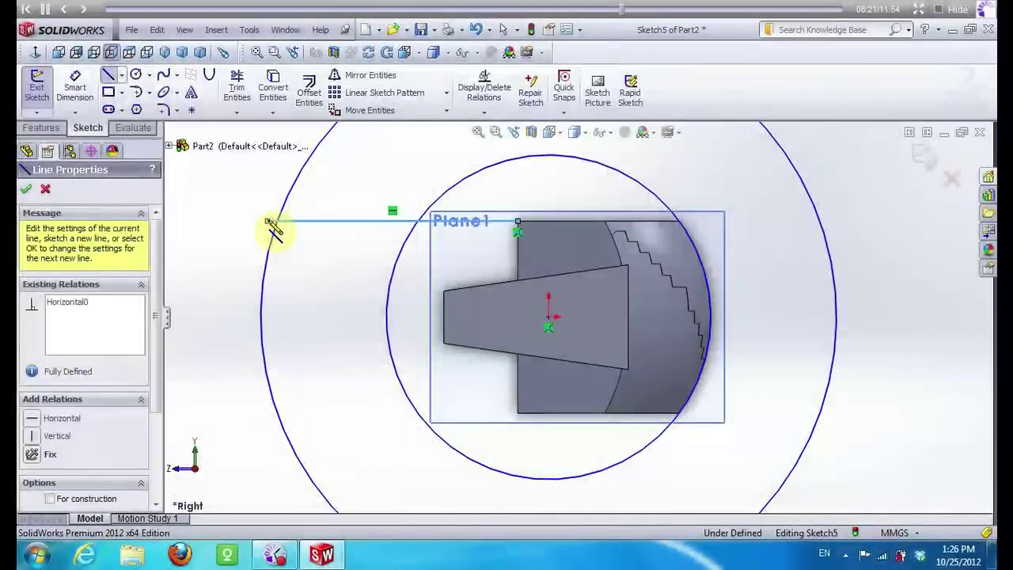
pyautogui.press('Escape')
pyautogui.rightClick(361, 272)
pyautogui.press('Escape')
pyautogui.moveTo(321, 273); pyautogui.dragTo(275, 265, button='right')
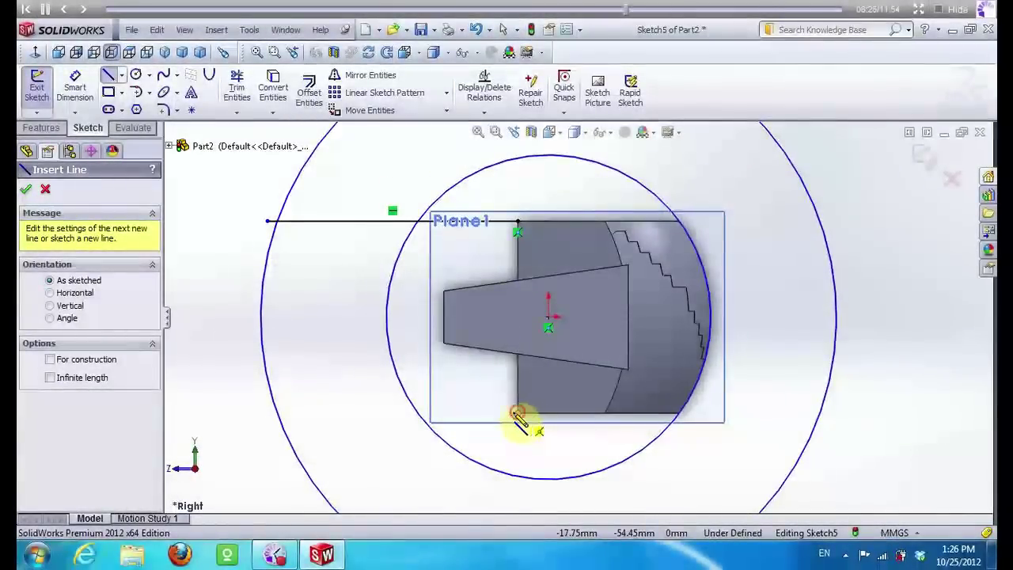
pyautogui.click(518, 414)
pyautogui.click(253, 412)
pyautogui.press('Escape')
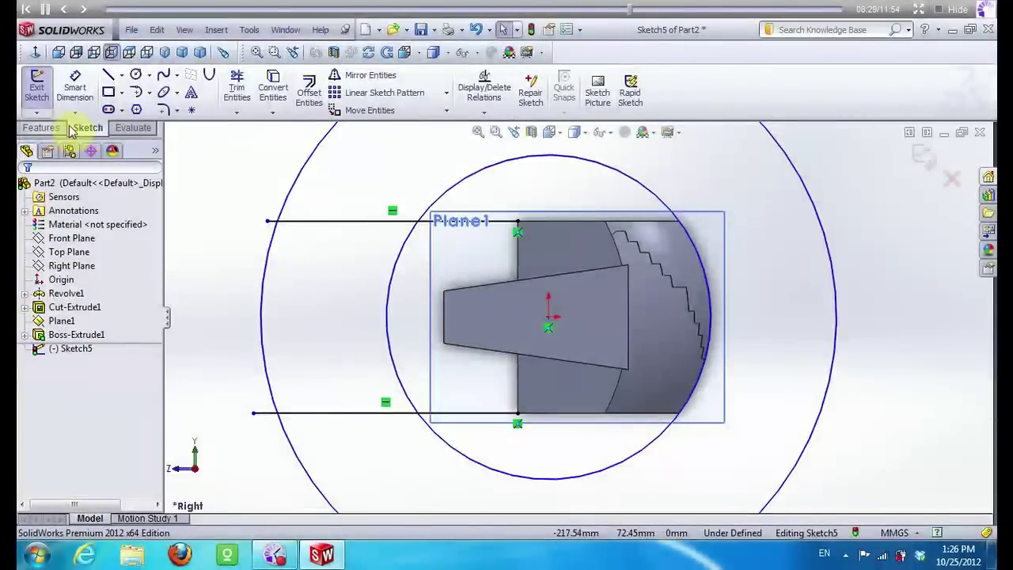
# Trim the circles' right arcs, the outer large arc and the stubs beyond the corners
pyautogui.click(237, 87)
pyautogui.moveTo(290, 159); pyautogui.dragTo(337, 172)
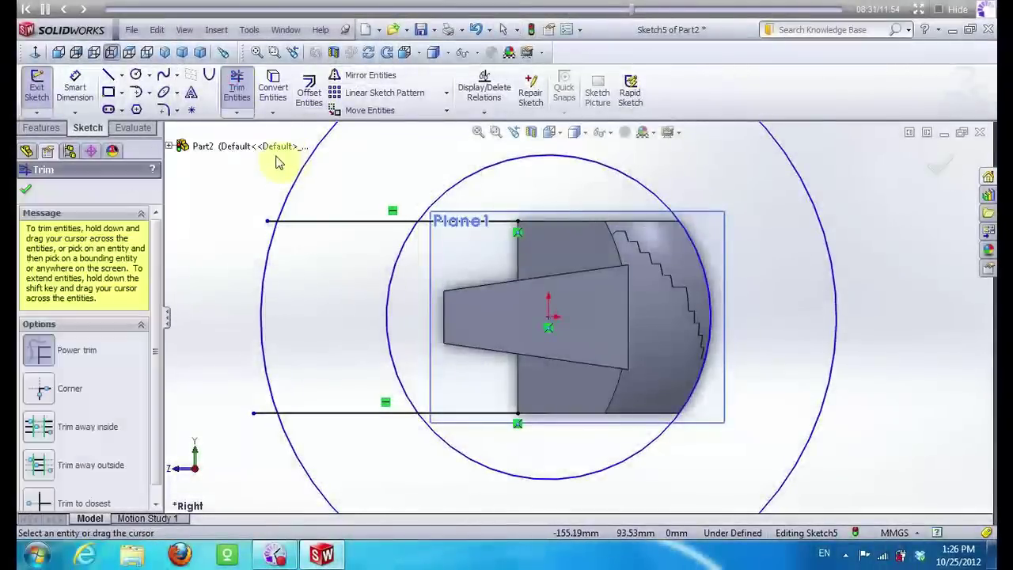
pyautogui.moveTo(435, 190); pyautogui.dragTo(456, 190)
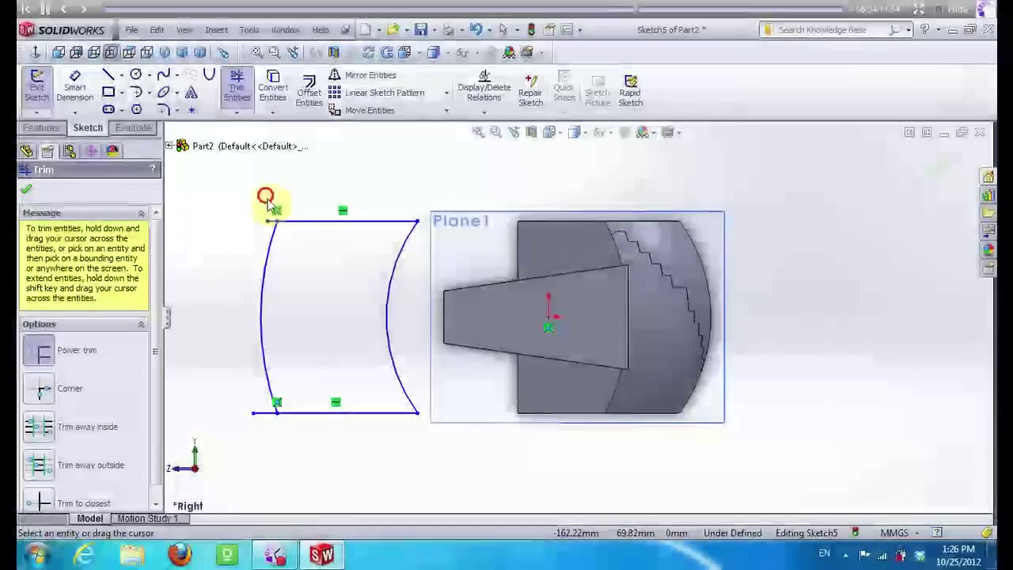
pyautogui.moveTo(270, 228); pyautogui.dragTo(266, 223)
pyautogui.moveTo(264, 420); pyautogui.dragTo(262, 436)
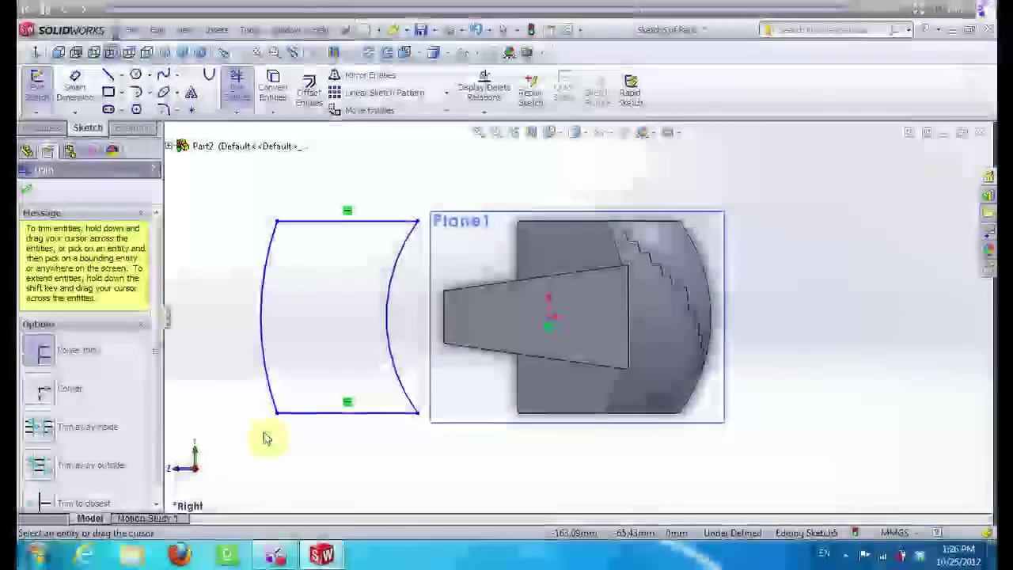
# Add a vertical line up from the origin above the part and exit the sketch
pyautogui.click(114, 77)
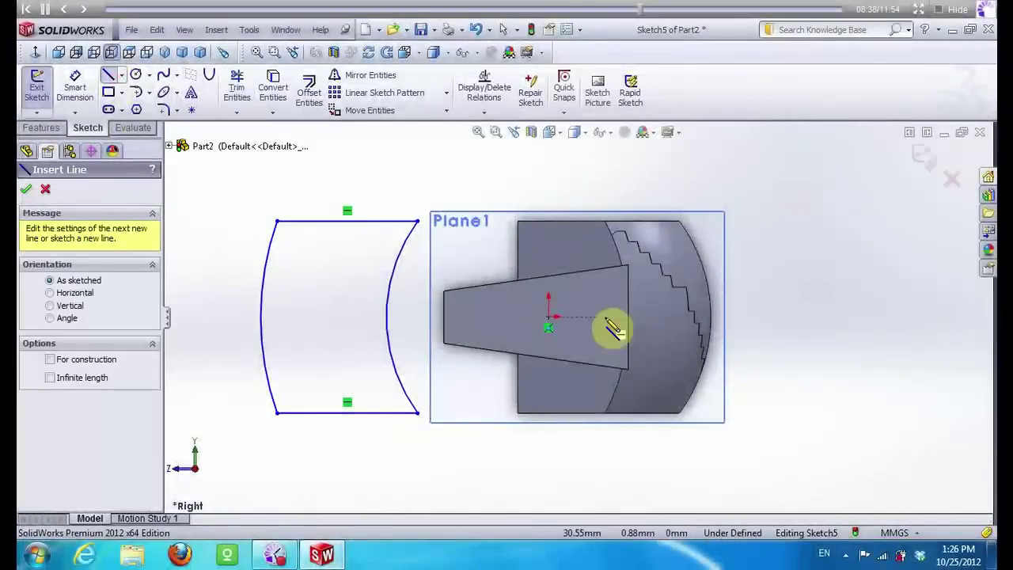
pyautogui.click(549, 297)
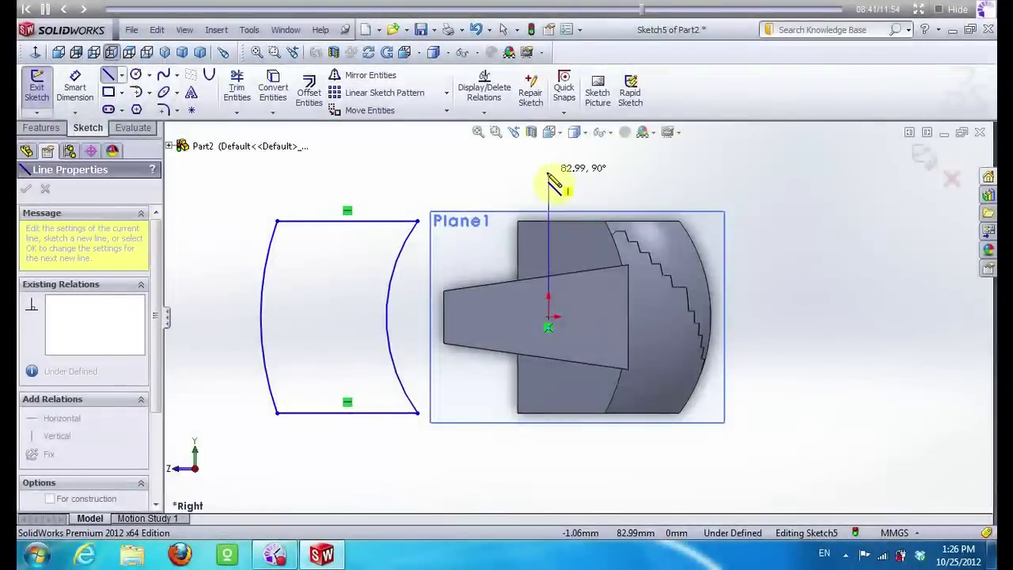
pyautogui.click(549, 172)
pyautogui.press('Escape')
pyautogui.press('Escape')
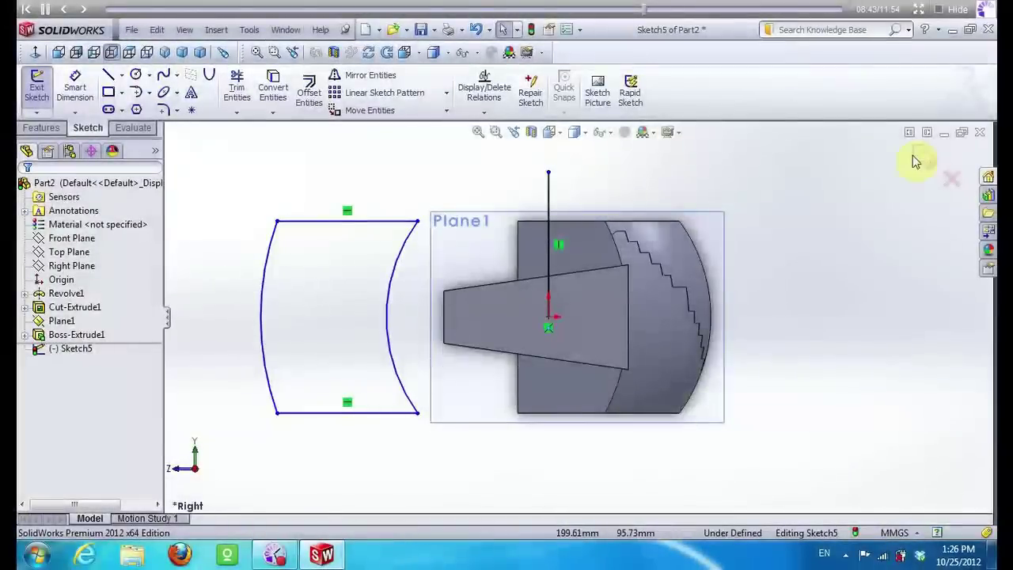
pyautogui.click(914, 161)
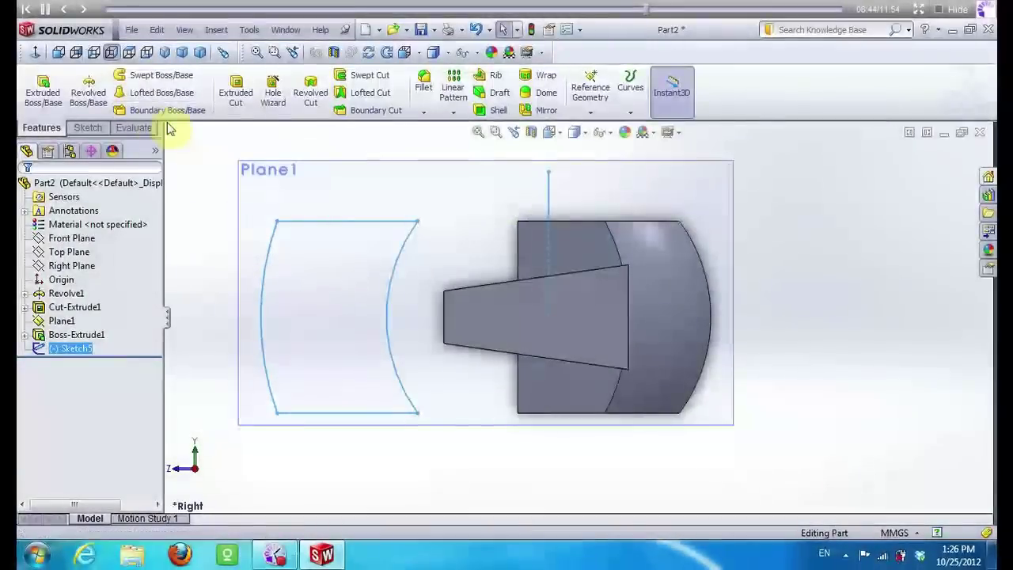
# Revolve-cut the curved region 360° about the vertical line, with Thin Feature off
pyautogui.click(317, 98)
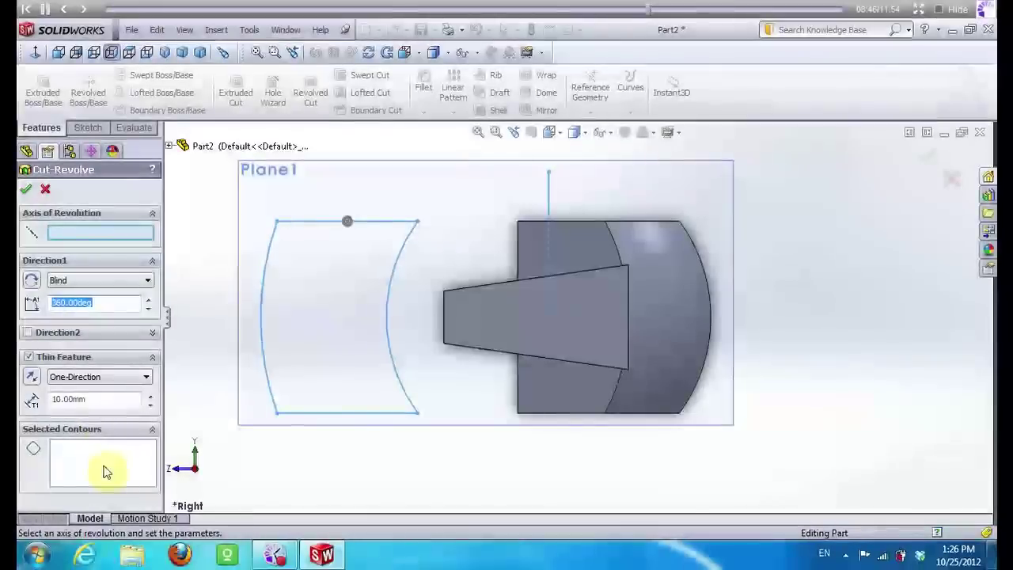
pyautogui.click(29, 358)
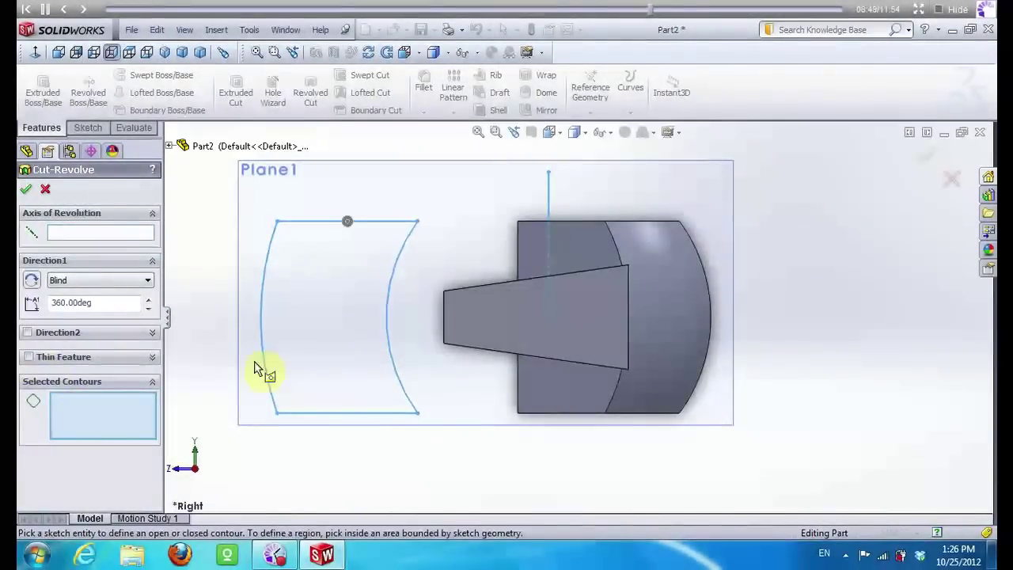
pyautogui.click(298, 323)
pyautogui.click(102, 234)
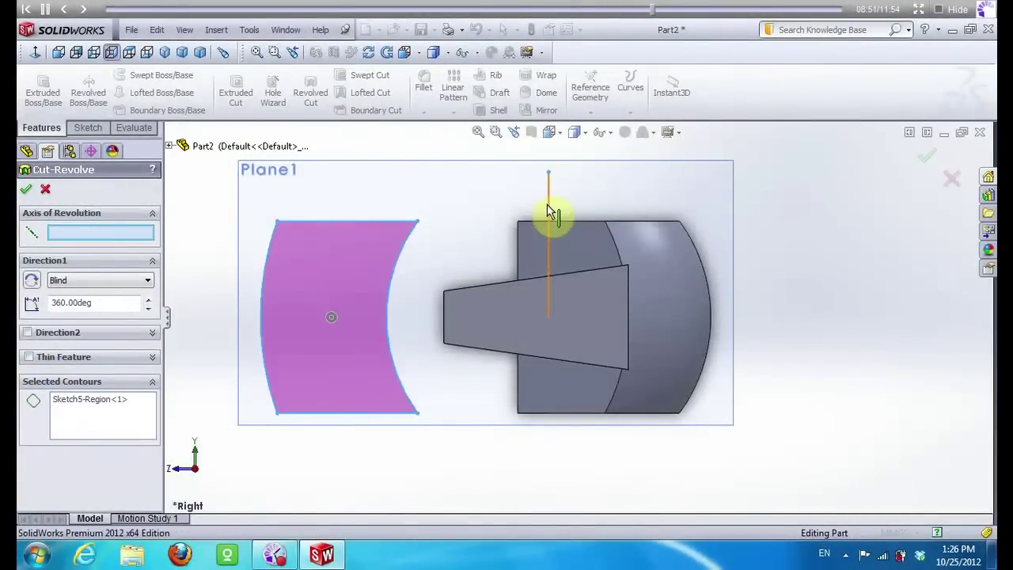
pyautogui.click(552, 198)
pyautogui.moveTo(524, 198); pyautogui.dragTo(521, 212, button='middle')
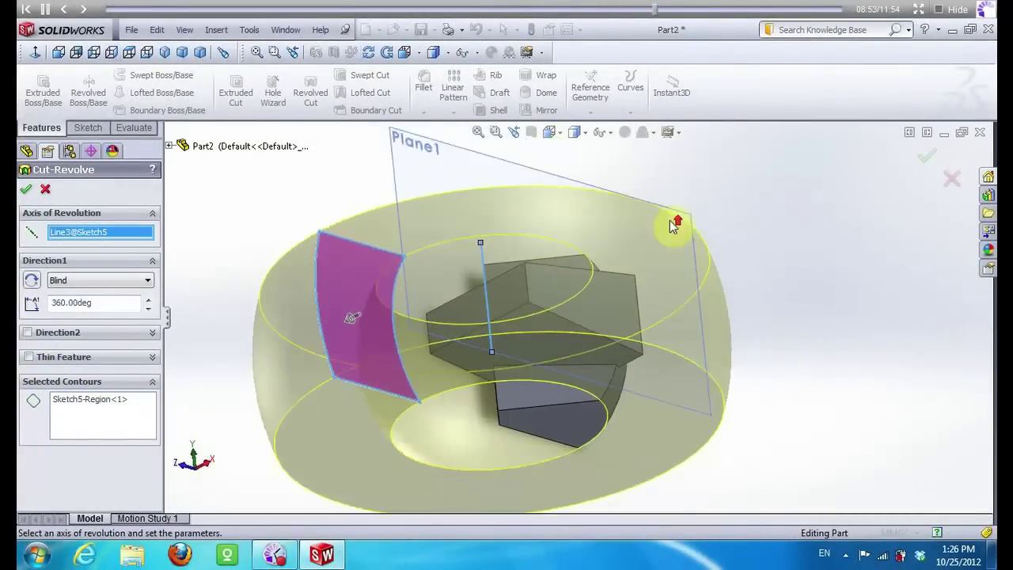
pyautogui.click(25, 191)
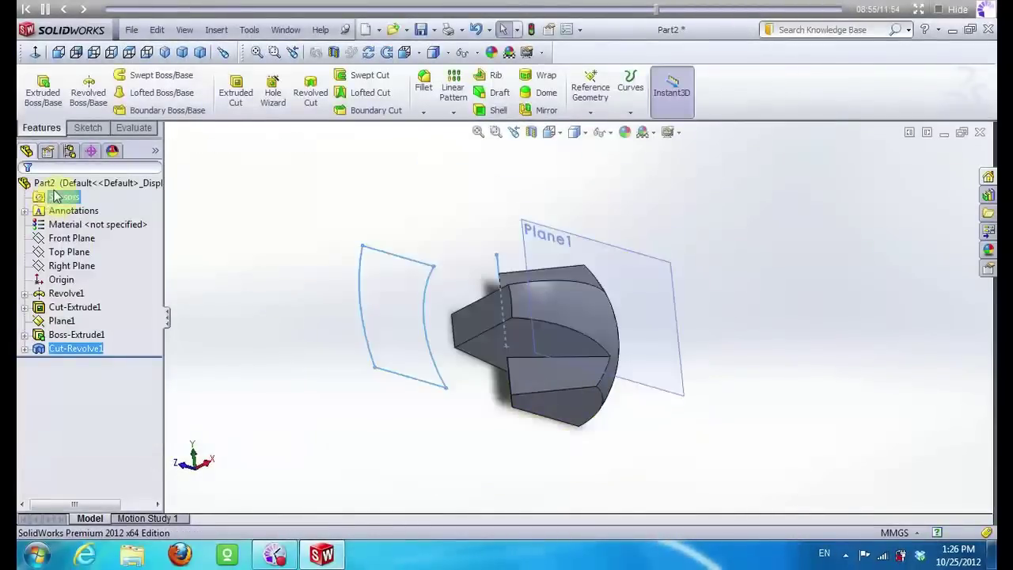
# Start a new sketch on a flat face of the part
pyautogui.click(551, 409)
pyautogui.rightClick(551, 409)
pyautogui.click(578, 253)
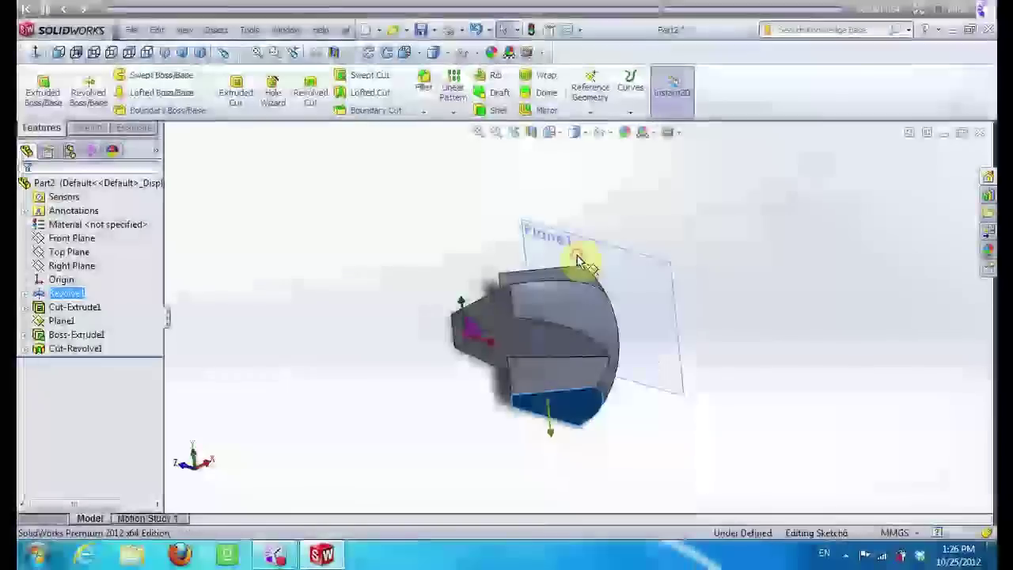
pyautogui.rightClick(80, 360)
# Draw a closed profile: a slanted line from the wedge corner, top horizontal, then lines back to the part edge
pyautogui.click(108, 342)
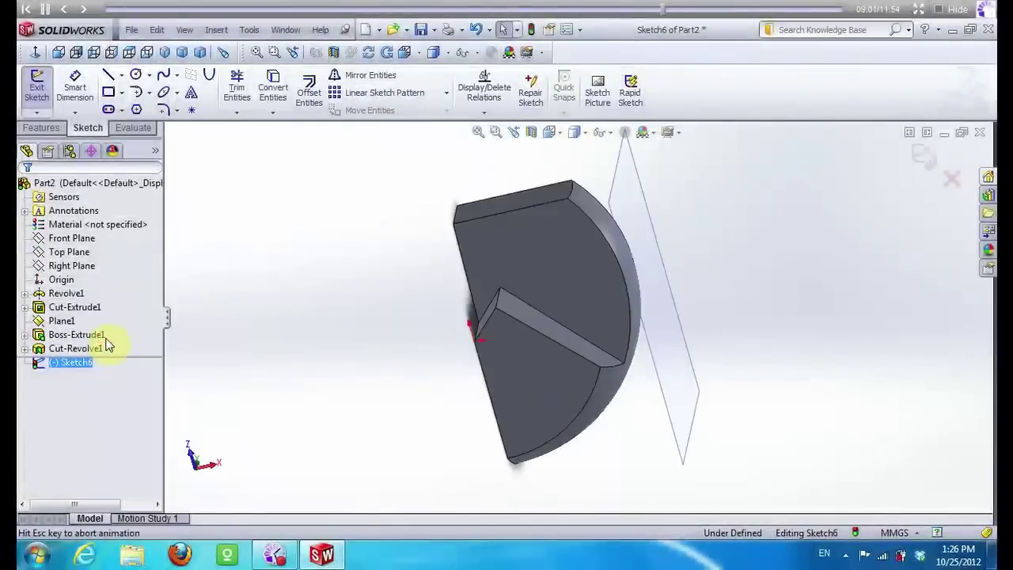
pyautogui.click(107, 77)
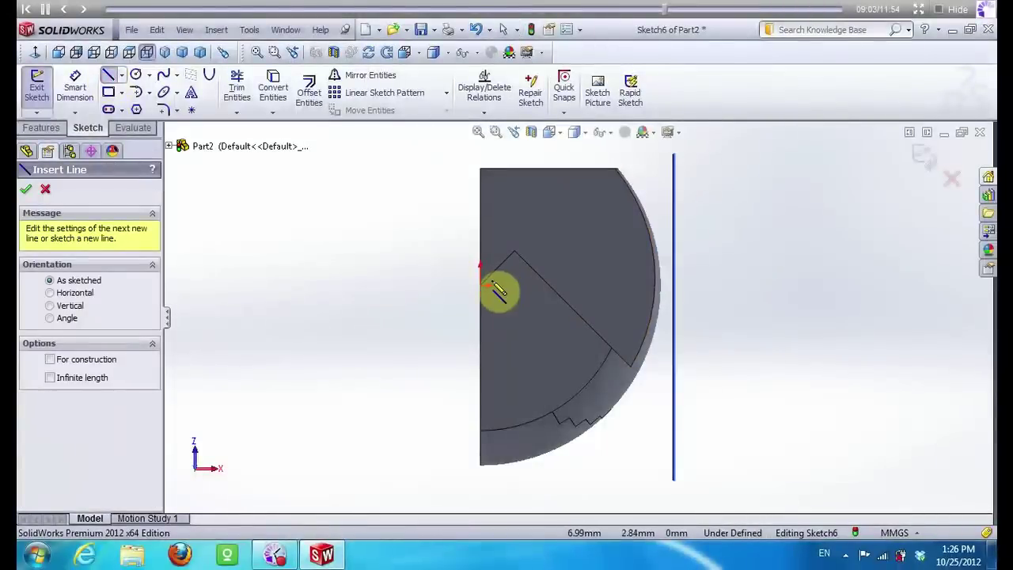
pyautogui.click(514, 254)
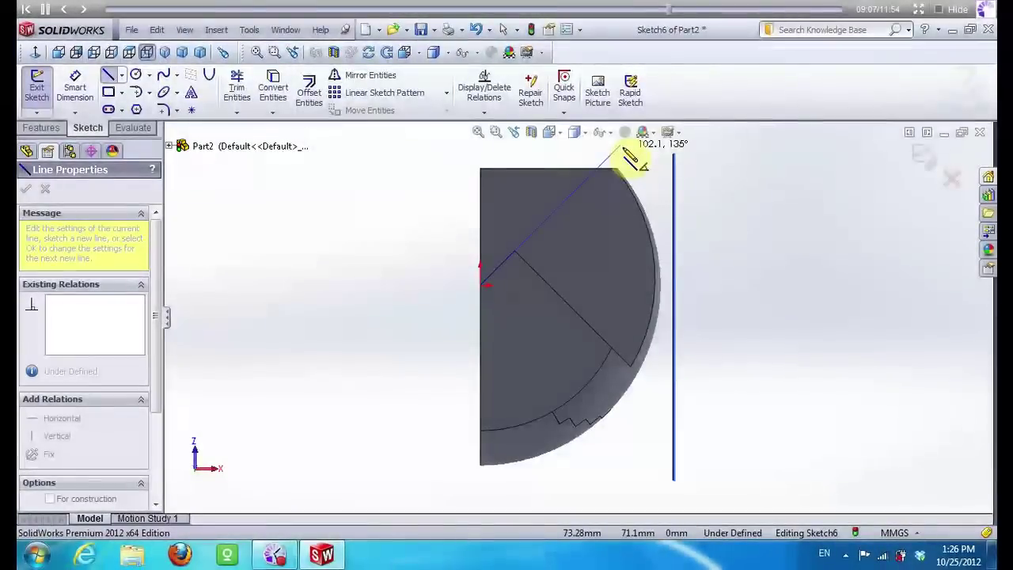
pyautogui.click(620, 146)
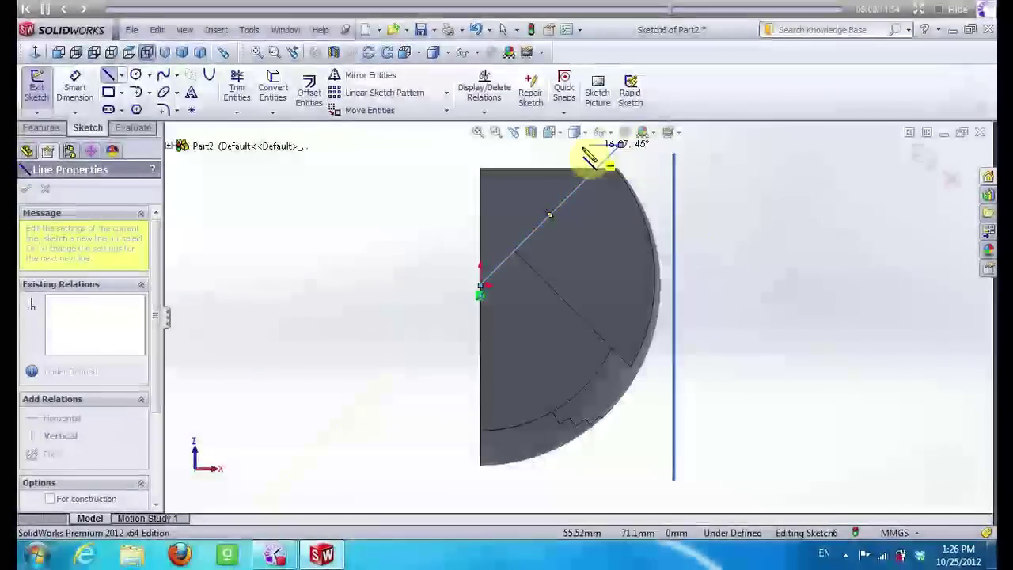
pyautogui.click(411, 145)
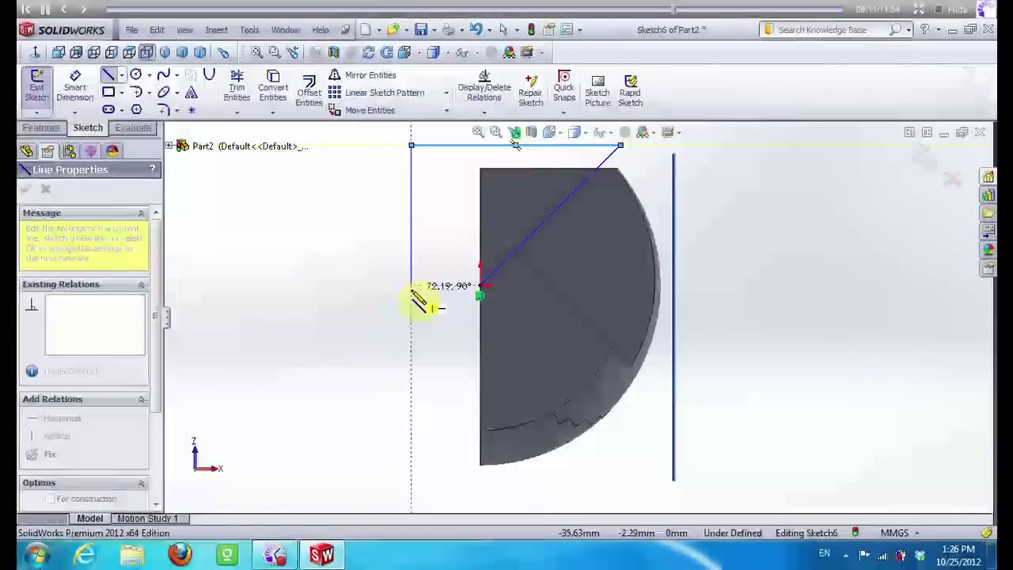
pyautogui.doubleClick(479, 285)
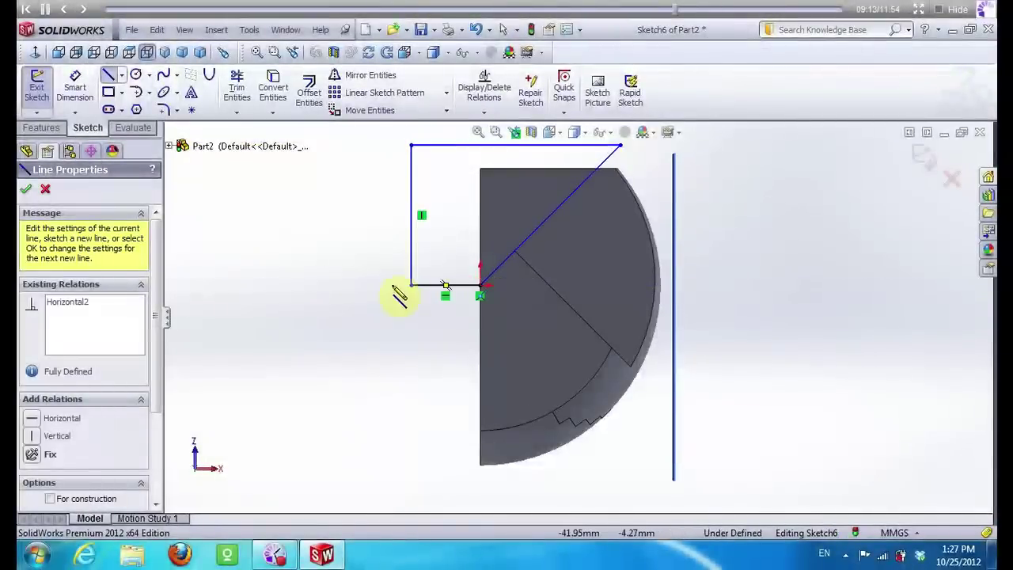
pyautogui.press('Escape')
pyautogui.moveTo(384, 242); pyautogui.dragTo(354, 254, button='middle')
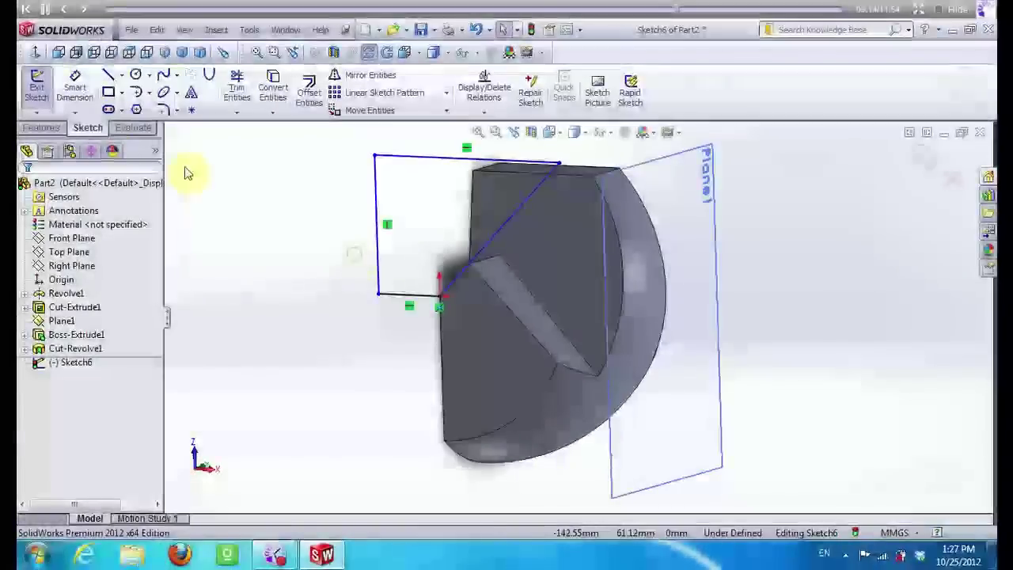
pyautogui.click(60, 132)
# Extrude-cut the Sketch6 profile Through All, creating Cut-Extrude2
pyautogui.click(235, 92)
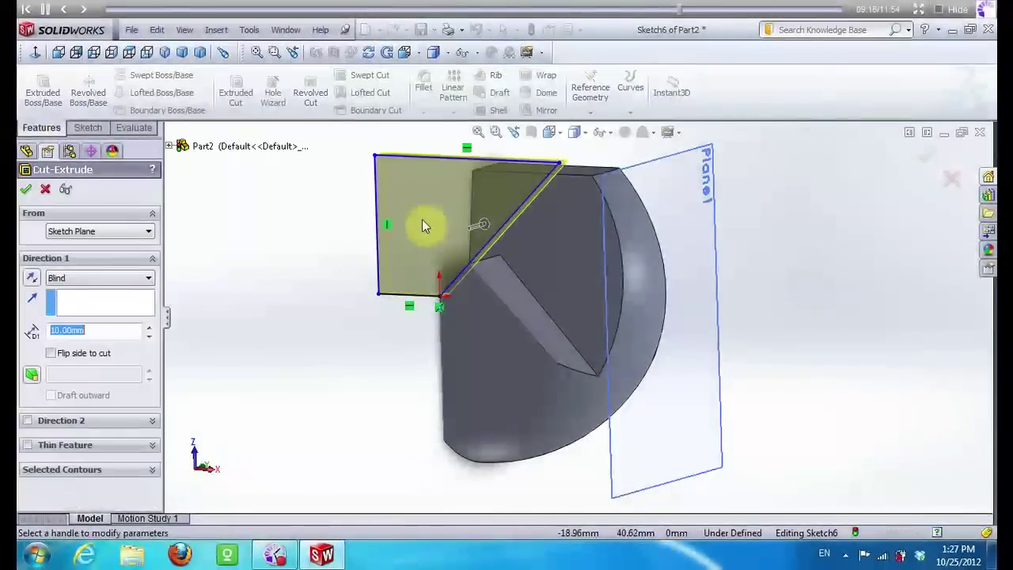
pyautogui.click(129, 278)
pyautogui.click(95, 297)
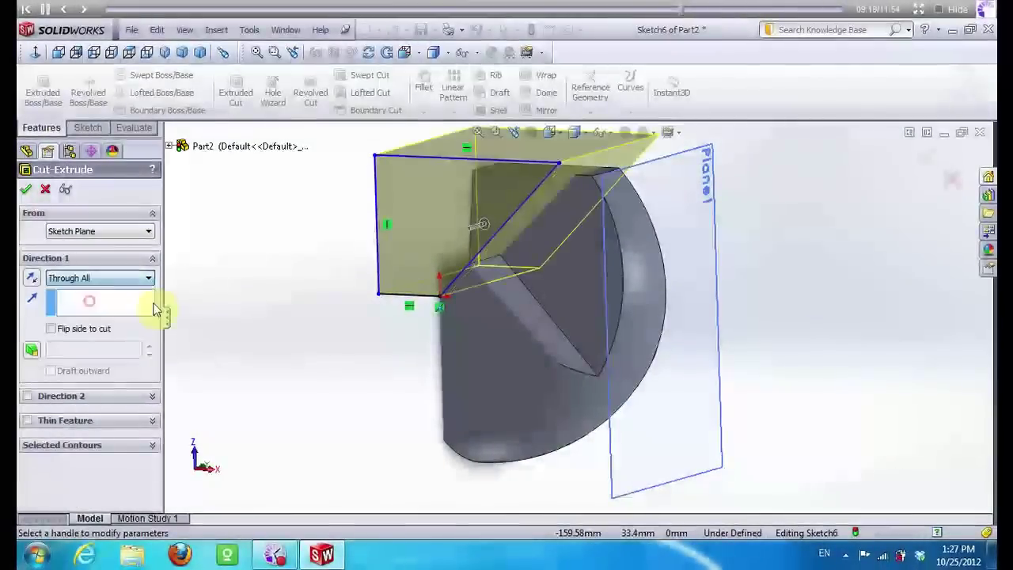
pyautogui.moveTo(291, 212); pyautogui.dragTo(237, 232, button='middle')
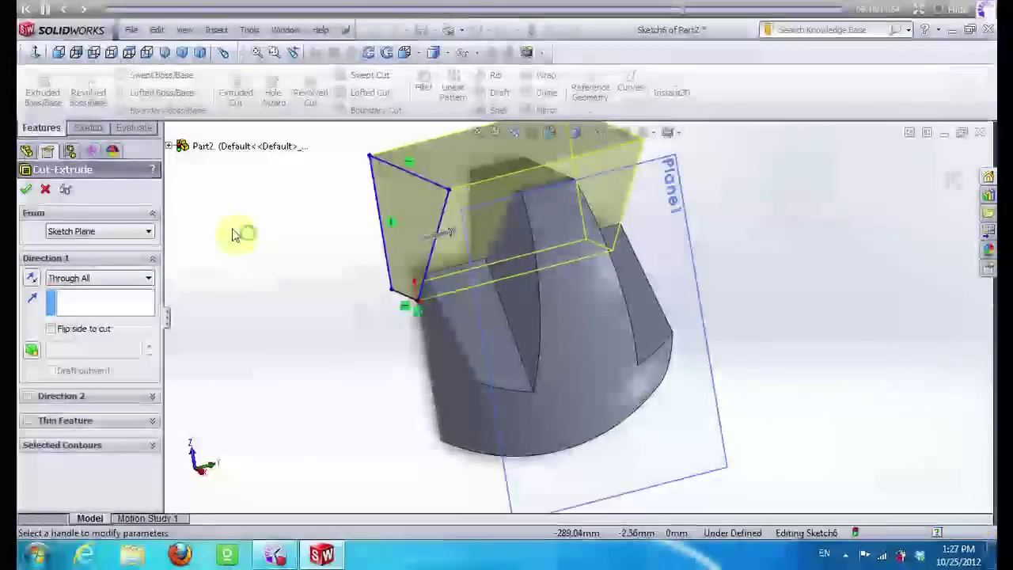
pyautogui.click(26, 189)
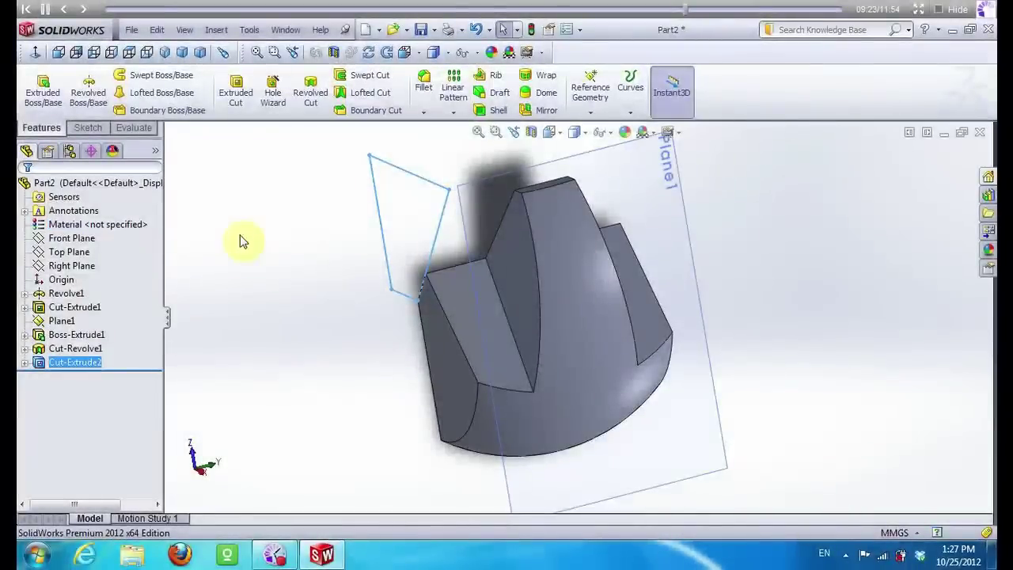
pyautogui.moveTo(332, 269)
pyautogui.mouseDown(button='middle')
pyautogui.moveTo(385, 195)
pyautogui.moveTo(301, 264)
pyautogui.moveTo(355, 151)
pyautogui.moveTo(380, 158)
pyautogui.mouseUp(button='middle')
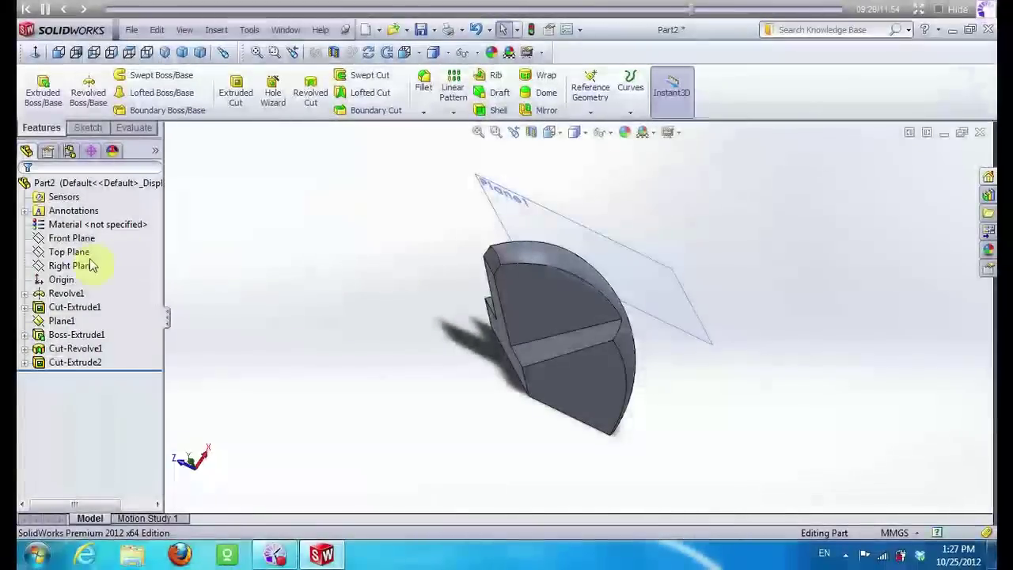
pyautogui.rightClick(77, 269)
# Start Sketch7 on the Right Plane and turn the view normal to it
pyautogui.click(98, 244)
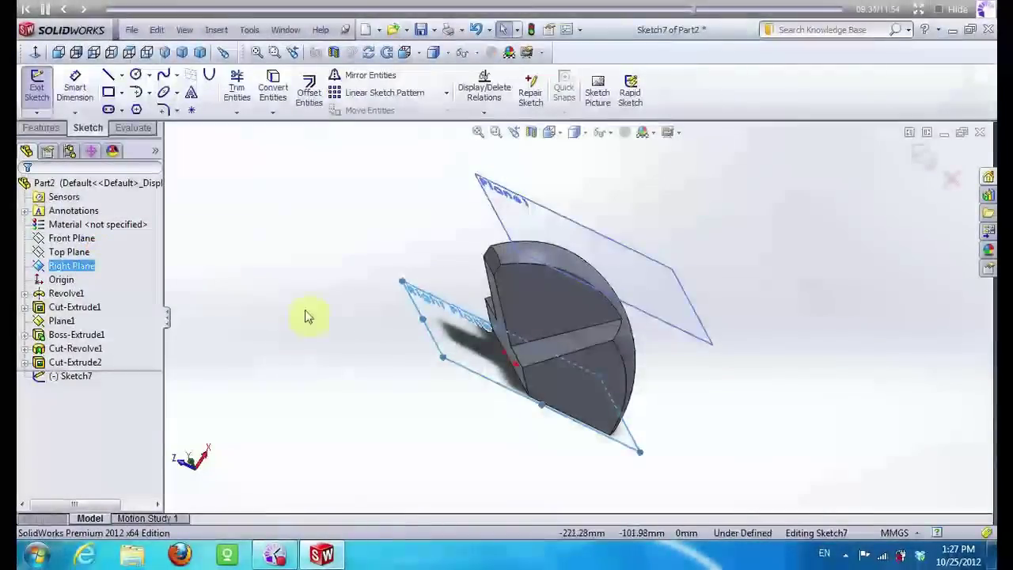
pyautogui.click(79, 377)
pyautogui.rightClick(79, 377)
pyautogui.click(135, 360)
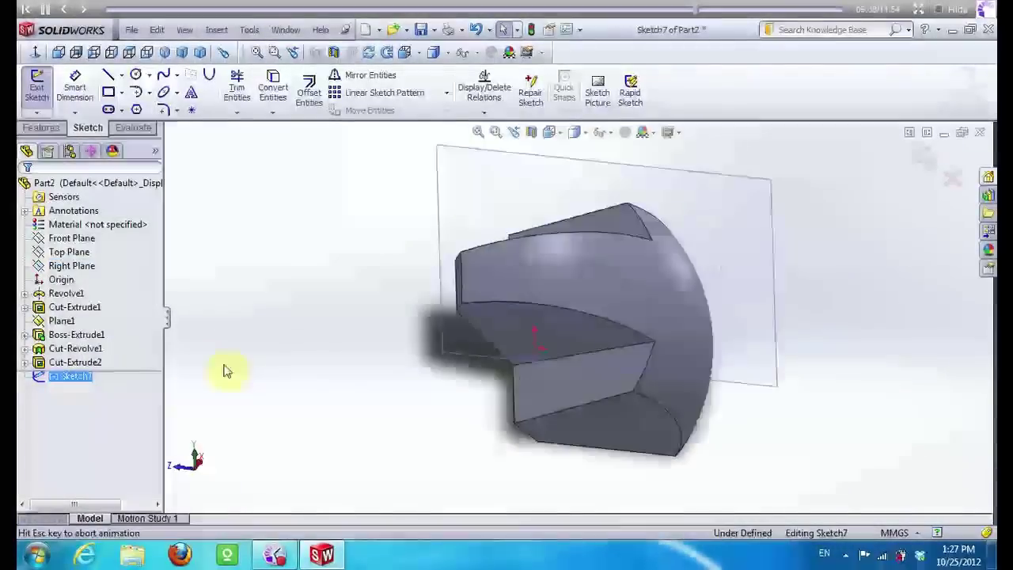
pyautogui.click(554, 317)
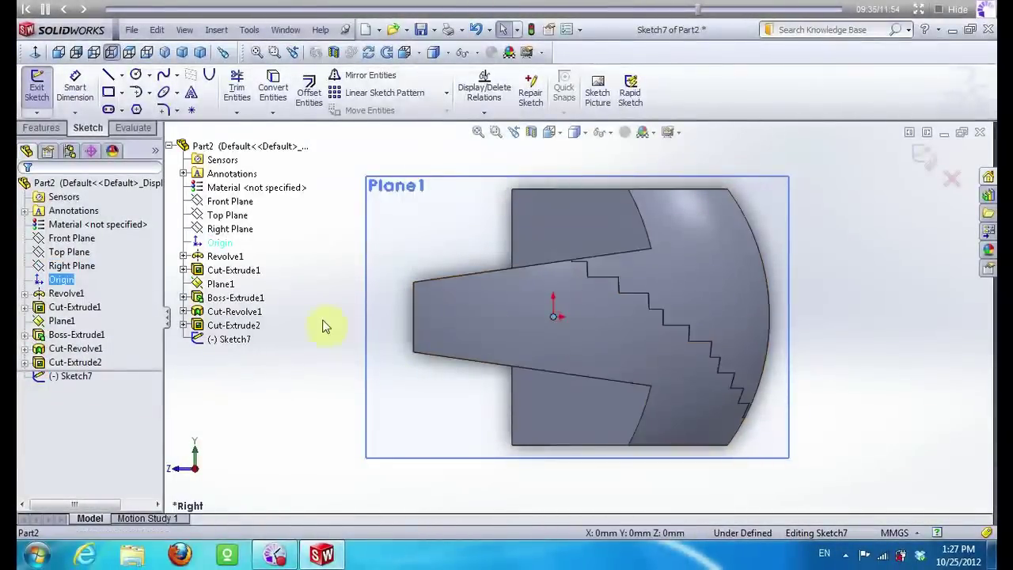
# Draw two circles centred on the sketch origin
pyautogui.click(133, 72)
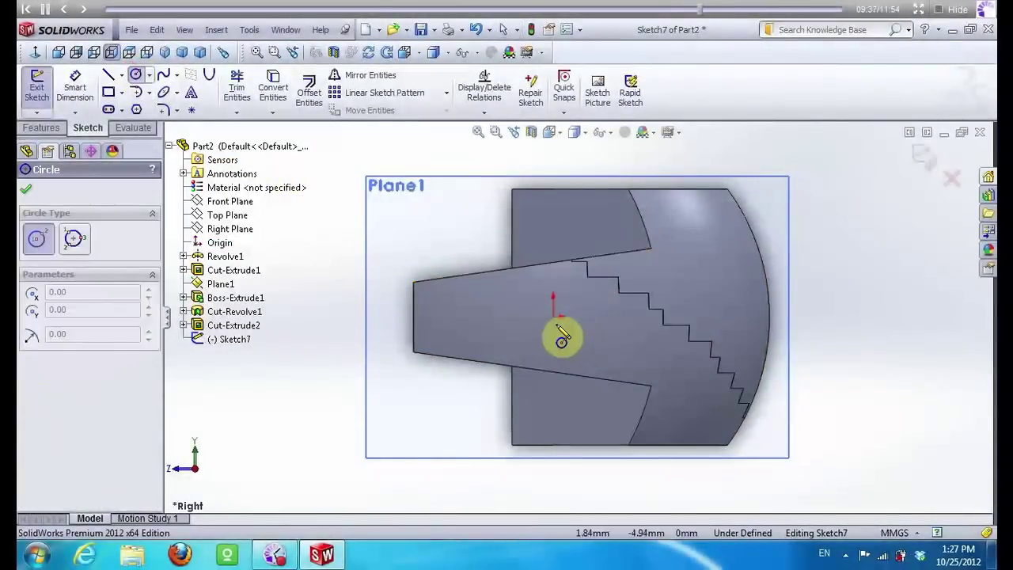
pyautogui.click(554, 317)
pyautogui.click(315, 300)
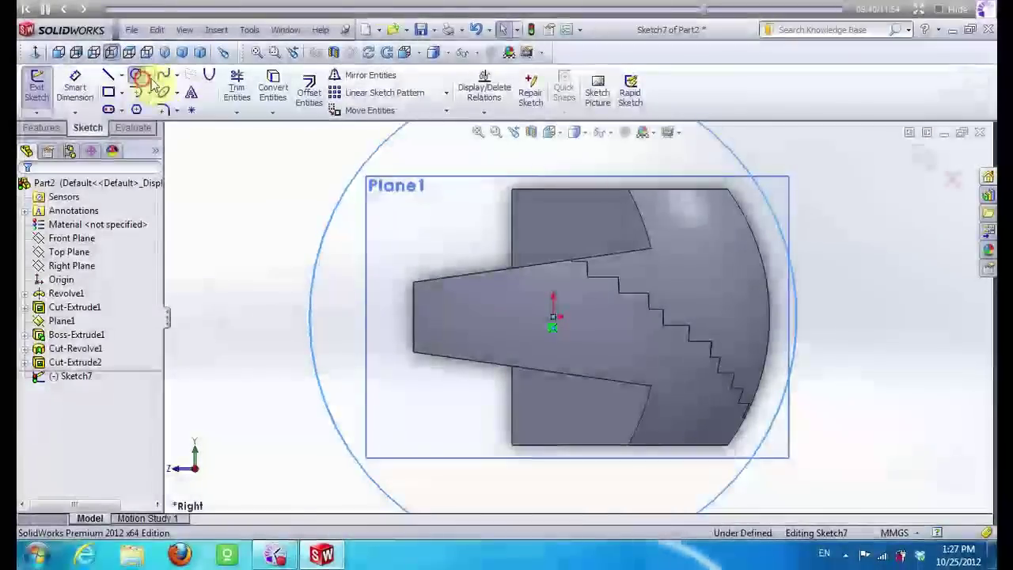
pyautogui.click(135, 74)
pyautogui.click(554, 317)
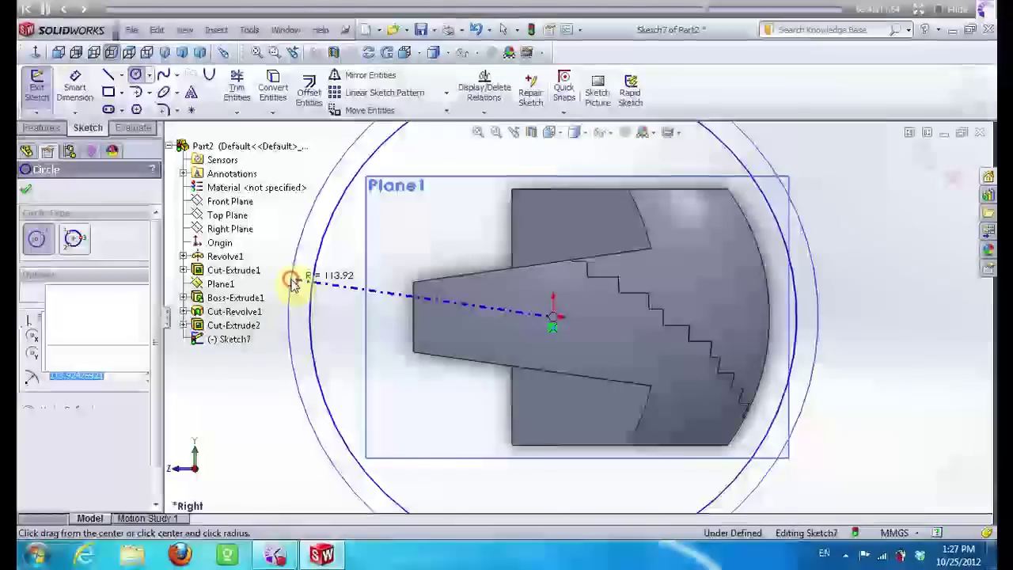
pyautogui.click(289, 282)
pyautogui.write('9')
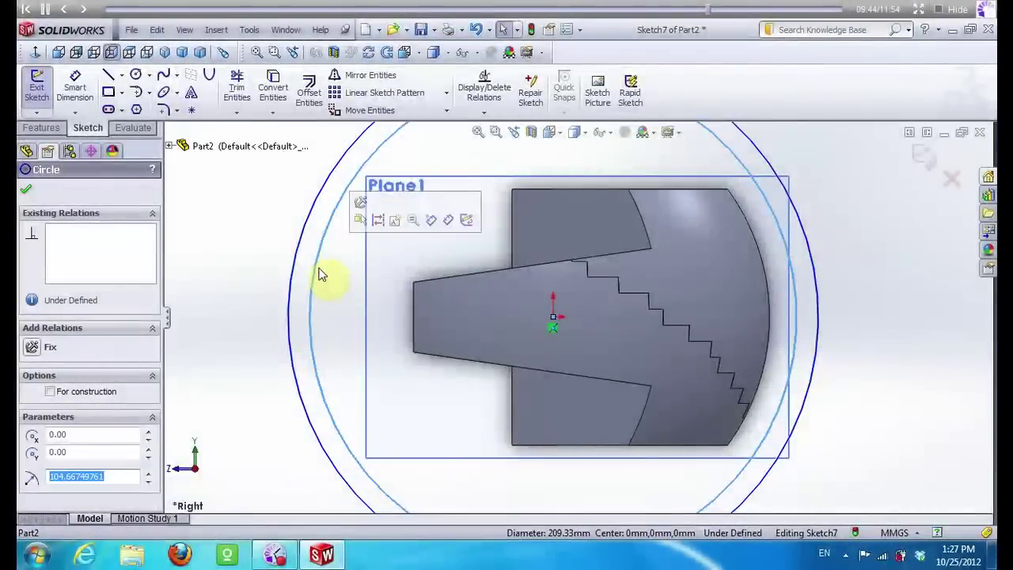
# Set the inner circle's radius to 90.50 and the outer circle's radius to 120
pyautogui.write('03')
pyautogui.press('BackSpace')
pyautogui.write('.50')
pyautogui.press('Return')
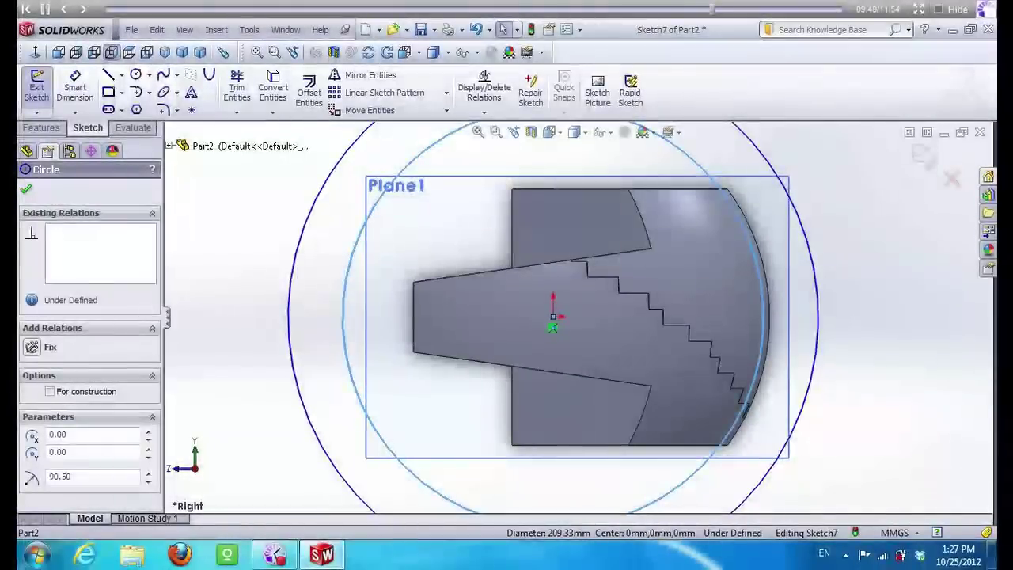
pyautogui.press('Escape')
pyautogui.click(298, 275)
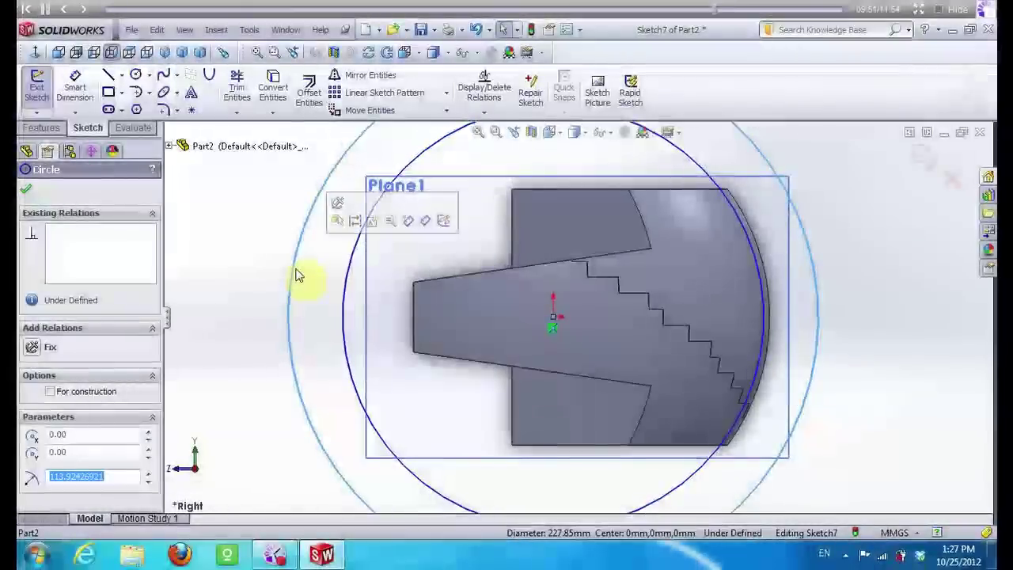
pyautogui.write('120')
pyautogui.press('Return')
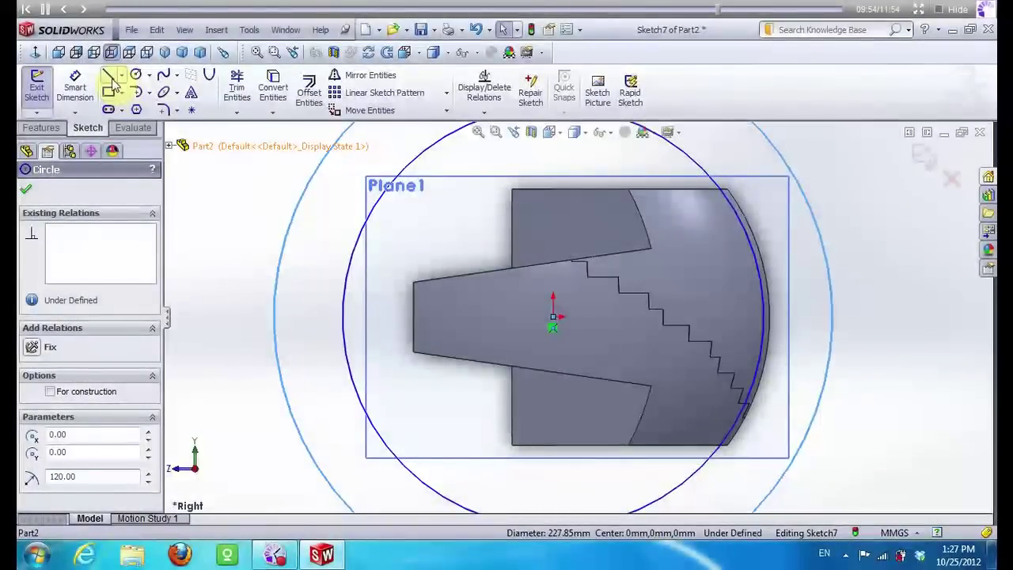
pyautogui.click(108, 76)
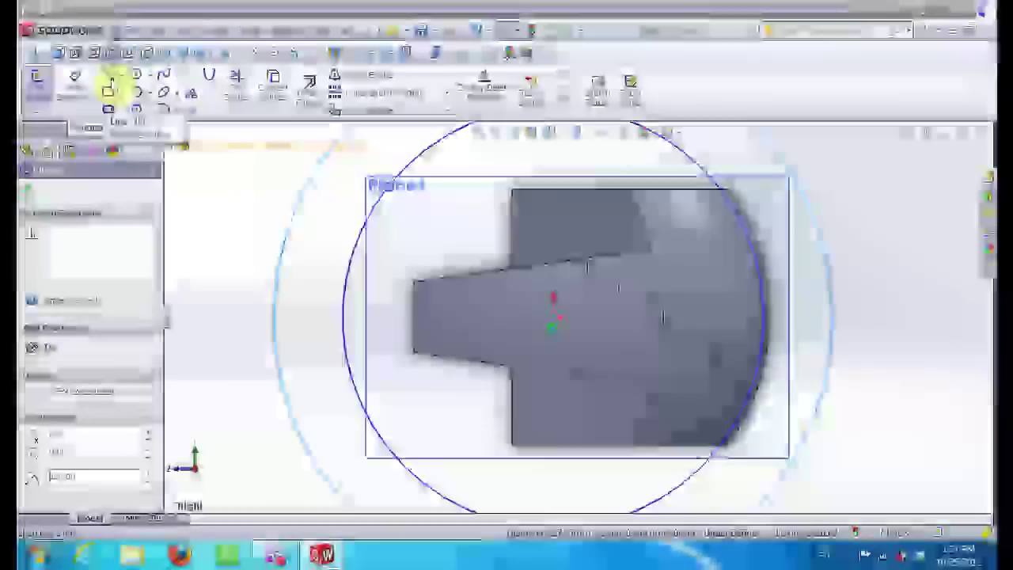
# Draw horizontal lines leftward from the part's top and bottom corners
pyautogui.click(512, 189)
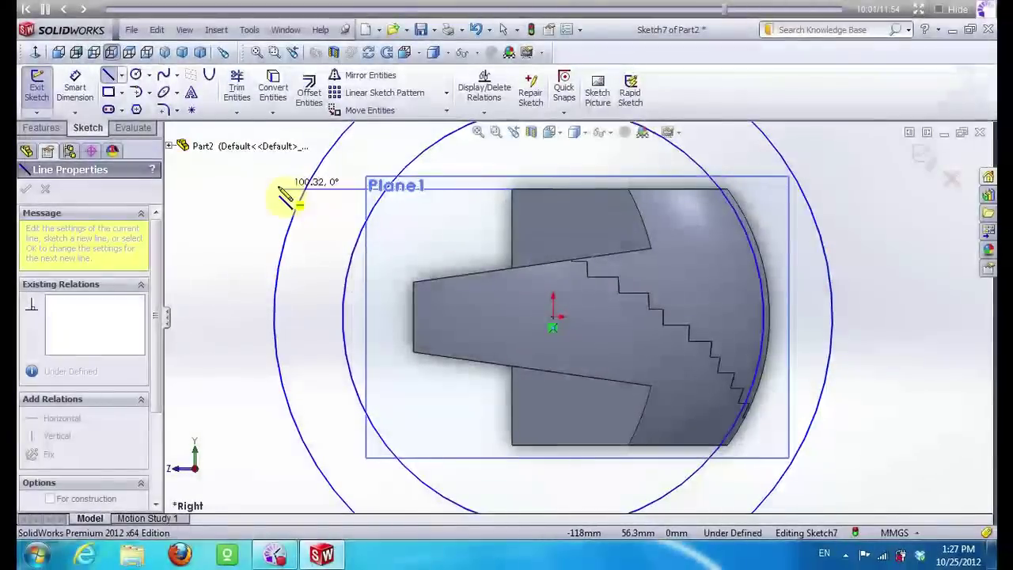
pyautogui.doubleClick(275, 188)
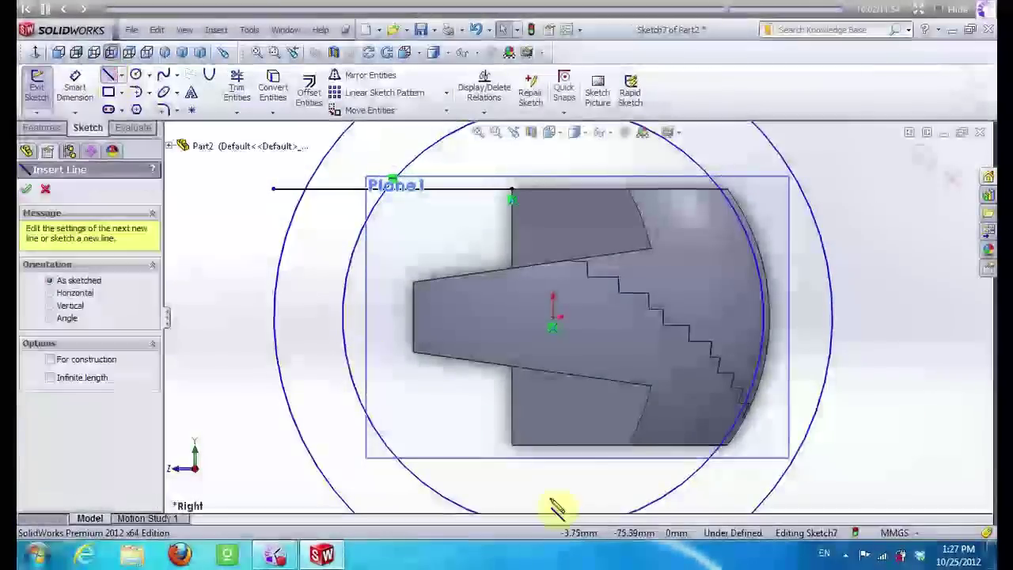
pyautogui.click(513, 445)
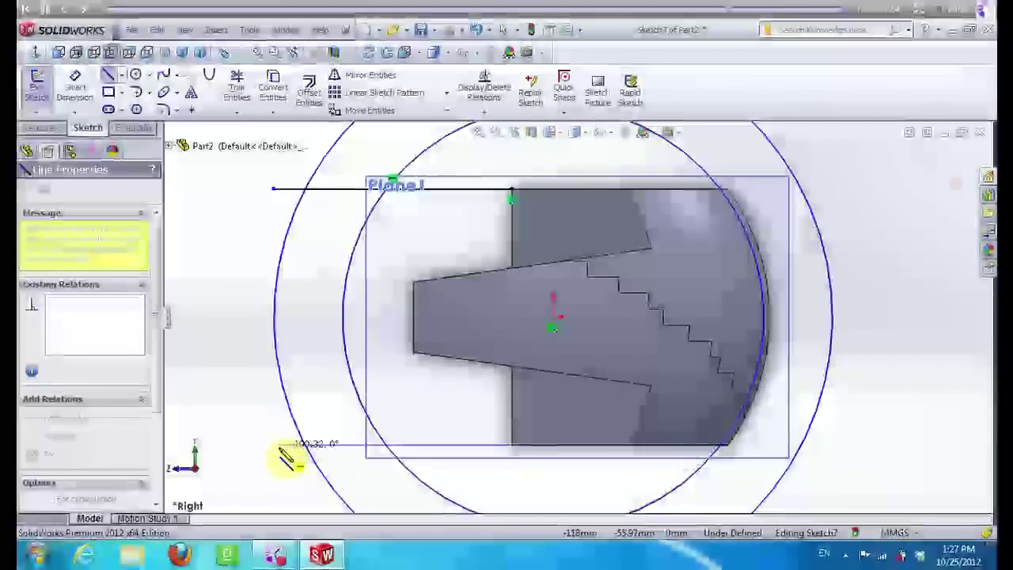
pyautogui.click(279, 449)
pyautogui.press('Escape')
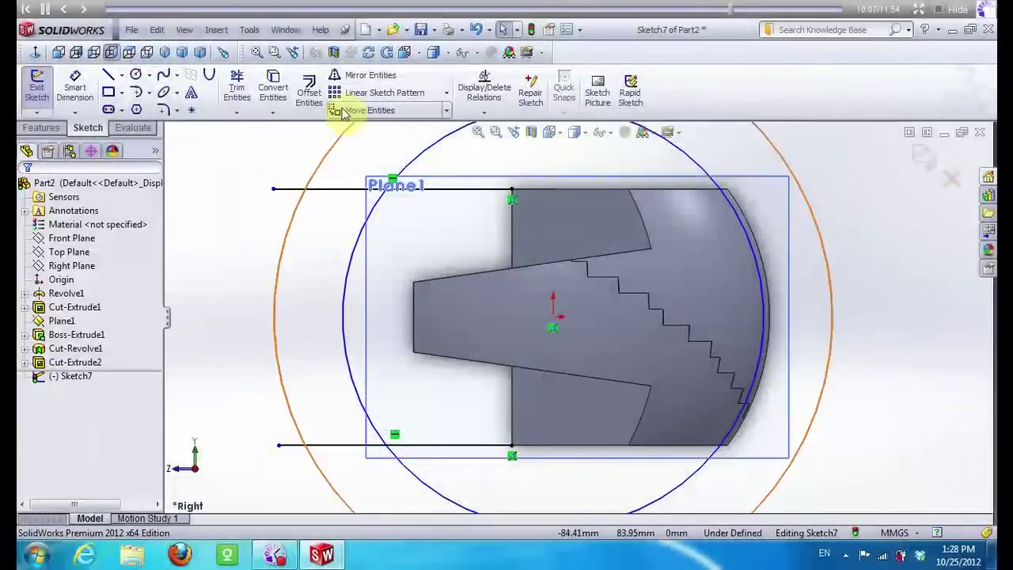
# Power-trim the circles and stray line ends into a closed two-arc band
pyautogui.click(236, 87)
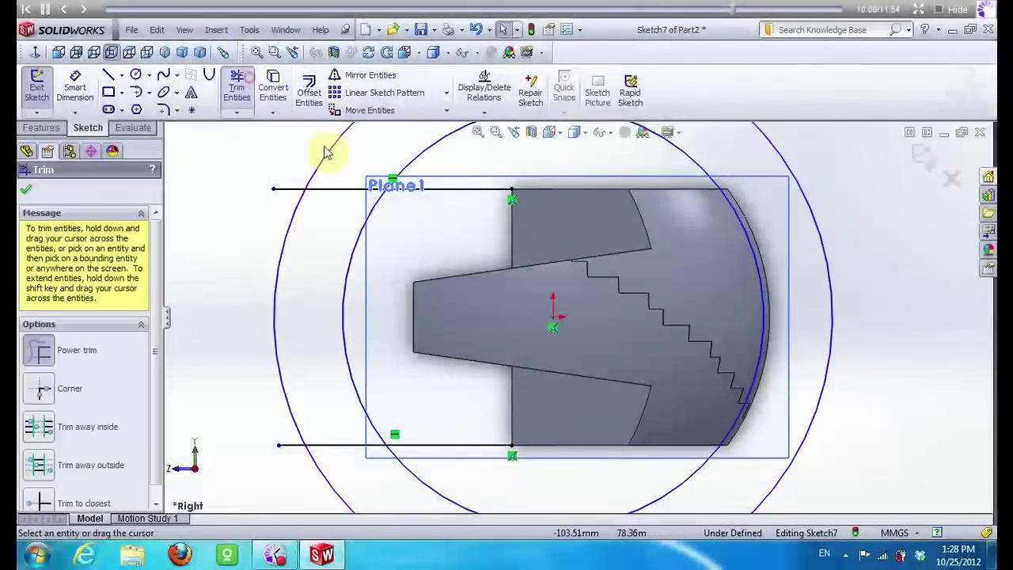
pyautogui.moveTo(466, 324); pyautogui.dragTo(281, 430)
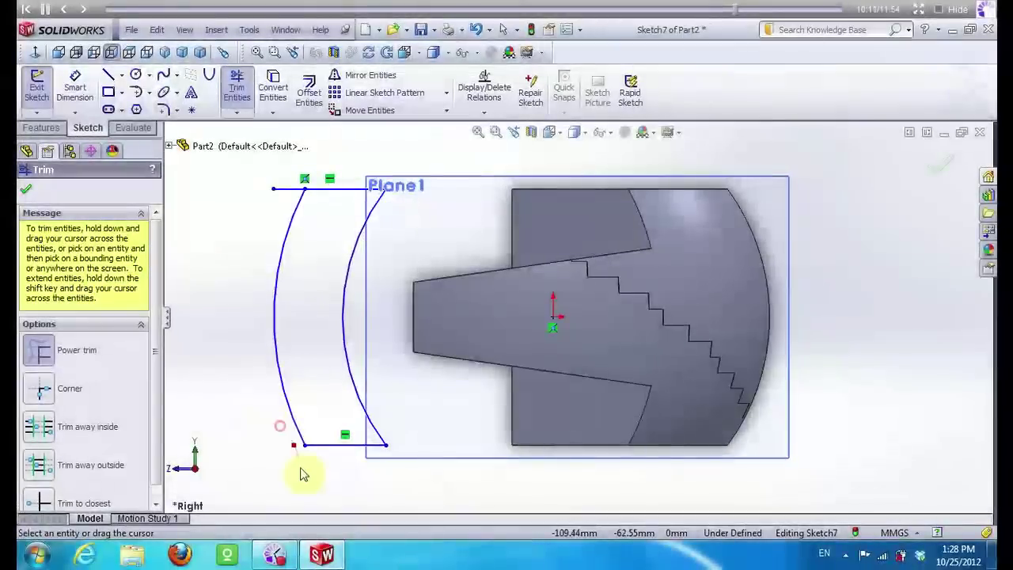
pyautogui.moveTo(257, 174); pyautogui.dragTo(294, 163)
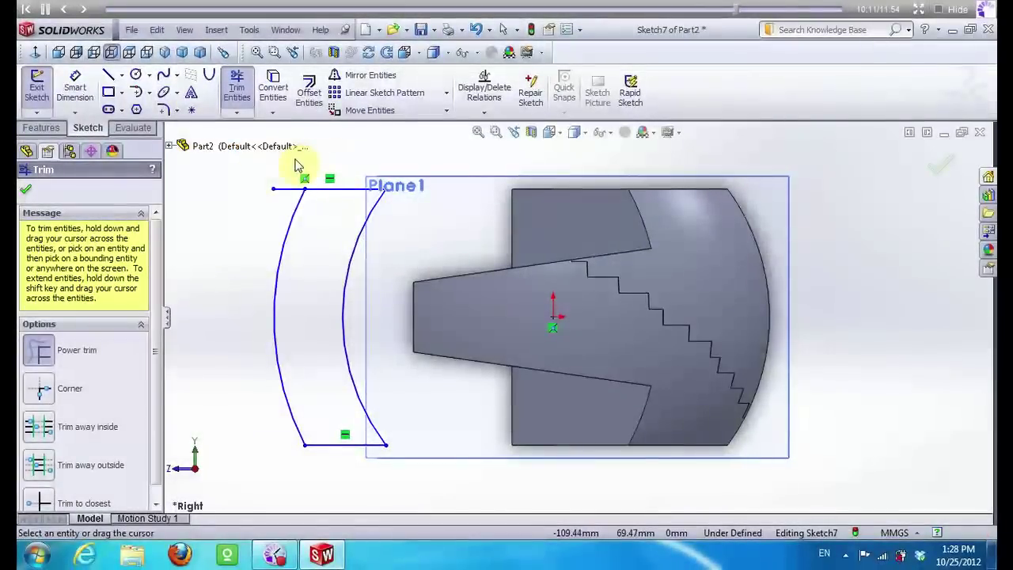
# Draw a vertical line up from the origin past the part, then exit the sketch
pyautogui.click(109, 74)
pyautogui.click(553, 318)
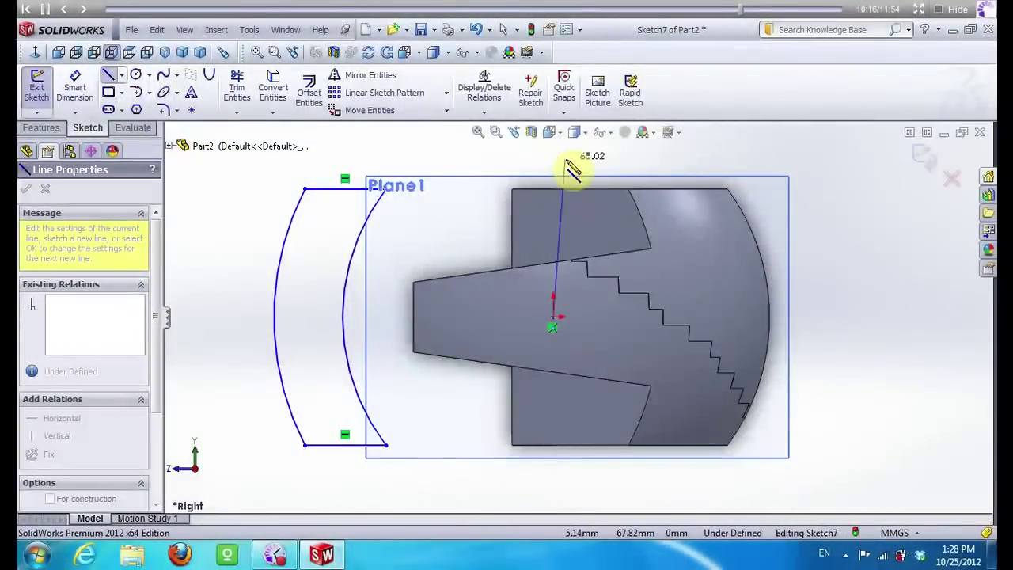
pyautogui.click(552, 155)
pyautogui.press('Escape')
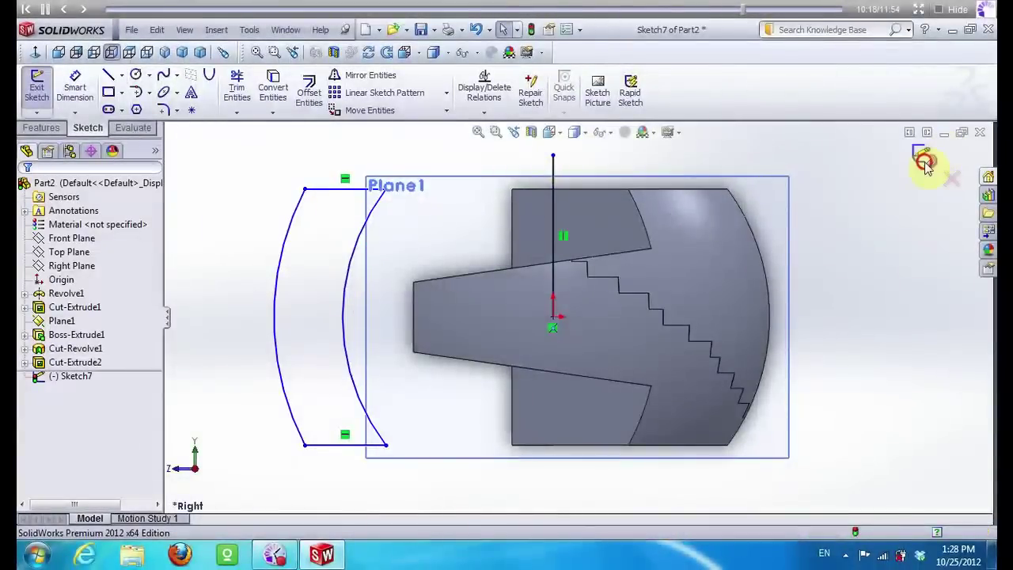
pyautogui.click(924, 163)
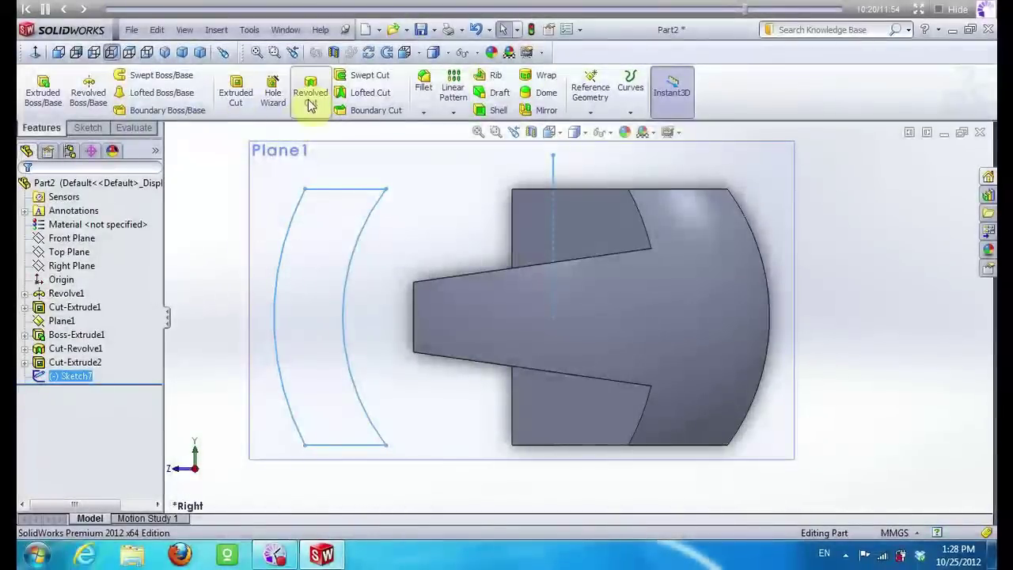
# Revolve-cut the band 90° about vertical Line3, with thin-wall off, and inspect the groove
pyautogui.click(310, 99)
pyautogui.click(30, 357)
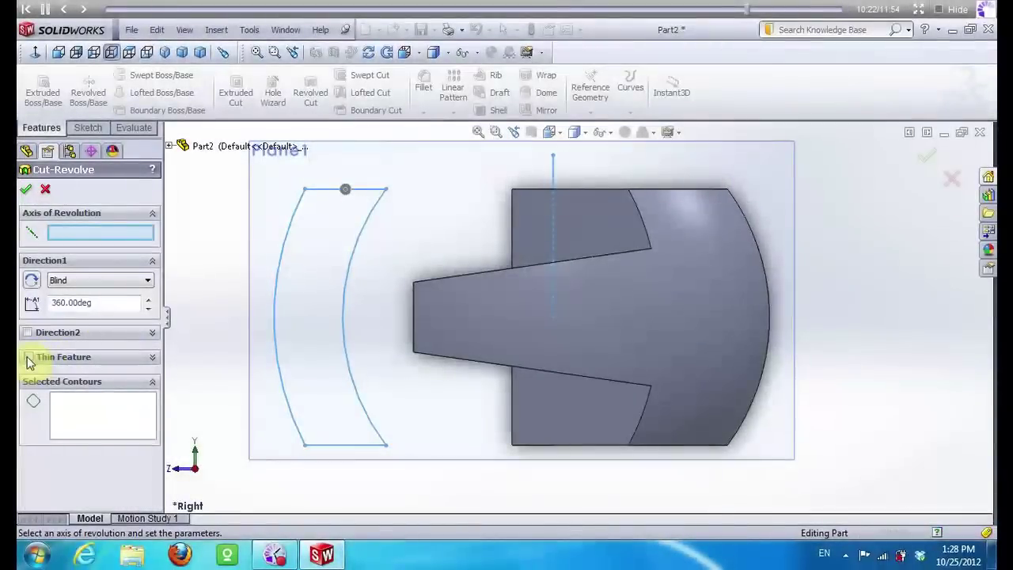
pyautogui.click(321, 317)
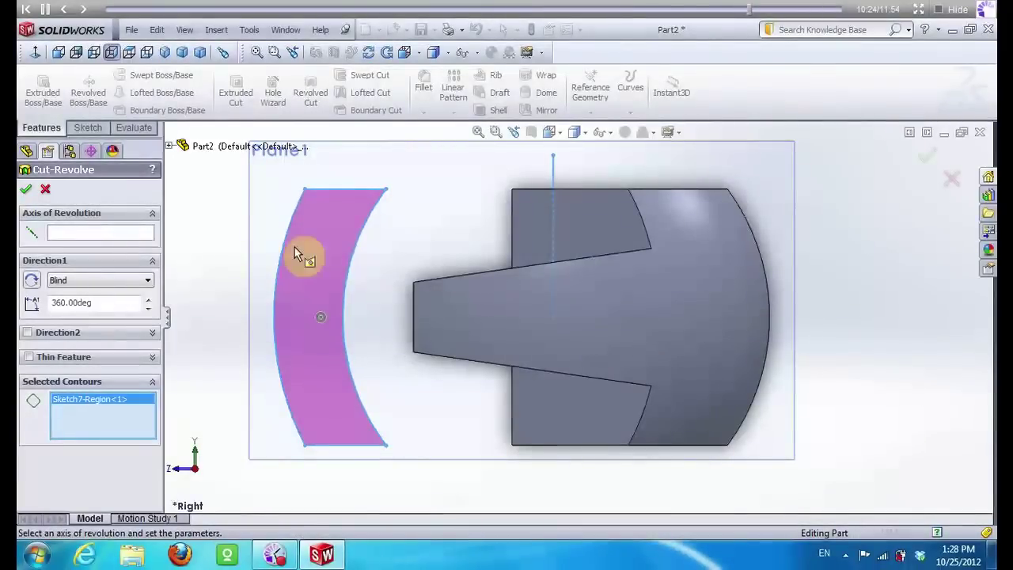
pyautogui.click(133, 233)
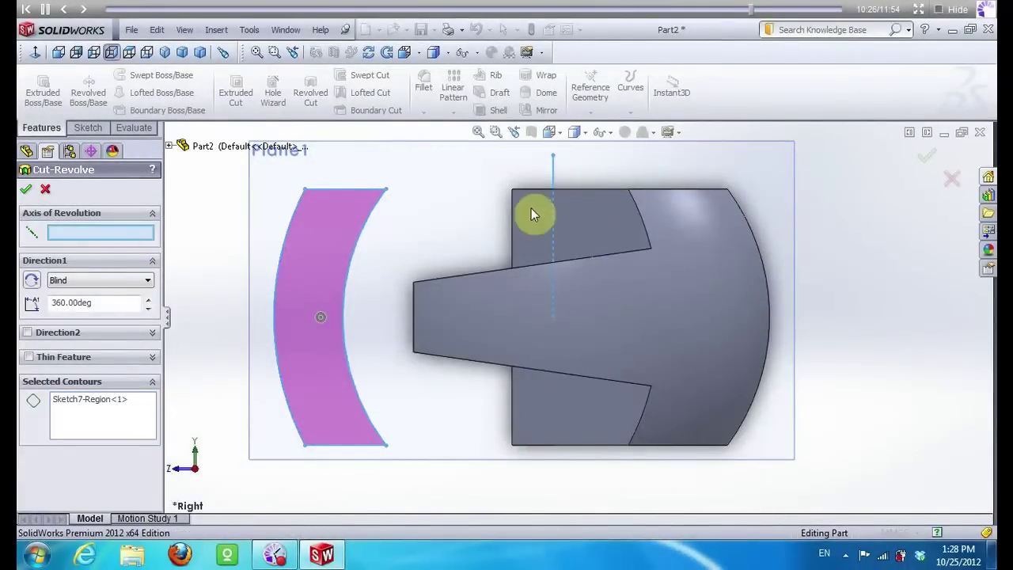
pyautogui.click(554, 175)
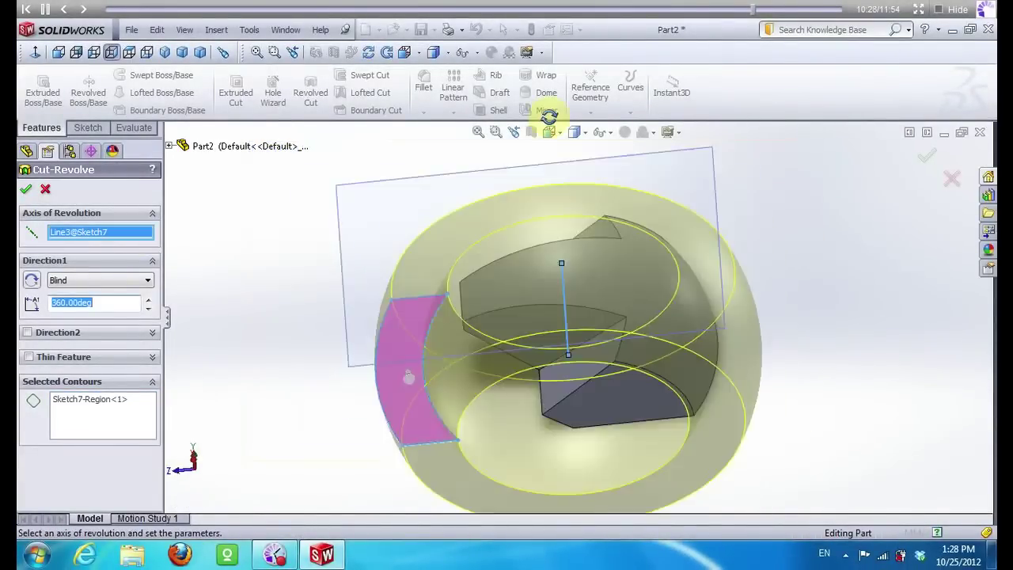
pyautogui.moveTo(511, 274); pyautogui.dragTo(521, 224, button='middle')
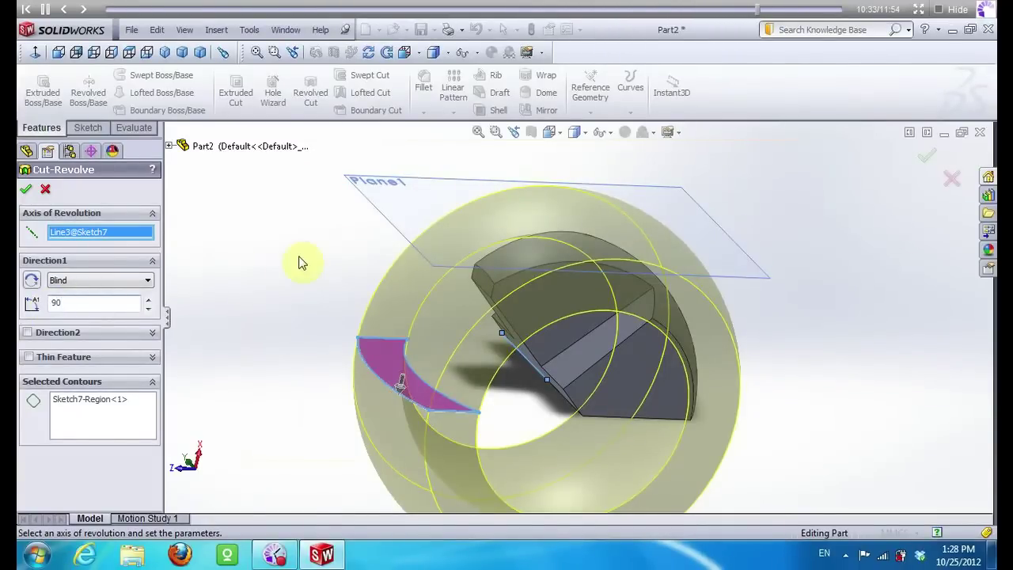
pyautogui.press('Return')
pyautogui.moveTo(310, 264)
pyautogui.mouseDown(button='middle')
pyautogui.moveTo(287, 233)
pyautogui.moveTo(296, 187)
pyautogui.moveTo(276, 195)
pyautogui.mouseUp(button='middle')
pyautogui.click(27, 190)
pyautogui.moveTo(334, 245)
pyautogui.mouseDown(button='middle')
pyautogui.moveTo(369, 294)
pyautogui.moveTo(322, 273)
pyautogui.mouseUp(button='middle')
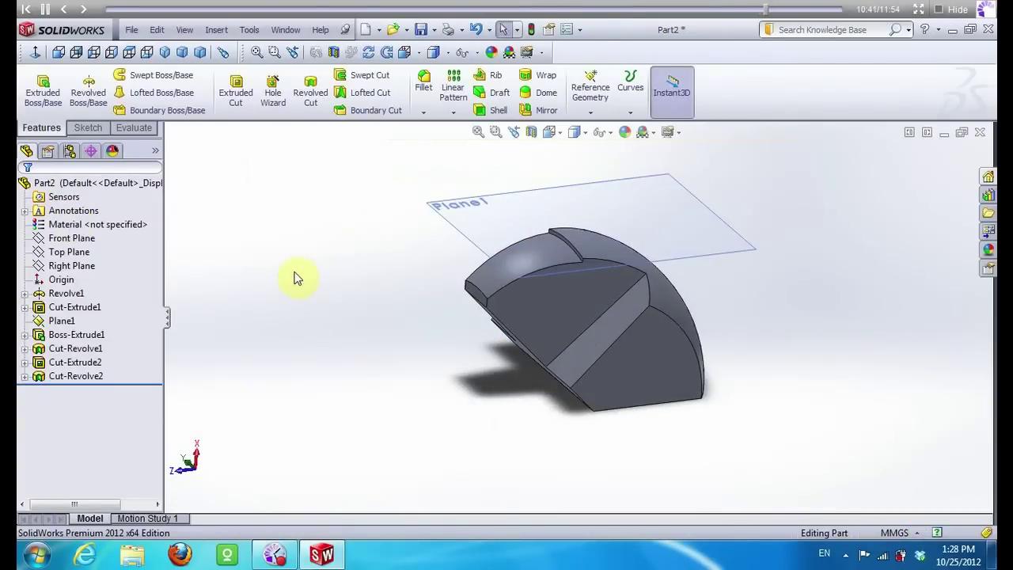
pyautogui.moveTo(323, 275)
pyautogui.mouseDown(button='middle')
pyautogui.moveTo(354, 250)
pyautogui.moveTo(401, 311)
pyautogui.mouseUp(button='middle')
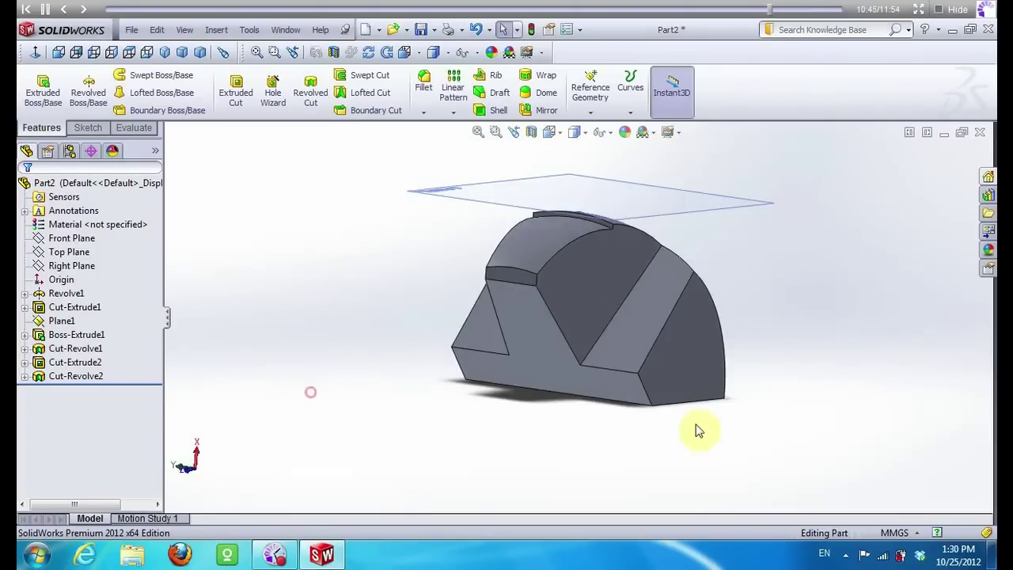
# Start a new sketch on the flat end face and view it normal to the screen
pyautogui.rightClick(678, 376)
pyautogui.click(708, 261)
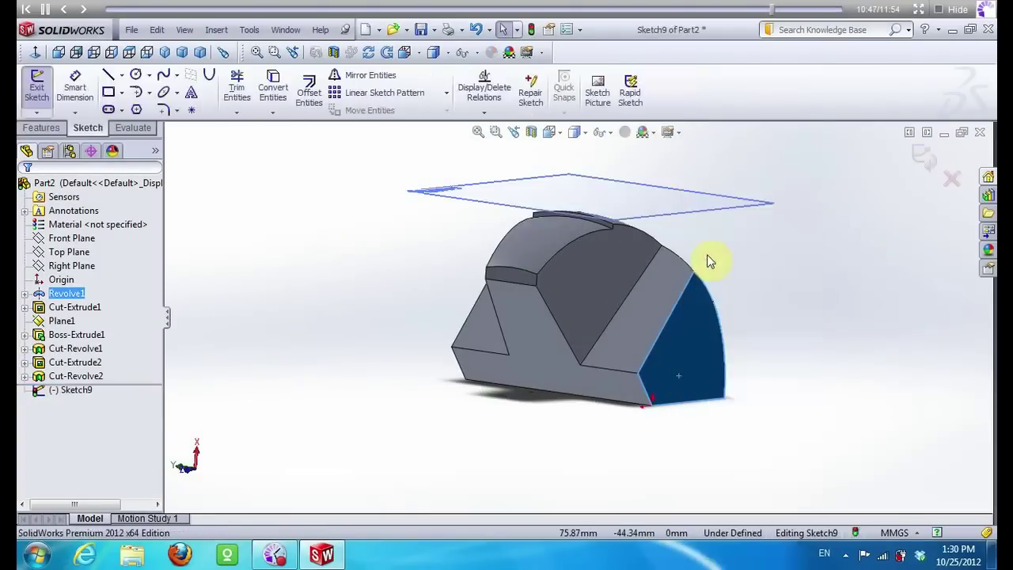
pyautogui.rightClick(703, 349)
pyautogui.rightClick(103, 391)
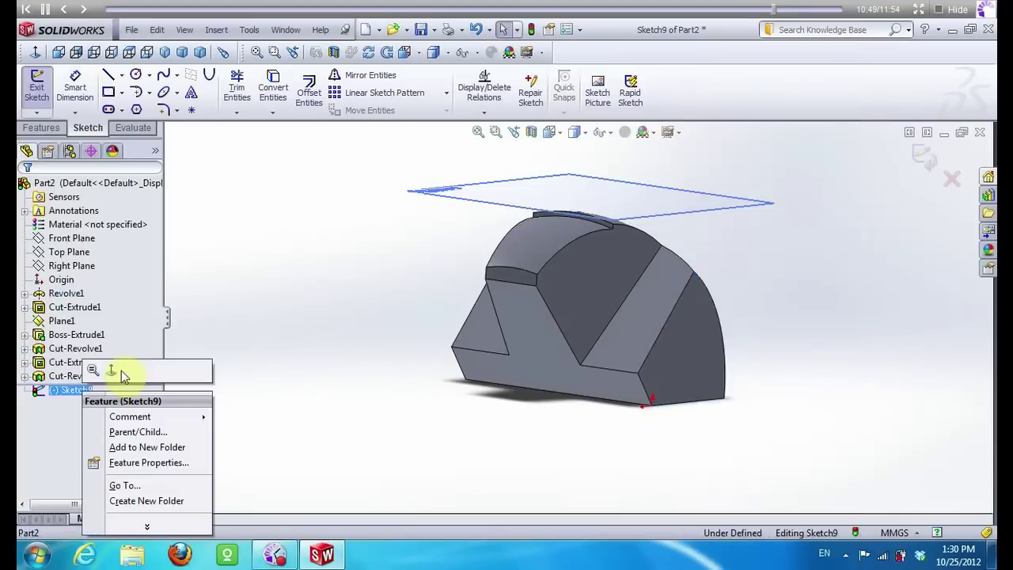
pyautogui.click(119, 372)
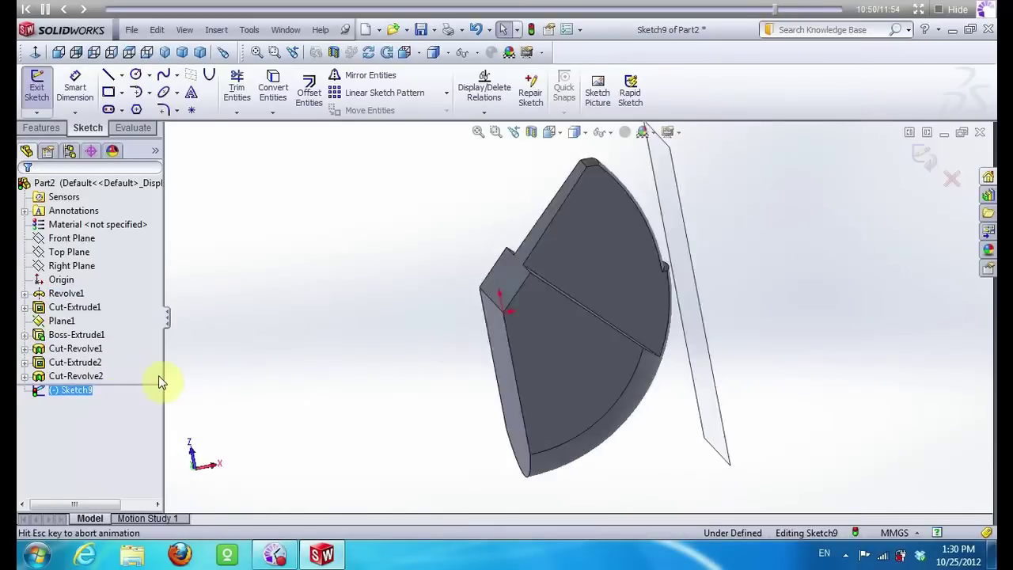
# Sketch a short line from the origin and a circle centred on the part edge
pyautogui.click(109, 75)
pyautogui.click(481, 285)
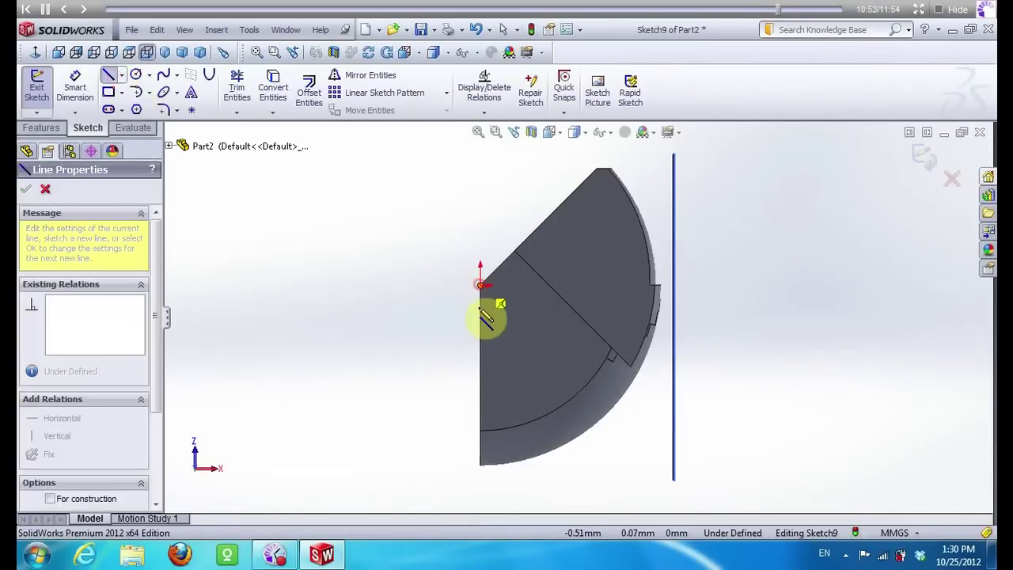
pyautogui.press('Escape')
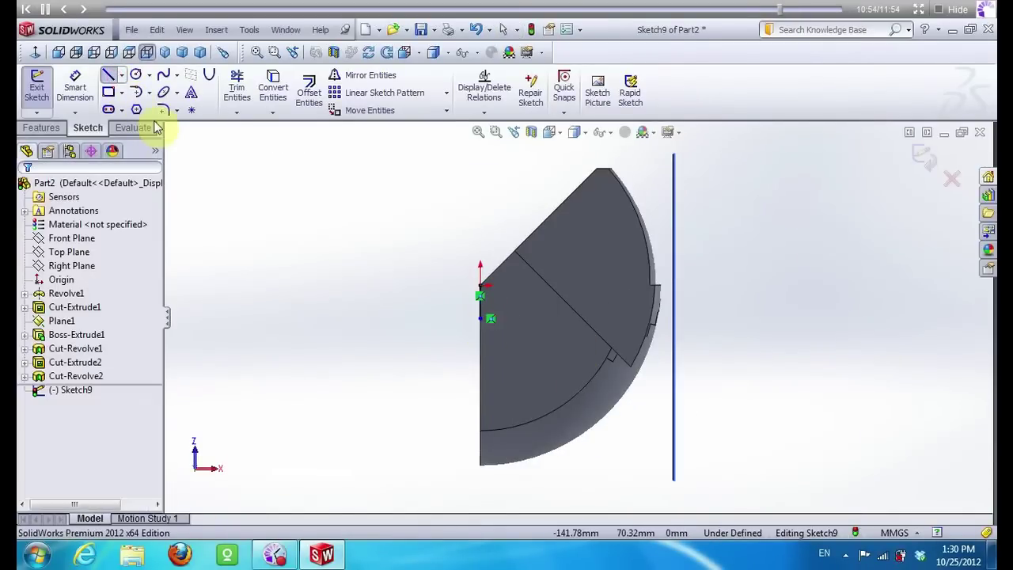
pyautogui.click(137, 74)
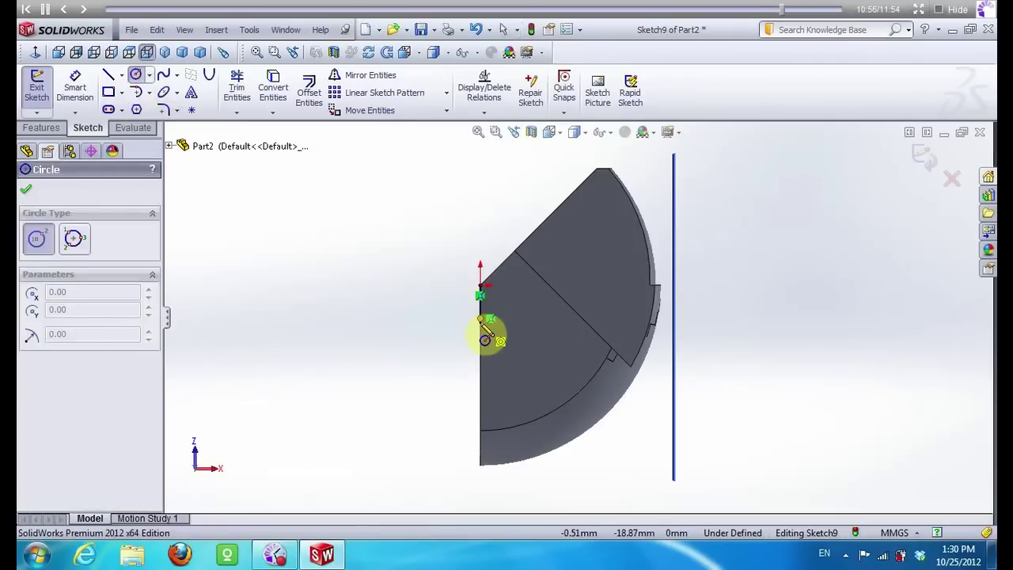
pyautogui.click(481, 320)
pyautogui.click(438, 324)
pyautogui.press('Escape')
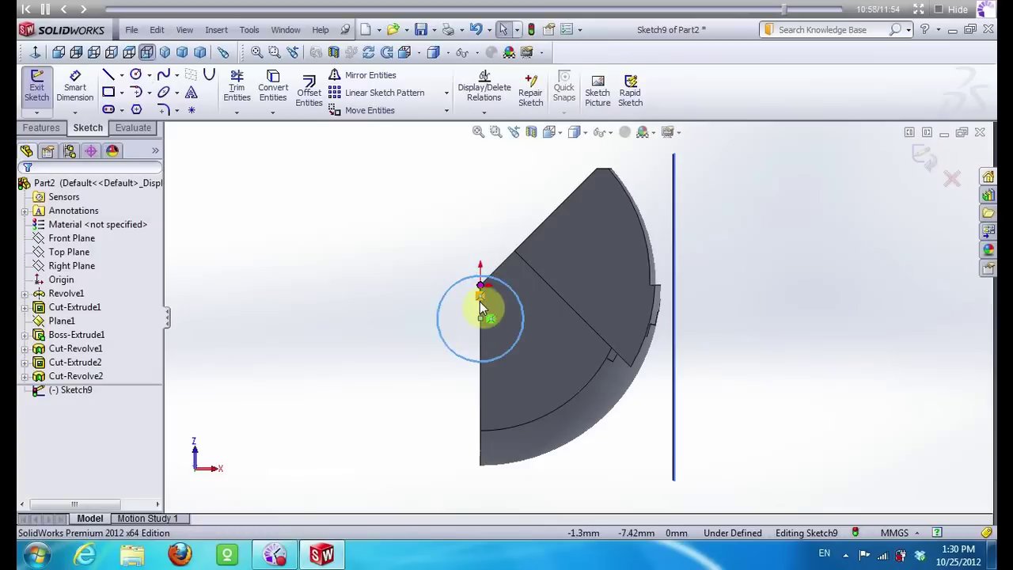
# Set the circle's radius to 25
pyautogui.click(482, 307)
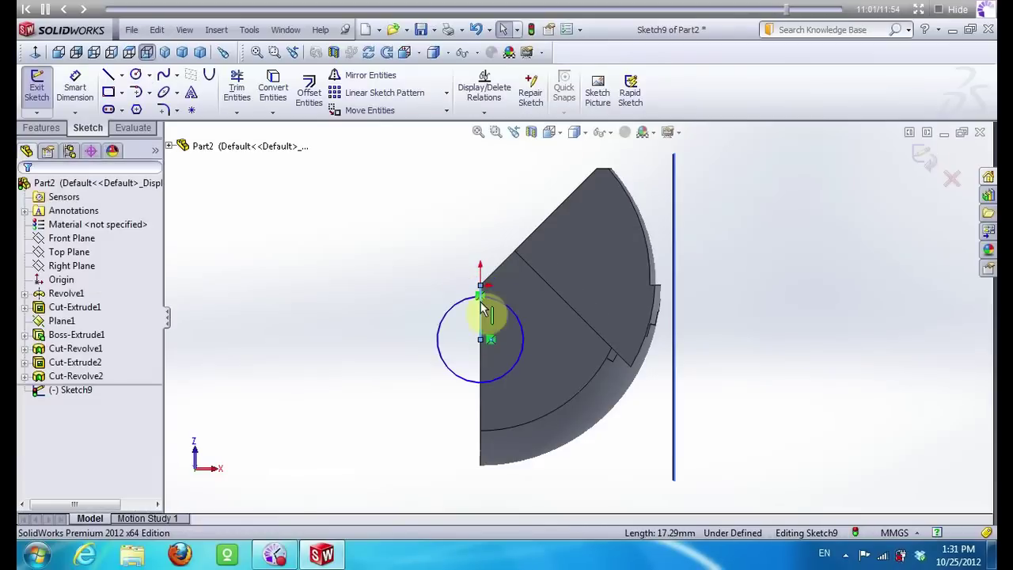
pyautogui.click(469, 305)
pyautogui.write('25')
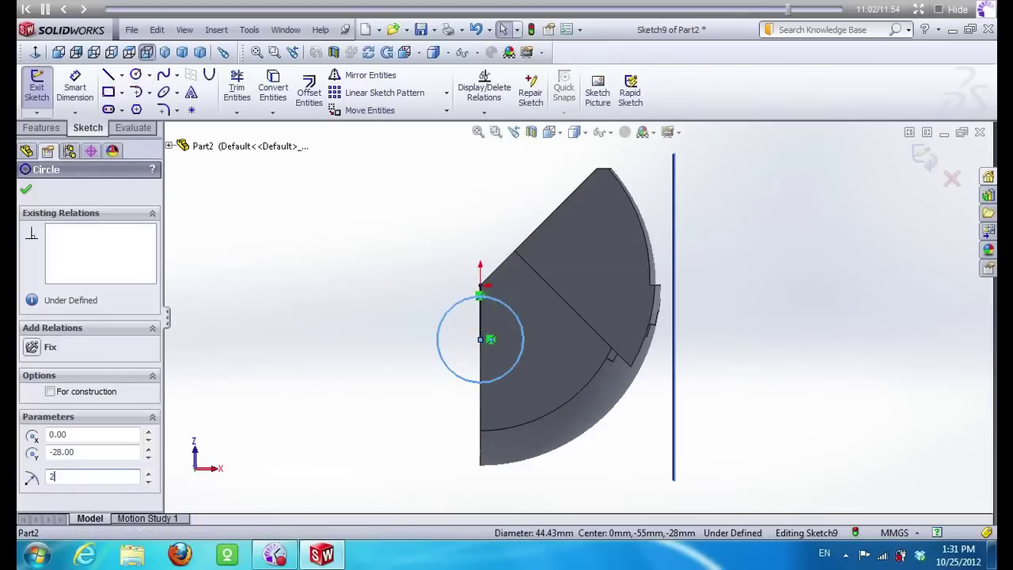
pyautogui.press('Return')
pyautogui.press('Escape')
pyautogui.click(485, 315)
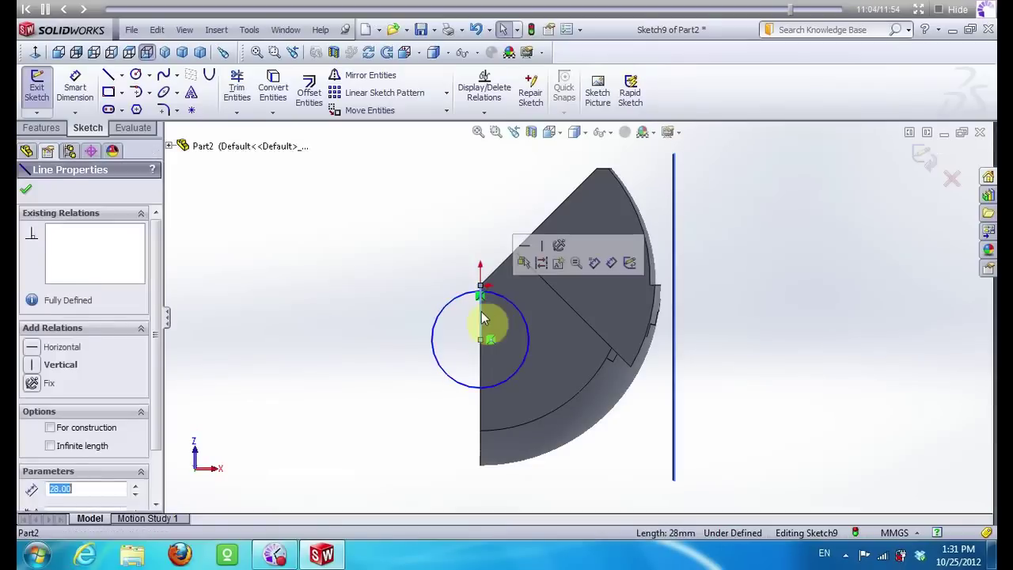
pyautogui.click(331, 145)
pyautogui.click(91, 127)
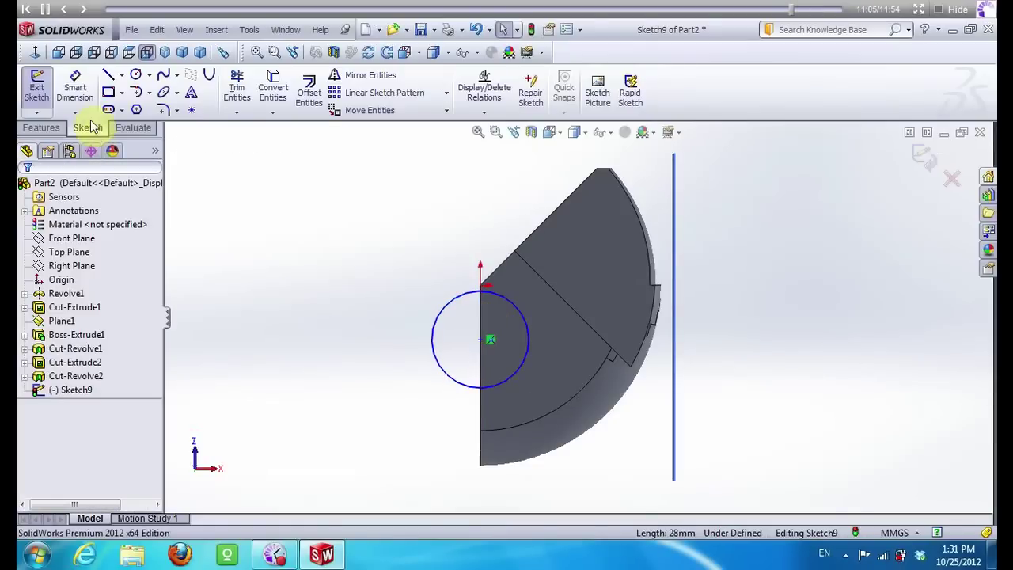
# Cut the circle Through All to create Cut-Extrude4
pyautogui.click(41, 127)
pyautogui.click(236, 95)
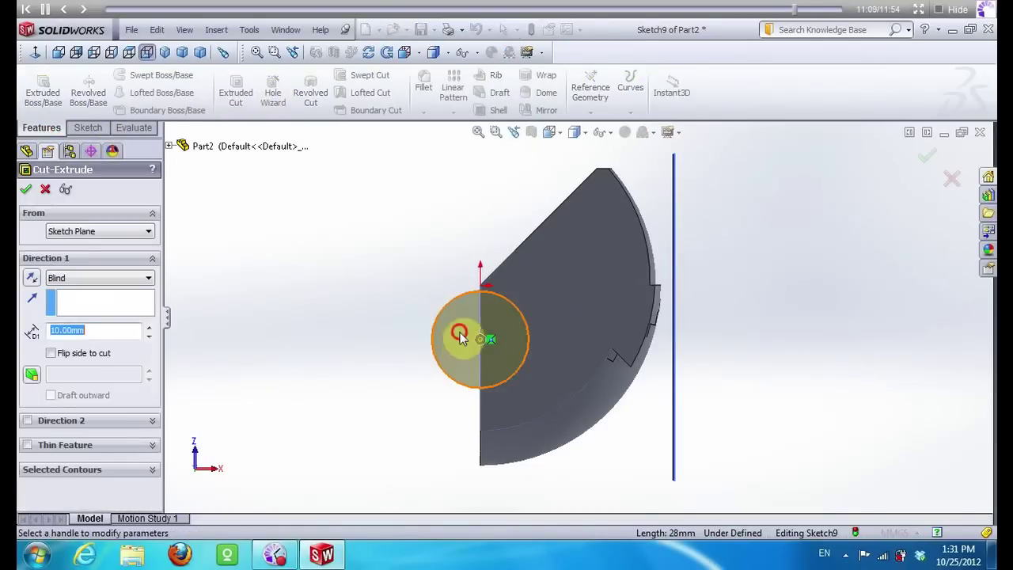
pyautogui.click(86, 278)
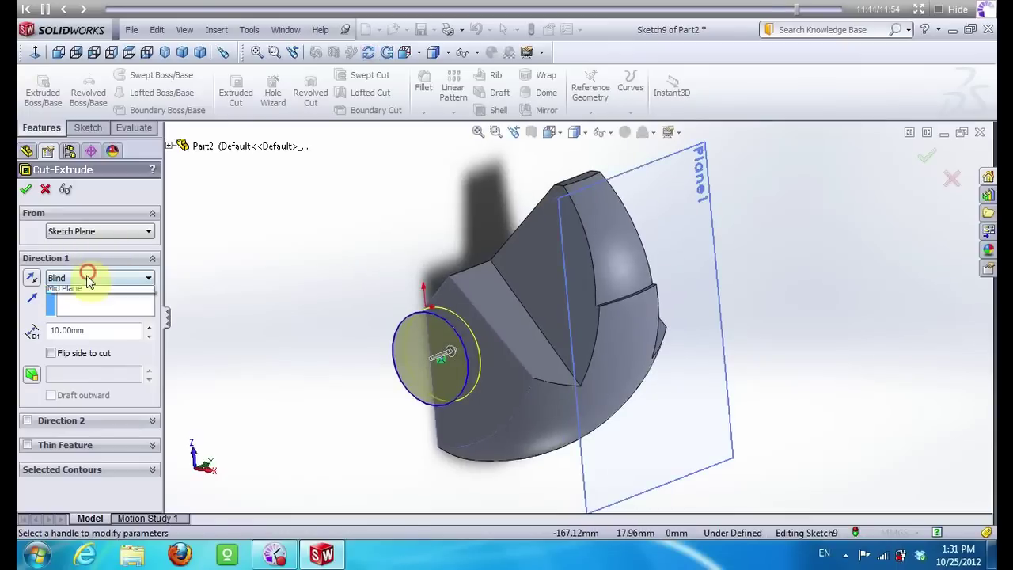
pyautogui.click(79, 295)
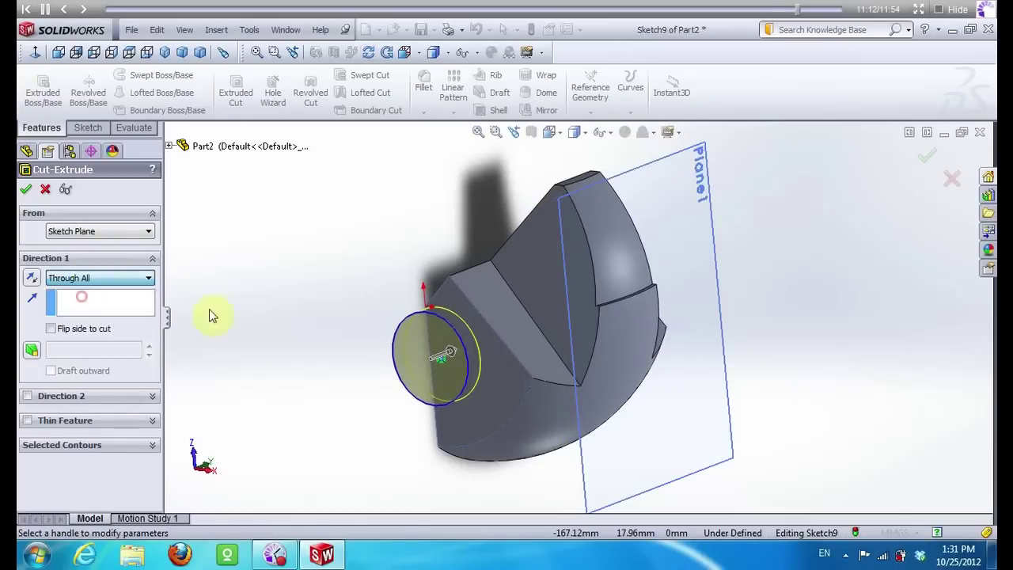
pyautogui.click(26, 189)
pyautogui.moveTo(293, 221)
pyautogui.mouseDown(button='middle')
pyautogui.moveTo(314, 279)
pyautogui.moveTo(192, 253)
pyautogui.moveTo(296, 159)
pyautogui.moveTo(282, 182)
pyautogui.moveTo(320, 197)
pyautogui.moveTo(518, 133)
pyautogui.mouseUp(button='middle')
# Start a 2 mm Shell and remove the top, step, front and curved top faces
pyautogui.click(494, 110)
pyautogui.click(531, 268)
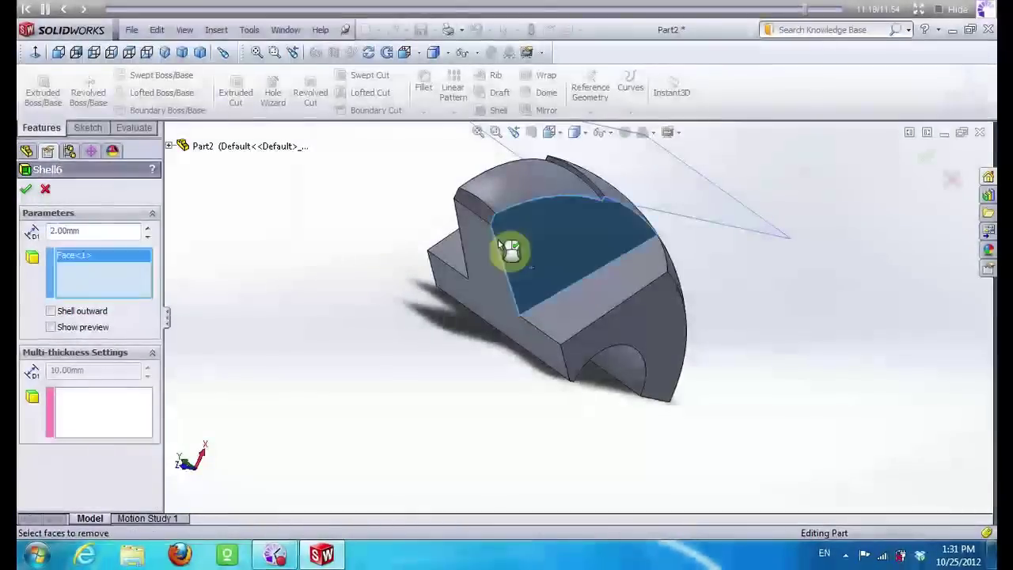
pyautogui.click(485, 212)
pyautogui.click(478, 239)
pyautogui.click(584, 311)
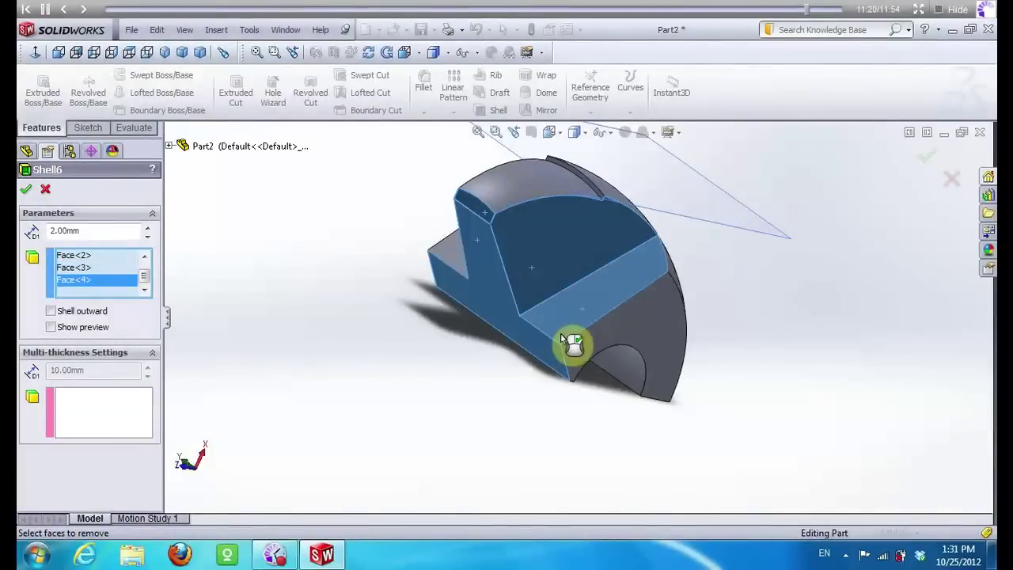
pyautogui.moveTo(418, 312); pyautogui.dragTo(497, 373, button='middle')
pyautogui.click(594, 250)
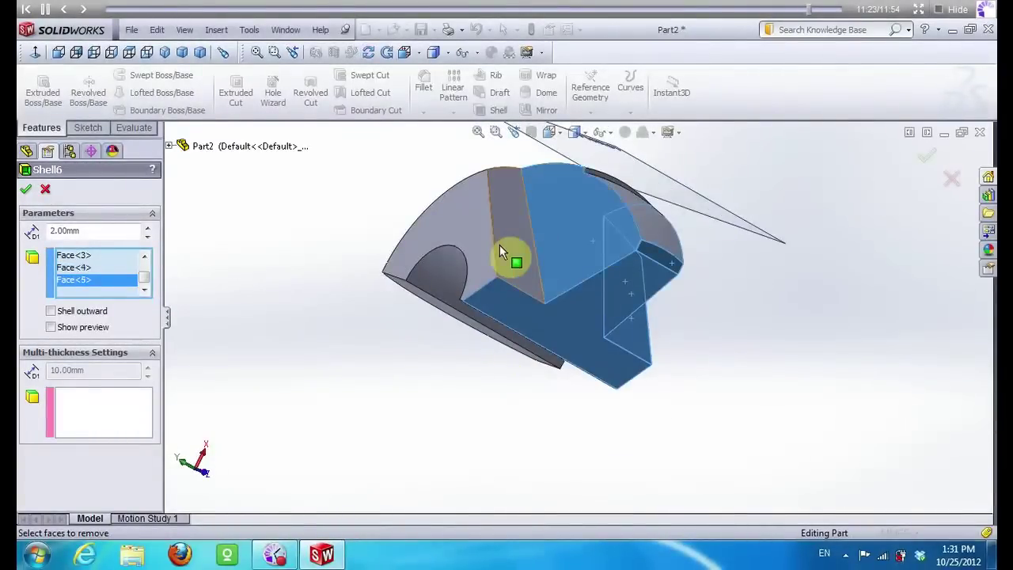
pyautogui.click(504, 244)
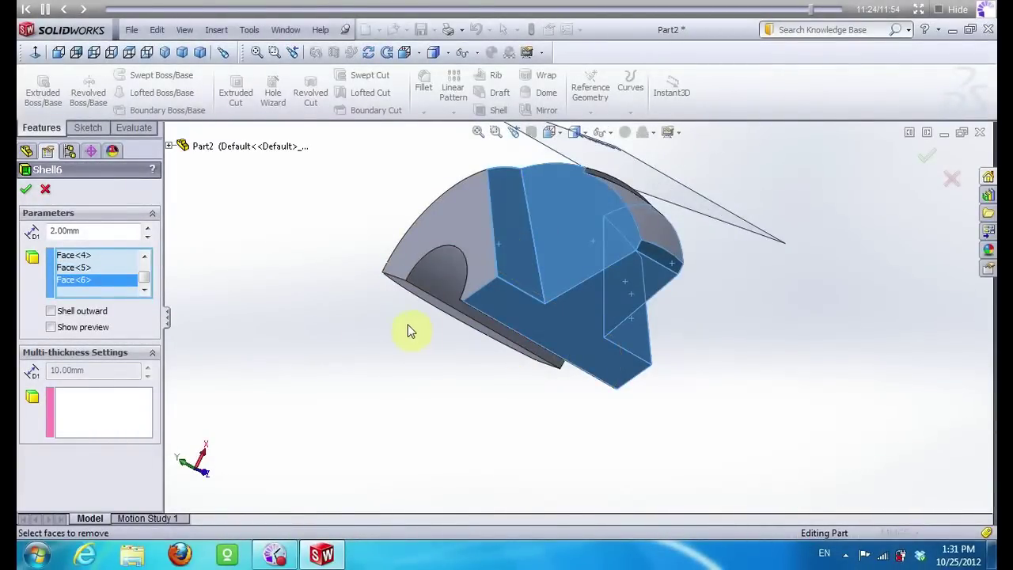
# Remove two more faces on the far side and apply the 2 mm shell
pyautogui.moveTo(408, 324); pyautogui.dragTo(567, 301, button='middle')
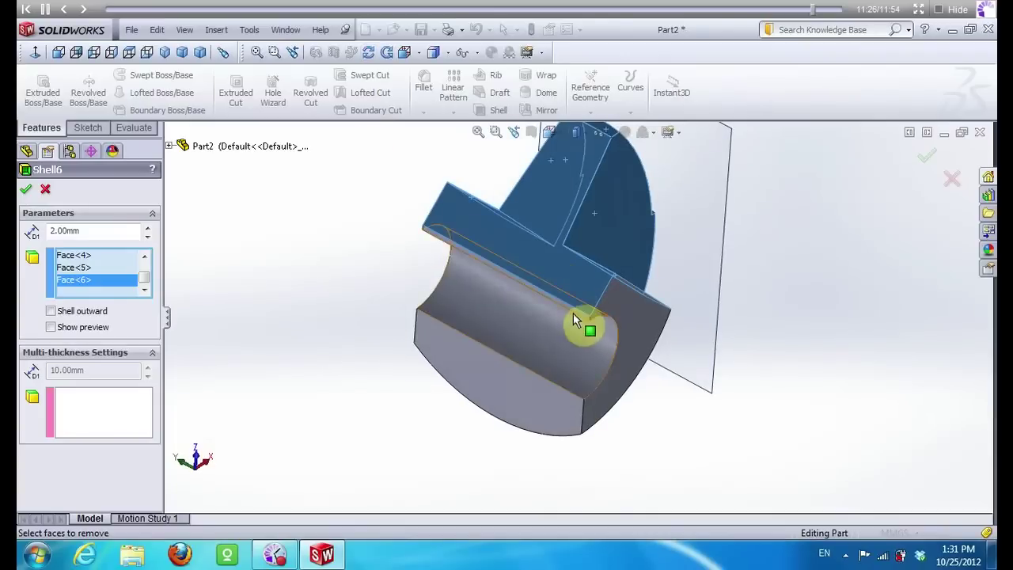
pyautogui.click(574, 315)
pyautogui.click(583, 344)
pyautogui.moveTo(350, 259); pyautogui.dragTo(304, 336, button='middle')
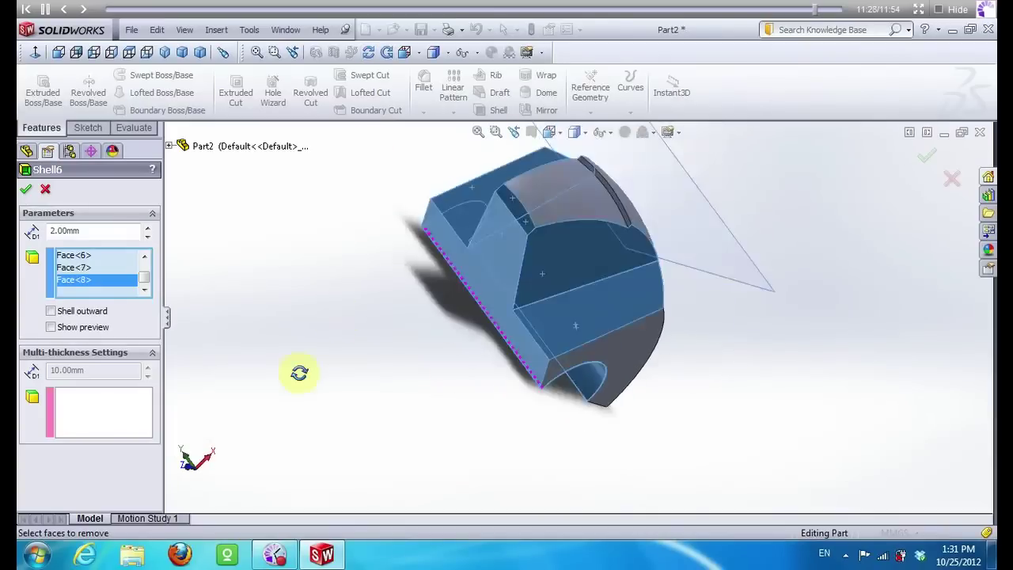
pyautogui.click(23, 191)
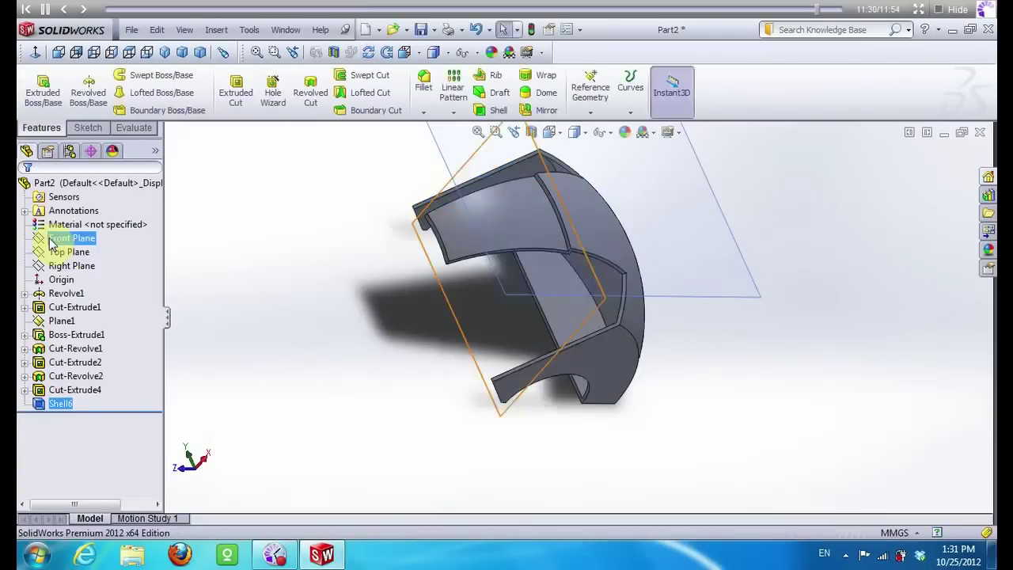
pyautogui.moveTo(357, 243)
pyautogui.mouseDown(button='middle')
pyautogui.moveTo(346, 264)
pyautogui.moveTo(312, 124)
pyautogui.moveTo(378, 114)
pyautogui.moveTo(304, 122)
pyautogui.moveTo(301, 140)
pyautogui.mouseUp(button='middle')
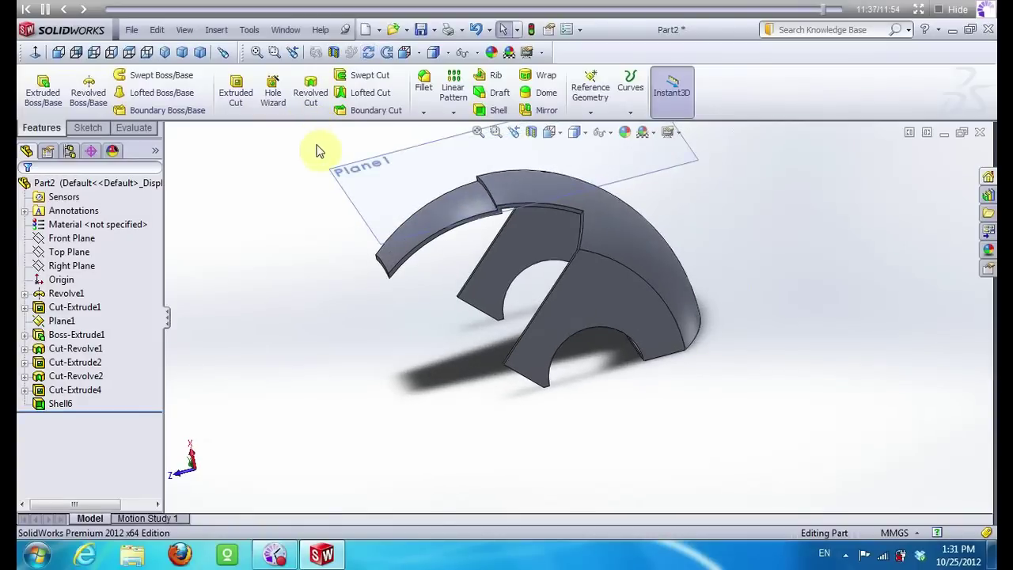
# Save the shelled part and hide Plane1
pyautogui.click(132, 31)
pyautogui.click(150, 132)
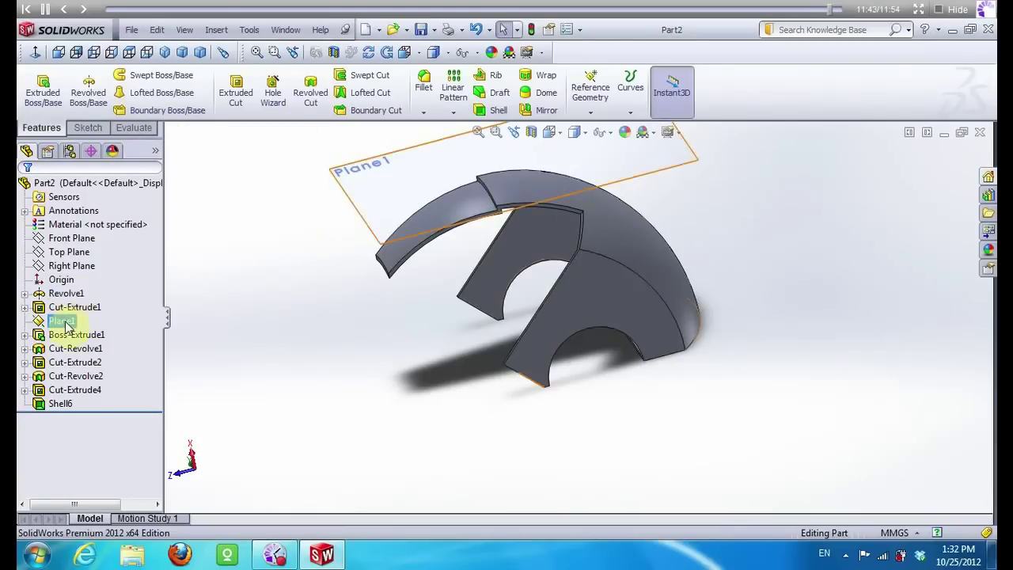
pyautogui.rightClick(65, 319)
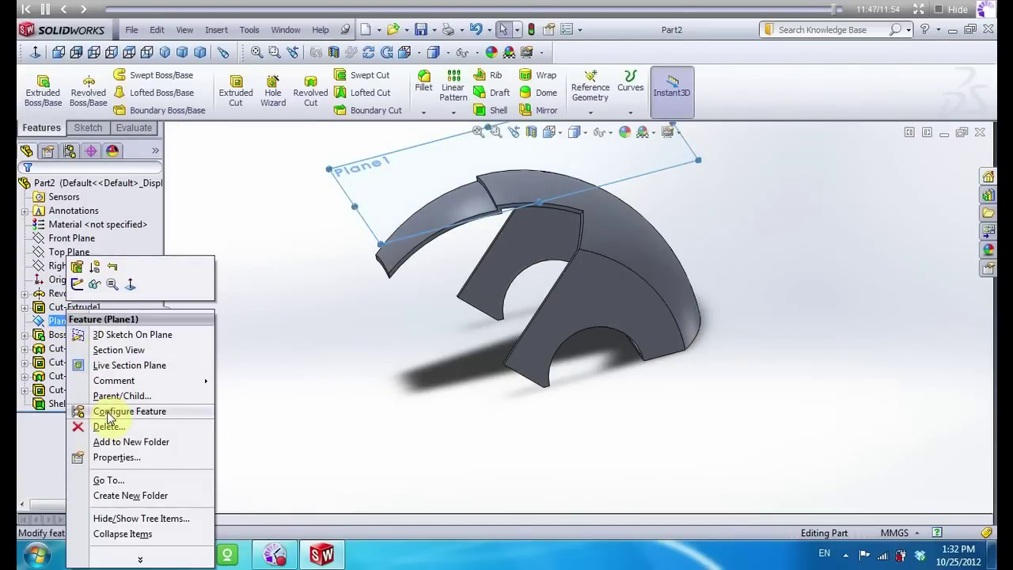
pyautogui.click(94, 283)
pyautogui.moveTo(219, 317)
pyautogui.mouseDown(button='middle')
pyautogui.moveTo(373, 341)
pyautogui.moveTo(353, 377)
pyautogui.mouseUp(button='middle')
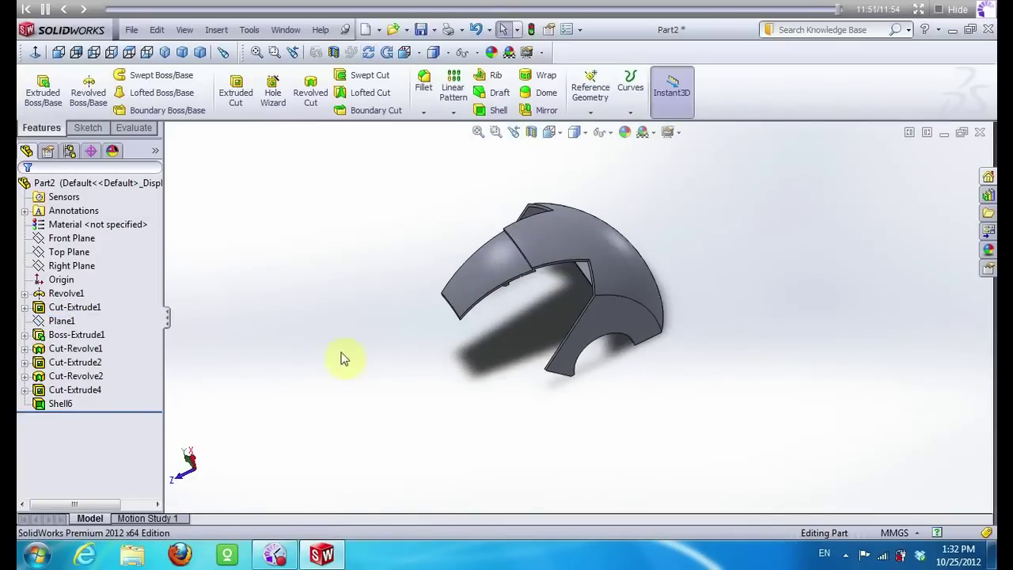
pyautogui.click(127, 32)
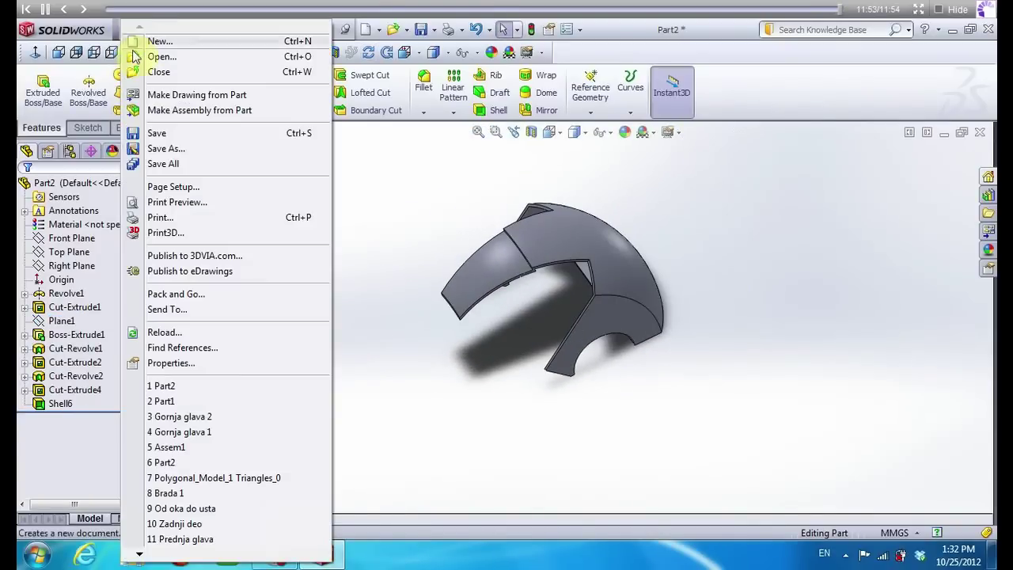
# Save the part again, then create a new part with a sketch on the Top Plane
pyautogui.click(157, 133)
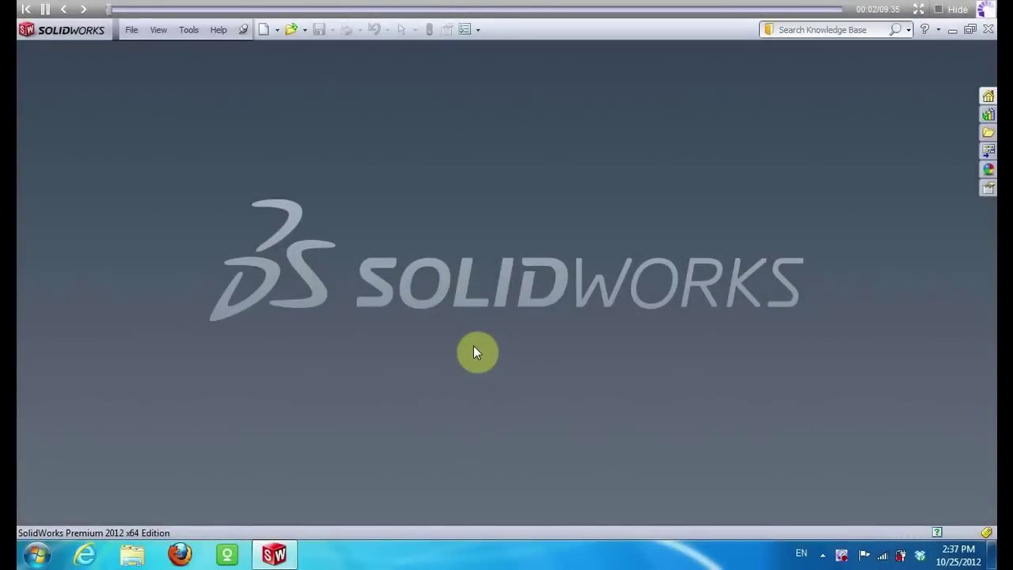
pyautogui.click(264, 32)
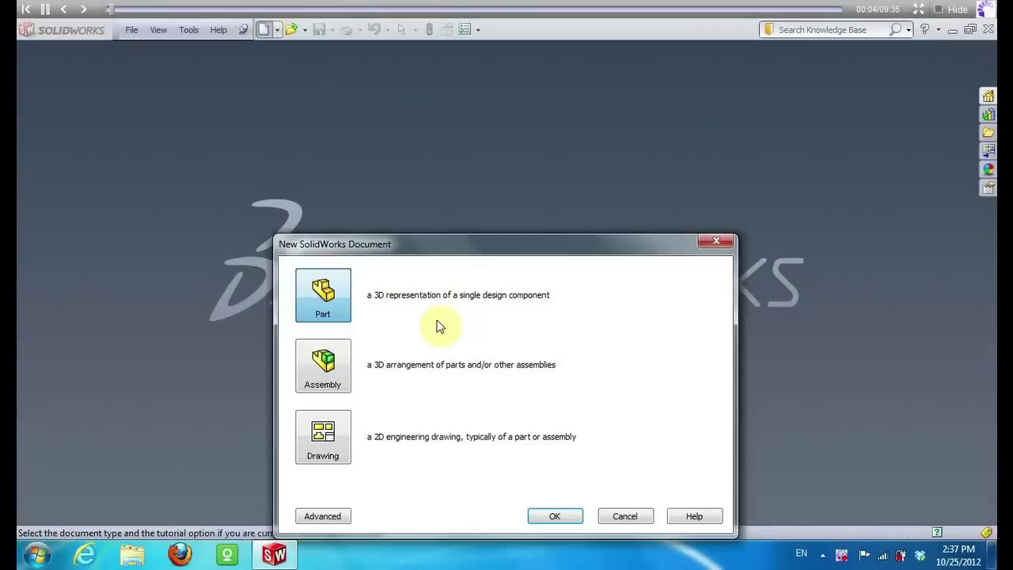
pyautogui.click(568, 515)
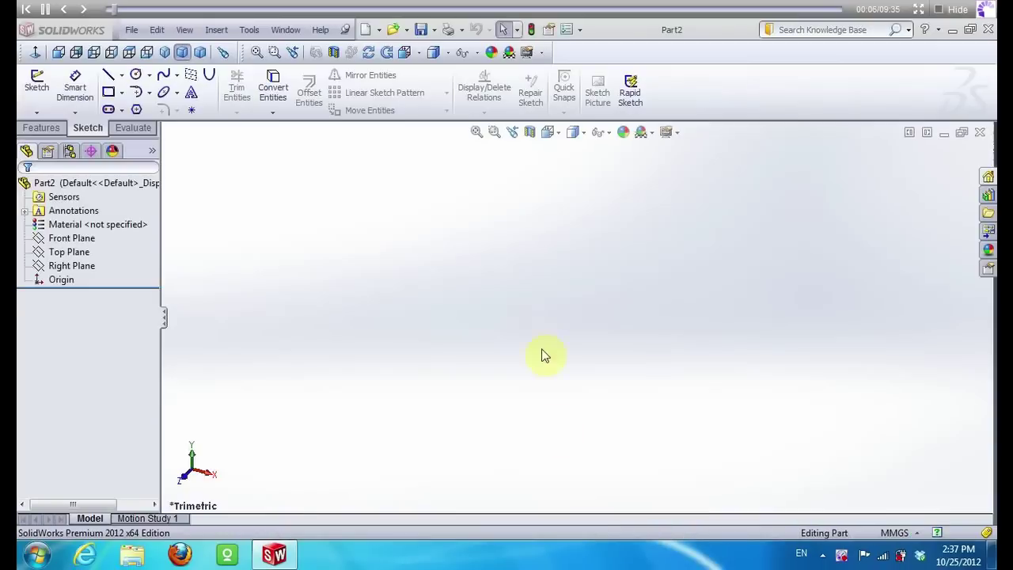
pyautogui.click(37, 82)
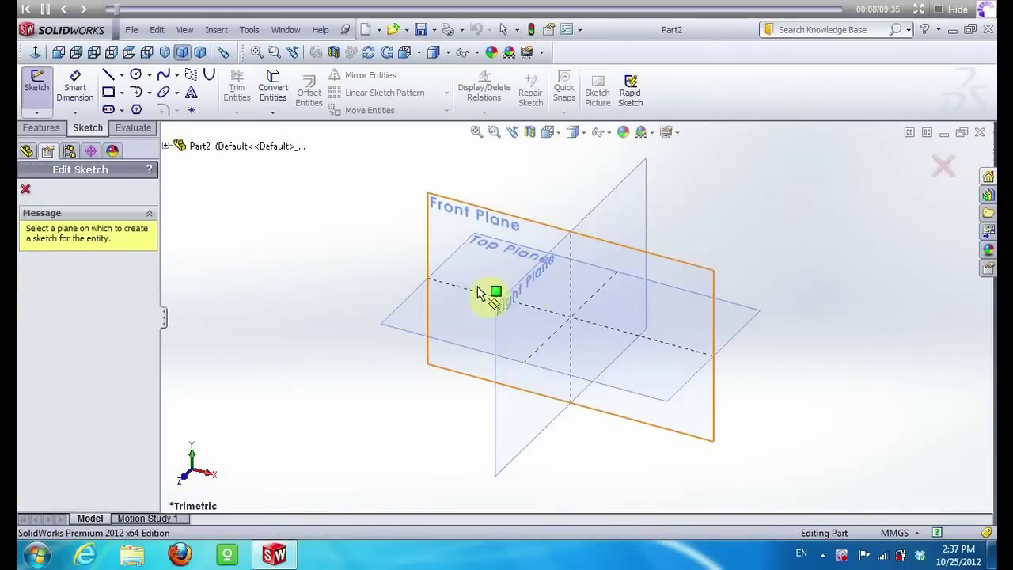
pyautogui.click(434, 318)
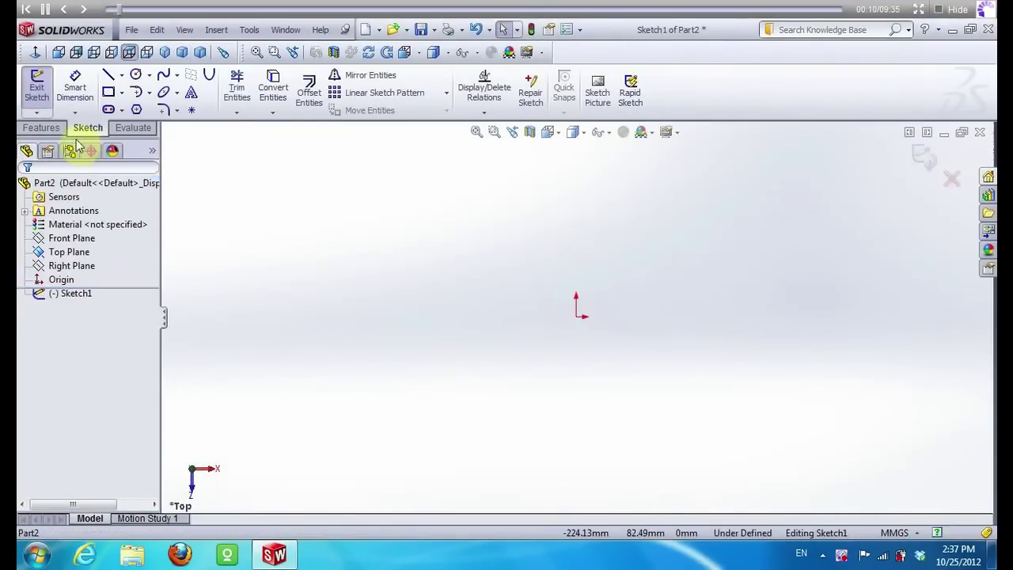
# Draw a horizontal line left from the origin and a 55-long vertical line upward
pyautogui.click(108, 74)
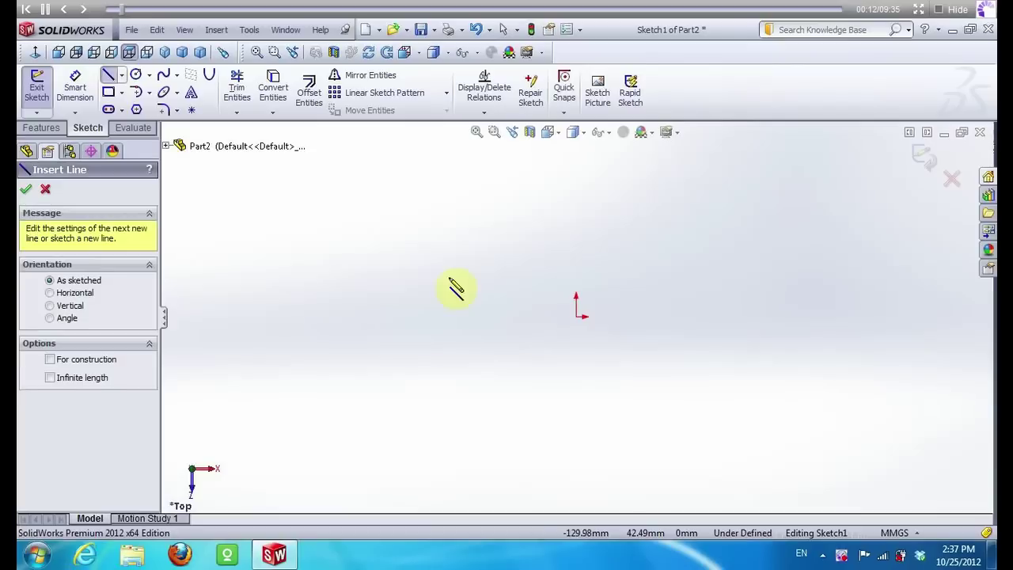
pyautogui.moveTo(578, 316); pyautogui.dragTo(434, 317)
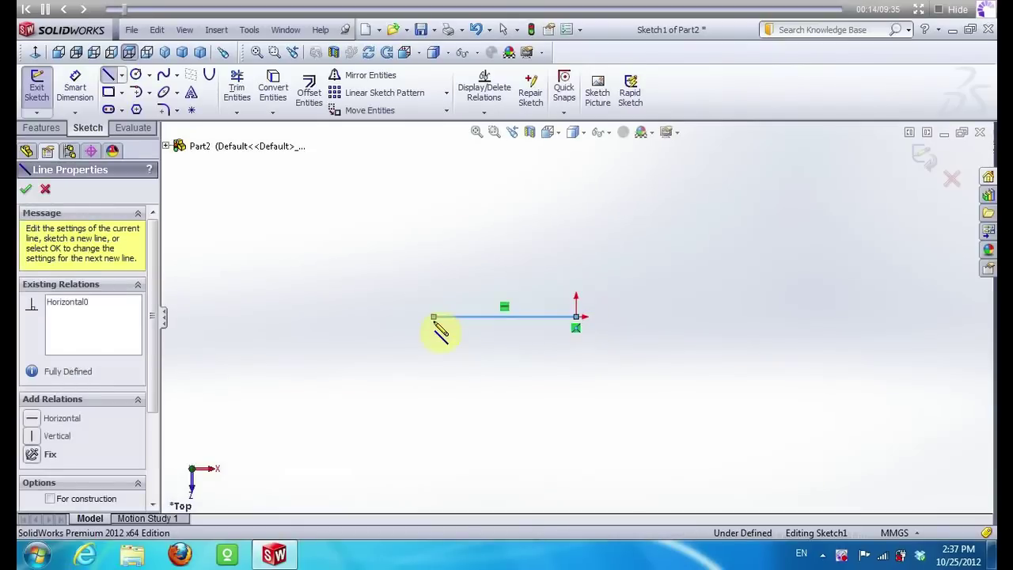
pyautogui.press('Escape')
pyautogui.click(113, 75)
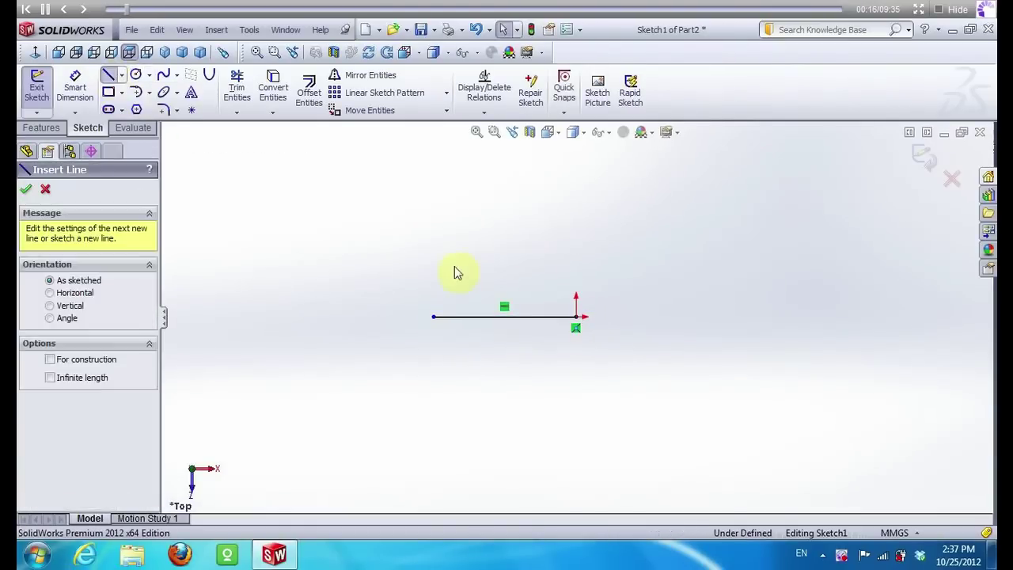
pyautogui.moveTo(576, 315); pyautogui.dragTo(576, 190)
pyautogui.press('Escape')
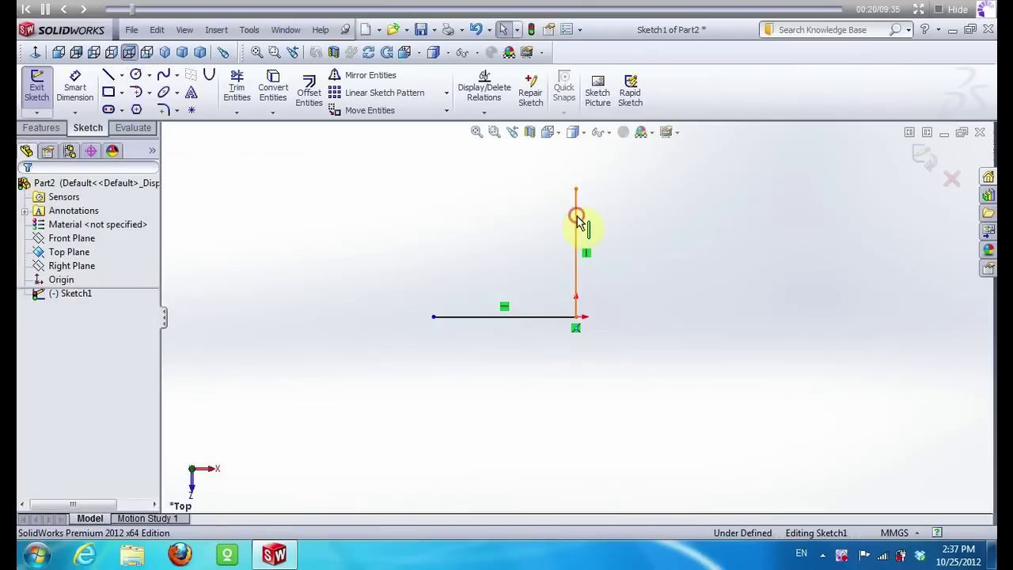
pyautogui.click(578, 224)
pyautogui.write('55')
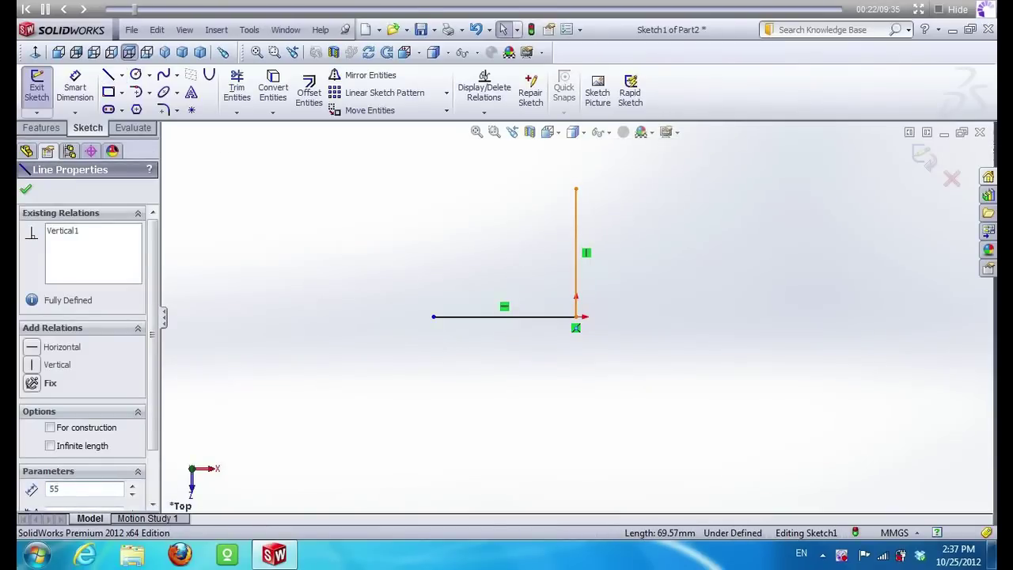
pyautogui.press('Return')
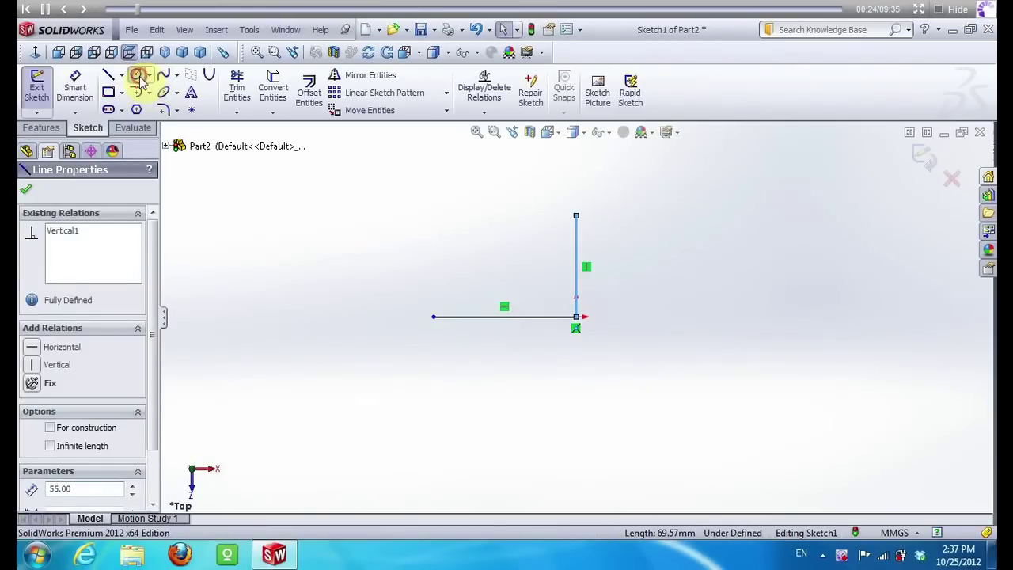
# Add a circle centred on the origin and resize it
pyautogui.click(139, 77)
pyautogui.click(577, 316)
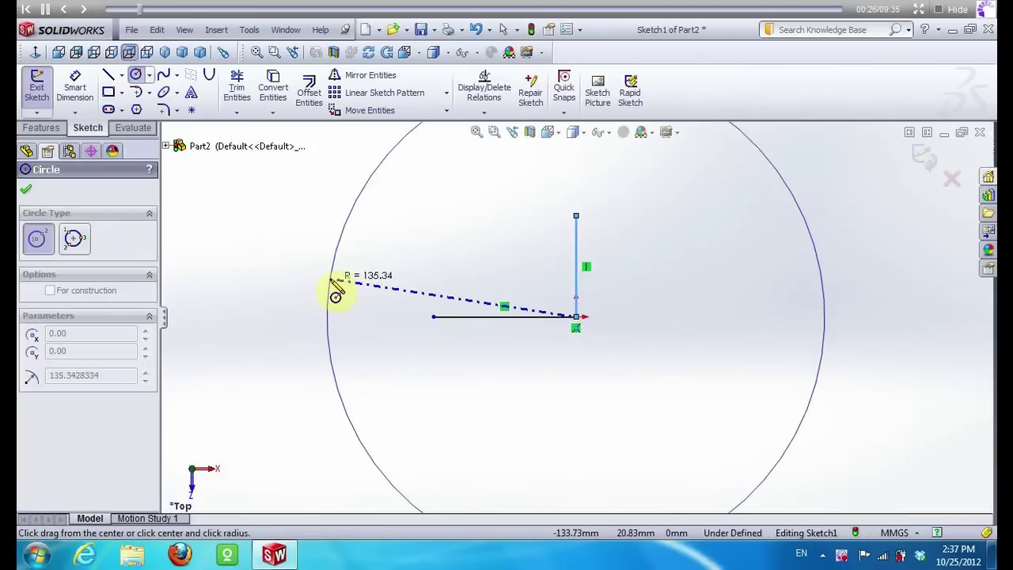
pyautogui.click(331, 281)
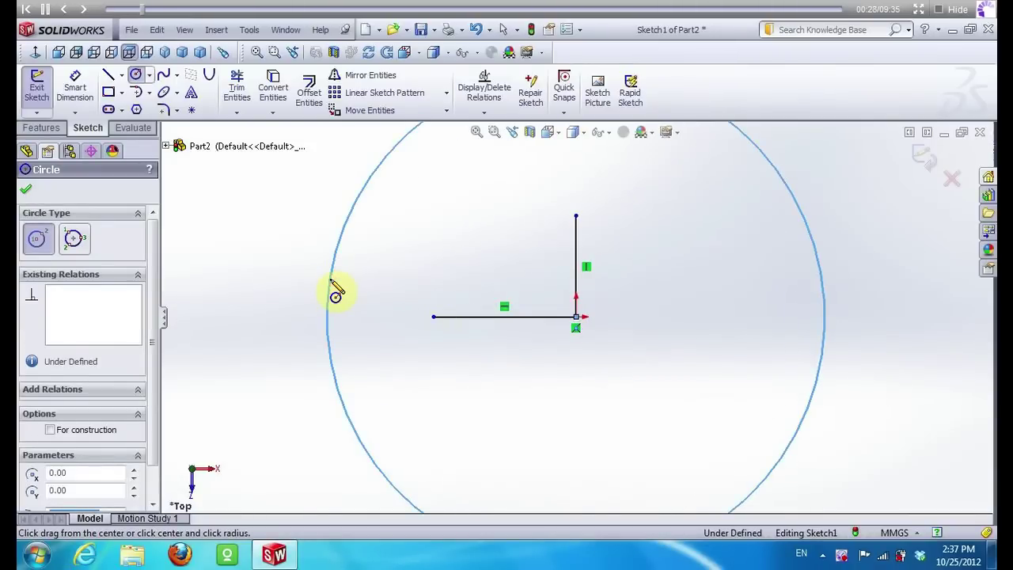
pyautogui.press('Return')
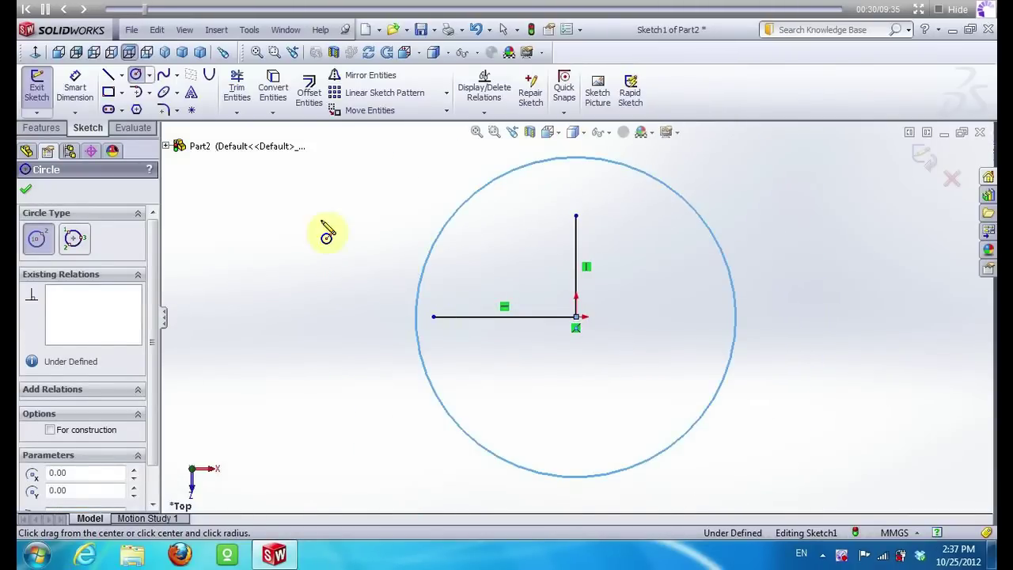
# Draw a horizontal line left from the vertical line's top past the circle, then select both lines
pyautogui.click(109, 74)
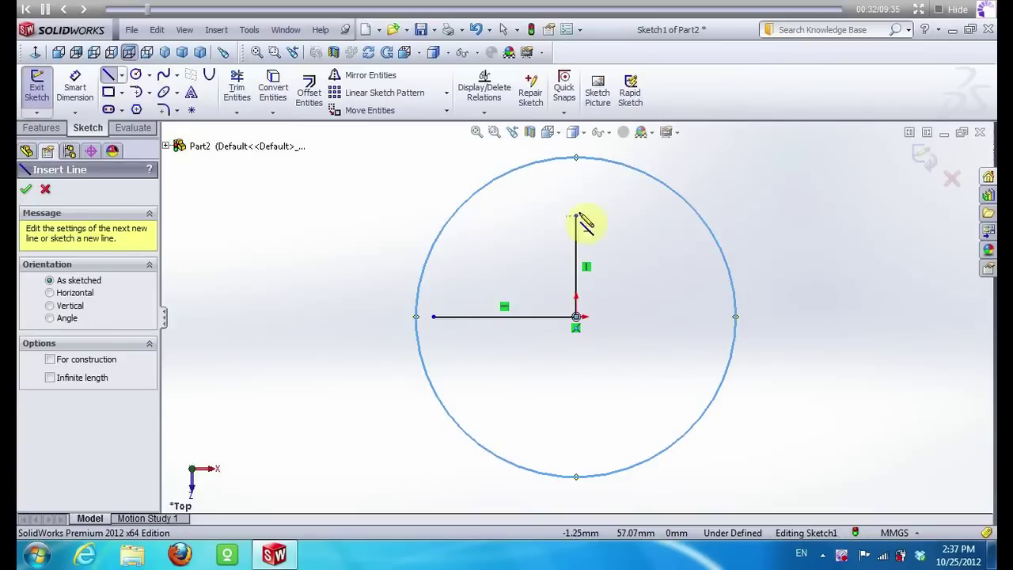
pyautogui.moveTo(579, 218); pyautogui.dragTo(381, 215)
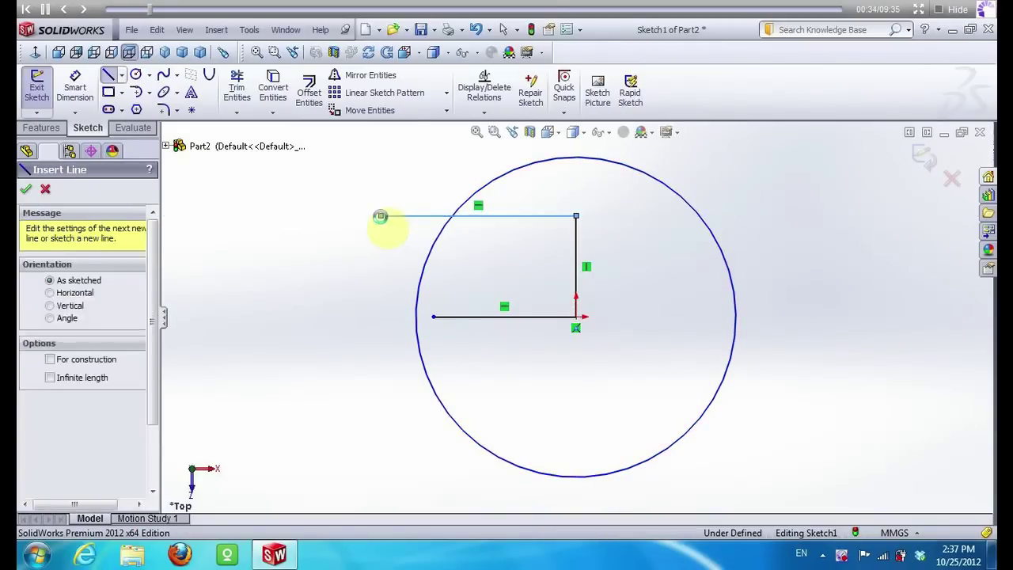
pyautogui.press('Escape')
pyautogui.click(483, 216)
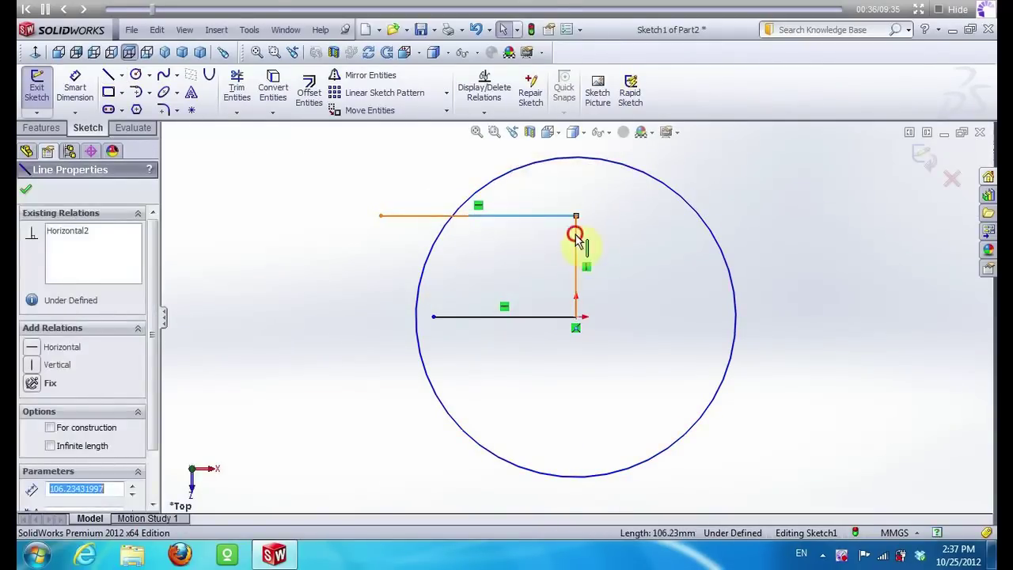
pyautogui.keyDown('ctrl'); pyautogui.click(575, 234); pyautogui.keyUp('ctrl')
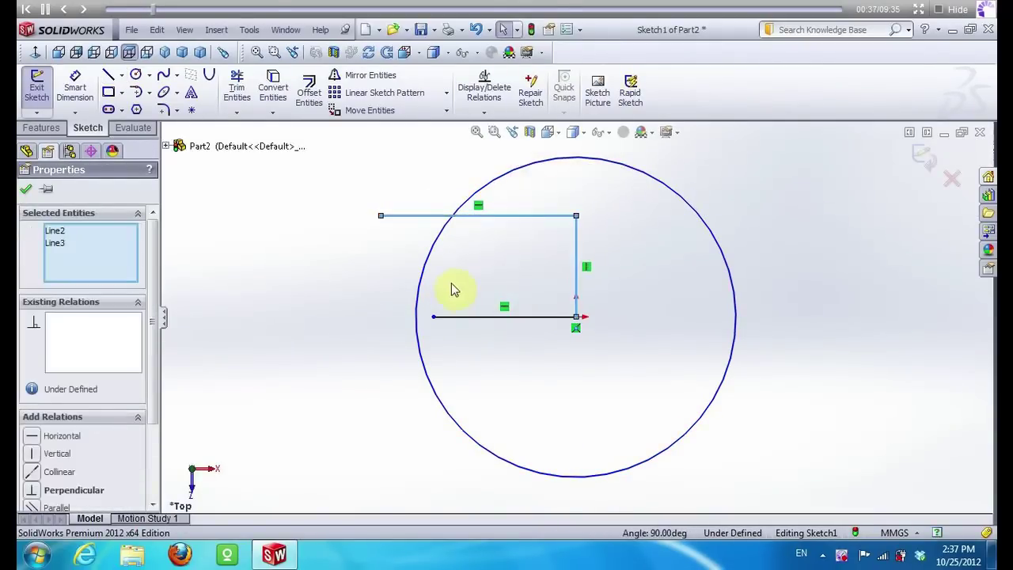
pyautogui.click(339, 76)
# Mirror the top horizontal and vertical lines about the horizontal centre line
pyautogui.click(113, 389)
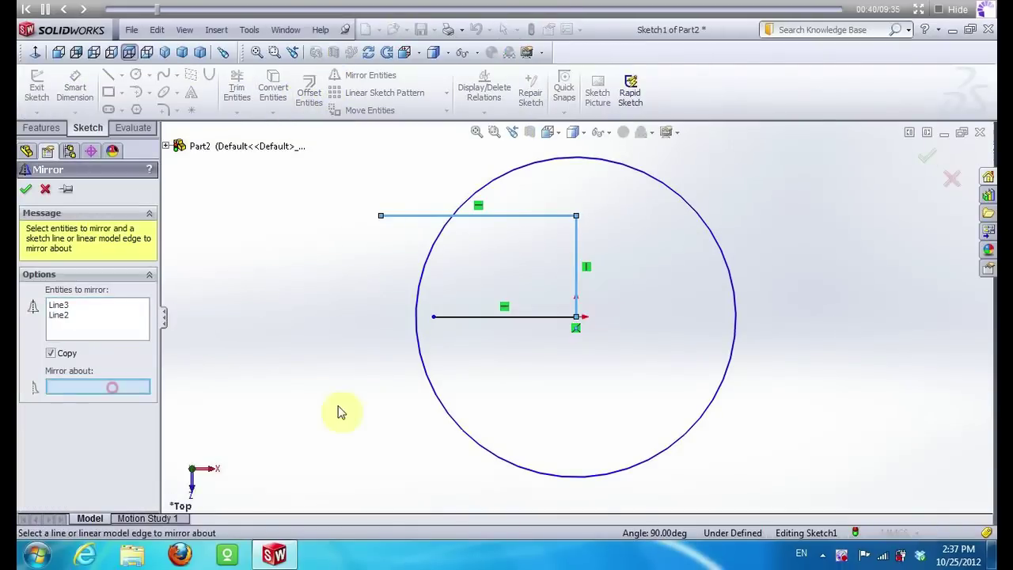
pyautogui.click(557, 318)
pyautogui.click(26, 188)
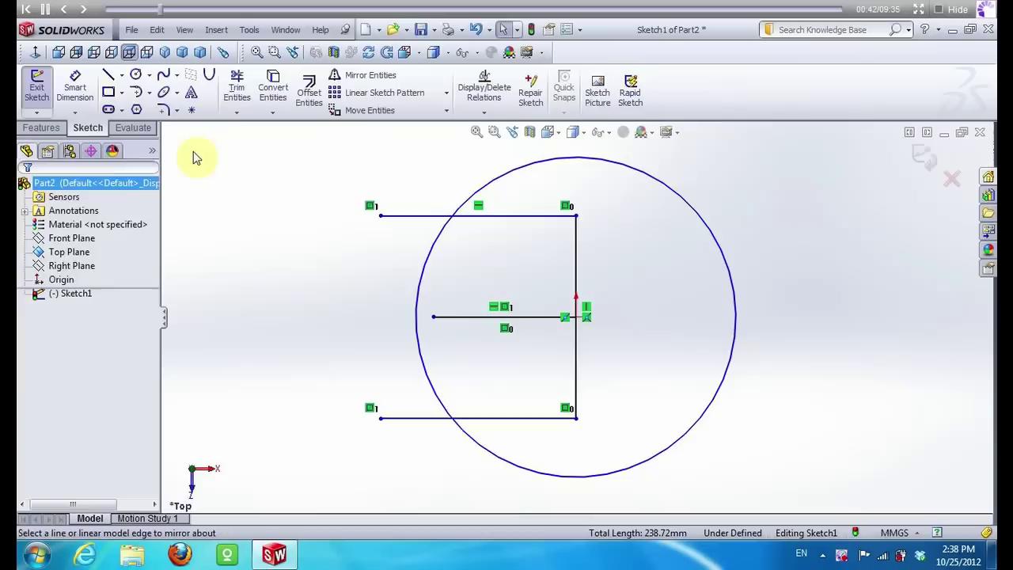
# Trim away the circle's right part and excess line ends, and delete the middle line
pyautogui.click(237, 85)
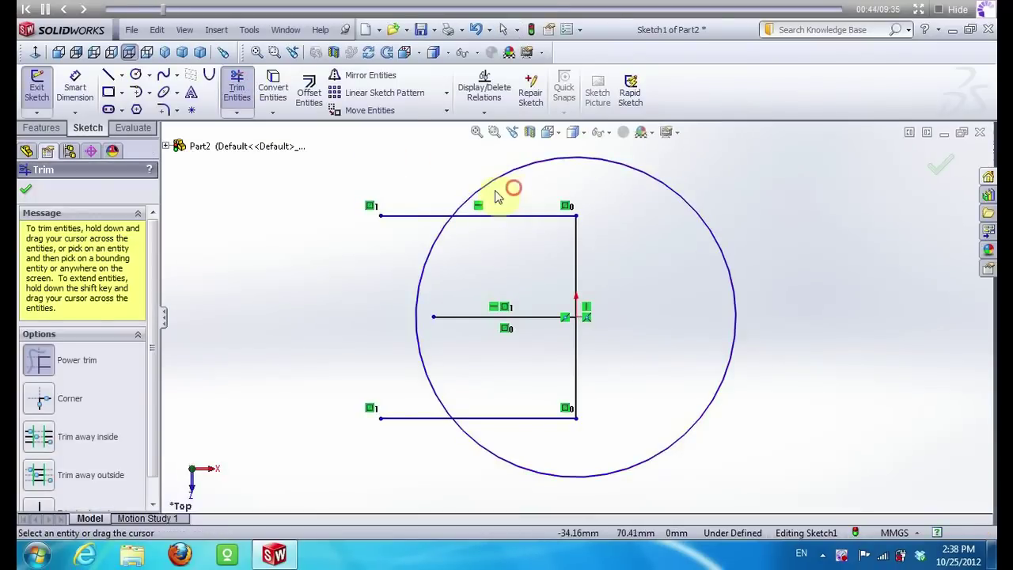
pyautogui.moveTo(511, 190); pyautogui.dragTo(400, 233)
pyautogui.moveTo(381, 329); pyautogui.dragTo(425, 450)
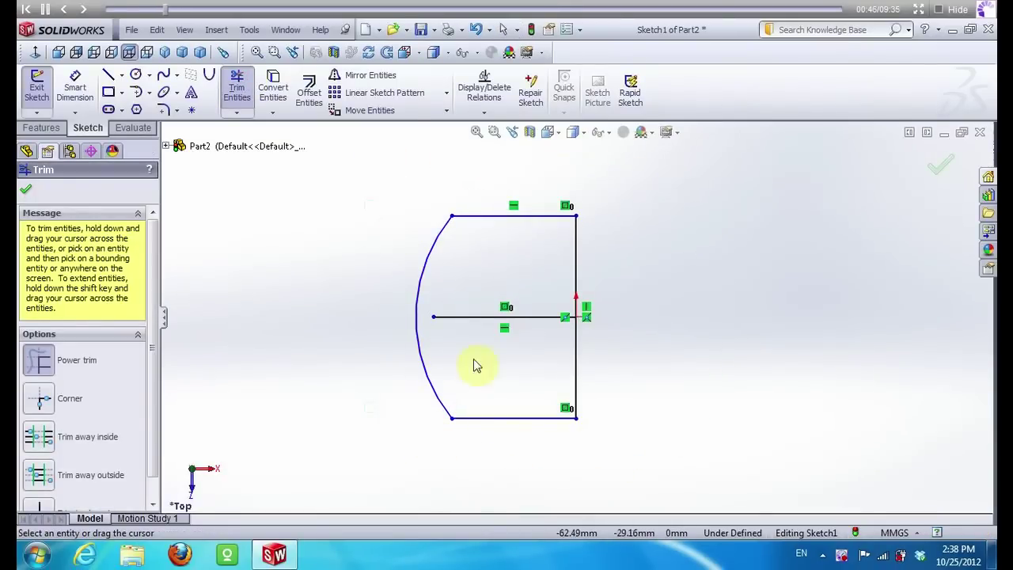
pyautogui.press('Escape')
pyautogui.click(477, 317)
pyautogui.press('Delete')
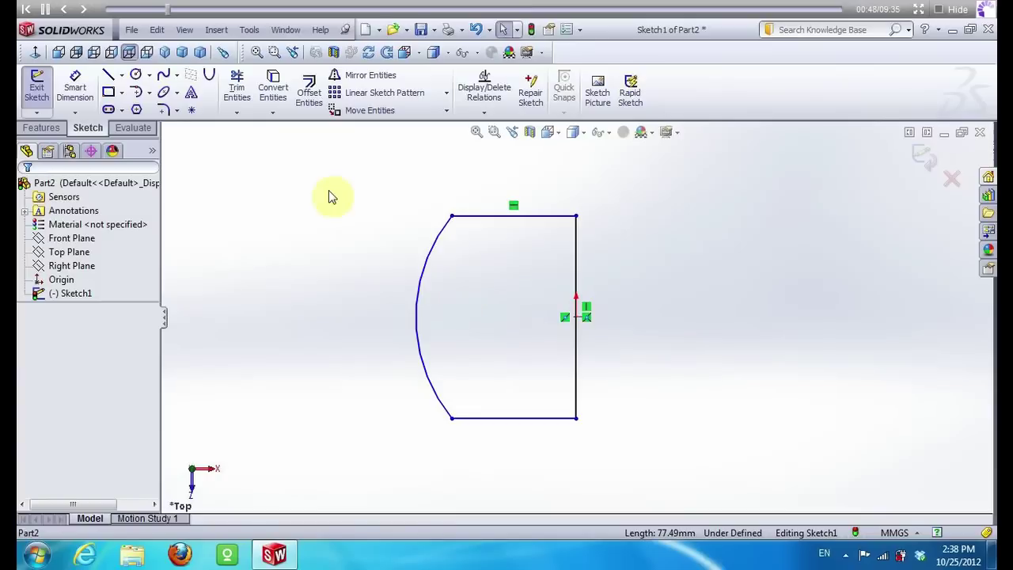
pyautogui.click(162, 111)
pyautogui.write('23')
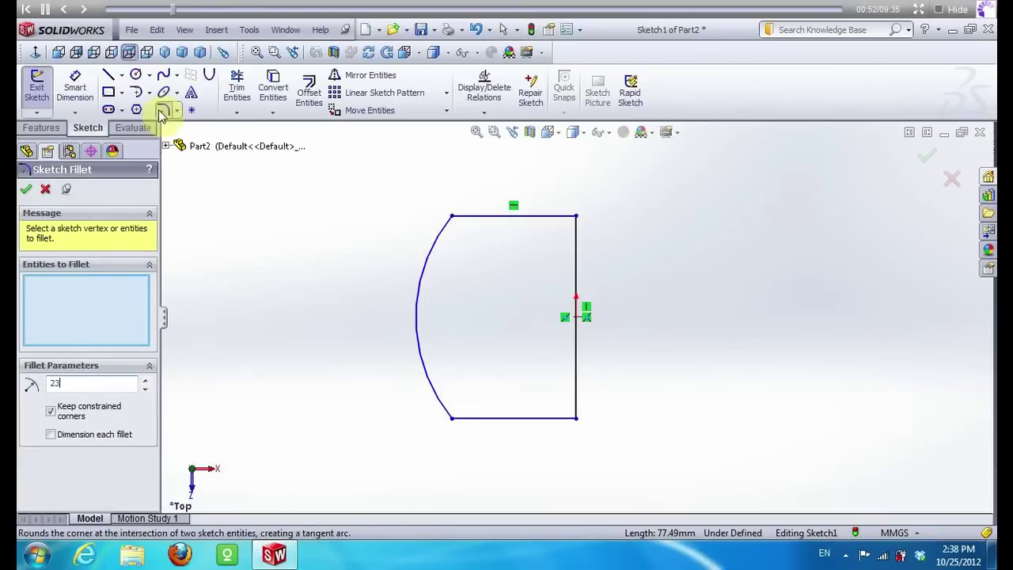
# Round the top-left and bottom-left corners with 23 mm sketch fillets
pyautogui.click(479, 220)
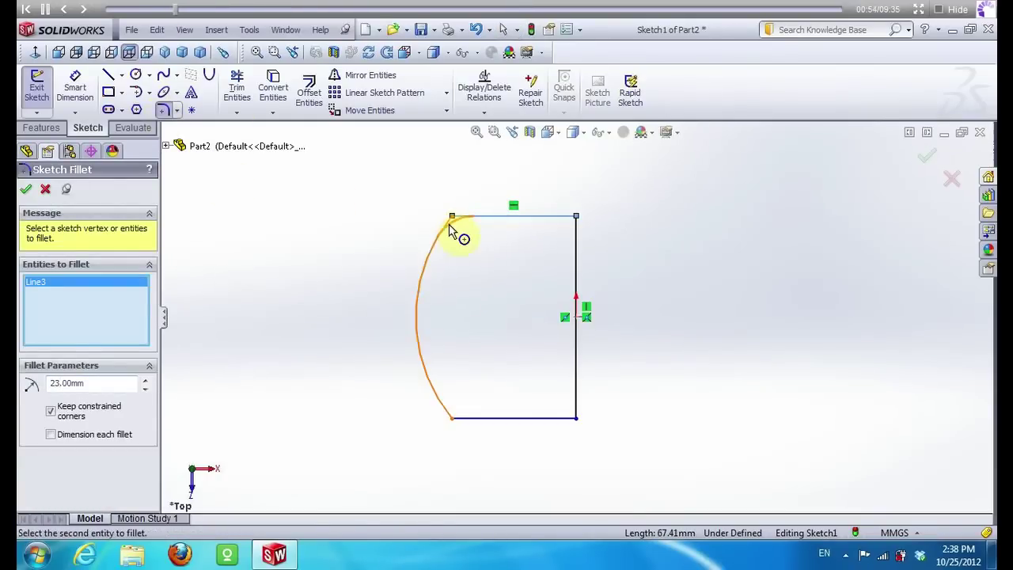
pyautogui.click(449, 228)
pyautogui.click(471, 417)
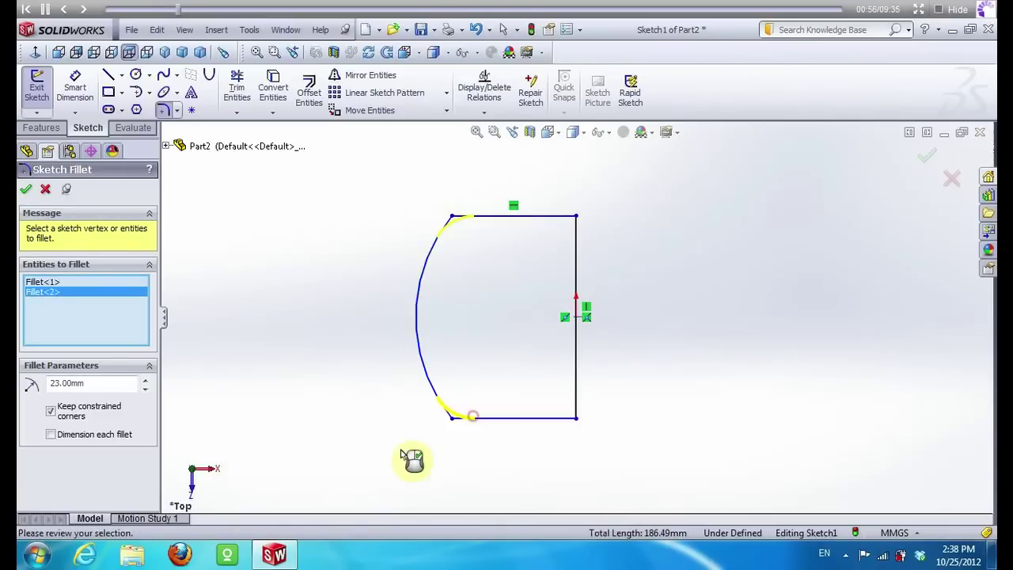
pyautogui.click(26, 189)
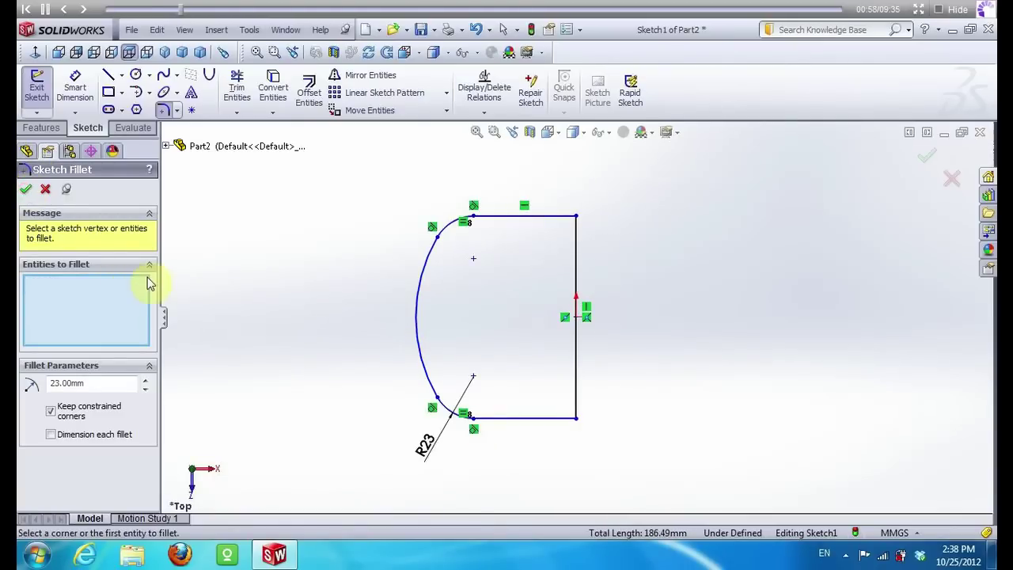
pyautogui.click(925, 159)
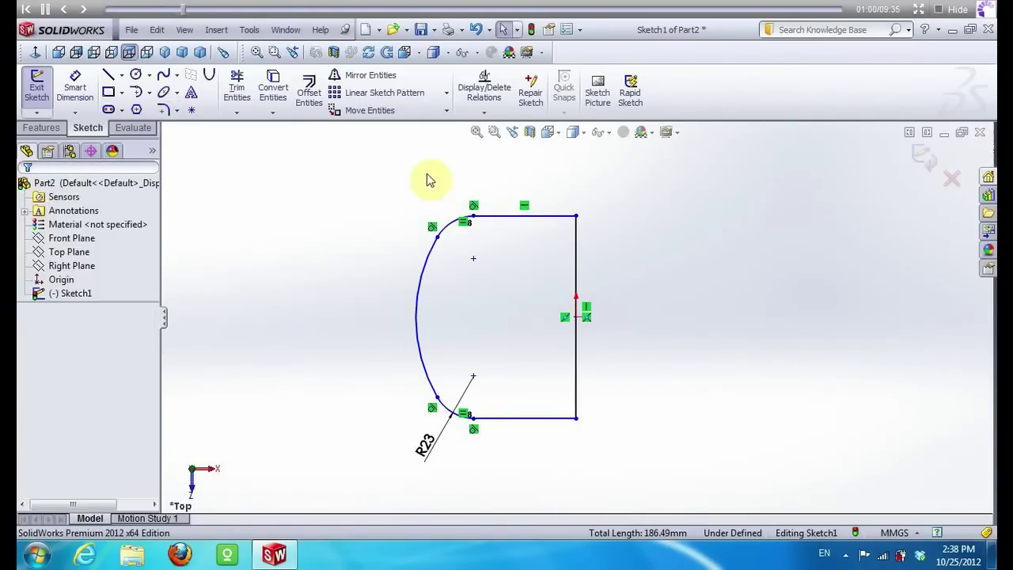
# Extrude the sketch 90 mm into Boss-Extrude1 and select its flat side face
pyautogui.click(44, 127)
pyautogui.click(43, 92)
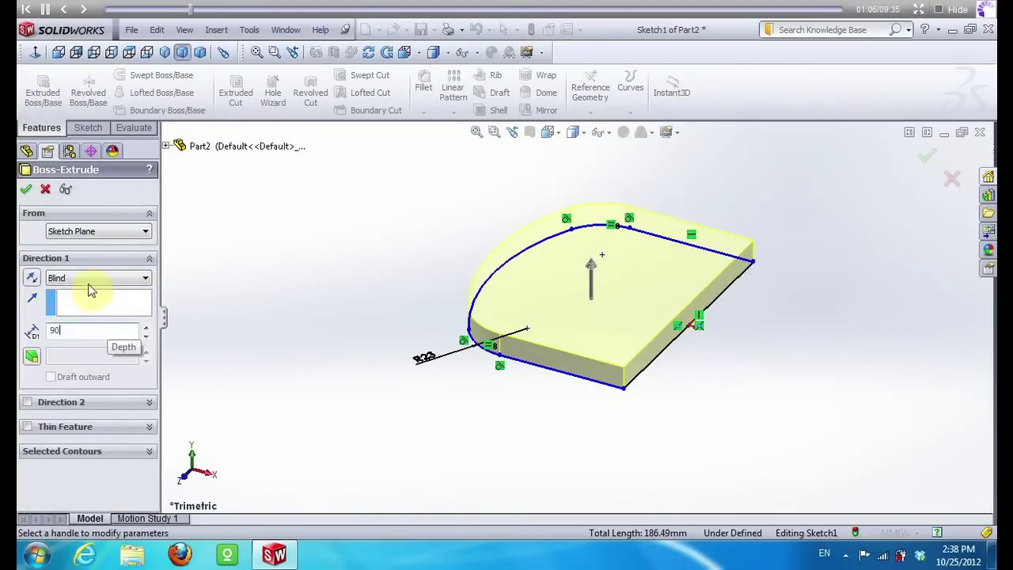
pyautogui.press('Return')
pyautogui.click(26, 190)
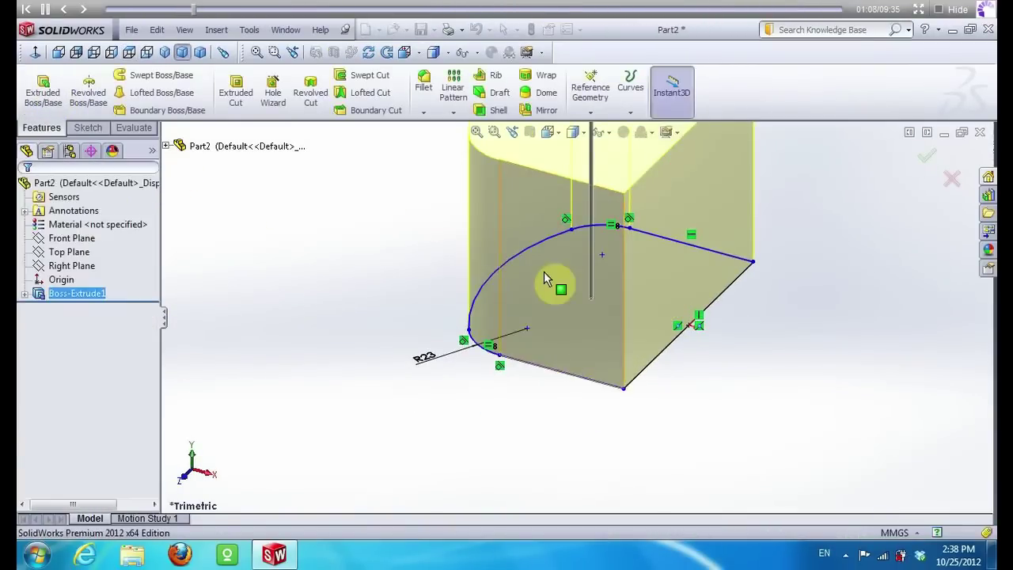
pyautogui.click(554, 248)
pyautogui.rightClick(557, 245)
# Sketch a closed chain of lines on the side face, viewed head-on
pyautogui.click(583, 219)
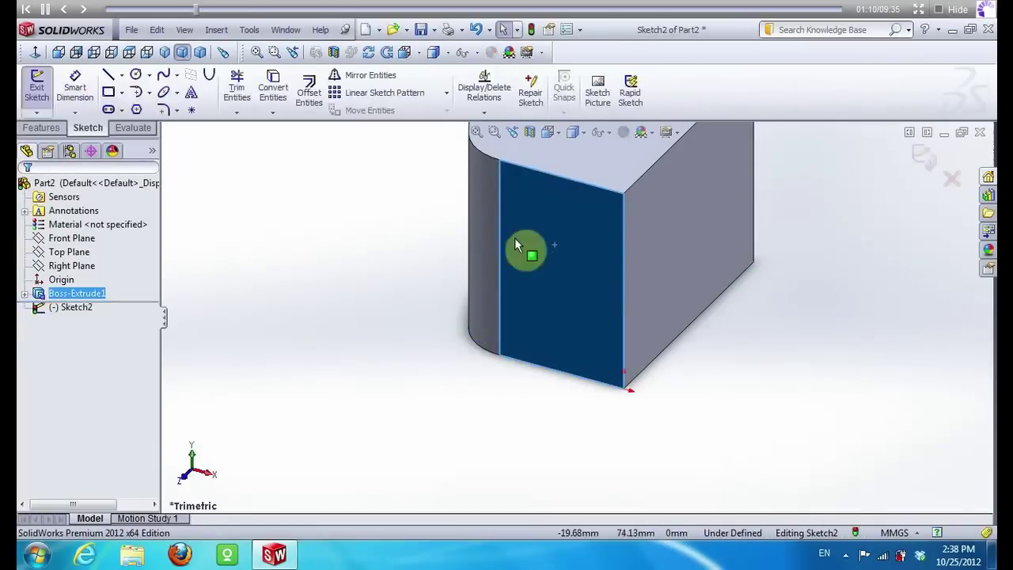
pyautogui.rightClick(64, 308)
pyautogui.click(88, 292)
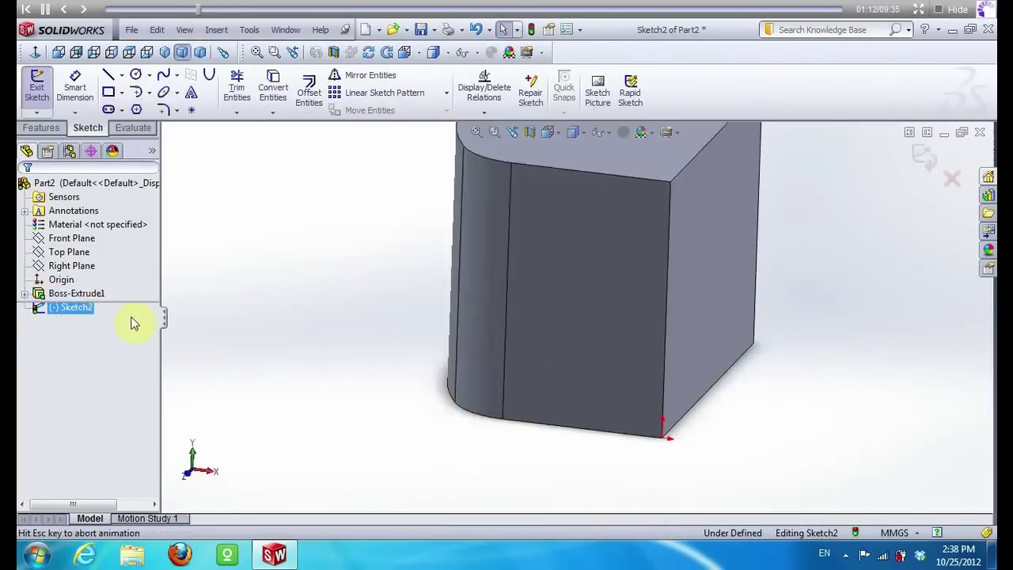
pyautogui.click(111, 75)
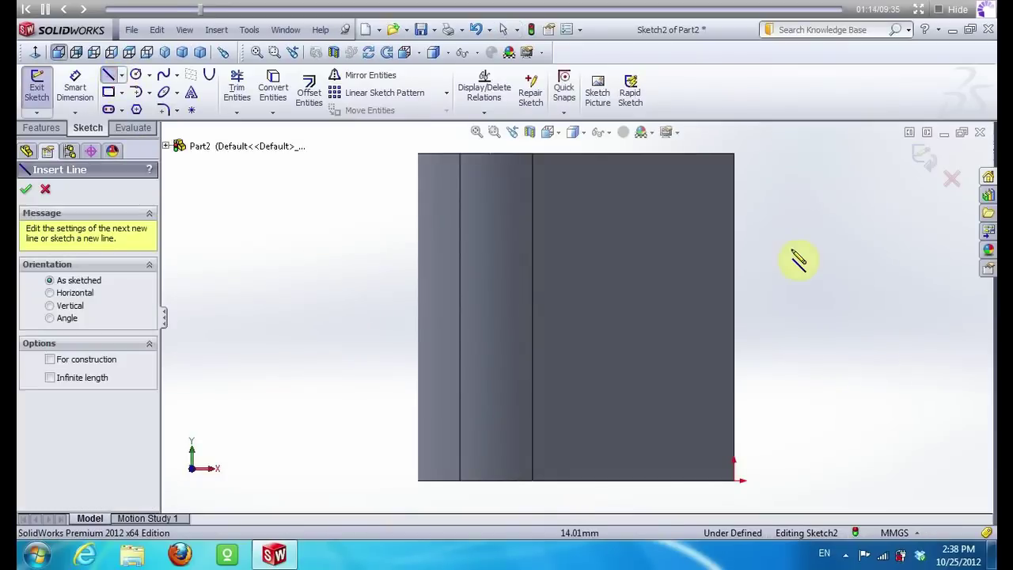
pyautogui.click(734, 155)
pyautogui.click(691, 272)
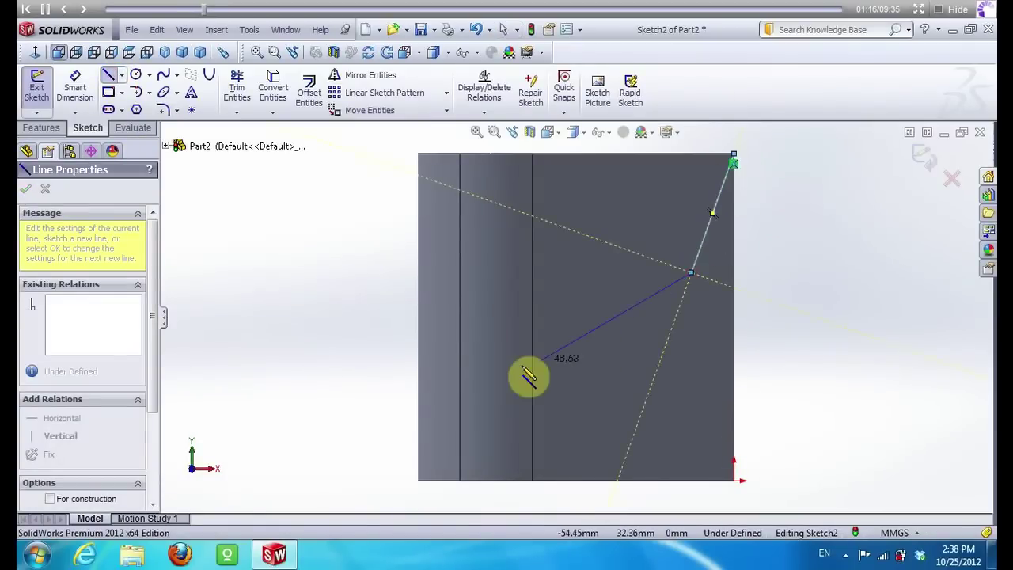
pyautogui.click(491, 369)
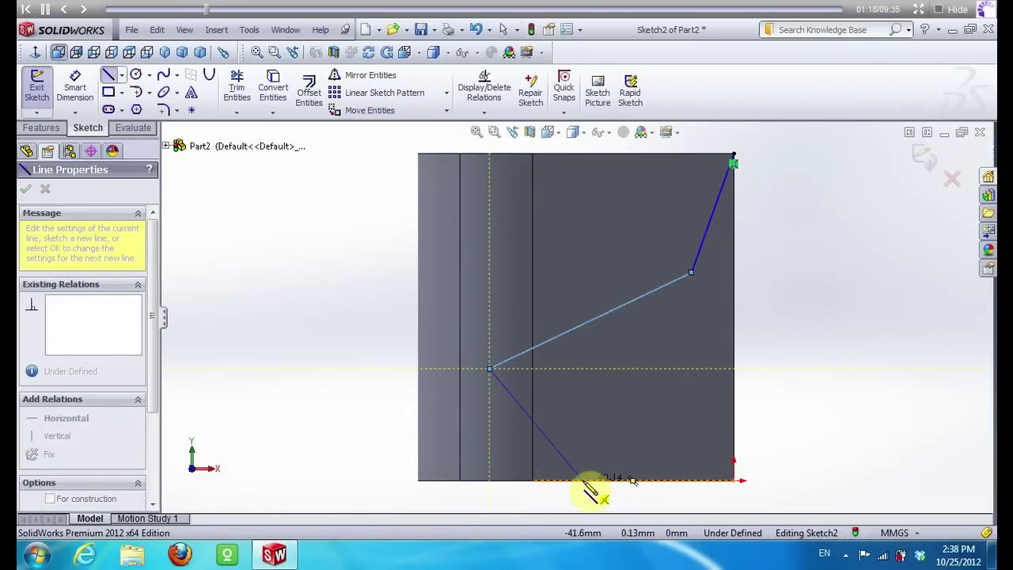
pyautogui.click(584, 481)
pyautogui.click(734, 480)
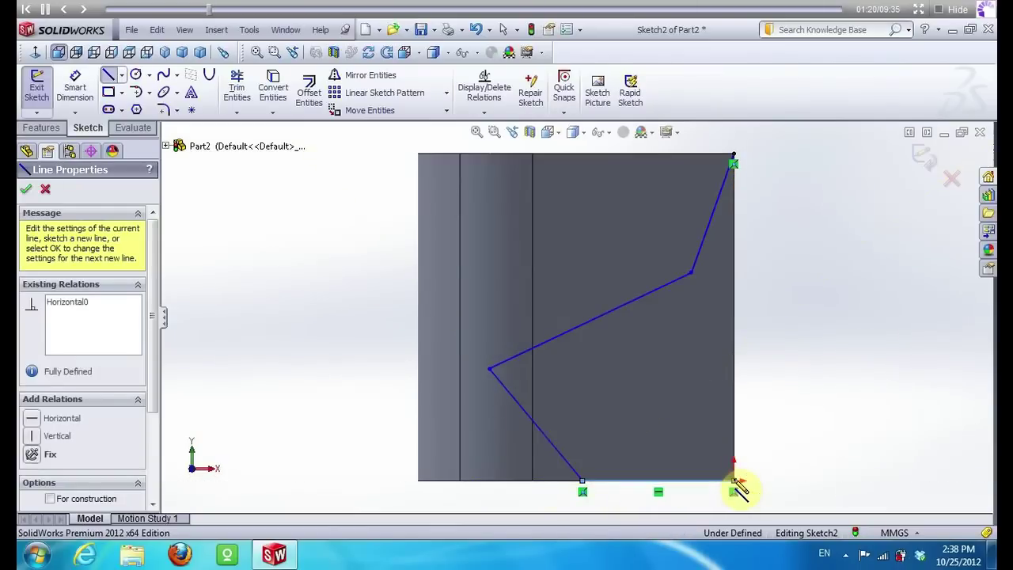
pyautogui.click(734, 157)
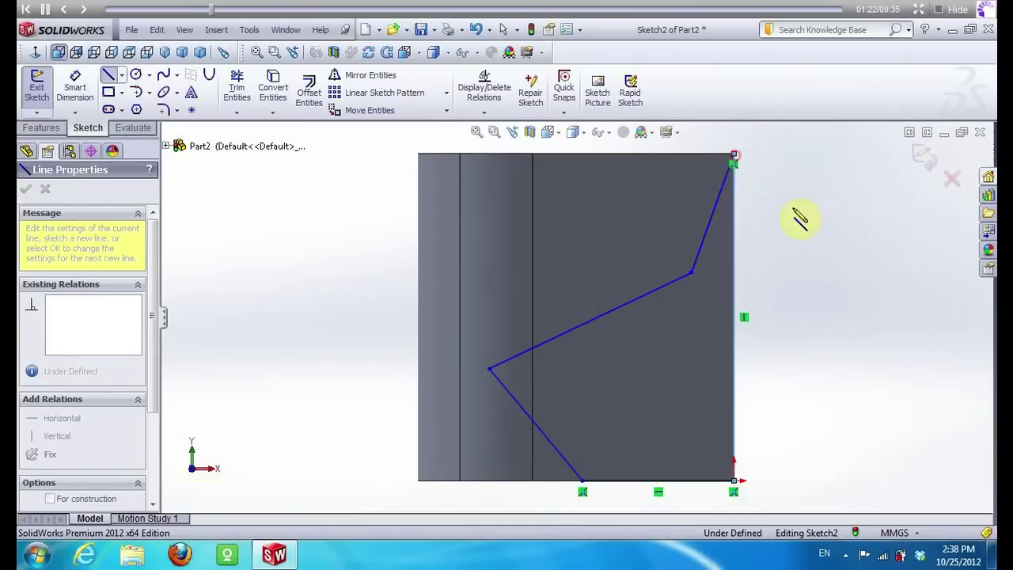
pyautogui.press('Escape')
# Make the short slanted line 30 mm long at 15° from the right edge
pyautogui.click(713, 230)
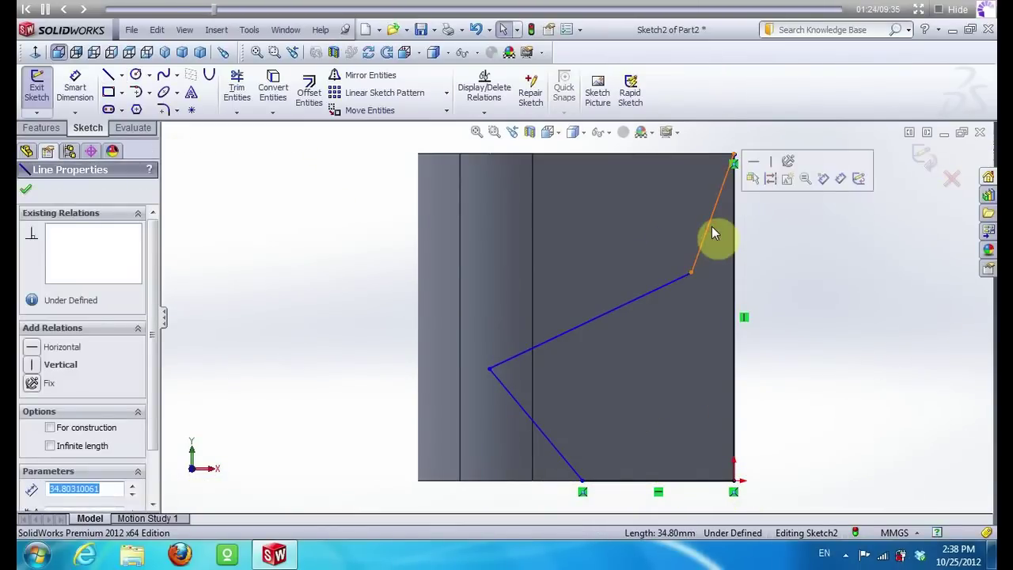
pyautogui.write('30')
pyautogui.press('Return')
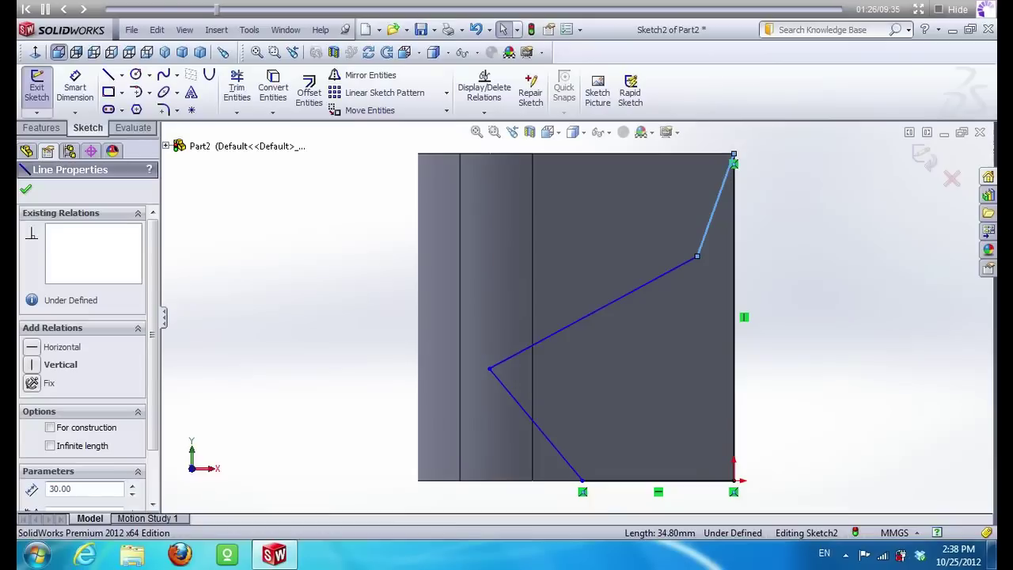
pyautogui.click(75, 87)
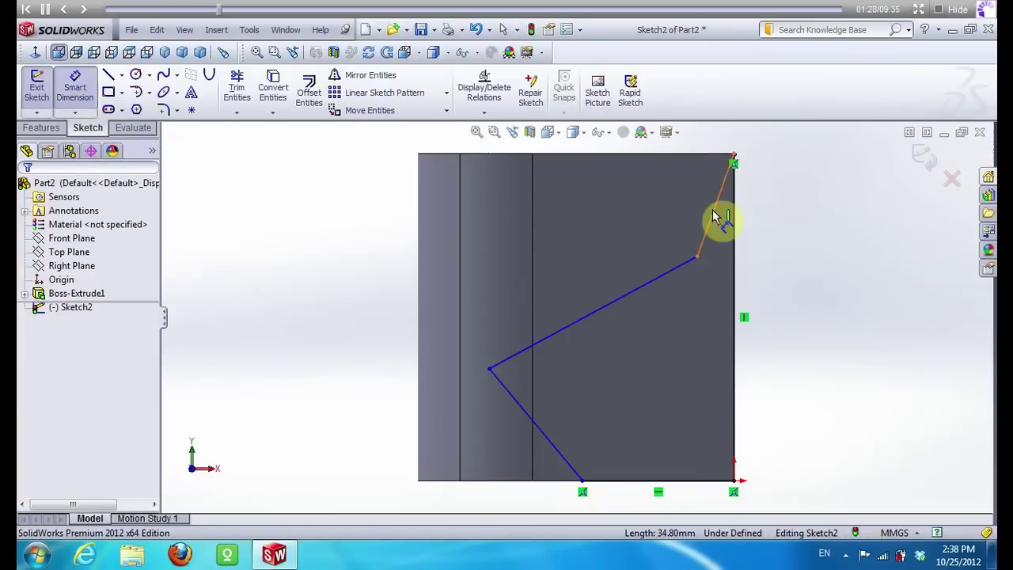
pyautogui.click(732, 228)
pyautogui.click(735, 238)
pyautogui.click(716, 341)
pyautogui.write('15')
pyautogui.press('Return')
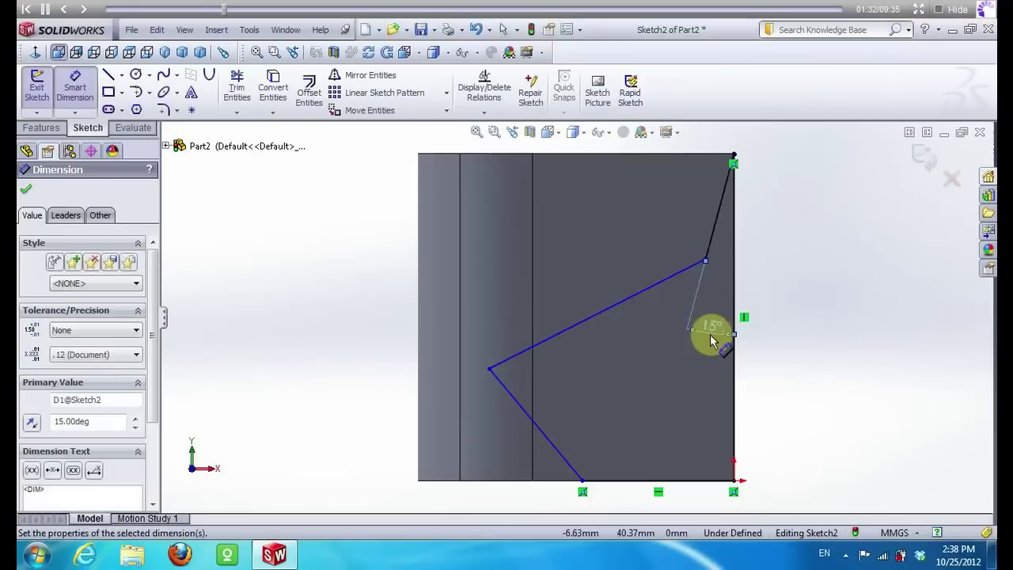
pyautogui.press('Escape')
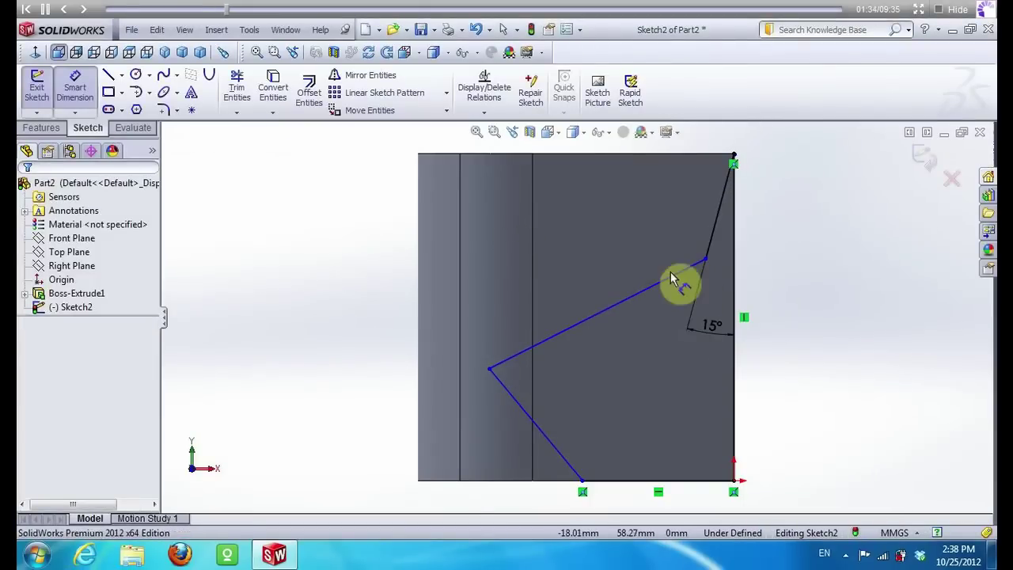
# Dimension the angle between the short slanted and long diagonal lines as 138°
pyautogui.click(674, 278)
pyautogui.click(716, 228)
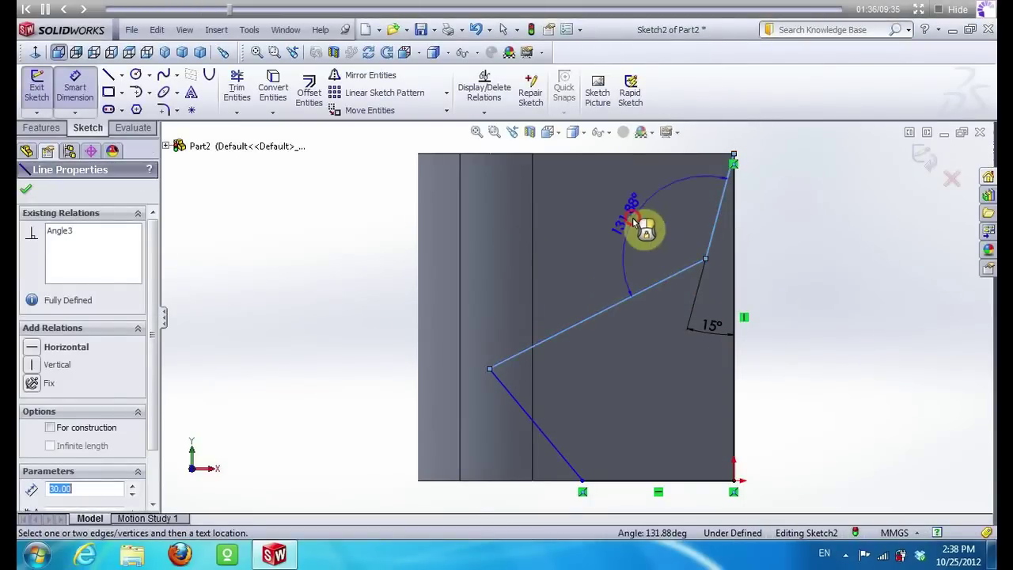
pyautogui.click(638, 225)
pyautogui.write('138')
pyautogui.press('Return')
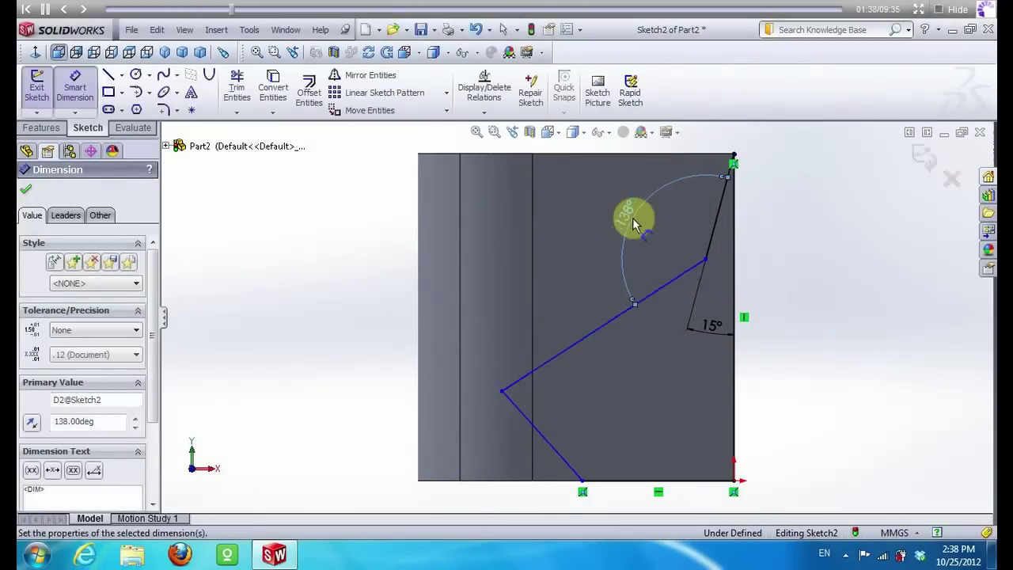
# Set the bottom line to 40 mm and the lower-left corner angle to 60°
pyautogui.click(651, 480)
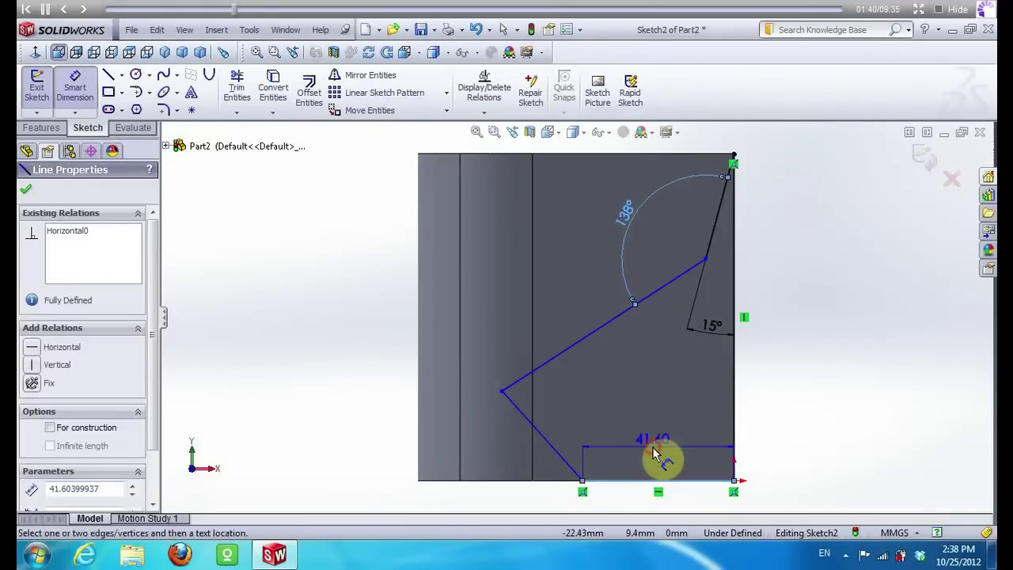
pyautogui.click(655, 450)
pyautogui.write('40')
pyautogui.press('Return')
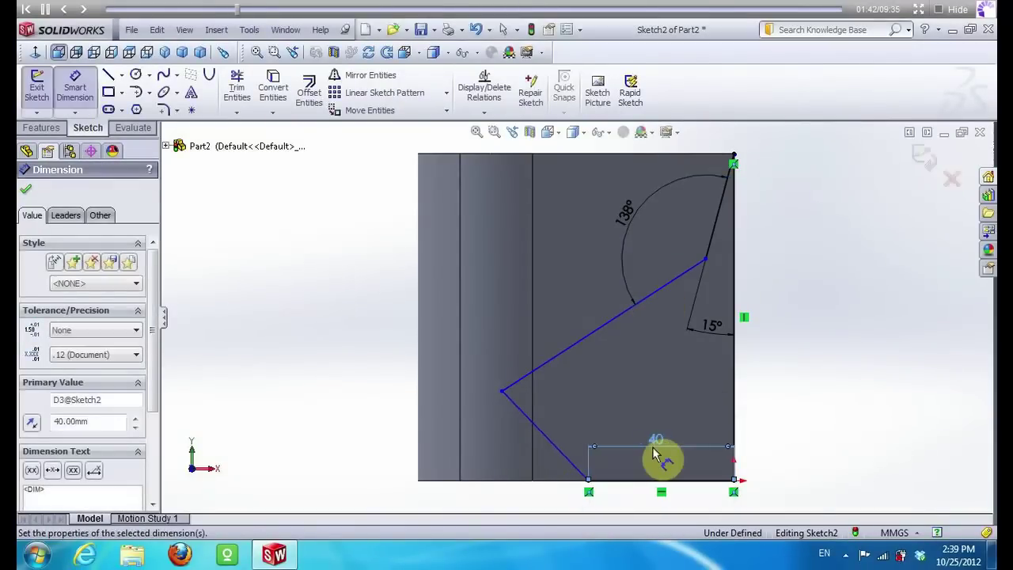
pyautogui.click(563, 457)
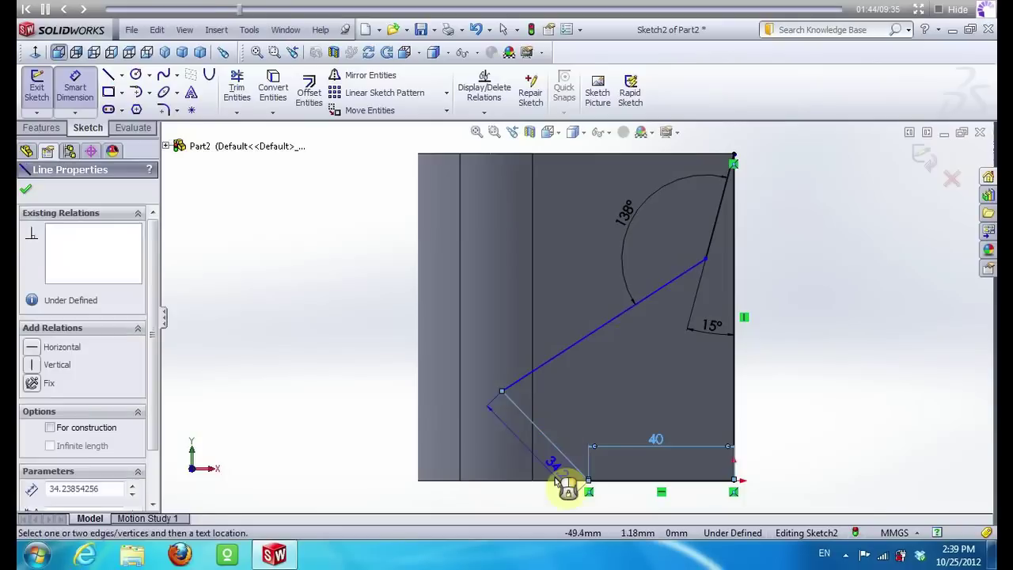
pyautogui.click(565, 480)
pyautogui.click(497, 453)
pyautogui.write('60')
pyautogui.press('Return')
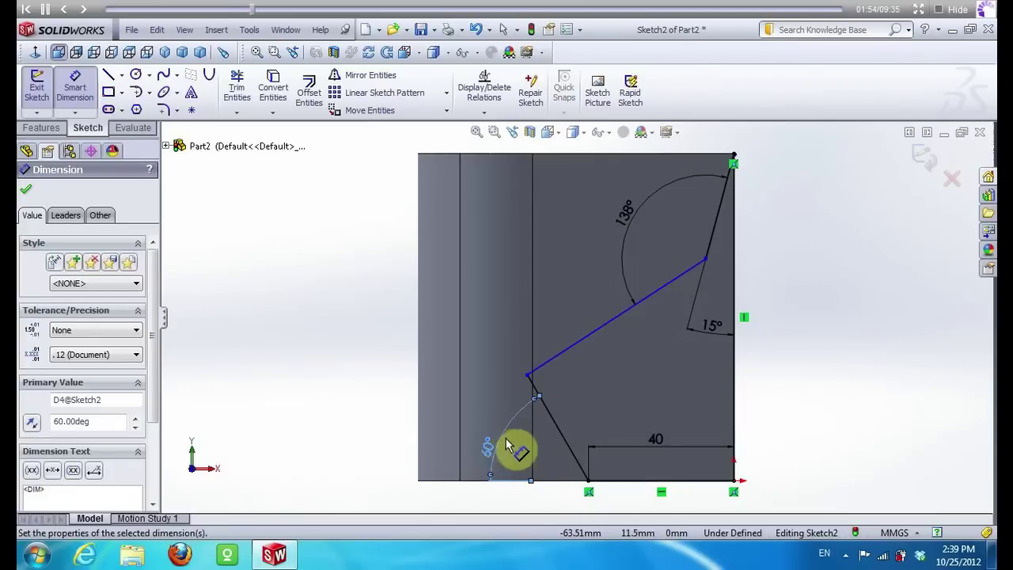
pyautogui.click(164, 109)
pyautogui.write('20.00mm')
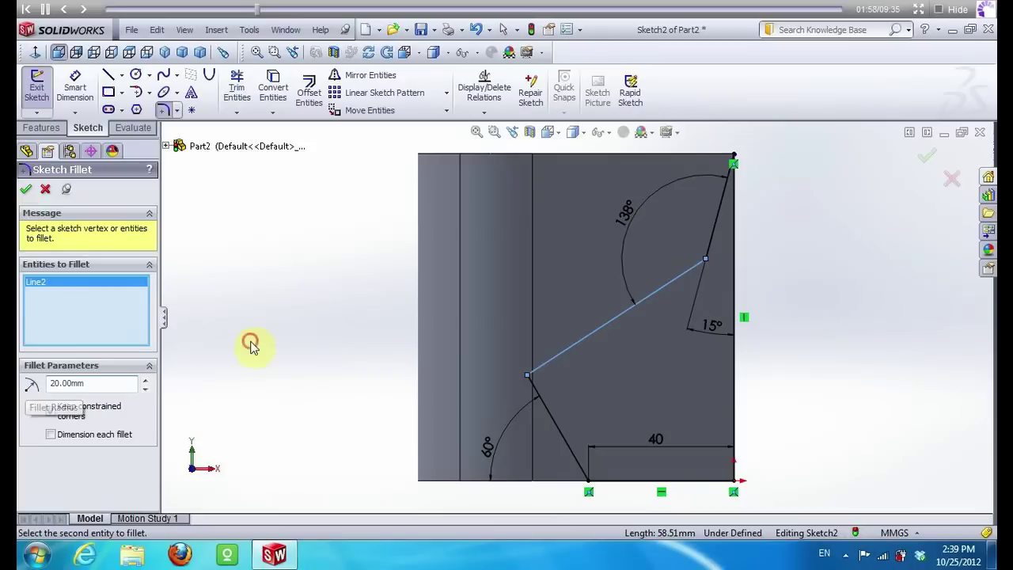
# Round the corner between the lower and upper slanted lines with a 20 mm sketch fillet
pyautogui.click(548, 371)
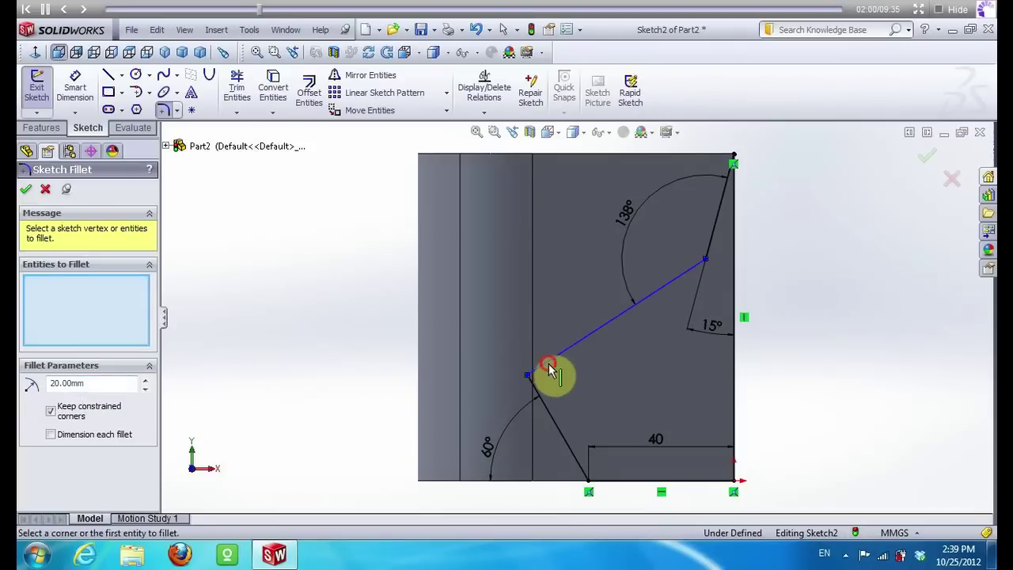
pyautogui.click(543, 405)
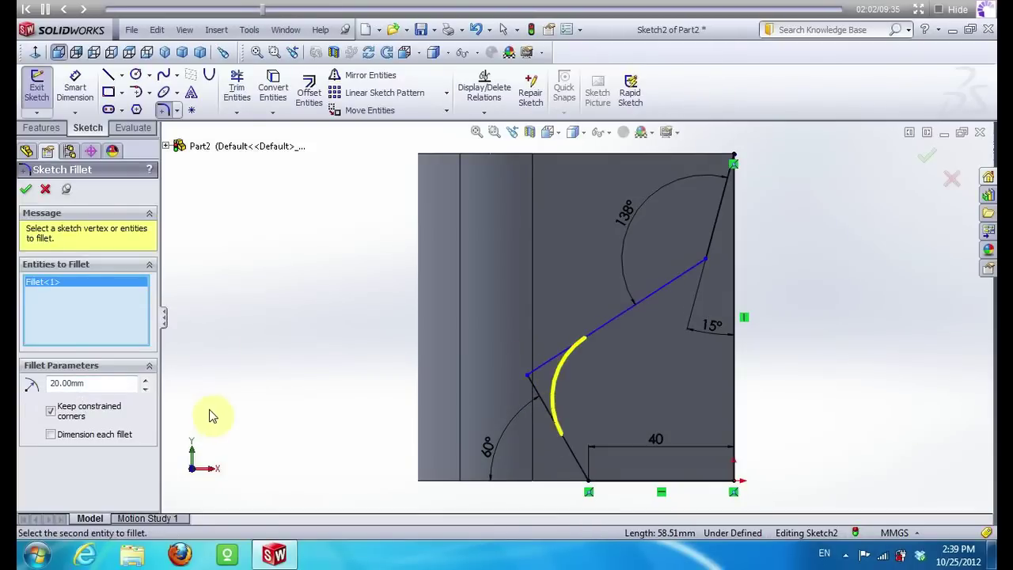
pyautogui.click(27, 190)
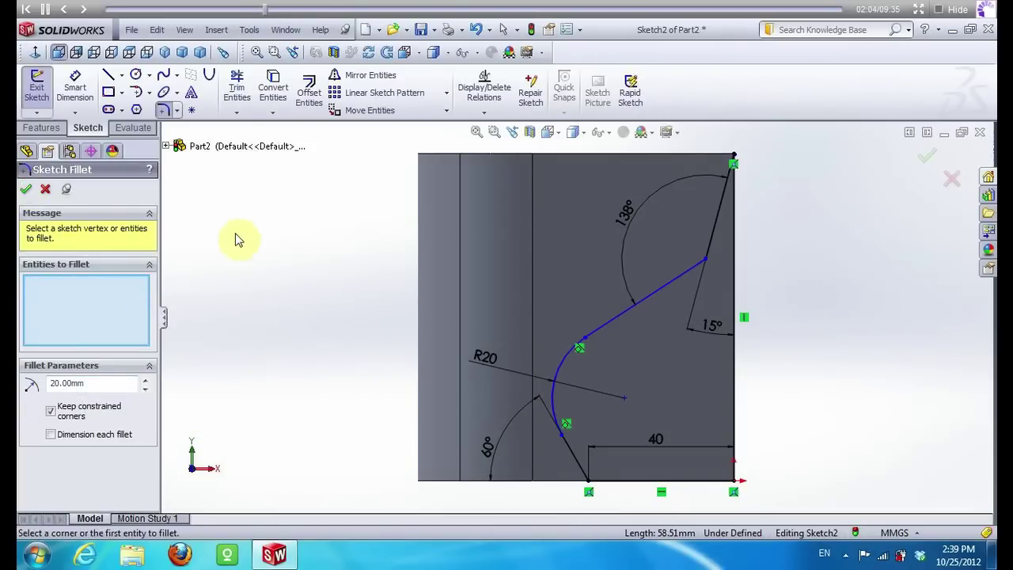
pyautogui.press('Escape')
pyautogui.moveTo(346, 282); pyautogui.dragTo(313, 313, button='middle')
pyautogui.click(41, 128)
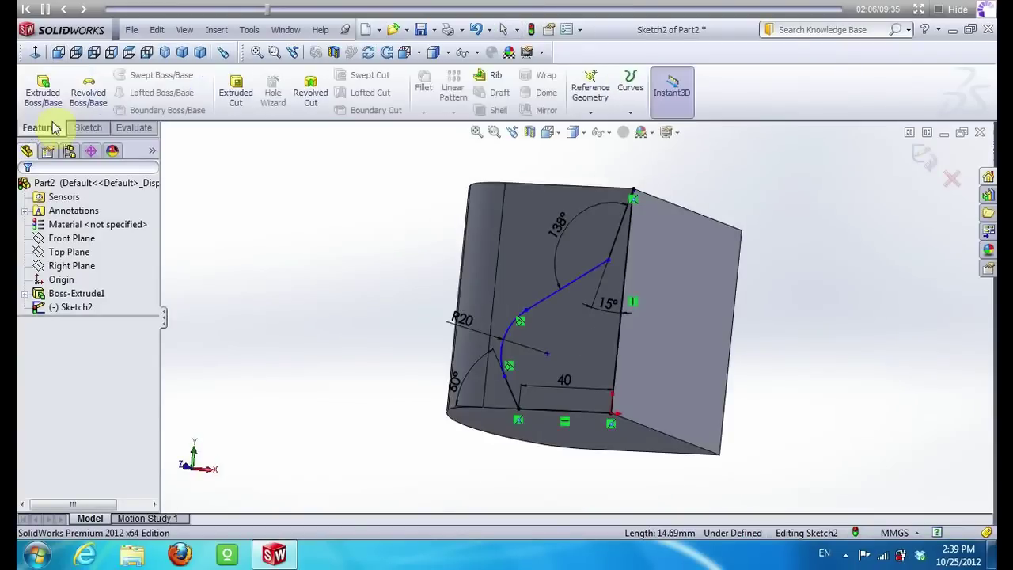
# Extrude-cut the Sketch2 region Through All and orbit to inspect the result
pyautogui.click(236, 93)
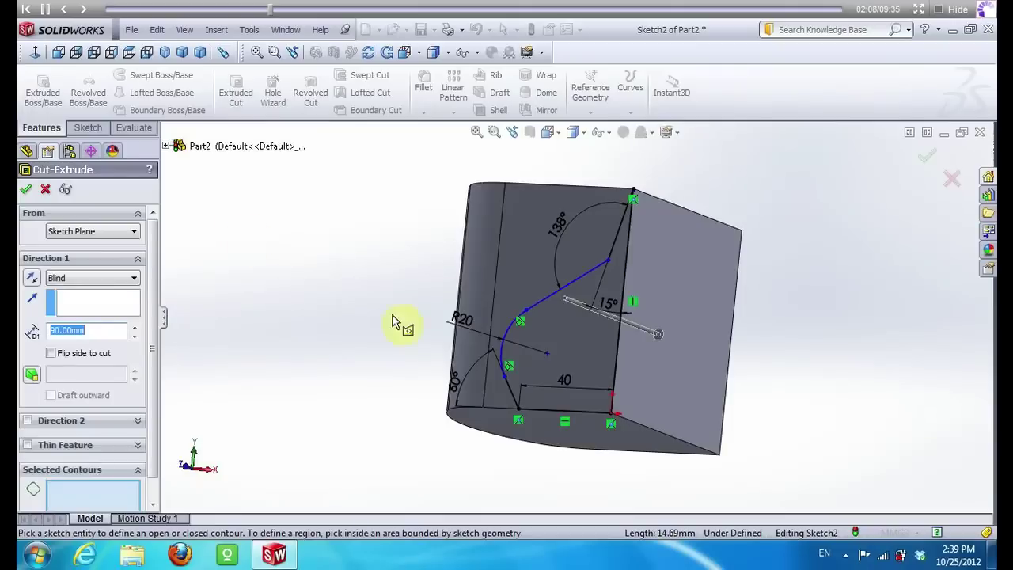
pyautogui.click(565, 339)
pyautogui.moveTo(565, 339); pyautogui.dragTo(297, 307, button='middle')
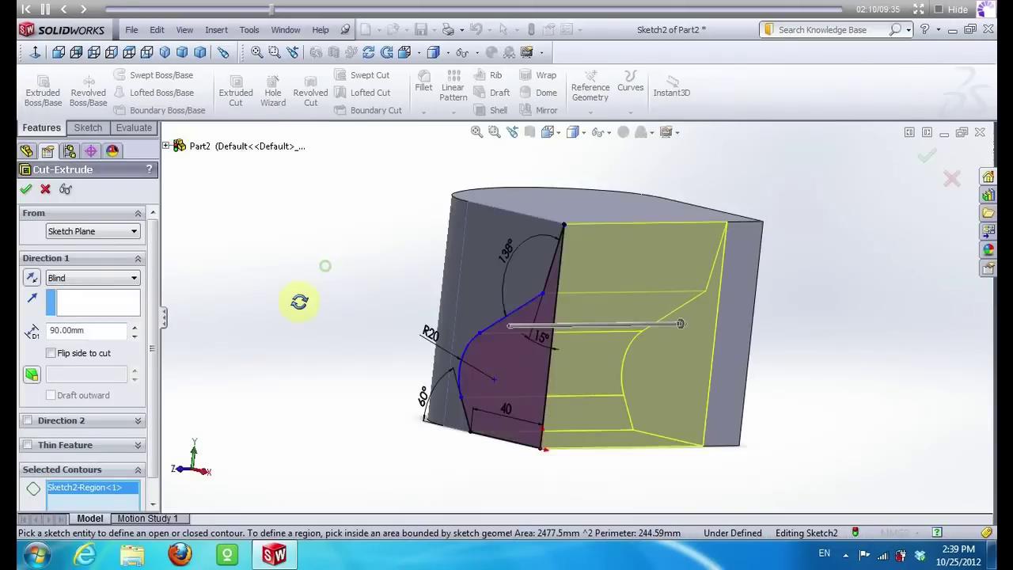
pyautogui.click(93, 278)
pyautogui.click(93, 301)
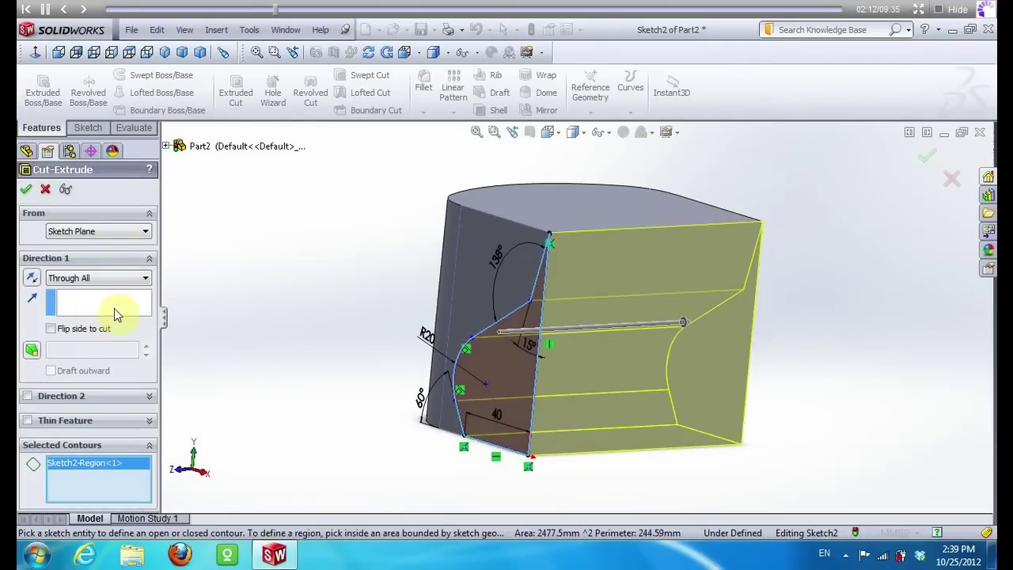
pyautogui.click(26, 188)
pyautogui.moveTo(353, 212)
pyautogui.mouseDown(button='middle')
pyautogui.moveTo(391, 219)
pyautogui.moveTo(306, 252)
pyautogui.mouseUp(button='middle')
pyautogui.moveTo(378, 248)
pyautogui.mouseDown(button='middle')
pyautogui.moveTo(391, 246)
pyautogui.moveTo(347, 216)
pyautogui.moveTo(316, 227)
pyautogui.mouseUp(button='middle')
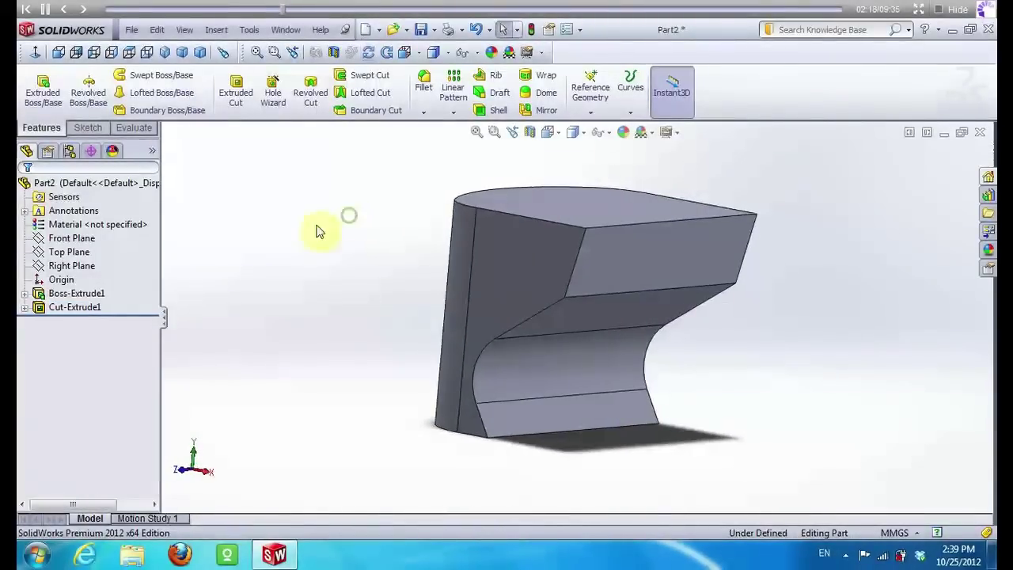
pyautogui.click(64, 252)
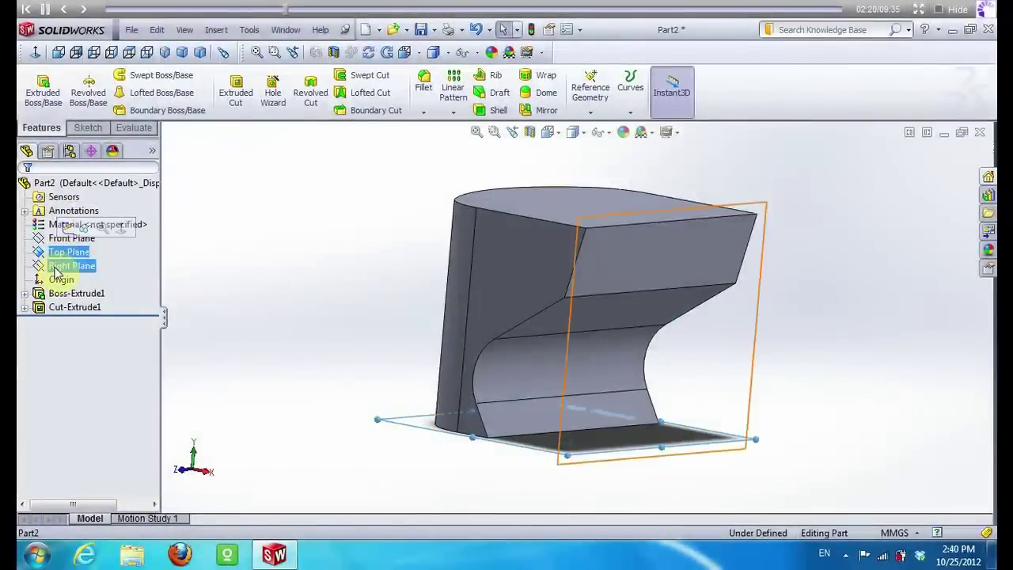
# Start a sketch on the Right Plane, viewed normal, with a 30 mm bottom line
pyautogui.click(62, 266)
pyautogui.rightClick(63, 266)
pyautogui.click(67, 247)
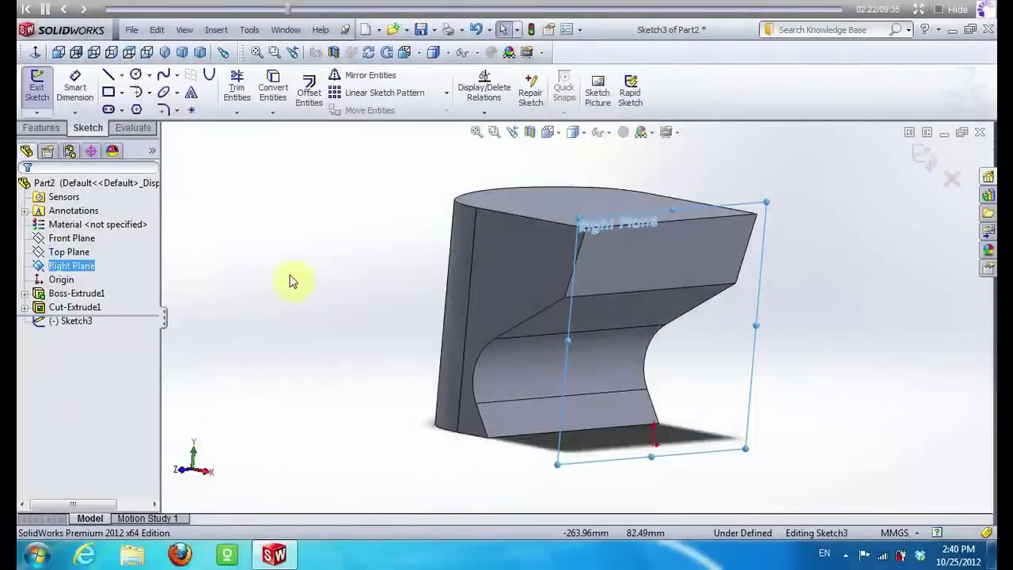
pyautogui.rightClick(74, 321)
pyautogui.click(101, 306)
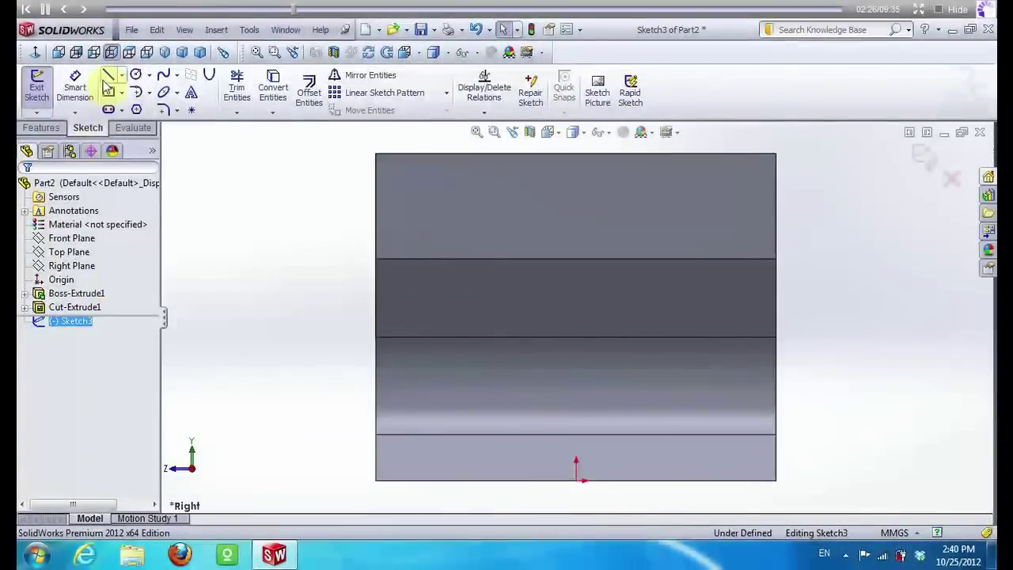
pyautogui.click(376, 481)
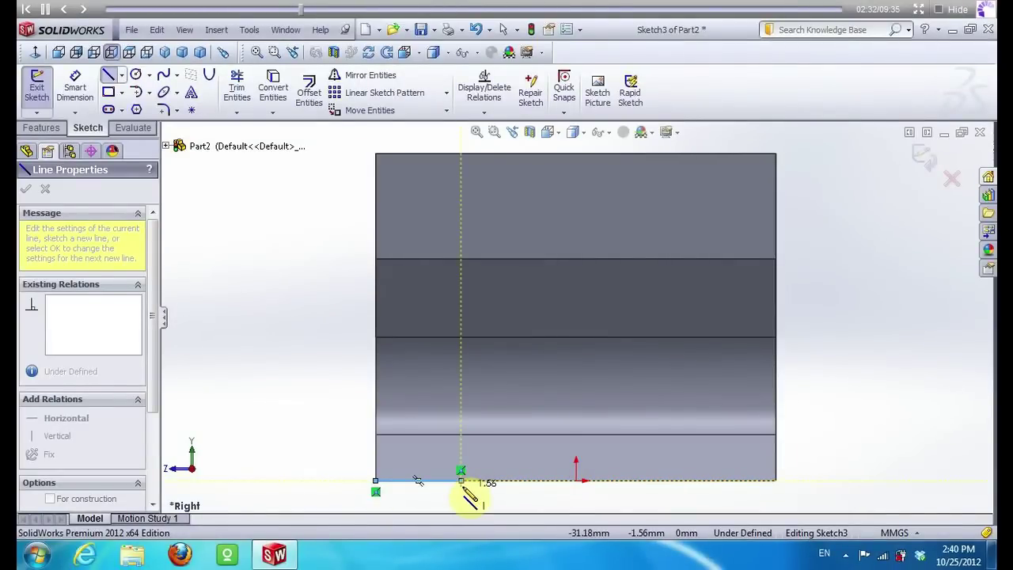
pyautogui.doubleClick(463, 483)
pyautogui.scroll(-2, 467, 483)
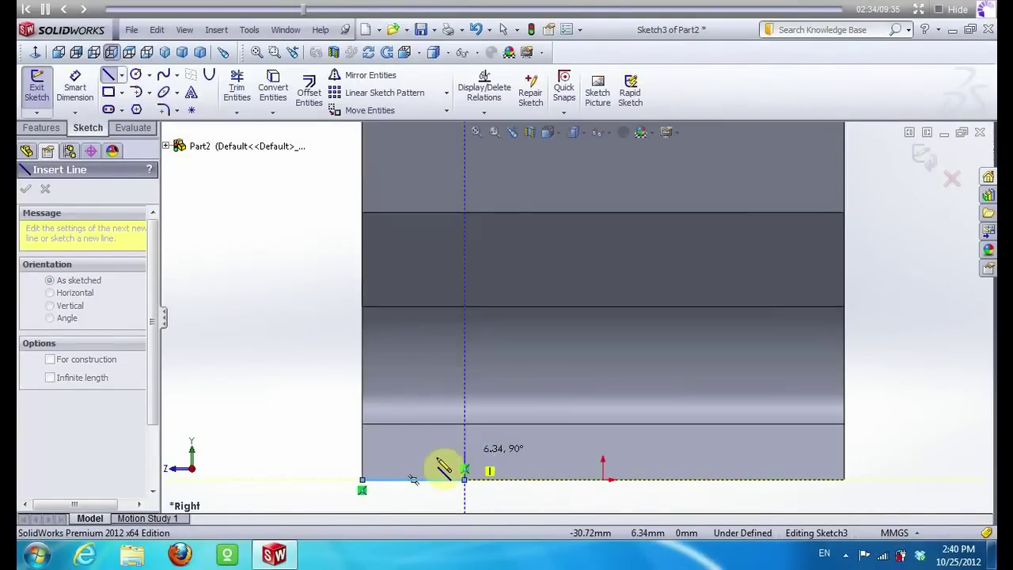
pyautogui.press('Escape')
pyautogui.click(420, 483)
pyautogui.write('30')
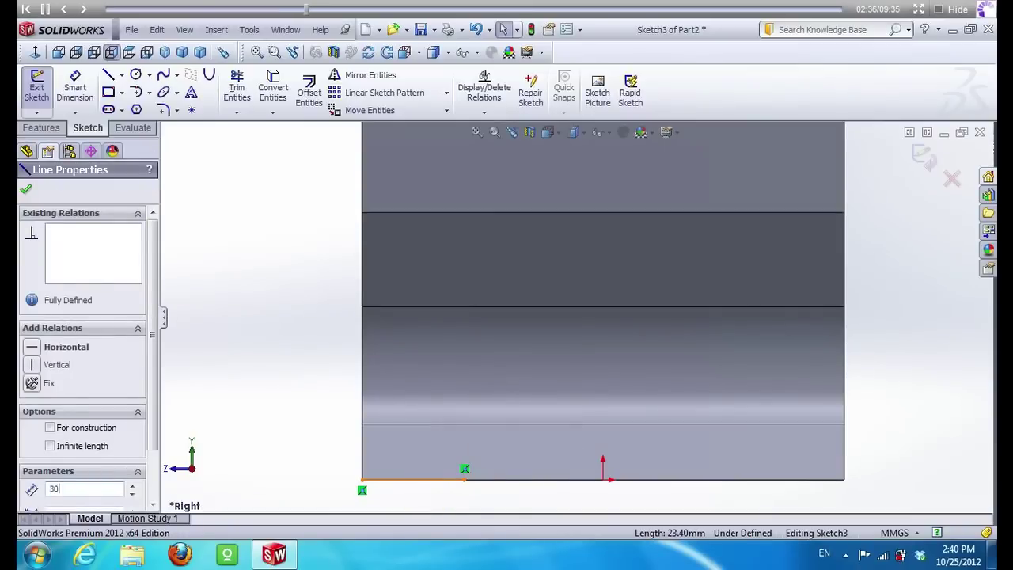
# Convert the top edge, add a vertical line and a diagonal to the bottom edge, then exit
pyautogui.click(108, 75)
pyautogui.moveTo(265, 249); pyautogui.dragTo(401, 218, button='middle')
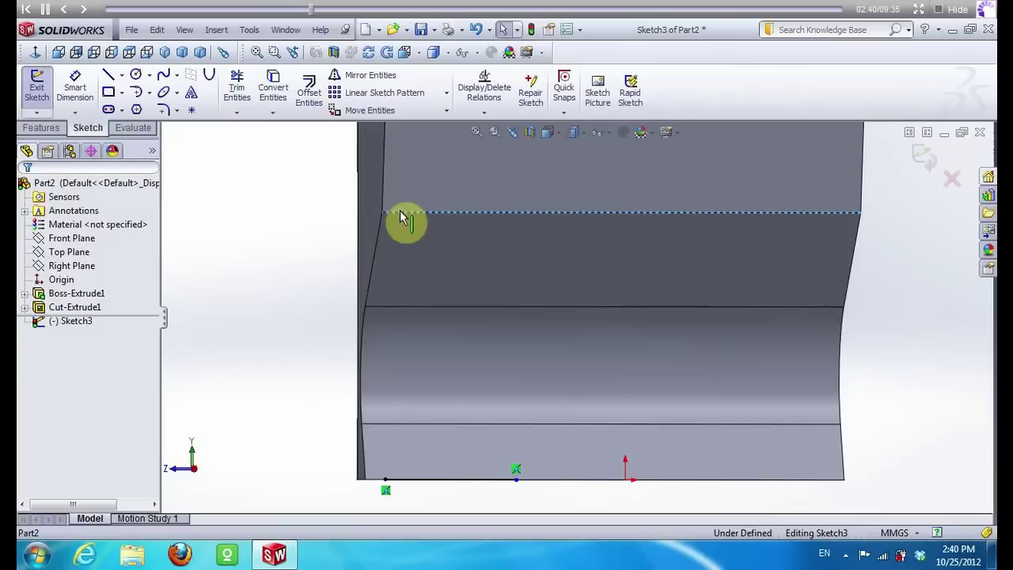
pyautogui.rightClick(401, 218)
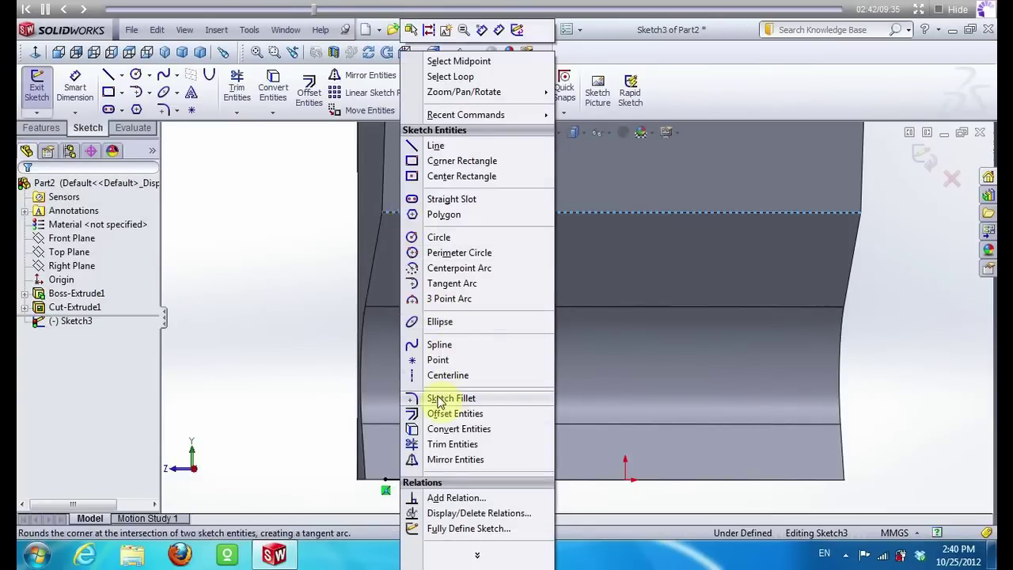
pyautogui.click(443, 428)
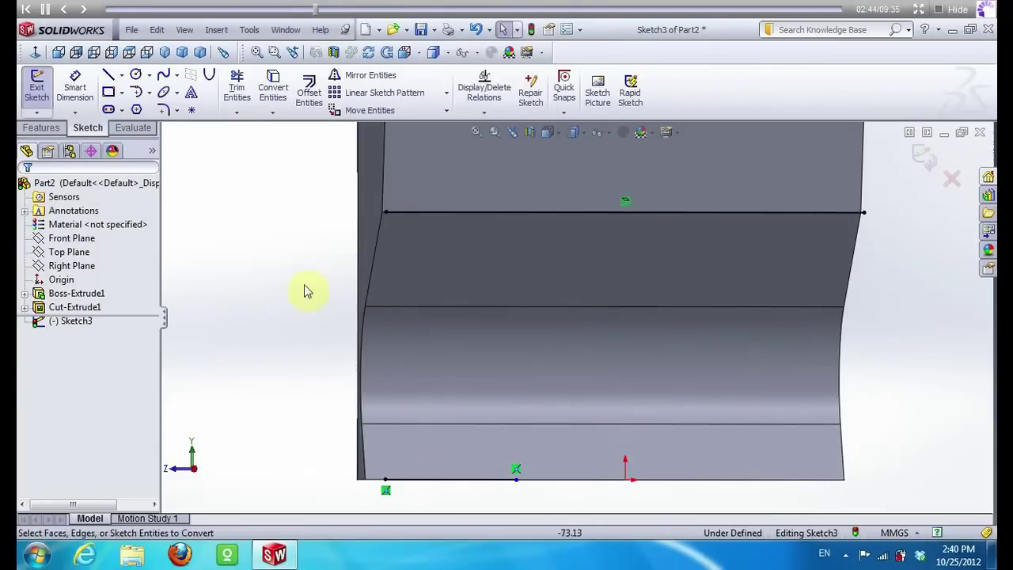
pyautogui.click(106, 77)
pyautogui.click(386, 212)
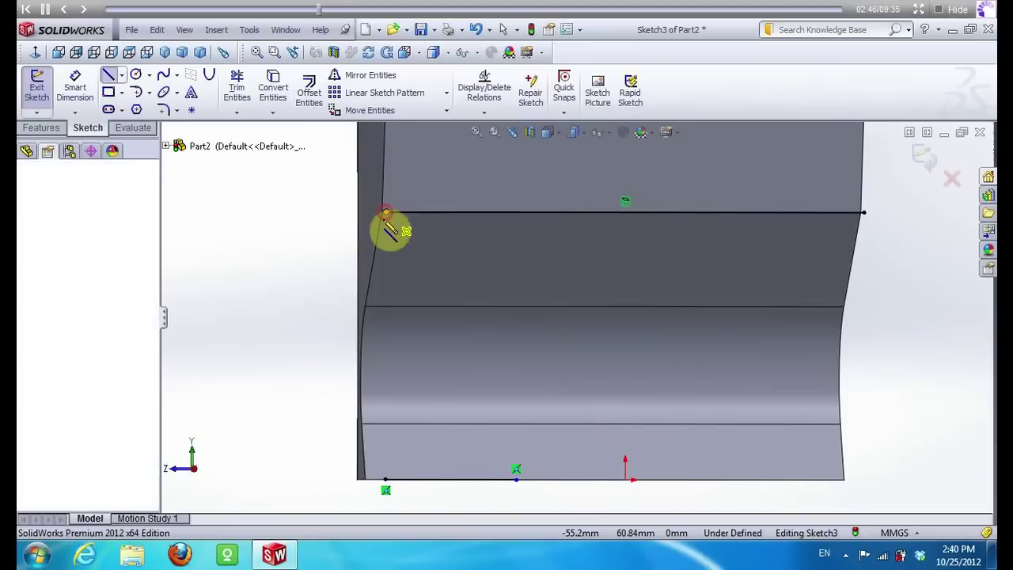
pyautogui.click(385, 480)
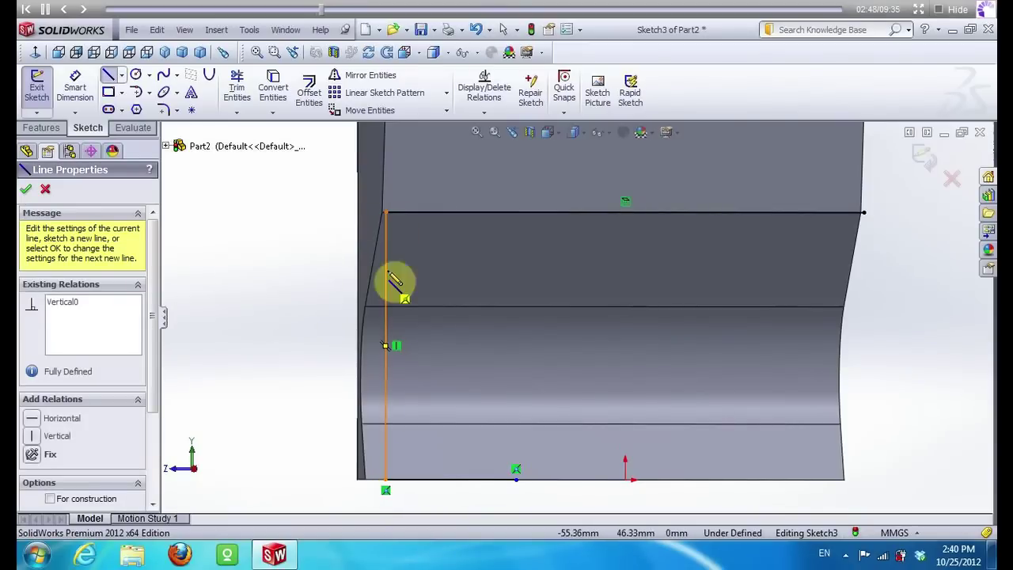
pyautogui.click(388, 212)
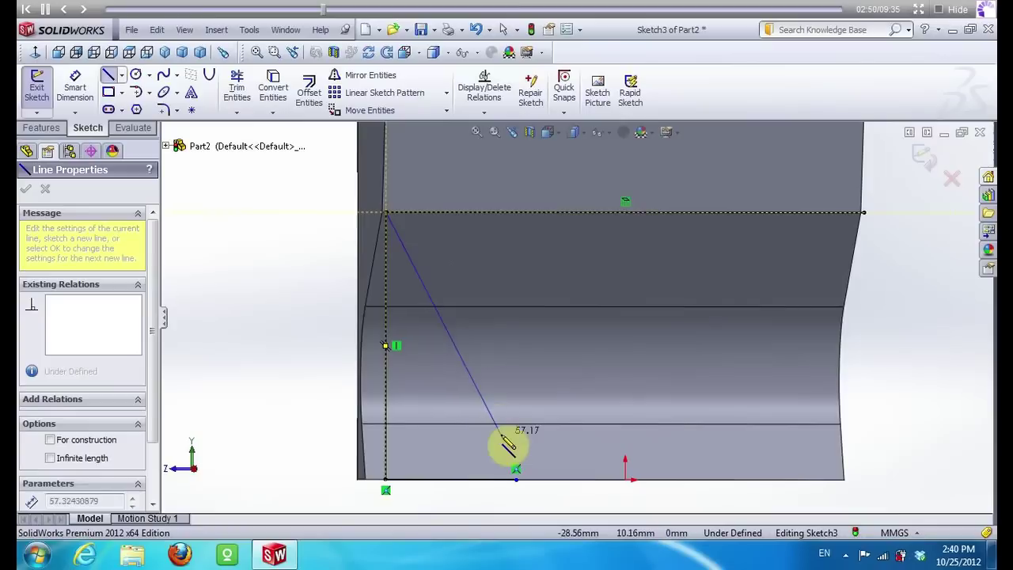
pyautogui.click(515, 479)
pyautogui.press('z')
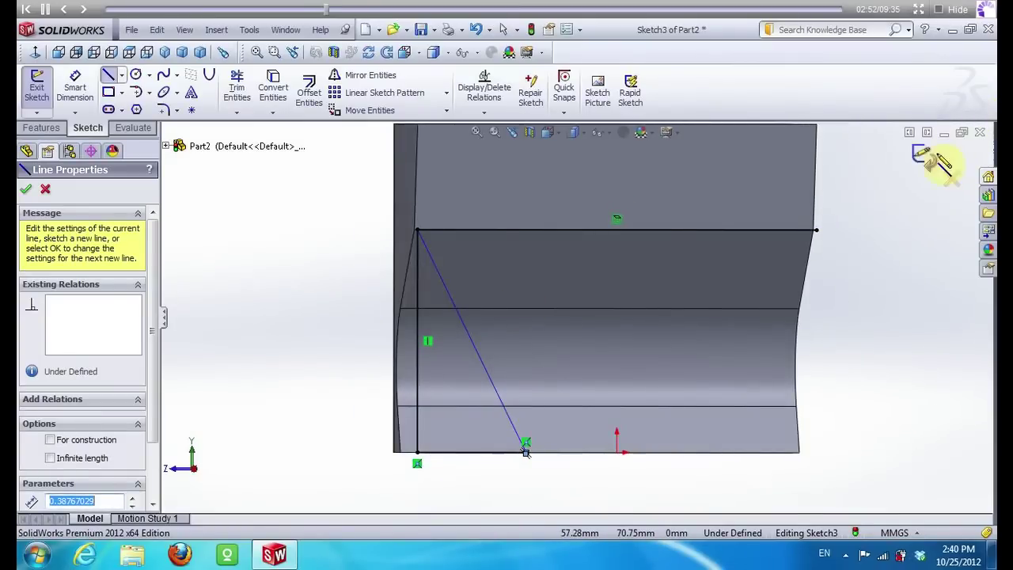
pyautogui.click(935, 159)
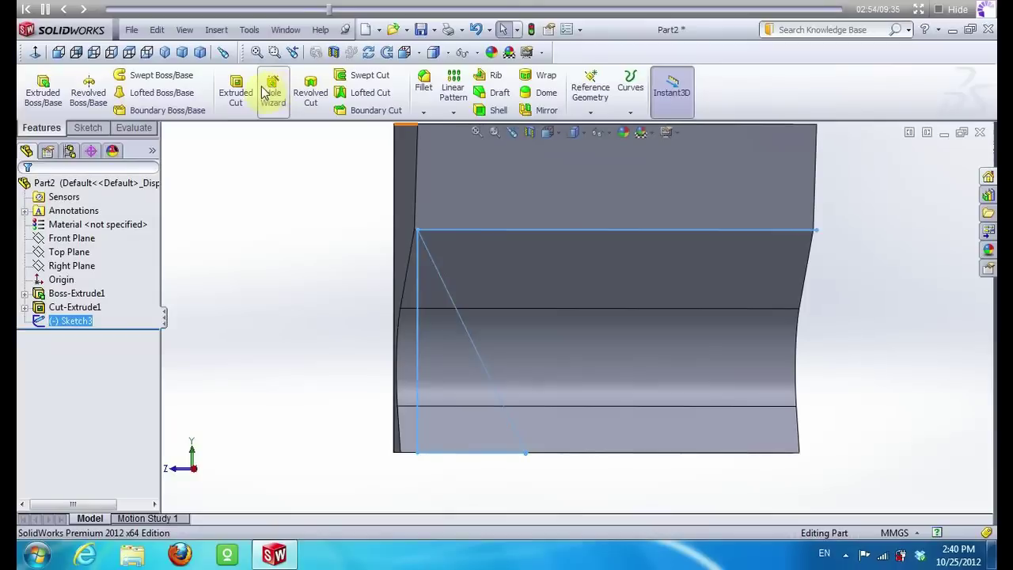
# Cut the triangular Sketch3 region with a 90 mm blind extruded cut
pyautogui.click(235, 92)
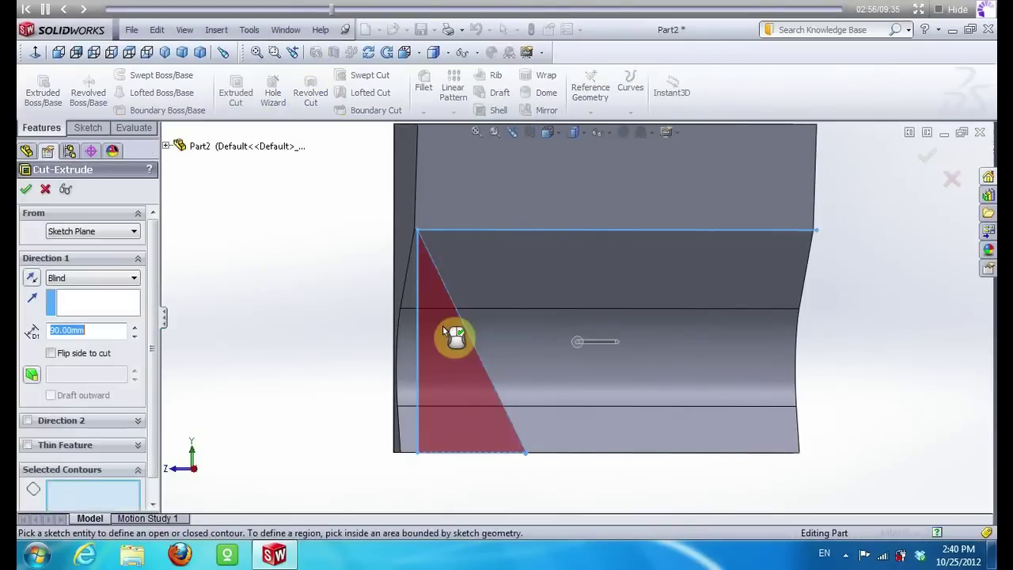
pyautogui.click(446, 331)
pyautogui.moveTo(249, 265); pyautogui.dragTo(278, 262, button='middle')
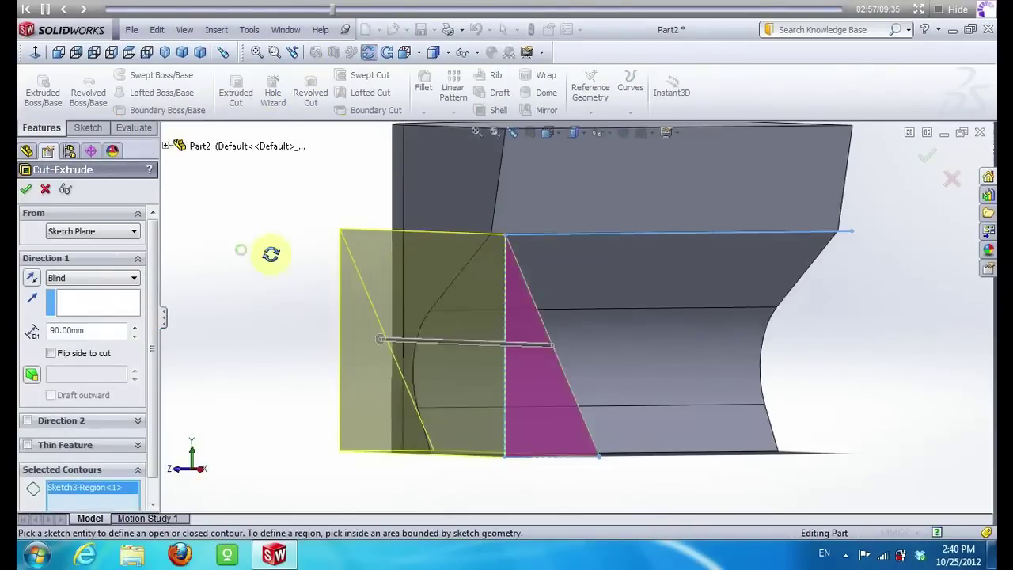
pyautogui.click(26, 190)
pyautogui.moveTo(212, 236)
pyautogui.mouseDown(button='middle')
pyautogui.moveTo(351, 229)
pyautogui.moveTo(338, 231)
pyautogui.moveTo(590, 117)
pyautogui.mouseUp(button='middle')
pyautogui.click(306, 243)
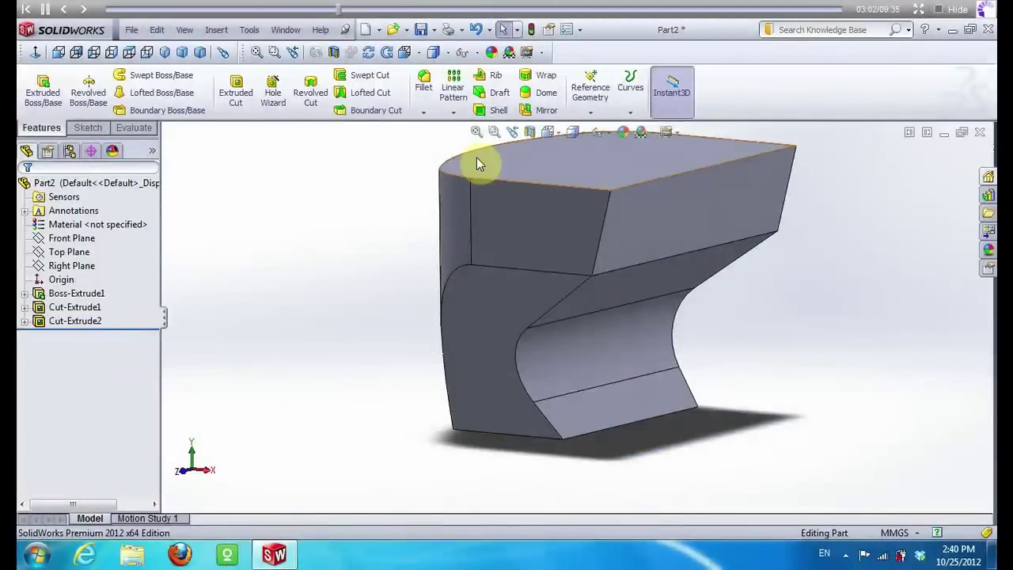
pyautogui.click(591, 112)
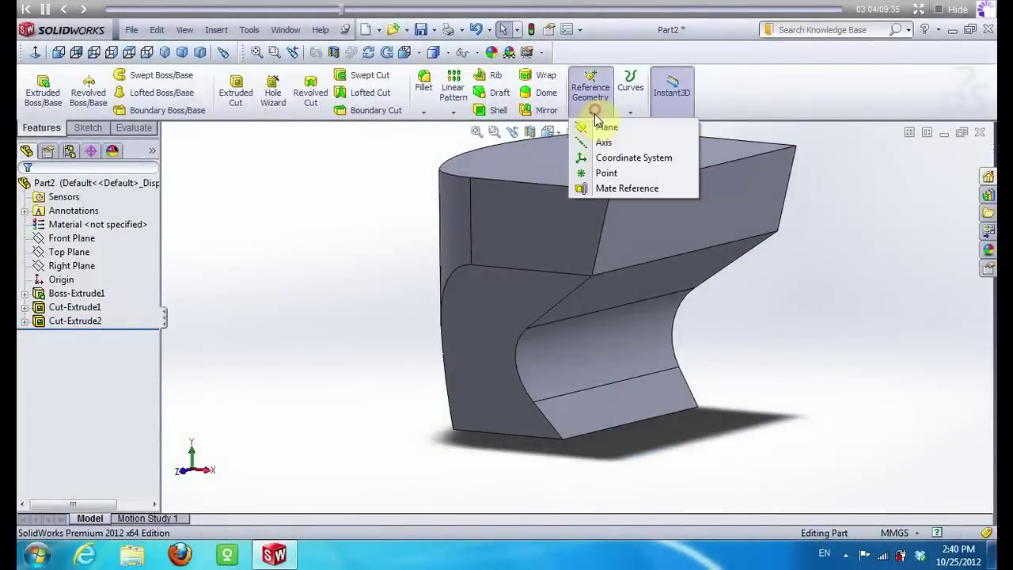
# Create Plane1 midway between two opposite faces of the part
pyautogui.click(600, 129)
pyautogui.click(509, 235)
pyautogui.moveTo(354, 220); pyautogui.dragTo(248, 227, button='middle')
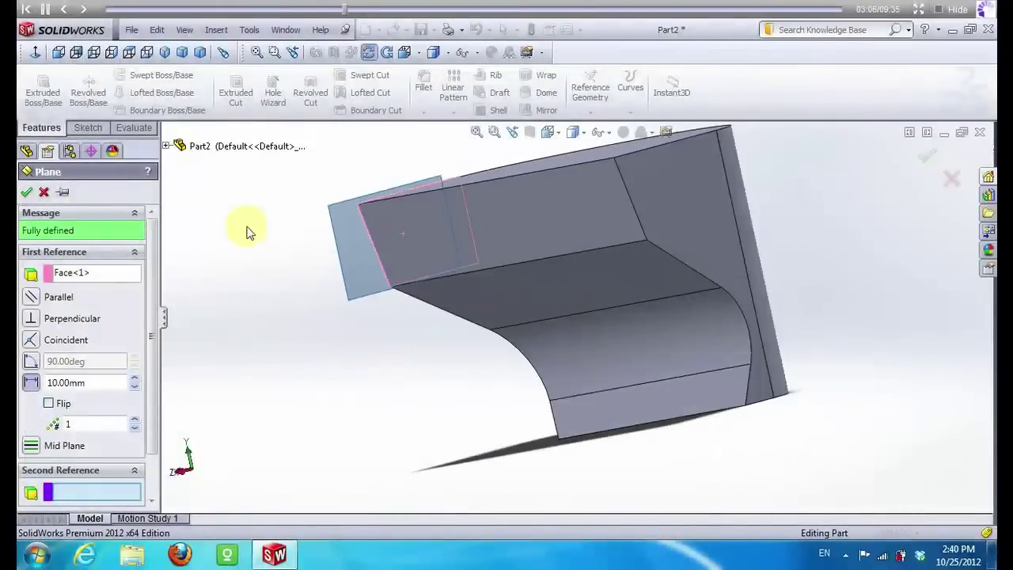
pyautogui.click(592, 192)
pyautogui.moveTo(515, 245); pyautogui.dragTo(102, 197, button='middle')
pyautogui.click(26, 191)
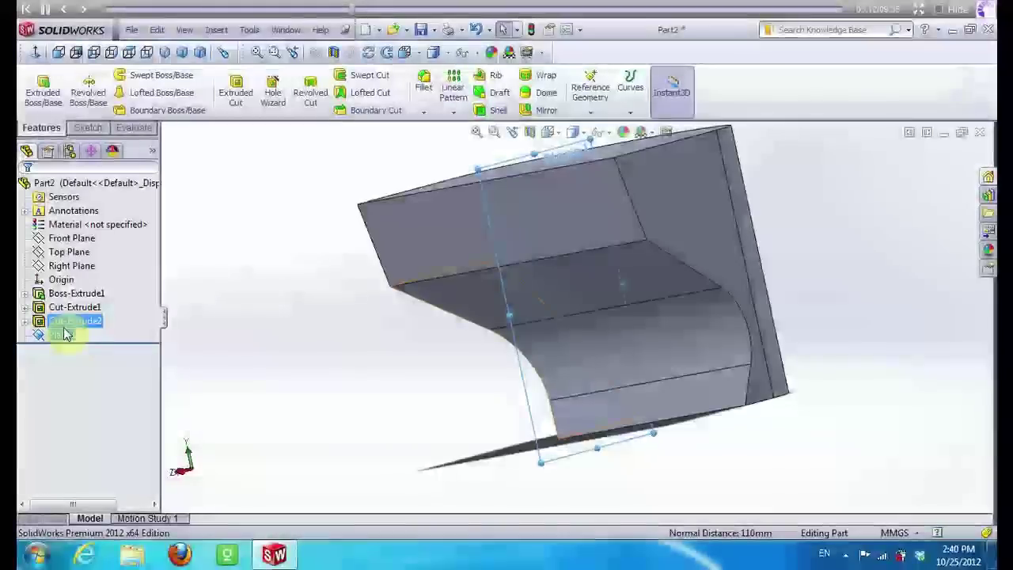
# Mirror Cut-Extrude2 about Plane1
pyautogui.keyDown('ctrl'); pyautogui.click(66, 334); pyautogui.keyUp('ctrl')
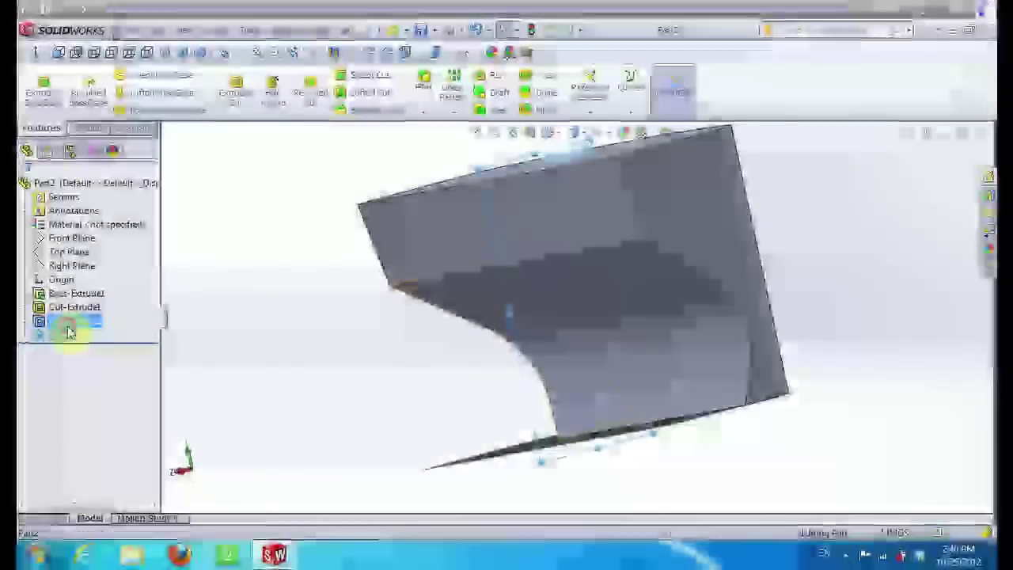
pyautogui.click(538, 112)
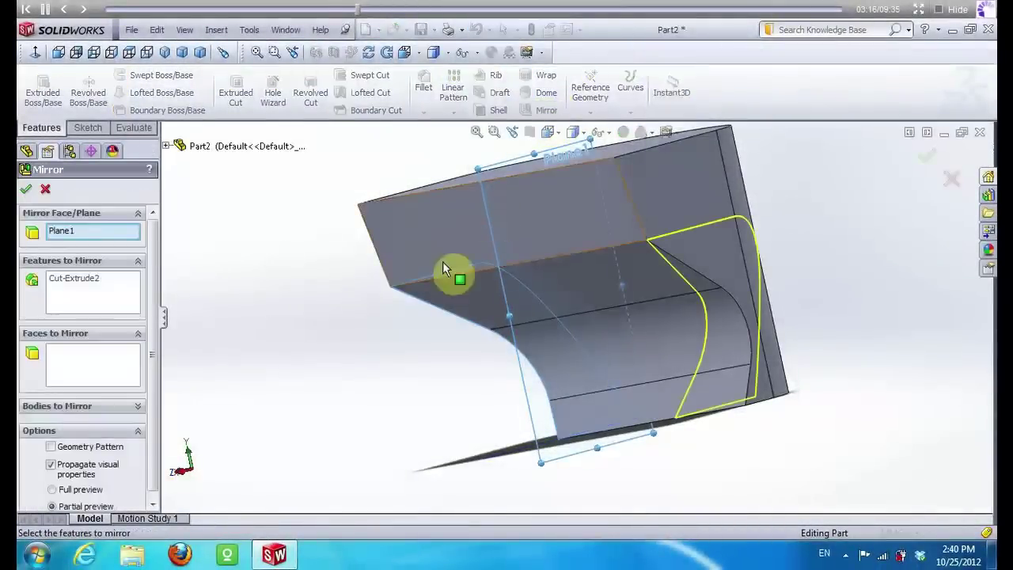
pyautogui.click(30, 191)
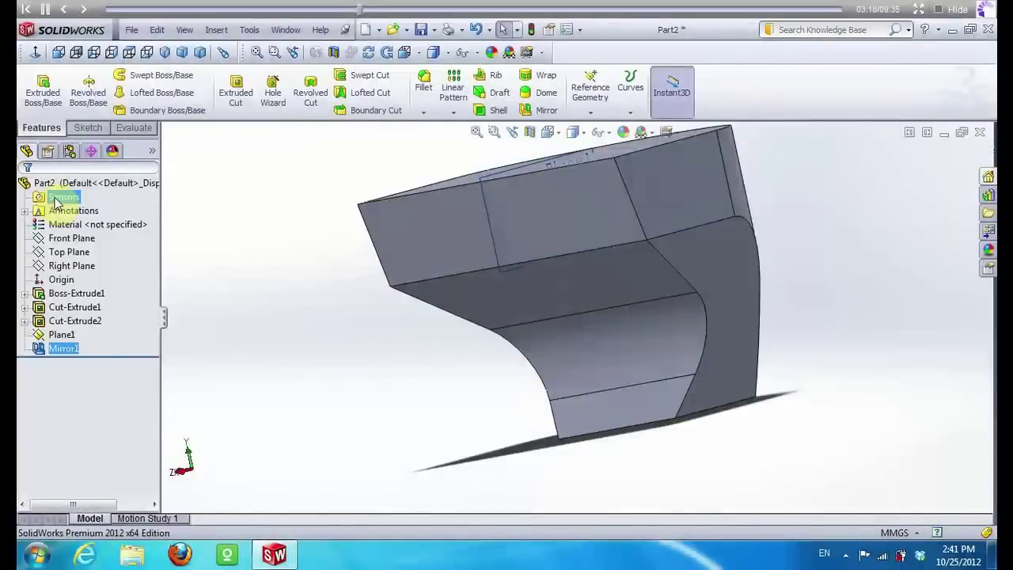
pyautogui.moveTo(410, 243)
pyautogui.mouseDown(button='middle')
pyautogui.moveTo(345, 225)
pyautogui.moveTo(308, 262)
pyautogui.moveTo(326, 267)
pyautogui.moveTo(317, 260)
pyautogui.mouseUp(button='middle')
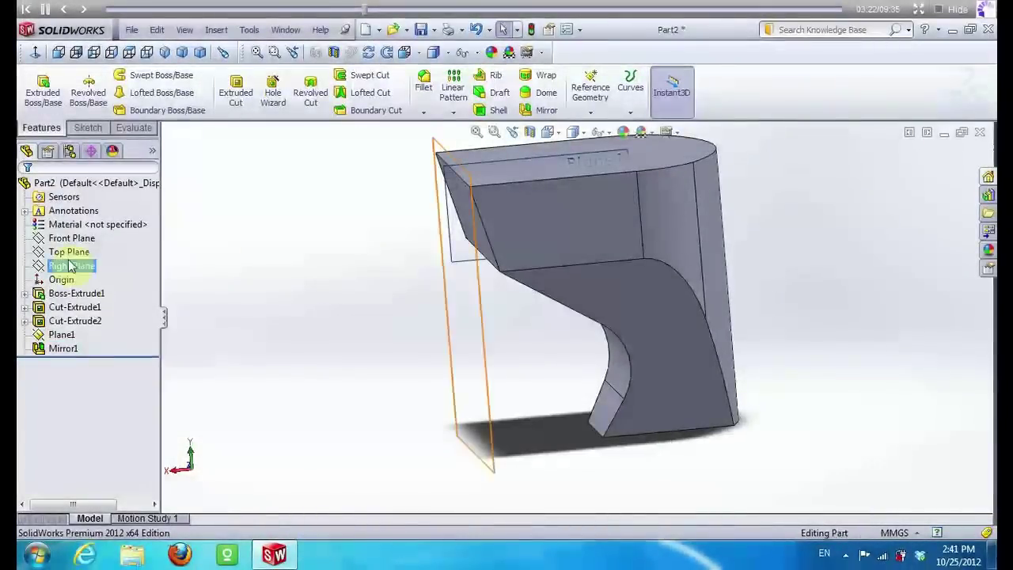
# Create Plane2 offset 100 mm from the Right Plane, flipped to the far side
pyautogui.click(590, 111)
pyautogui.click(596, 126)
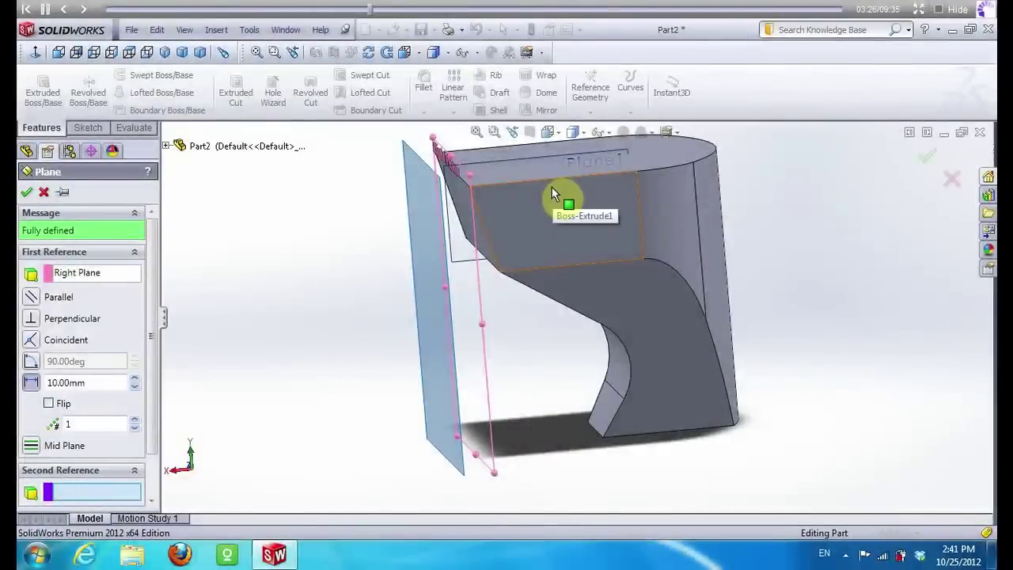
pyautogui.click(95, 383)
pyautogui.write('100')
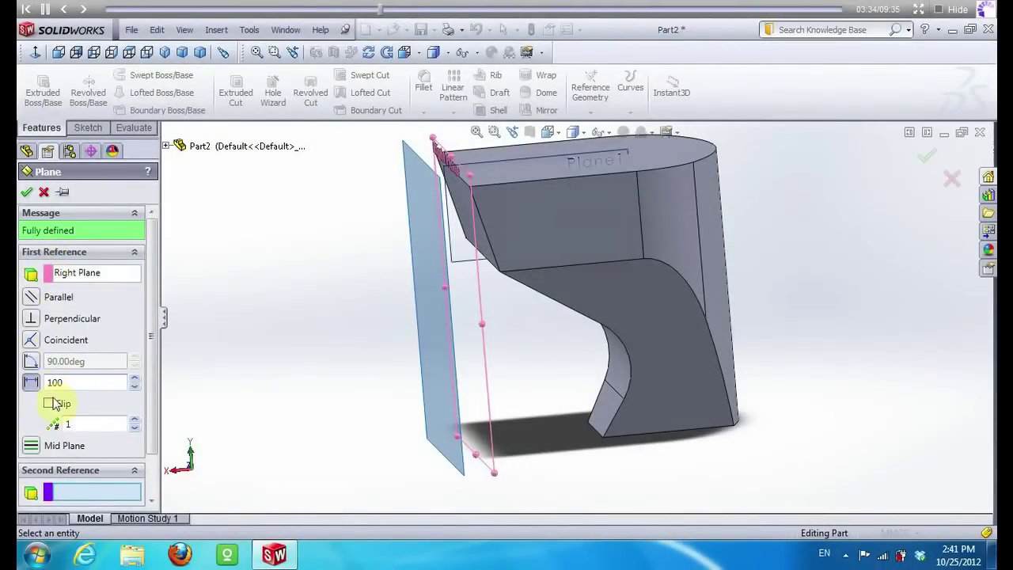
pyautogui.click(50, 404)
pyautogui.moveTo(298, 336); pyautogui.dragTo(277, 326, button='middle')
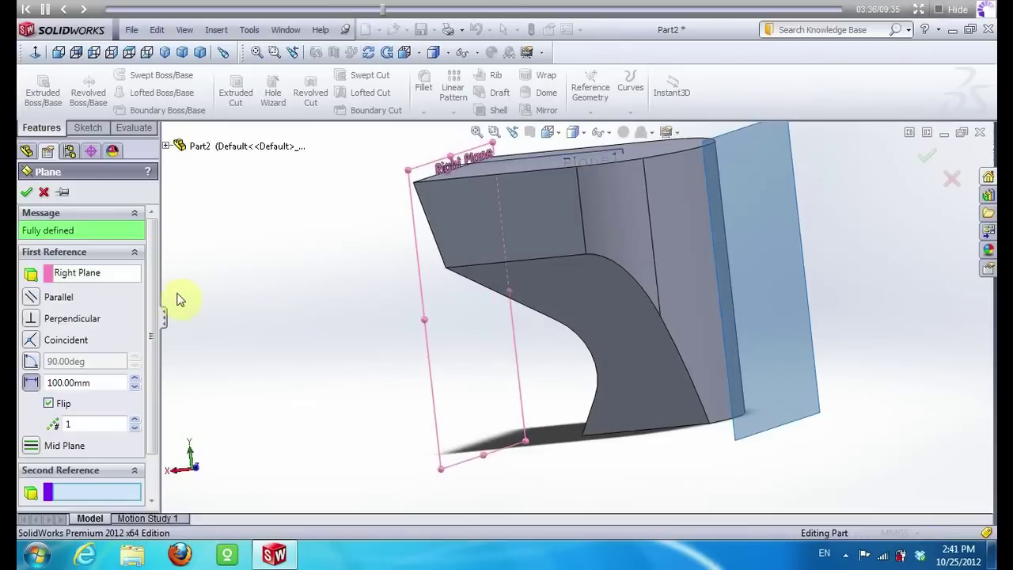
pyautogui.click(31, 195)
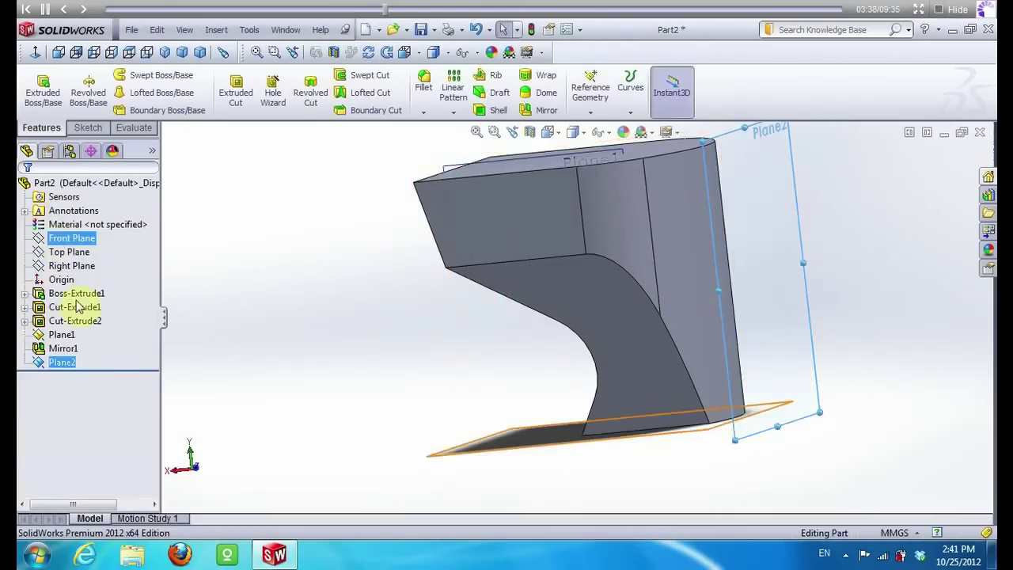
pyautogui.rightClick(69, 366)
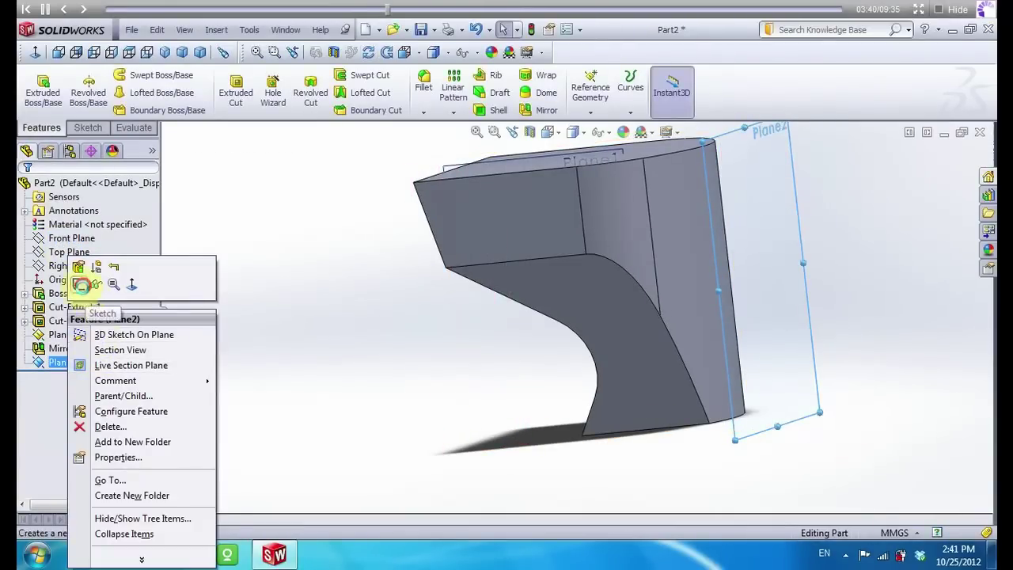
# Start Sketch4 on Plane2 and draw vertical, horizontal and slanted lines from the bottom edge
pyautogui.click(82, 285)
pyautogui.rightClick(75, 376)
pyautogui.click(98, 358)
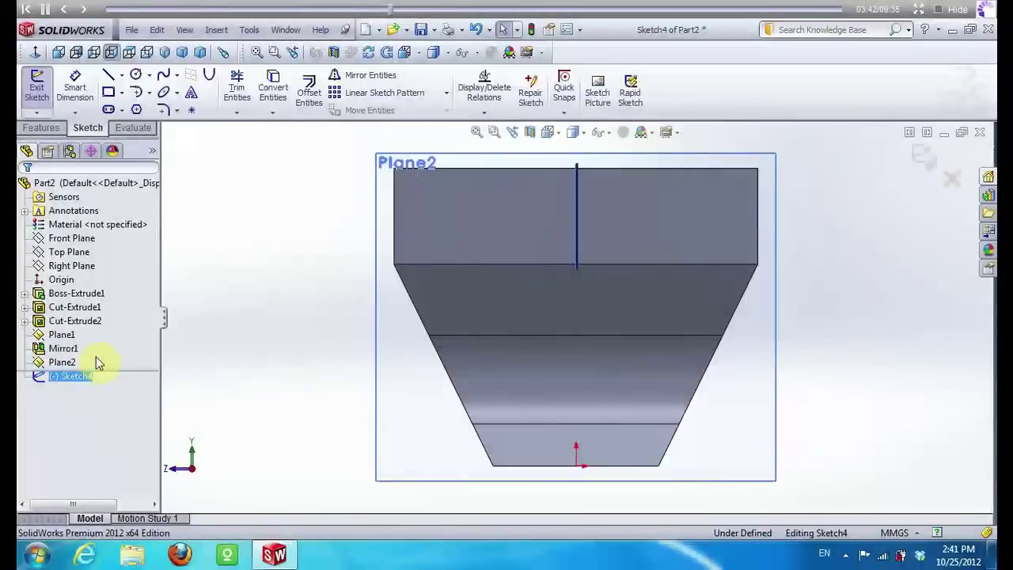
pyautogui.click(107, 75)
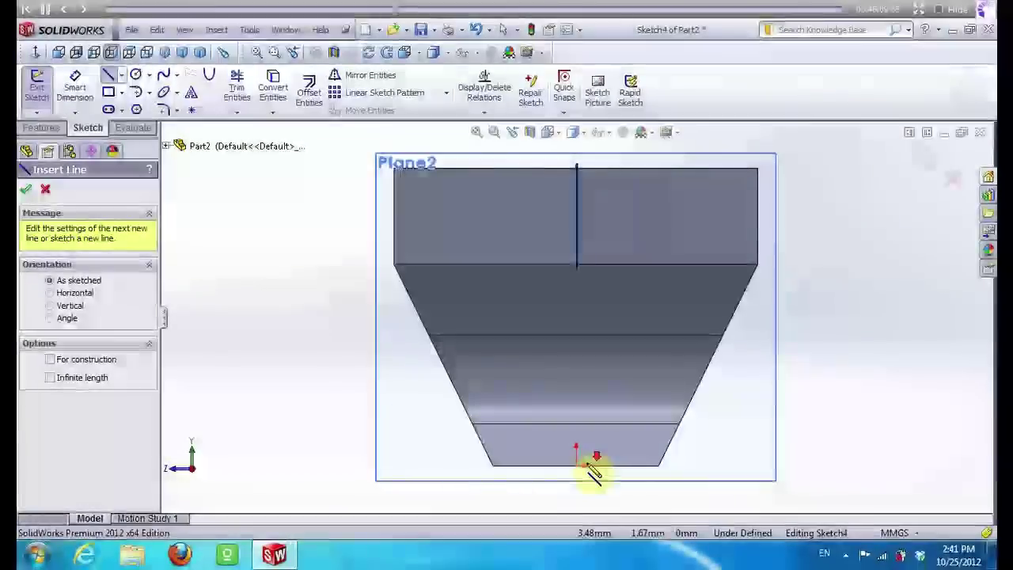
pyautogui.scroll(-2, 585, 479)
pyautogui.scroll(-1, 584, 483)
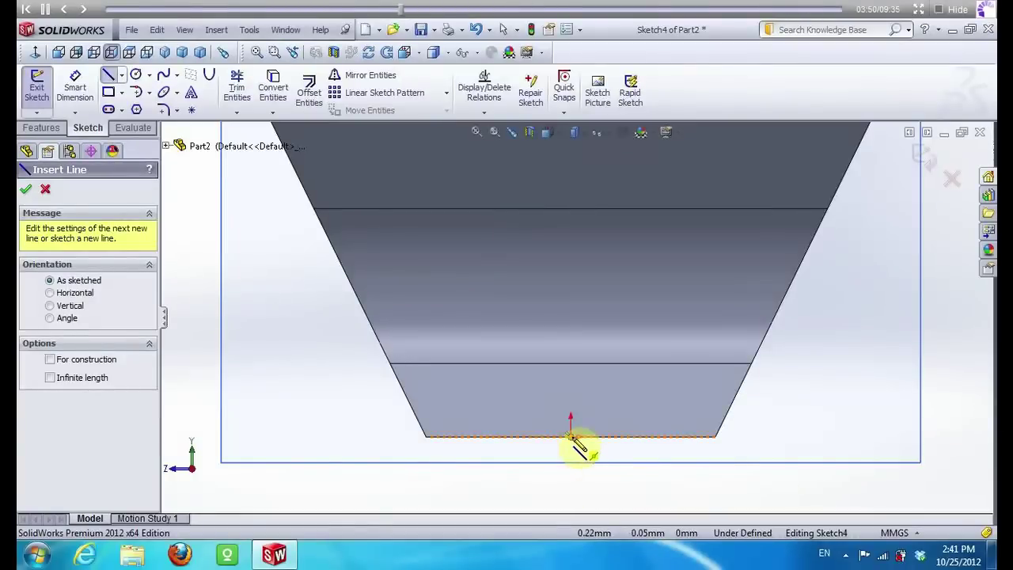
pyautogui.click(571, 436)
pyautogui.click(571, 383)
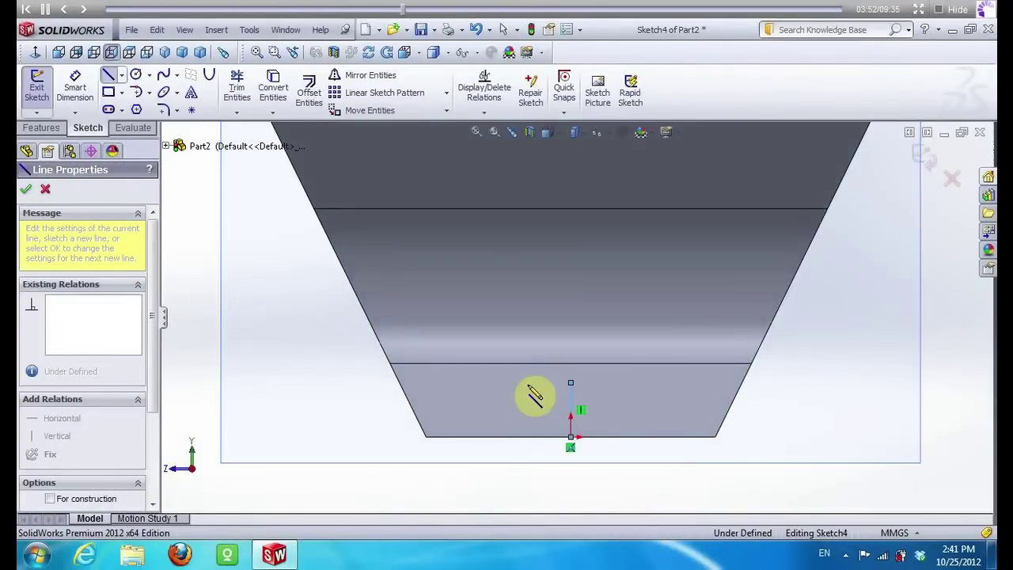
pyautogui.click(480, 382)
pyautogui.click(399, 485)
pyautogui.press('Escape')
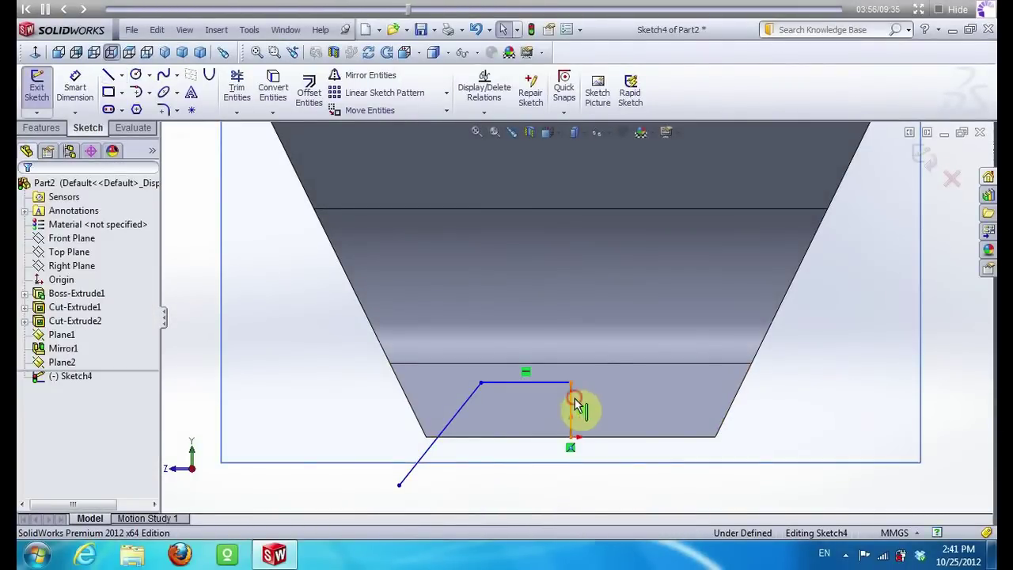
# Set the vertical line to 5 mm, the horizontal to 10 mm, and their slant angle to 135°
pyautogui.click(576, 406)
pyautogui.write('5')
pyautogui.press('Return')
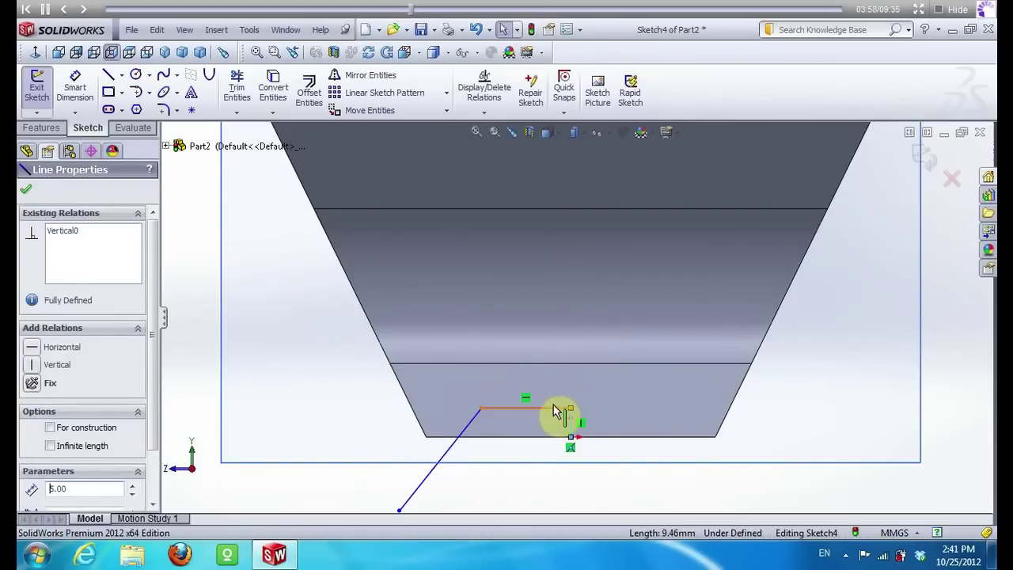
pyautogui.click(554, 409)
pyautogui.write('10')
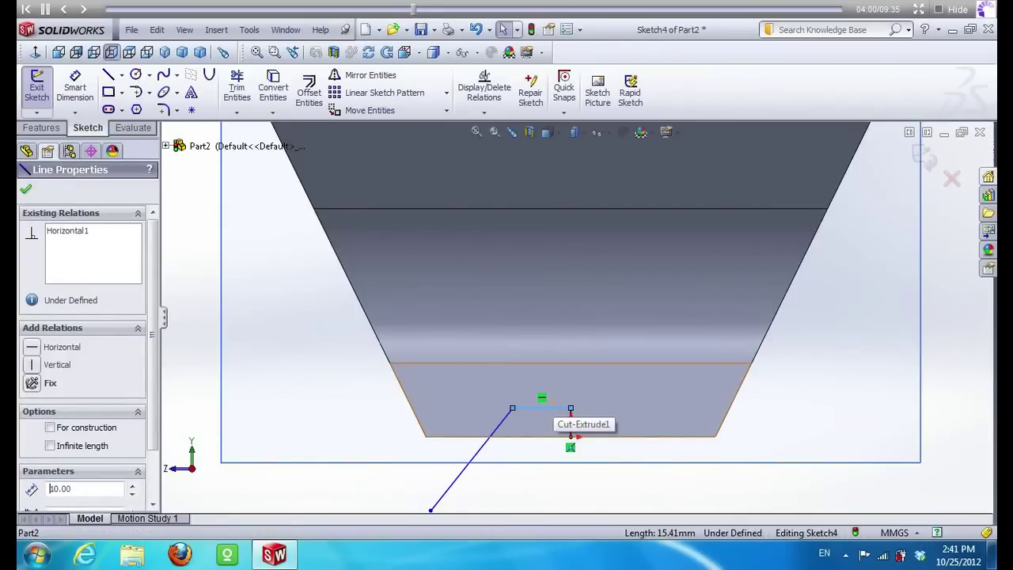
pyautogui.press('Escape')
pyautogui.click(74, 83)
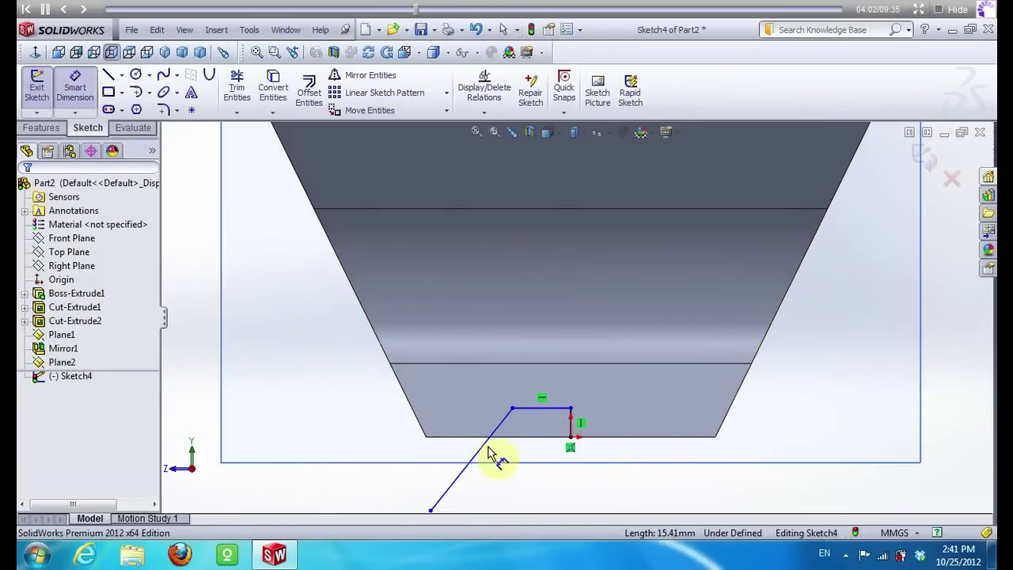
pyautogui.click(520, 418)
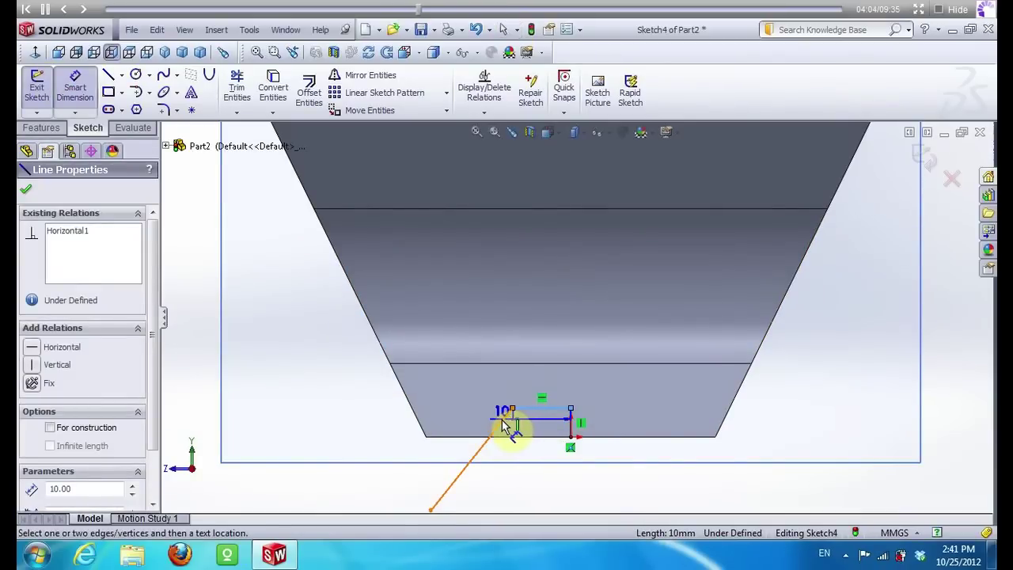
pyautogui.click(499, 431)
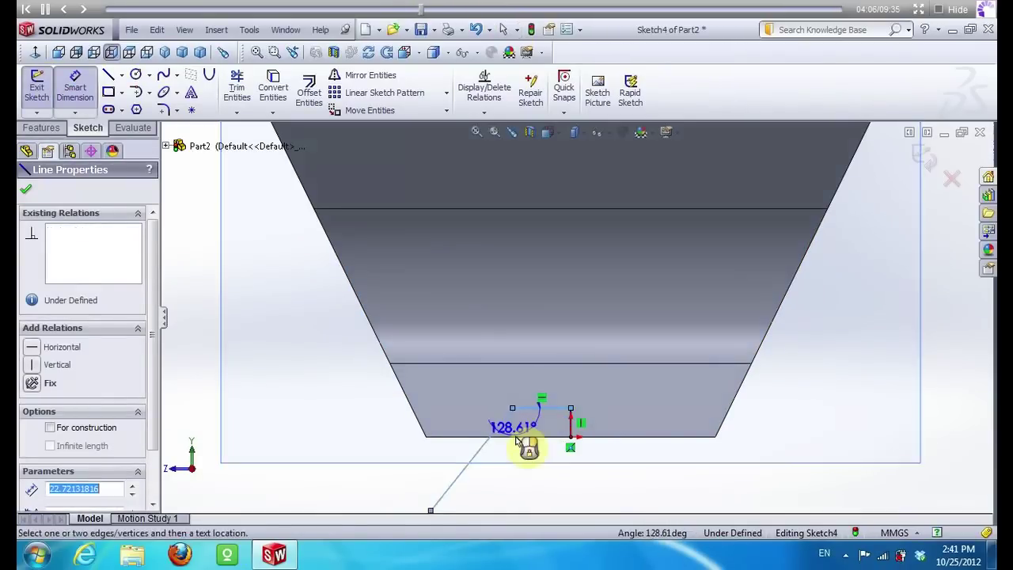
pyautogui.click(529, 448)
pyautogui.write('135')
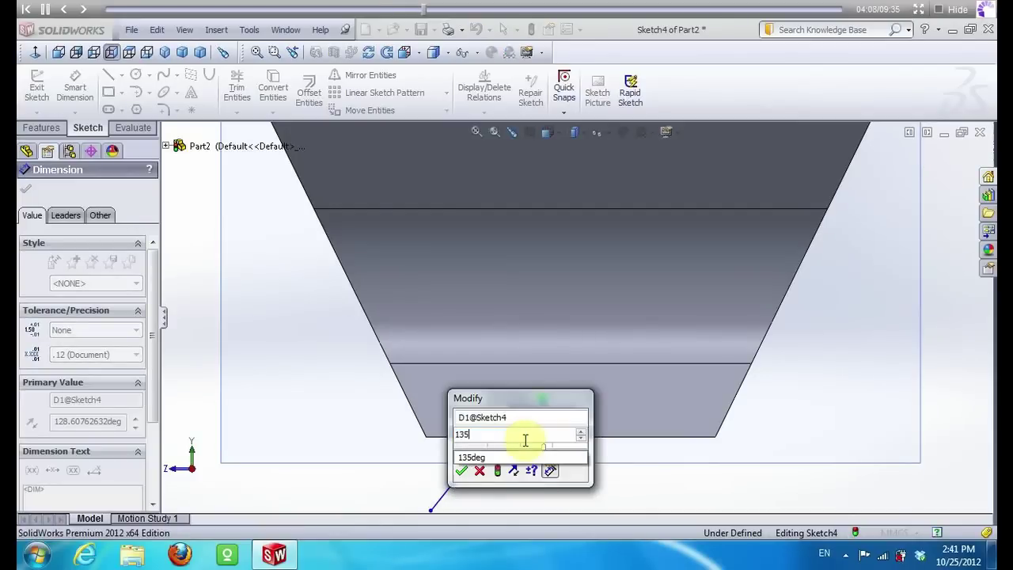
pyautogui.press('Return')
pyautogui.press('Escape')
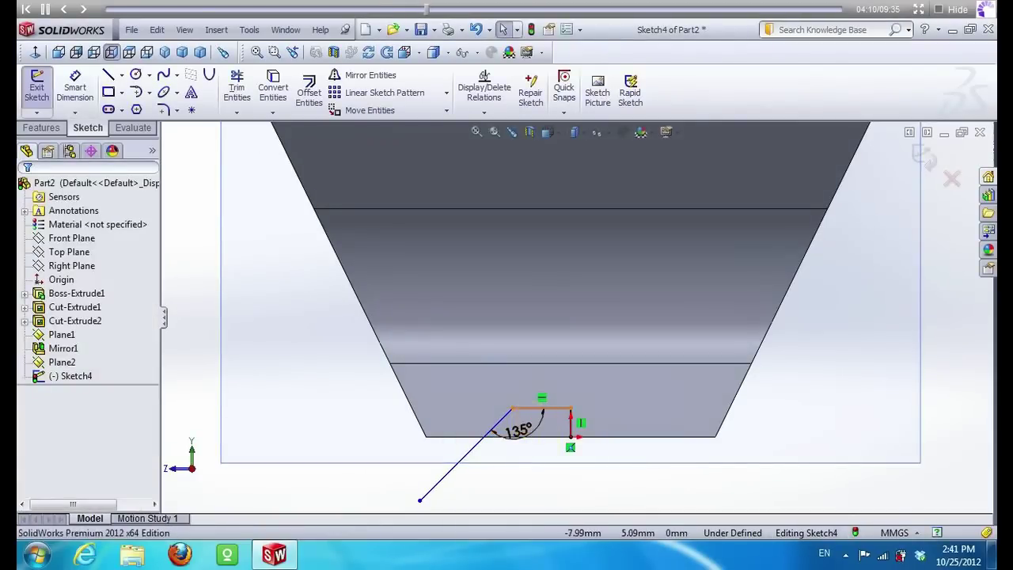
# Mirror the horizontal and slanted lines about the vertical line
pyautogui.click(533, 409)
pyautogui.keyDown('ctrl'); pyautogui.click(471, 450); pyautogui.keyUp('ctrl')
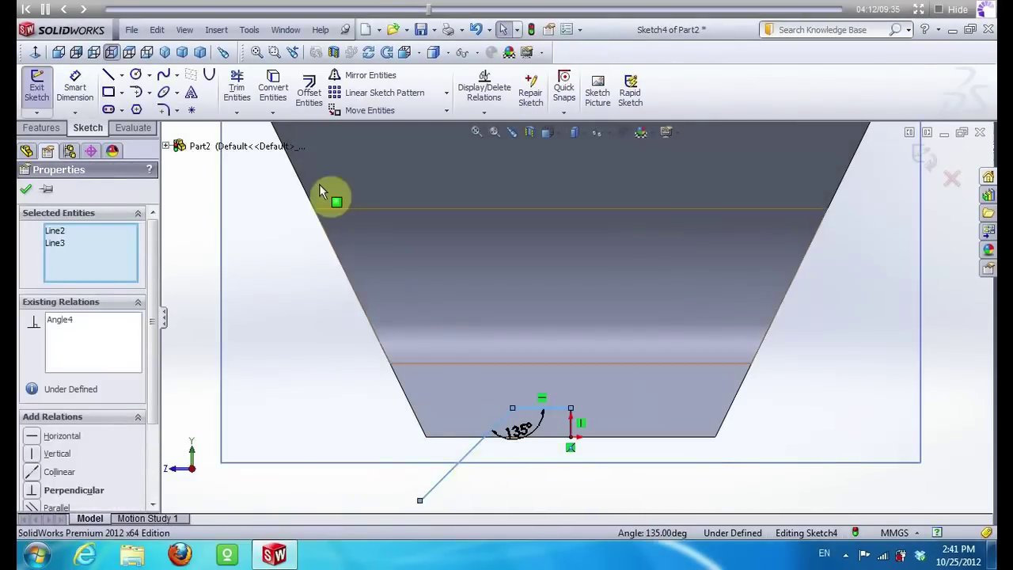
pyautogui.click(360, 75)
pyautogui.click(126, 386)
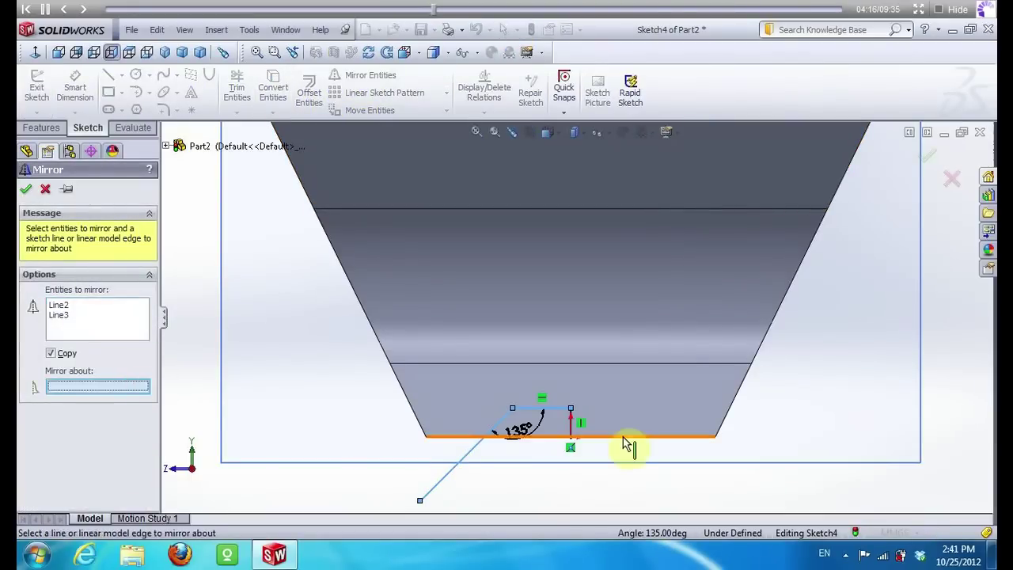
pyautogui.click(572, 423)
pyautogui.click(25, 191)
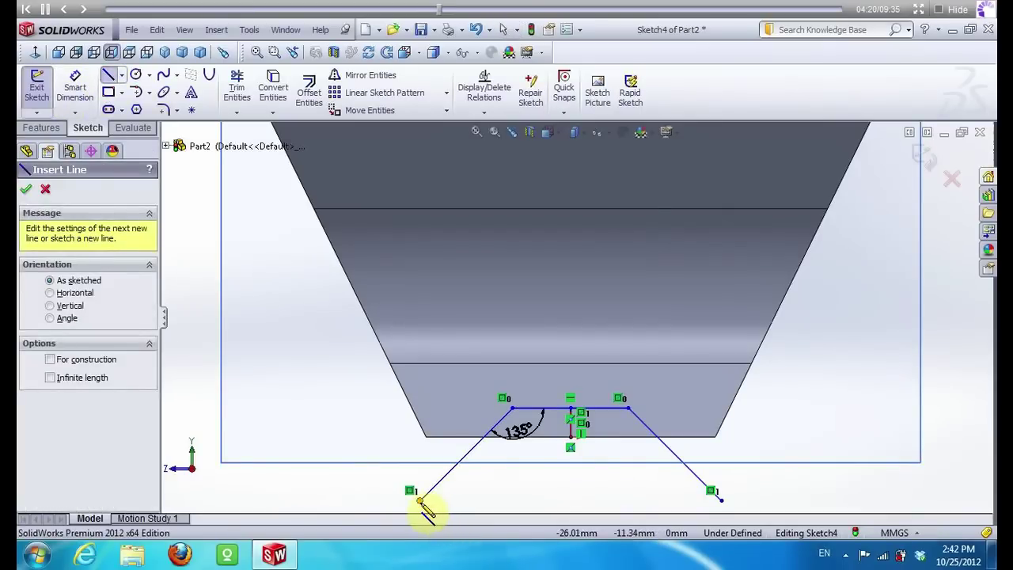
# Draw the bottom line to close the trapezoid below the part
pyautogui.click(419, 500)
pyautogui.click(721, 500)
pyautogui.press('Escape')
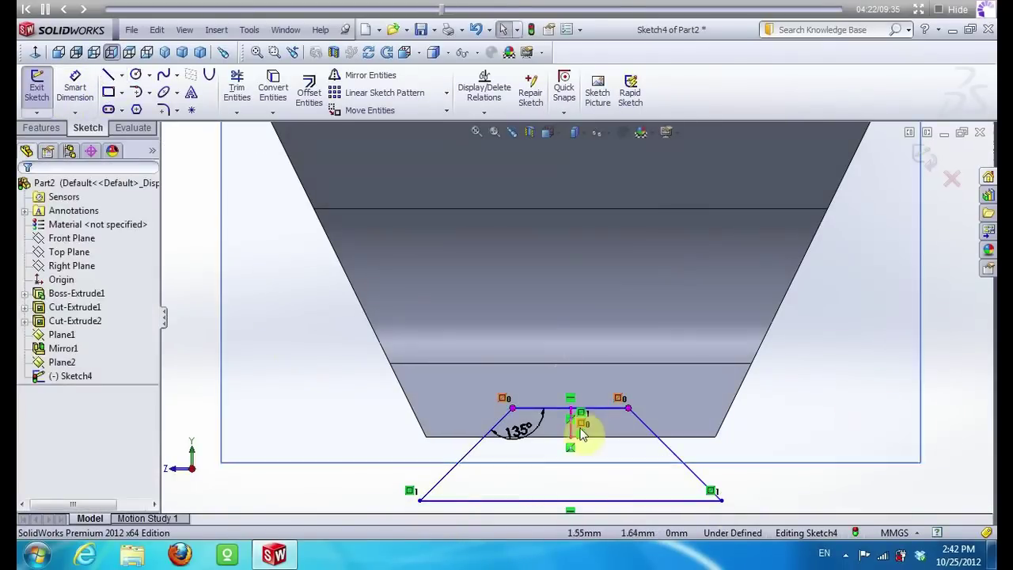
pyautogui.click(570, 428)
pyautogui.press('Escape')
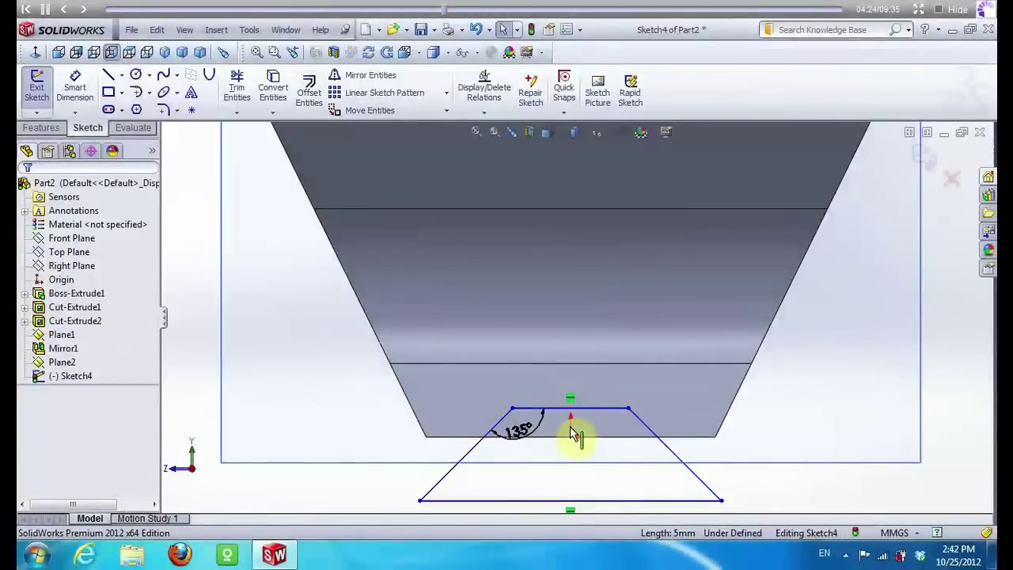
pyautogui.moveTo(577, 435)
pyautogui.mouseDown(button='middle')
pyautogui.moveTo(362, 341)
pyautogui.moveTo(486, 355)
pyautogui.mouseUp(button='middle')
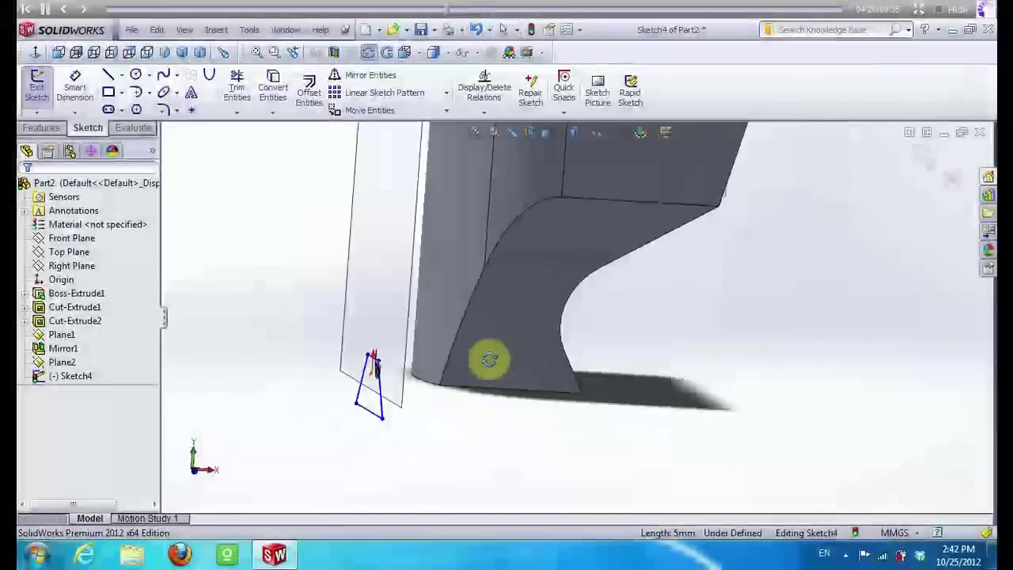
pyautogui.click(41, 128)
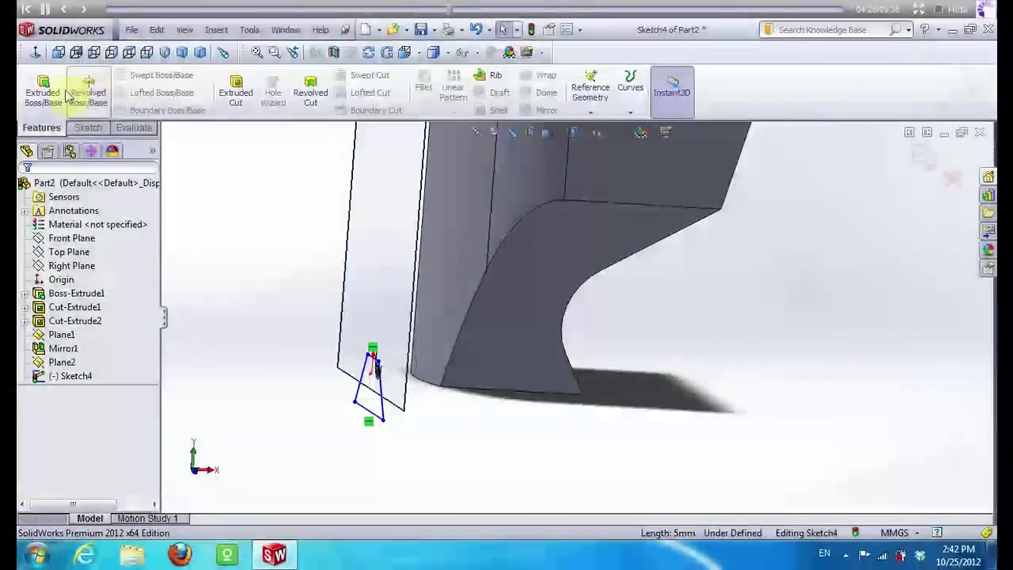
# Cut the Sketch4 trapezoid Through All in the reversed direction, making Cut-Extrude3's dovetail slot
pyautogui.click(236, 92)
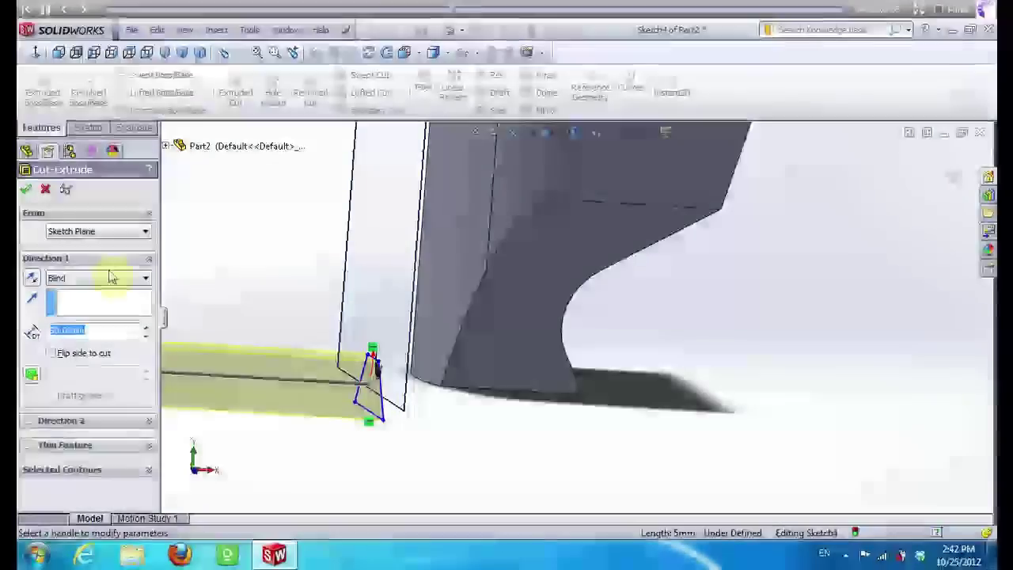
pyautogui.click(109, 277)
pyautogui.click(95, 302)
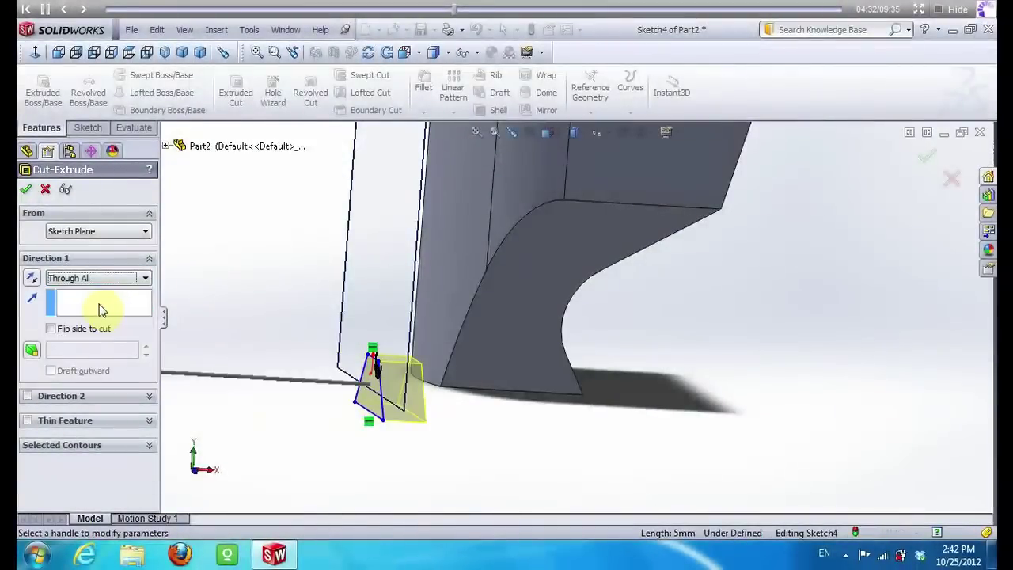
pyautogui.click(32, 278)
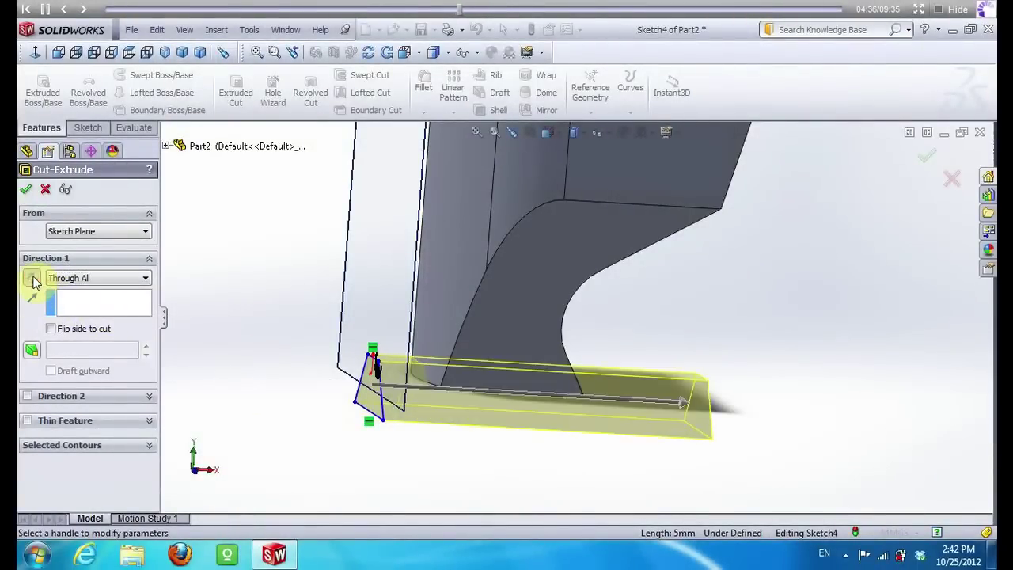
pyautogui.click(26, 191)
pyautogui.moveTo(288, 293)
pyautogui.mouseDown(button='middle')
pyautogui.moveTo(362, 322)
pyautogui.moveTo(328, 300)
pyautogui.mouseUp(button='middle')
pyautogui.moveTo(372, 313); pyautogui.dragTo(287, 296, button='middle')
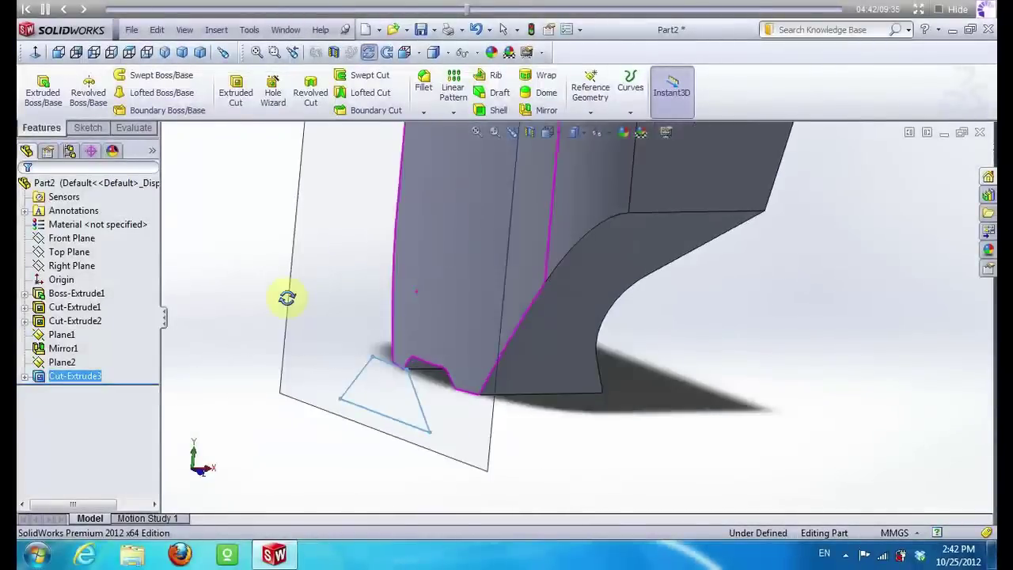
pyautogui.moveTo(722, 423)
pyautogui.mouseDown(button='middle')
pyautogui.moveTo(580, 294)
pyautogui.moveTo(570, 261)
pyautogui.mouseUp(button='middle')
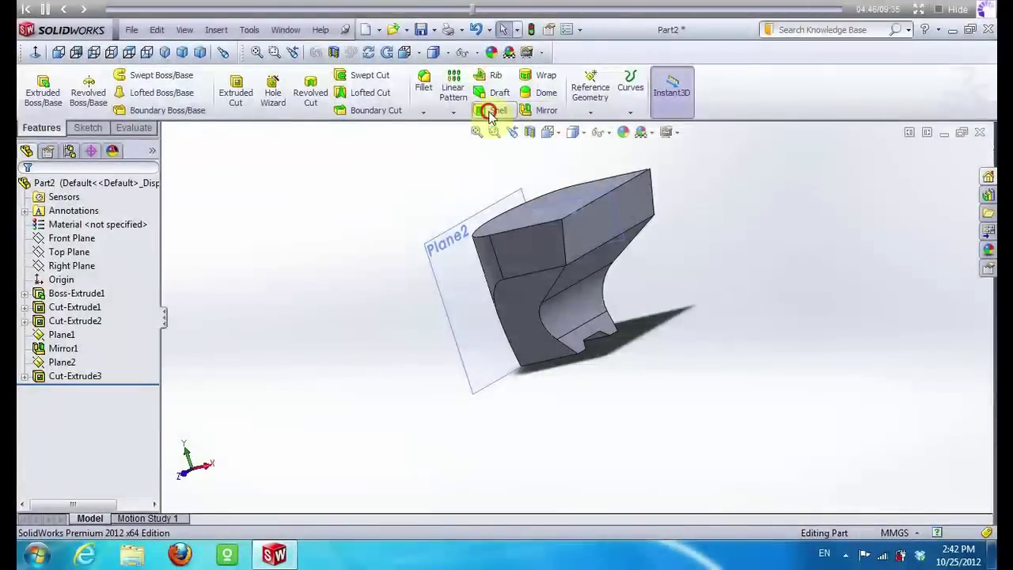
# Shell the part to 2.00 mm walls, removing the top, front and curved faces
pyautogui.click(498, 110)
pyautogui.moveTo(523, 198); pyautogui.dragTo(581, 256, button='middle')
pyautogui.click(558, 204)
pyautogui.click(580, 258)
pyautogui.click(588, 281)
pyautogui.click(583, 333)
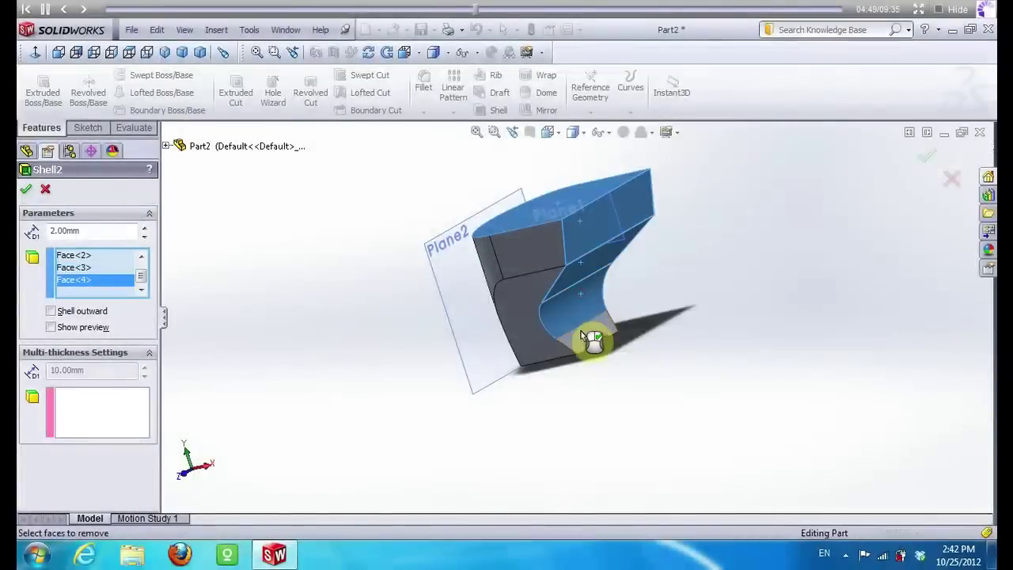
pyautogui.click(29, 192)
pyautogui.moveTo(389, 181); pyautogui.dragTo(374, 216, button='middle')
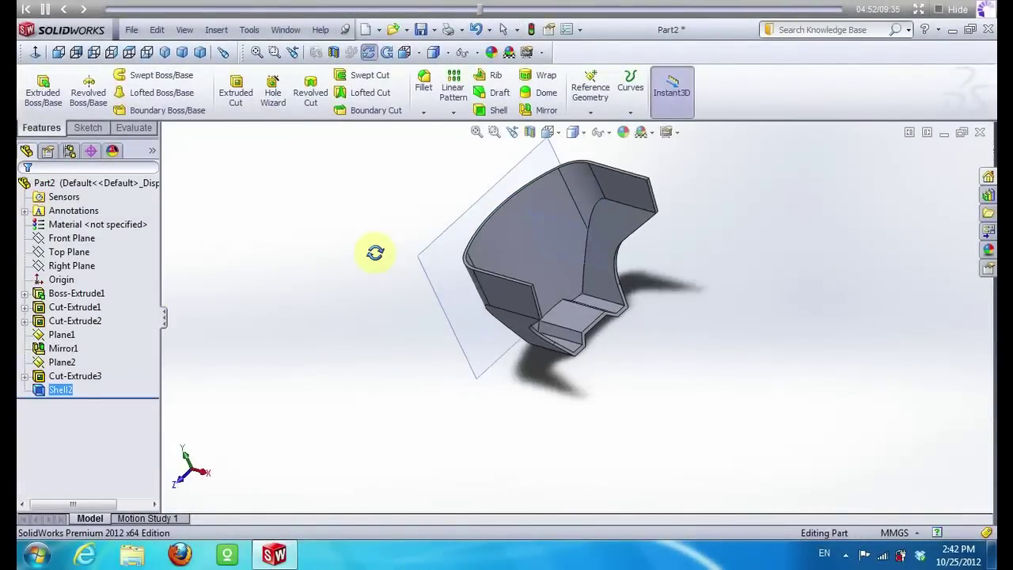
pyautogui.scroll(-4, 535, 259)
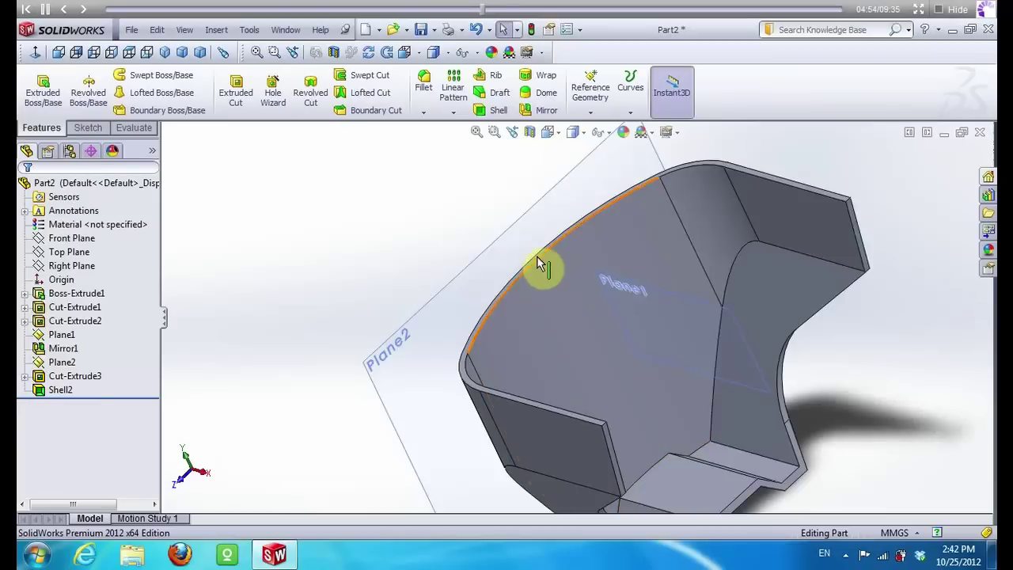
pyautogui.scroll(-3, 538, 262)
pyautogui.click(532, 289)
pyautogui.rightClick(531, 289)
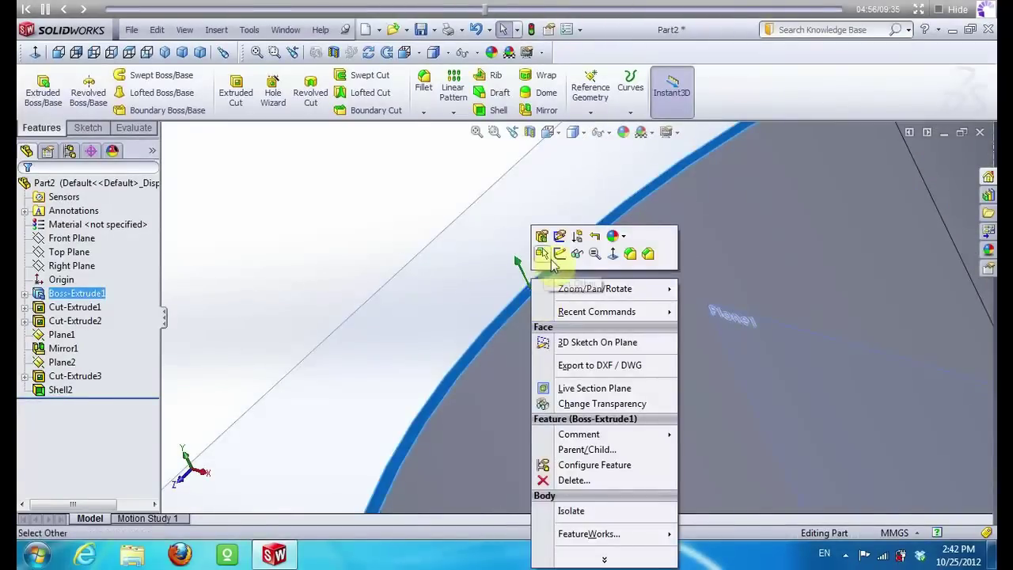
# Start Sketch5 on the selected face and view it normal to the sketch plane
pyautogui.click(556, 257)
pyautogui.rightClick(75, 406)
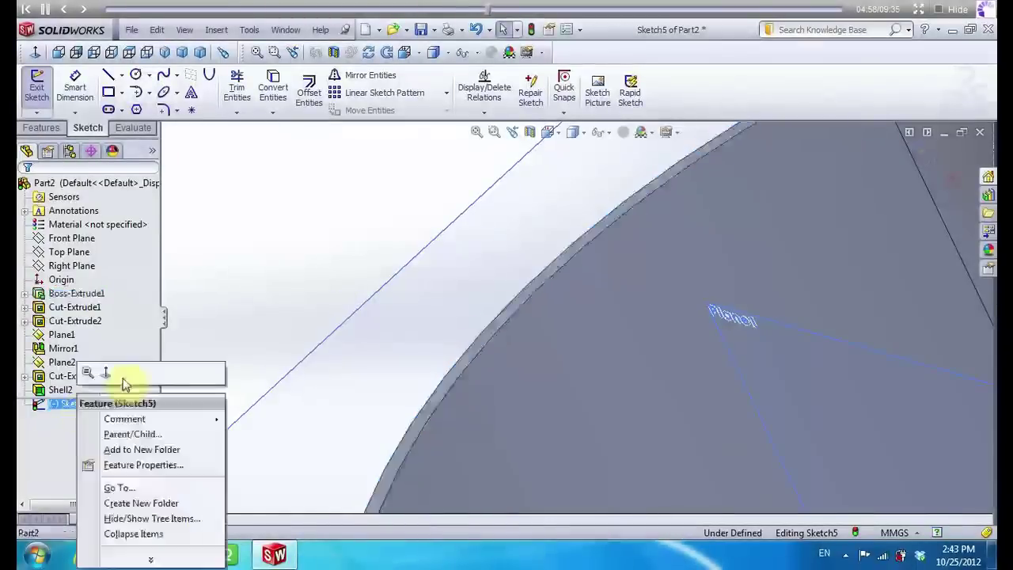
pyautogui.click(111, 374)
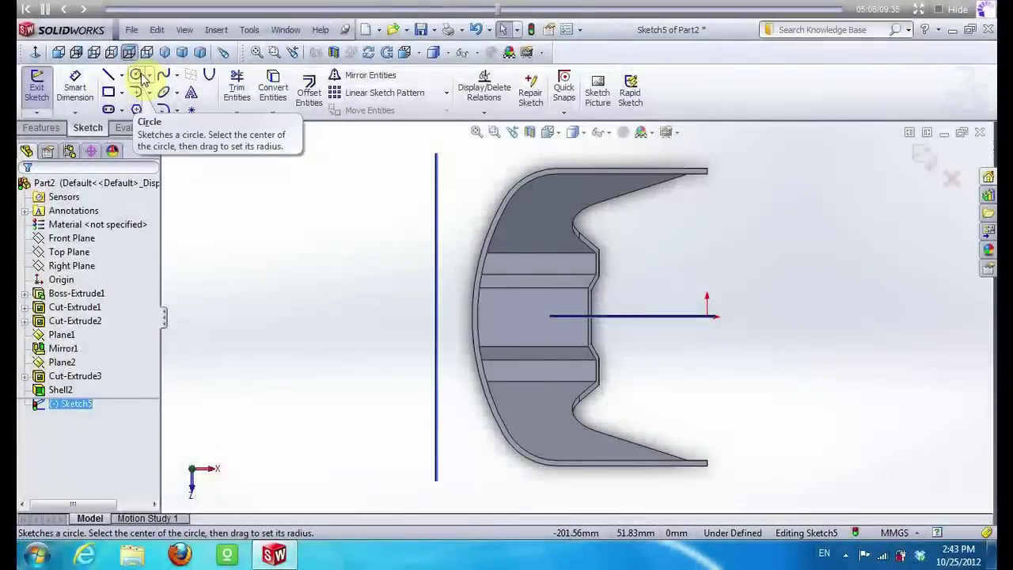
pyautogui.scroll(-2, 358, 224)
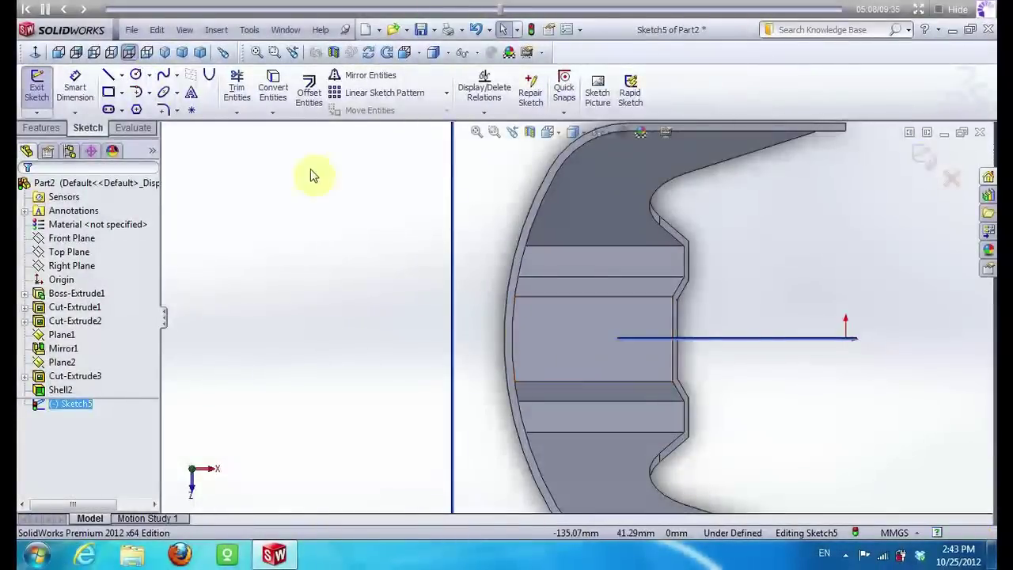
# Draw a horizontal line from the centreline end to the outer wall and a 15 mm vertical line
pyautogui.click(107, 79)
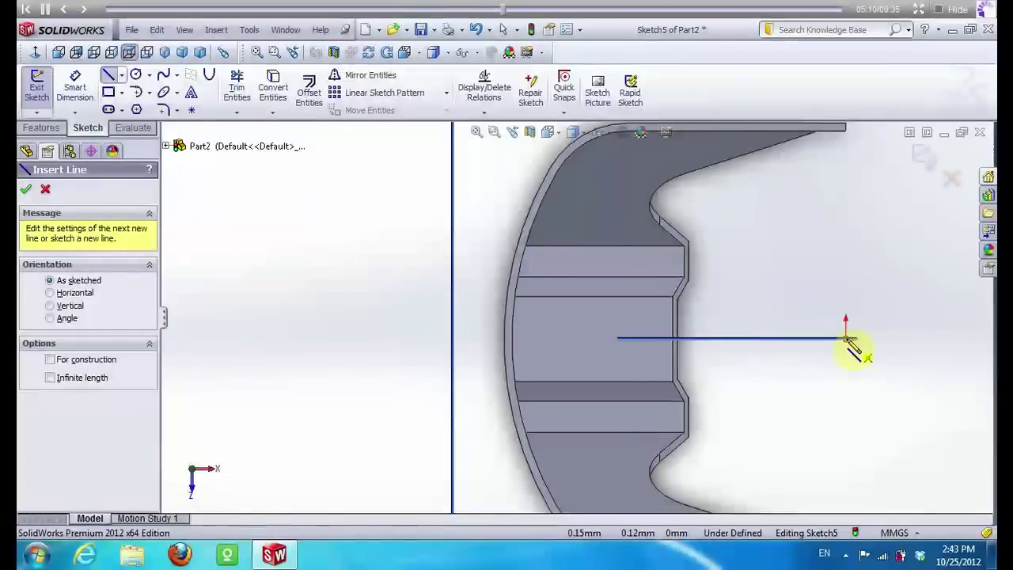
pyautogui.click(854, 340)
pyautogui.click(486, 339)
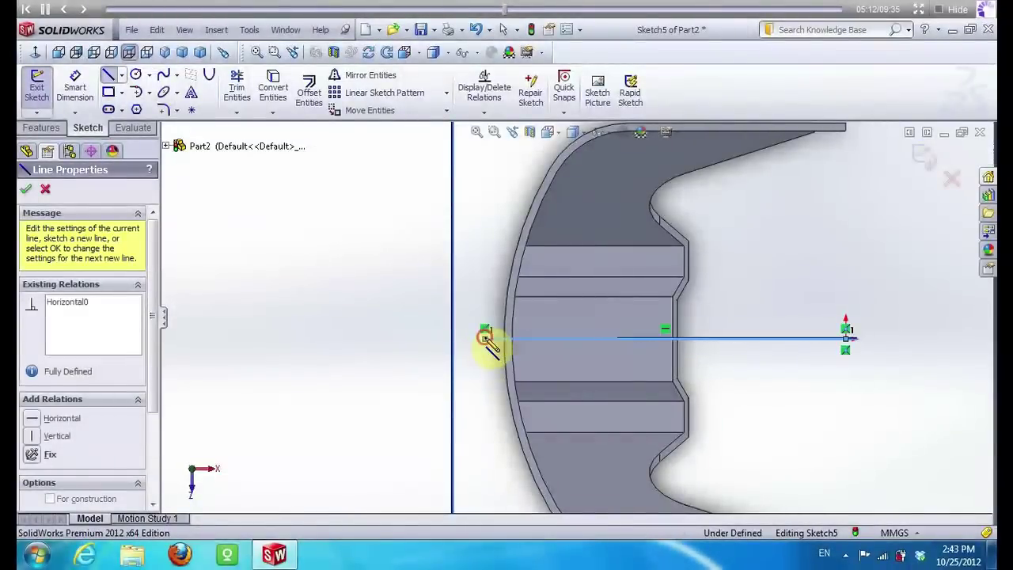
pyautogui.click(485, 268)
pyautogui.press('Escape')
pyautogui.scroll(-1, 486, 273)
pyautogui.click(488, 293)
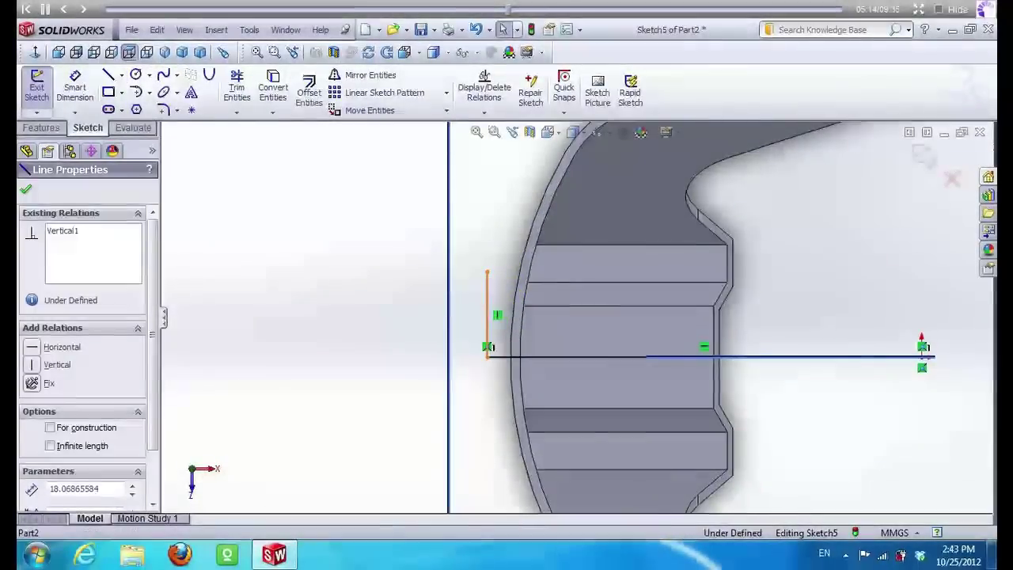
pyautogui.write('15')
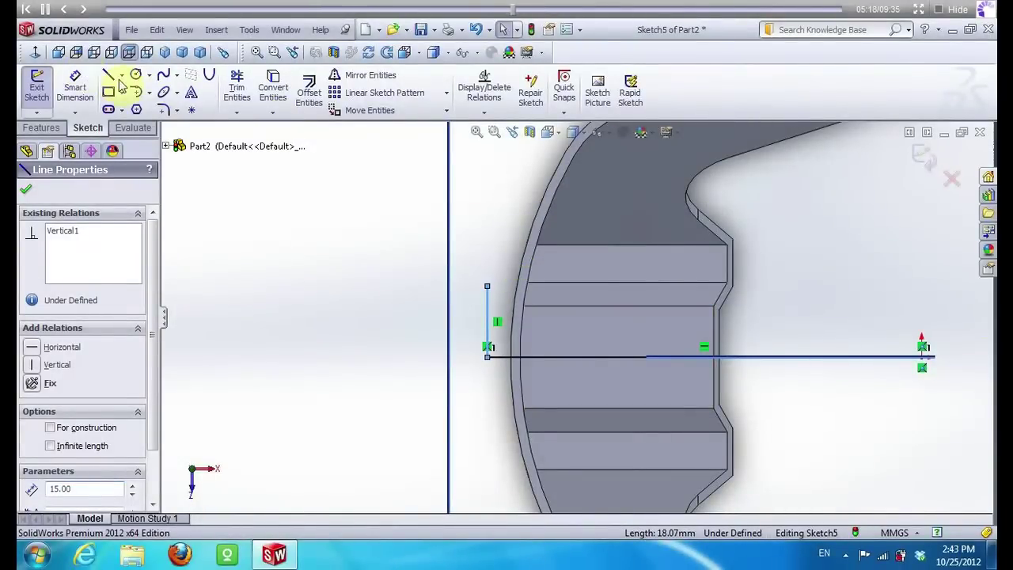
pyautogui.rightClick(524, 298)
pyautogui.press('Escape')
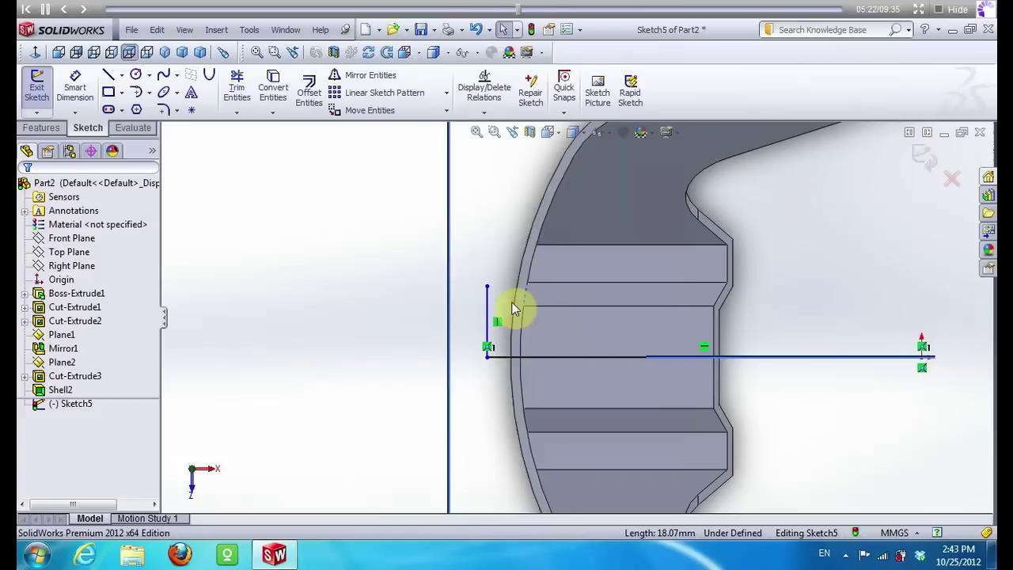
# Convert the model edges to sketch lines and add a top horizontal line toward the shell wall
pyautogui.rightClick(516, 309)
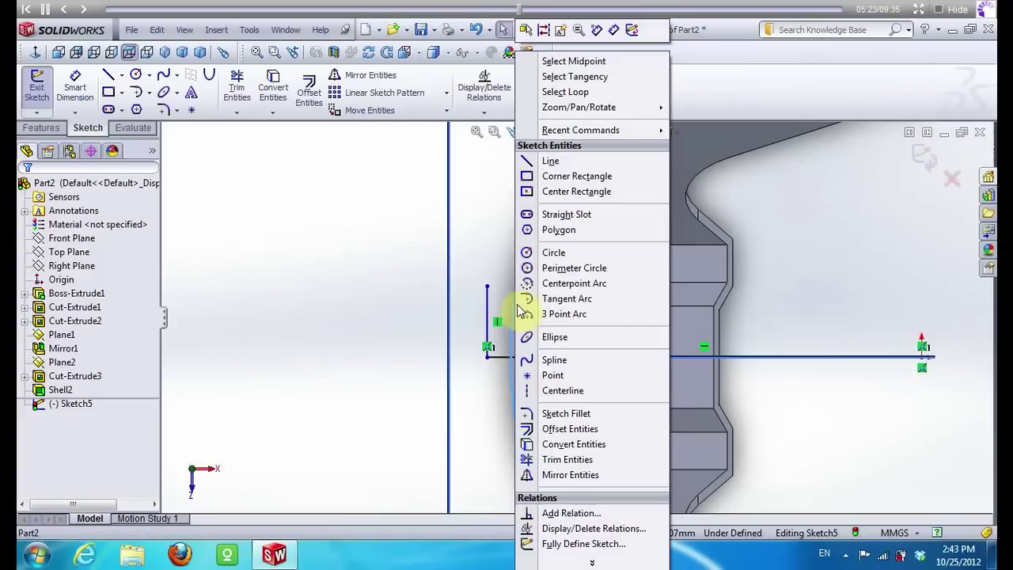
pyautogui.click(552, 445)
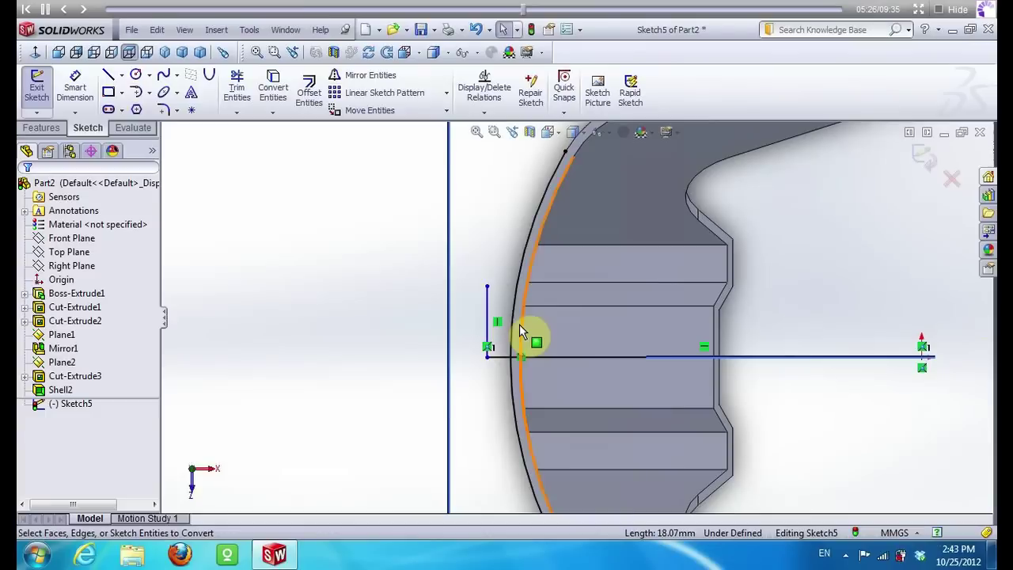
pyautogui.rightClick(523, 332)
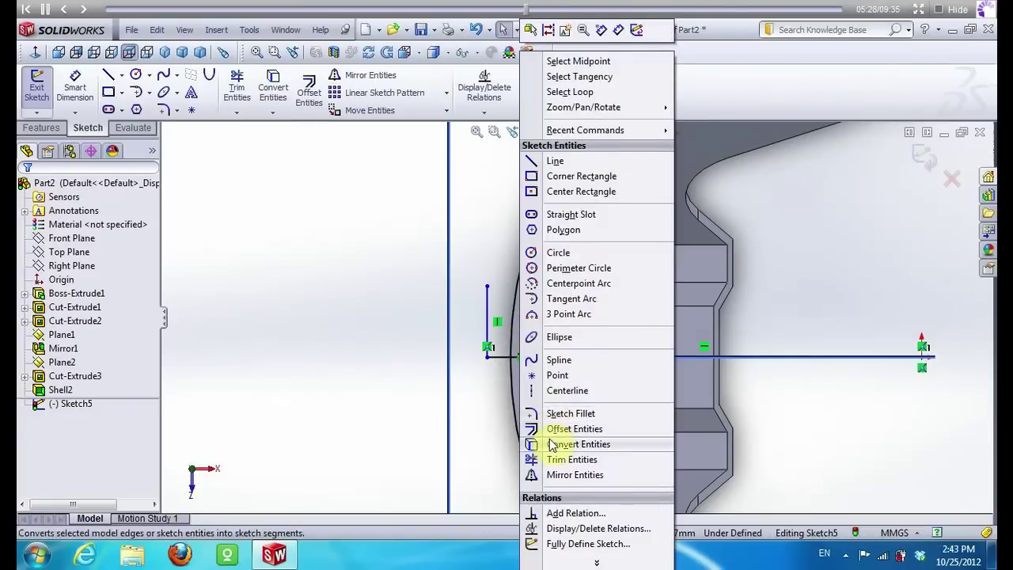
pyautogui.click(552, 446)
pyautogui.click(110, 77)
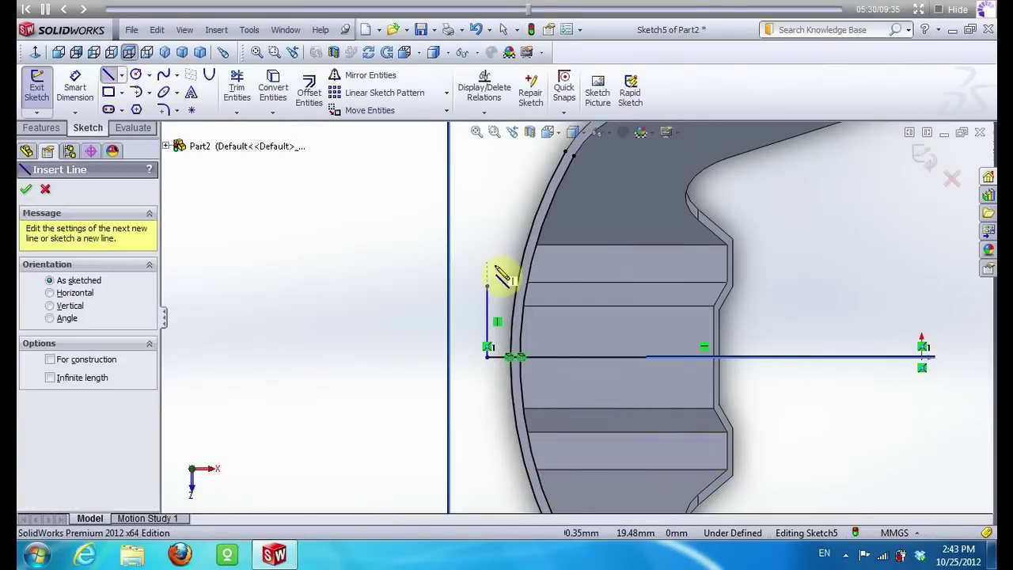
pyautogui.click(489, 286)
pyautogui.click(554, 286)
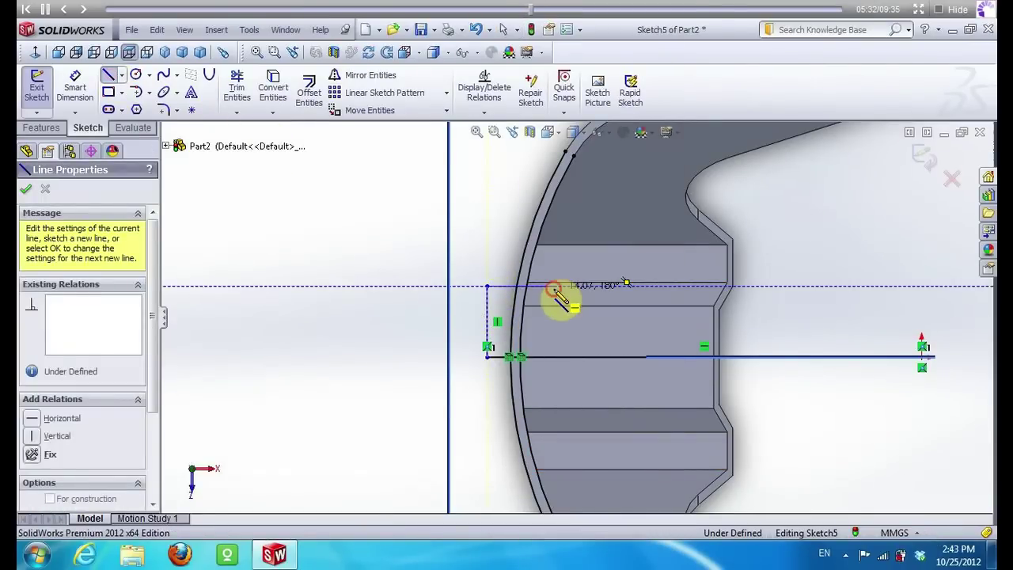
pyautogui.press('Escape')
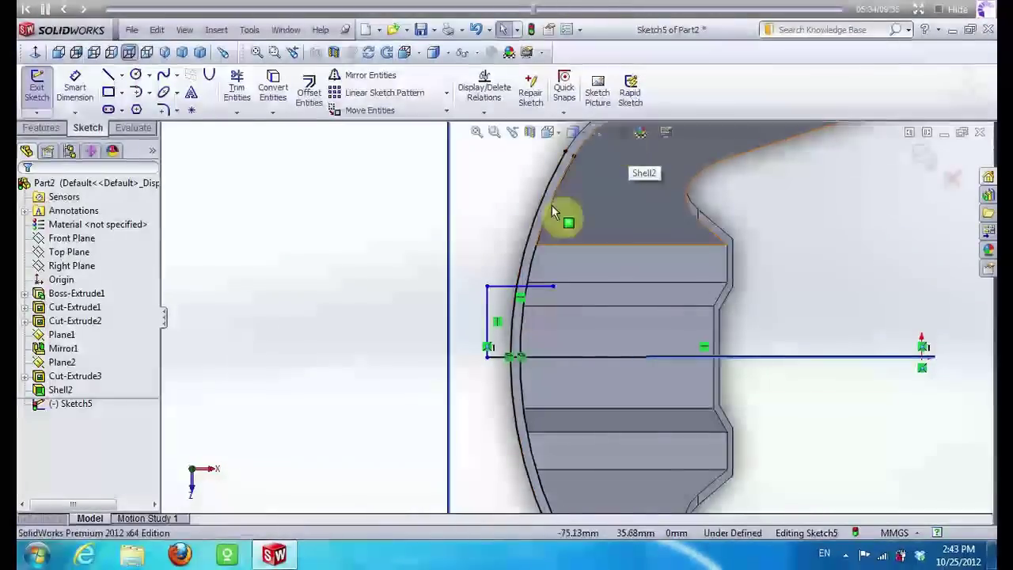
# Mirror the vertical and top horizontal lines across the horizontal centreline
pyautogui.click(488, 310)
pyautogui.keyDown('ctrl'); pyautogui.click(539, 287); pyautogui.keyUp('ctrl')
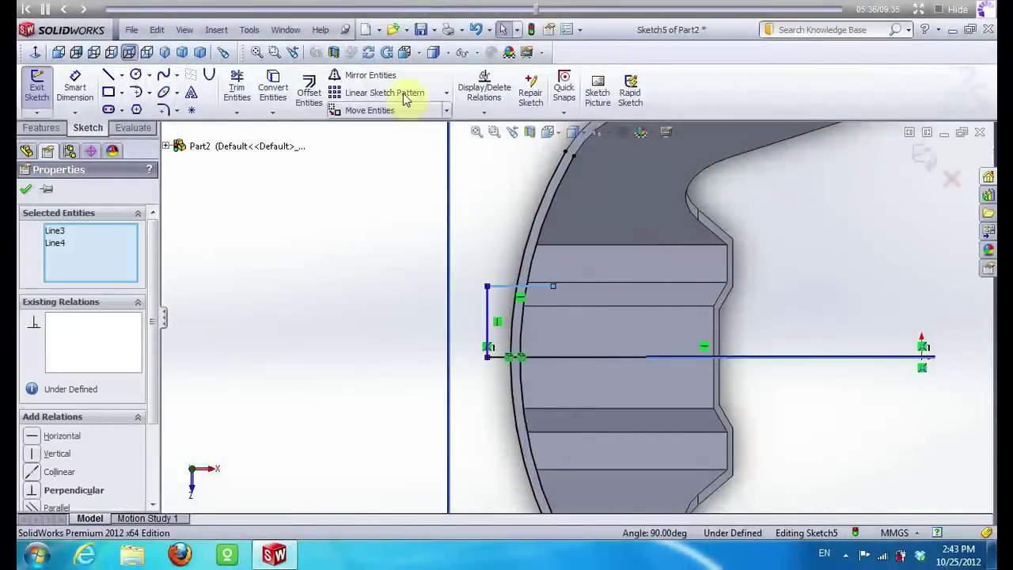
pyautogui.click(348, 76)
pyautogui.click(551, 361)
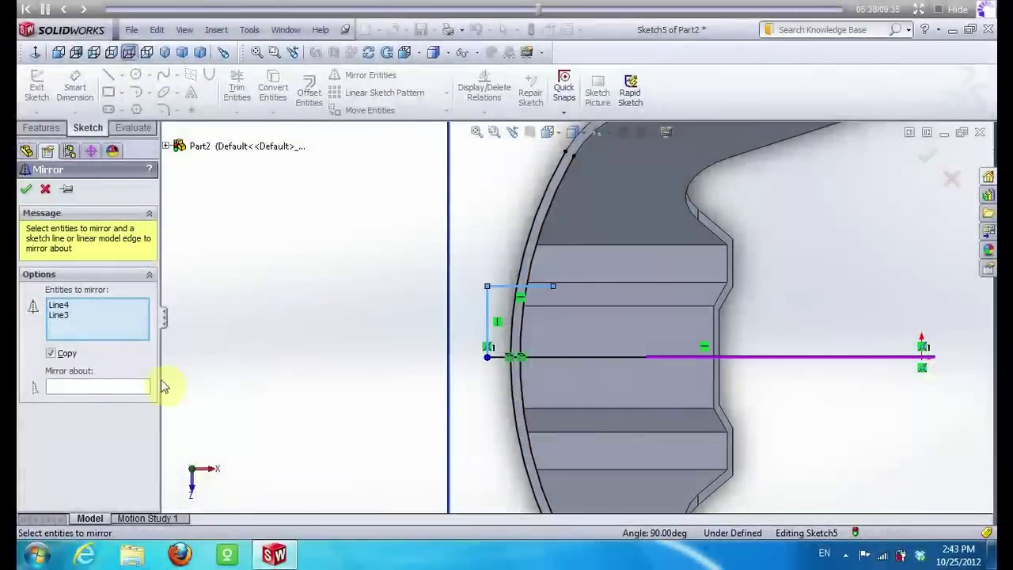
pyautogui.click(115, 388)
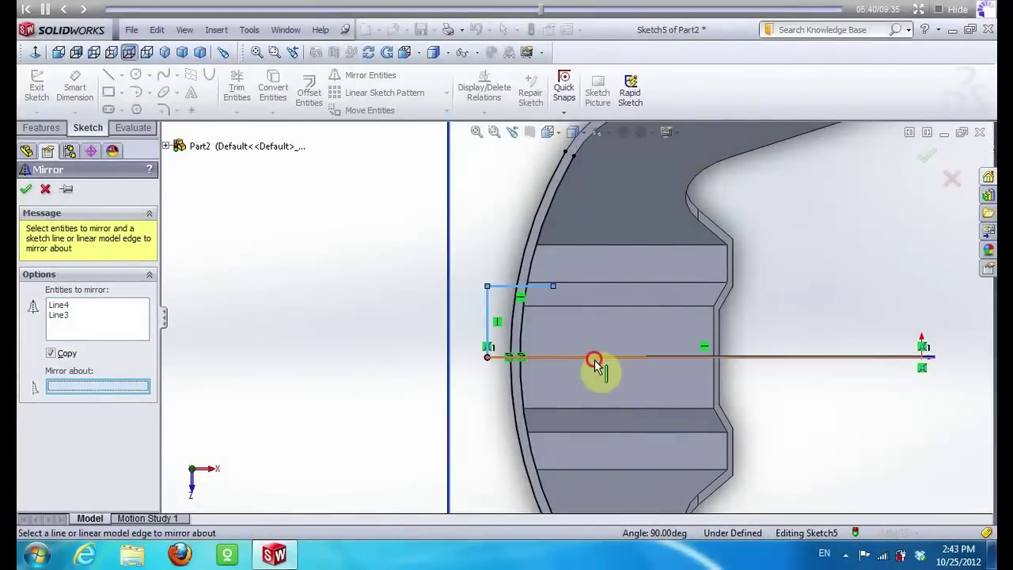
pyautogui.click(595, 362)
pyautogui.click(30, 190)
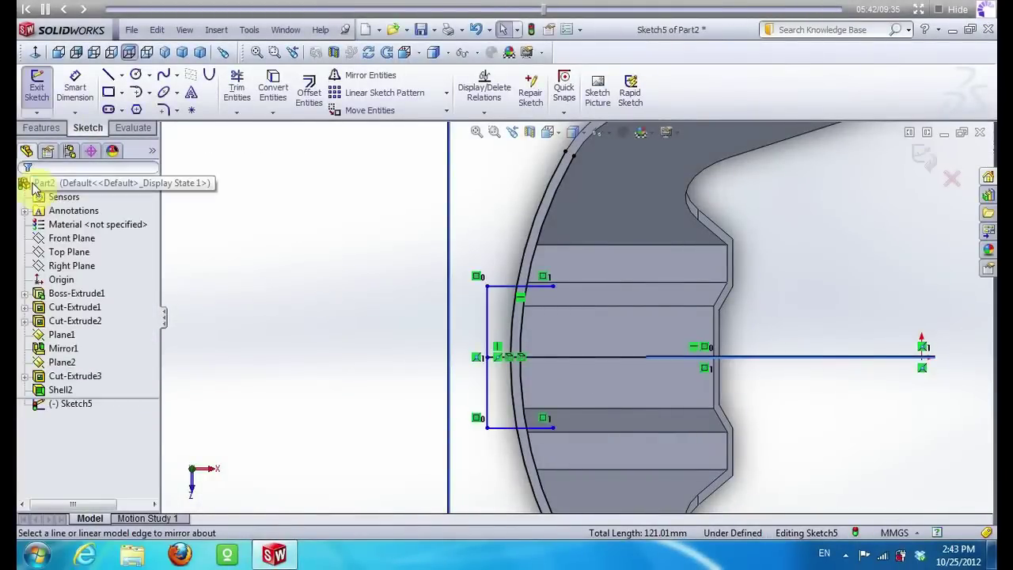
# Trim the excess segments so the tab outline closes against the curved wall
pyautogui.click(247, 86)
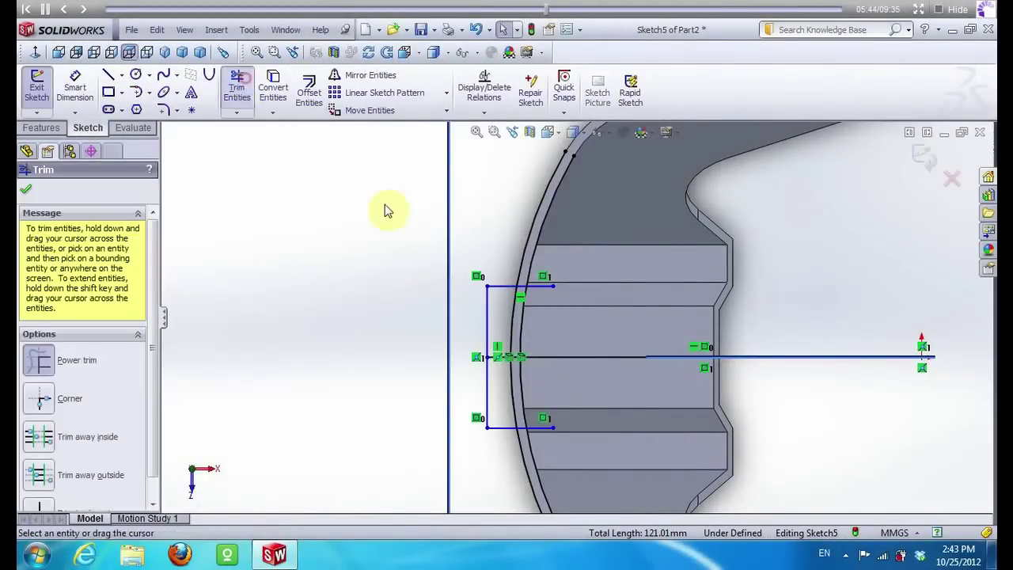
pyautogui.moveTo(531, 258); pyautogui.dragTo(545, 292)
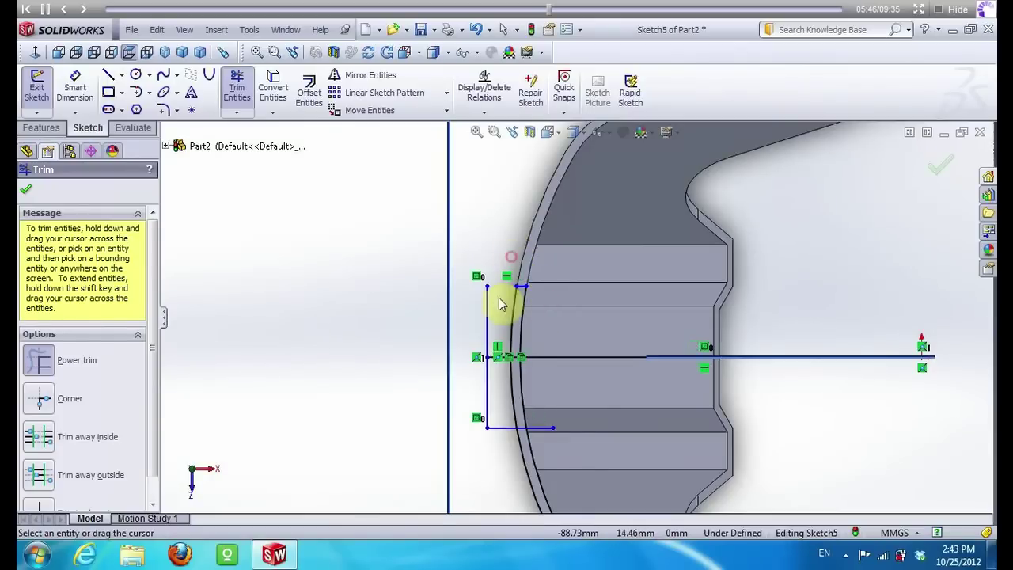
pyautogui.moveTo(491, 370)
pyautogui.mouseDown()
pyautogui.moveTo(502, 443)
pyautogui.moveTo(583, 483)
pyautogui.mouseUp()
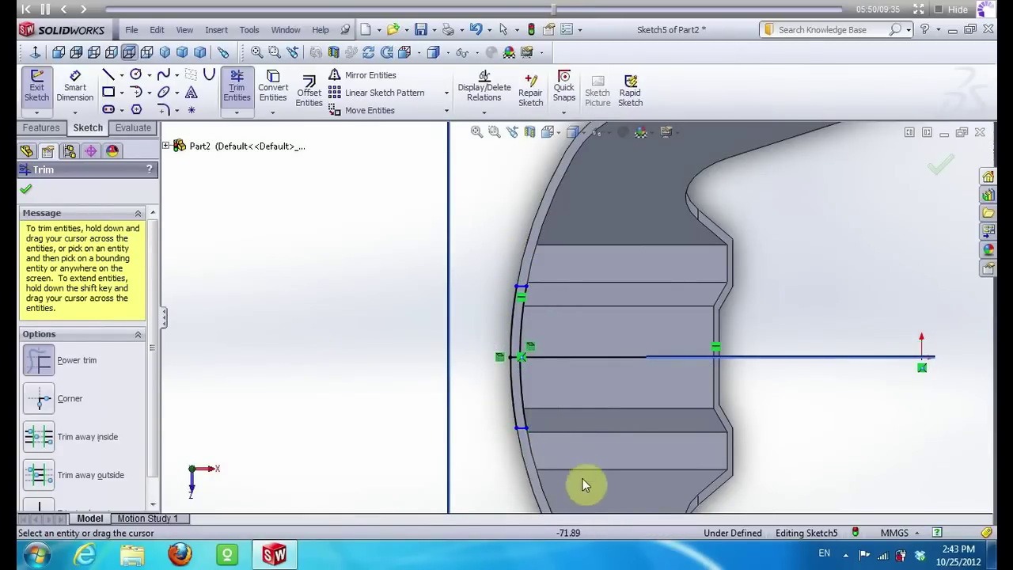
pyautogui.press('Escape')
pyautogui.click(746, 360)
pyautogui.press('Escape')
pyautogui.moveTo(407, 287); pyautogui.dragTo(377, 259, button='middle')
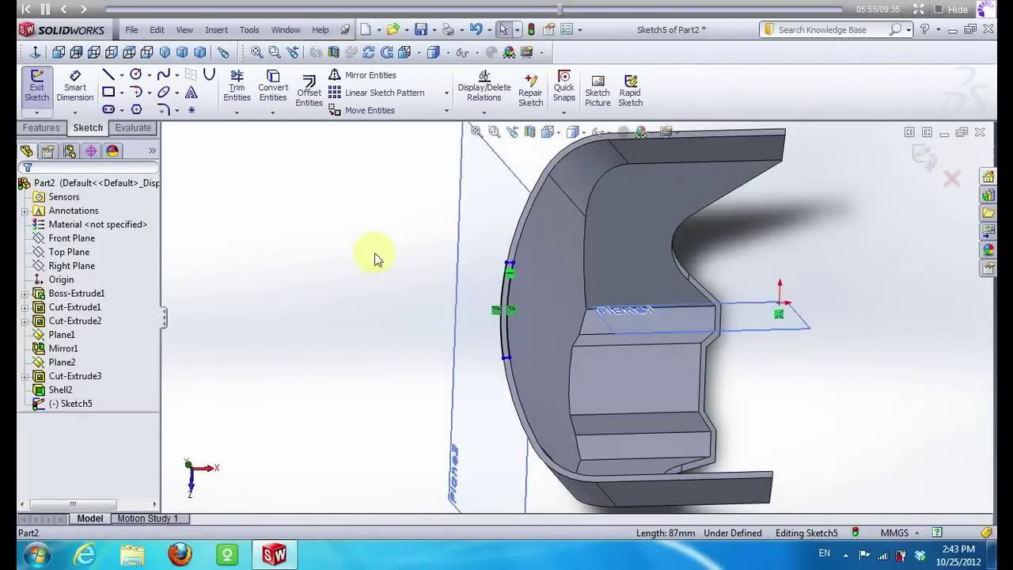
pyautogui.click(40, 129)
pyautogui.click(44, 95)
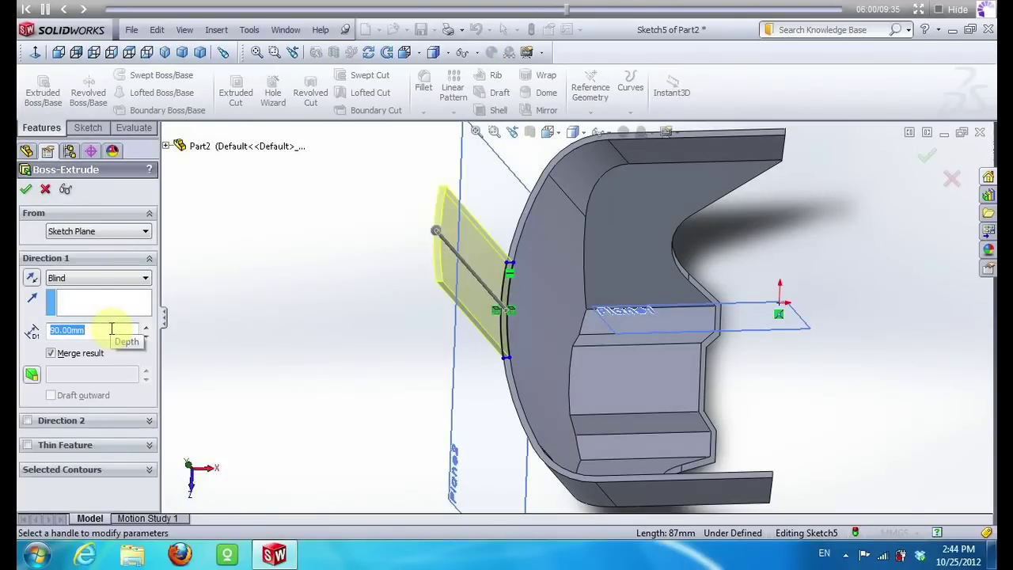
# Extrude the 30 mm tab and round two of its corner edges with a 10 mm fillet
pyautogui.click(26, 189)
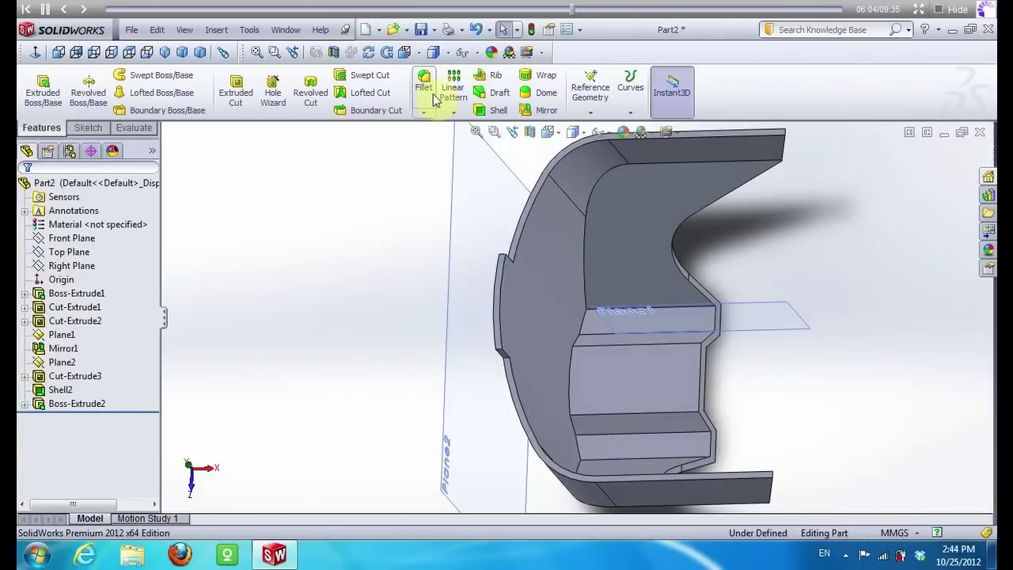
pyautogui.click(424, 79)
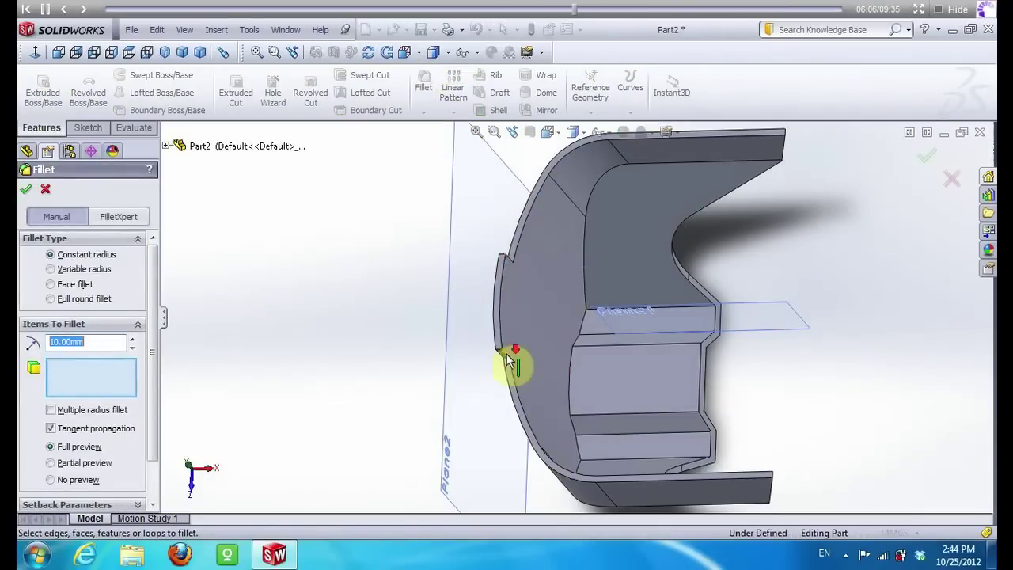
pyautogui.scroll(-3, 522, 364)
pyautogui.click(524, 365)
pyautogui.moveTo(448, 399)
pyautogui.mouseDown(button='middle')
pyautogui.moveTo(447, 281)
pyautogui.moveTo(450, 350)
pyautogui.mouseUp(button='middle')
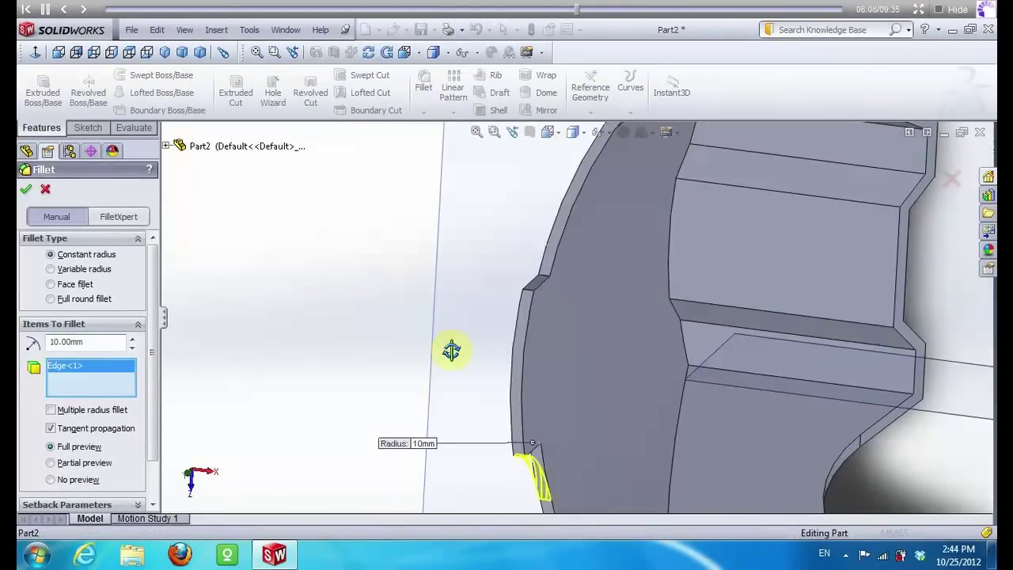
pyautogui.scroll(-3, 555, 277)
pyautogui.click(539, 296)
pyautogui.moveTo(378, 289)
pyautogui.mouseDown(button='middle')
pyautogui.moveTo(410, 307)
pyautogui.moveTo(430, 267)
pyautogui.moveTo(485, 219)
pyautogui.mouseUp(button='middle')
pyautogui.click(27, 189)
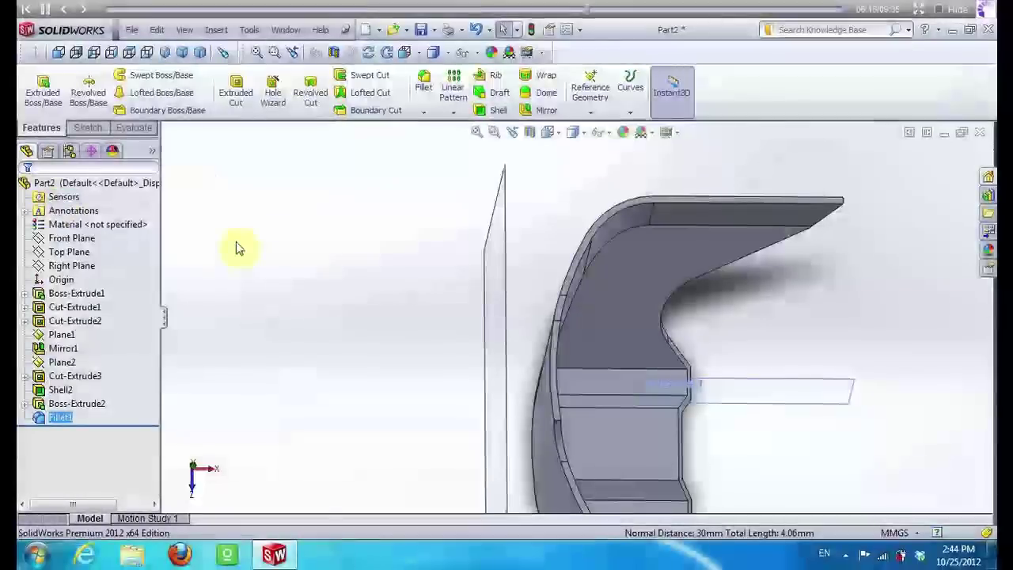
pyautogui.moveTo(341, 301)
pyautogui.mouseDown(button='middle')
pyautogui.moveTo(414, 242)
pyautogui.moveTo(307, 255)
pyautogui.moveTo(344, 240)
pyautogui.moveTo(335, 254)
pyautogui.mouseUp(button='middle')
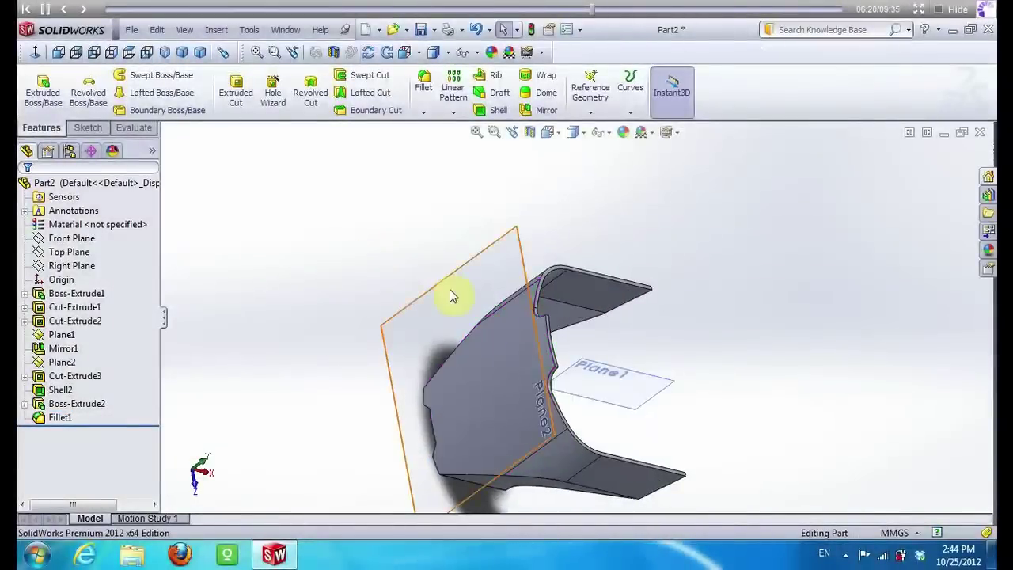
# Start Sketch6 on Plane2 and view it normal to the sketch plane
pyautogui.rightClick(519, 238)
pyautogui.click(536, 221)
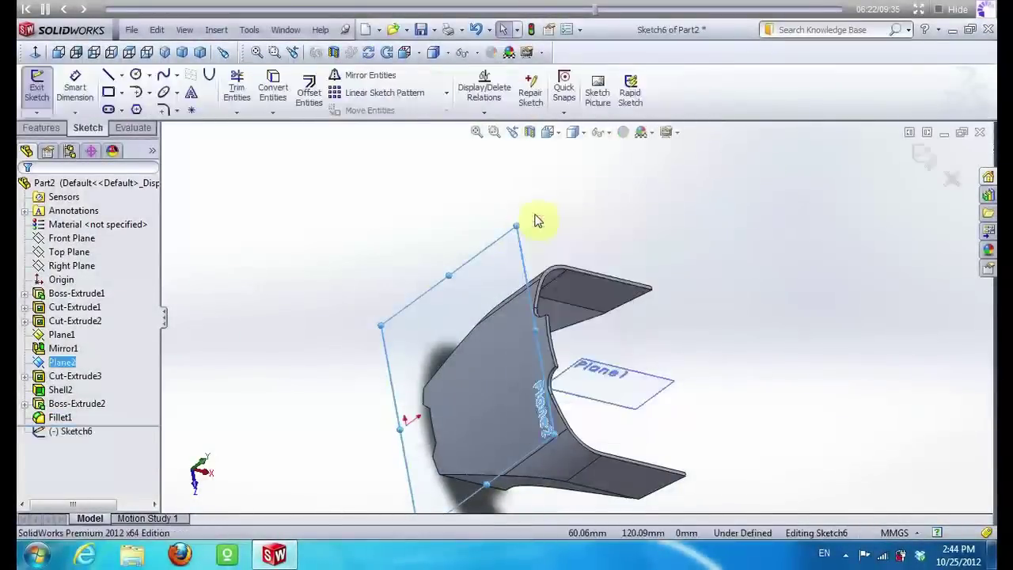
pyautogui.rightClick(61, 431)
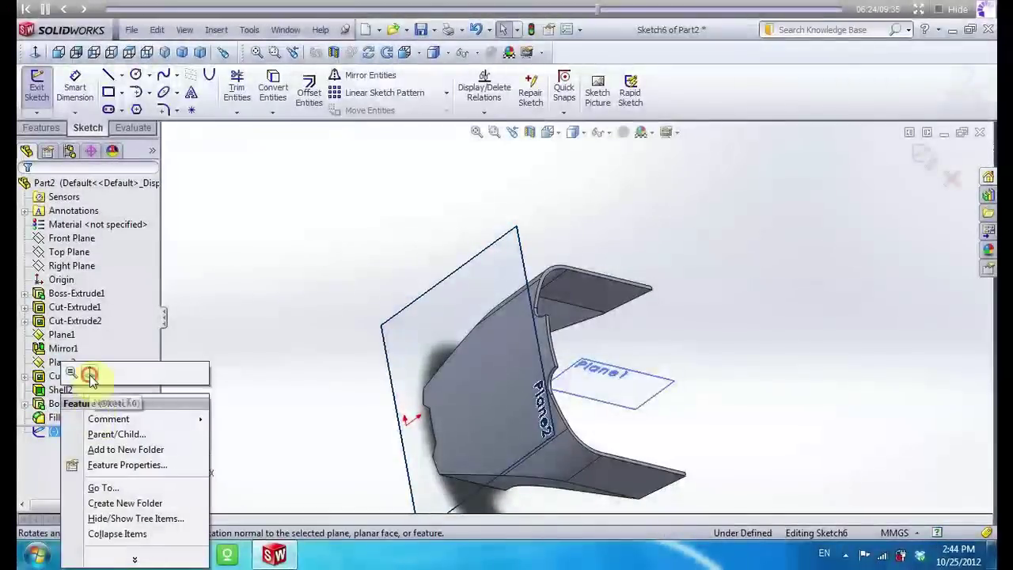
pyautogui.click(91, 378)
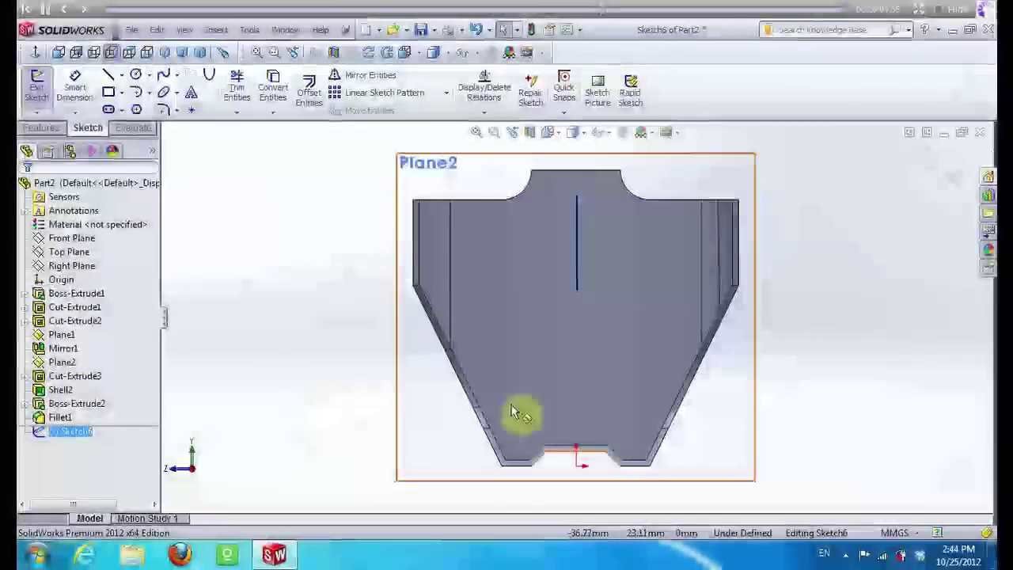
pyautogui.scroll(-2, 603, 434)
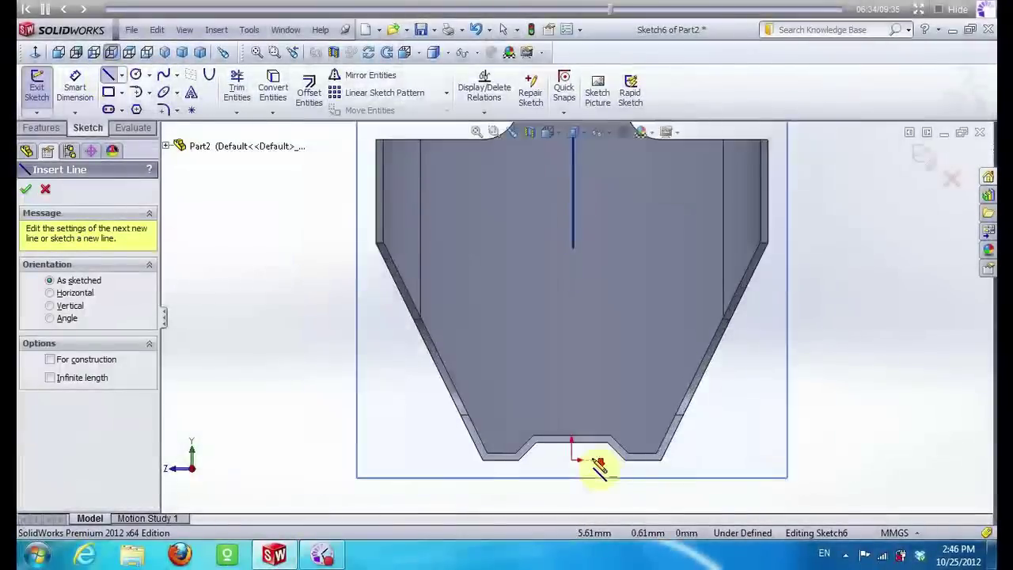
pyautogui.scroll(-2, 599, 469)
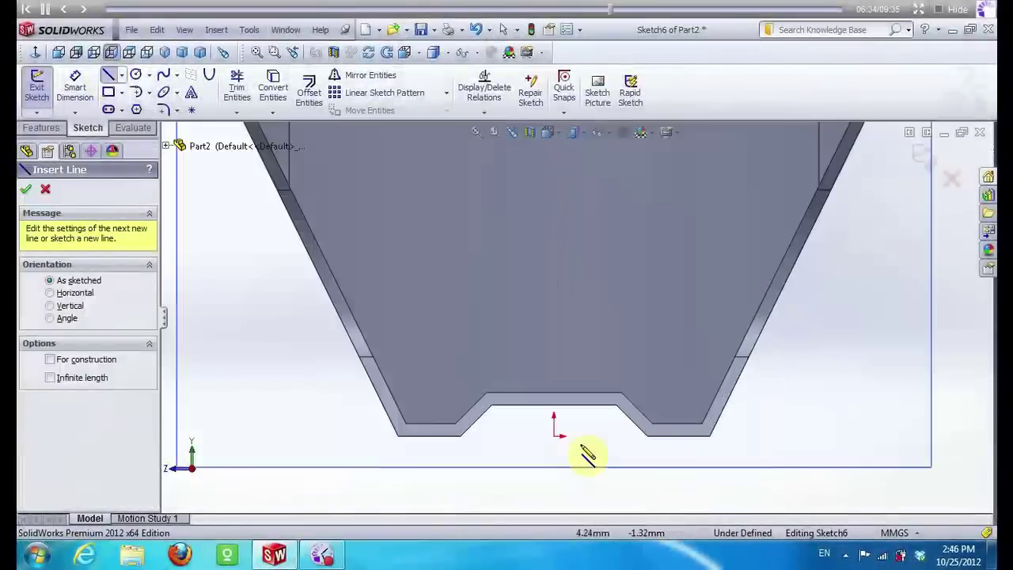
# Draw a connected vertical, horizontal and angled line chain above the bottom notch
pyautogui.click(554, 393)
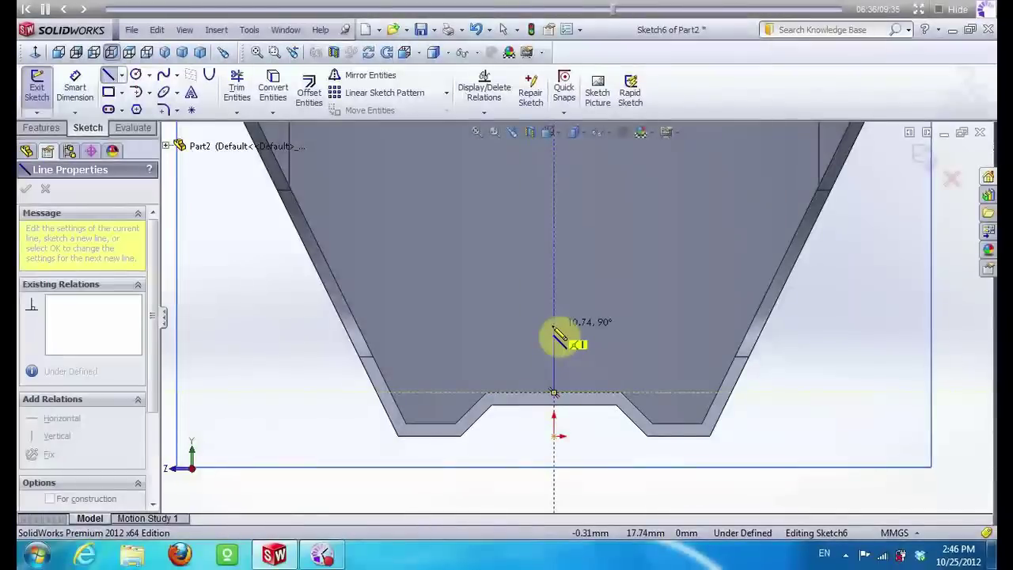
pyautogui.click(554, 327)
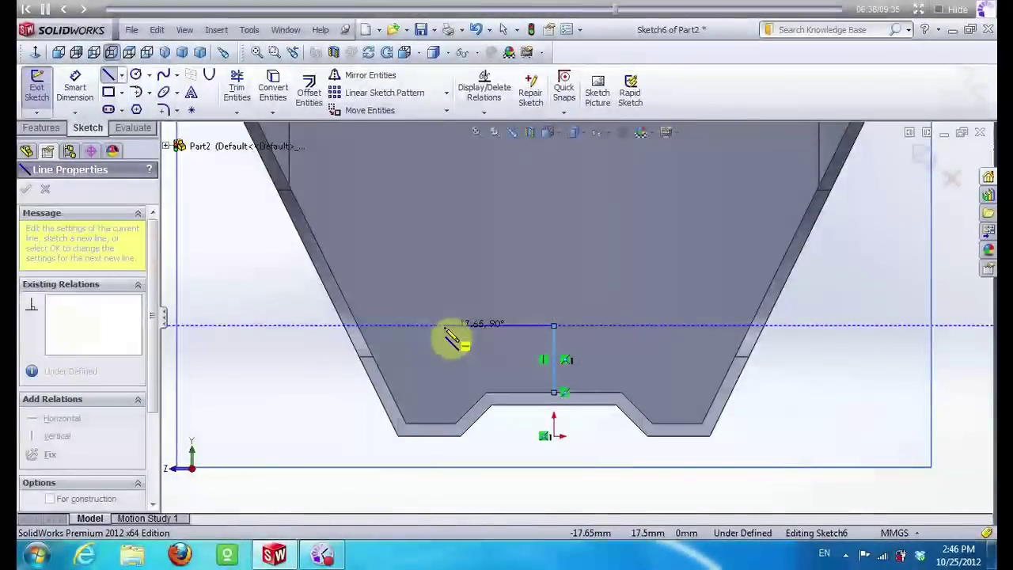
pyautogui.click(444, 327)
pyautogui.click(335, 400)
pyautogui.press('Escape')
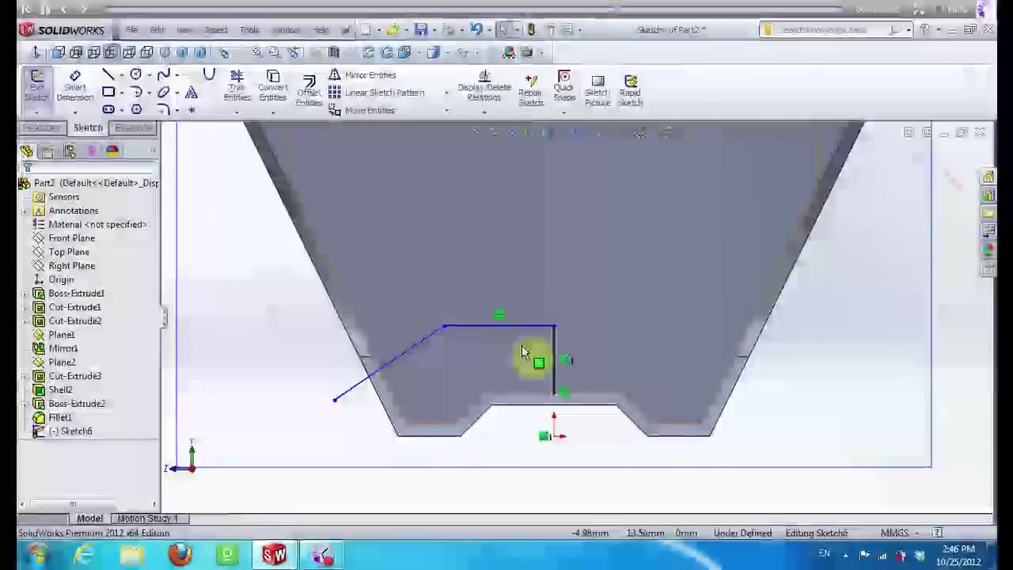
# Set the vertical line length to 15 and the horizontal line length to 20
pyautogui.click(554, 354)
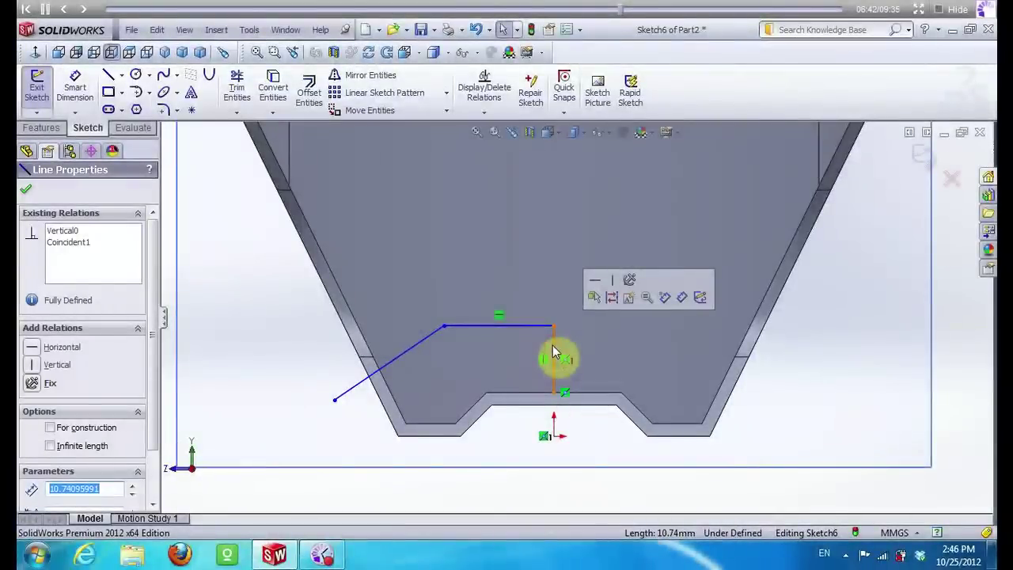
pyautogui.write('1')
pyautogui.write('5')
pyautogui.press('Return')
pyautogui.click(501, 303)
pyautogui.click(501, 302)
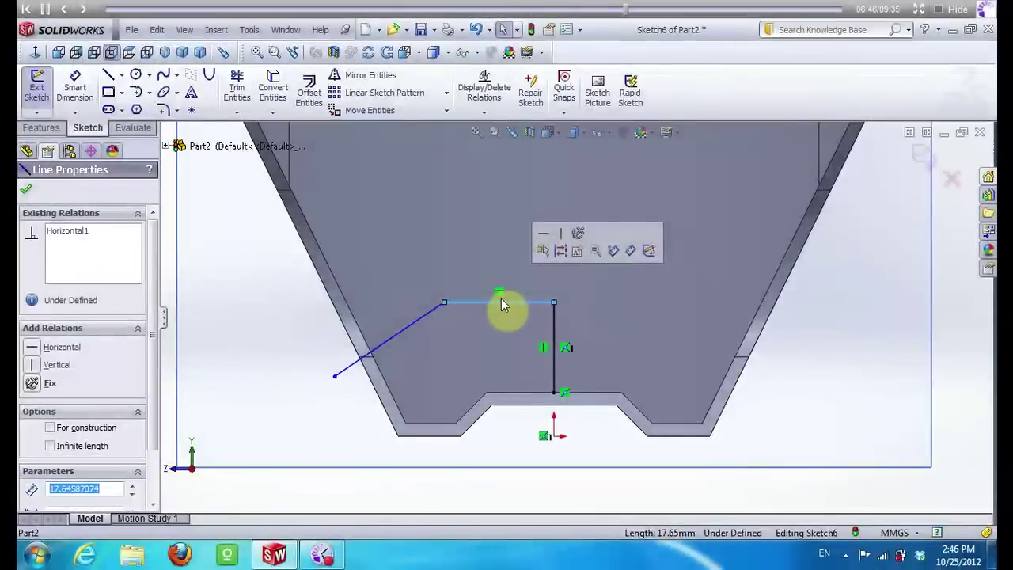
pyautogui.write('20')
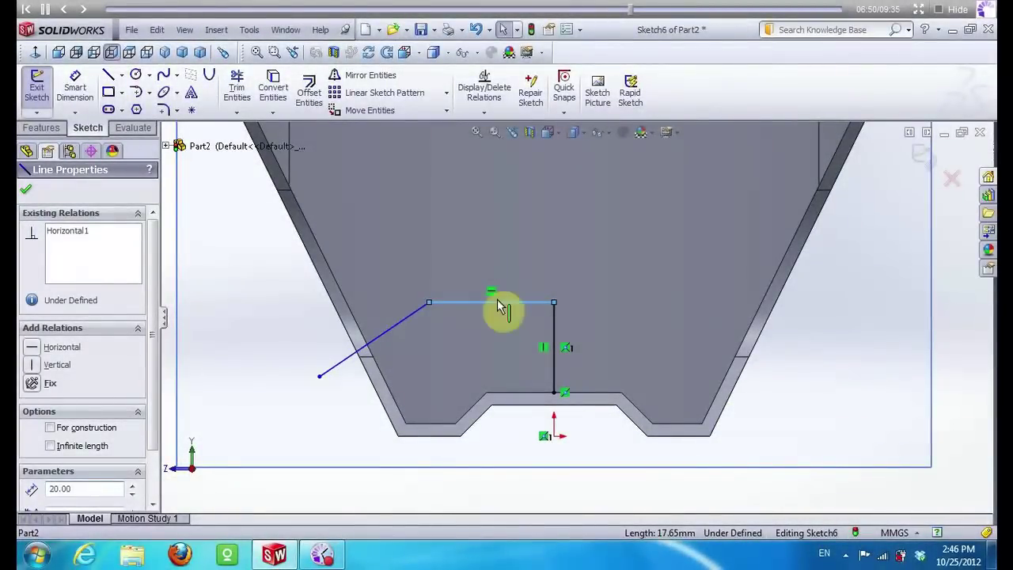
pyautogui.press('Return')
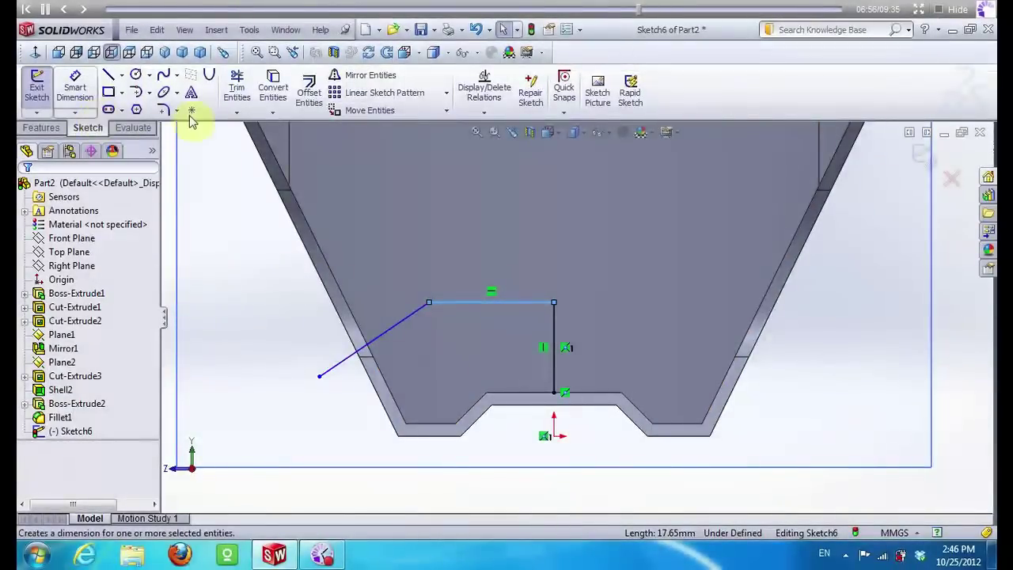
pyautogui.click(319, 105)
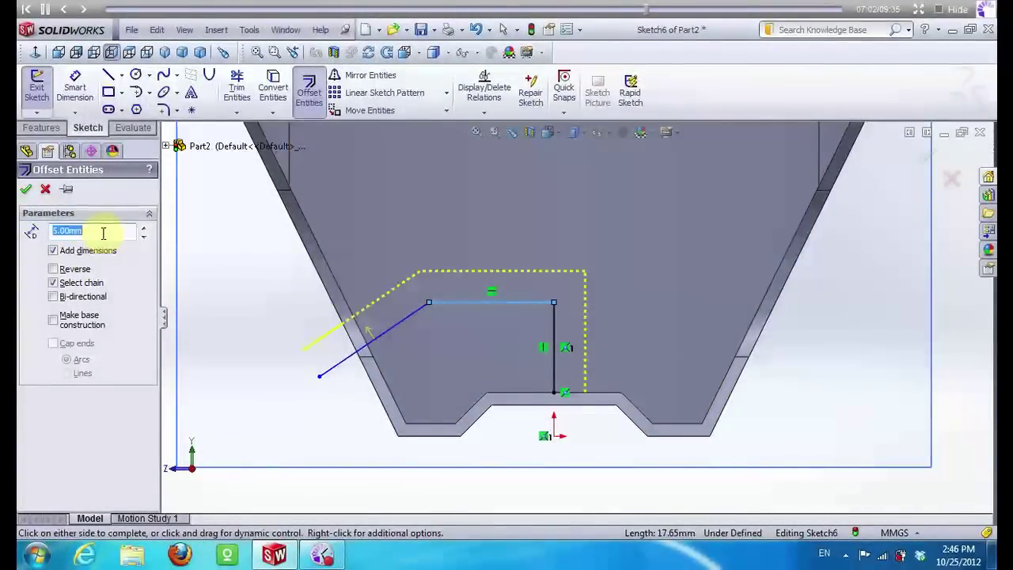
# Apply the 5.00 mm line offset, then convert the left model edge and trim its lower end
pyautogui.click(28, 191)
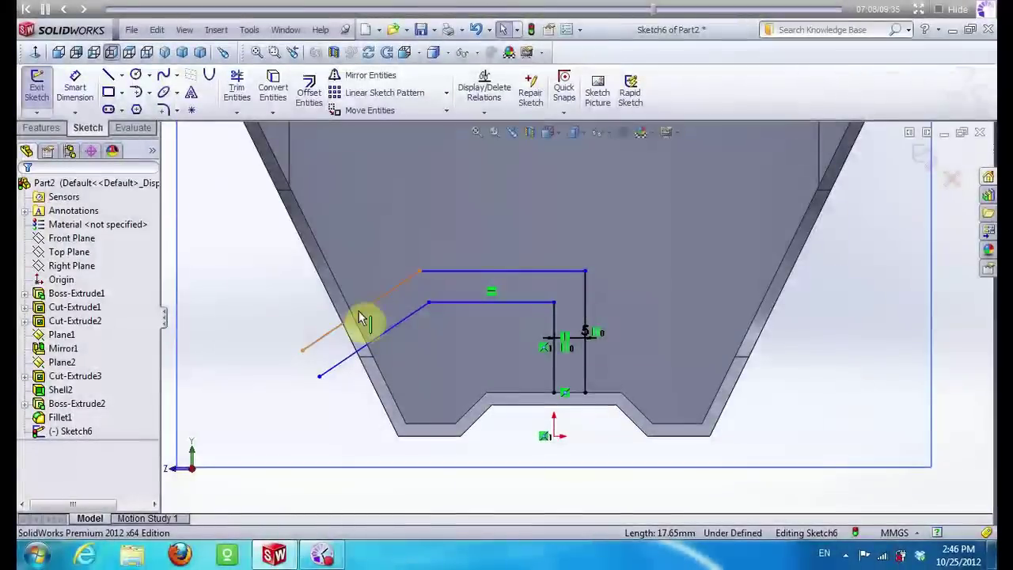
pyautogui.rightClick(353, 349)
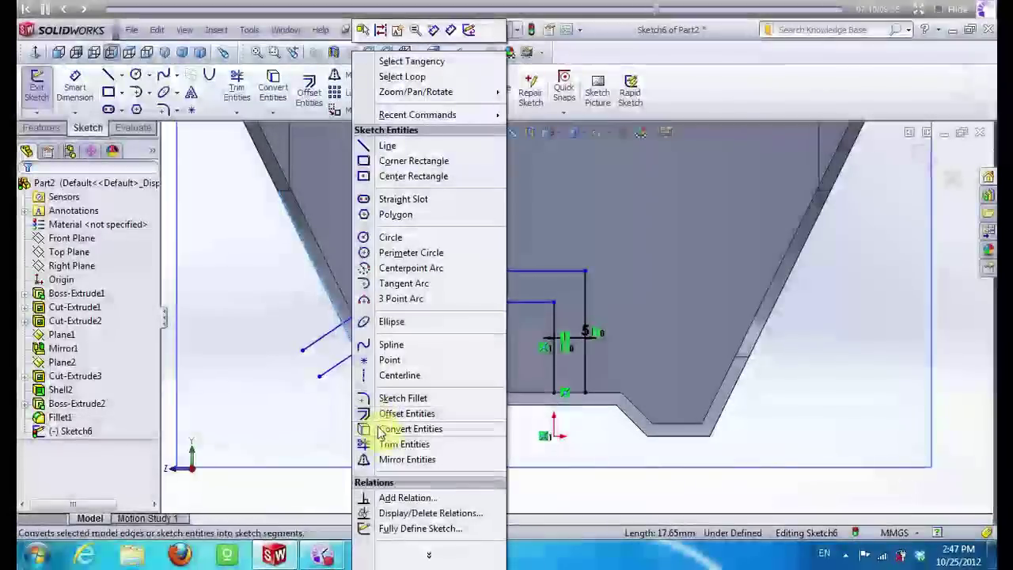
pyautogui.click(399, 428)
pyautogui.click(274, 85)
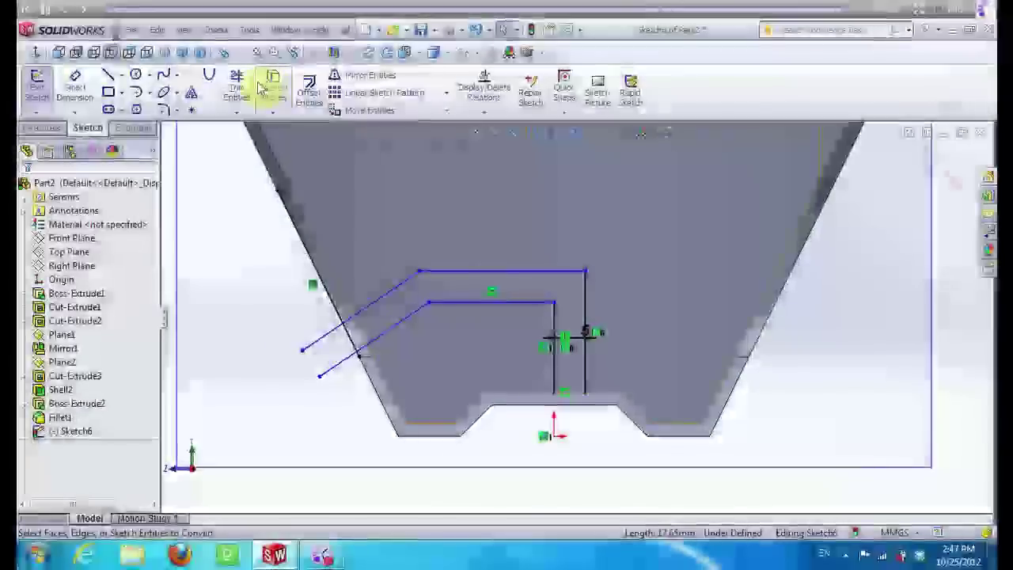
pyautogui.click(237, 86)
pyautogui.click(314, 314)
pyautogui.click(346, 357)
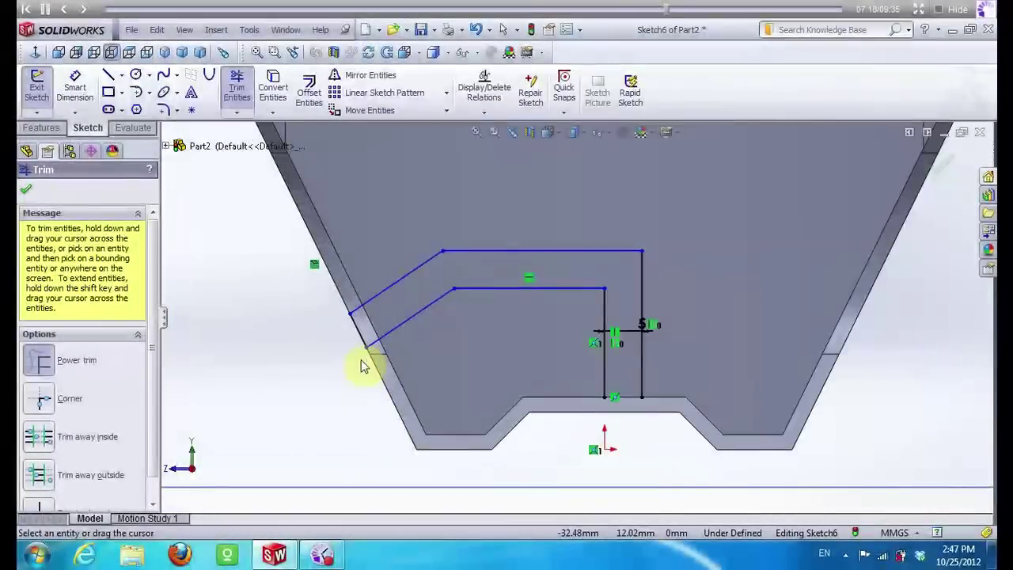
pyautogui.press('Escape')
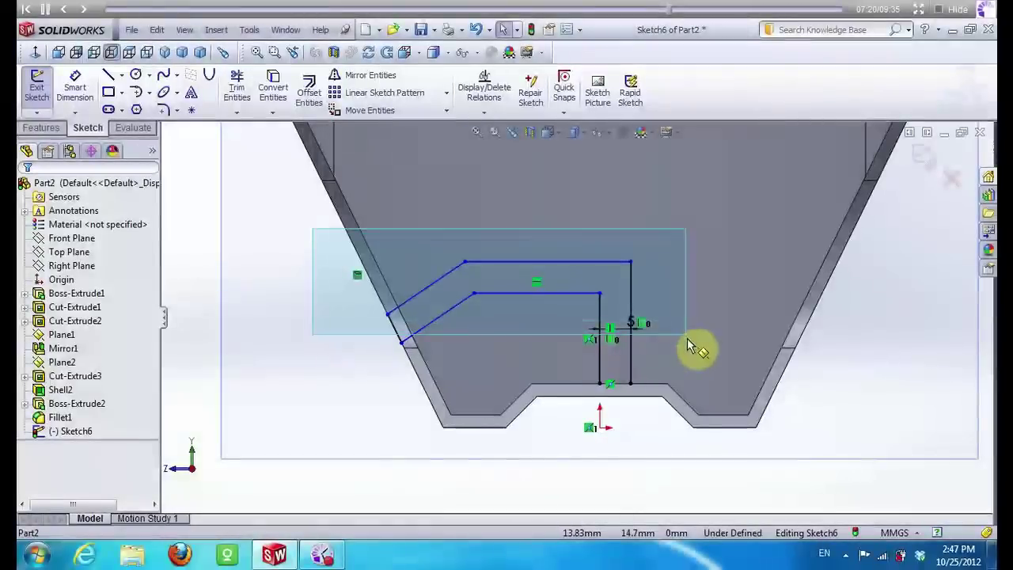
# Mirror the slot lines across the centreline and delete the extra vertical line
pyautogui.moveTo(396, 289); pyautogui.dragTo(691, 353)
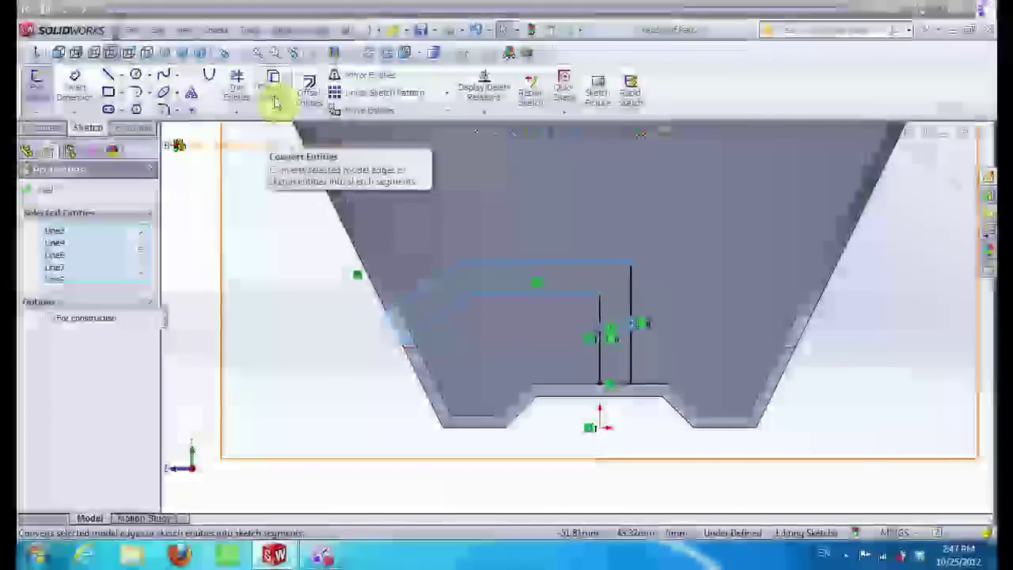
pyautogui.click(335, 75)
pyautogui.click(105, 387)
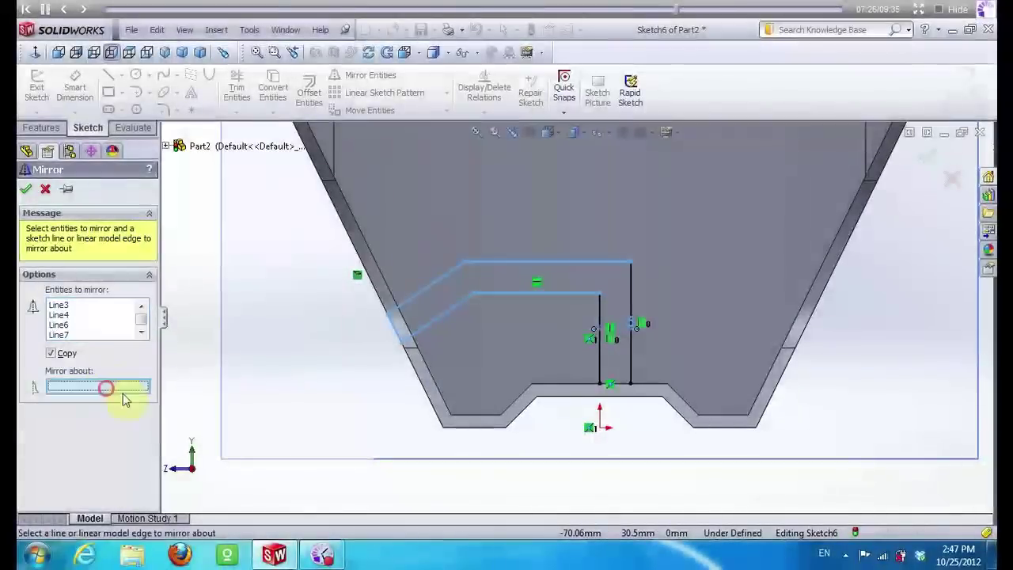
pyautogui.click(602, 317)
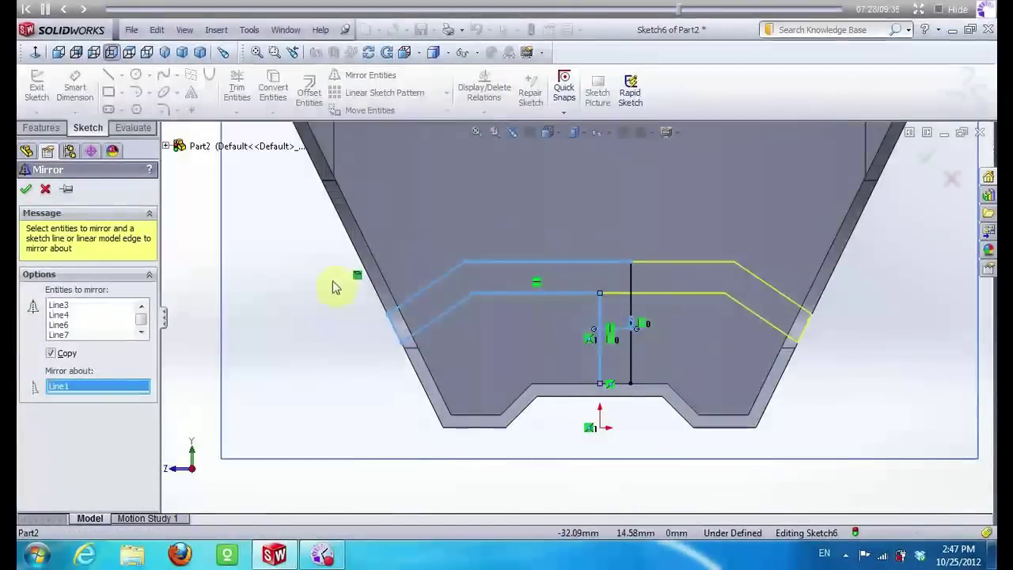
pyautogui.click(26, 187)
pyautogui.click(632, 315)
pyautogui.press('Delete')
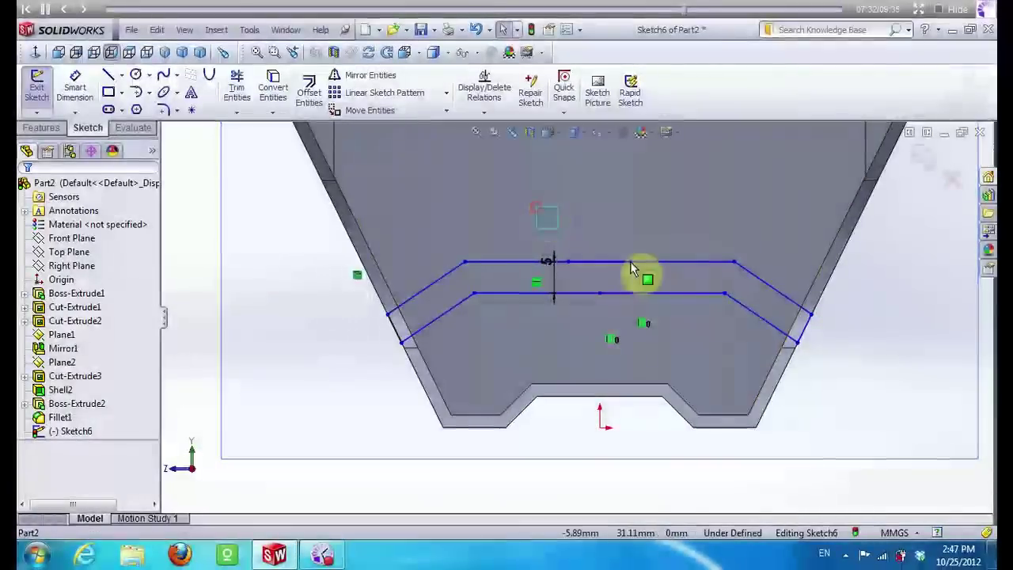
pyautogui.click(657, 282)
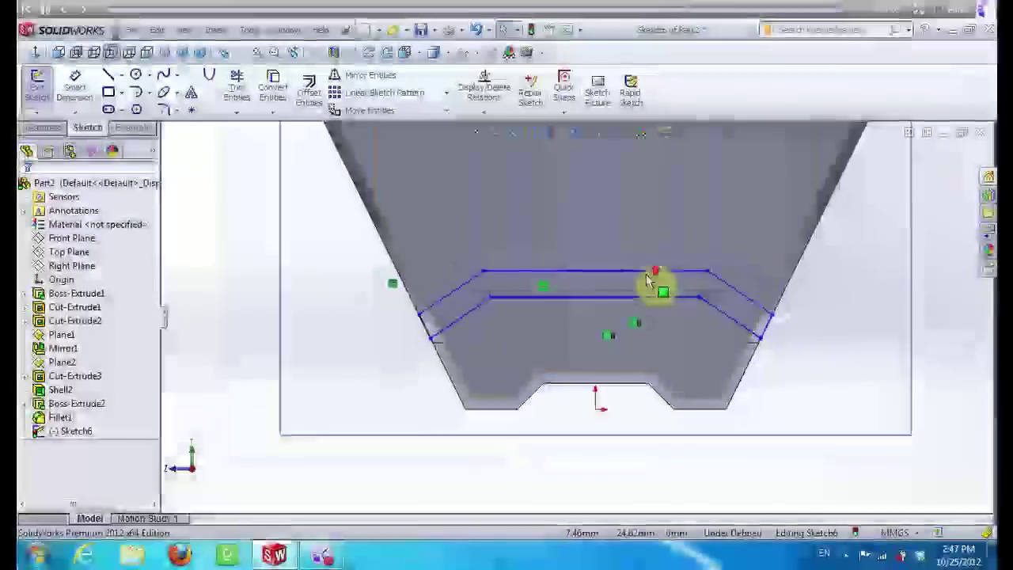
pyautogui.moveTo(272, 264); pyautogui.dragTo(293, 283, button='middle')
pyautogui.moveTo(477, 220)
pyautogui.mouseDown(button='middle')
pyautogui.moveTo(454, 235)
pyautogui.moveTo(224, 174)
pyautogui.mouseUp(button='middle')
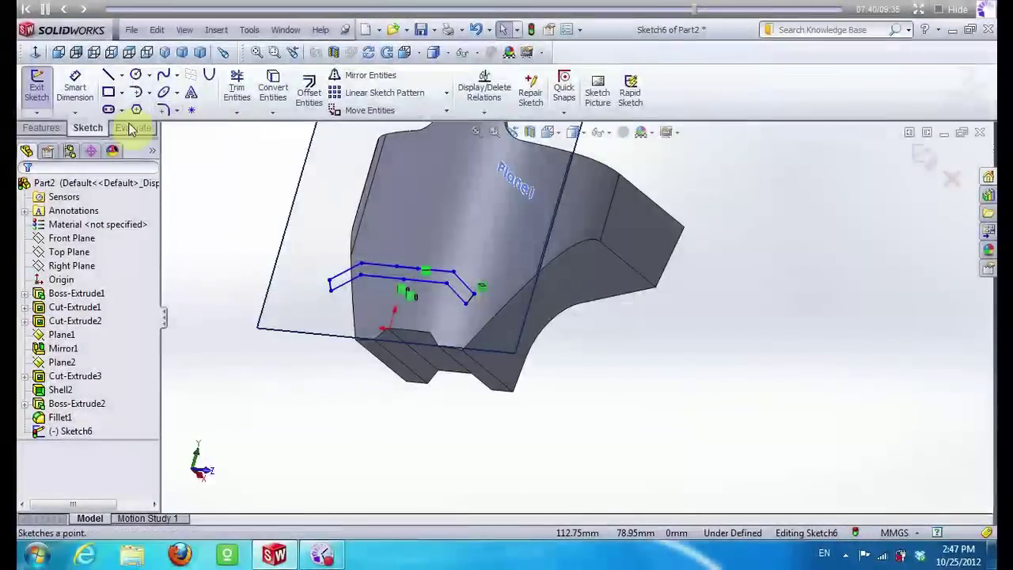
# Cut the Sketch6 band into the wall, ending at a reversed 1.00 mm offset from the side face
pyautogui.click(236, 91)
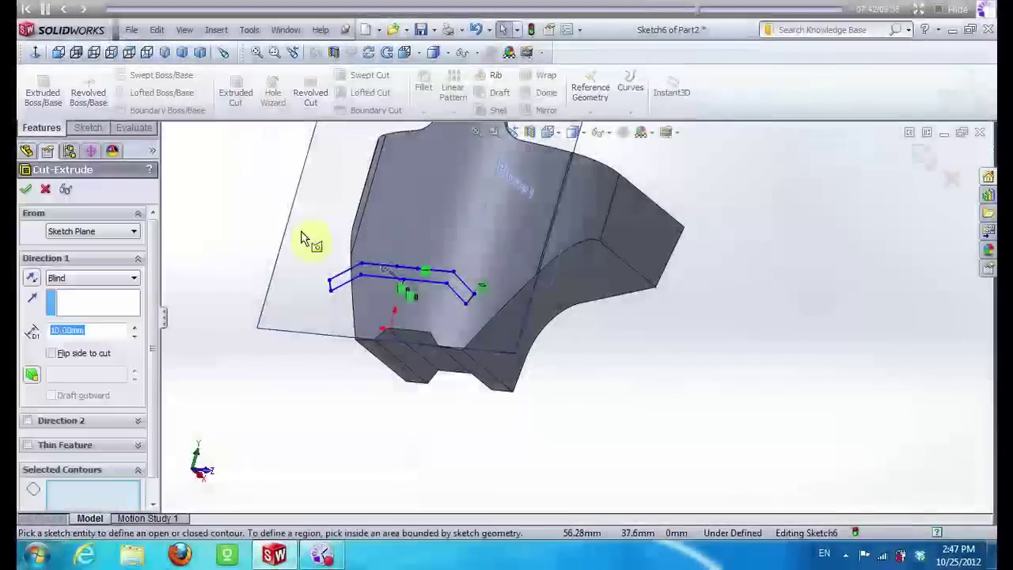
pyautogui.click(360, 269)
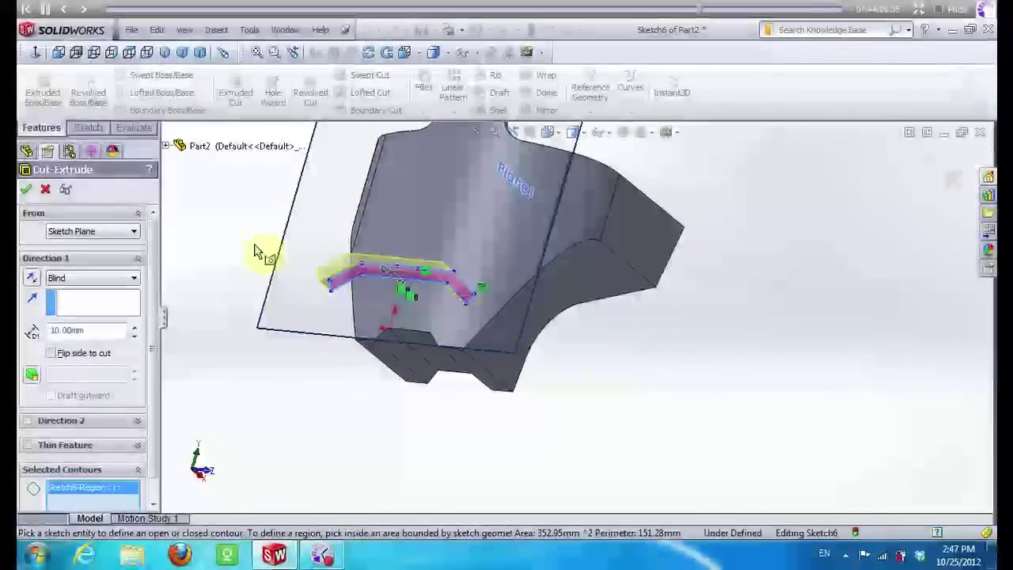
pyautogui.moveTo(264, 200); pyautogui.dragTo(253, 215)
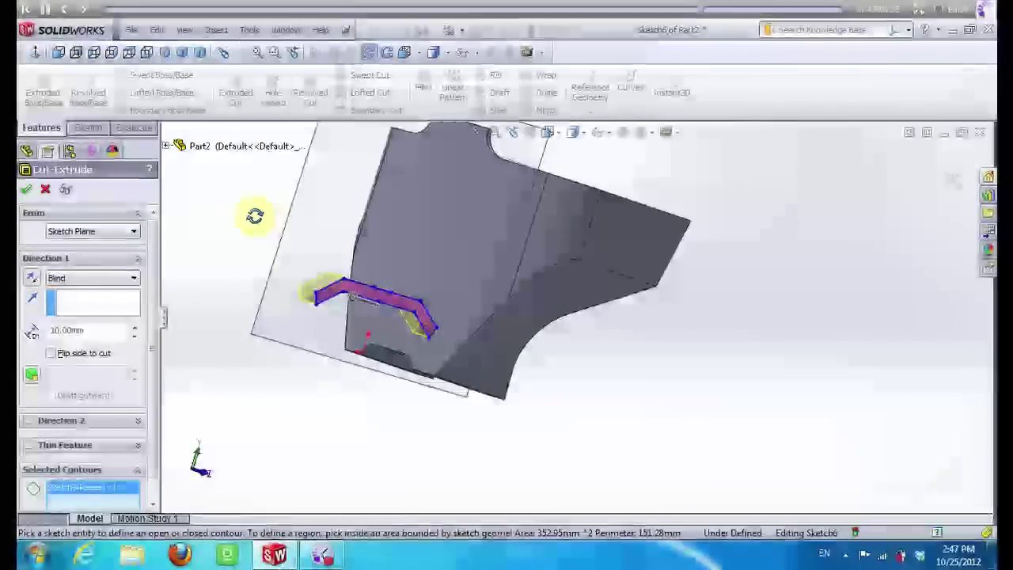
pyautogui.click(113, 283)
pyautogui.click(111, 346)
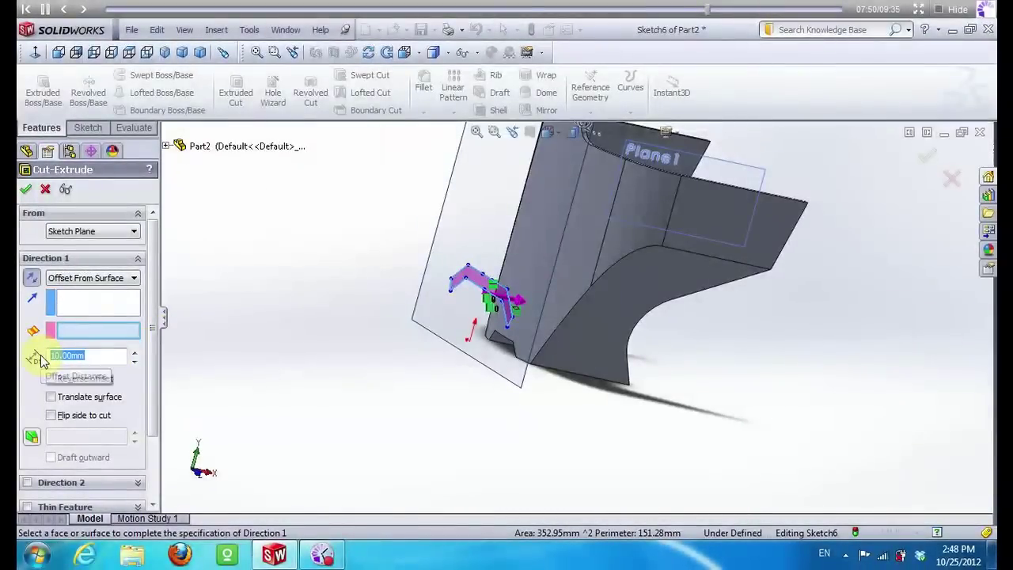
pyautogui.click(507, 301)
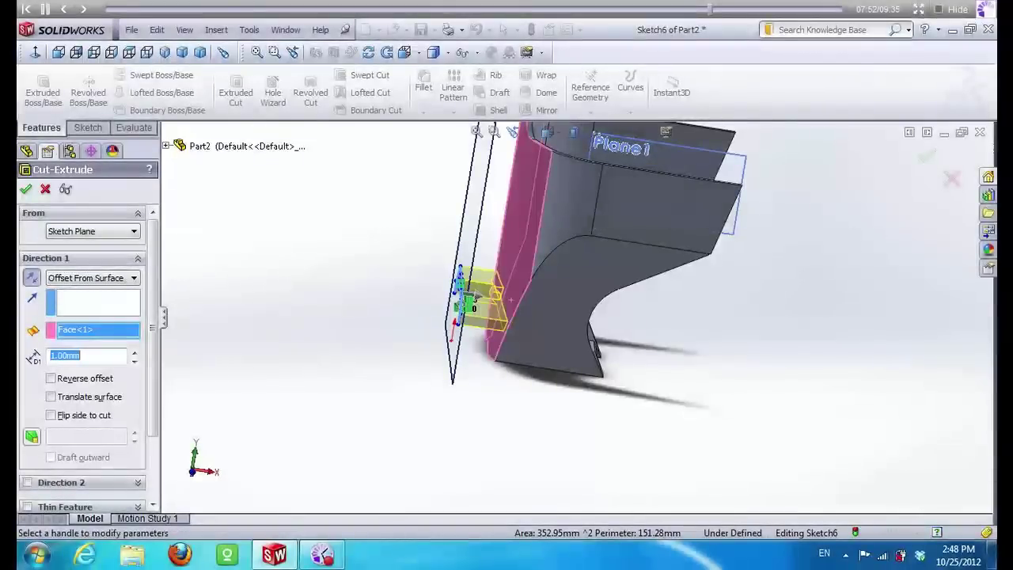
pyautogui.moveTo(511, 299); pyautogui.dragTo(525, 289, button='middle')
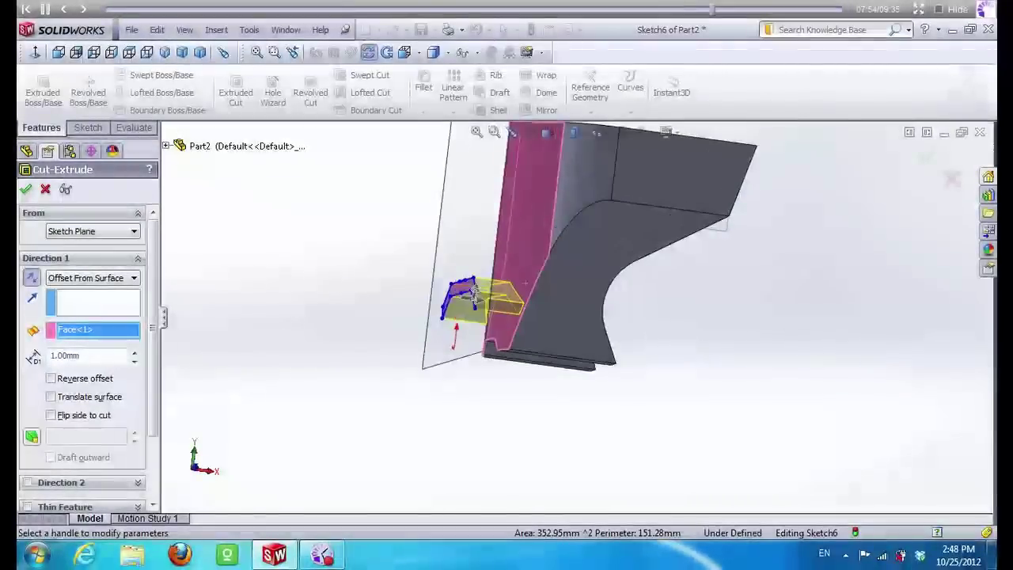
pyautogui.scroll(-5, 524, 289)
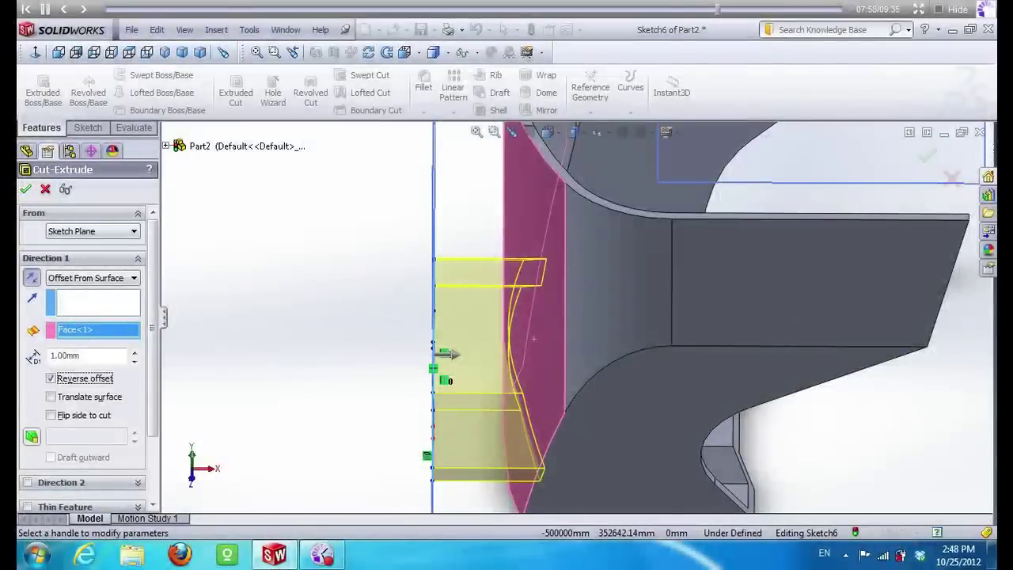
pyautogui.press('Return')
pyautogui.moveTo(534, 293); pyautogui.dragTo(574, 261, button='middle')
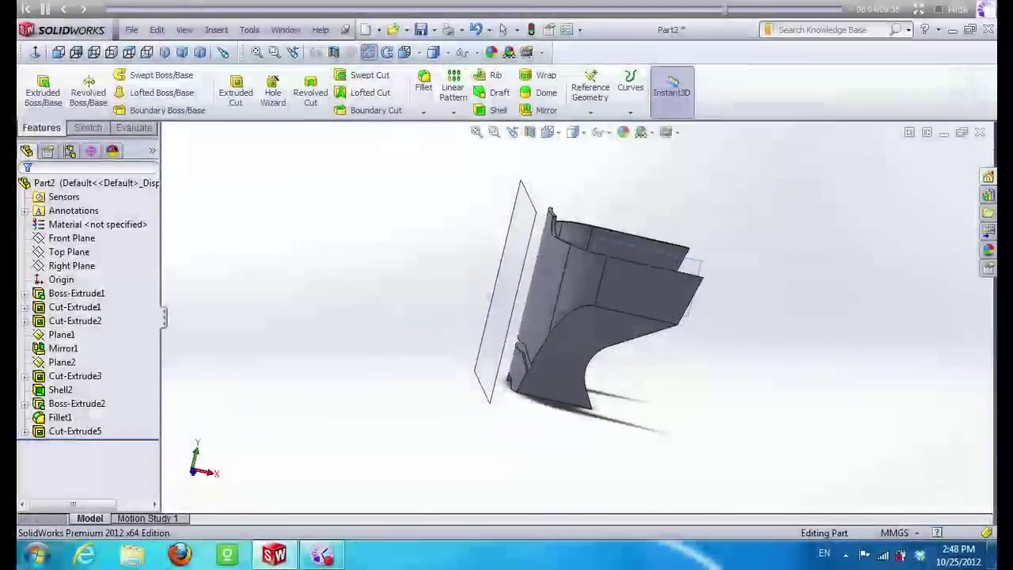
# Start a new sketch on the part's side face and view it normal to it
pyautogui.rightClick(632, 268)
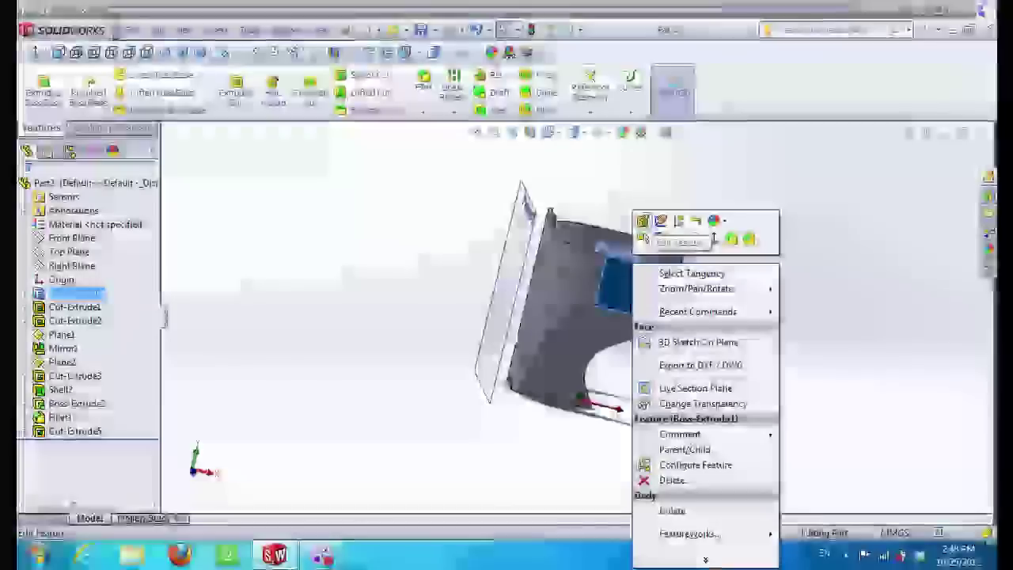
pyautogui.click(662, 238)
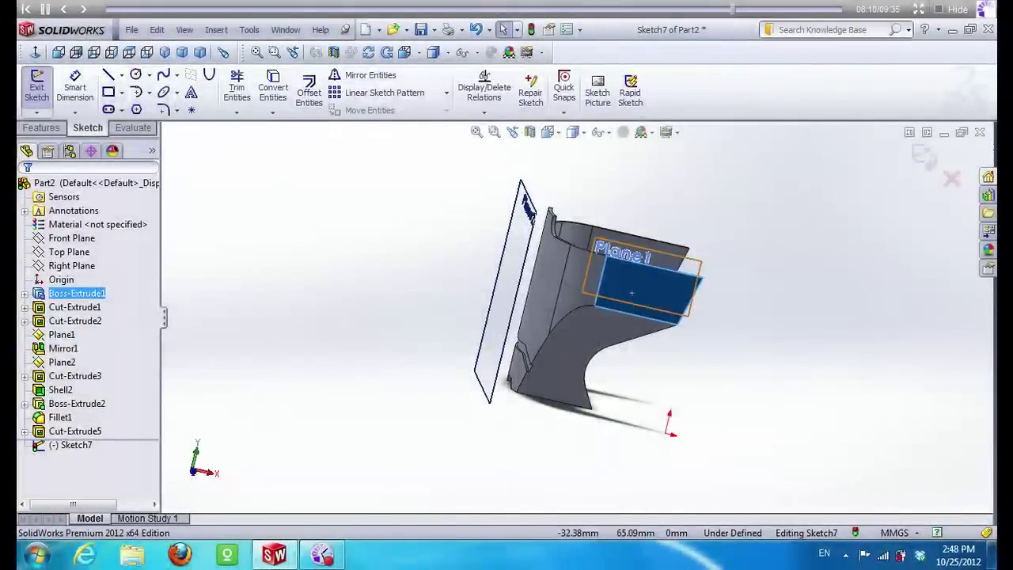
pyautogui.rightClick(80, 445)
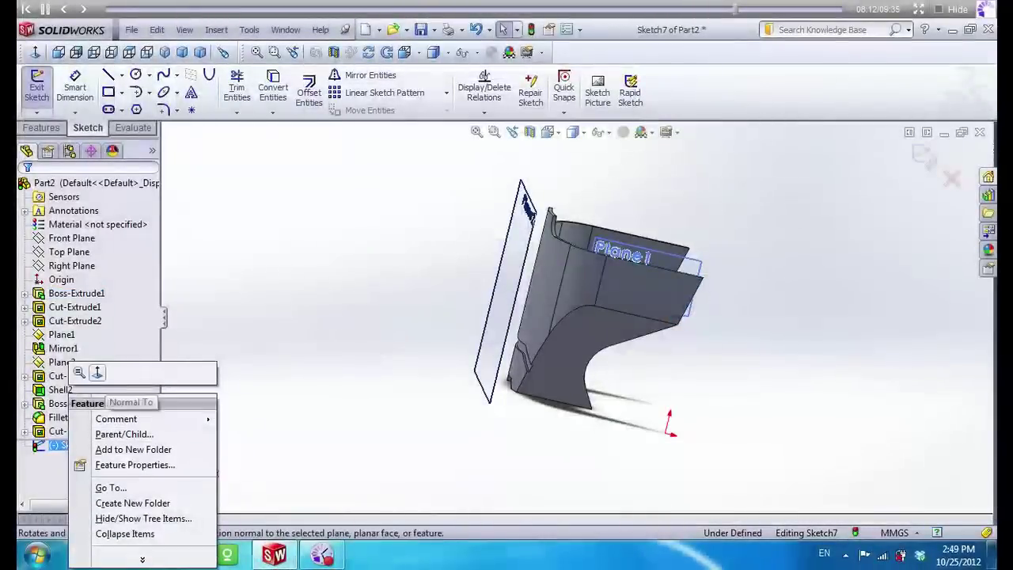
pyautogui.click(98, 372)
pyautogui.scroll(-3, 567, 428)
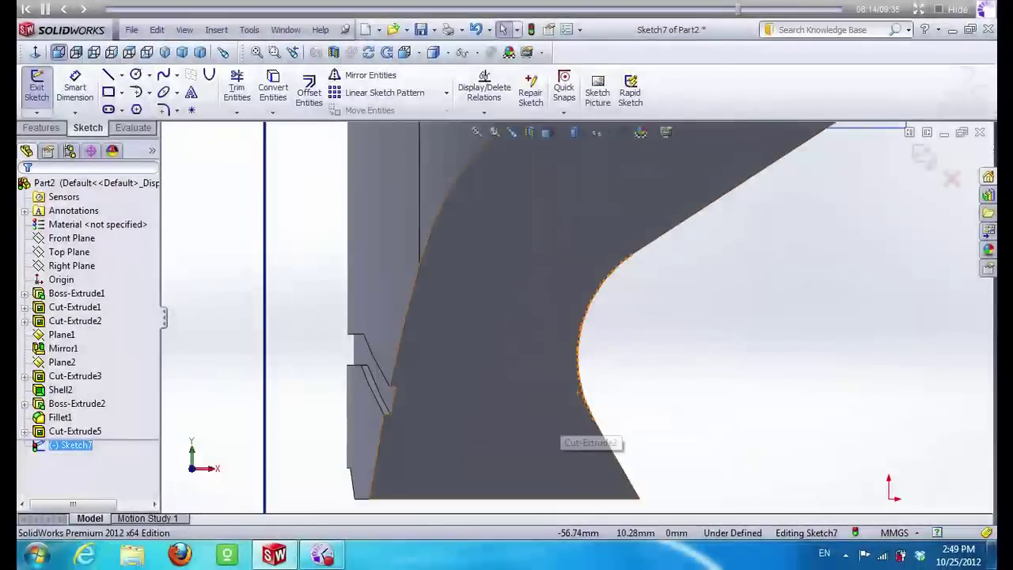
pyautogui.scroll(-2, 372, 372)
# Convert the notch edge and draw a closed four-sided slot outline from it, then exit Sketch7
pyautogui.rightClick(369, 380)
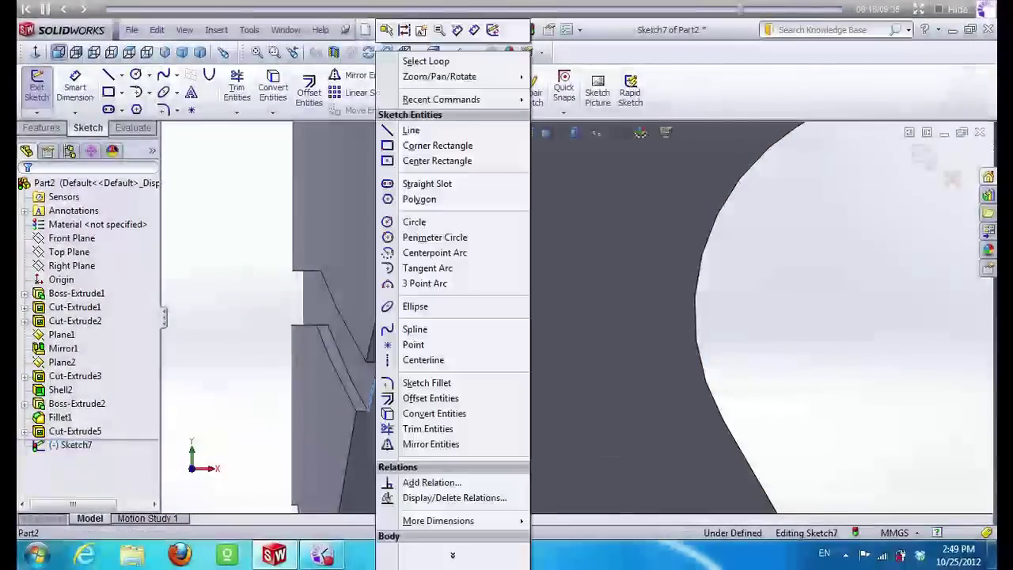
pyautogui.click(434, 413)
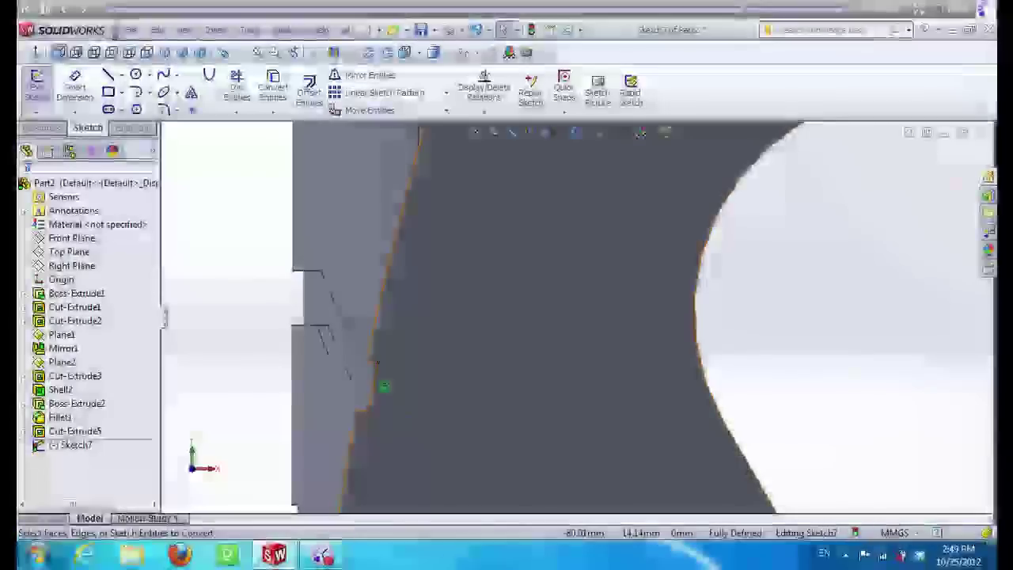
pyautogui.press('l')
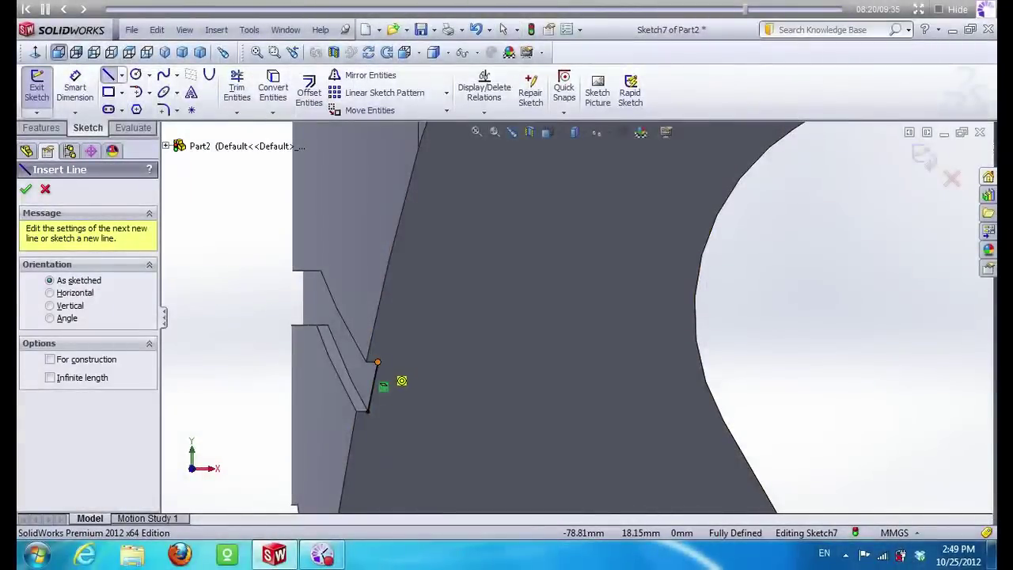
pyautogui.click(377, 361)
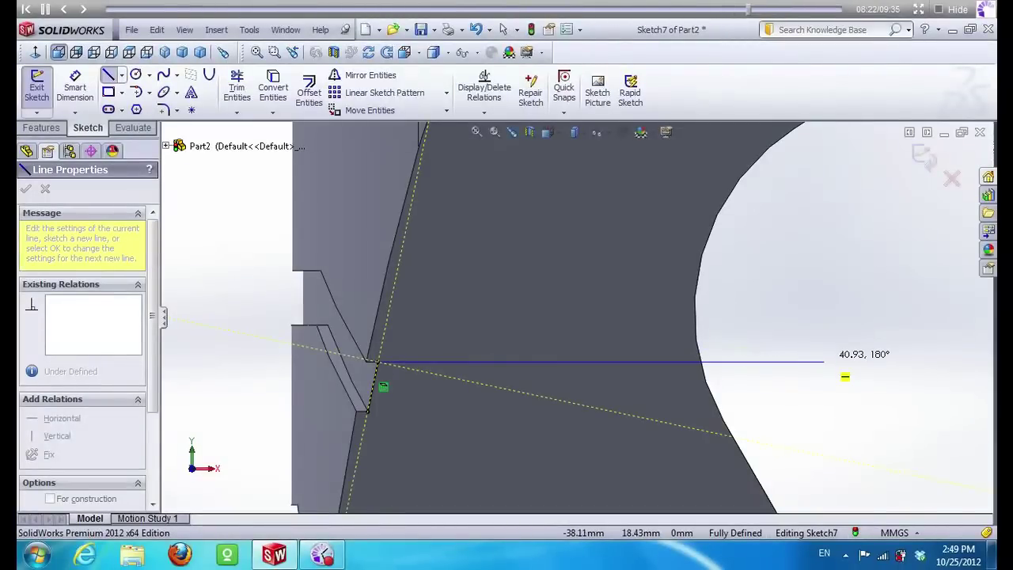
pyautogui.click(824, 362)
pyautogui.click(824, 411)
pyautogui.click(367, 411)
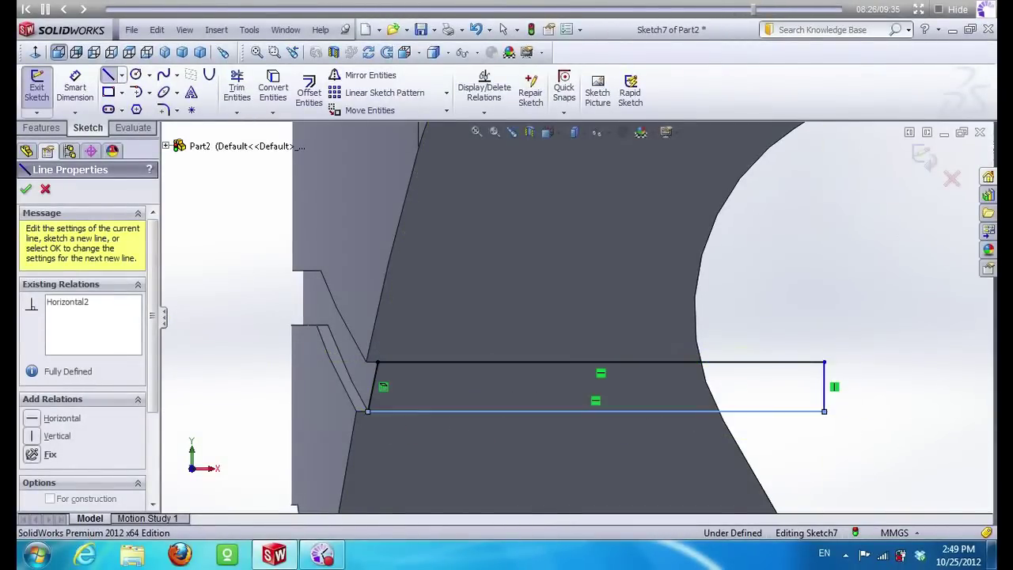
pyautogui.scroll(2, 588, 370)
pyautogui.scroll(3, 588, 370)
pyautogui.press('Escape')
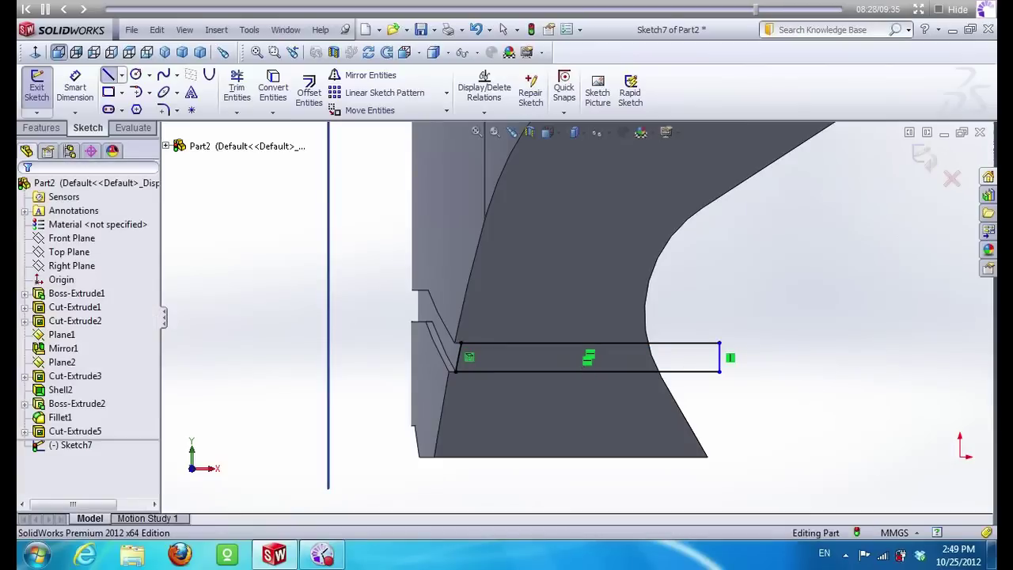
pyautogui.hotkey('ctrl', 'b')
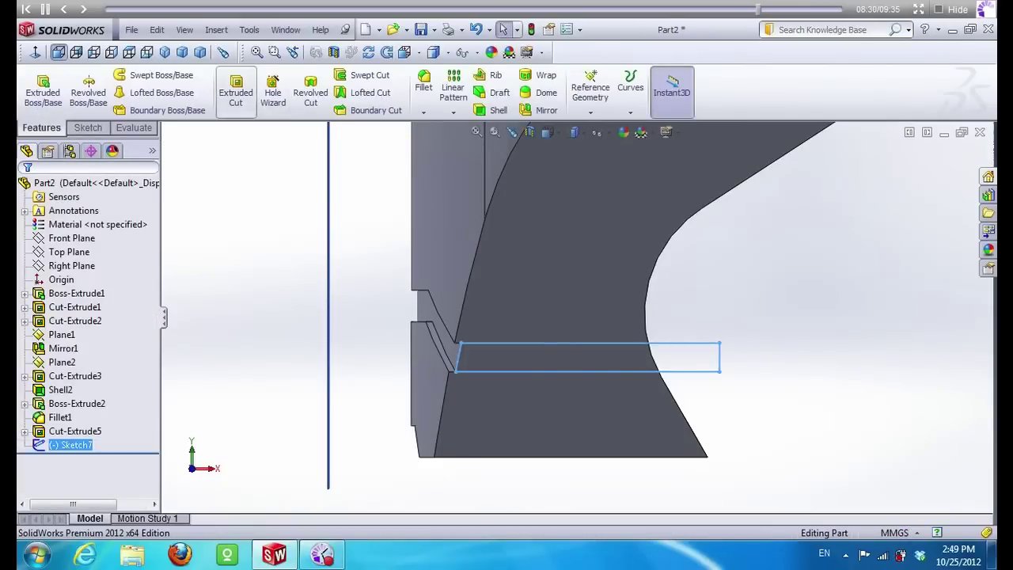
# Cut the Sketch7 outline to a reversed 1.00 mm offset from the side face as Cut-Extrude6
pyautogui.click(236, 92)
pyautogui.click(97, 278)
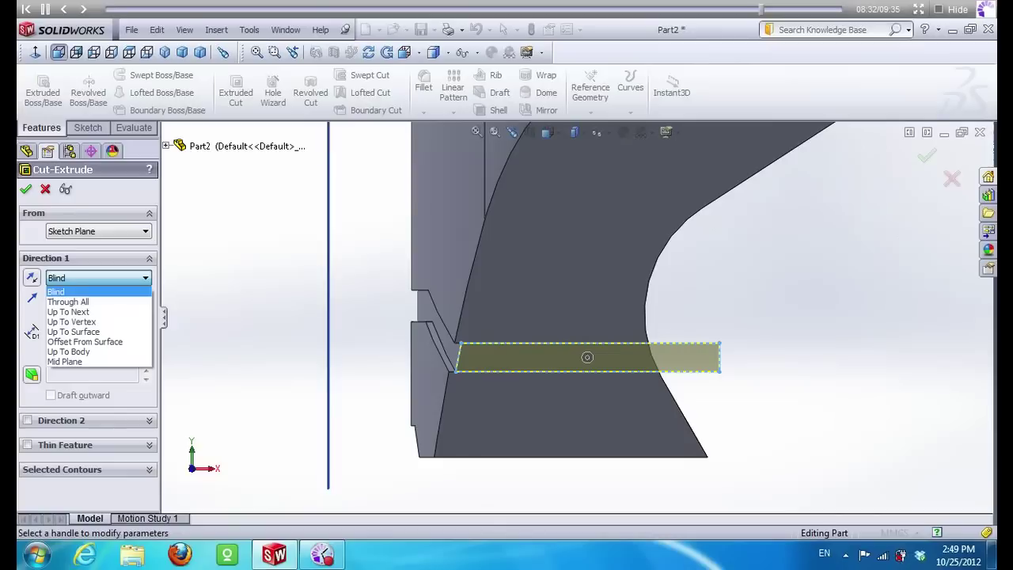
pyautogui.click(83, 342)
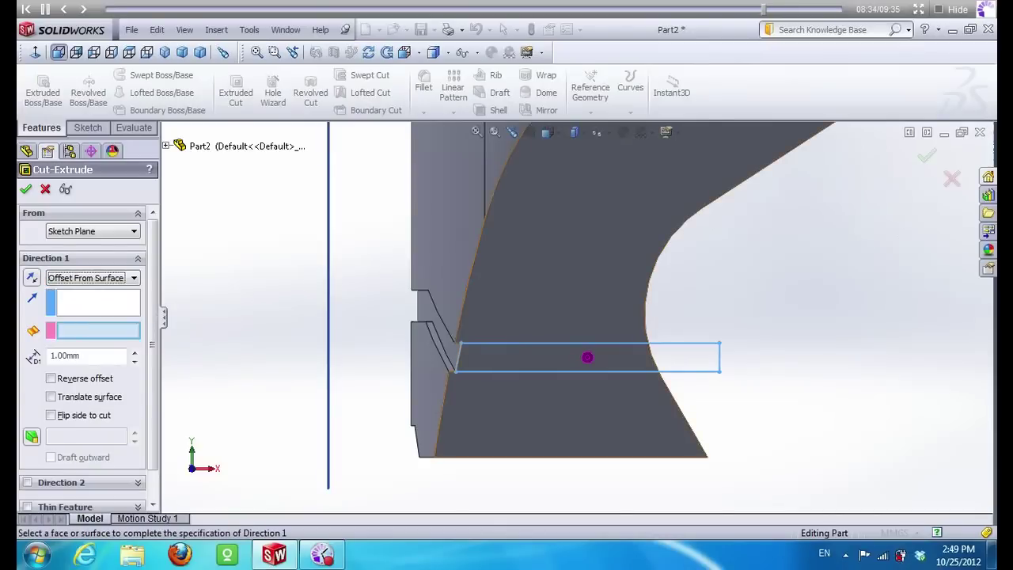
pyautogui.click(601, 301)
pyautogui.moveTo(602, 301); pyautogui.dragTo(621, 299, button='middle')
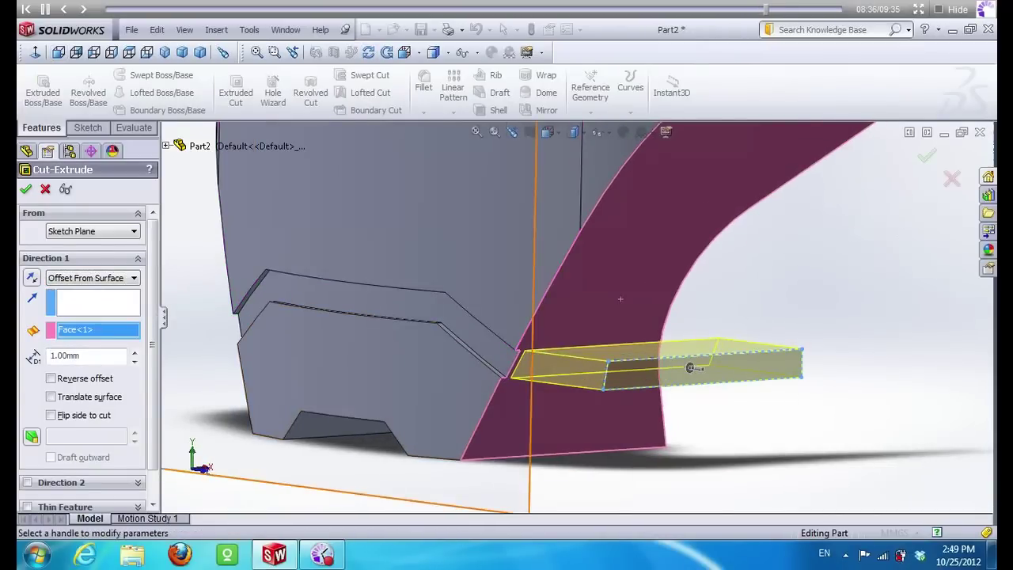
pyautogui.click(50, 378)
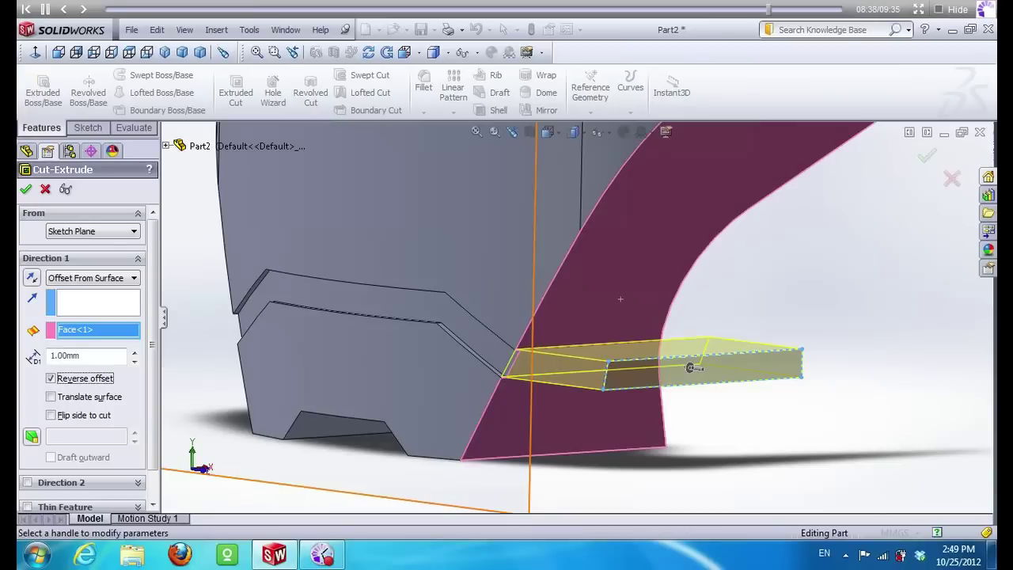
pyautogui.press('Return')
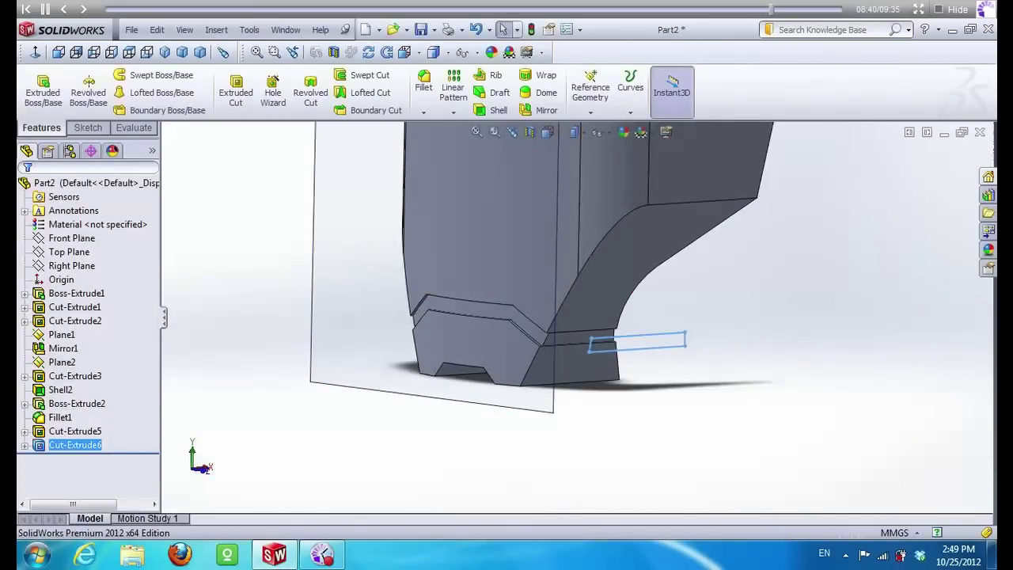
pyautogui.moveTo(507, 317); pyautogui.dragTo(602, 301, button='middle')
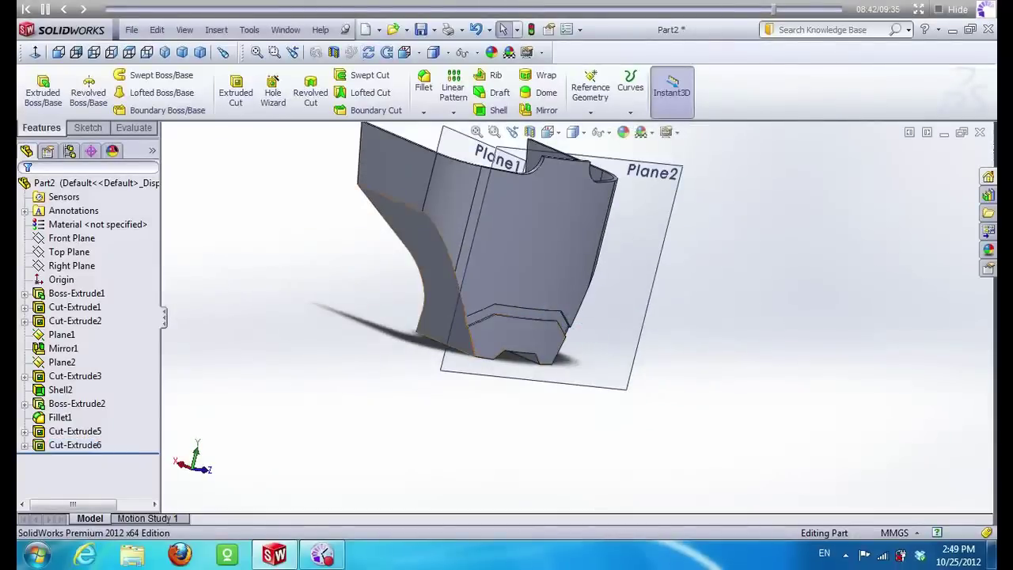
pyautogui.rightClick(396, 142)
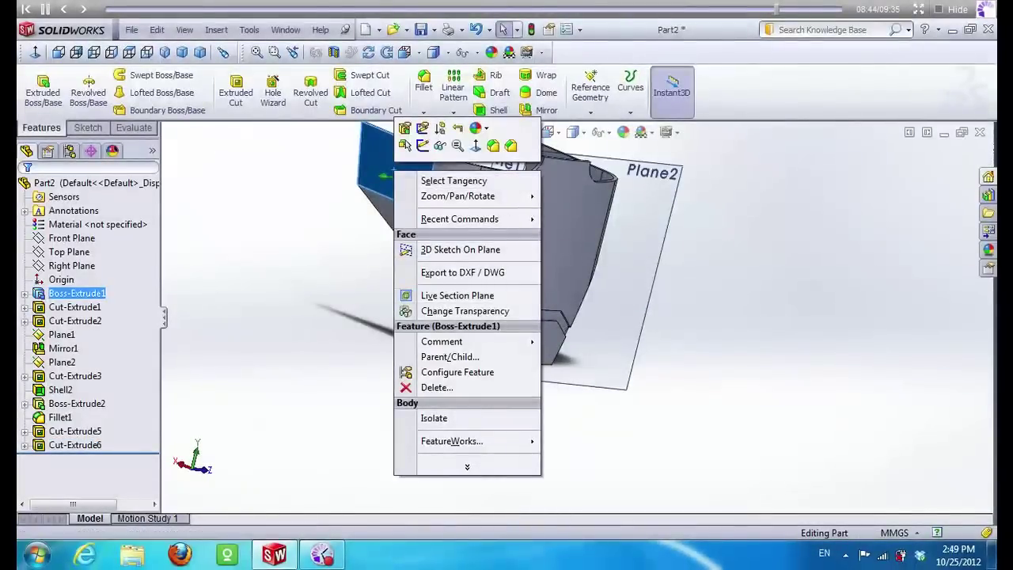
# Start a new sketch on the upper face, view it normal, and project the model edges into it
pyautogui.click(448, 130)
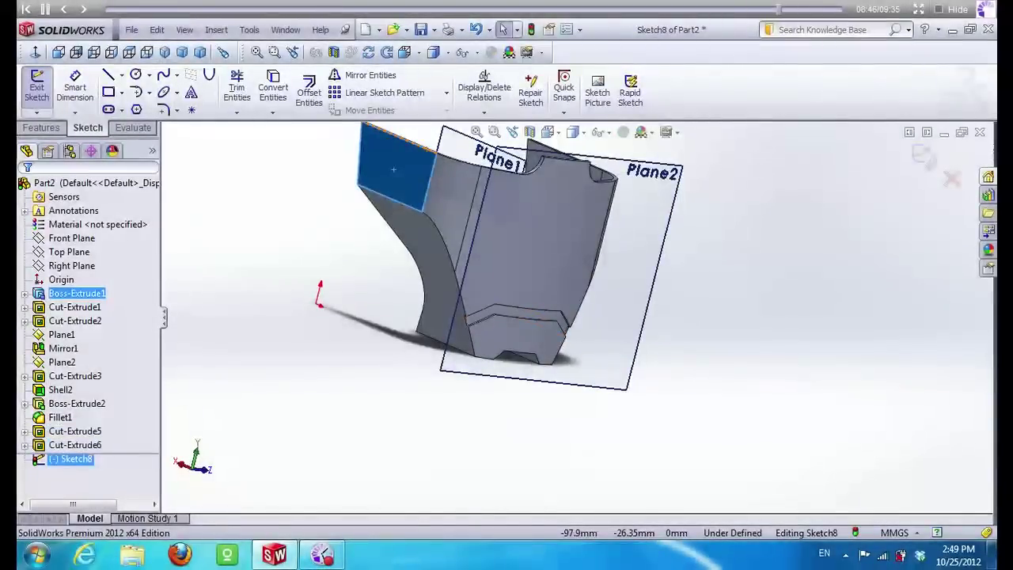
pyautogui.rightClick(71, 458)
pyautogui.click(108, 372)
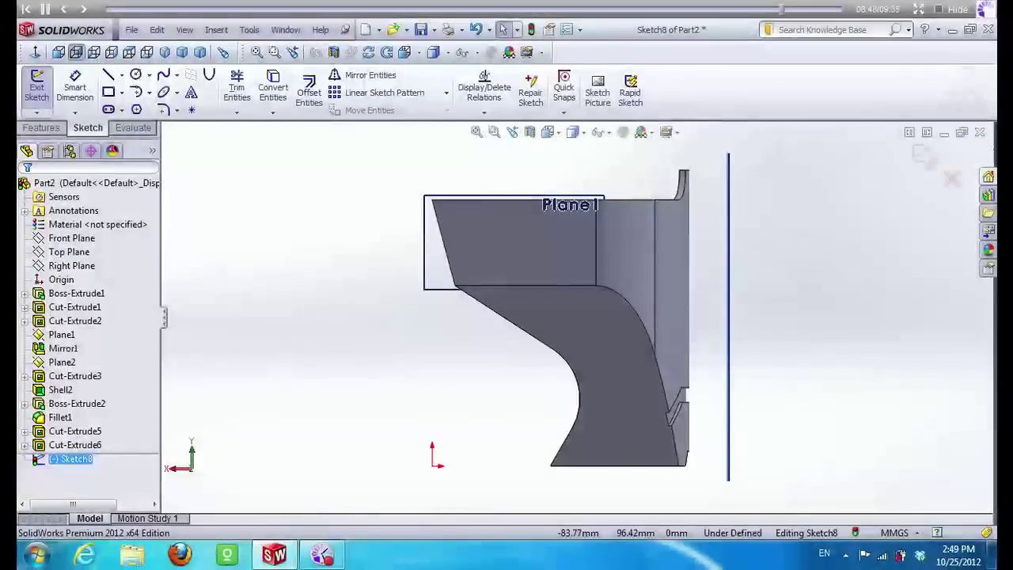
pyautogui.scroll(-2, 680, 440)
pyautogui.scroll(-1, 680, 440)
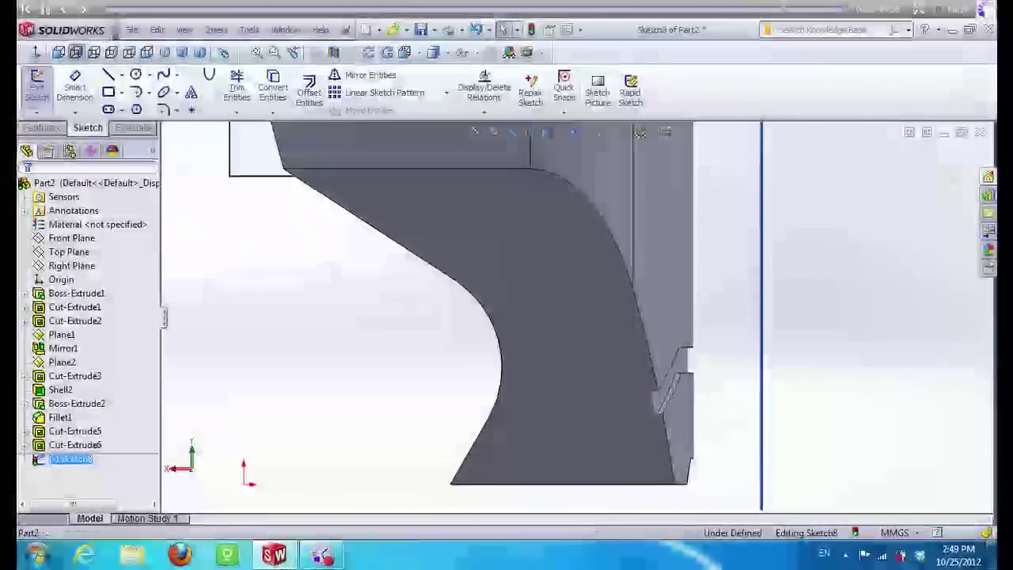
pyautogui.rightClick(656, 400)
pyautogui.click(716, 413)
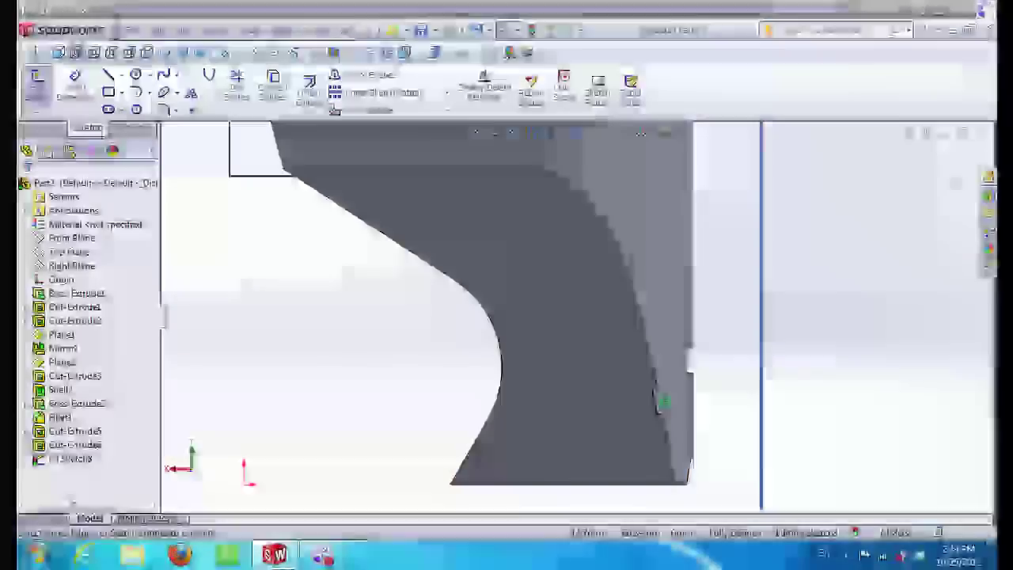
# Draw a thin horizontal rectangular slot outline near the base and start an Extruded Cut on it
pyautogui.press('l')
pyautogui.scroll(-1, 657, 404)
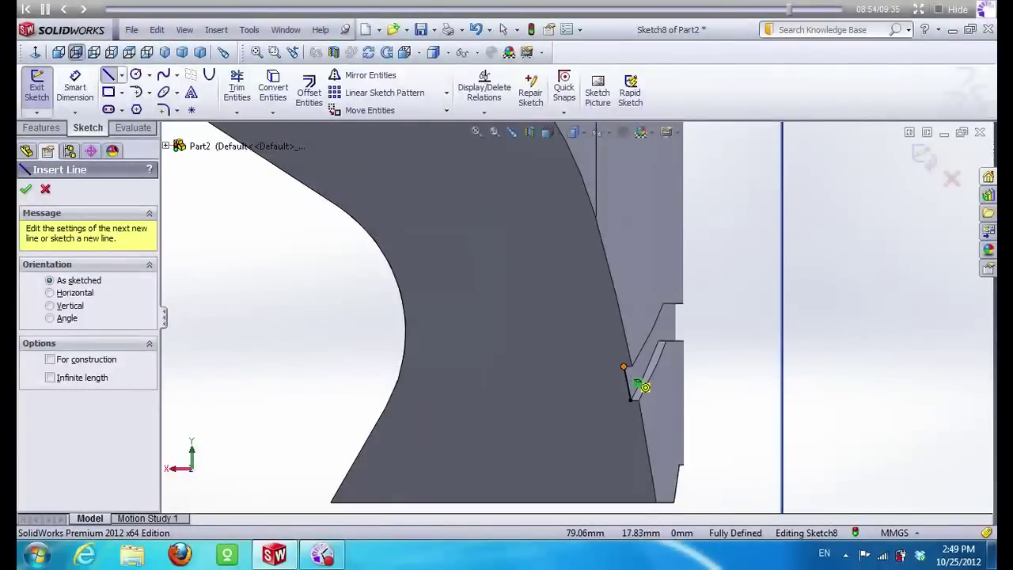
pyautogui.click(625, 367)
pyautogui.click(363, 366)
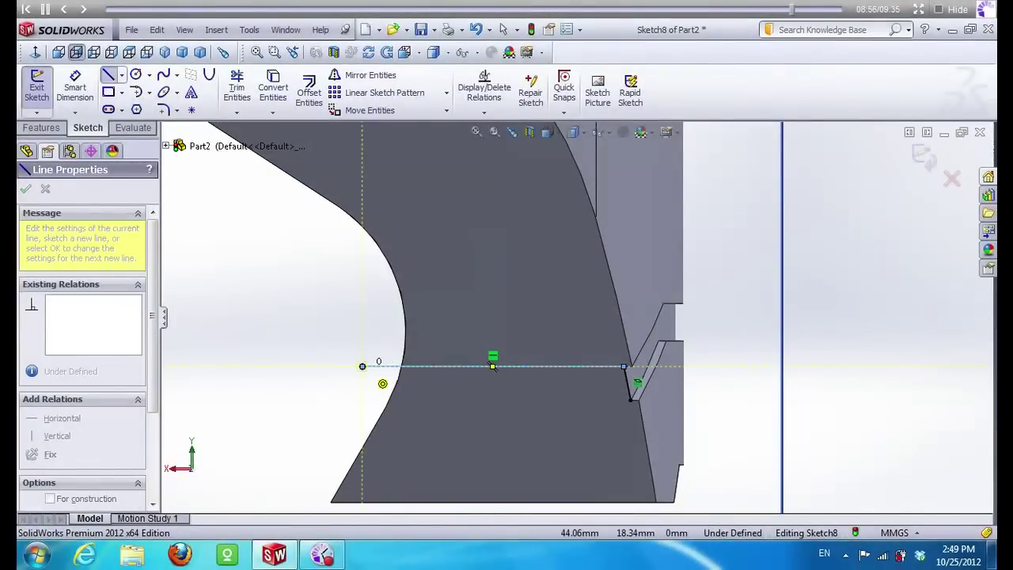
pyautogui.click(363, 400)
pyautogui.click(631, 399)
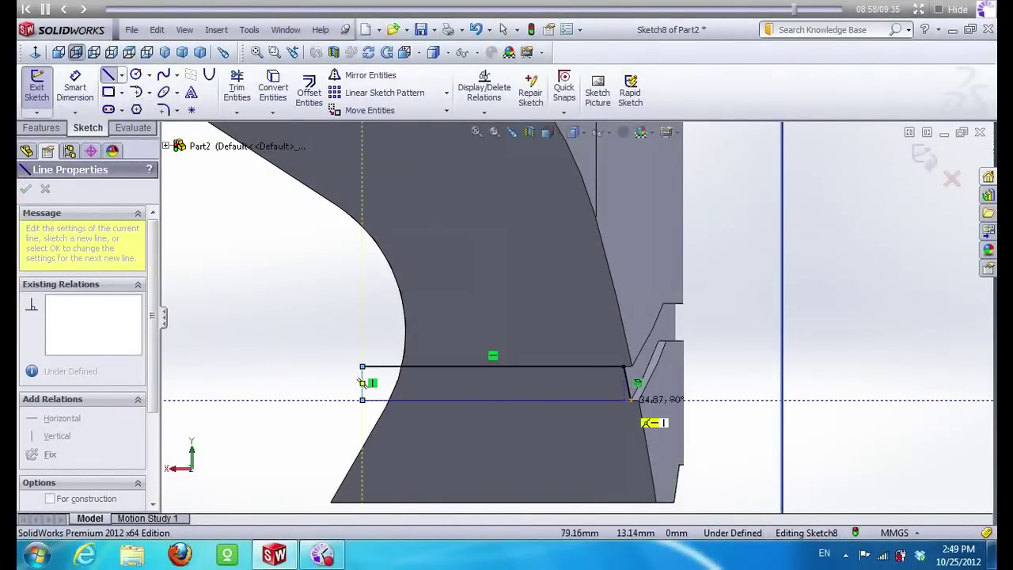
pyautogui.click(625, 366)
pyautogui.scroll(3, 633, 407)
pyautogui.scroll(3, 634, 407)
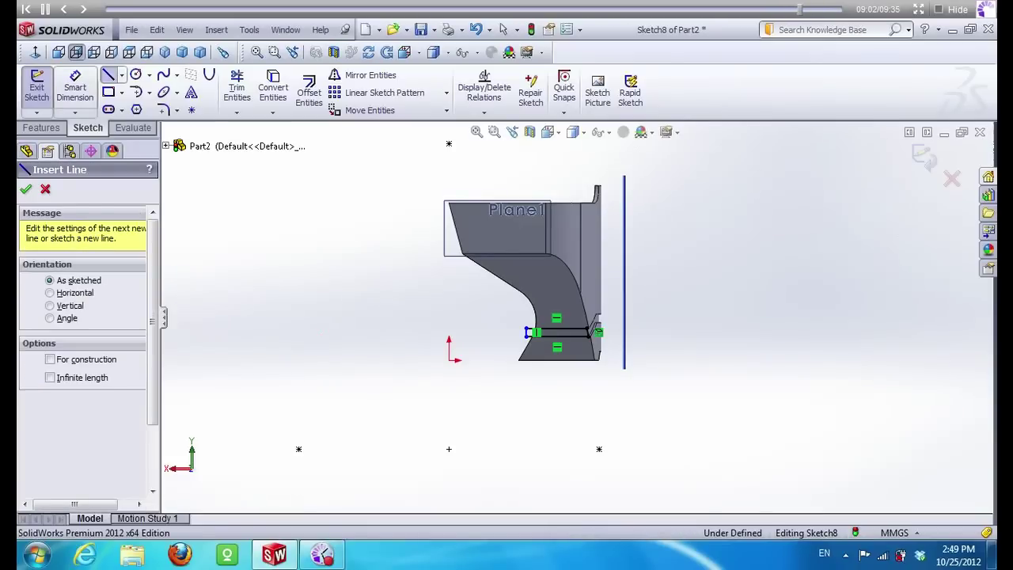
pyautogui.click(41, 128)
pyautogui.click(238, 120)
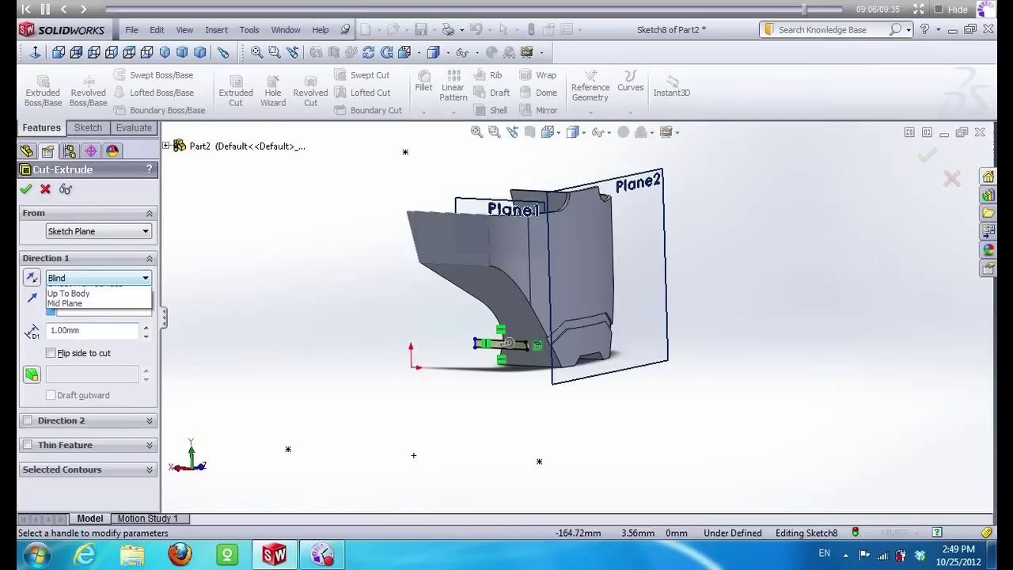
# Cut the Sketch8 slot to a reversed 1.00 mm offset from the curved face as Cut-Extrude7
pyautogui.click(75, 339)
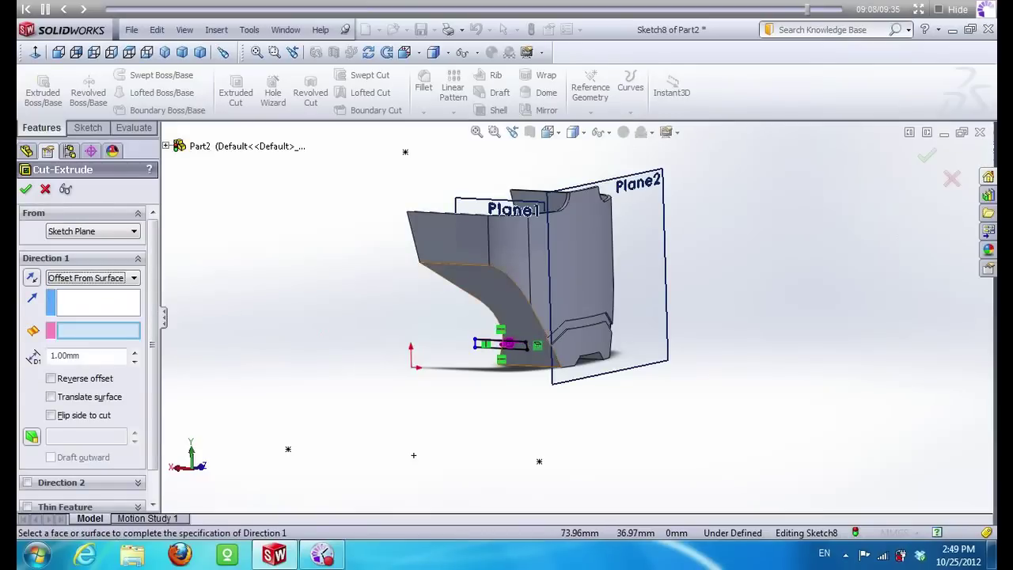
pyautogui.click(518, 308)
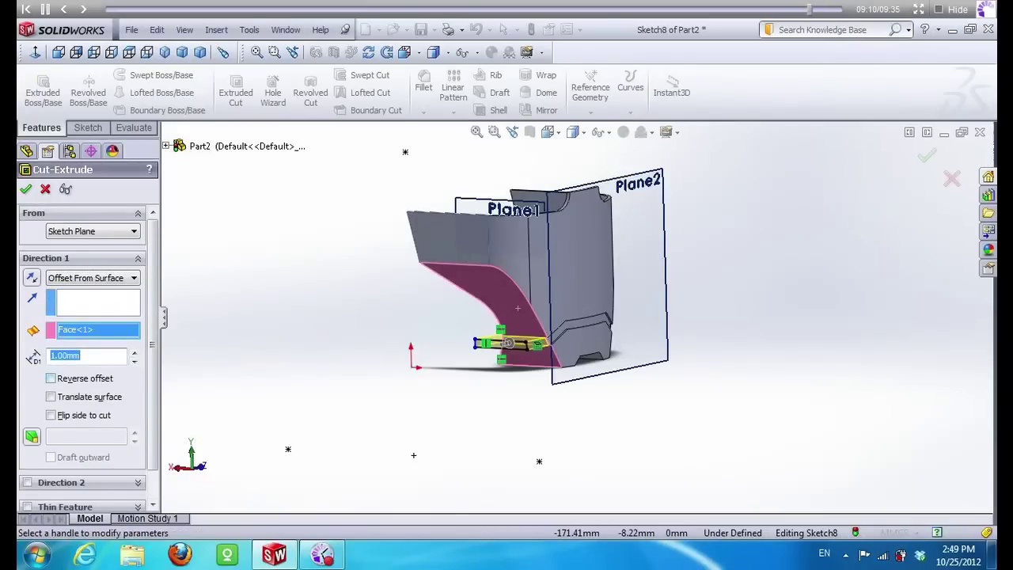
pyautogui.moveTo(518, 308); pyautogui.dragTo(485, 310, button='middle')
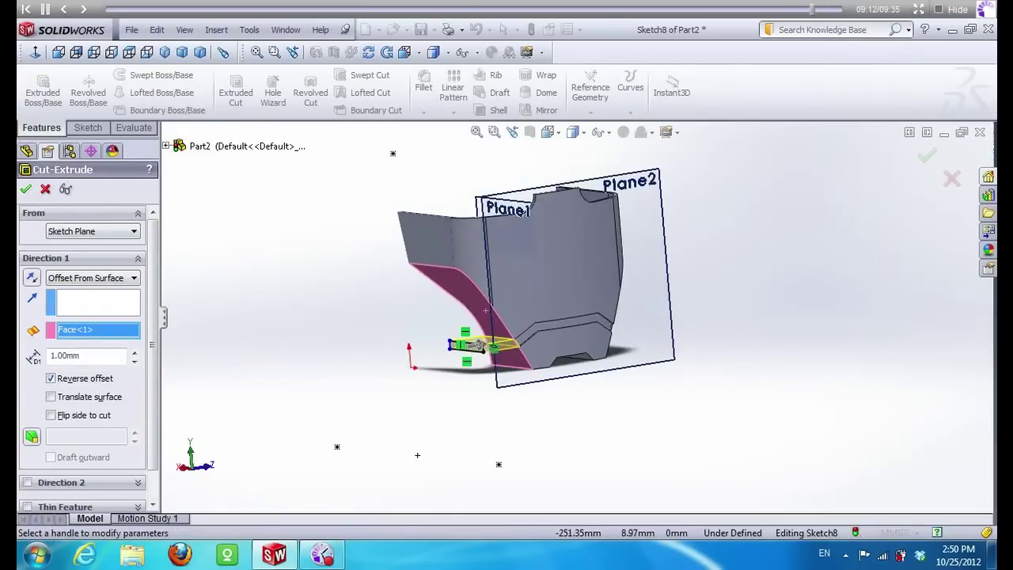
pyautogui.press('Return')
pyautogui.scroll(-3, 602, 285)
pyautogui.moveTo(578, 301); pyautogui.dragTo(507, 285, button='middle')
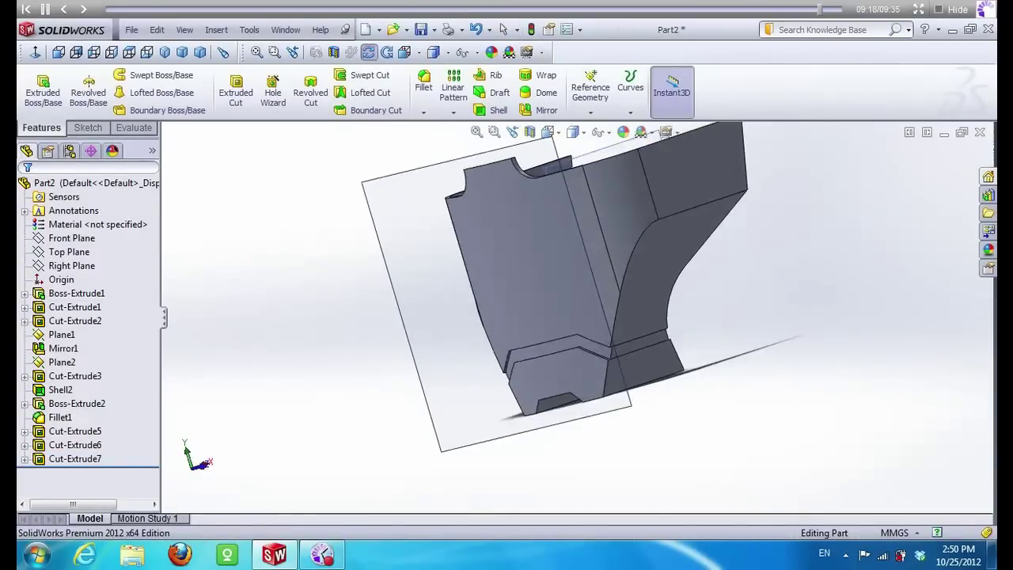
pyautogui.moveTo(506, 285); pyautogui.dragTo(475, 293, button='middle')
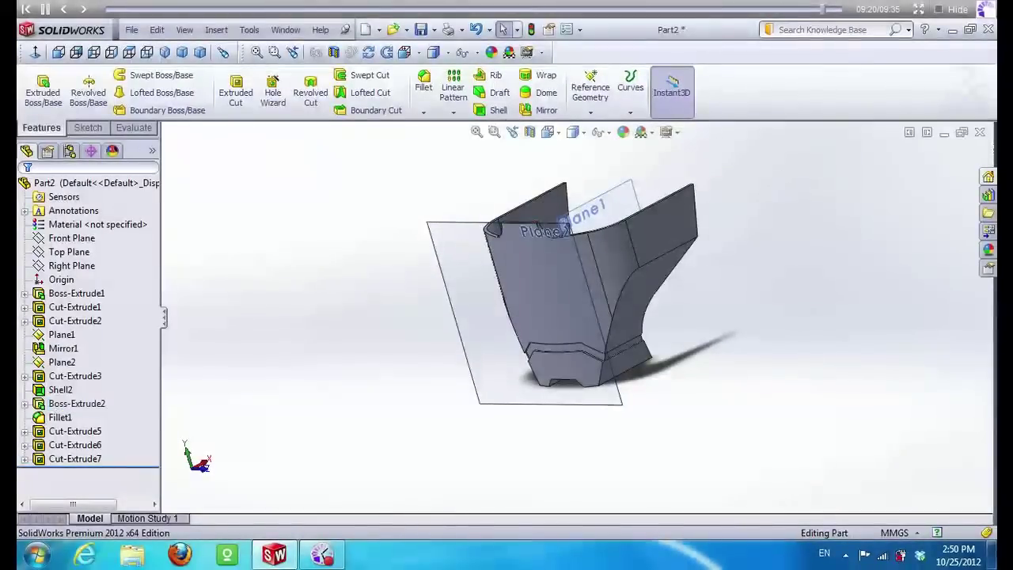
pyautogui.rightClick(62, 361)
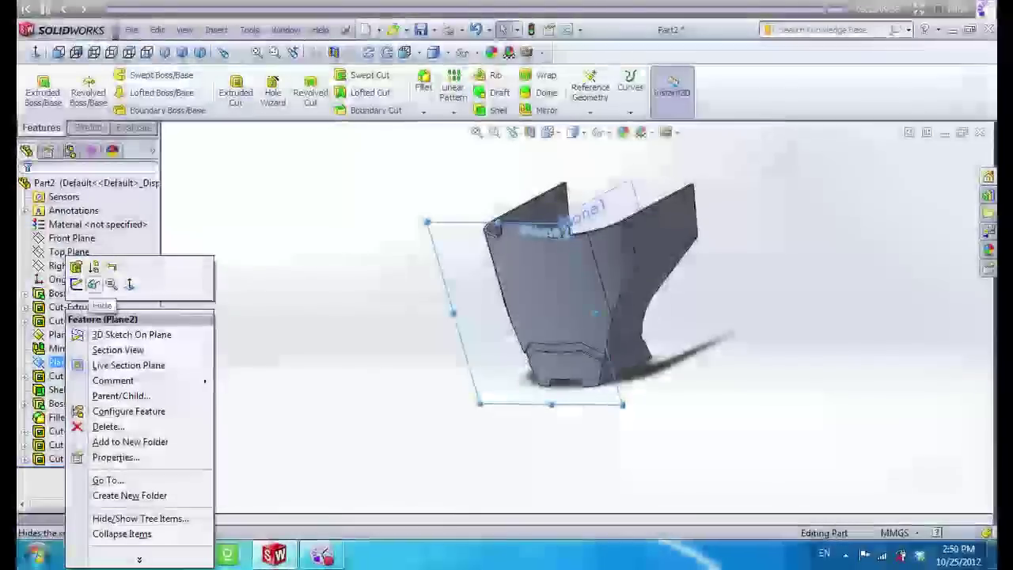
# Hide the Plane2 and Plane1 reference planes
pyautogui.click(93, 283)
pyautogui.rightClick(62, 334)
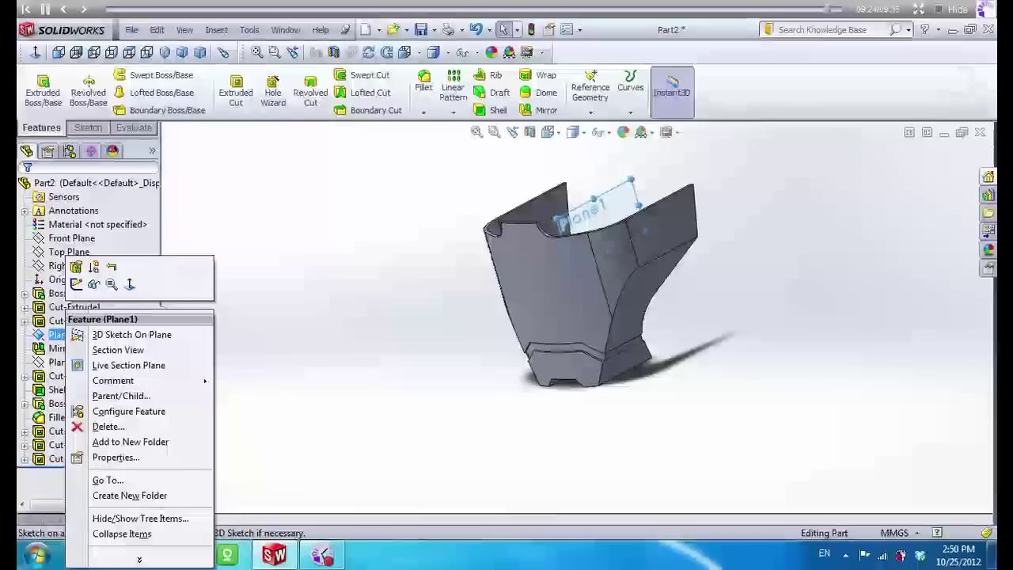
pyautogui.click(94, 283)
pyautogui.press('Left')
pyautogui.press('Left')
pyautogui.press('Left')
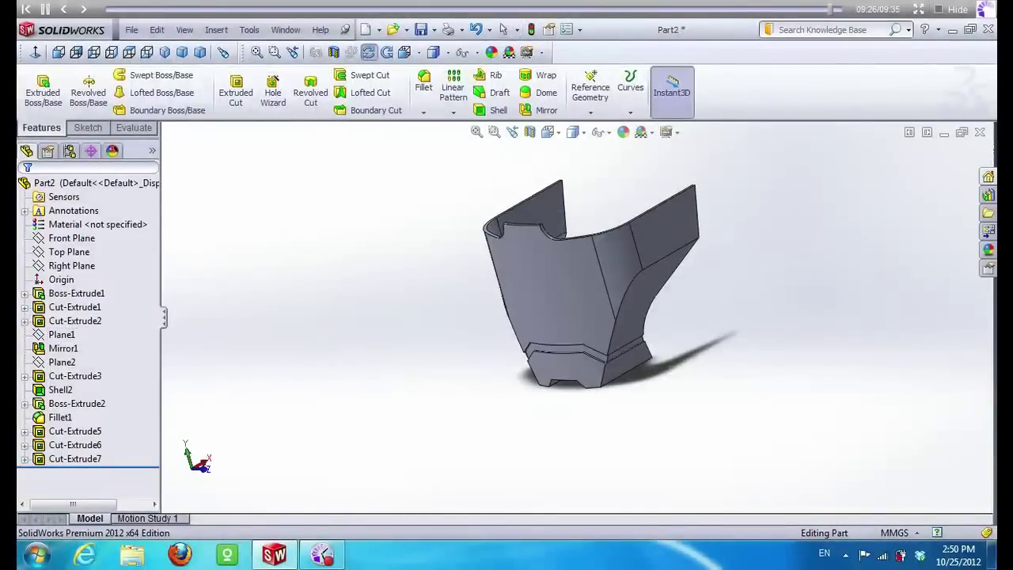
# Save the part as Part3 in the Iron man folder
pyautogui.click(132, 29)
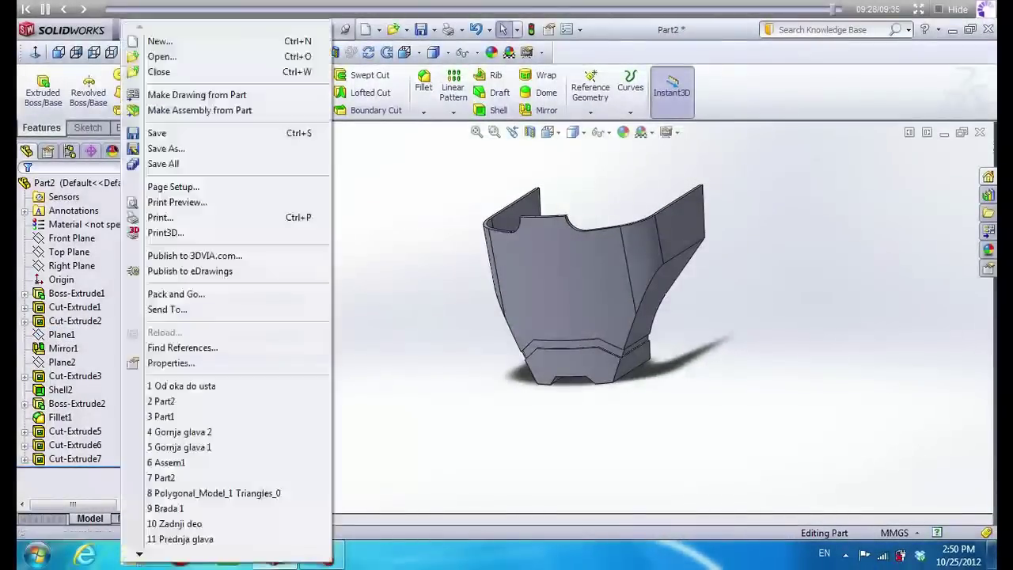
pyautogui.click(150, 131)
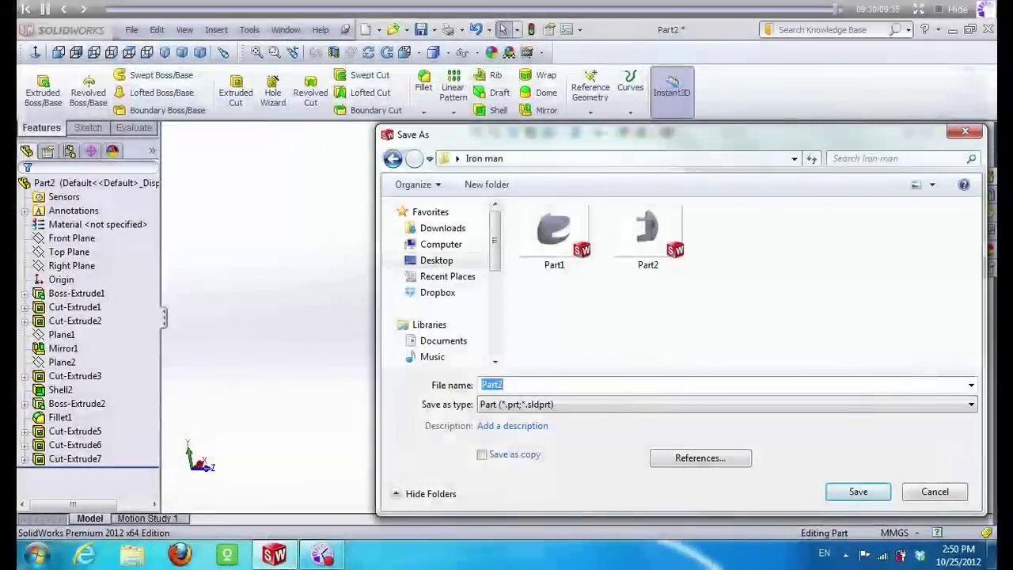
pyautogui.press('BackSpace')
pyautogui.write('3')
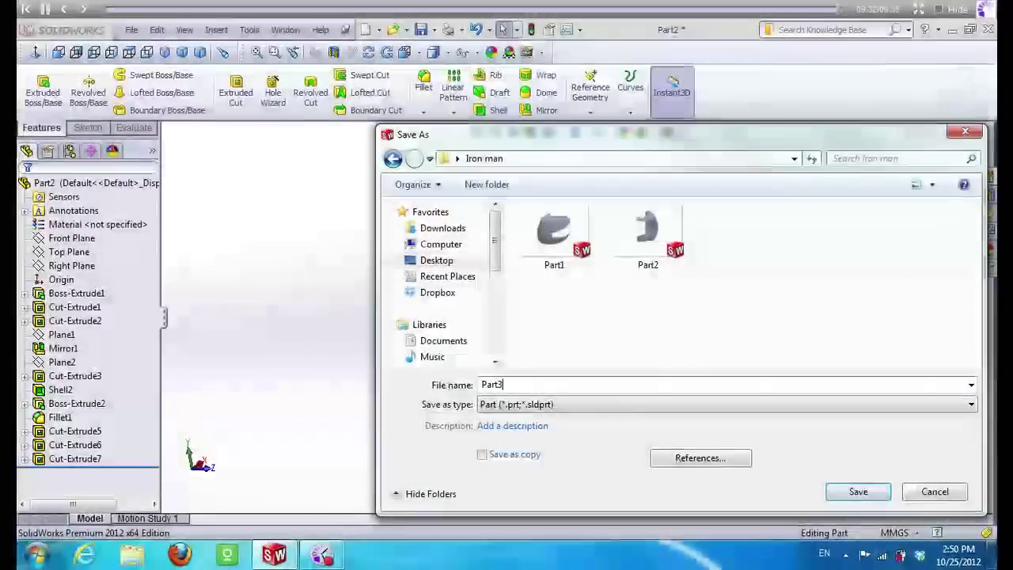
pyautogui.press('Return')
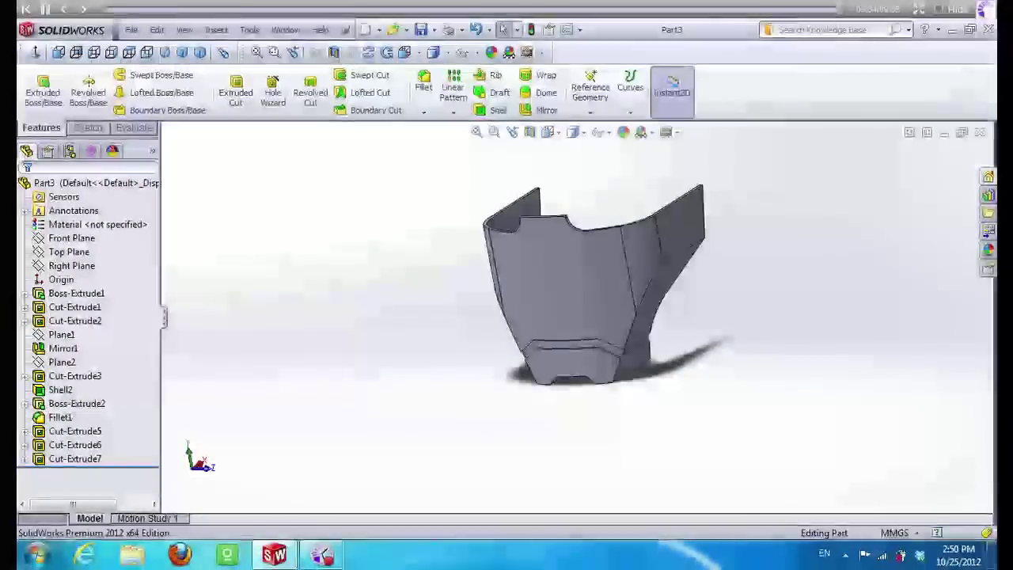
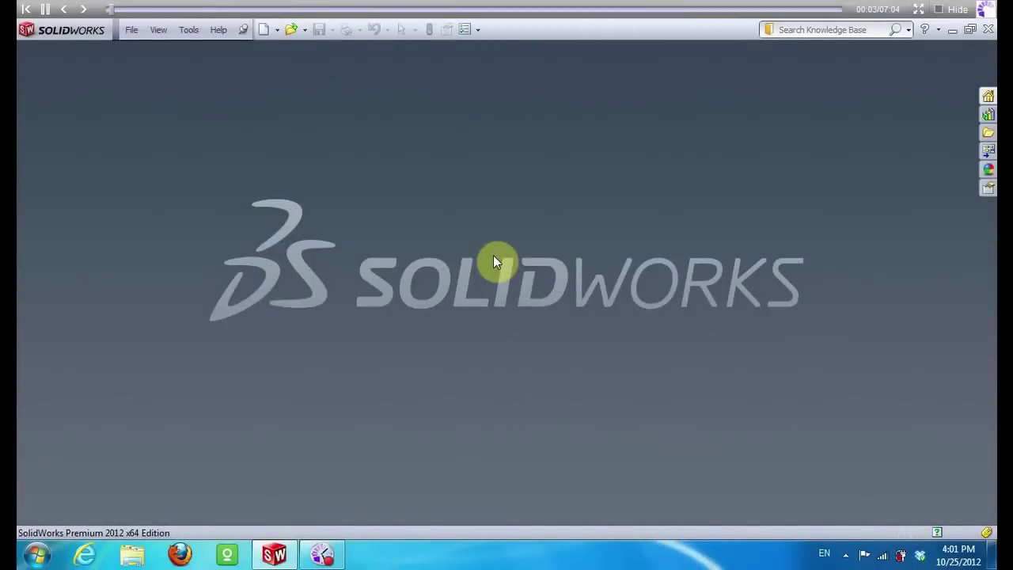
# Create a new blank part, then open the saved Part3 model
pyautogui.click(265, 30)
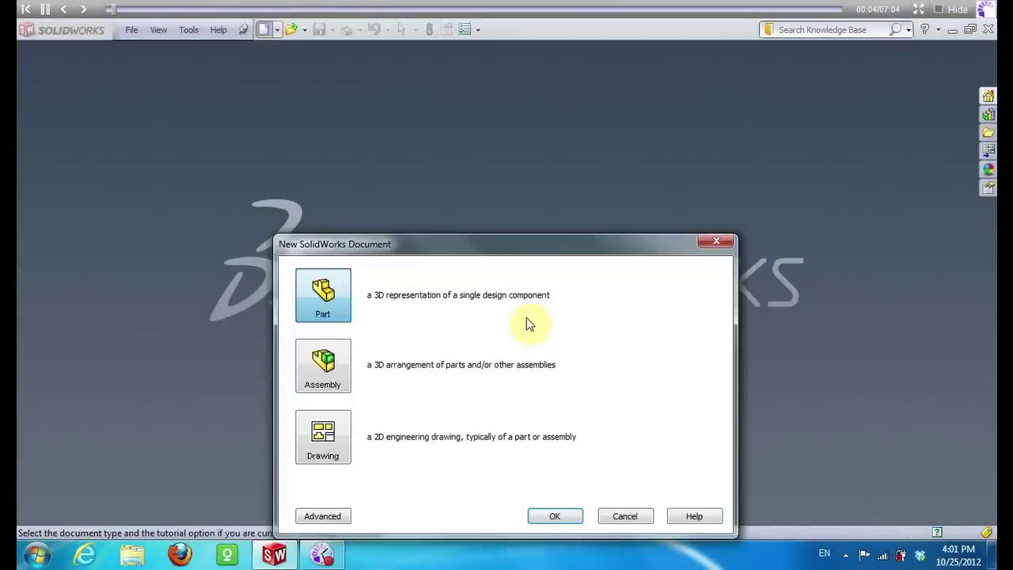
pyautogui.click(552, 515)
pyautogui.click(138, 29)
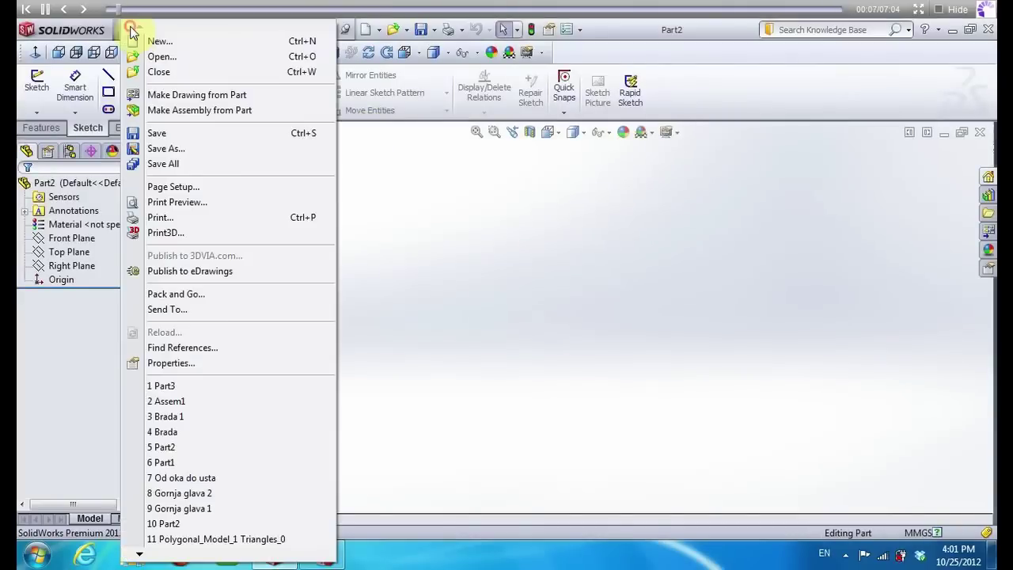
pyautogui.click(136, 56)
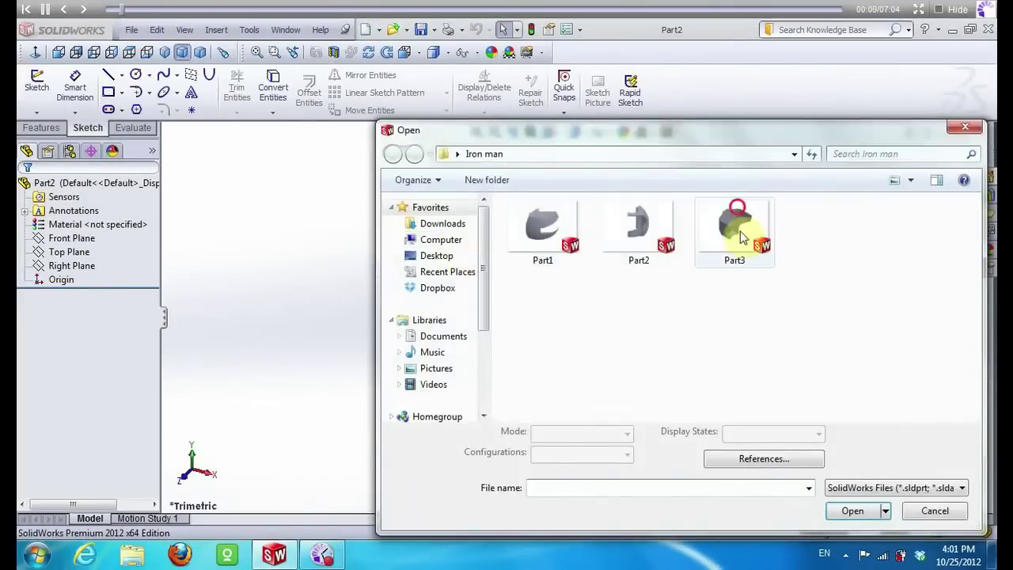
pyautogui.click(735, 225)
pyautogui.click(839, 511)
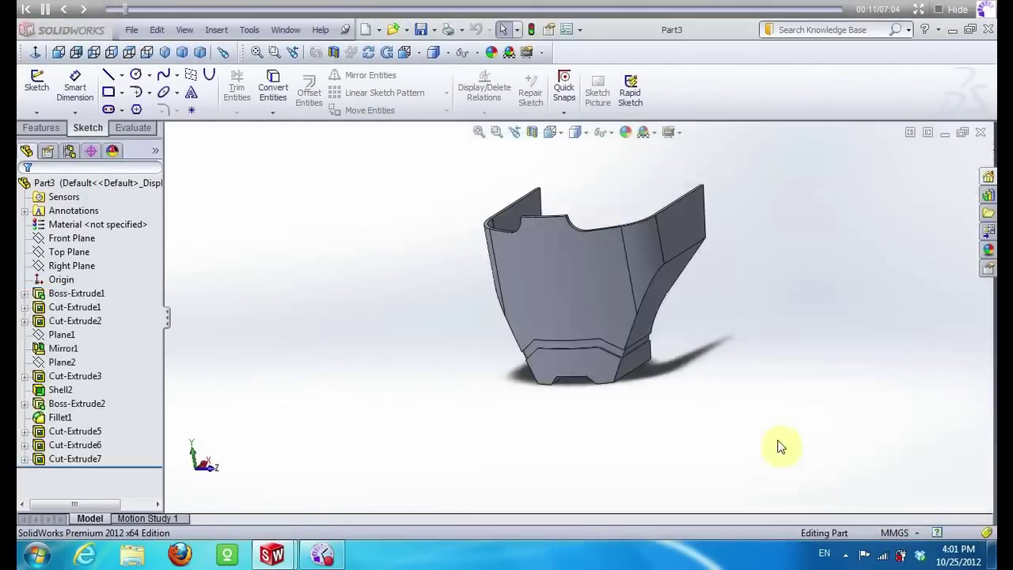
# Start a sketch on a flat underside face of Part3 and view it face-on
pyautogui.moveTo(582, 412); pyautogui.dragTo(523, 248, button='middle')
pyautogui.scroll(-3, 546, 301)
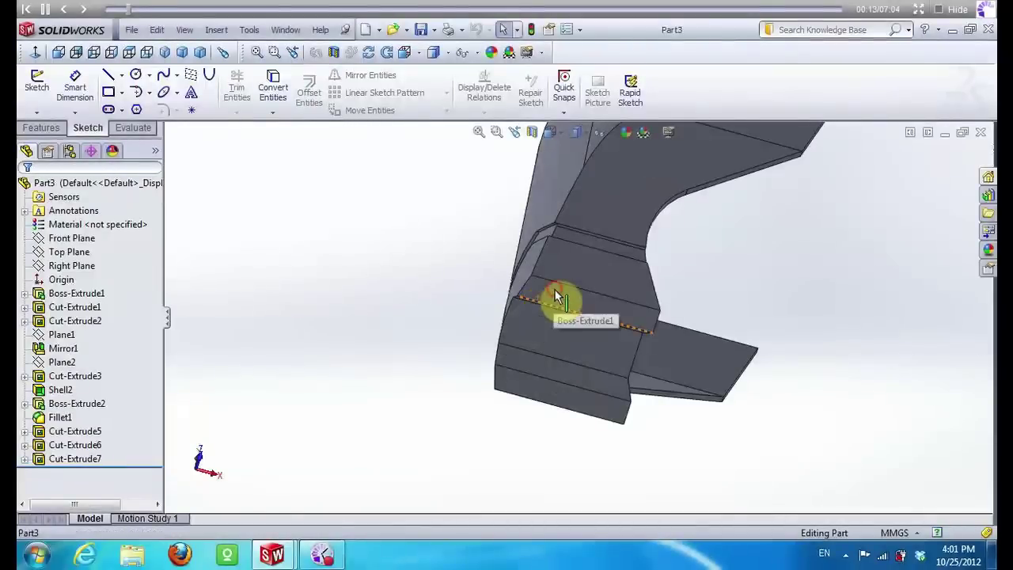
pyautogui.click(552, 295)
pyautogui.rightClick(553, 294)
pyautogui.click(584, 252)
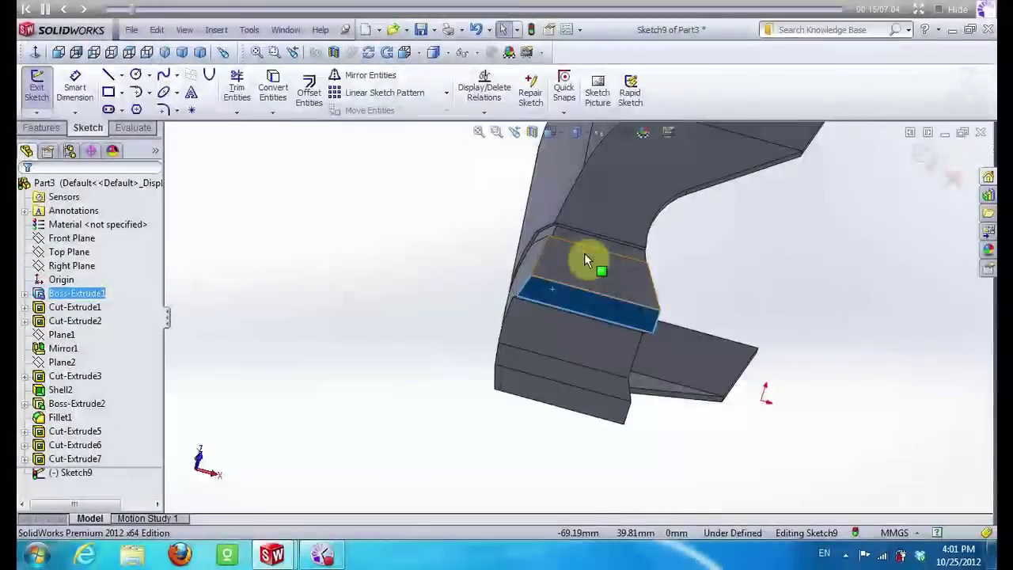
pyautogui.click(63, 473)
pyautogui.rightClick(63, 473)
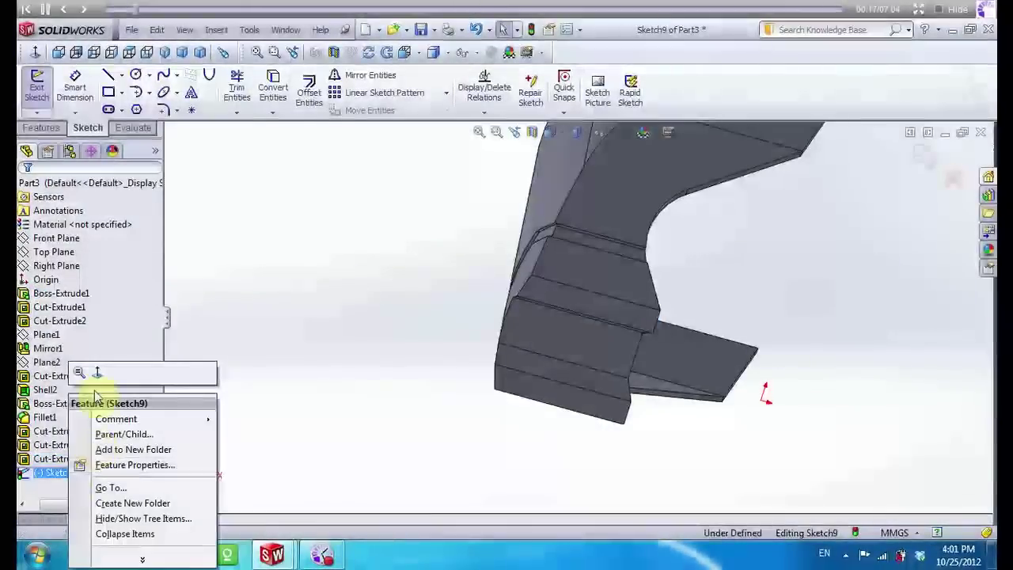
pyautogui.click(96, 376)
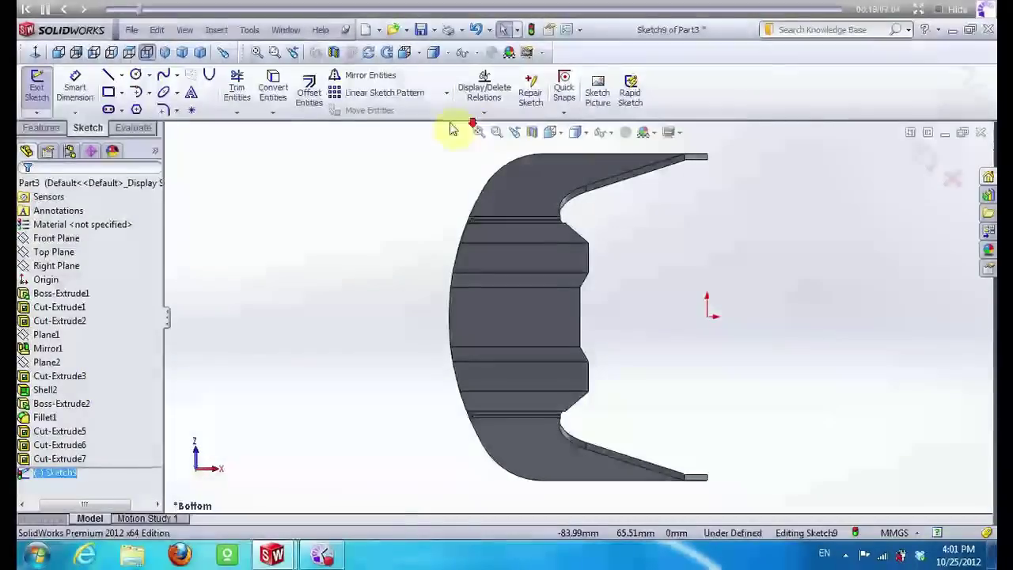
# Convert the edges of two lower faces into sketch lines and select them
pyautogui.click(133, 127)
pyautogui.click(511, 379)
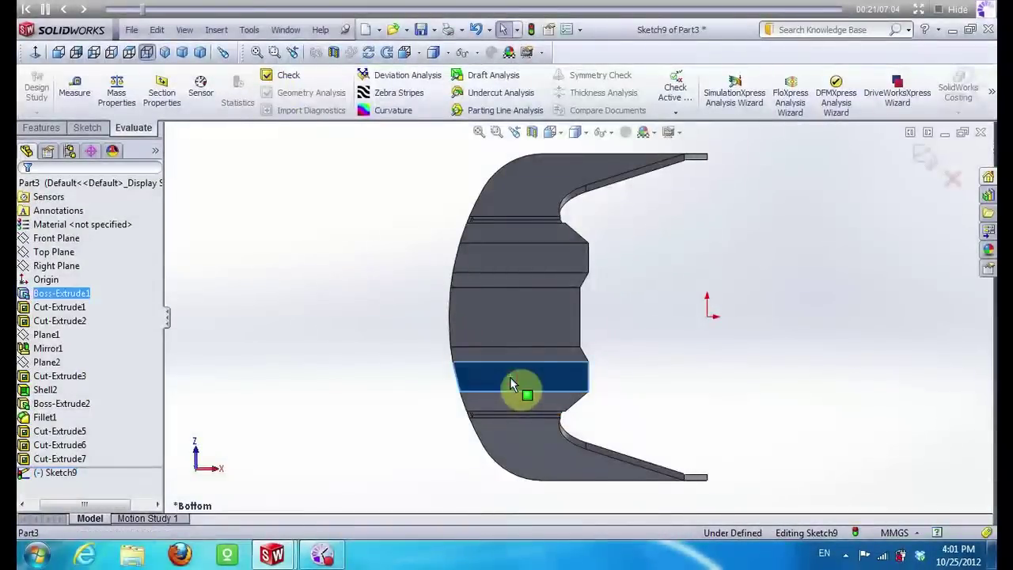
pyautogui.rightClick(511, 378)
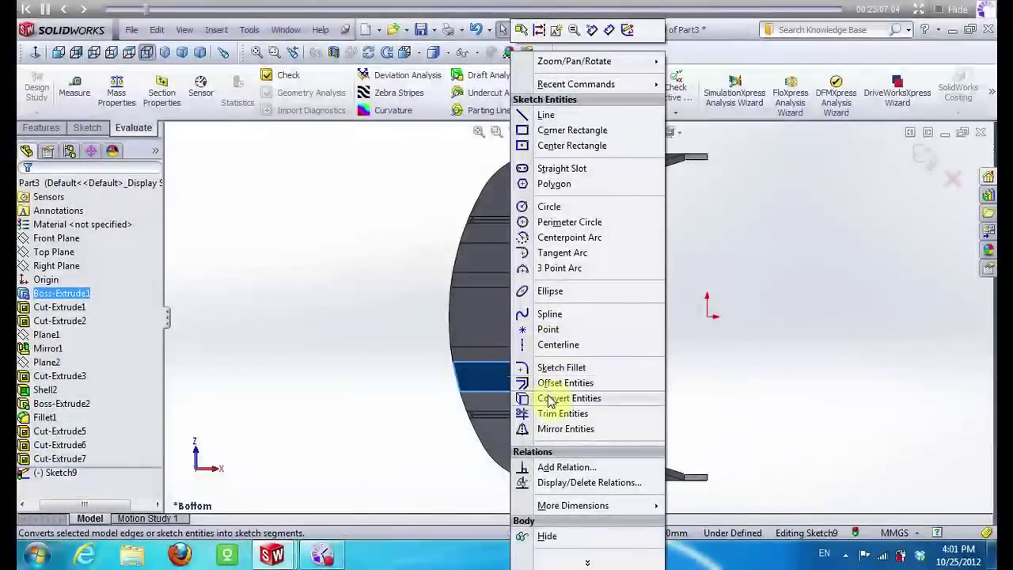
pyautogui.click(552, 398)
pyautogui.rightClick(497, 257)
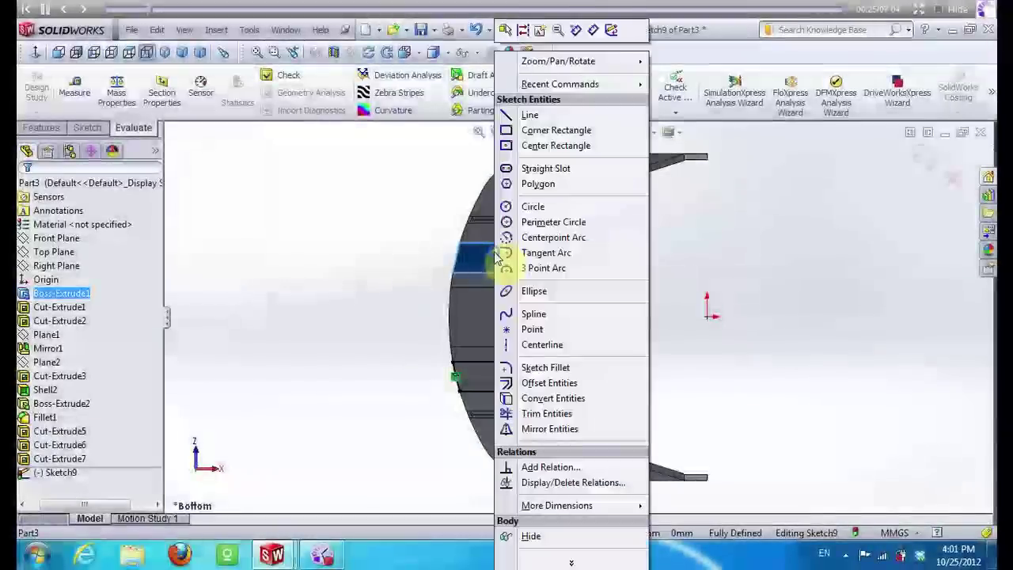
pyautogui.click(534, 399)
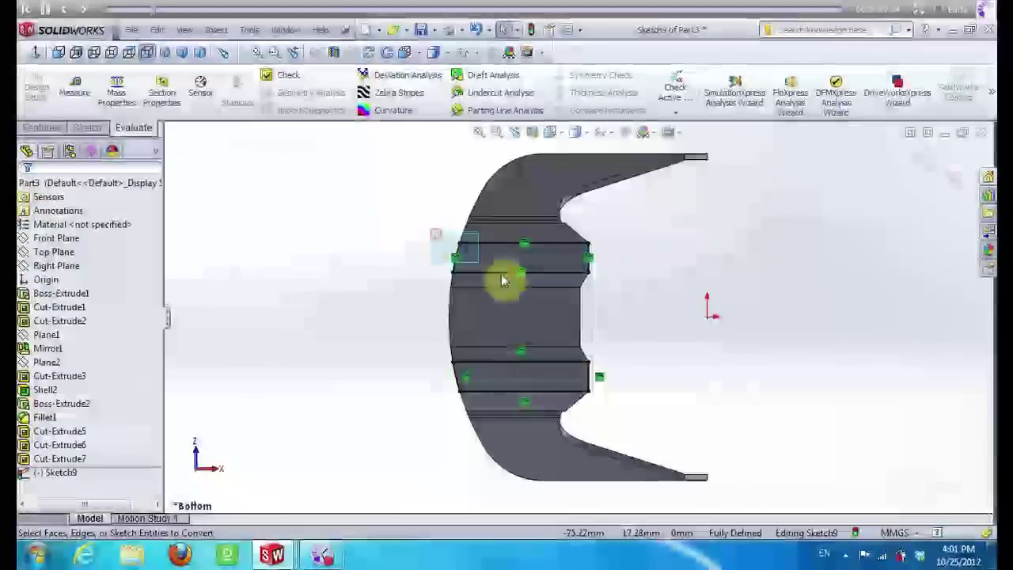
pyautogui.moveTo(504, 280); pyautogui.dragTo(611, 404)
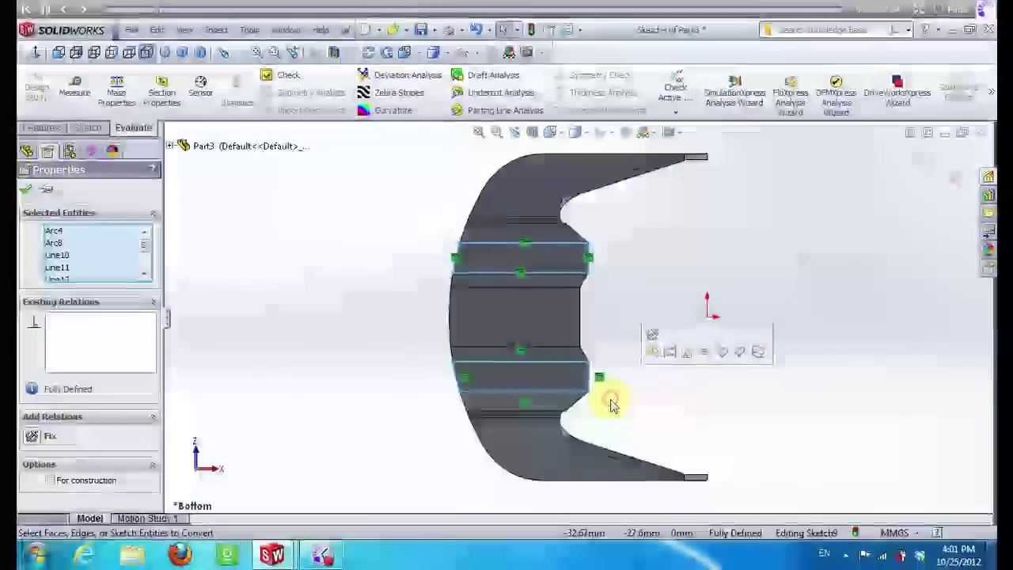
# Discard the converted-edge sketch and close Part3
pyautogui.click(954, 187)
pyautogui.click(552, 295)
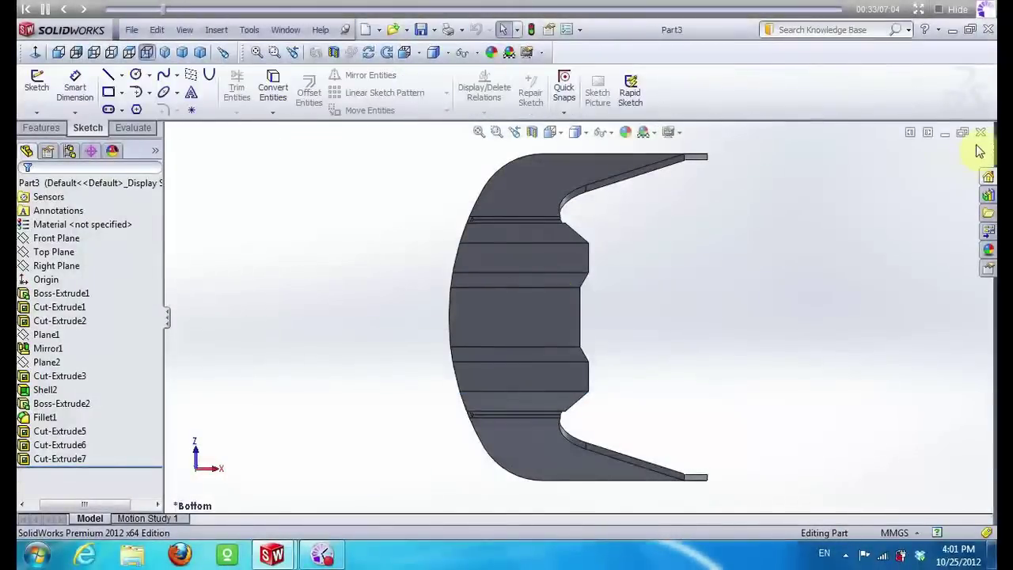
pyautogui.click(981, 133)
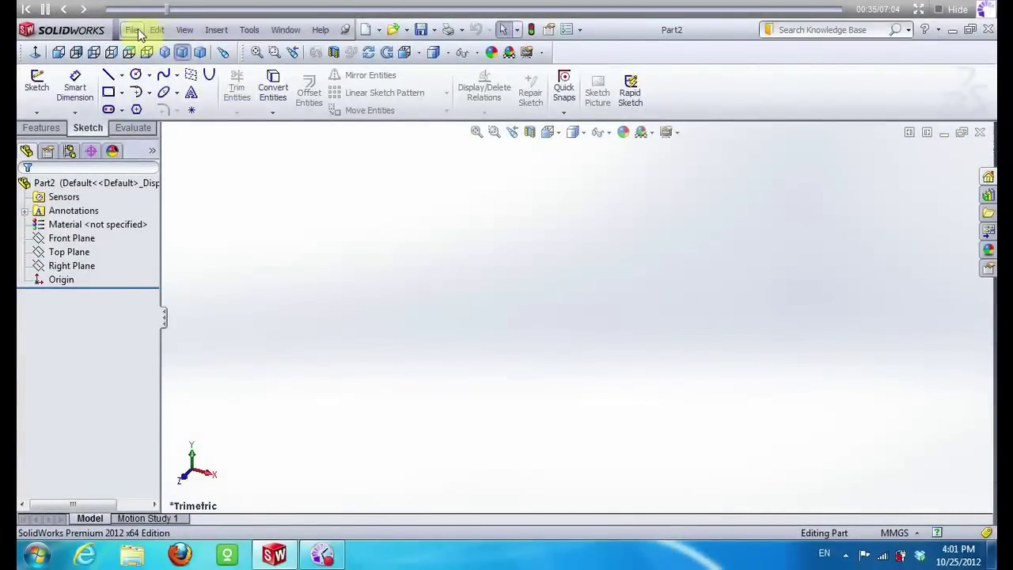
# Create a new part and start a sketch on the Top Plane
pyautogui.click(139, 33)
pyautogui.click(137, 41)
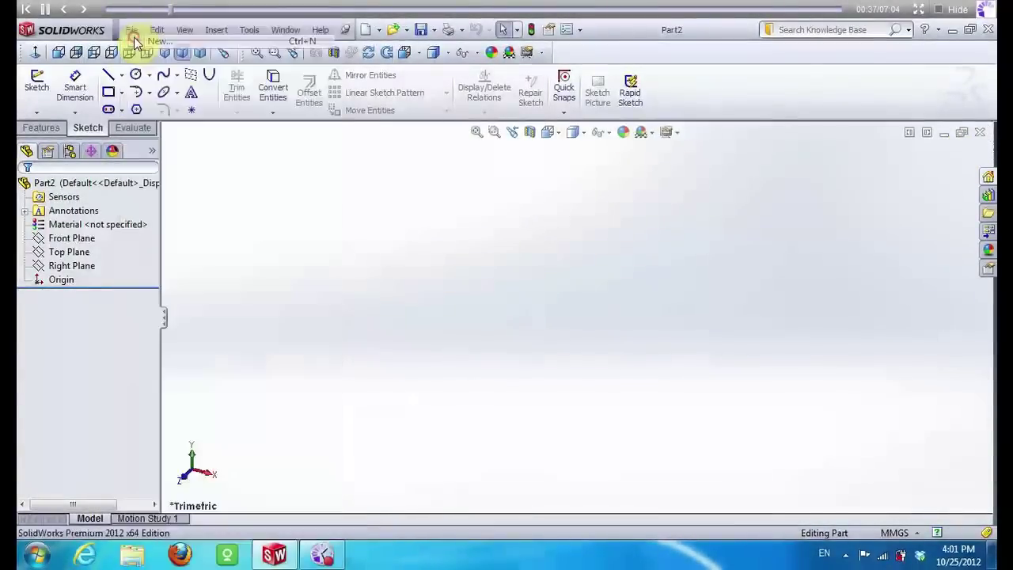
pyautogui.click(568, 516)
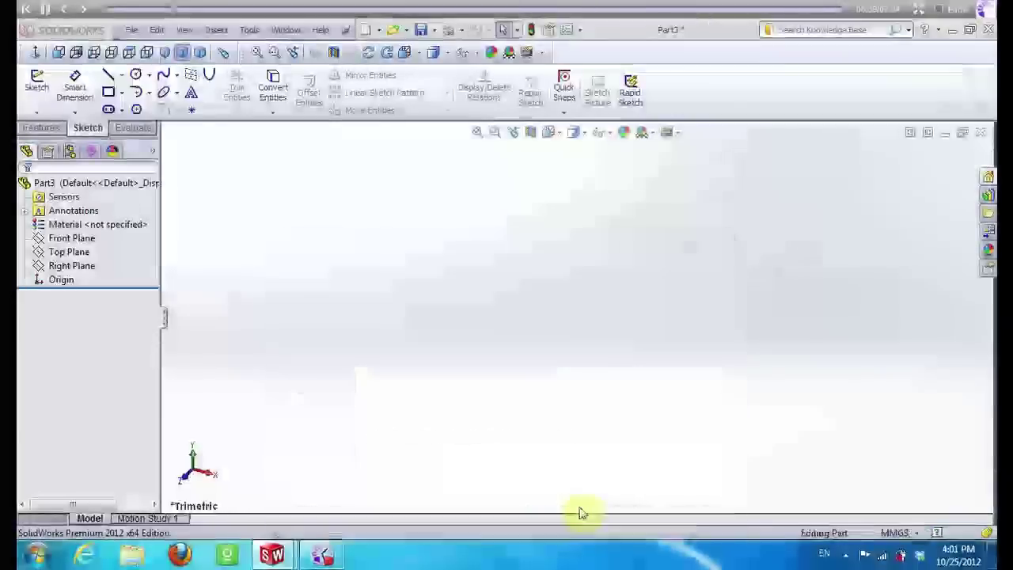
pyautogui.click(35, 79)
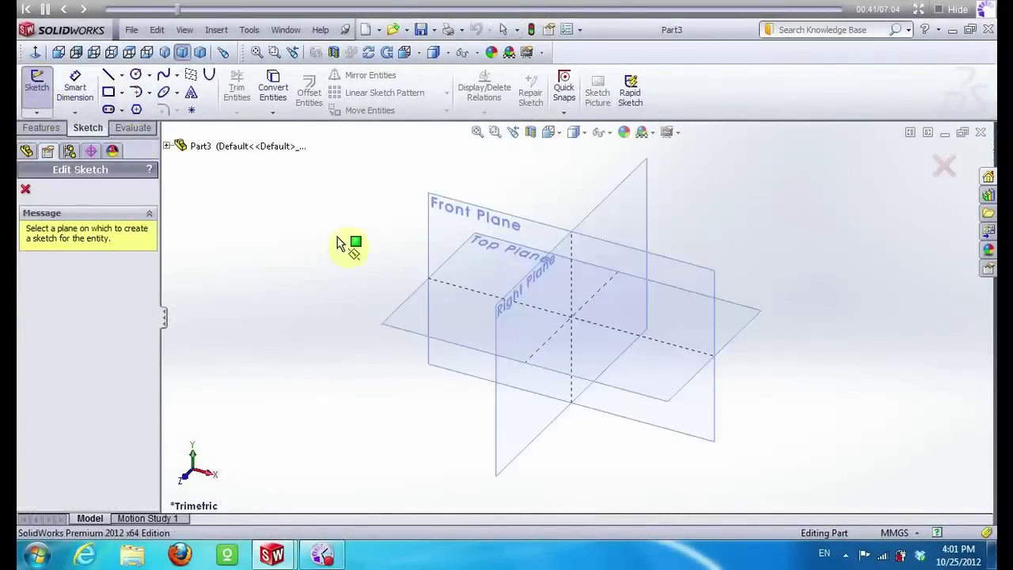
pyautogui.click(417, 308)
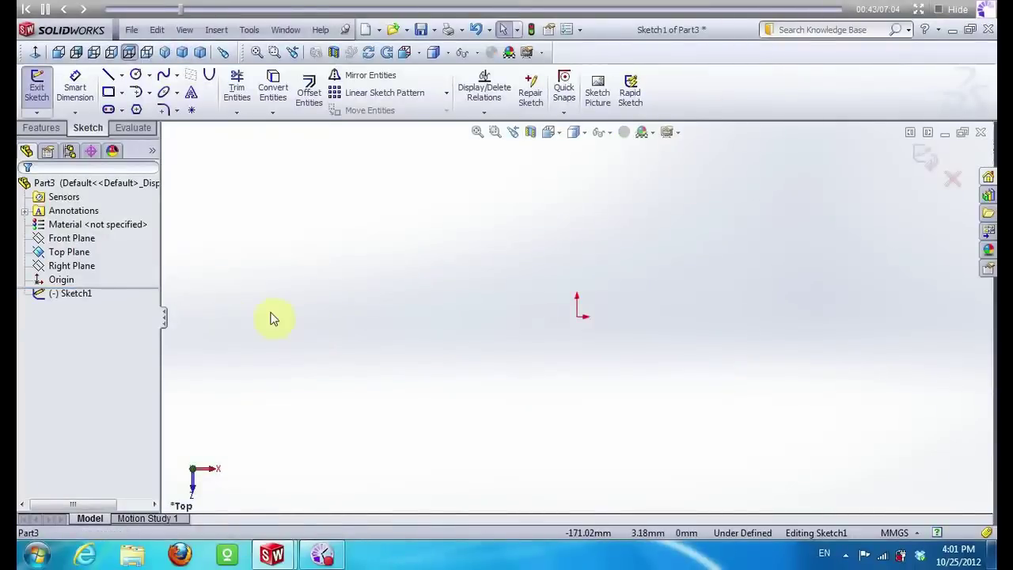
# Extend and trim the rectangles, removing the inner horizontal lines, into one closed curved outline
pyautogui.scroll(-3, 406, 324)
pyautogui.scroll(-1, 406, 324)
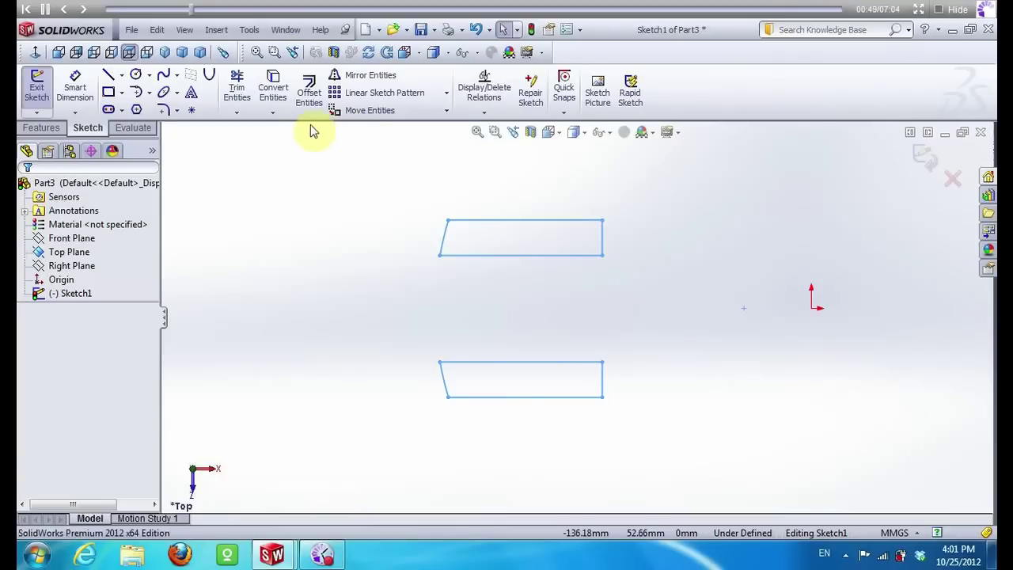
pyautogui.click(237, 113)
pyautogui.click(253, 142)
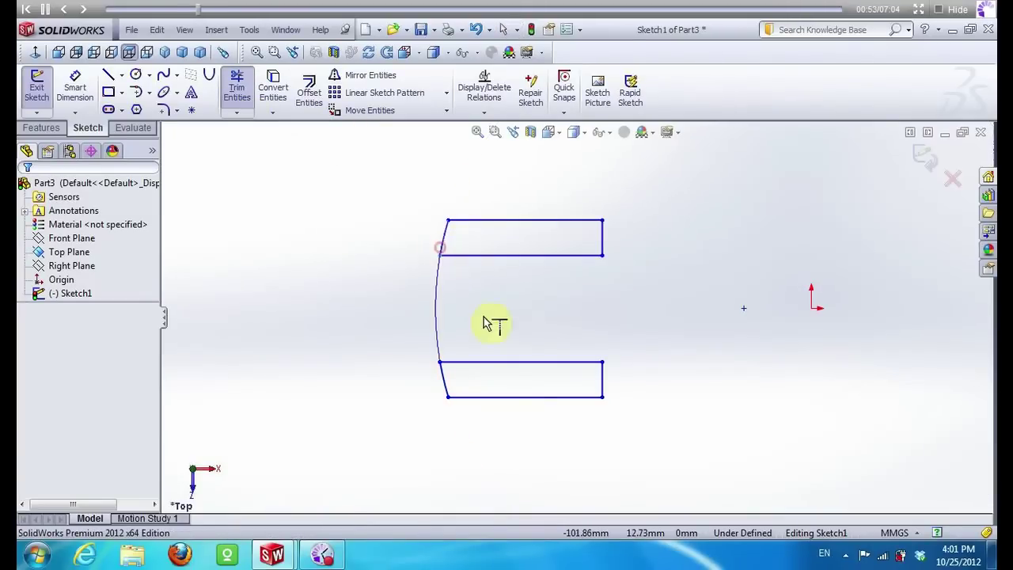
pyautogui.press('Escape')
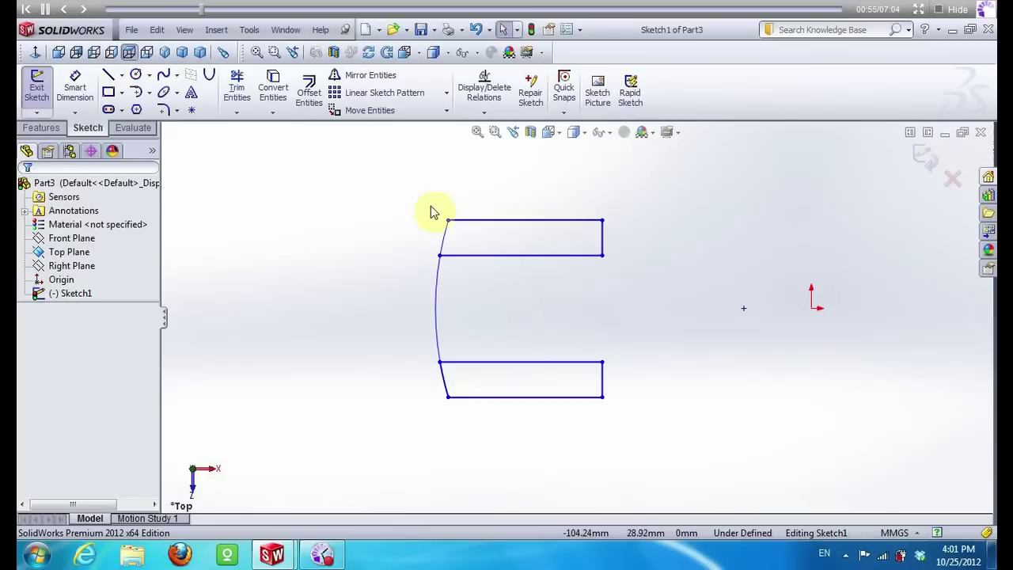
pyautogui.click(235, 114)
pyautogui.click(246, 129)
pyautogui.press('Escape')
pyautogui.click(560, 254)
pyautogui.press('Delete')
pyautogui.click(552, 366)
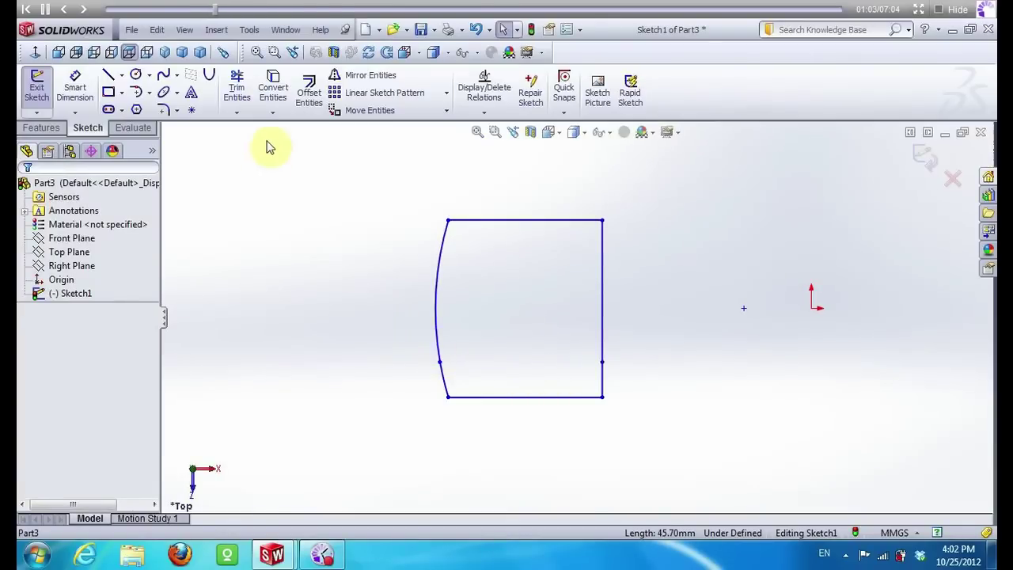
# Extrude the outline 20 mm as Boss-Extrude1 and sketch on its front face
pyautogui.click(44, 129)
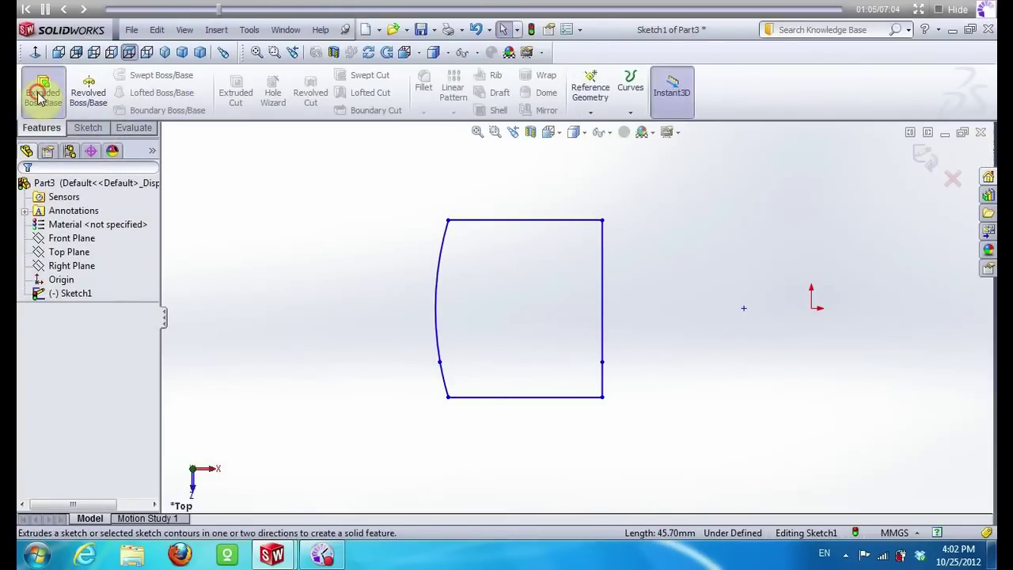
pyautogui.click(39, 95)
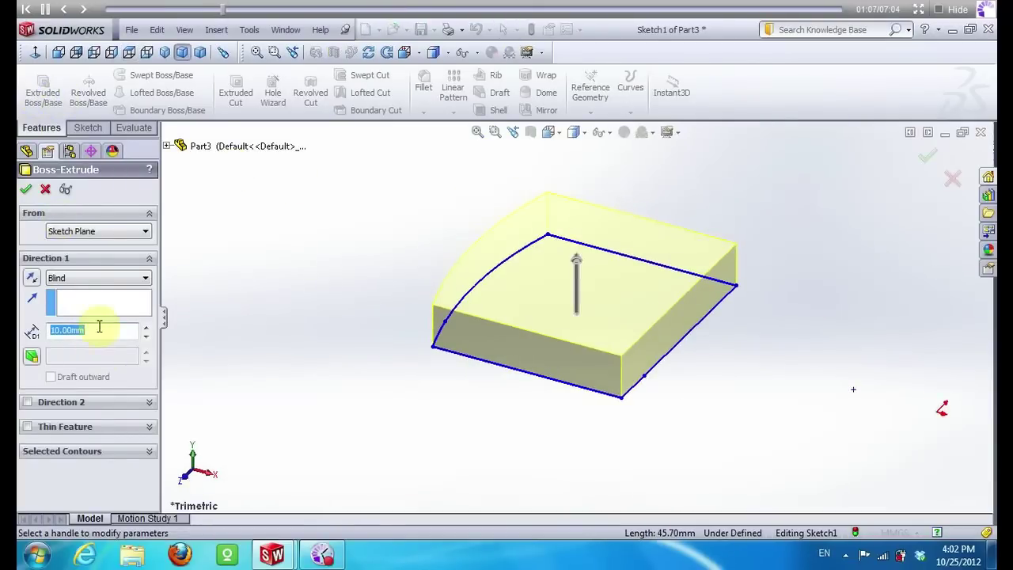
pyautogui.click(26, 190)
pyautogui.click(40, 114)
pyautogui.click(507, 332)
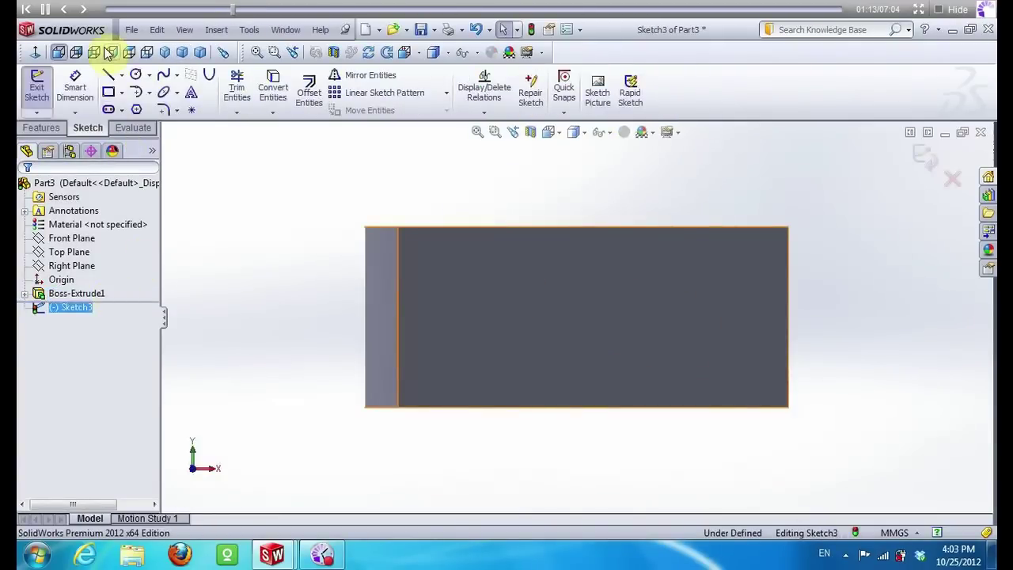
# Draw a short line along the block's bottom edge and a slanted line from its end
pyautogui.click(110, 76)
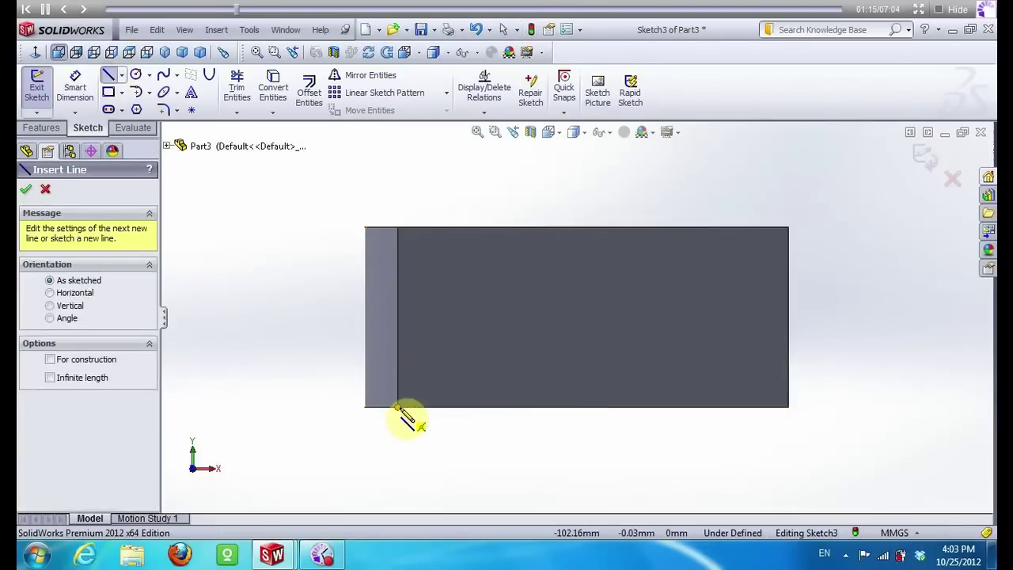
pyautogui.click(398, 407)
pyautogui.click(453, 407)
pyautogui.press('Escape')
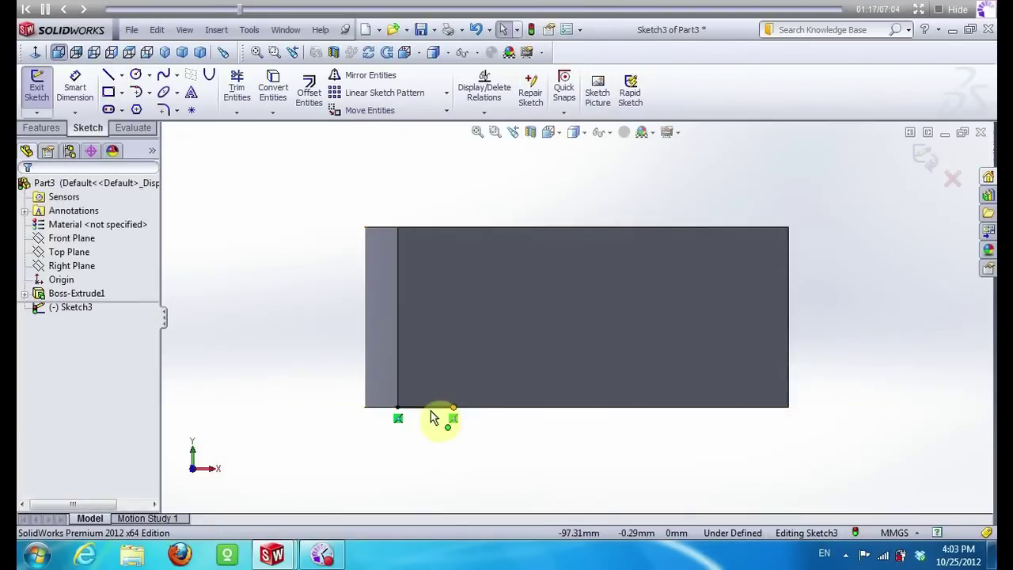
pyautogui.click(431, 409)
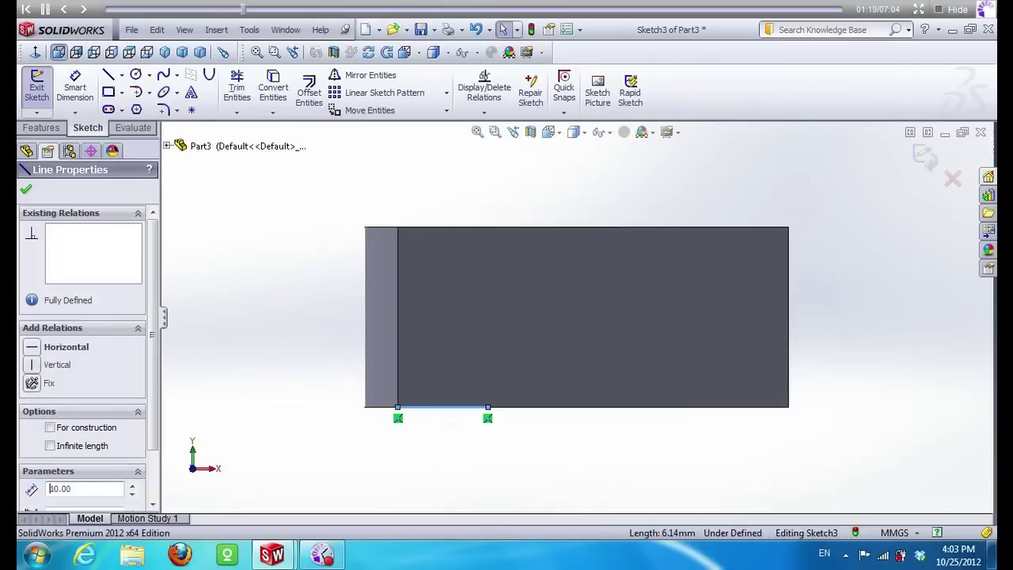
pyautogui.click(111, 75)
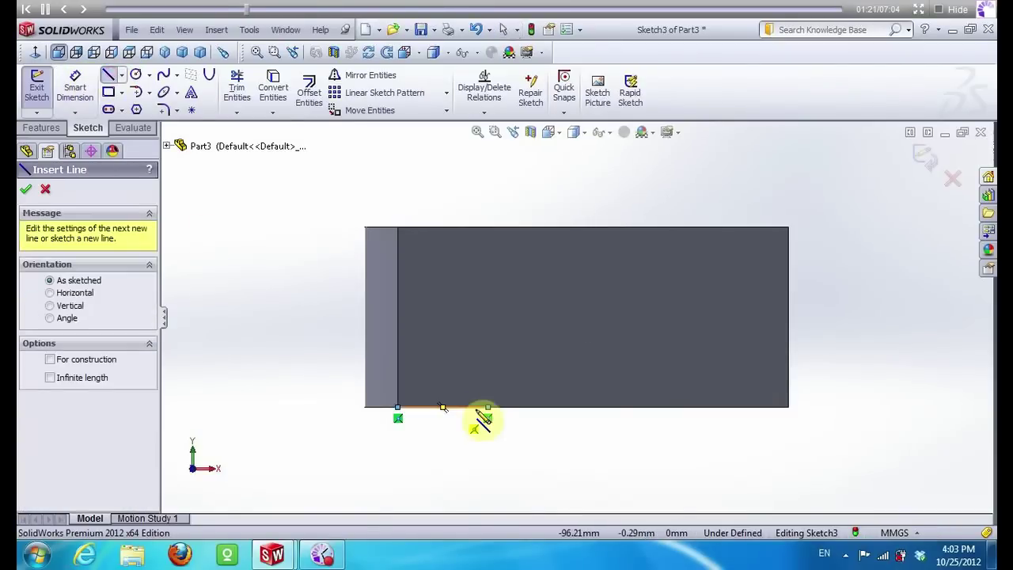
pyautogui.click(488, 407)
pyautogui.click(335, 286)
pyautogui.press('Escape')
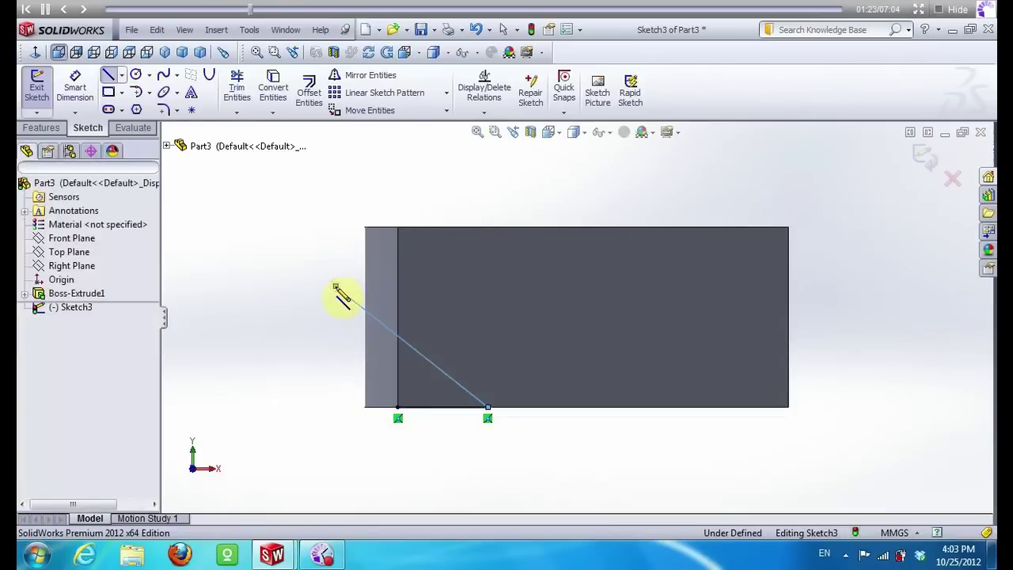
# Dimension the angle between the slanted and bottom lines to 45°
pyautogui.click(91, 95)
pyautogui.click(437, 366)
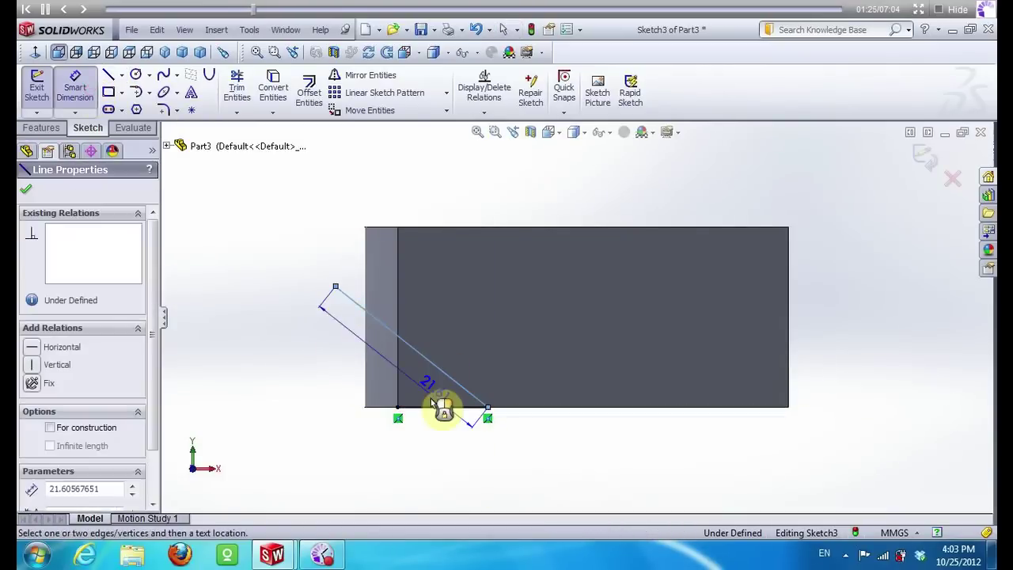
pyautogui.click(434, 407)
pyautogui.click(431, 396)
pyautogui.write('4')
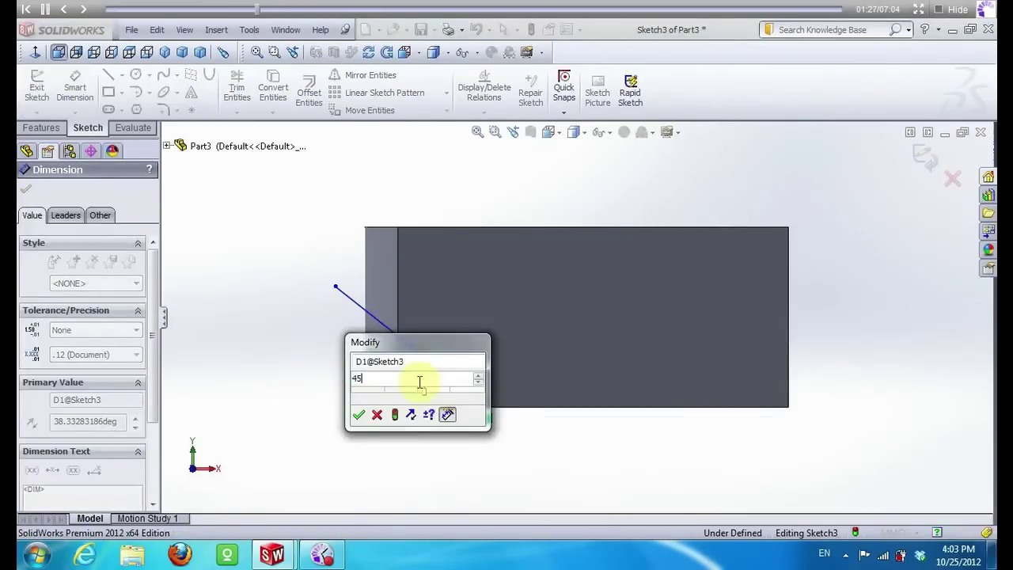
pyautogui.write('5')
pyautogui.press('Return')
# Close the triangular profile below the block and delete the leftover short bottom line
pyautogui.click(113, 76)
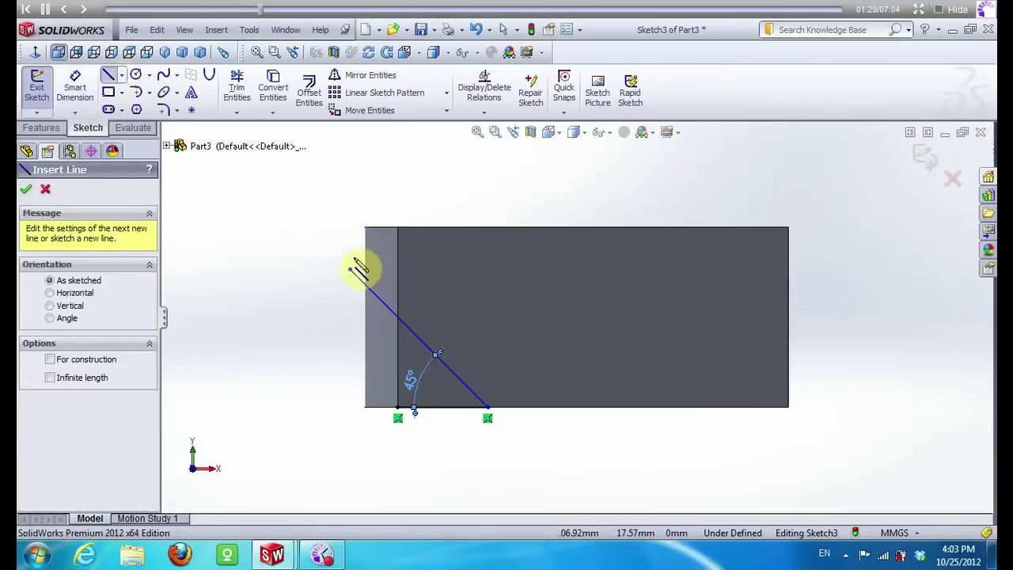
pyautogui.click(350, 270)
pyautogui.click(351, 440)
pyautogui.click(489, 440)
pyautogui.click(489, 407)
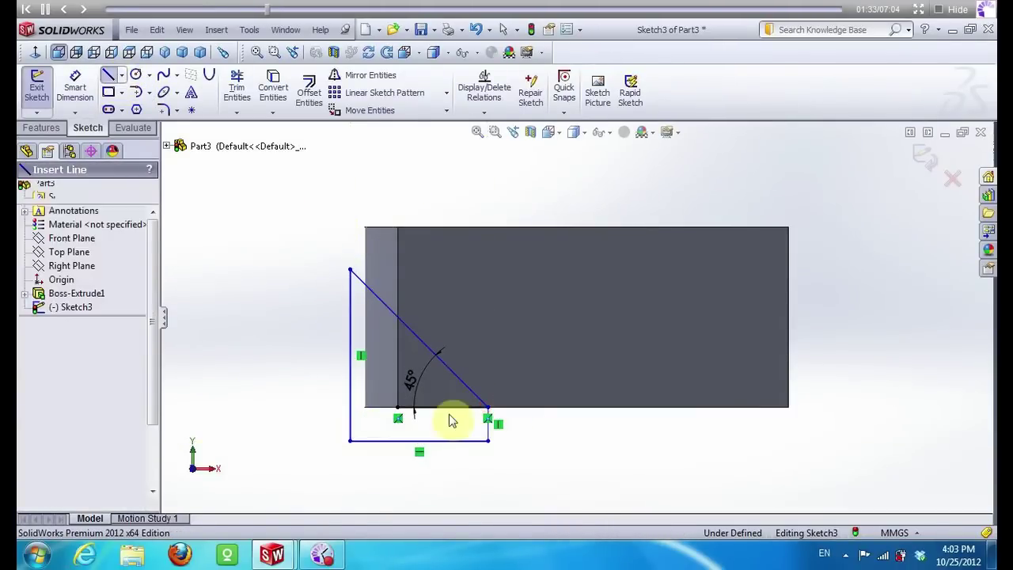
pyautogui.press('Escape')
pyautogui.click(447, 409)
pyautogui.press('Delete')
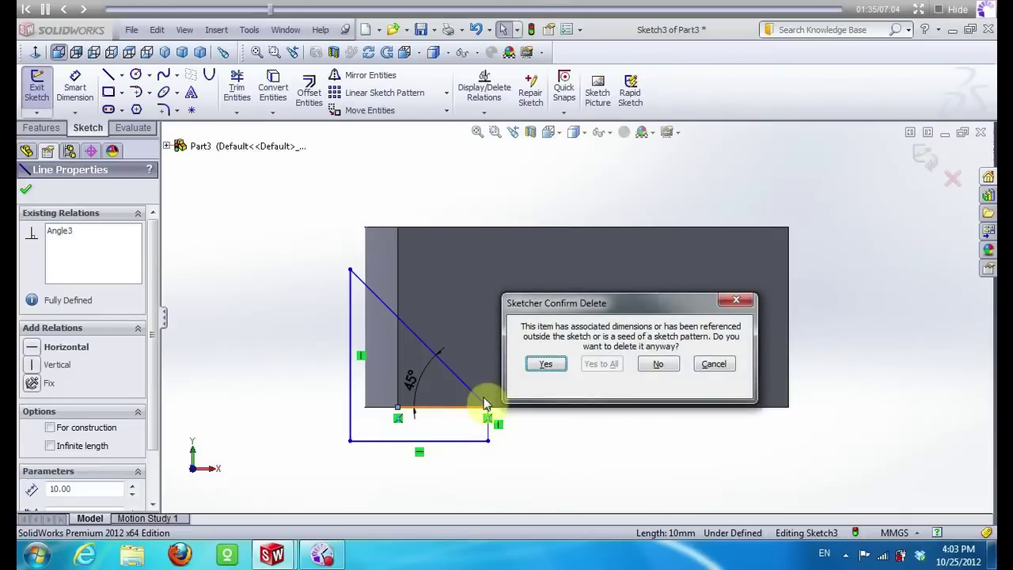
pyautogui.click(546, 364)
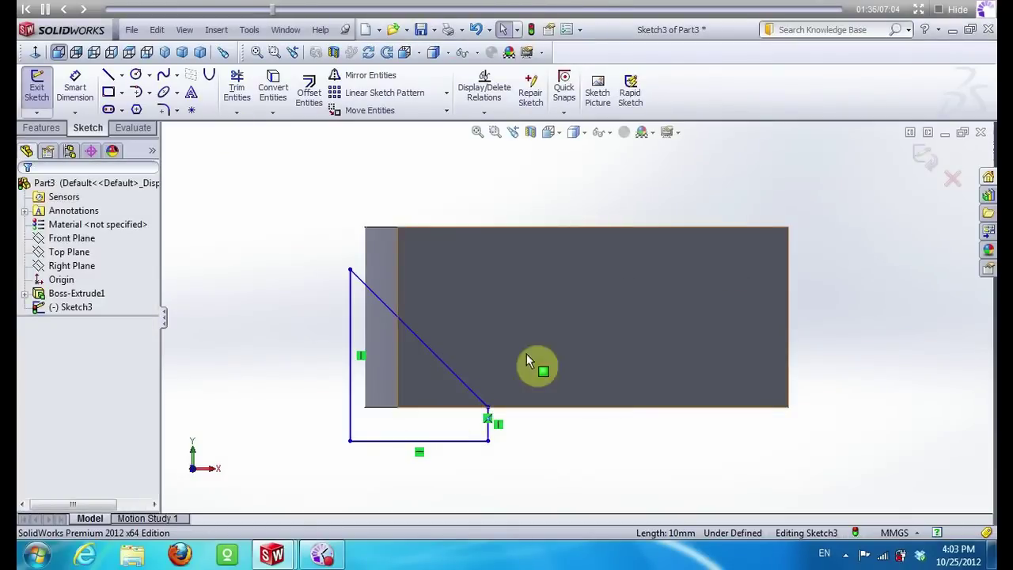
# Cut the triangle Through All to chamfer the block's lower edge
pyautogui.click(41, 127)
pyautogui.click(235, 91)
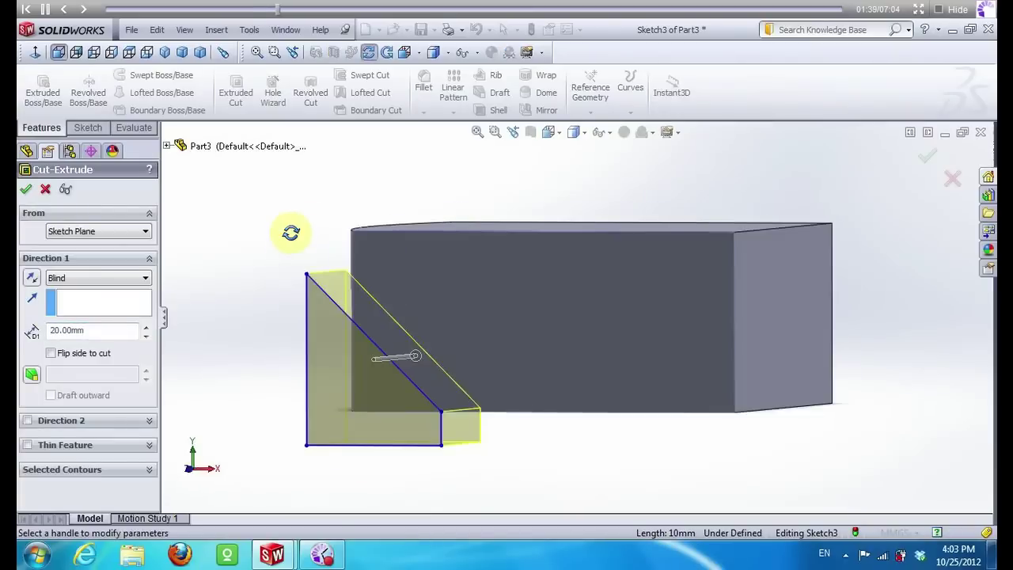
pyautogui.click(127, 278)
pyautogui.click(124, 302)
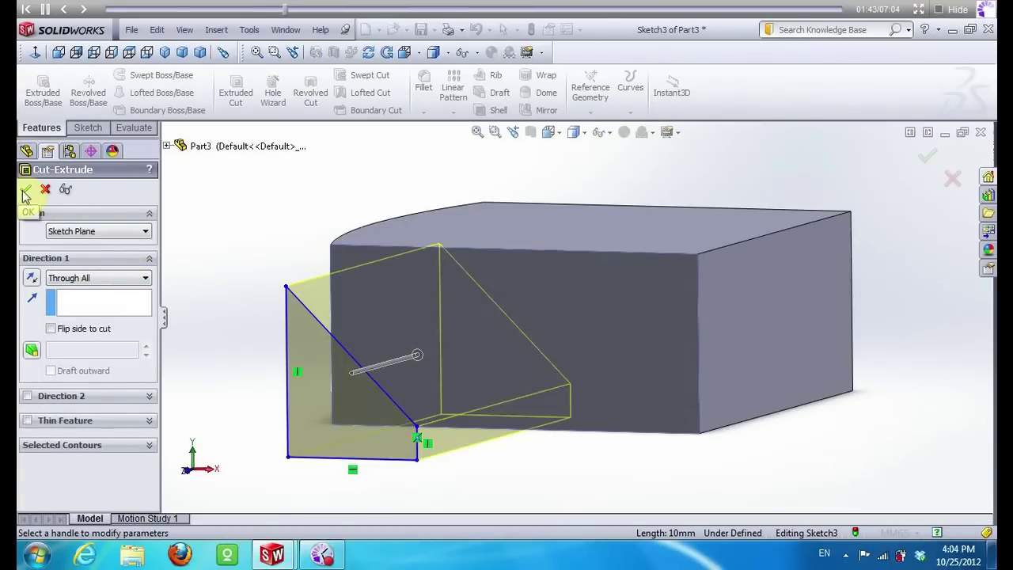
pyautogui.click(25, 194)
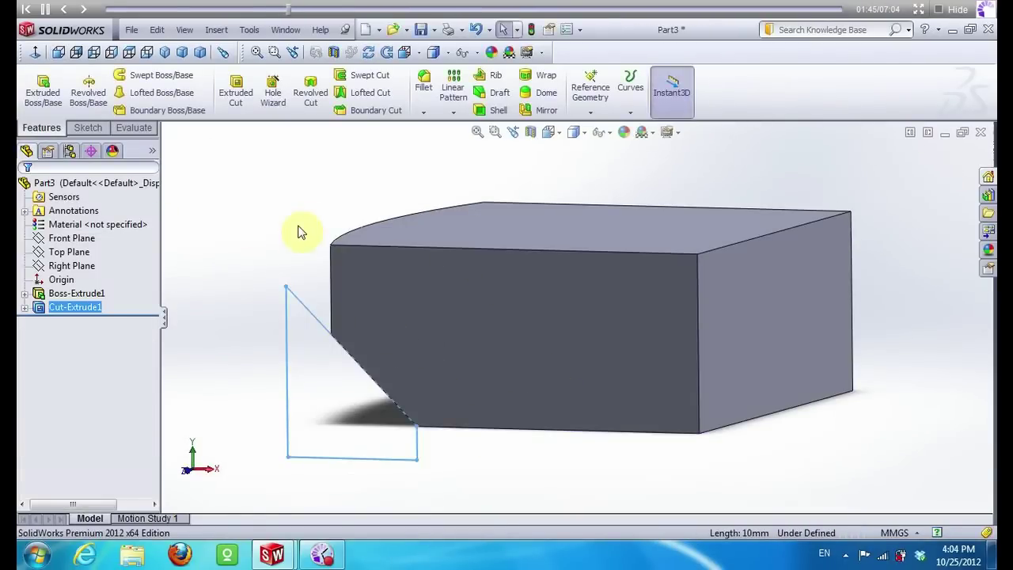
pyautogui.click(296, 230)
# Start a sketch on the block's top face and view it face-on
pyautogui.moveTo(312, 193)
pyautogui.mouseDown(button='middle')
pyautogui.moveTo(334, 233)
pyautogui.moveTo(317, 227)
pyautogui.mouseUp(button='middle')
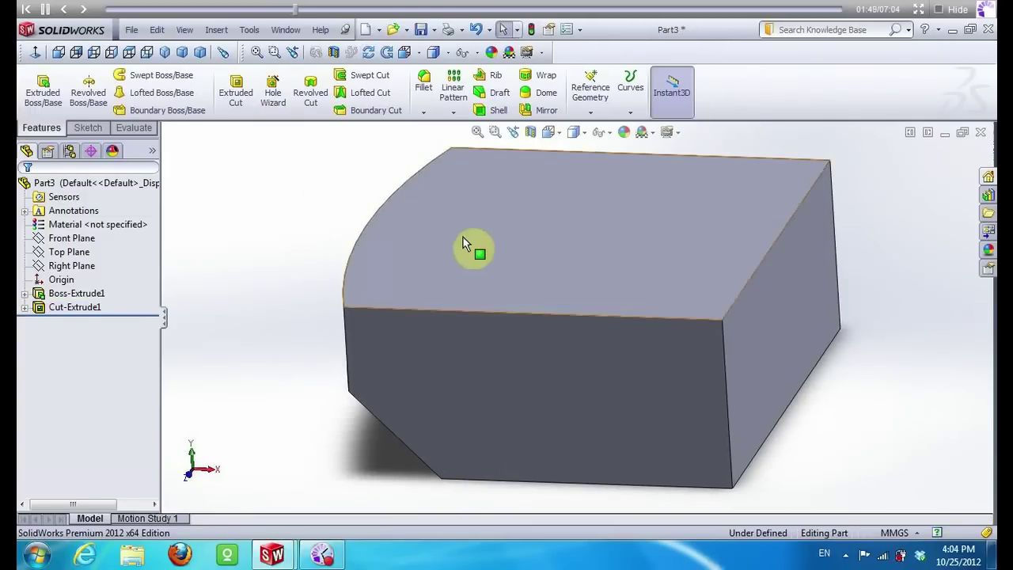
pyautogui.click(430, 240)
pyautogui.rightClick(430, 240)
pyautogui.click(461, 212)
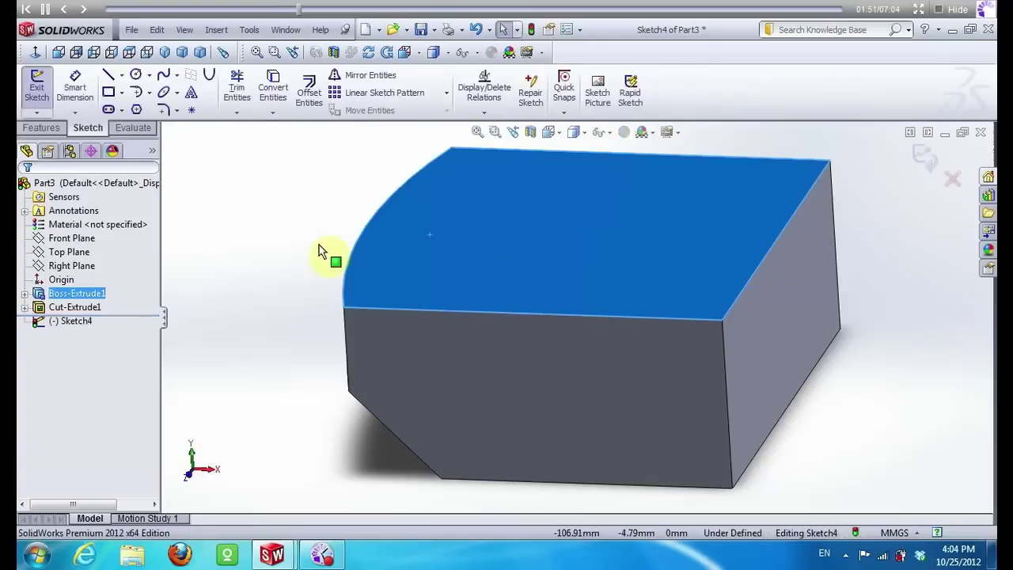
pyautogui.click(85, 320)
pyautogui.rightClick(85, 321)
pyautogui.click(97, 300)
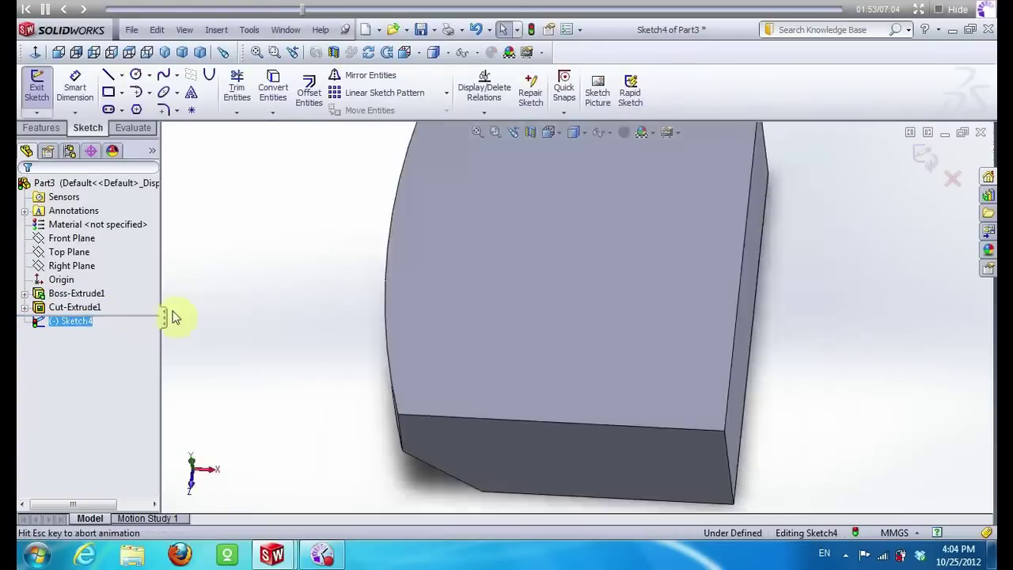
# Offset the curved left edge inward and convert the edge into sketch geometry
pyautogui.click(433, 336)
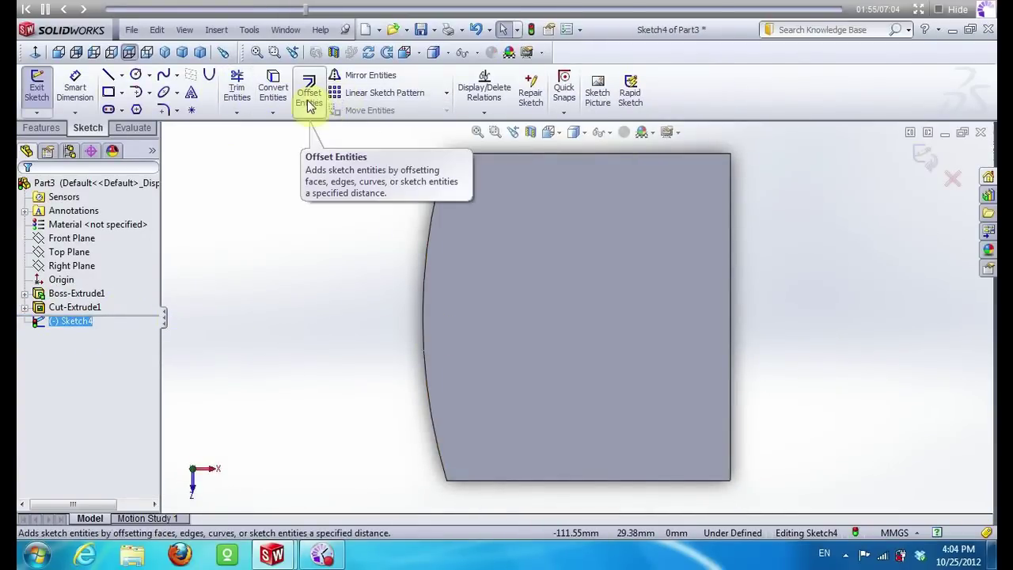
pyautogui.click(308, 93)
pyautogui.click(429, 283)
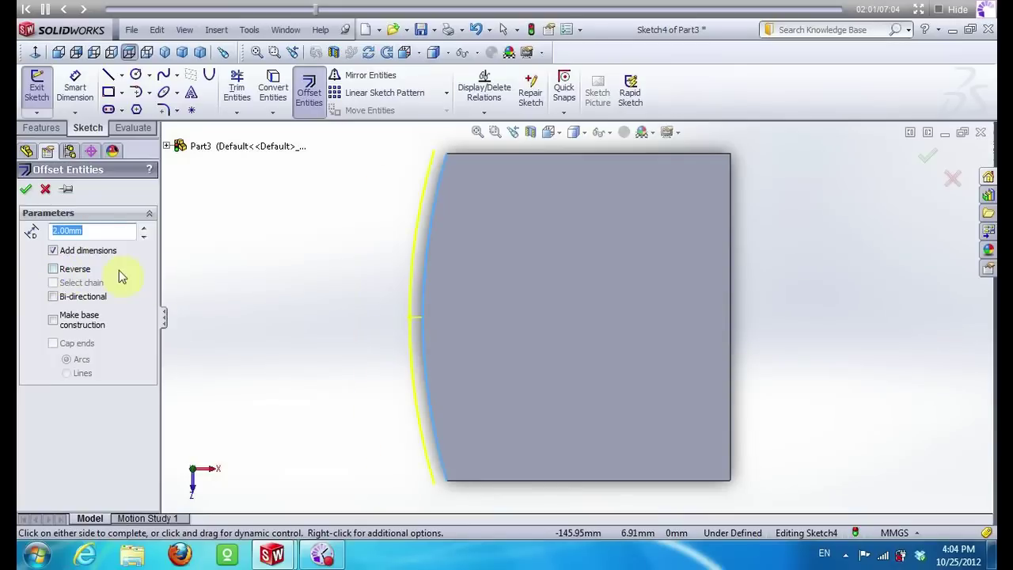
pyautogui.click(53, 269)
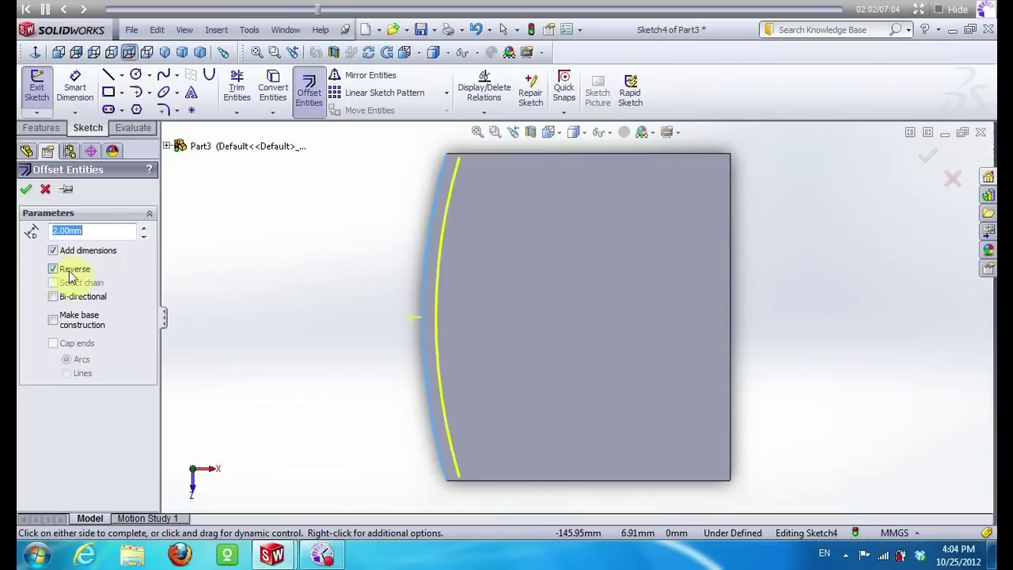
pyautogui.click(26, 190)
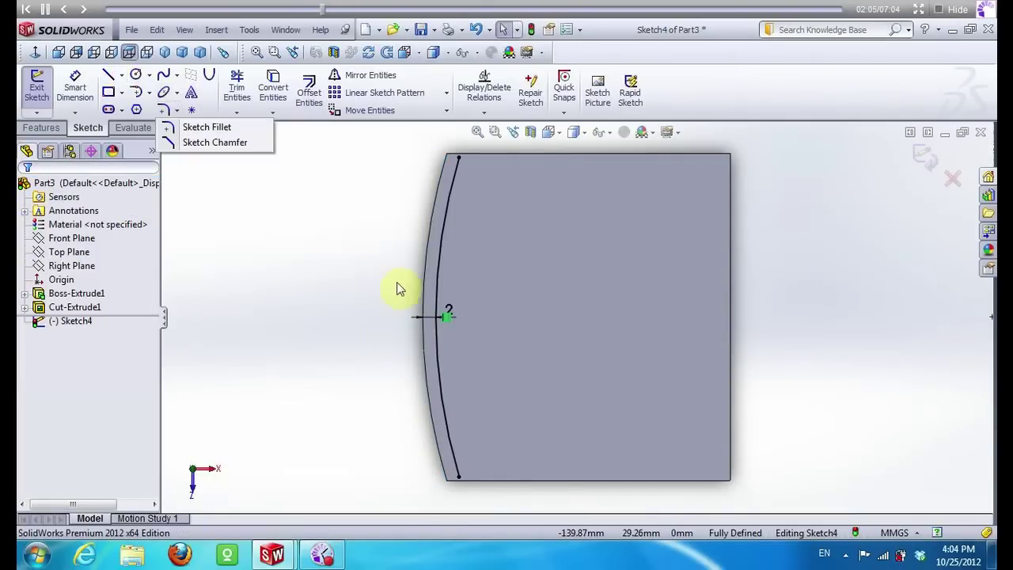
pyautogui.rightClick(436, 216)
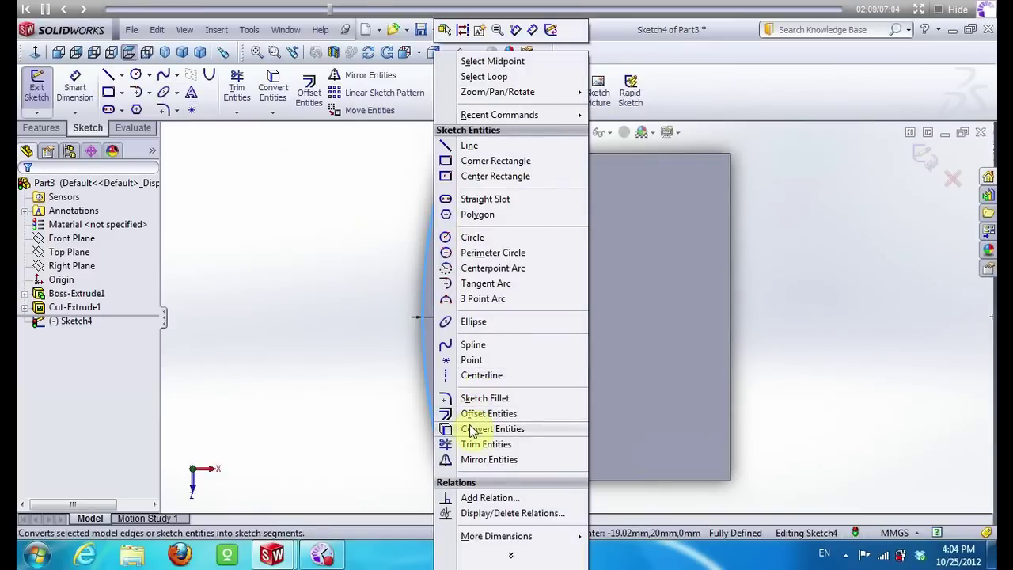
pyautogui.click(478, 428)
# Draw a vertical line (14) left of the curved edge and mirror it across the horizontal line
pyautogui.click(105, 76)
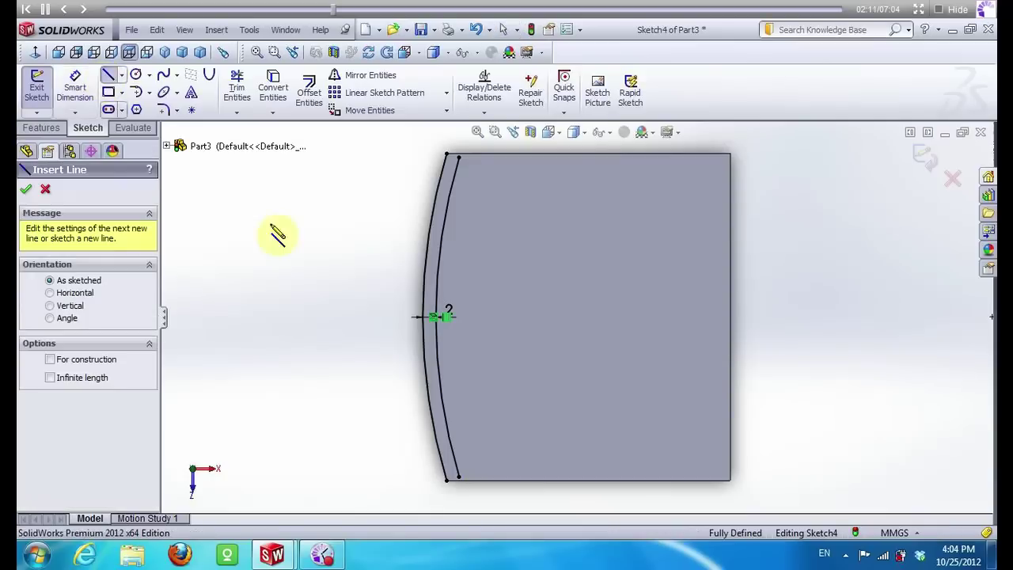
pyautogui.click(391, 317)
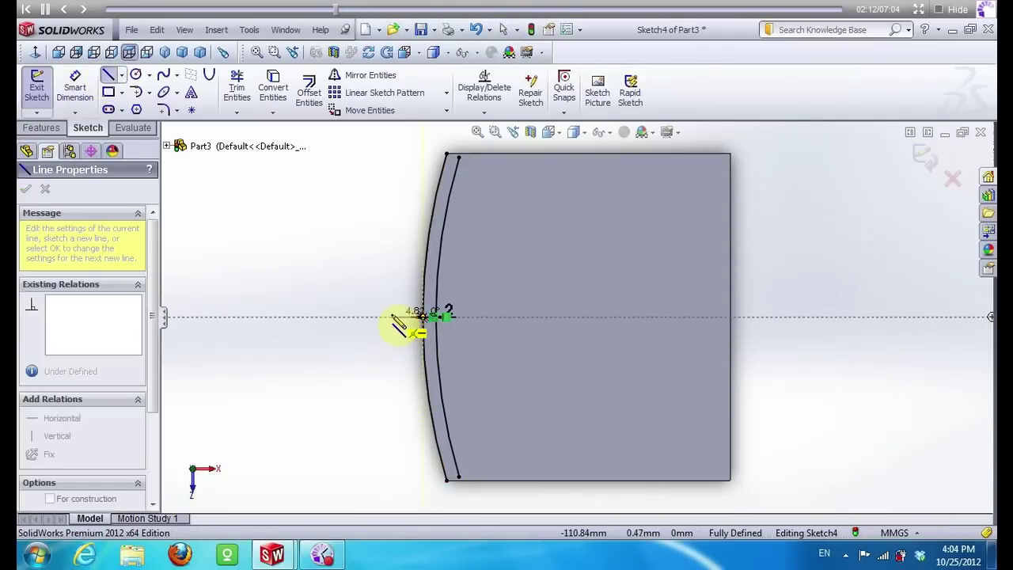
pyautogui.click(388, 219)
pyautogui.press('Escape')
pyautogui.click(393, 247)
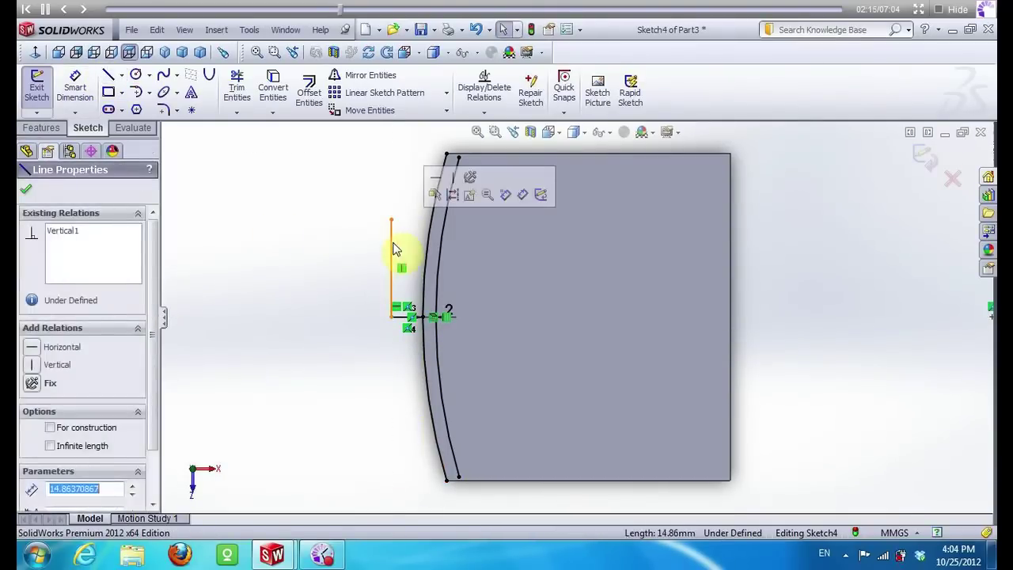
pyautogui.write('14')
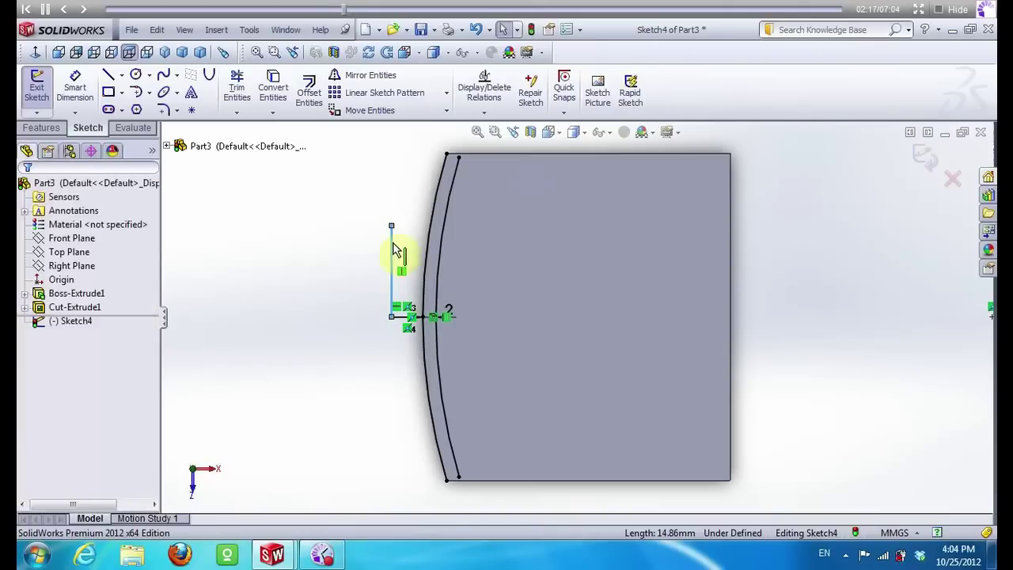
pyautogui.click(348, 75)
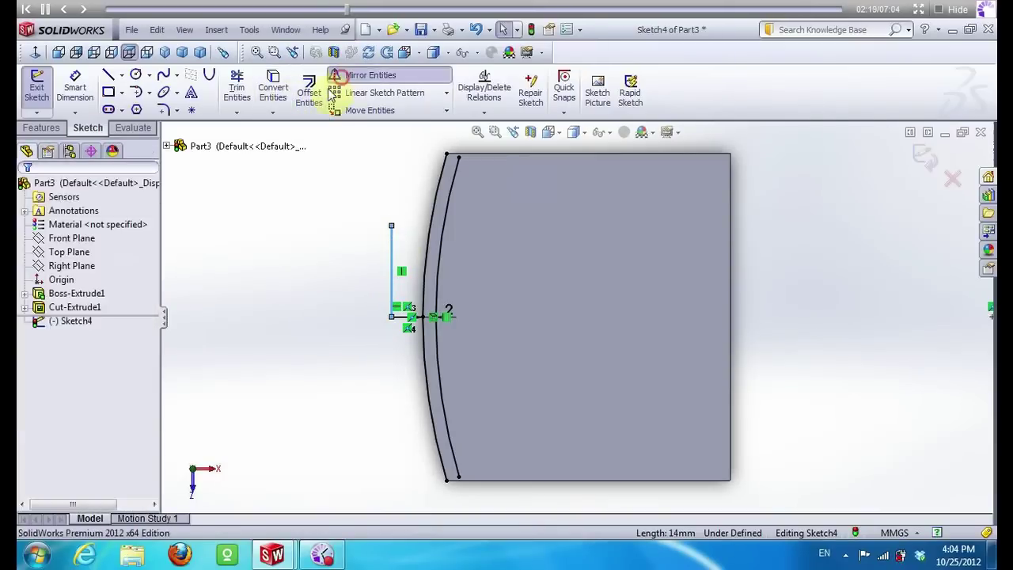
pyautogui.click(407, 324)
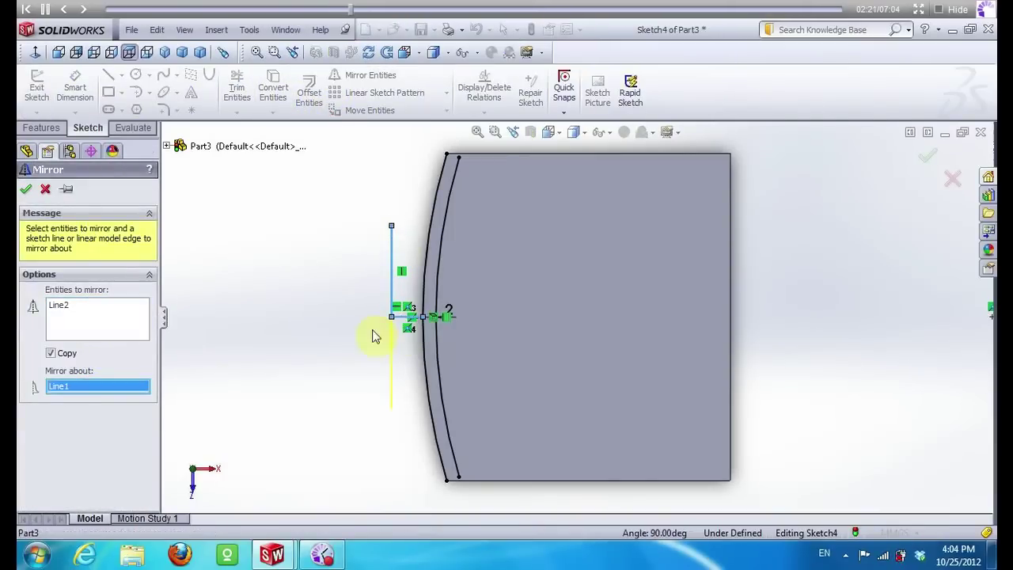
pyautogui.click(23, 192)
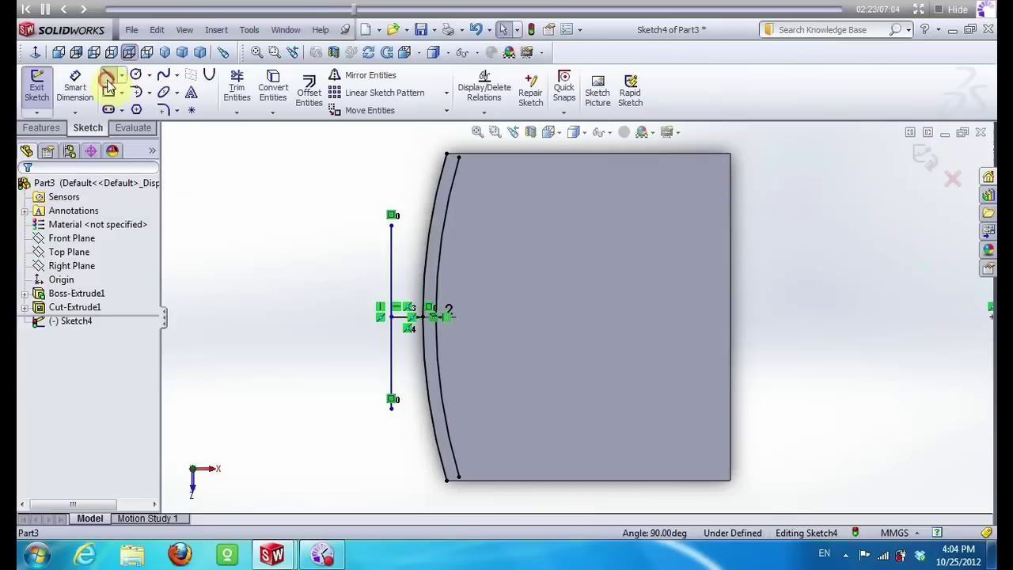
# Draw top and bottom lines joining the vertical lines to the inner arc
pyautogui.click(106, 81)
pyautogui.click(392, 226)
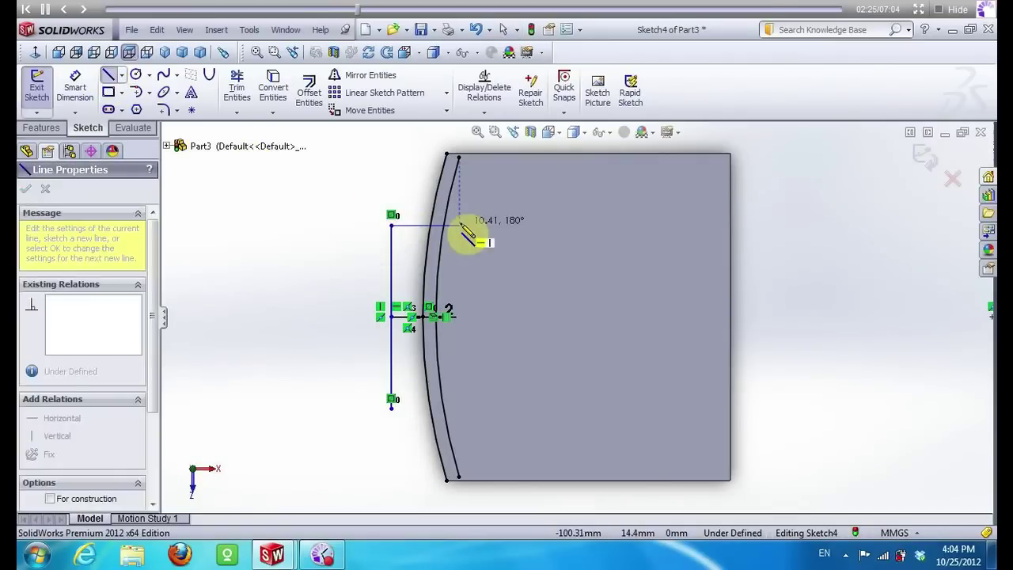
pyautogui.click(460, 226)
pyautogui.press('Escape')
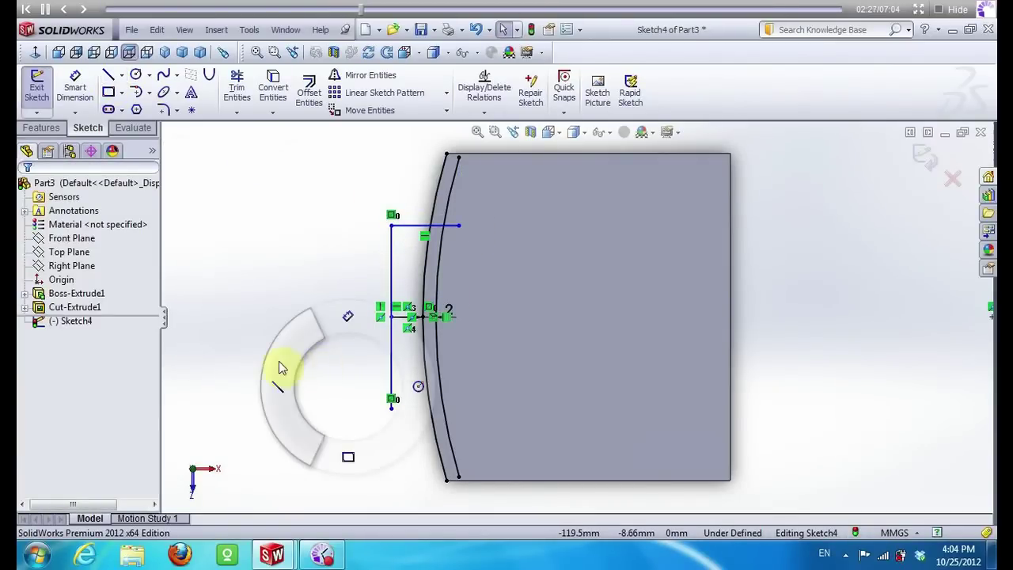
pyautogui.moveTo(351, 394); pyautogui.dragTo(316, 364, button='right')
pyautogui.click(392, 407)
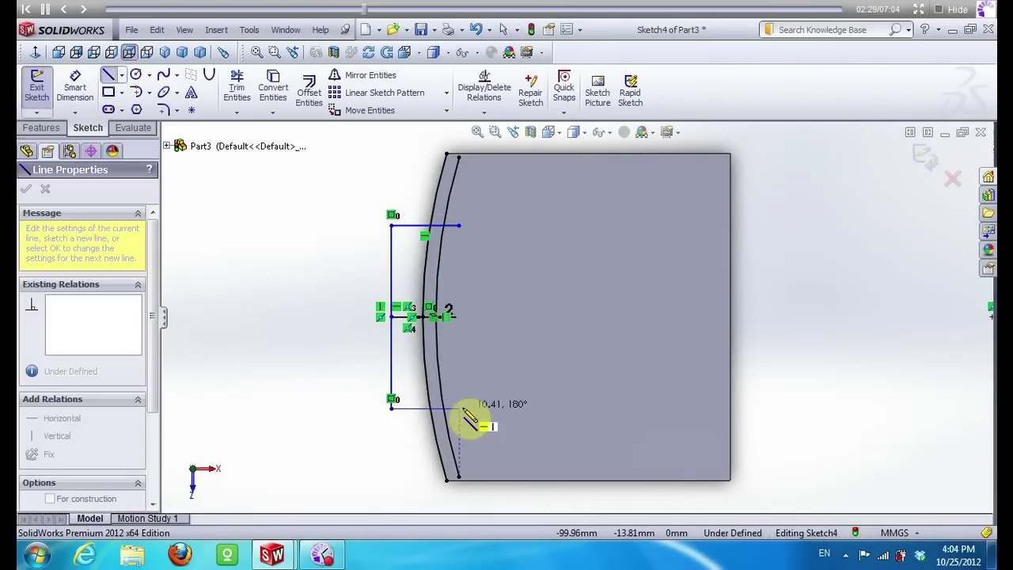
pyautogui.click(460, 407)
pyautogui.press('Escape')
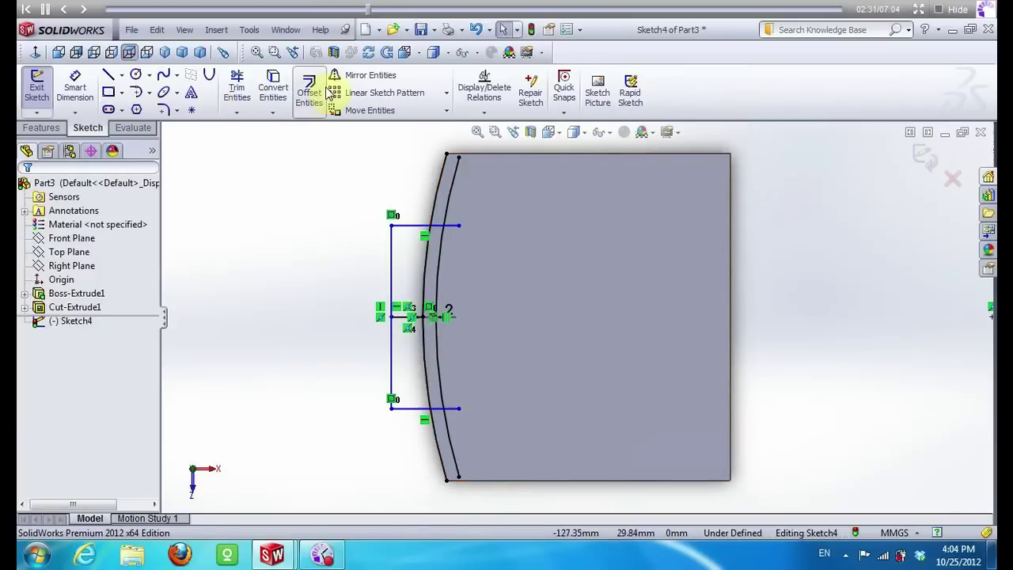
# Power-trim the excess arc and line segments, leaving a thin closed strip
pyautogui.click(244, 82)
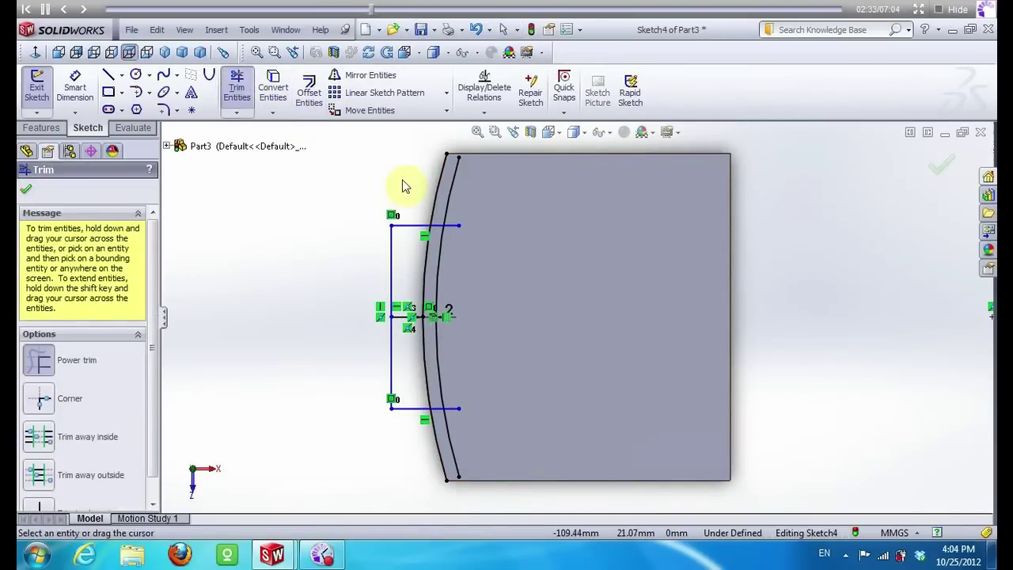
pyautogui.moveTo(452, 204); pyautogui.dragTo(451, 204)
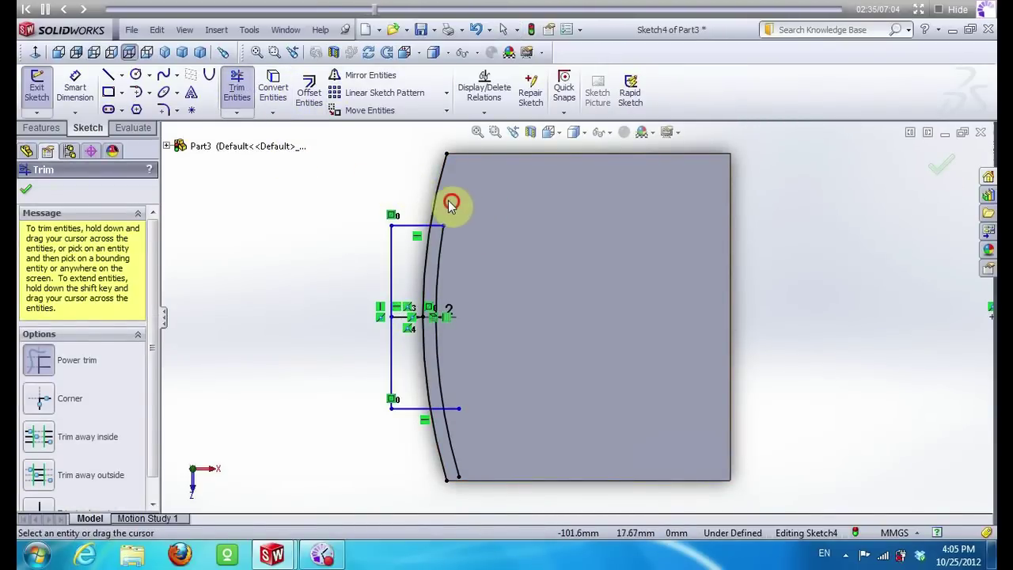
pyautogui.moveTo(399, 302); pyautogui.dragTo(398, 395)
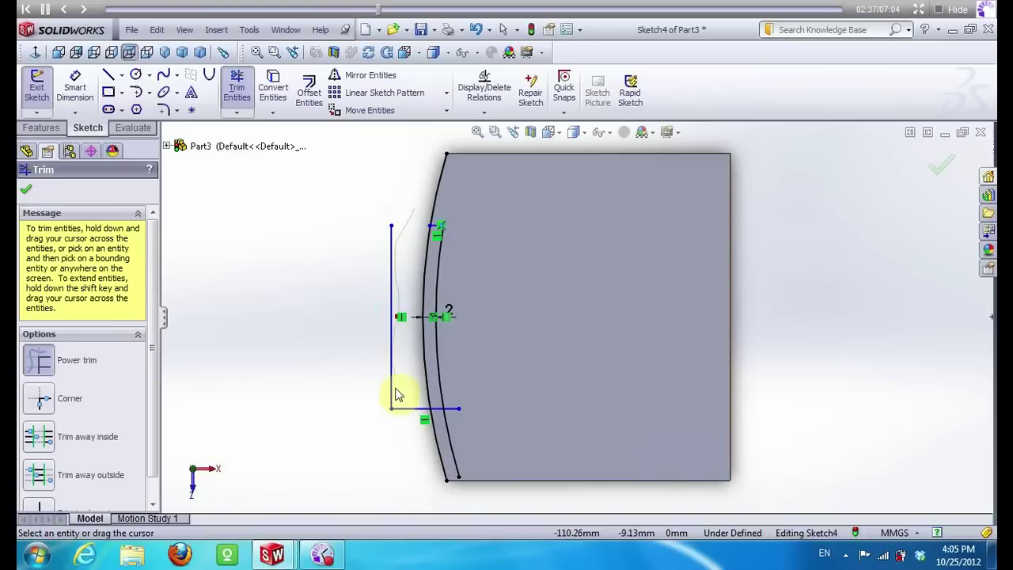
pyautogui.moveTo(464, 399); pyautogui.dragTo(395, 430)
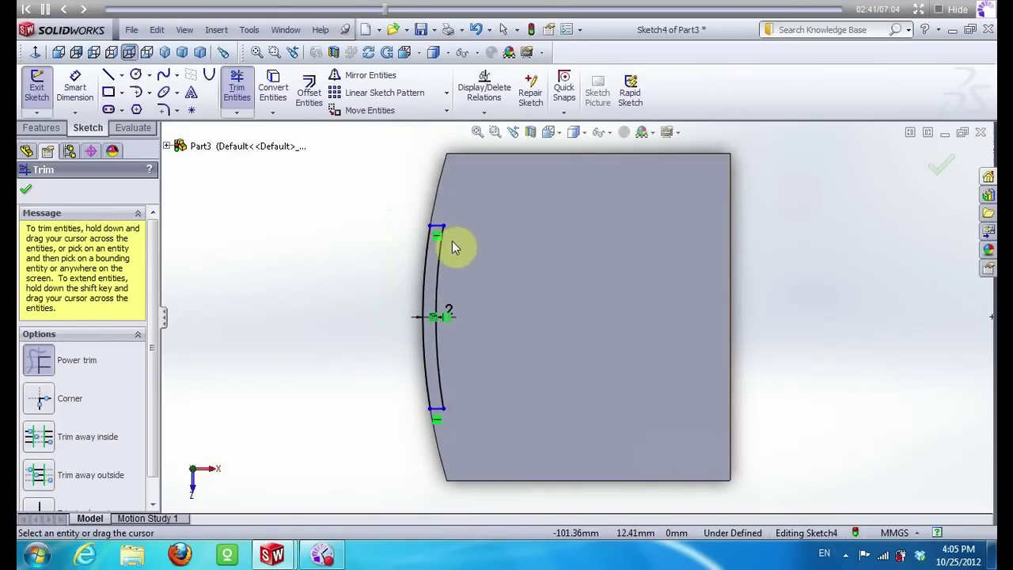
pyautogui.press('Escape')
pyautogui.moveTo(362, 287)
pyautogui.mouseDown(button='middle')
pyautogui.moveTo(369, 233)
pyautogui.moveTo(372, 240)
pyautogui.mouseUp(button='middle')
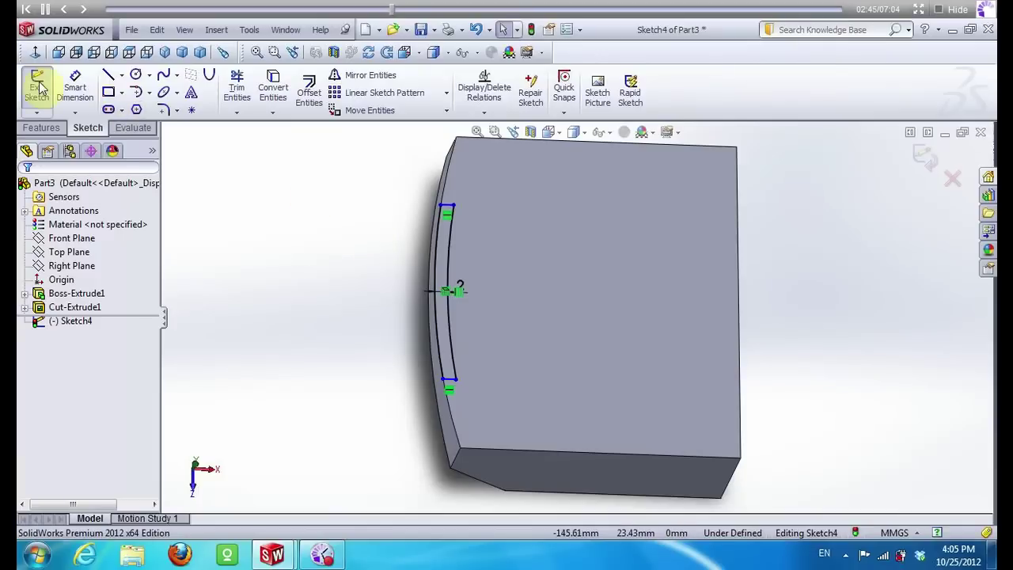
pyautogui.click(42, 127)
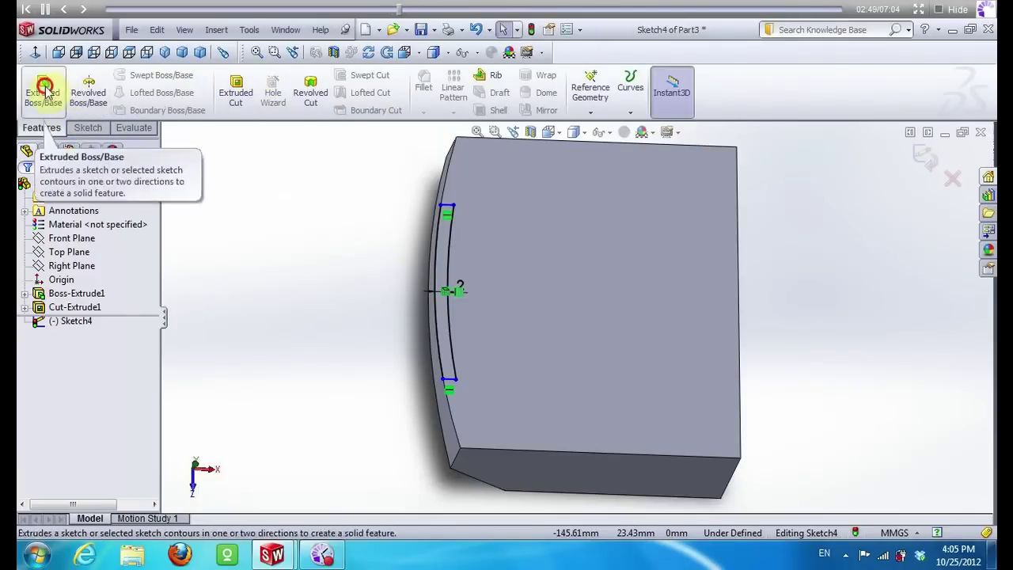
# Extrude the thin strip 4 mm into a rib, creating Boss-Extrude2
pyautogui.click(42, 91)
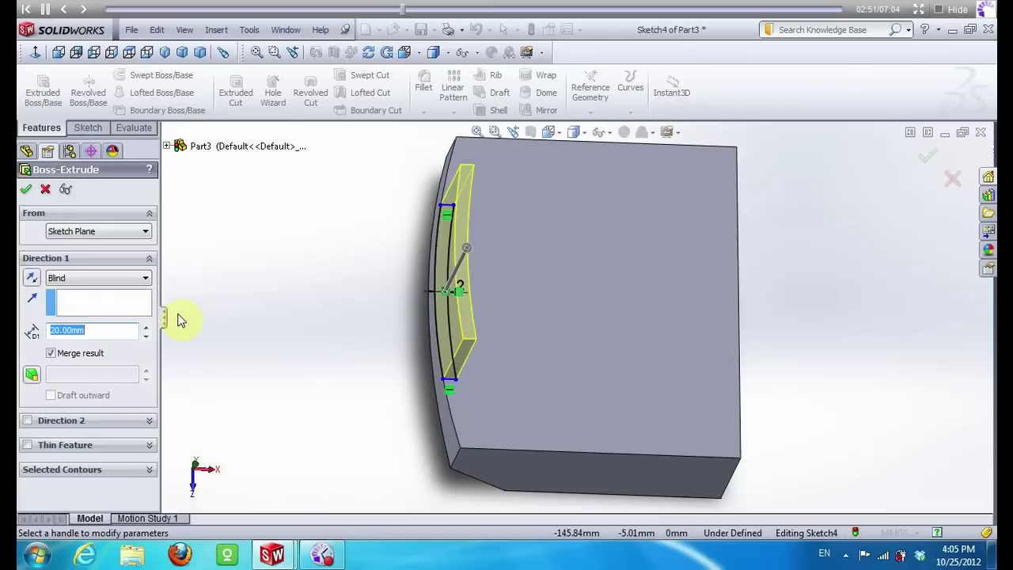
pyautogui.write('4')
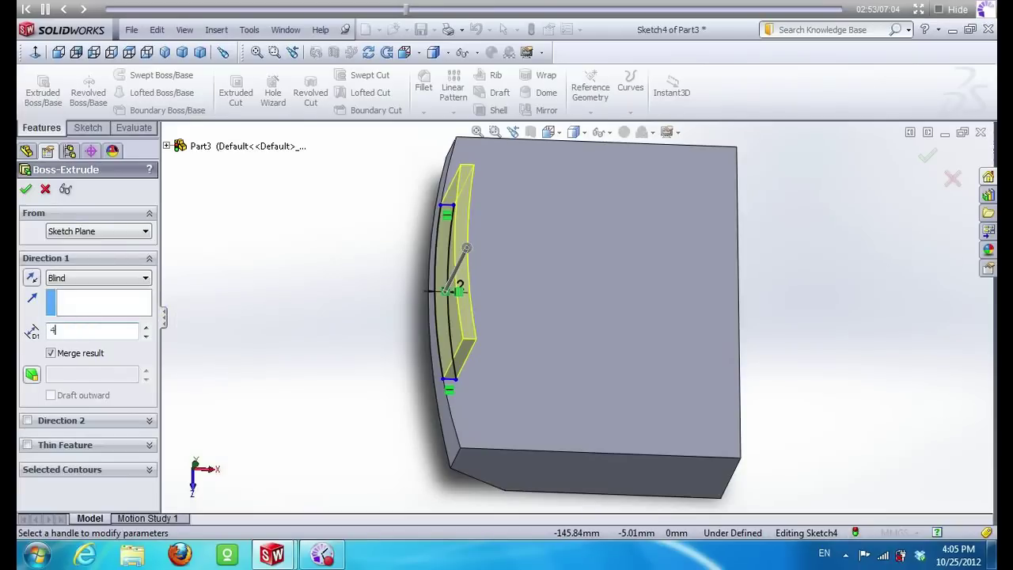
pyautogui.press('Return')
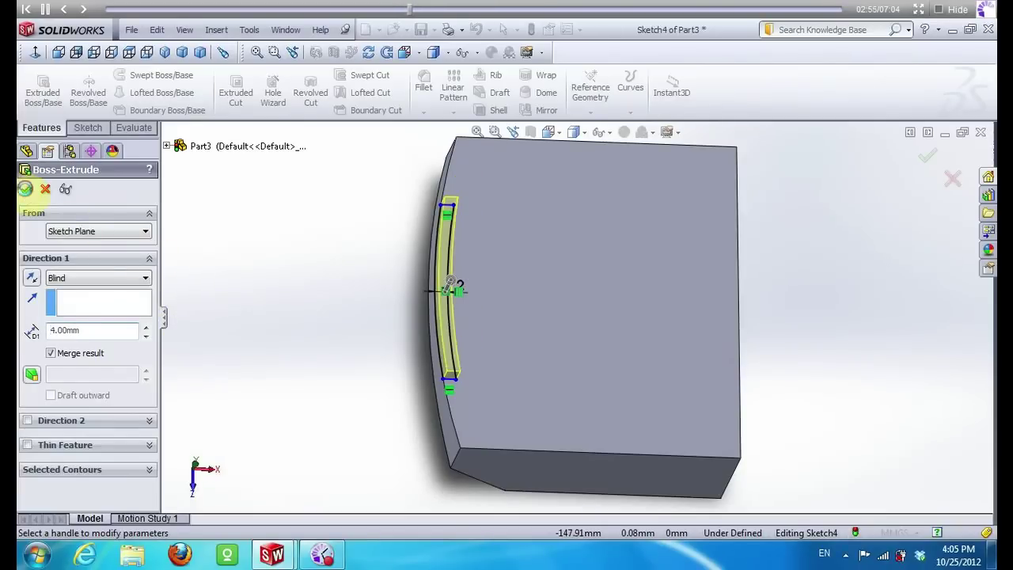
pyautogui.click(26, 188)
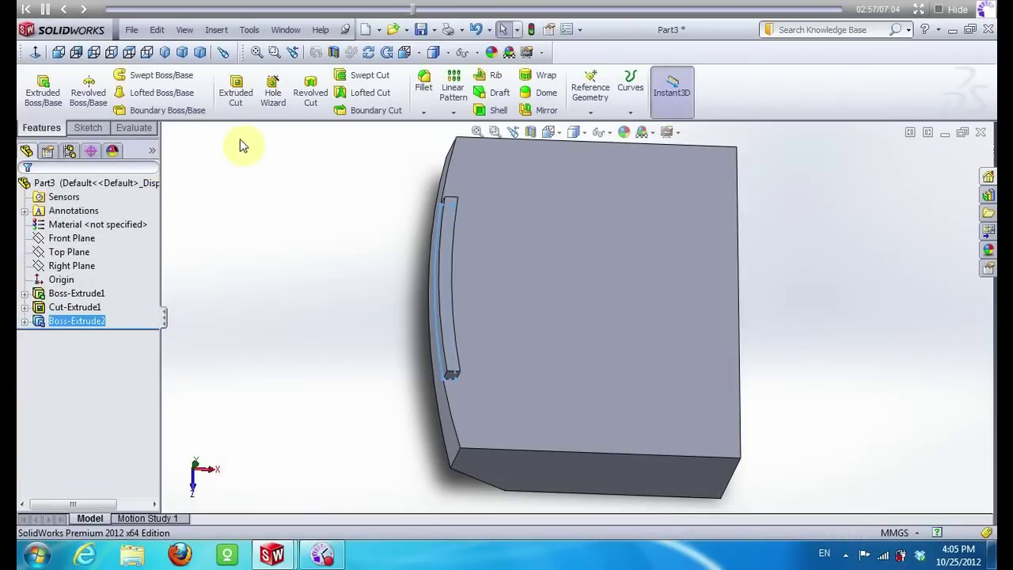
pyautogui.click(424, 111)
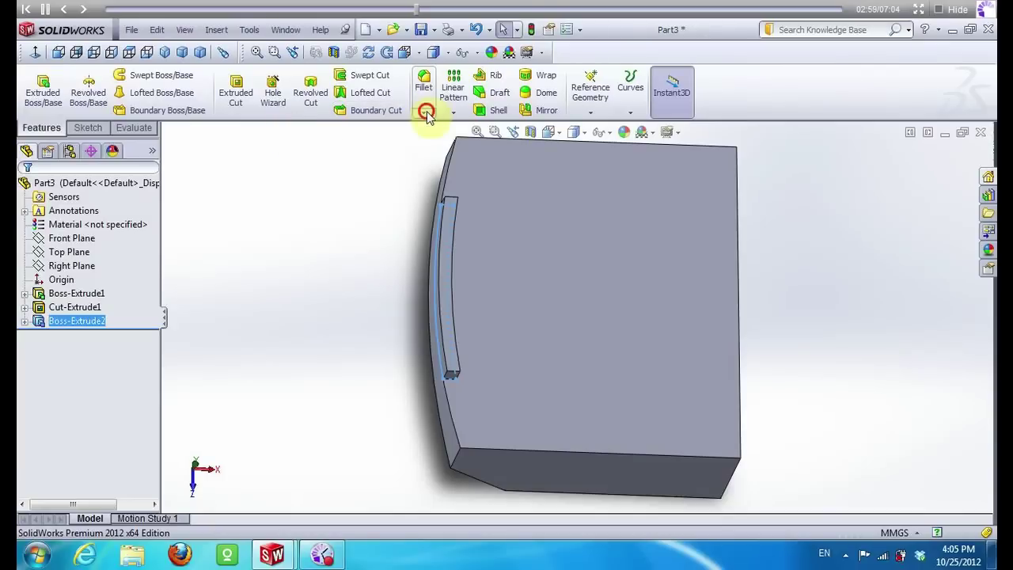
pyautogui.click(436, 143)
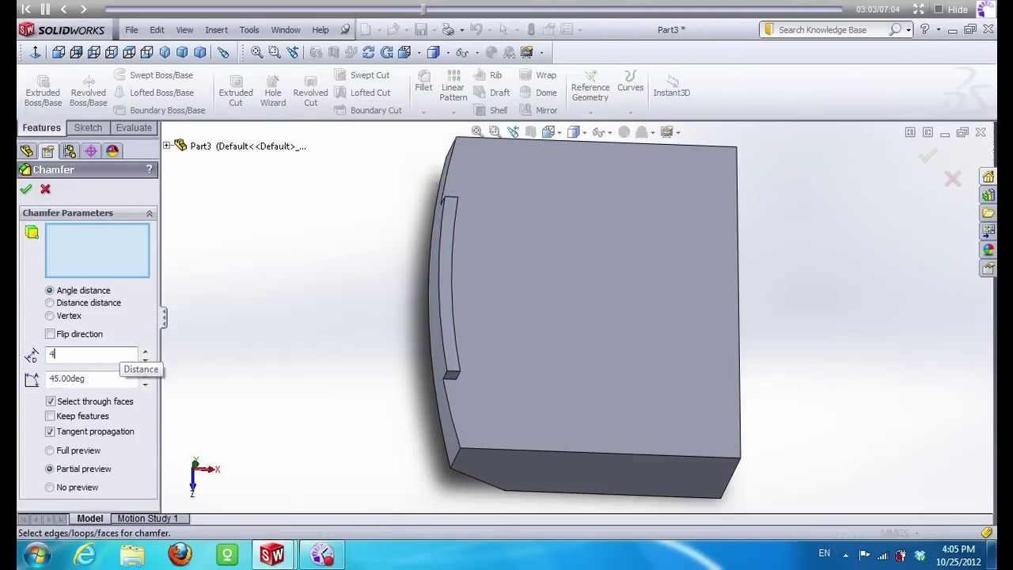
# Chamfer the rib's lower and top end edges at 4 mm × 45° as Chamfer1
pyautogui.scroll(-5, 469, 371)
pyautogui.click(468, 360)
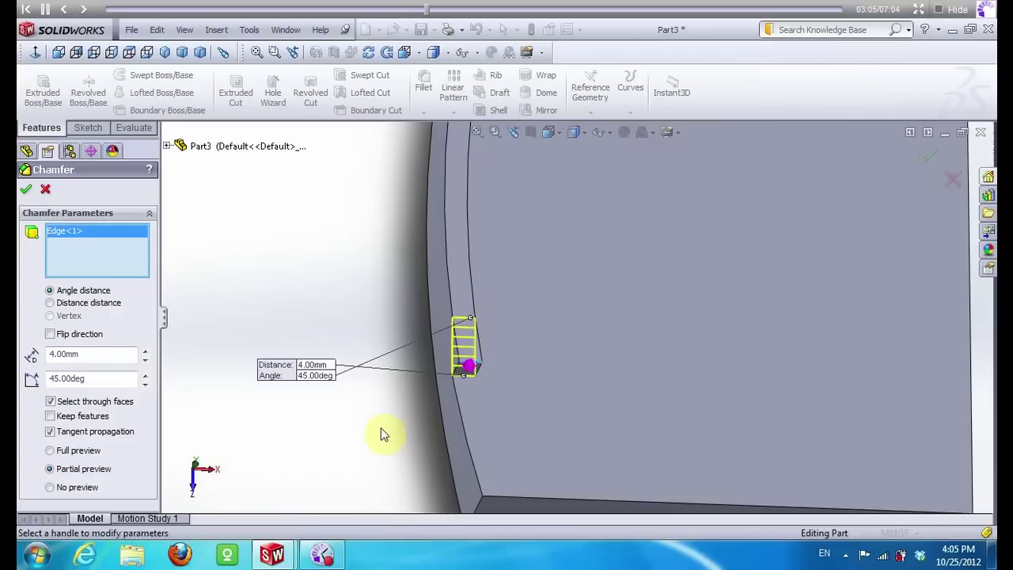
pyautogui.scroll(2, 371, 476)
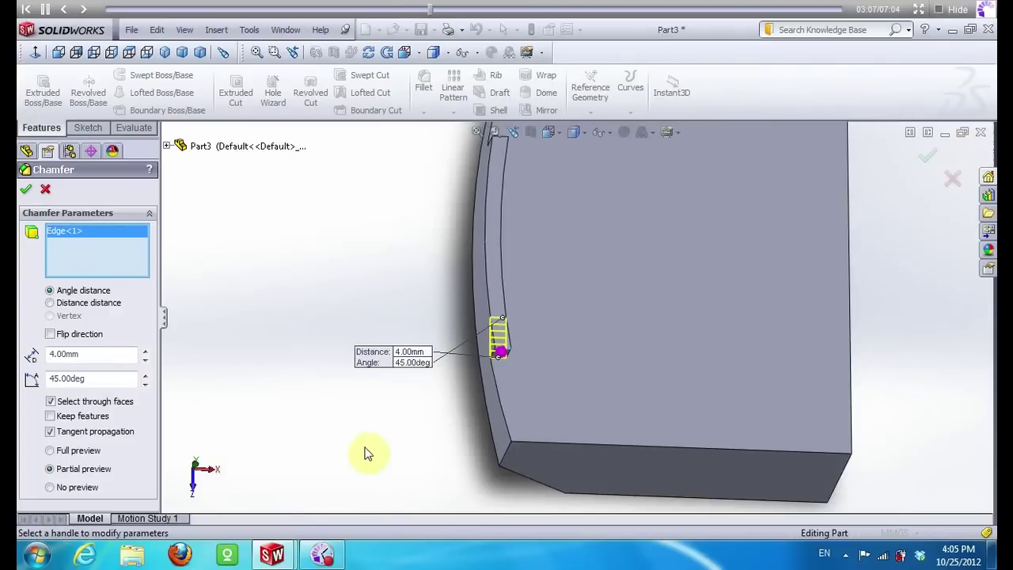
pyautogui.scroll(1, 366, 453)
pyautogui.scroll(-3, 513, 173)
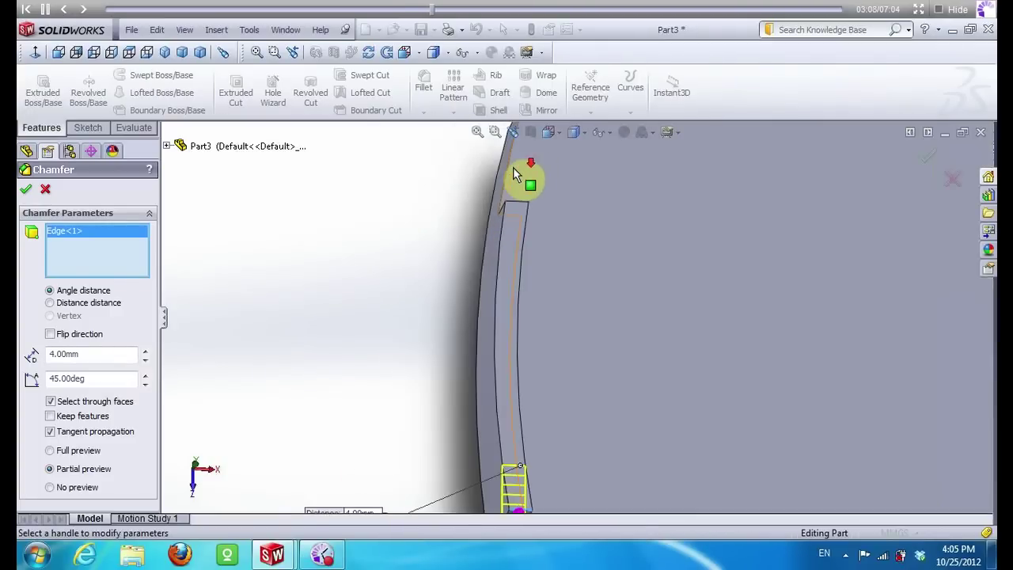
pyautogui.click(522, 207)
pyautogui.scroll(2, 380, 230)
pyautogui.moveTo(398, 280); pyautogui.dragTo(372, 275, button='middle')
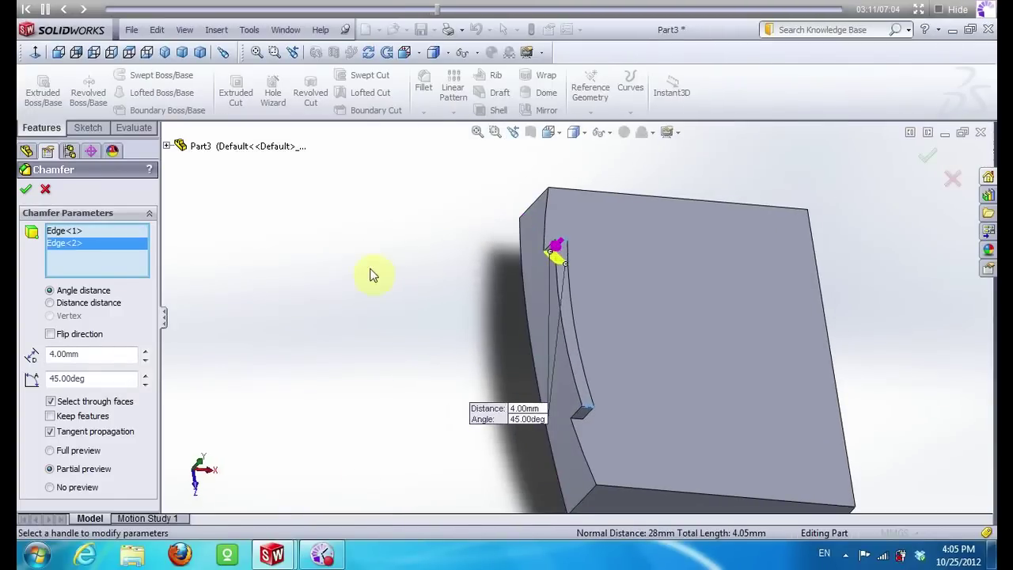
pyautogui.click(25, 188)
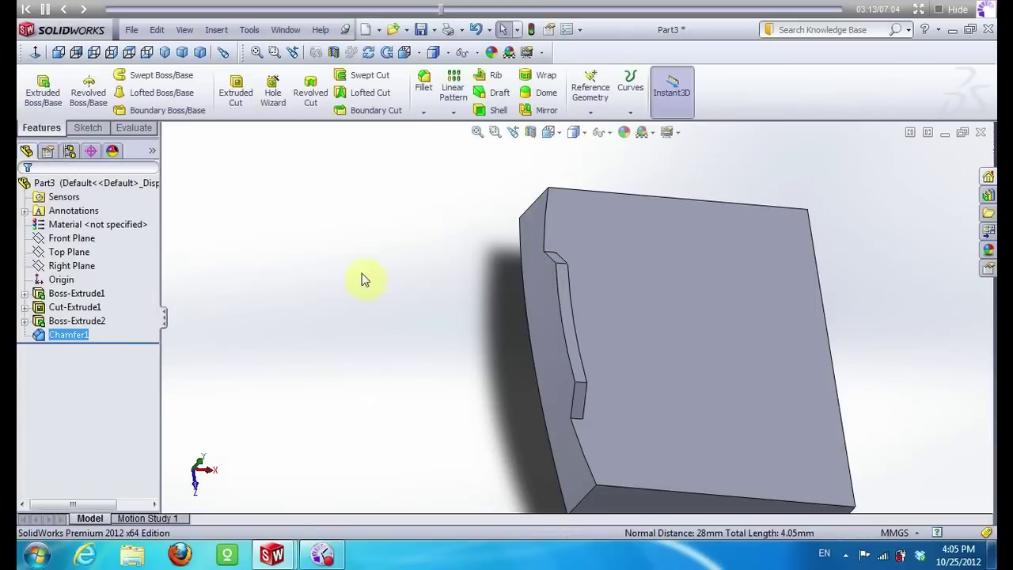
pyautogui.moveTo(344, 335)
pyautogui.mouseDown(button='middle')
pyautogui.moveTo(396, 276)
pyautogui.moveTo(373, 266)
pyautogui.moveTo(396, 272)
pyautogui.moveTo(383, 267)
pyautogui.moveTo(405, 250)
pyautogui.mouseUp(button='middle')
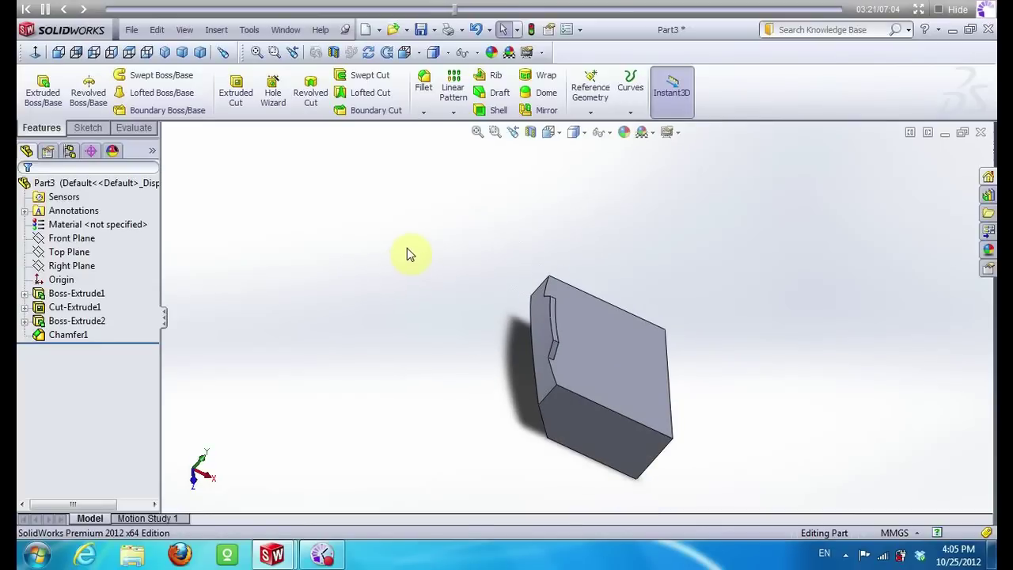
# Save the chamfered part under the file name Part4
pyautogui.click(131, 29)
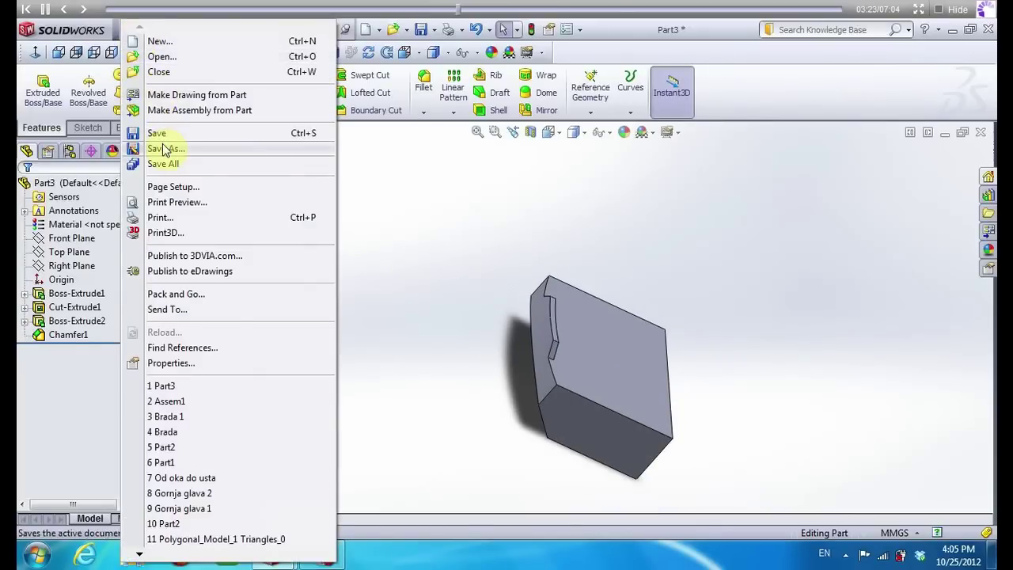
pyautogui.click(176, 146)
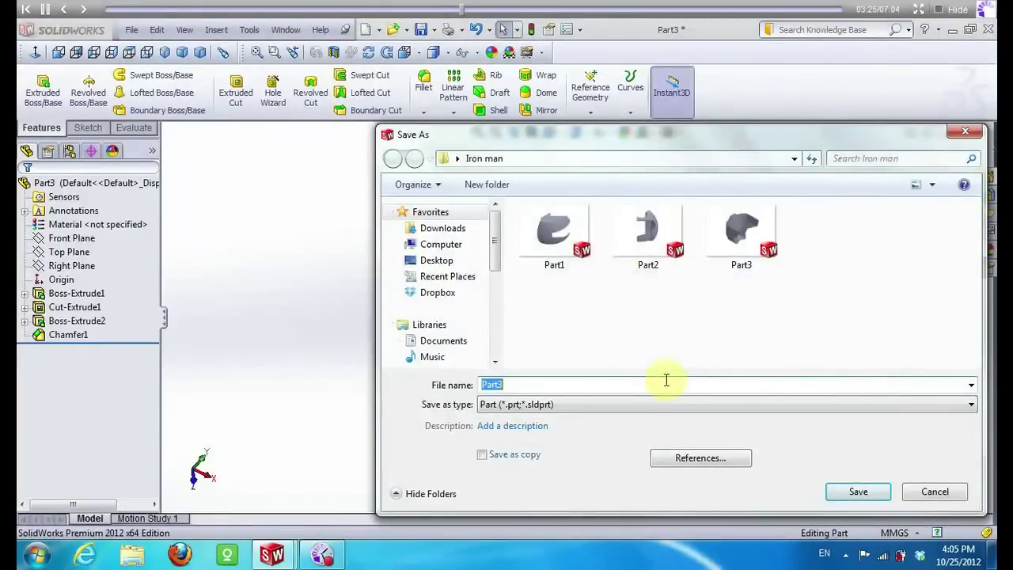
pyautogui.write('Part')
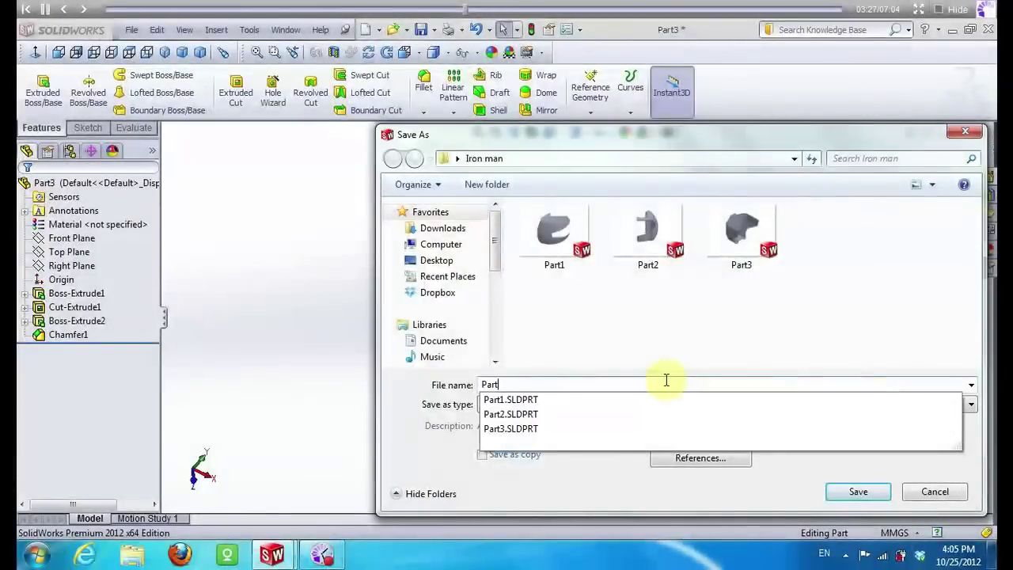
pyautogui.write('4')
pyautogui.click(842, 490)
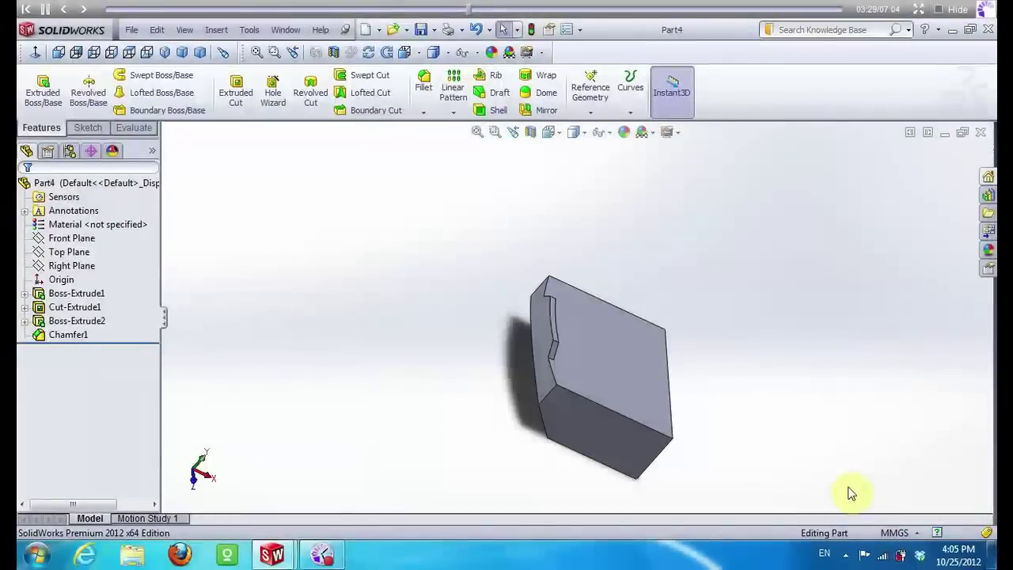
pyautogui.click(131, 30)
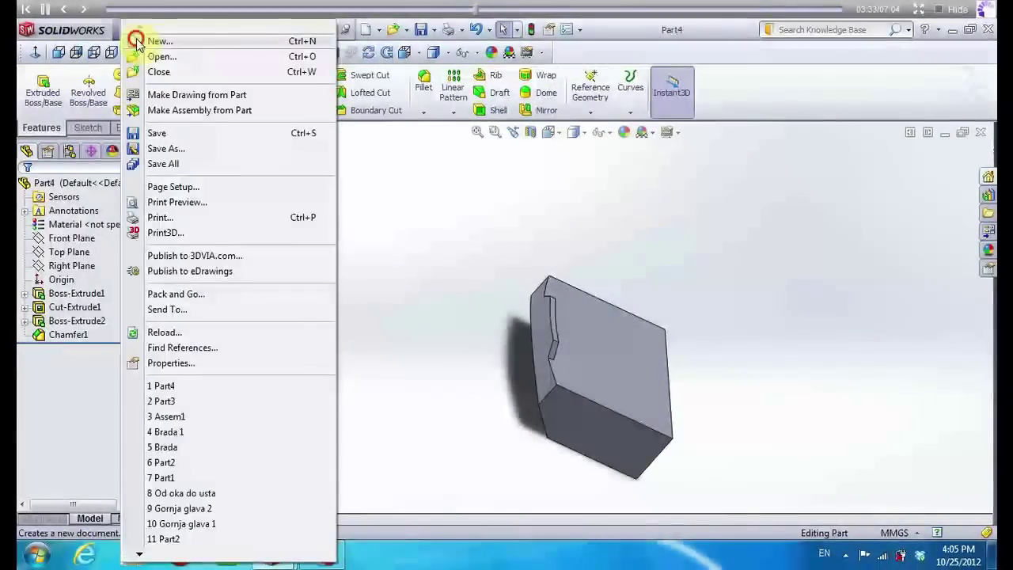
# Create a new assembly and place Part3 in it
pyautogui.click(141, 40)
pyautogui.click(346, 380)
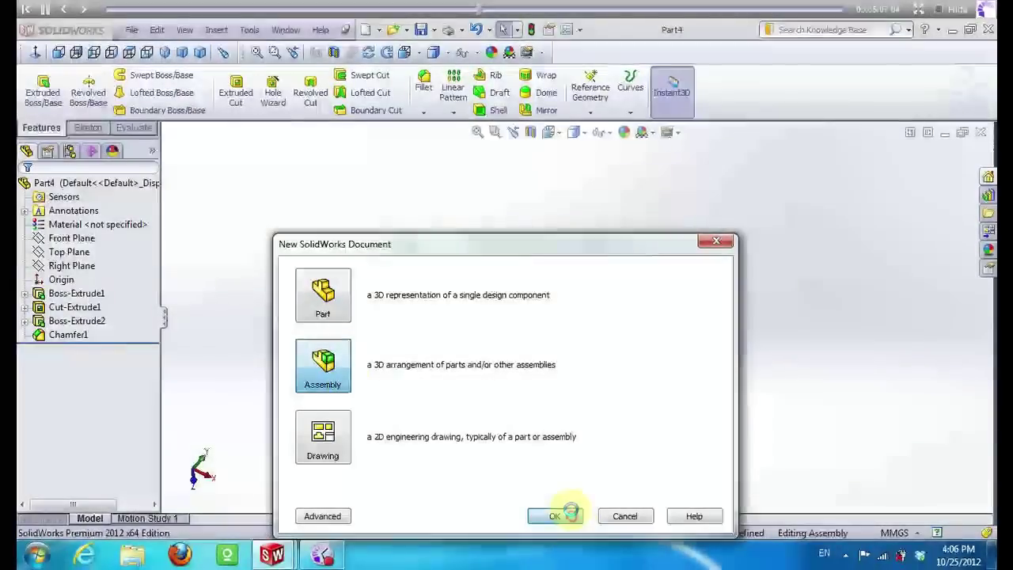
pyautogui.click(564, 514)
pyautogui.click(79, 457)
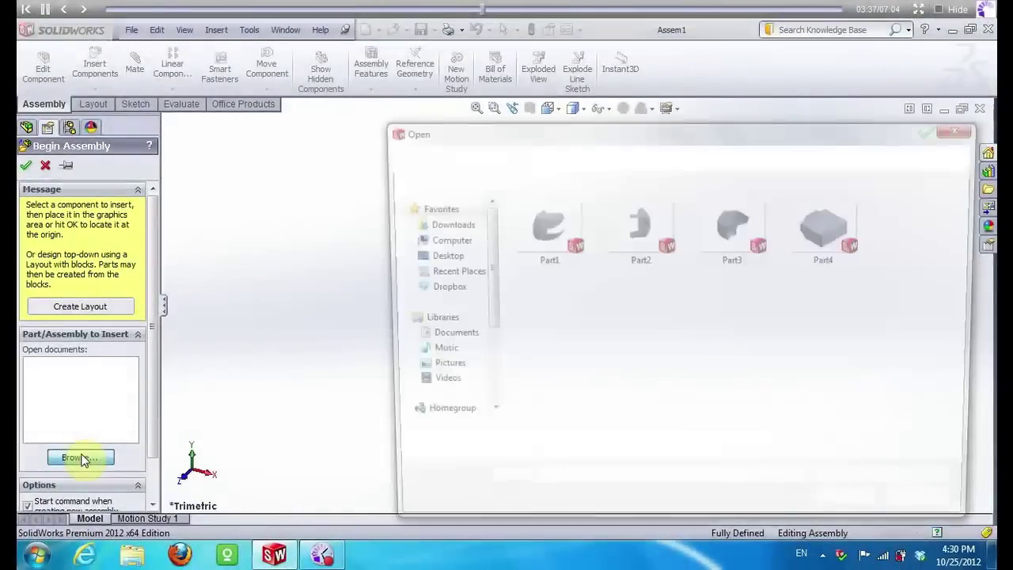
pyautogui.click(742, 230)
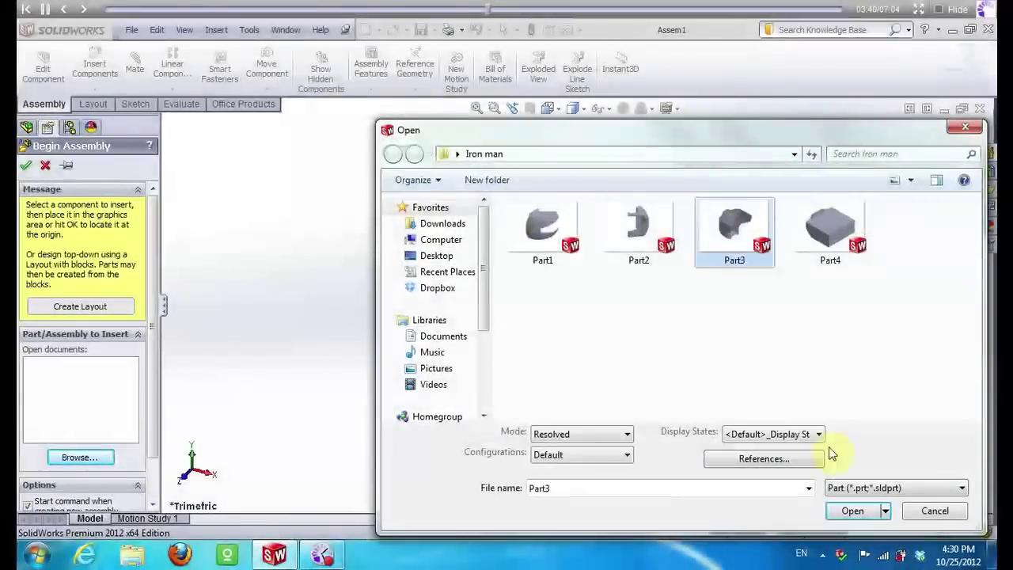
pyautogui.click(851, 510)
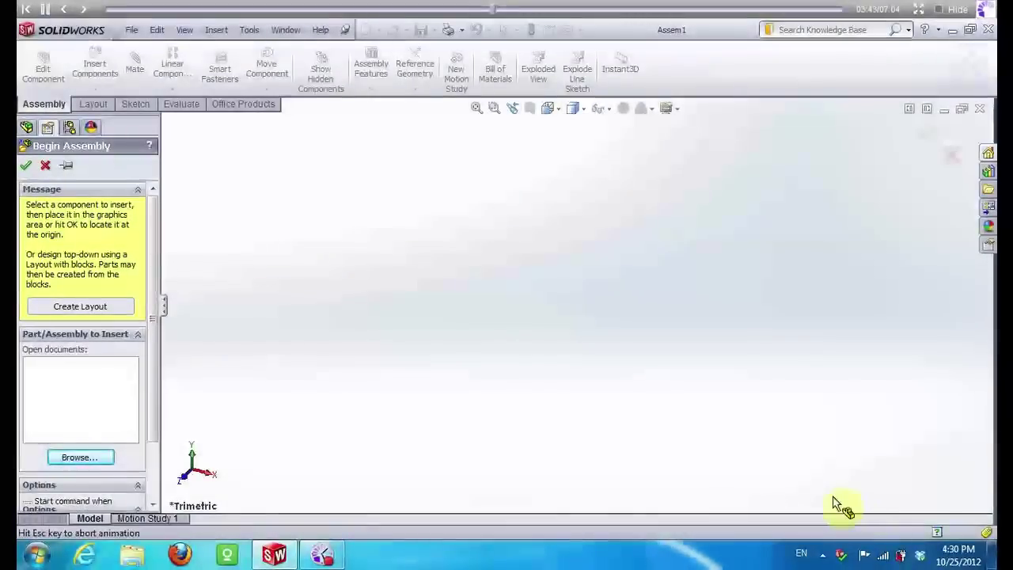
pyautogui.click(520, 277)
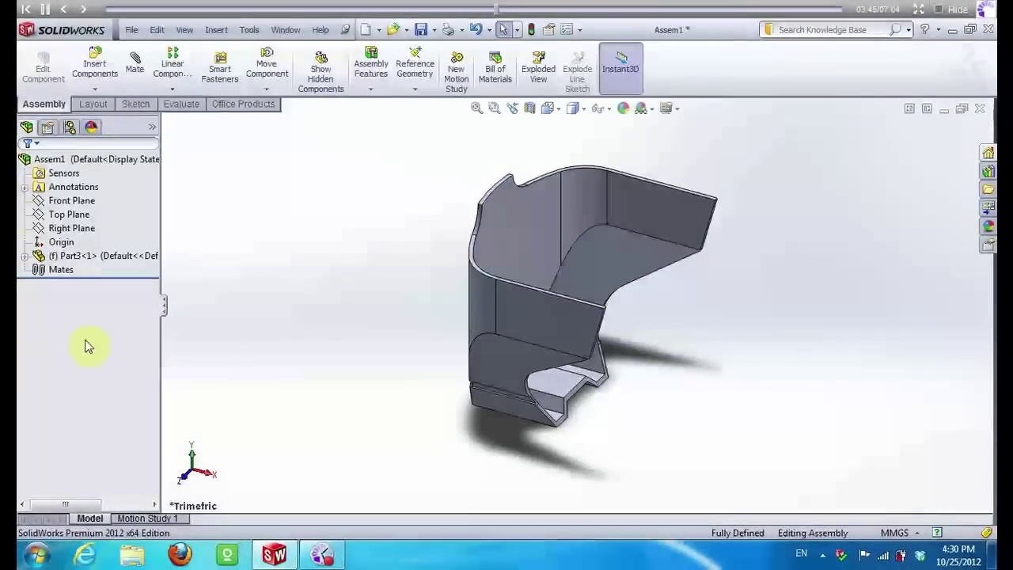
# Insert Part4 from the Iron man folder beside Part3
pyautogui.click(95, 64)
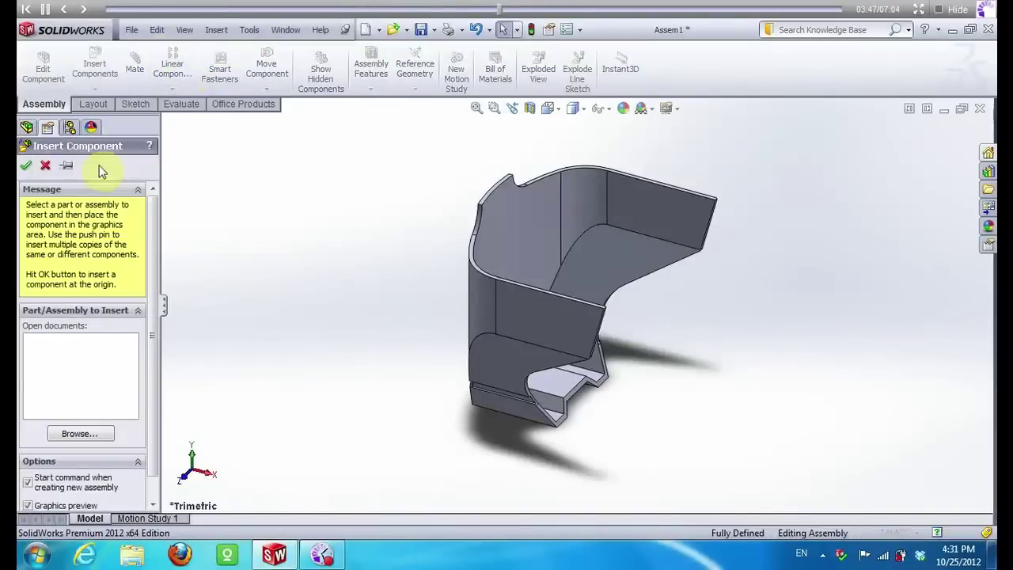
pyautogui.click(77, 435)
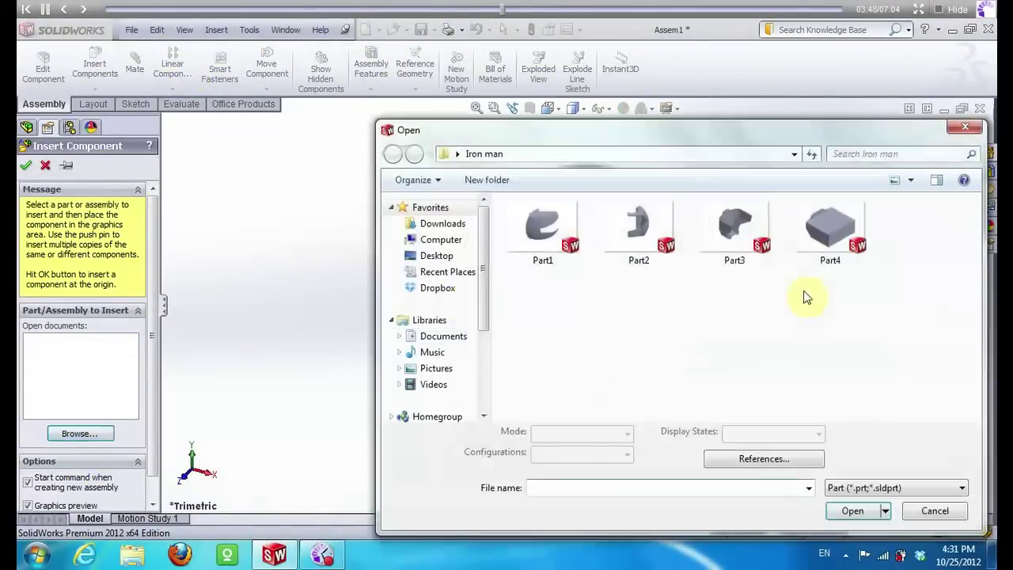
pyautogui.click(847, 225)
pyautogui.click(853, 511)
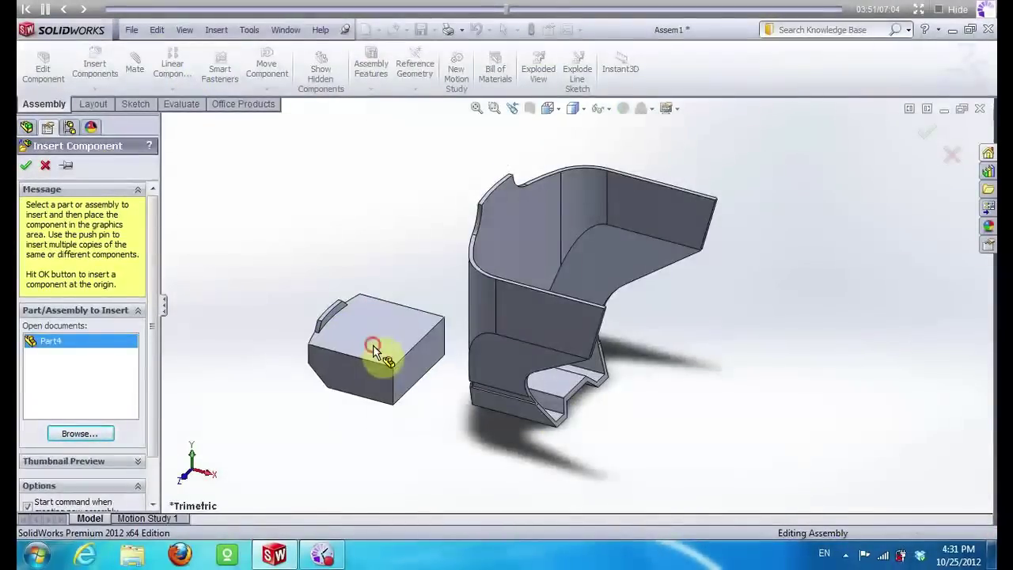
pyautogui.click(374, 350)
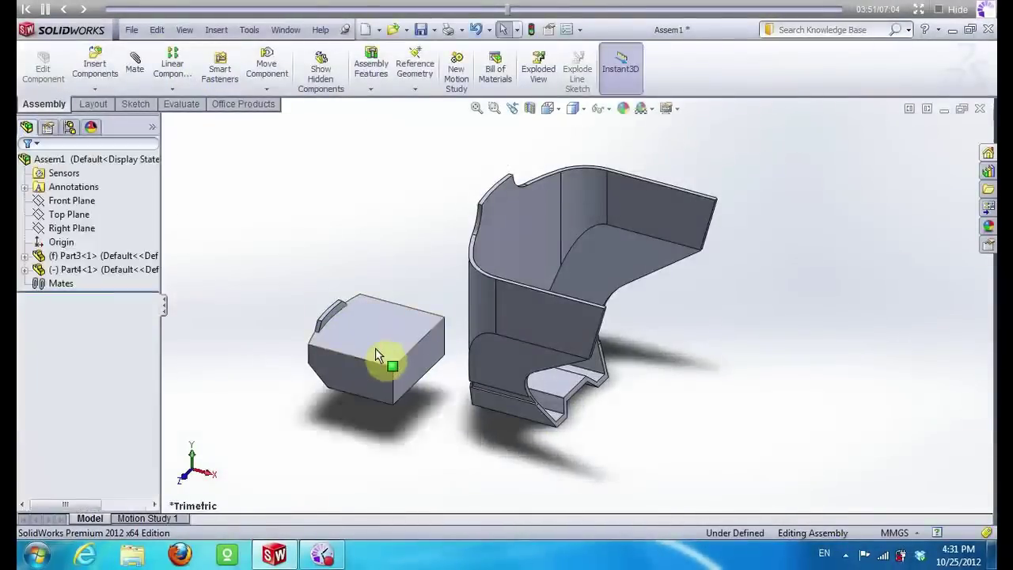
# Mate the block's top face coincident with Part3's bottom face
pyautogui.click(134, 63)
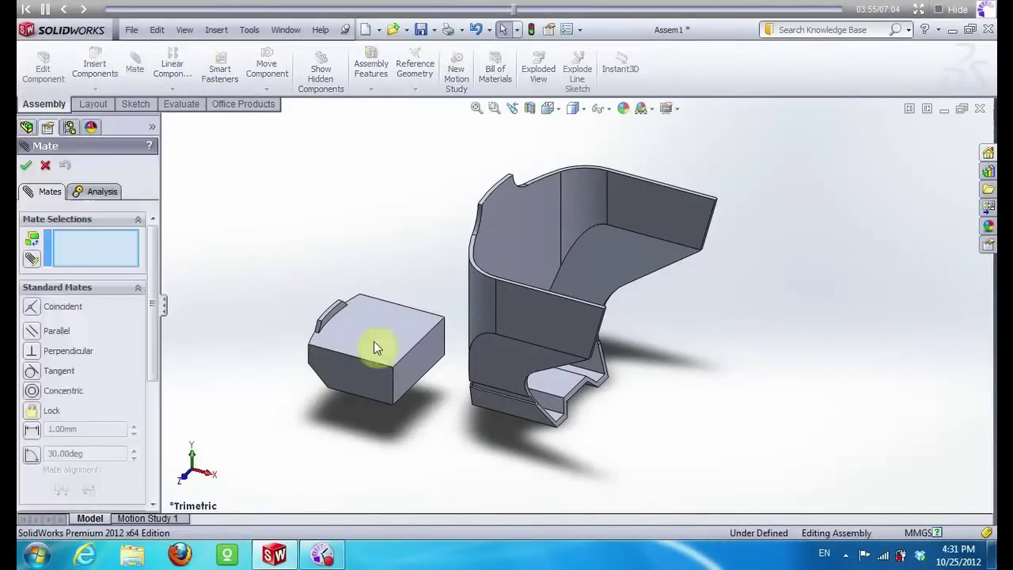
pyautogui.click(373, 346)
pyautogui.click(535, 399)
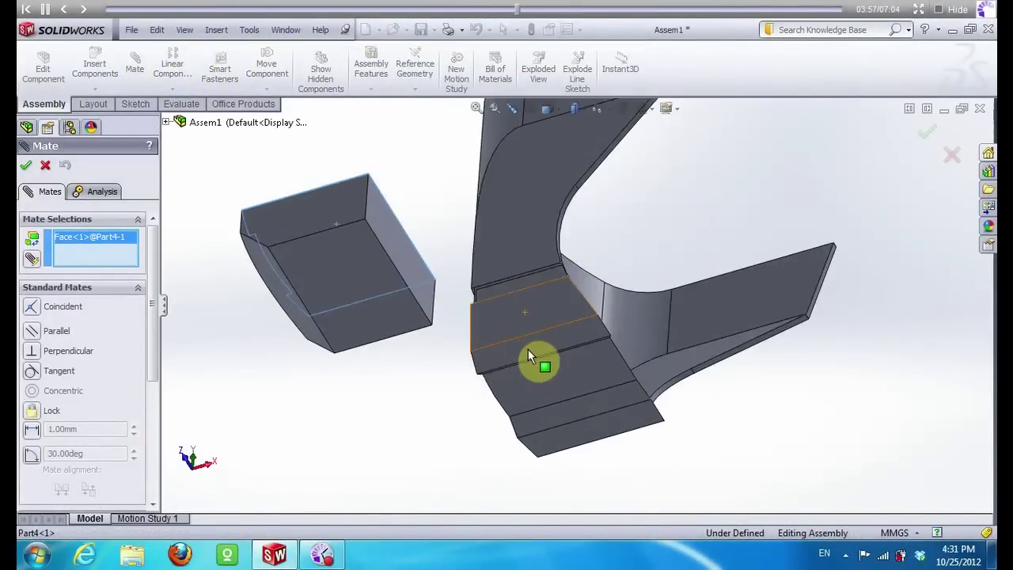
pyautogui.click(29, 167)
# Add a coincident mate between the block's side face and a matching Part3 corner
pyautogui.click(396, 340)
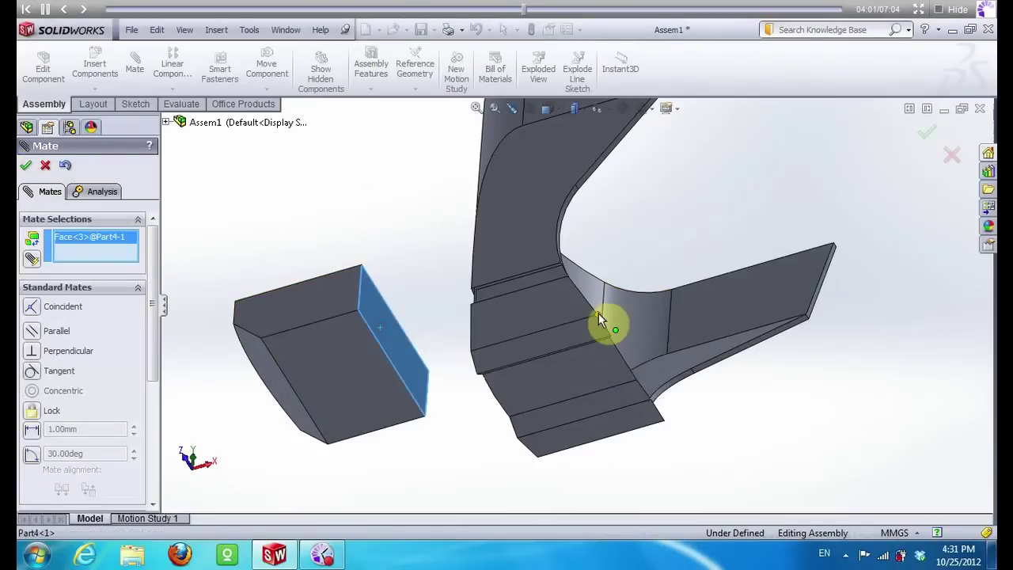
pyautogui.scroll(-5, 602, 321)
pyautogui.scroll(-3, 602, 324)
pyautogui.scroll(-2, 616, 345)
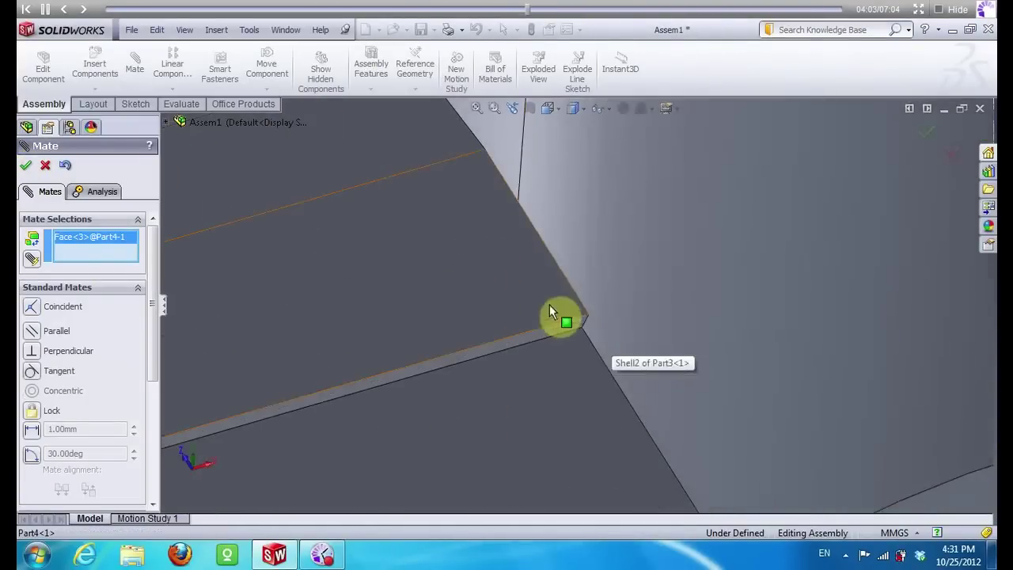
pyautogui.click(589, 314)
pyautogui.press('f')
pyautogui.click(26, 165)
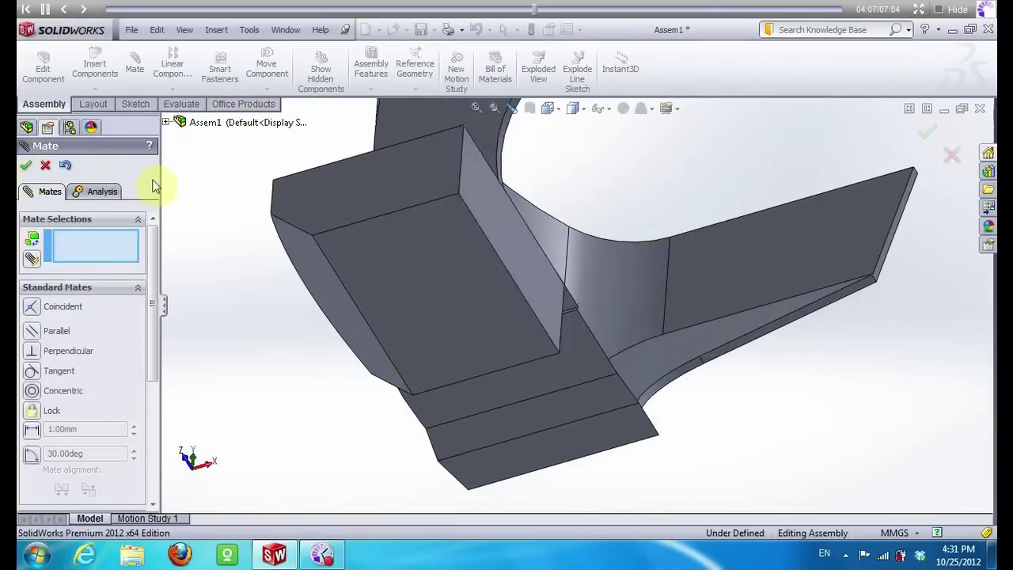
# Add a third coincident mate between the block's front face and a Part3 edge
pyautogui.moveTo(502, 175); pyautogui.dragTo(510, 283, button='middle')
pyautogui.click(436, 335)
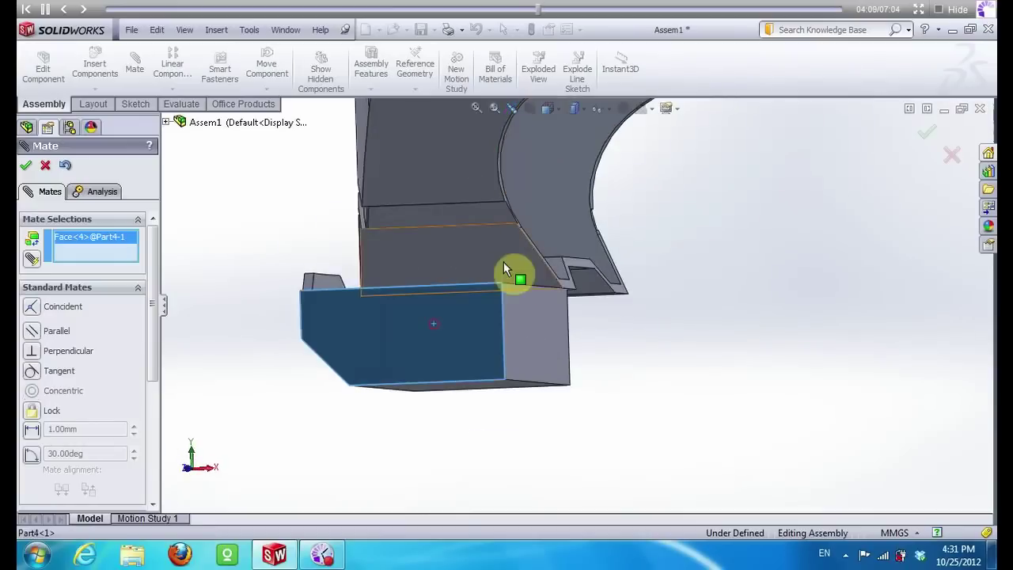
pyautogui.moveTo(381, 292); pyautogui.dragTo(385, 306, button='middle')
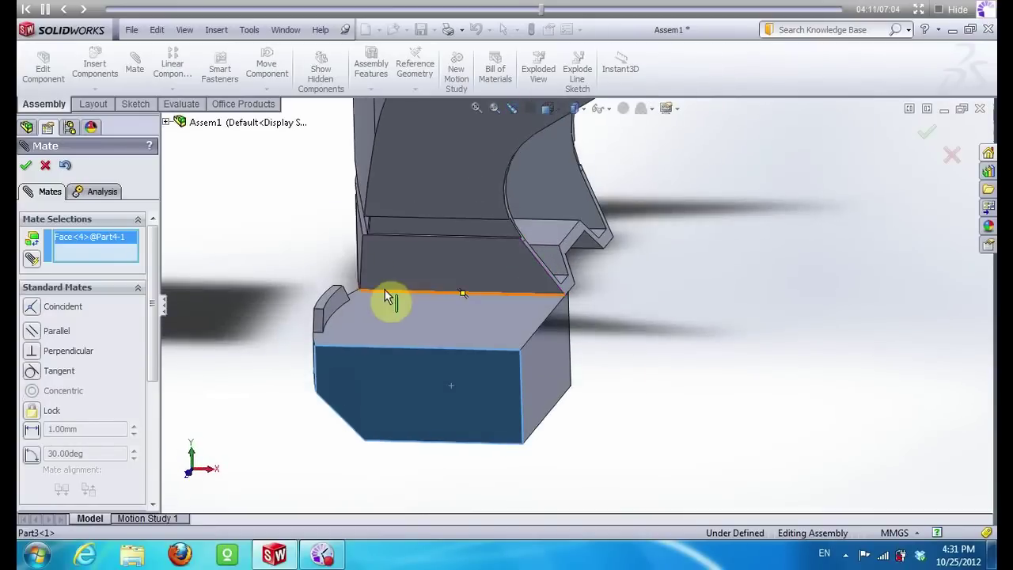
pyautogui.scroll(-2, 387, 299)
pyautogui.scroll(-3, 412, 308)
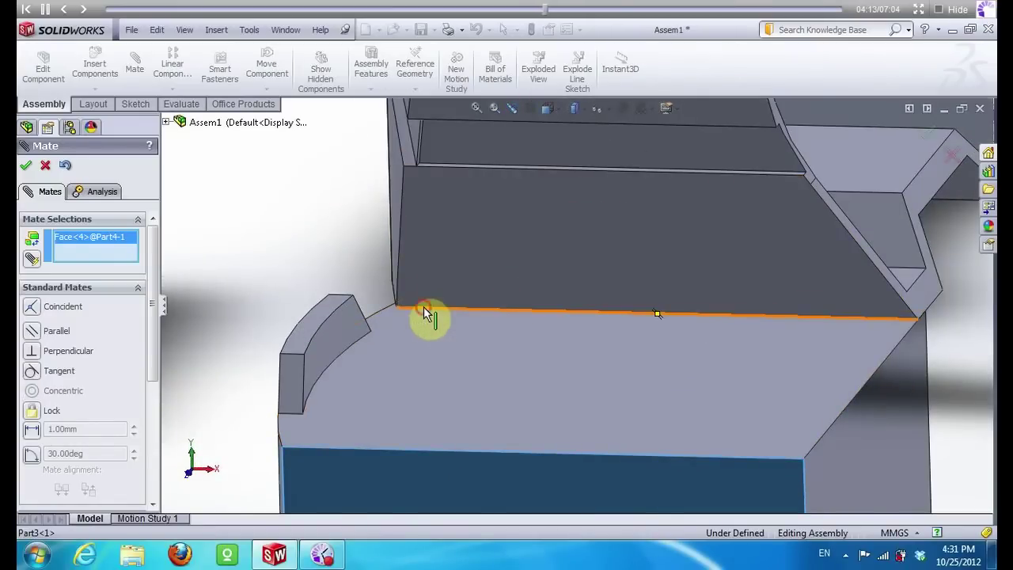
pyautogui.click(425, 316)
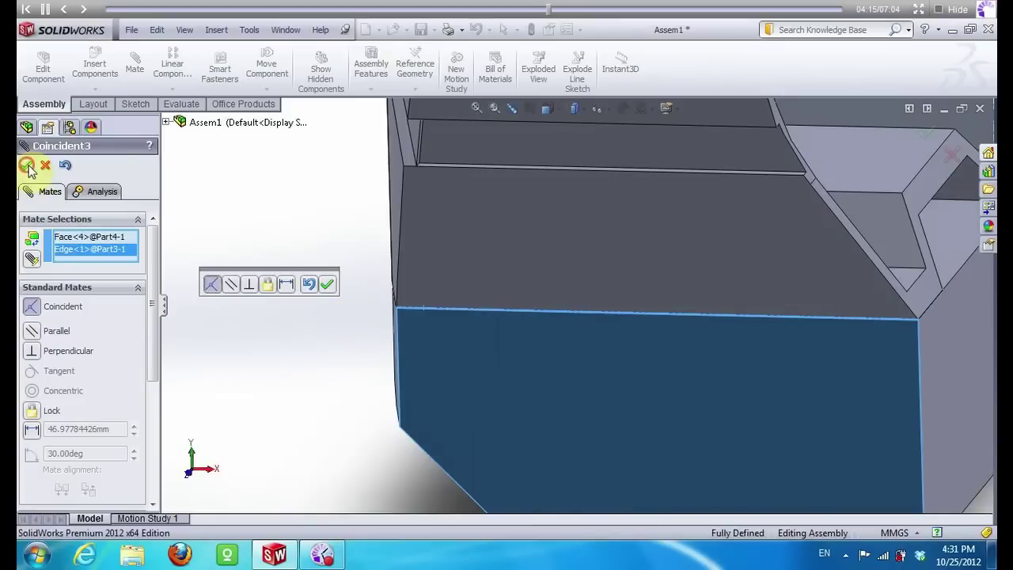
pyautogui.click(27, 166)
pyautogui.moveTo(248, 219)
pyautogui.mouseDown(button='middle')
pyautogui.moveTo(350, 215)
pyautogui.moveTo(317, 234)
pyautogui.moveTo(350, 293)
pyautogui.moveTo(446, 298)
pyautogui.mouseUp(button='middle')
pyautogui.moveTo(335, 199)
pyautogui.mouseDown(button='middle')
pyautogui.moveTo(255, 194)
pyautogui.moveTo(350, 283)
pyautogui.mouseUp(button='middle')
pyautogui.press('Escape')
pyautogui.click(396, 294)
# Save the assembly as Assem1 to edit Part4 in place, and start Sketch5 on the block's face
pyautogui.rightClick(396, 294)
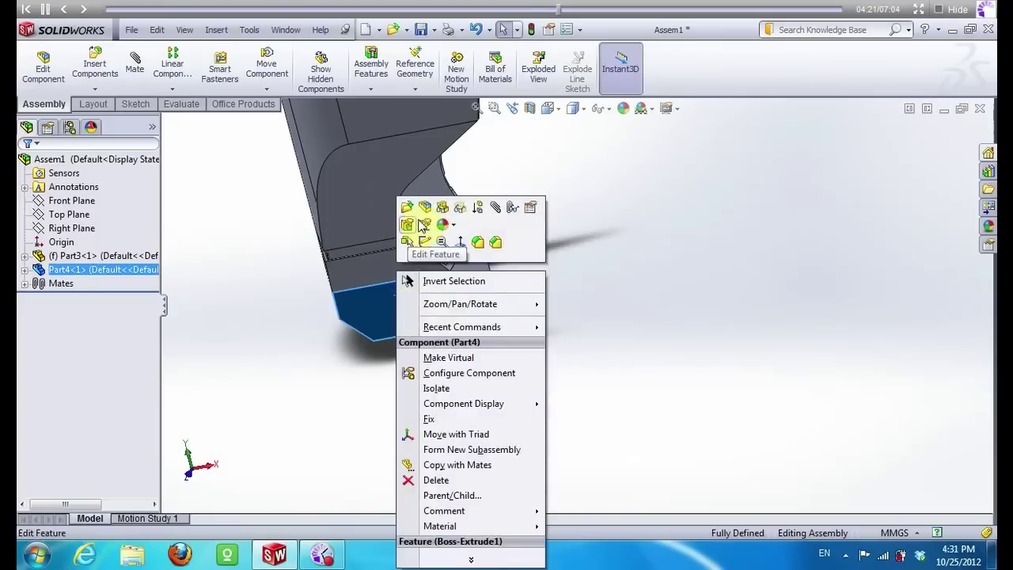
pyautogui.click(424, 208)
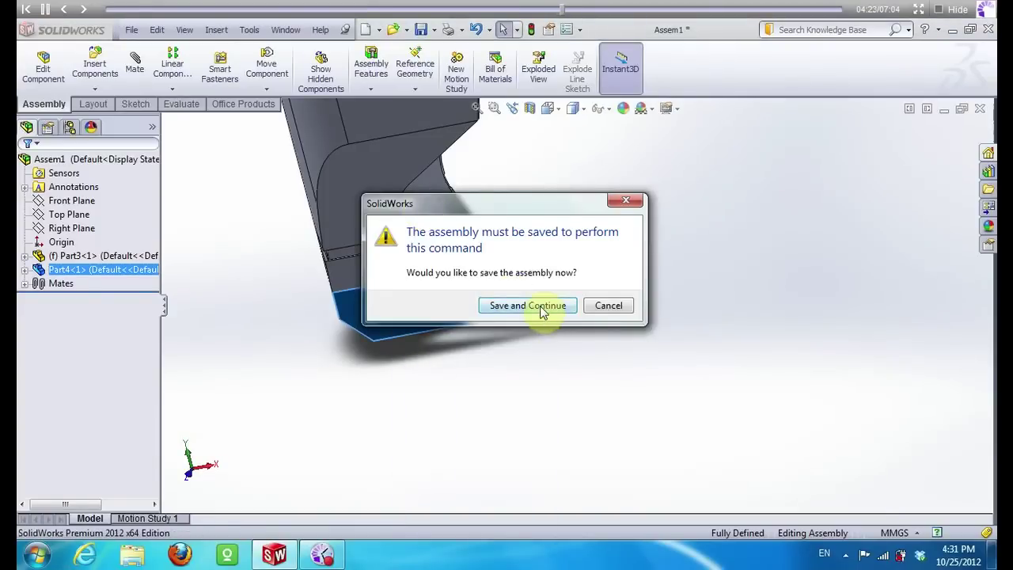
pyautogui.click(541, 309)
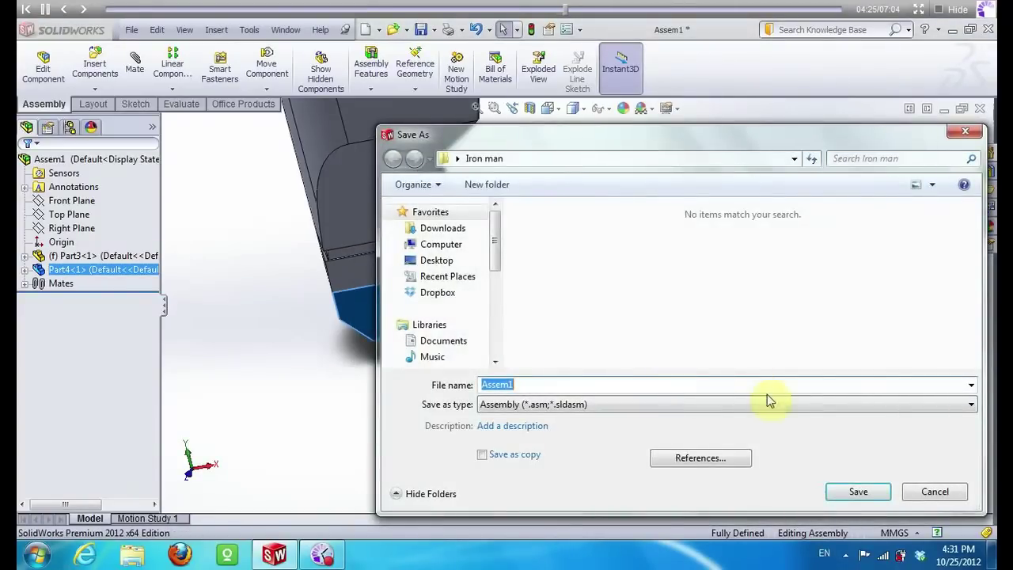
pyautogui.click(877, 494)
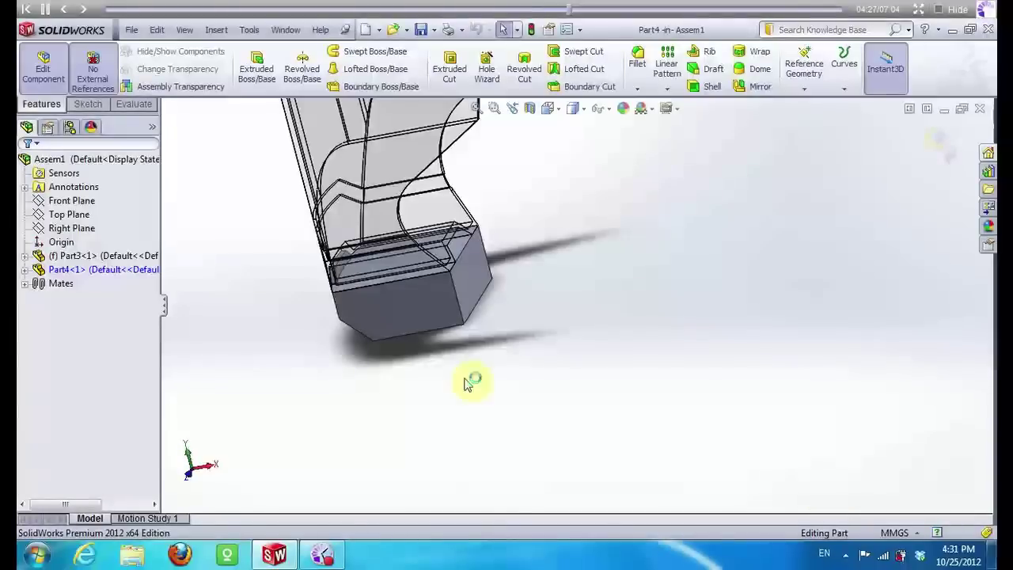
pyautogui.rightClick(420, 323)
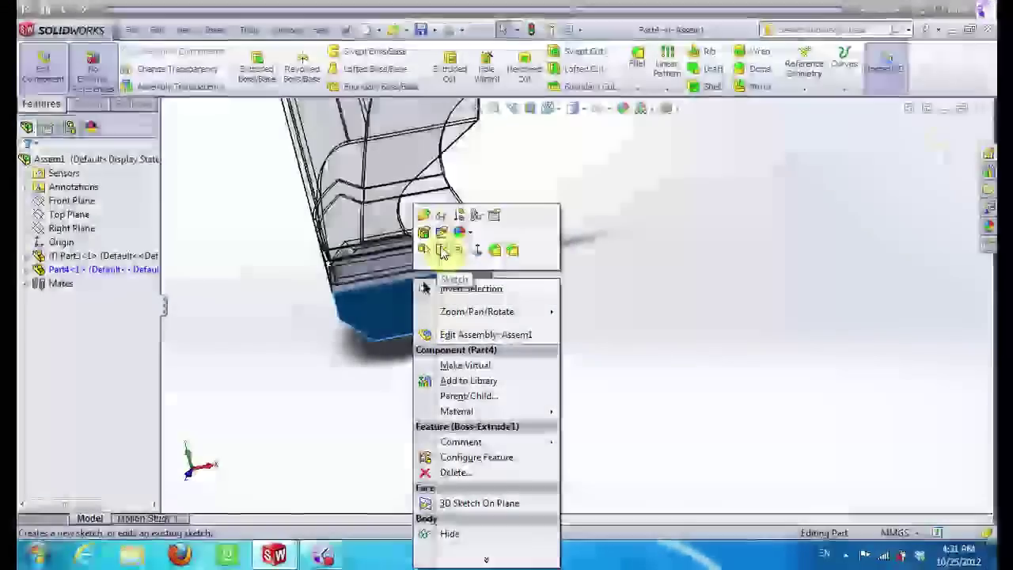
pyautogui.click(441, 250)
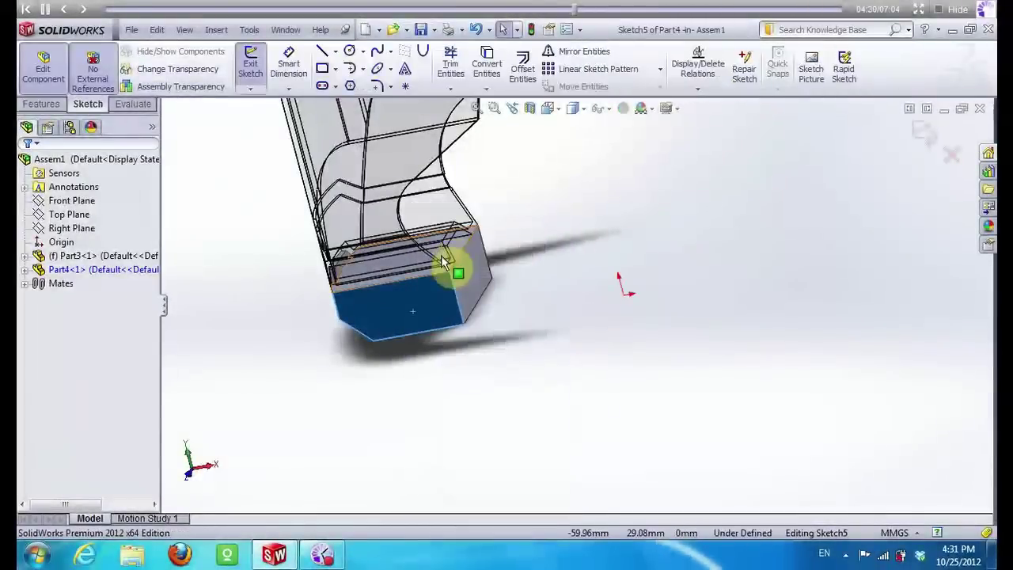
# View Sketch5 head-on and project the chamfer edge into it with Convert Entities
pyautogui.click(25, 269)
pyautogui.rightClick(86, 449)
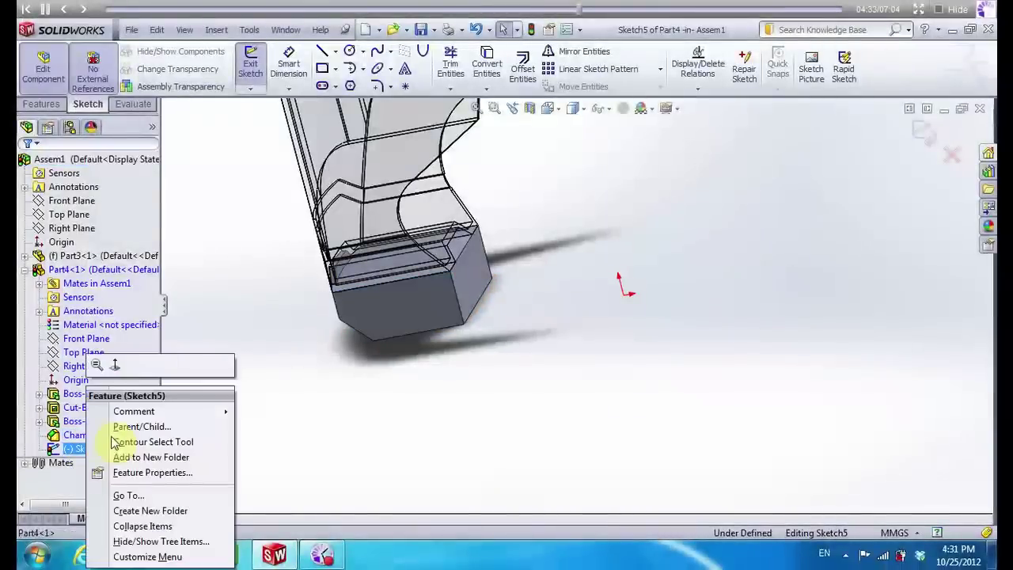
pyautogui.click(122, 372)
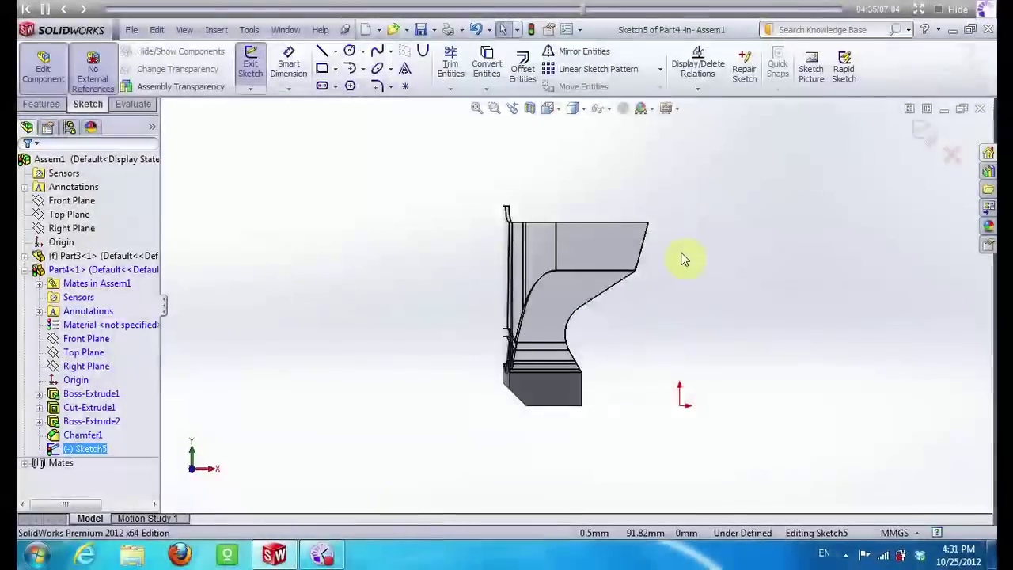
pyautogui.scroll(-2, 665, 257)
pyautogui.scroll(-2, 626, 230)
pyautogui.rightClick(609, 221)
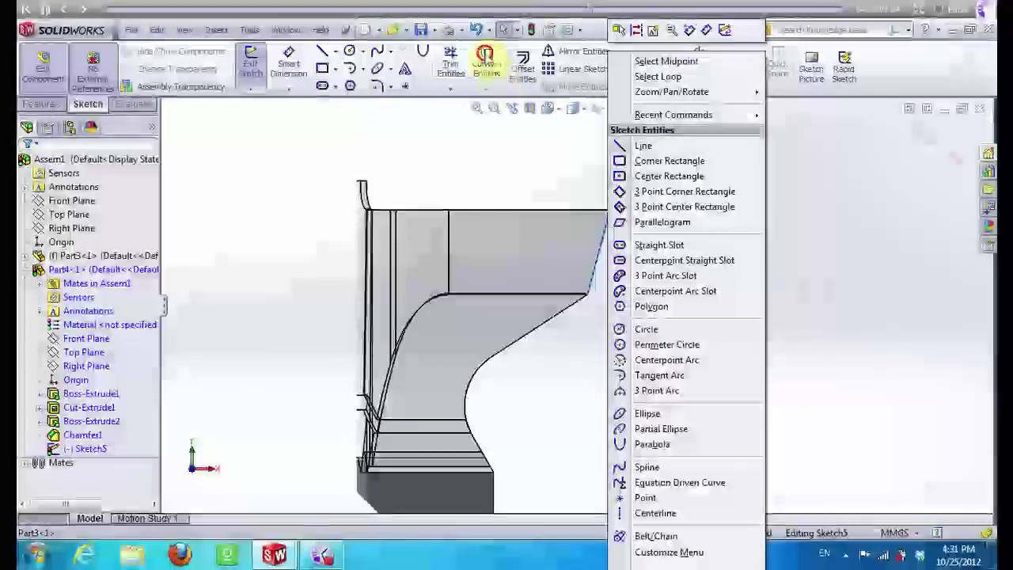
pyautogui.click(487, 64)
pyautogui.click(198, 98)
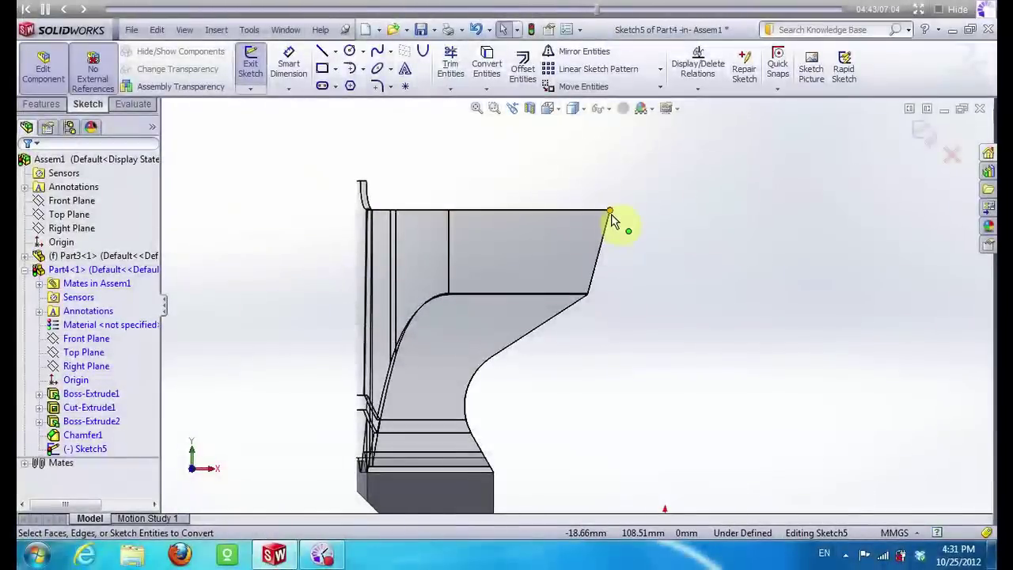
pyautogui.click(611, 212)
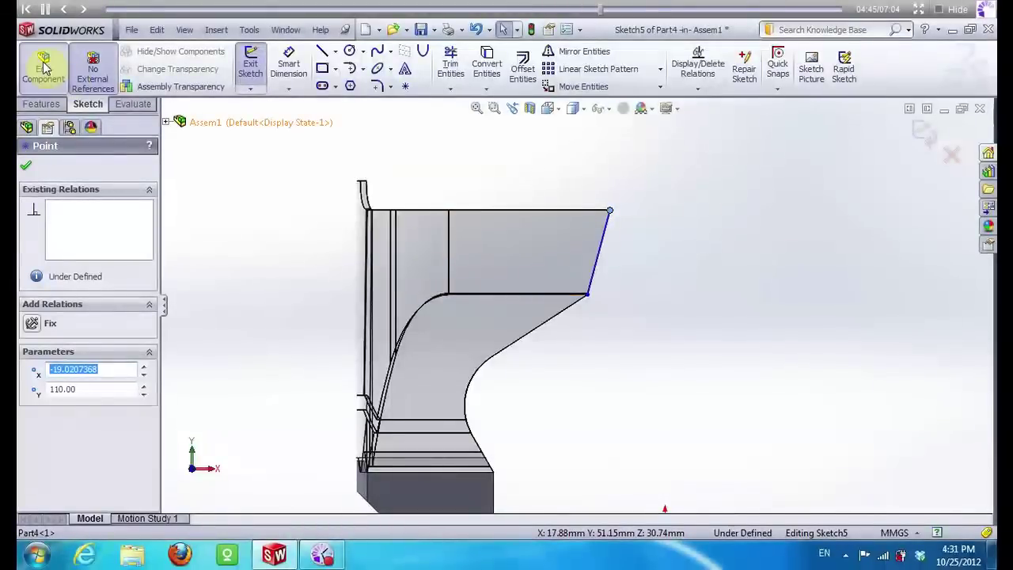
# Draw the outline from the chamfer endpoint down, along the bottom, up to the block corner and diagonally back
pyautogui.click(322, 52)
pyautogui.click(609, 212)
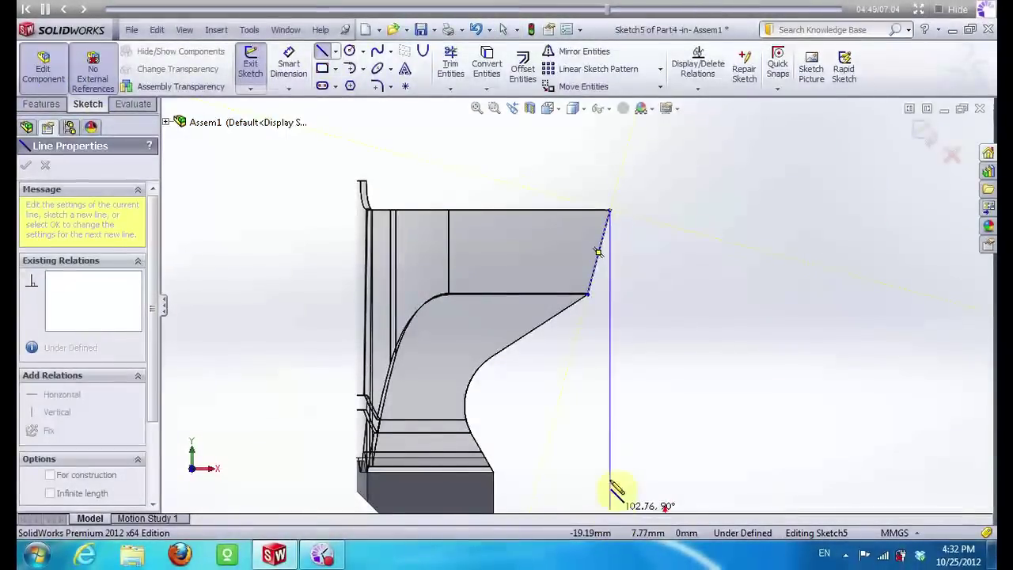
pyautogui.scroll(-1, 611, 505)
pyautogui.scroll(-1, 610, 499)
pyautogui.scroll(-1, 608, 491)
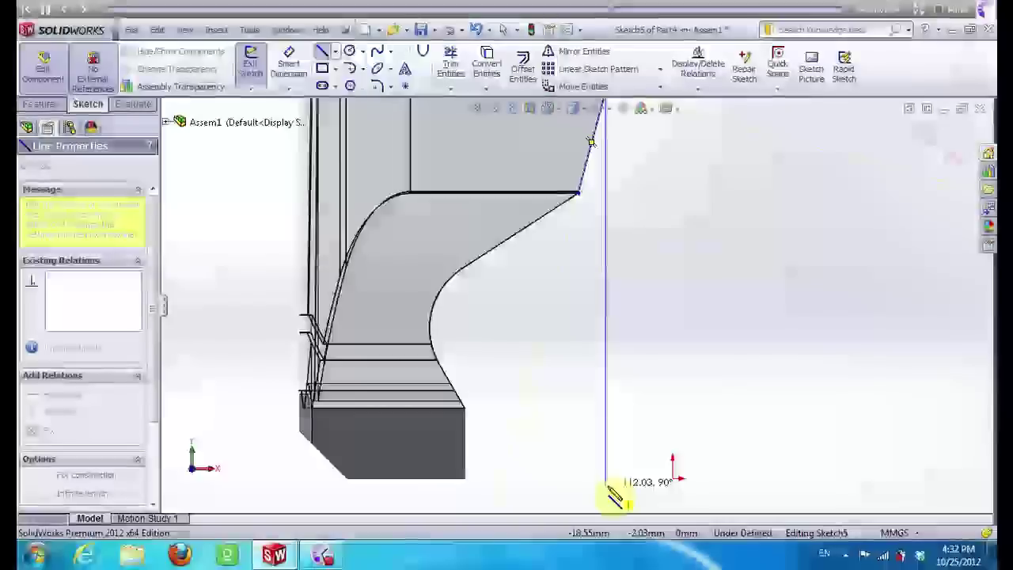
pyautogui.click(606, 479)
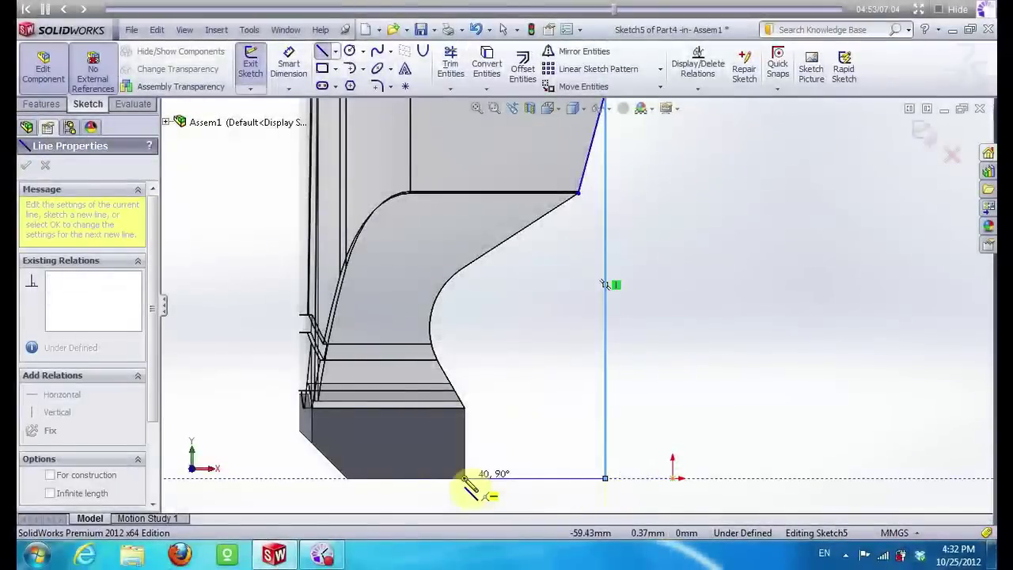
pyautogui.click(464, 478)
pyautogui.click(464, 408)
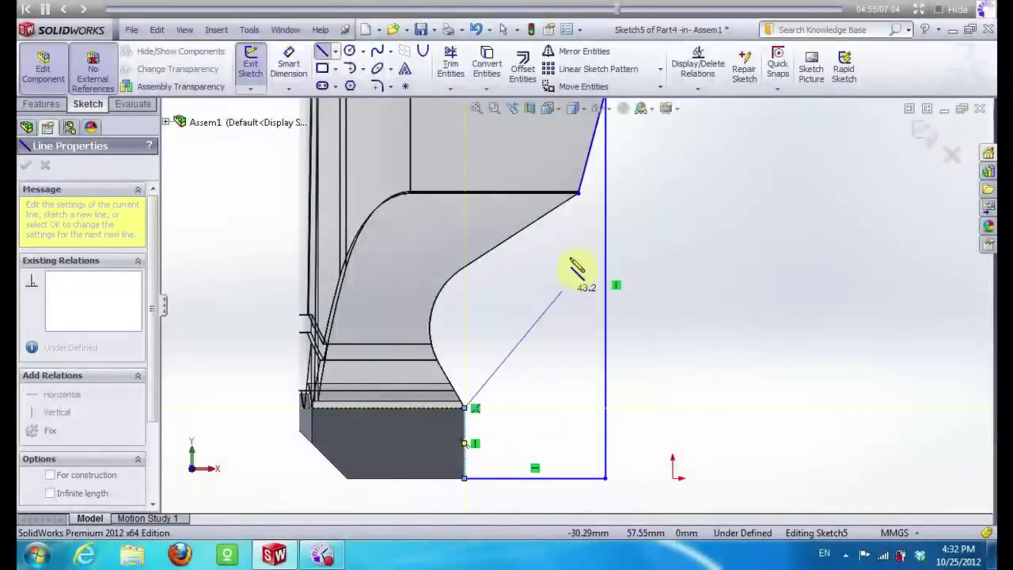
pyautogui.click(581, 194)
pyautogui.scroll(2, 580, 194)
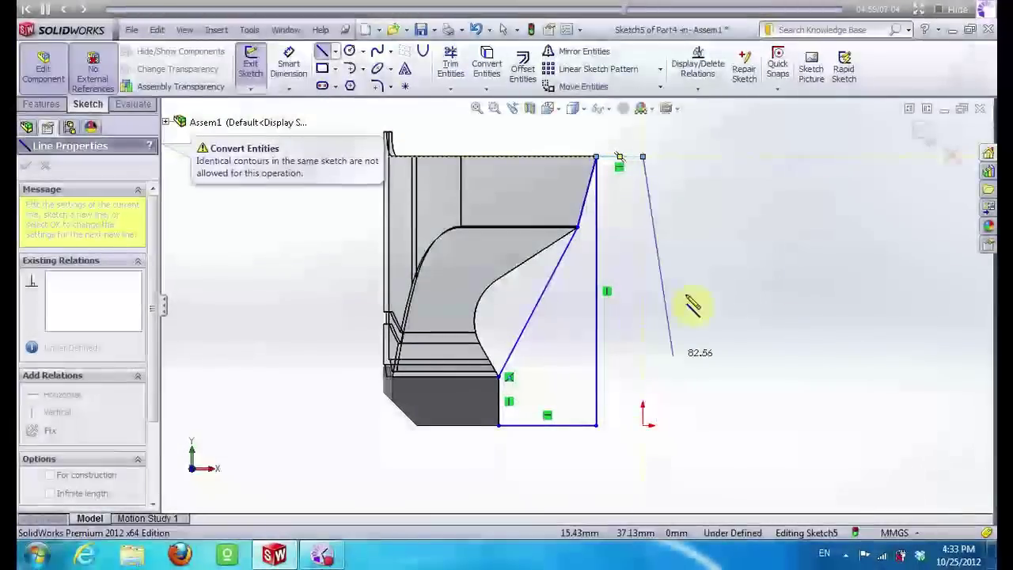
pyautogui.press('Escape')
# Set the top line to 15, add a new vertical edge from its end, and delete the old one
pyautogui.click(632, 159)
pyautogui.write('15')
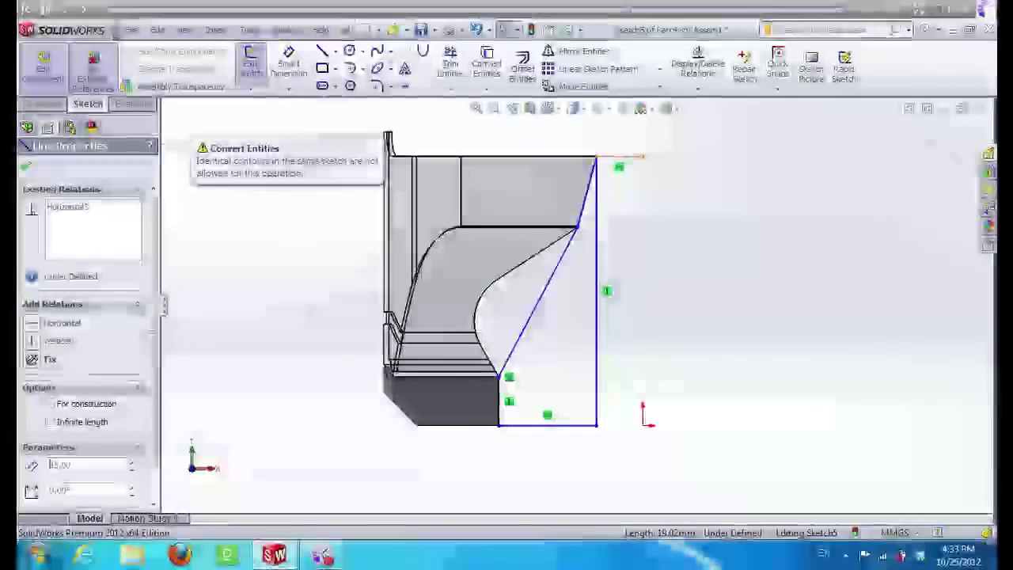
pyautogui.click(322, 50)
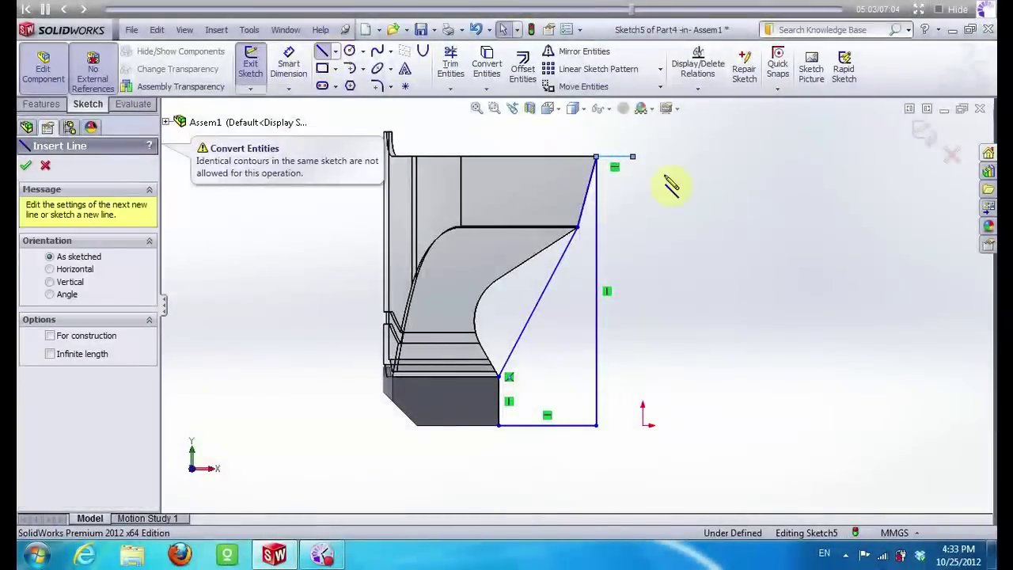
pyautogui.click(633, 156)
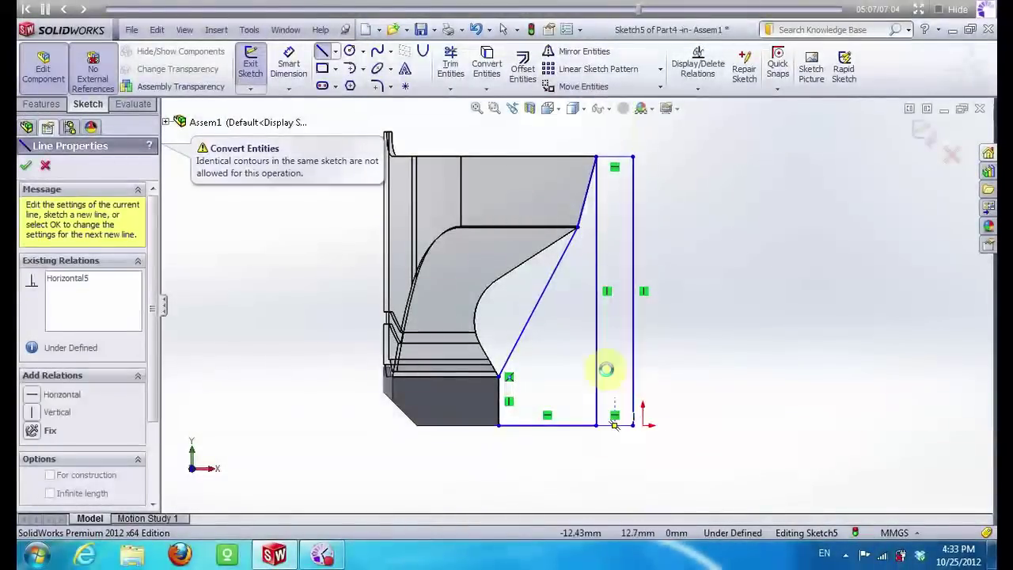
pyautogui.press('Escape')
pyautogui.click(598, 371)
pyautogui.press('Delete')
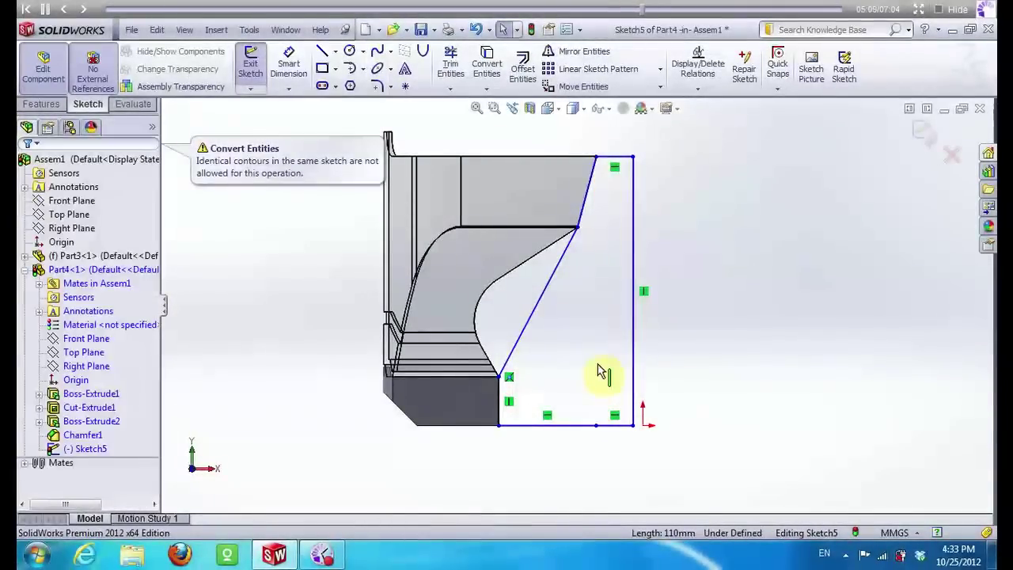
pyautogui.click(41, 103)
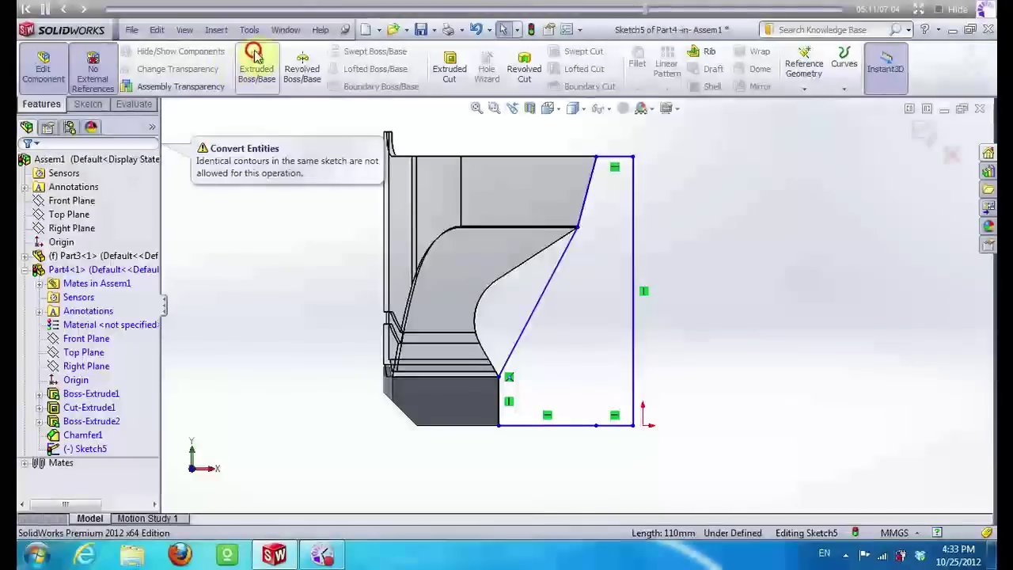
# Extrude Sketch5 Up To Surface in both directions to two Part3 faces, creating Boss-Extrude4
pyautogui.click(256, 69)
pyautogui.moveTo(373, 304); pyautogui.dragTo(186, 329, button='middle')
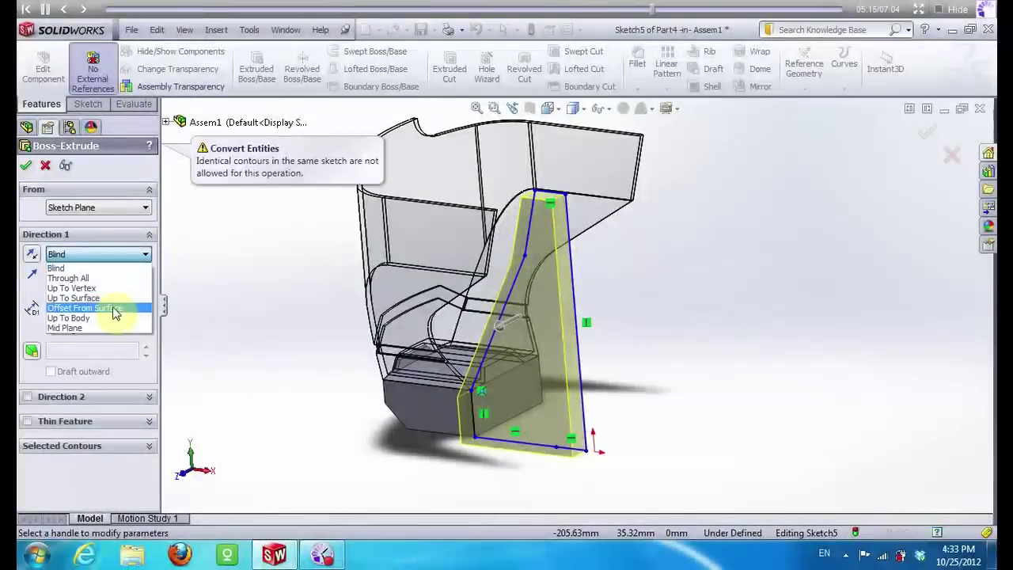
pyautogui.click(106, 298)
pyautogui.click(480, 226)
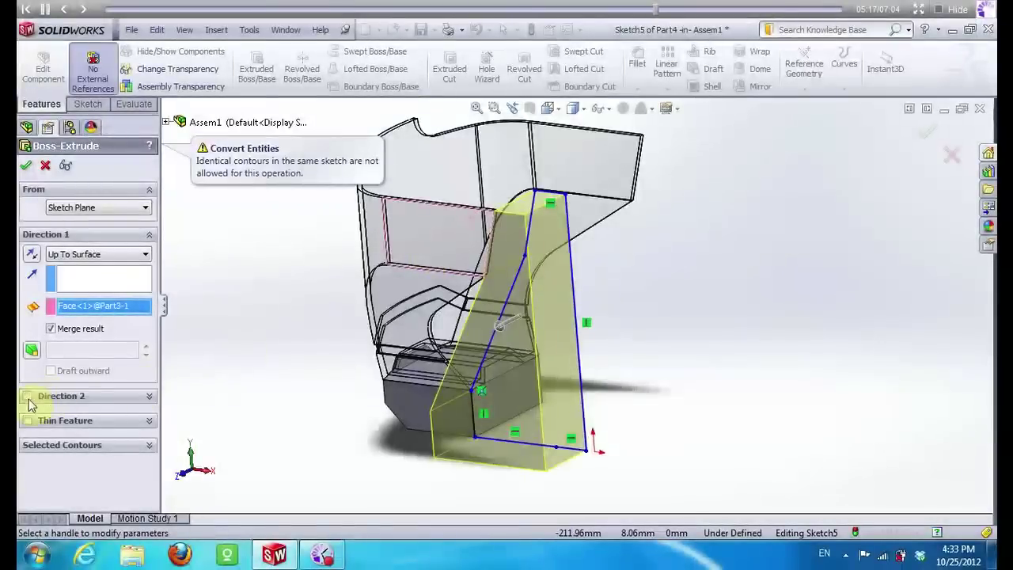
pyautogui.click(46, 396)
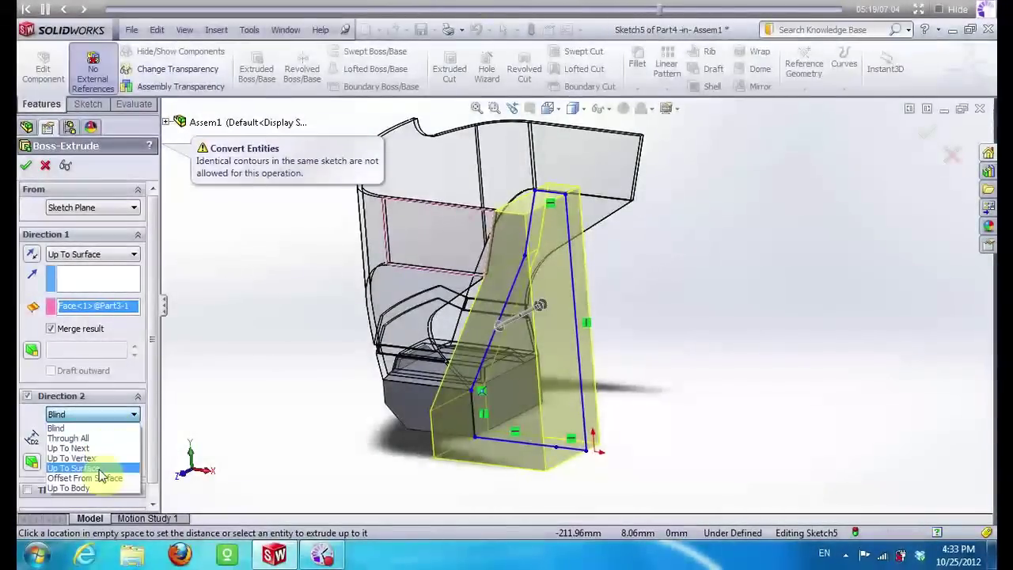
pyautogui.click(87, 468)
pyautogui.moveTo(701, 242); pyautogui.dragTo(493, 204, button='middle')
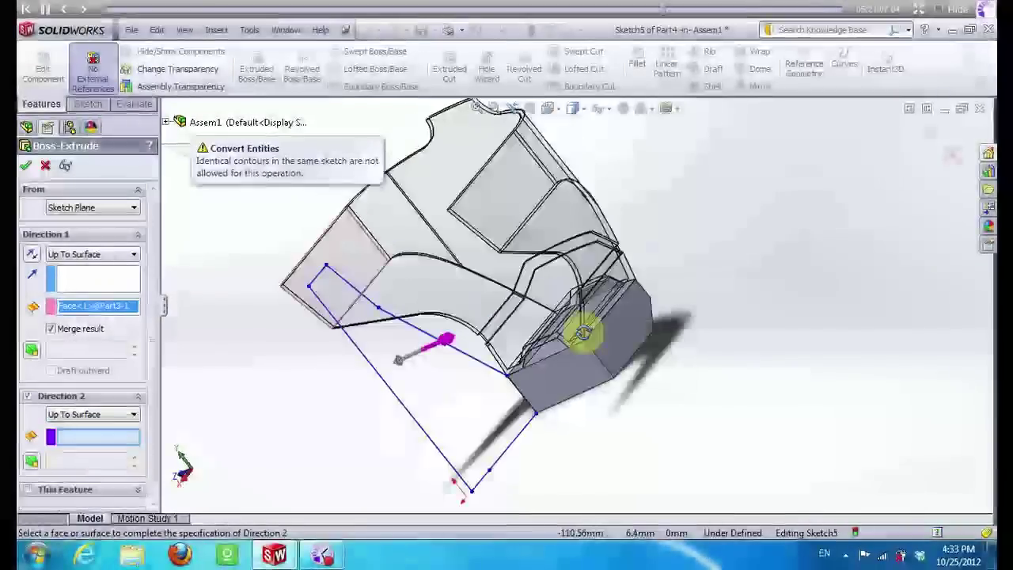
pyautogui.click(492, 204)
pyautogui.moveTo(372, 283); pyautogui.dragTo(407, 272, button='middle')
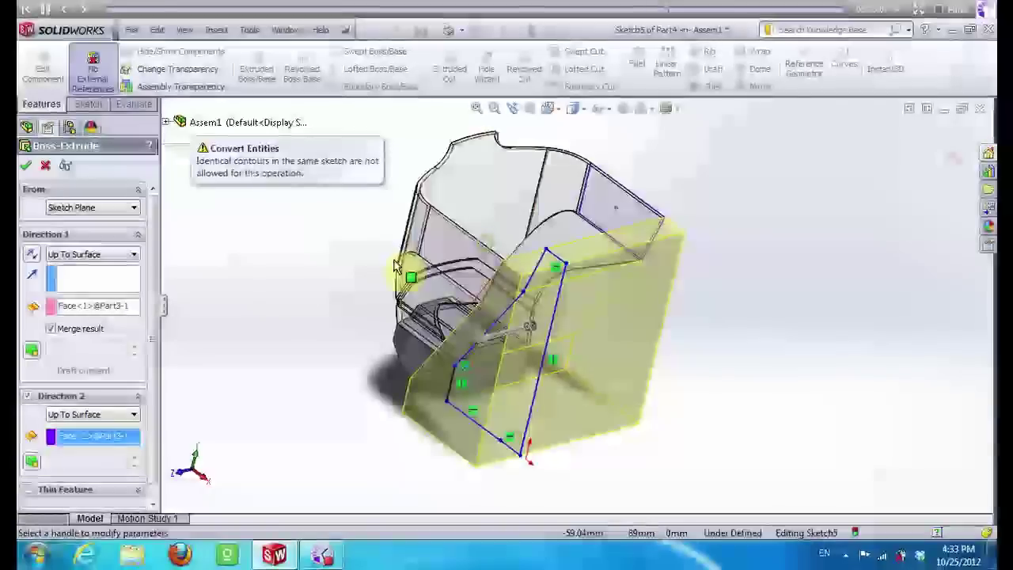
pyautogui.click(30, 166)
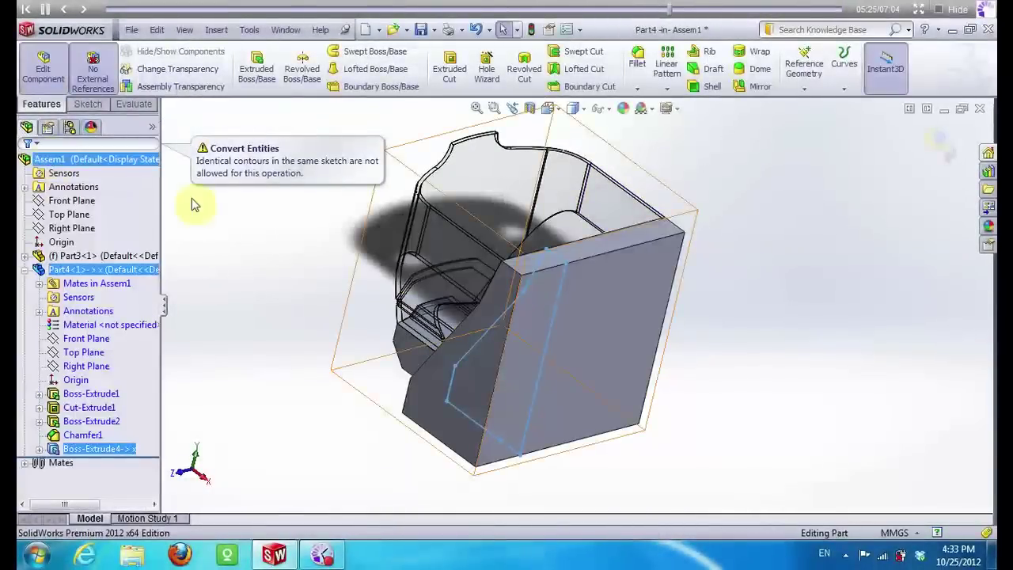
pyautogui.click(601, 305)
pyautogui.rightClick(601, 305)
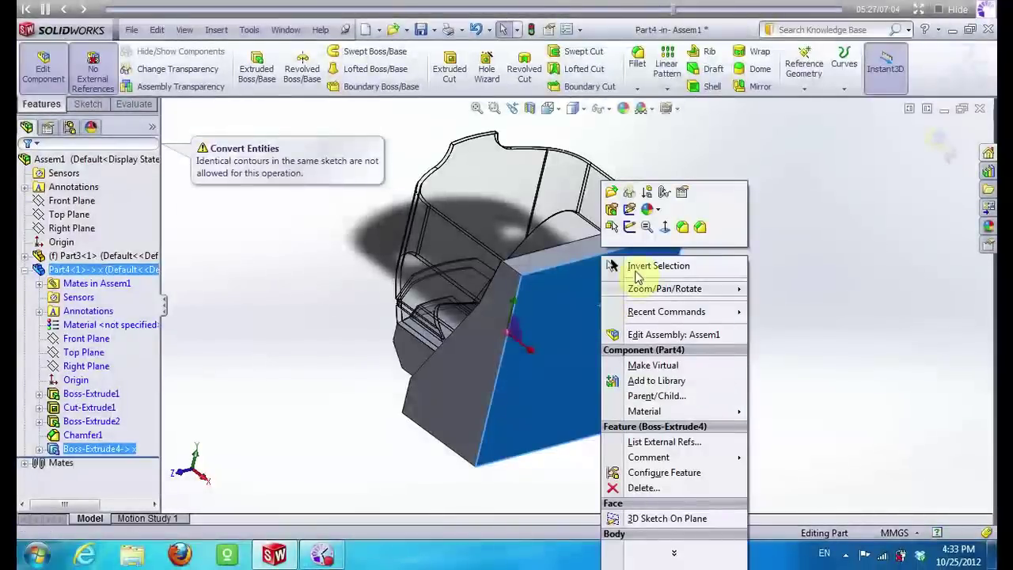
# Start Sketch7 on the block face and draw a short bottom line with a vertical rising from it
pyautogui.click(636, 236)
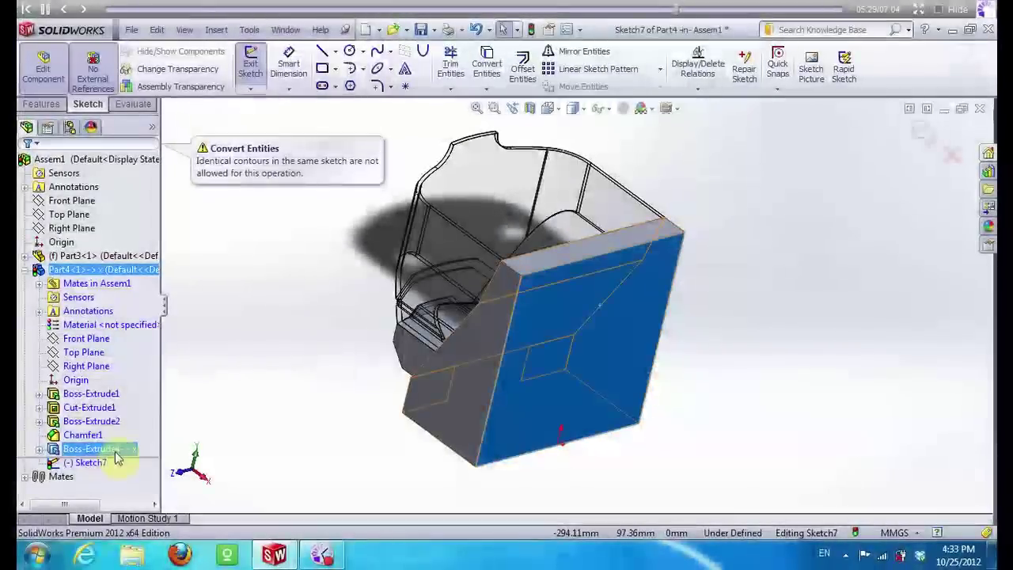
pyautogui.rightClick(117, 462)
pyautogui.click(135, 379)
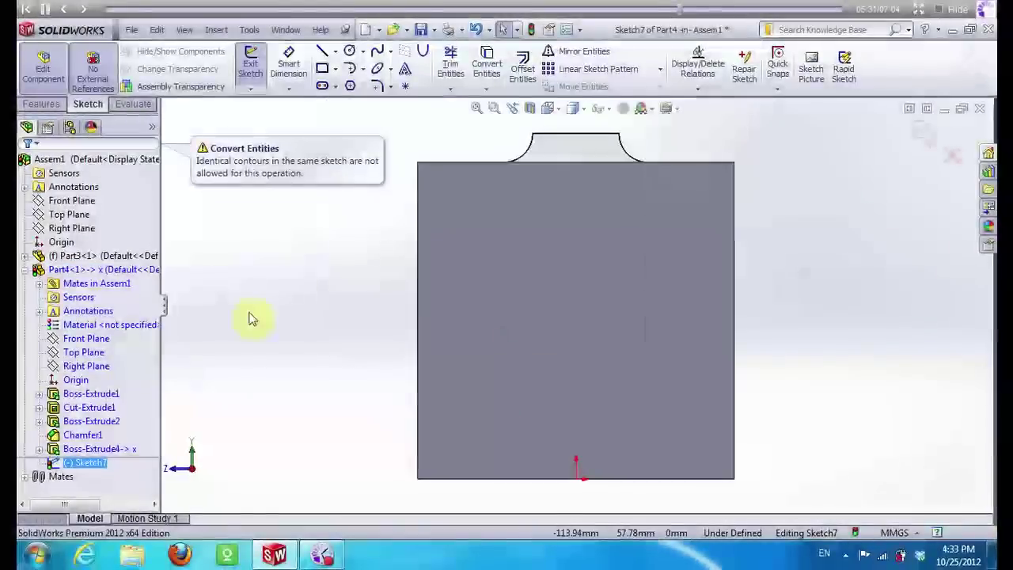
pyautogui.click(321, 50)
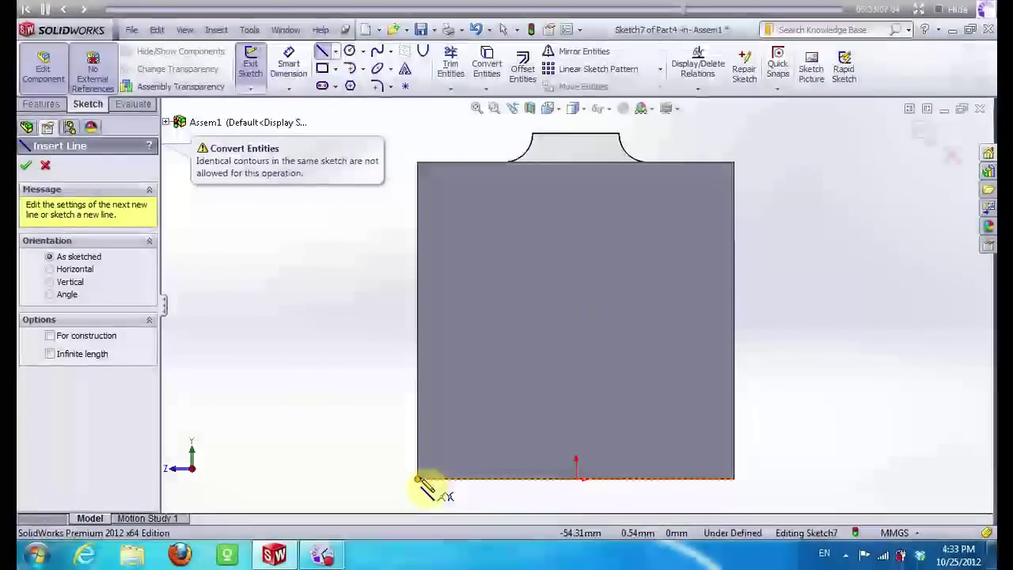
pyautogui.click(418, 479)
pyautogui.click(475, 479)
pyautogui.click(475, 411)
pyautogui.press('Escape')
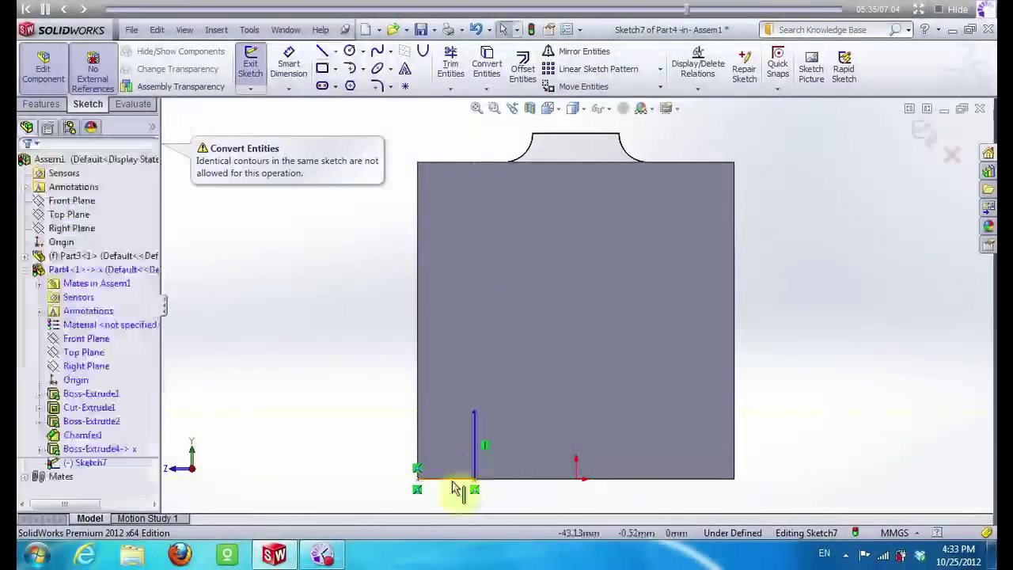
# Set the bottom line length to 3 and the vertical line to 30 mm
pyautogui.click(455, 479)
pyautogui.write('3')
pyautogui.click(520, 441)
pyautogui.click(509, 444)
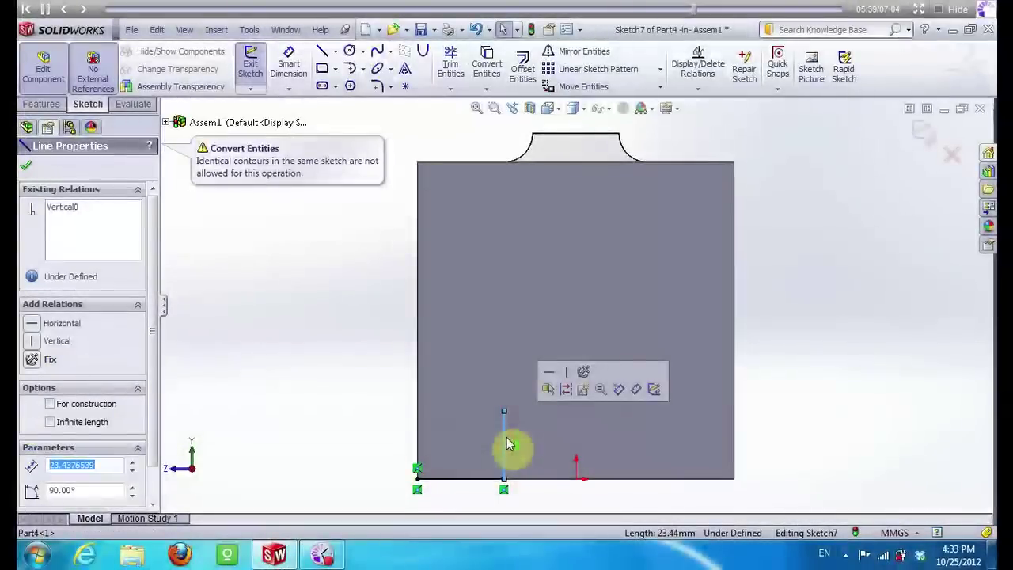
pyautogui.write('30')
pyautogui.press('Return')
pyautogui.click(363, 350)
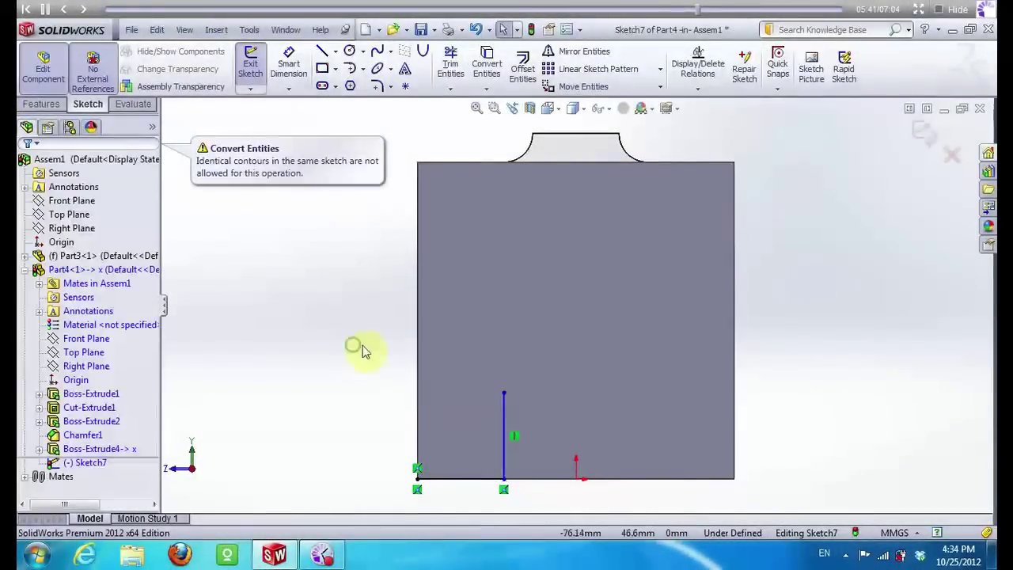
# Project the block's edge into Sketch7 with Convert Entities
pyautogui.moveTo(362, 351); pyautogui.dragTo(441, 350, button='middle')
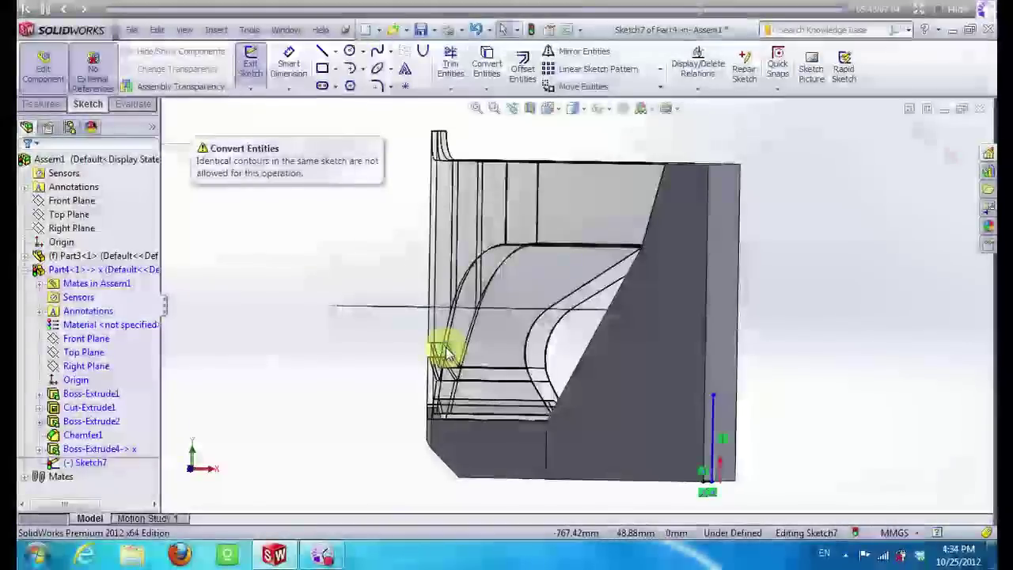
pyautogui.click(486, 73)
pyautogui.scroll(-2, 656, 256)
pyautogui.scroll(-4, 600, 290)
pyautogui.scroll(-3, 613, 311)
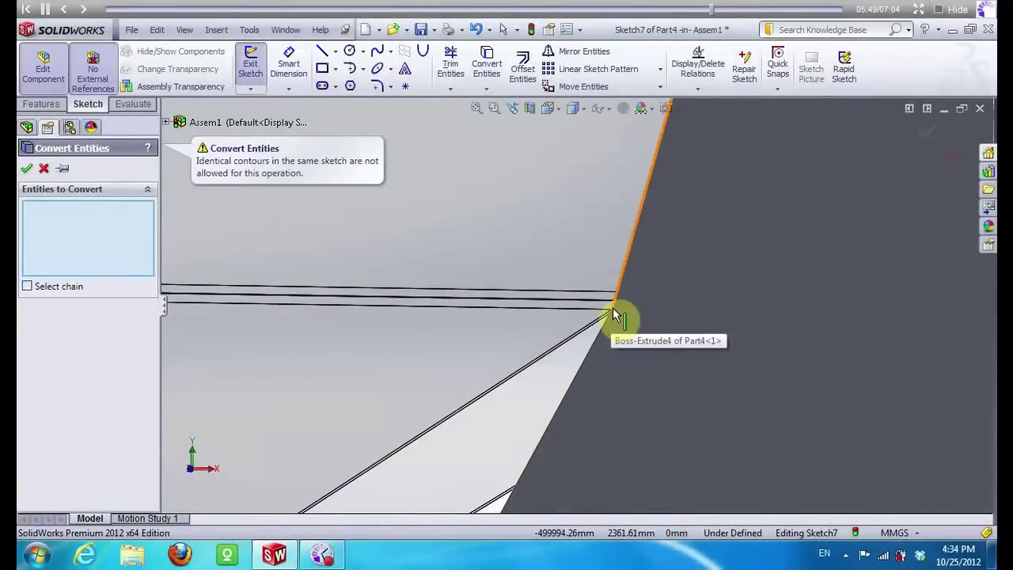
pyautogui.moveTo(614, 315); pyautogui.dragTo(583, 322, button='middle')
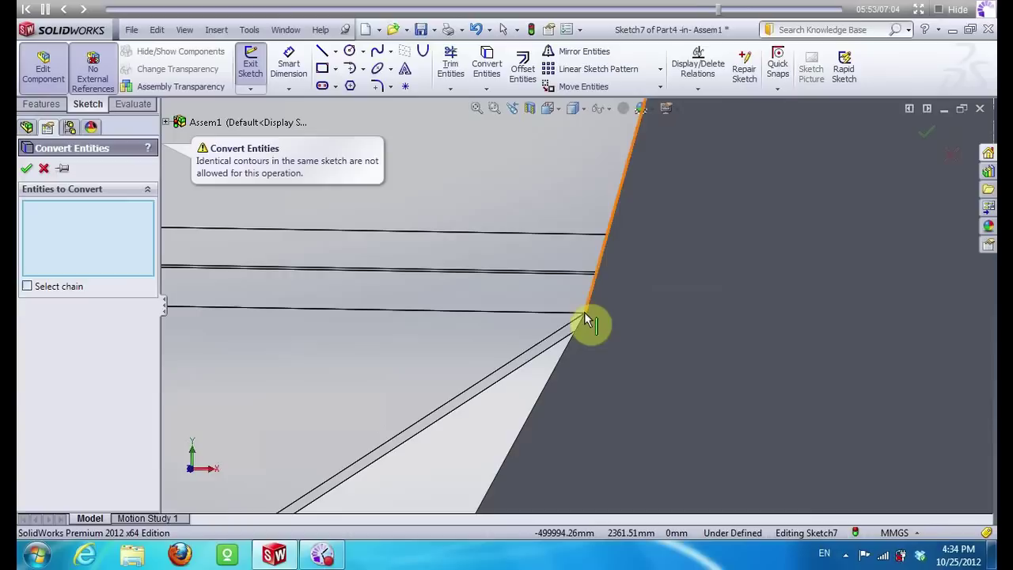
pyautogui.click(584, 319)
pyautogui.scroll(4, 524, 279)
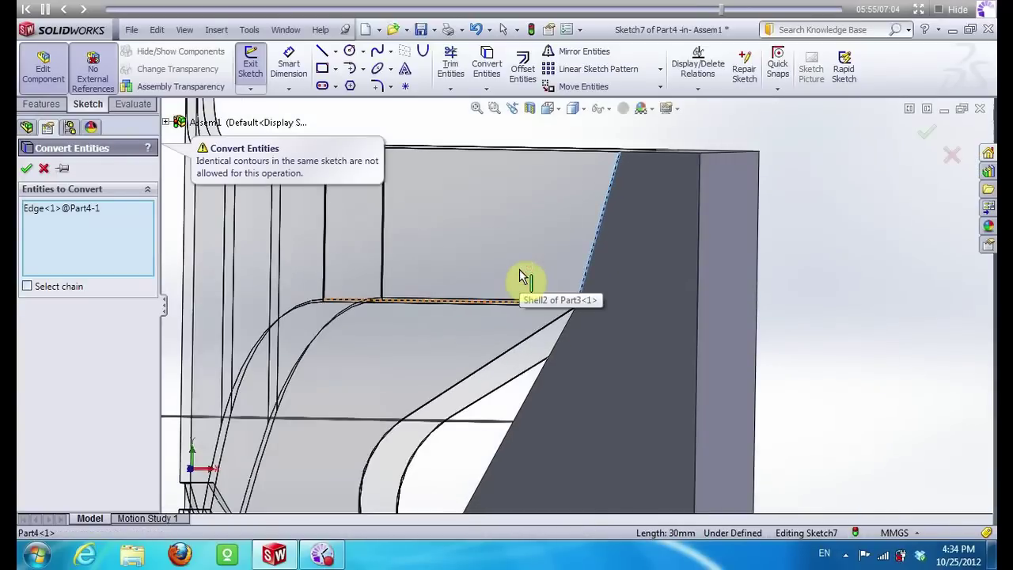
pyautogui.click(27, 168)
pyautogui.scroll(3, 452, 238)
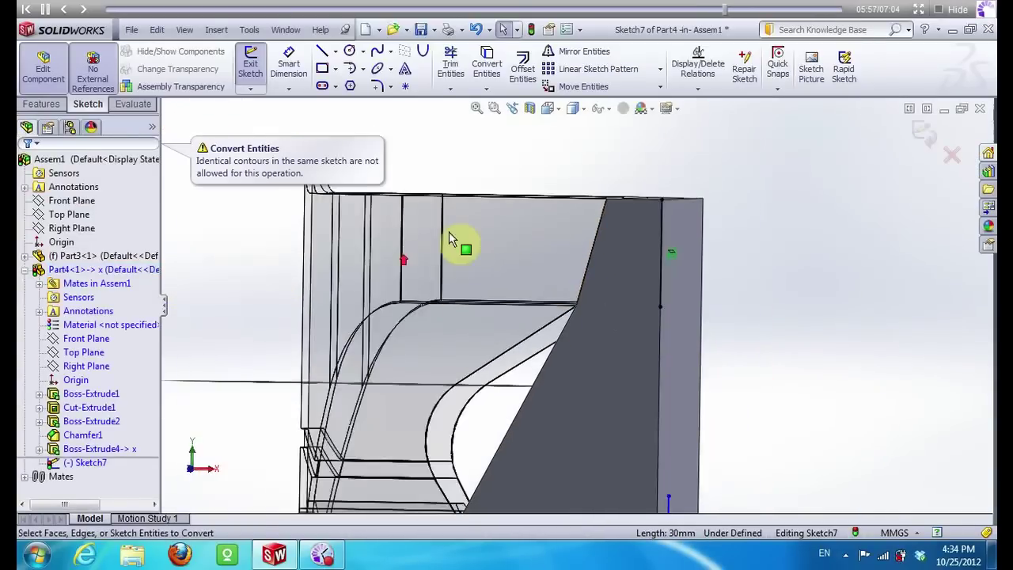
# Draw a line down the left edge and a slant to the vertical's top, deleting the leftover segment
pyautogui.rightClick(86, 462)
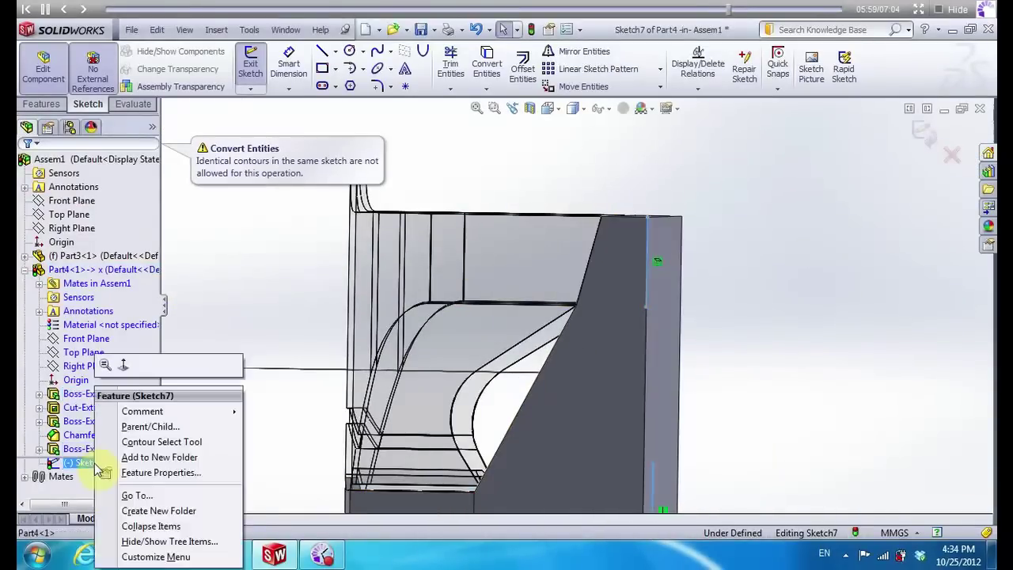
pyautogui.click(136, 377)
pyautogui.click(322, 50)
pyautogui.click(463, 313)
pyautogui.click(463, 479)
pyautogui.click(524, 416)
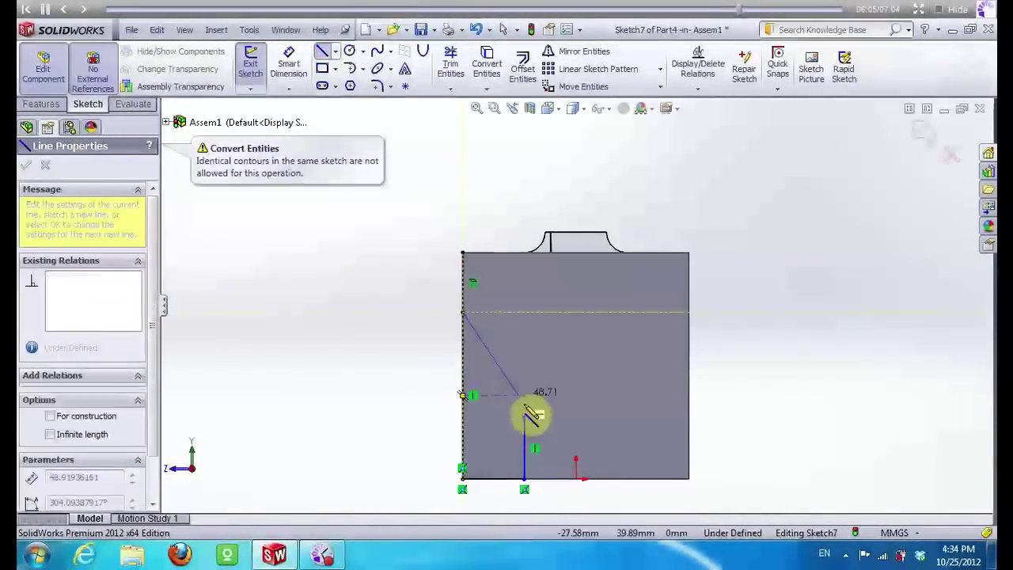
pyautogui.press('Escape')
pyautogui.moveTo(449, 225); pyautogui.dragTo(493, 344)
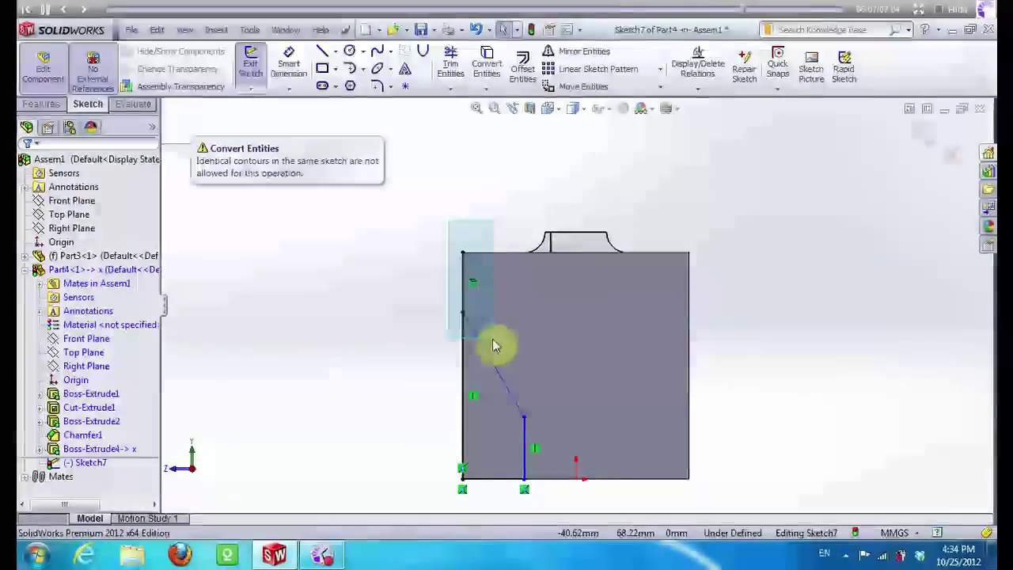
pyautogui.press('Delete')
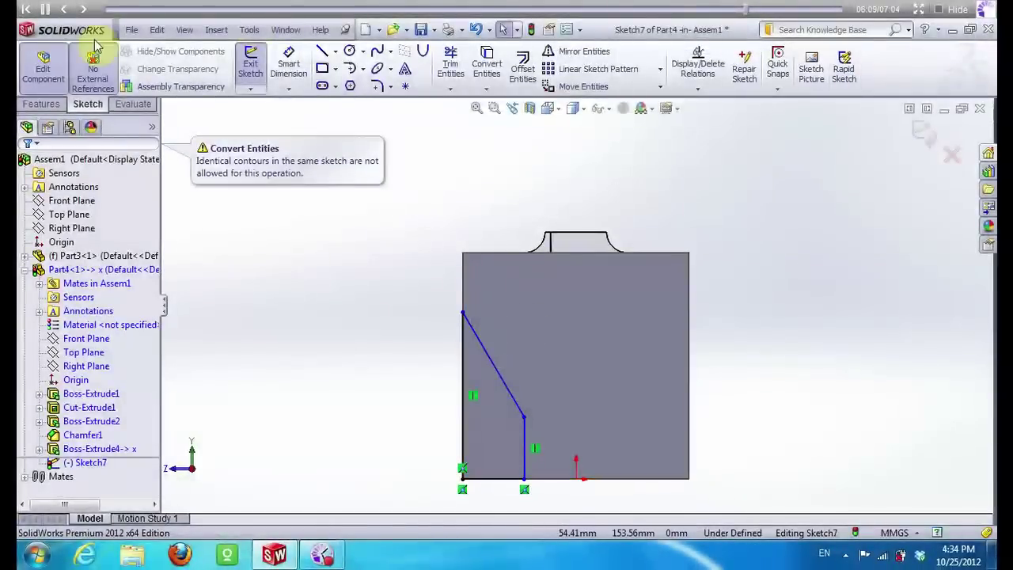
pyautogui.click(39, 103)
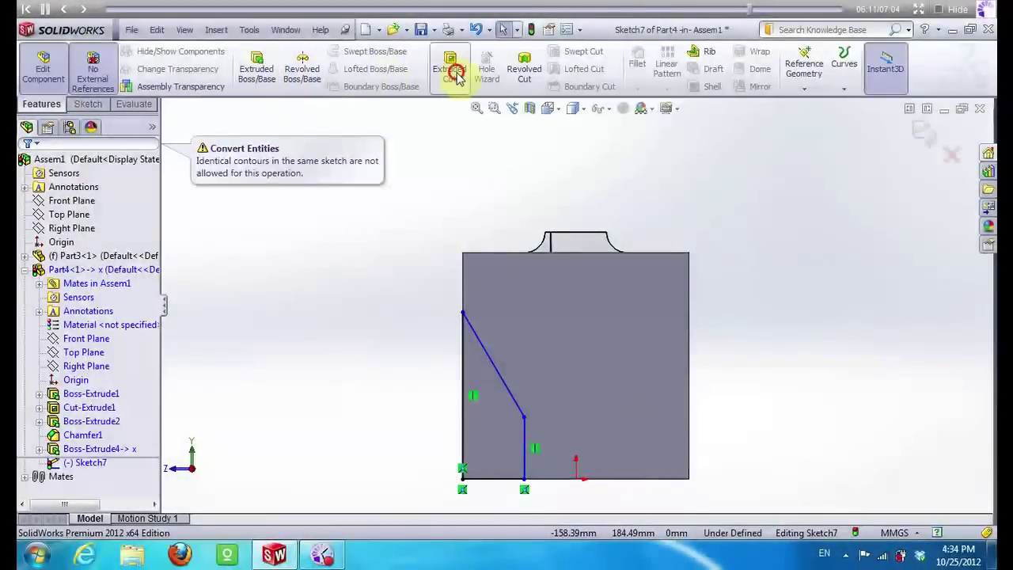
# Cut the Sketch7 profile Through All as Cut-Extrude2
pyautogui.click(450, 70)
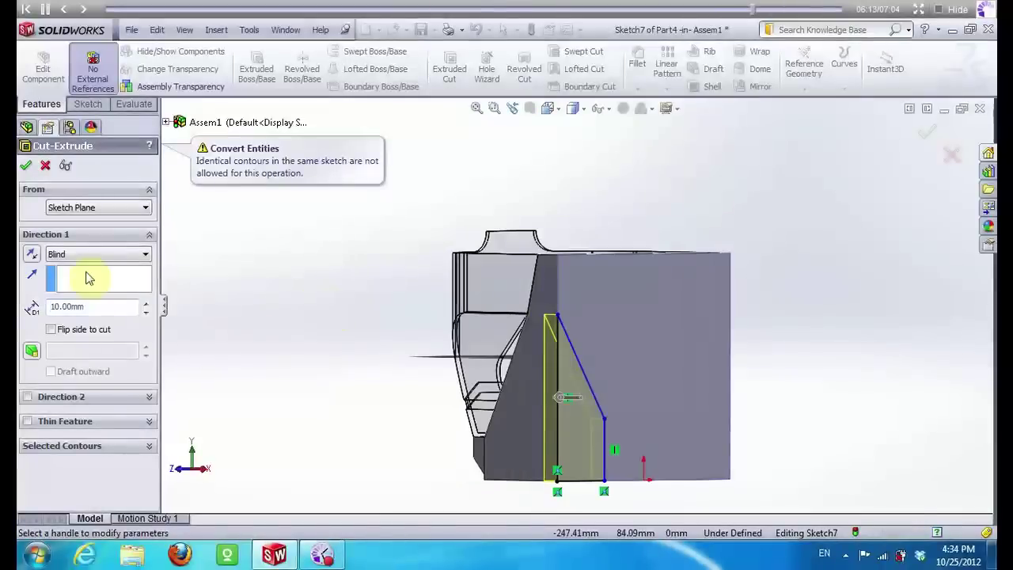
pyautogui.click(62, 254)
pyautogui.click(98, 277)
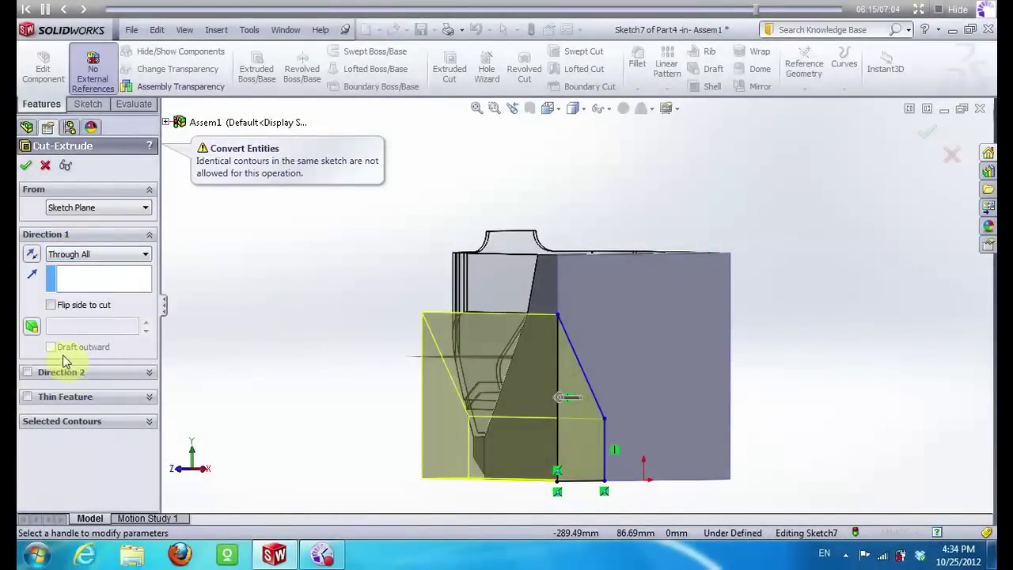
pyautogui.rightClick(236, 302)
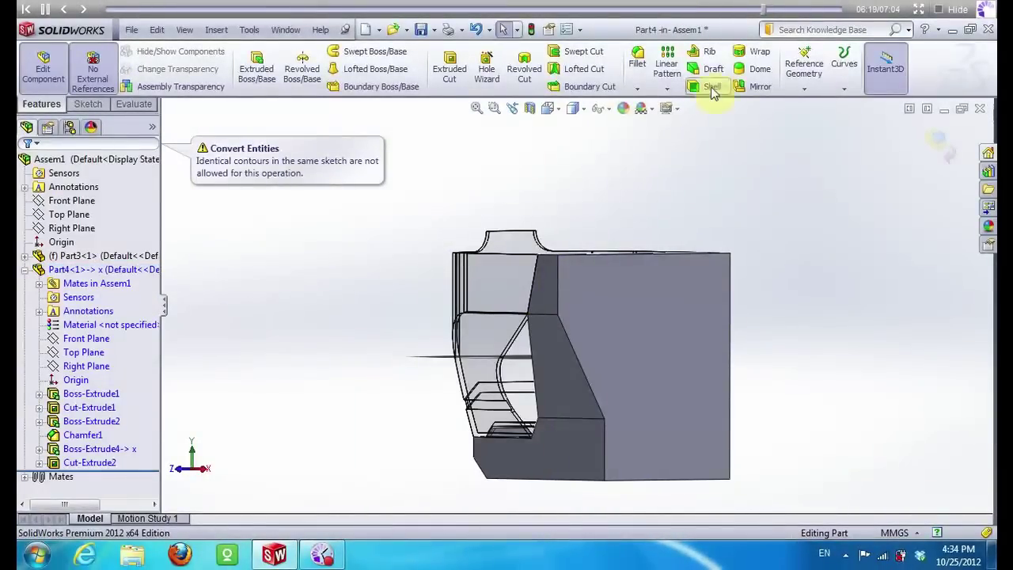
# Create Plane1 midway between the block's two opposite side faces
pyautogui.click(804, 79)
pyautogui.click(800, 87)
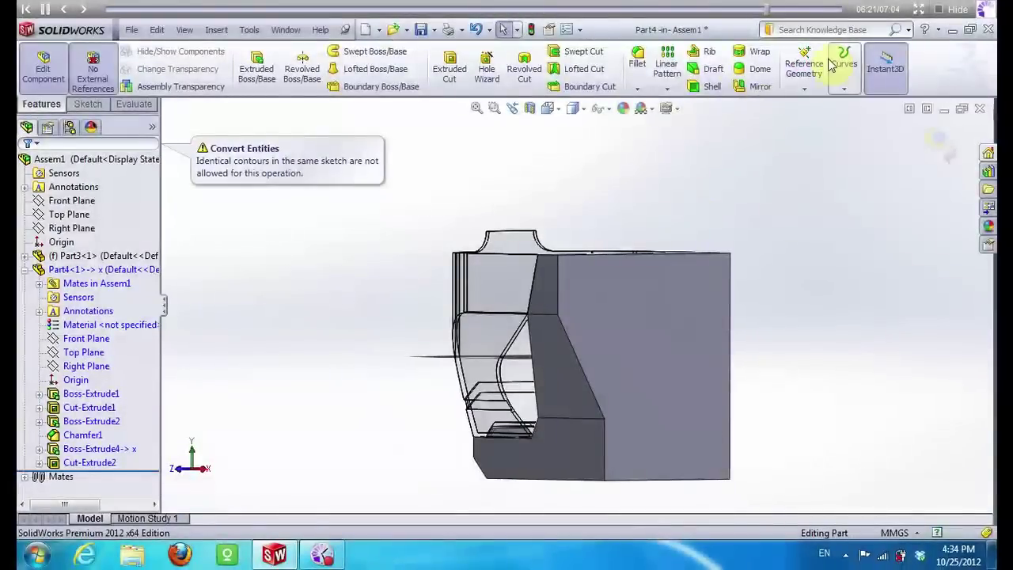
pyautogui.click(796, 93)
pyautogui.click(806, 103)
pyautogui.click(543, 284)
pyautogui.moveTo(543, 284); pyautogui.dragTo(594, 242, button='middle')
pyautogui.click(628, 355)
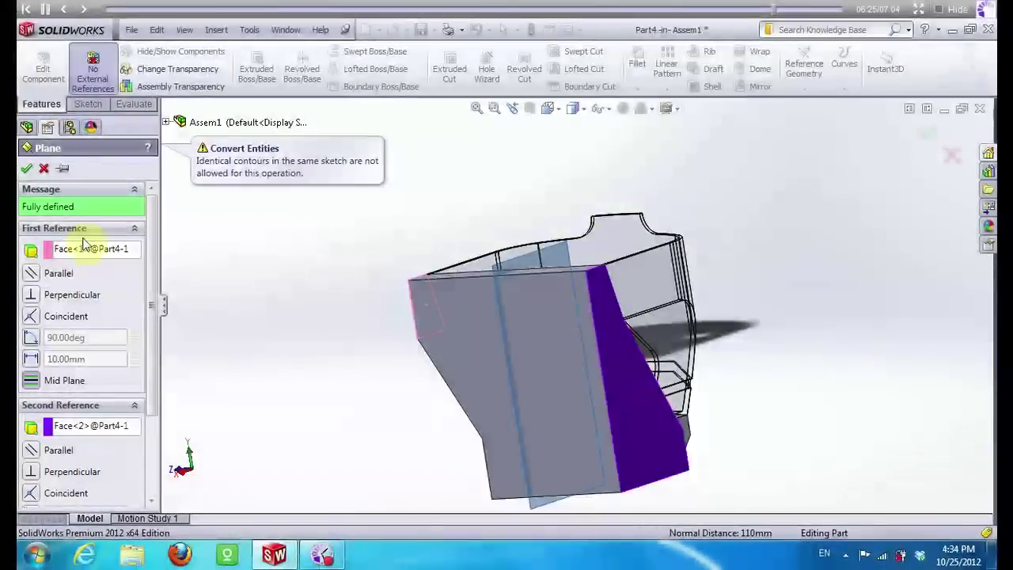
pyautogui.click(26, 168)
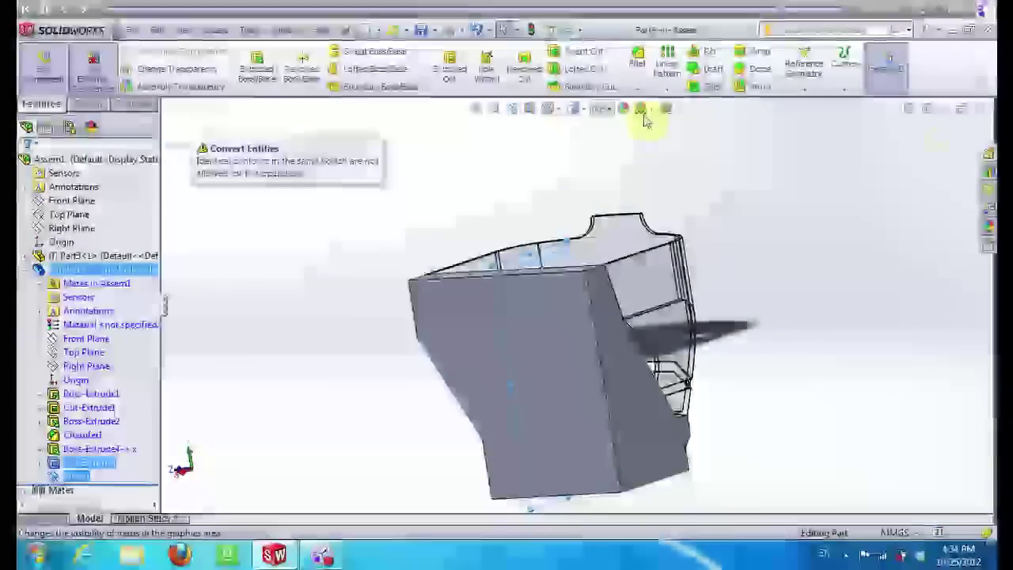
# Mirror Cut-Extrude2 across Plane1 to the block's opposite side
pyautogui.click(749, 89)
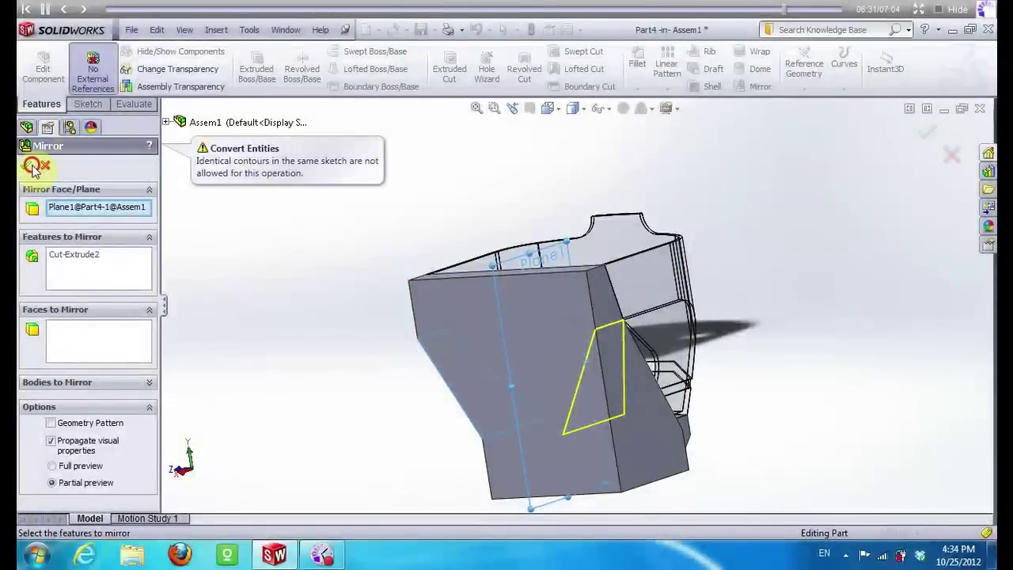
pyautogui.click(29, 167)
pyautogui.moveTo(315, 297)
pyautogui.mouseDown(button='middle')
pyautogui.moveTo(346, 319)
pyautogui.moveTo(371, 383)
pyautogui.moveTo(520, 373)
pyautogui.moveTo(505, 438)
pyautogui.mouseUp(button='middle')
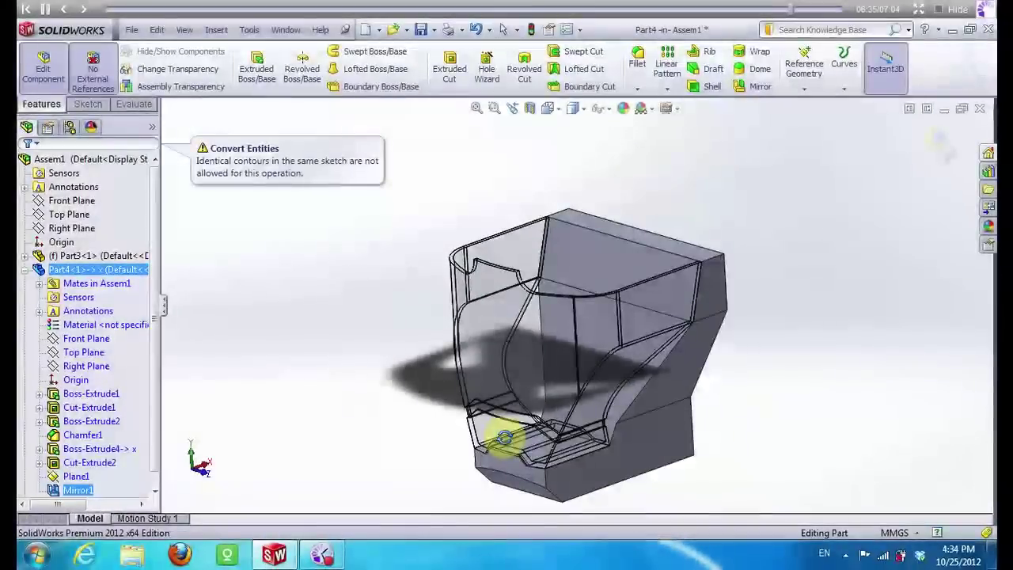
# Shell the part to 2 mm thickness, removing the top, front and three other faces
pyautogui.click(712, 86)
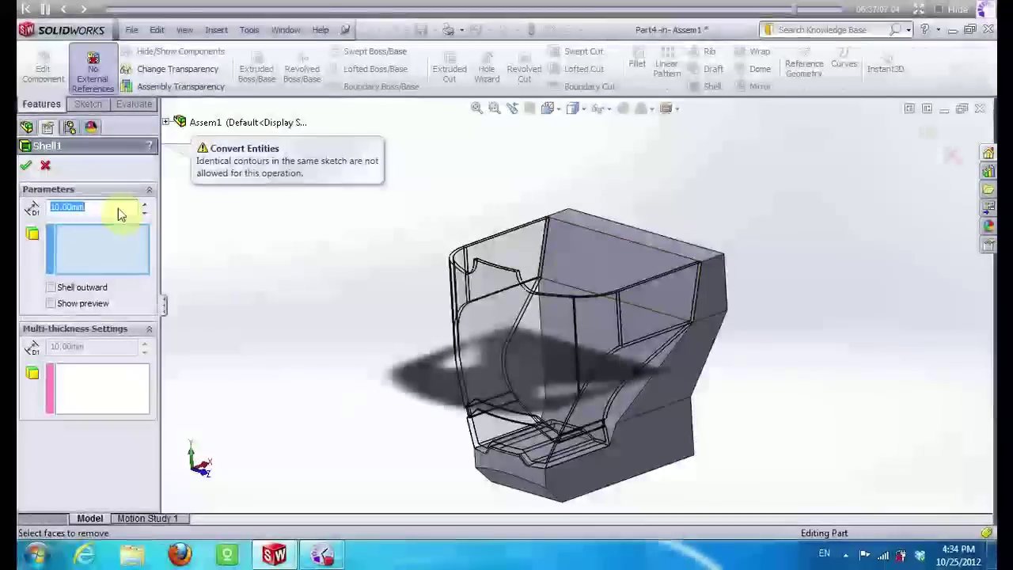
pyautogui.write('2')
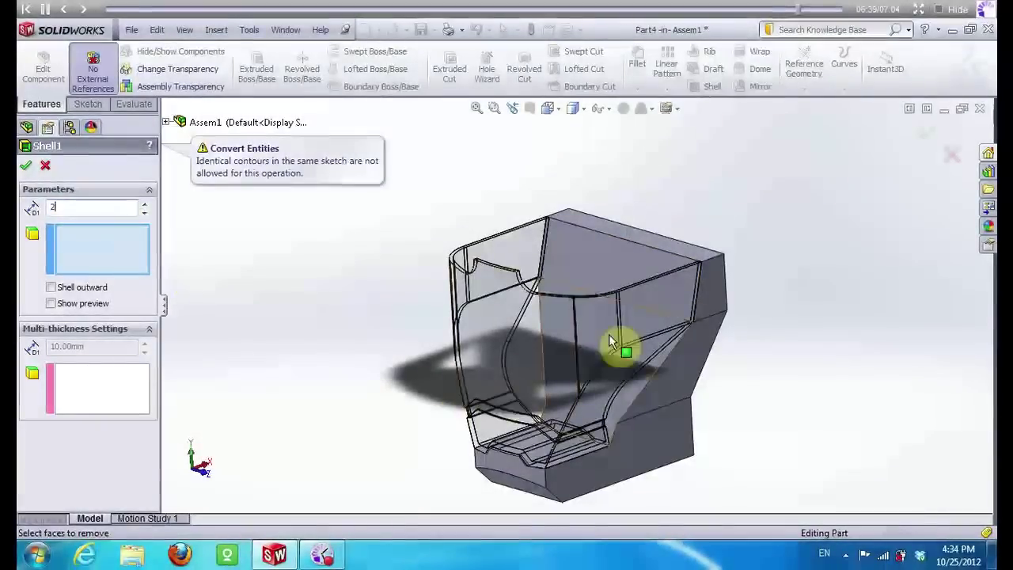
pyautogui.click(625, 265)
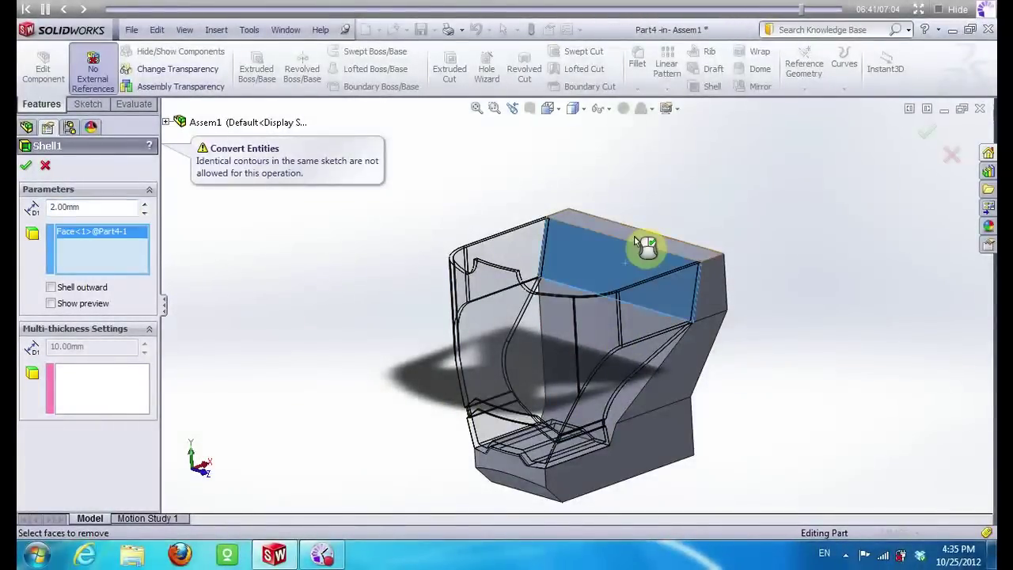
pyautogui.click(631, 303)
pyautogui.click(584, 437)
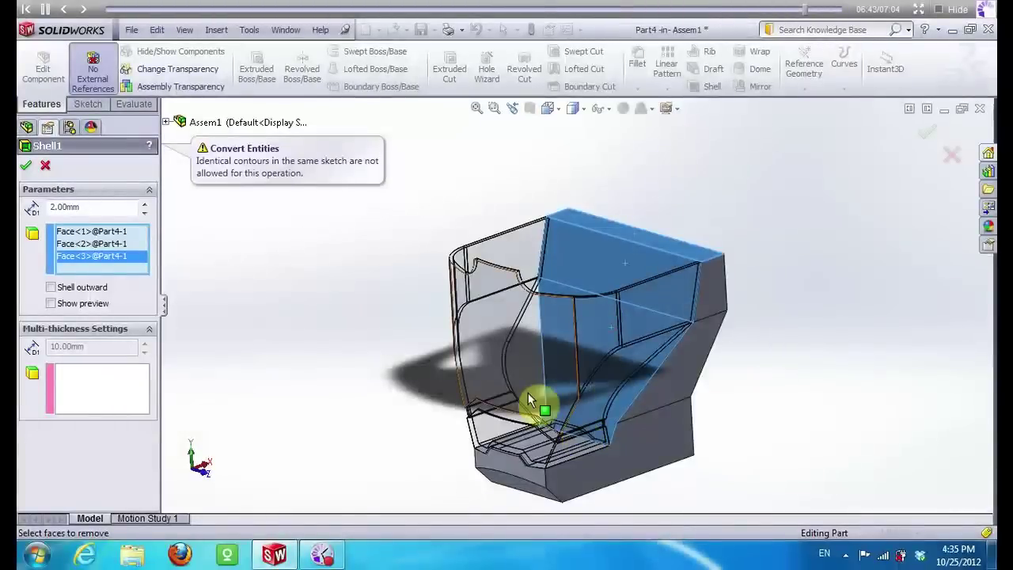
pyautogui.moveTo(538, 402); pyautogui.dragTo(461, 433, button='middle')
pyautogui.click(577, 446)
pyautogui.moveTo(419, 479)
pyautogui.mouseDown(button='middle')
pyautogui.moveTo(409, 425)
pyautogui.moveTo(377, 398)
pyautogui.mouseUp(button='middle')
pyautogui.click(608, 294)
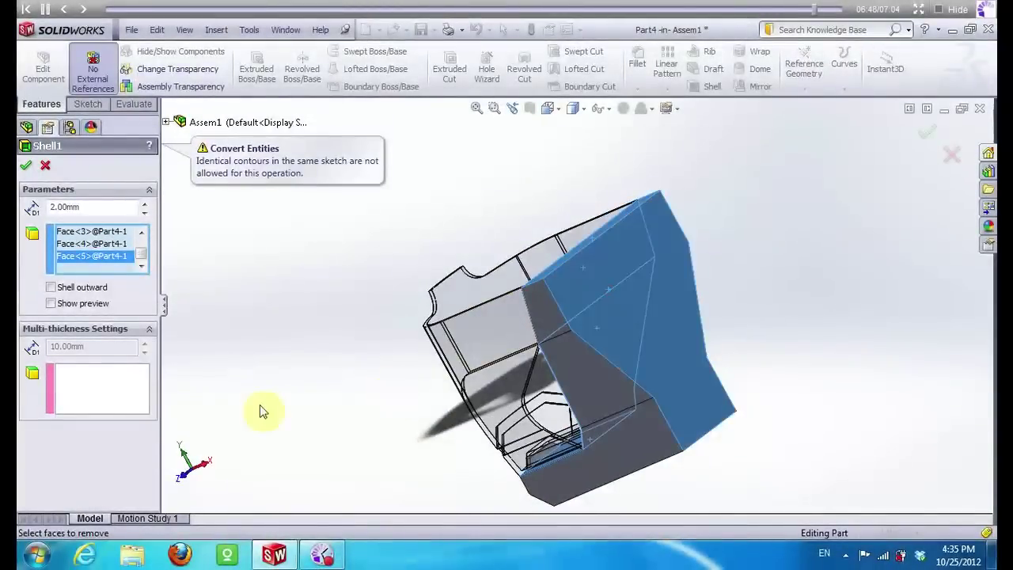
pyautogui.click(30, 166)
# Return to the assembly and save Assem1 with its modified part using Save All
pyautogui.moveTo(611, 267)
pyautogui.mouseDown(button='middle')
pyautogui.moveTo(604, 233)
pyautogui.moveTo(619, 394)
pyautogui.moveTo(611, 410)
pyautogui.moveTo(536, 364)
pyautogui.moveTo(585, 357)
pyautogui.moveTo(694, 217)
pyautogui.mouseUp(button='middle')
pyautogui.click(939, 142)
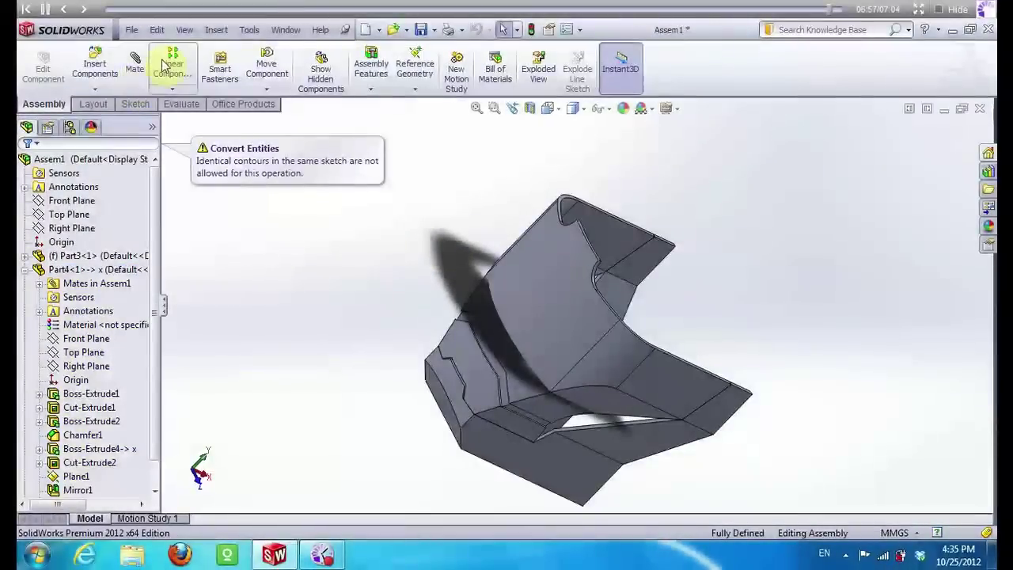
pyautogui.click(141, 33)
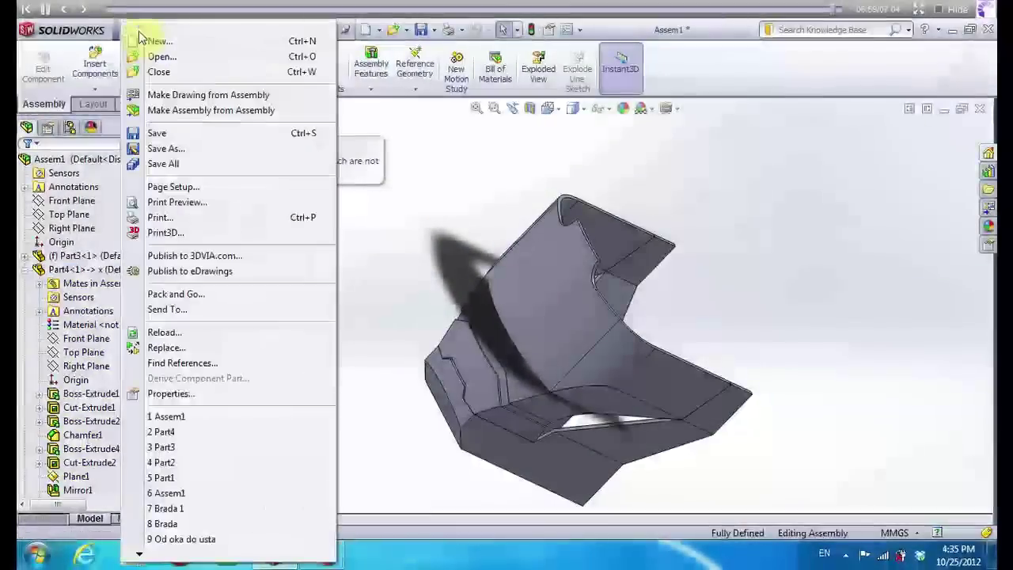
pyautogui.click(155, 133)
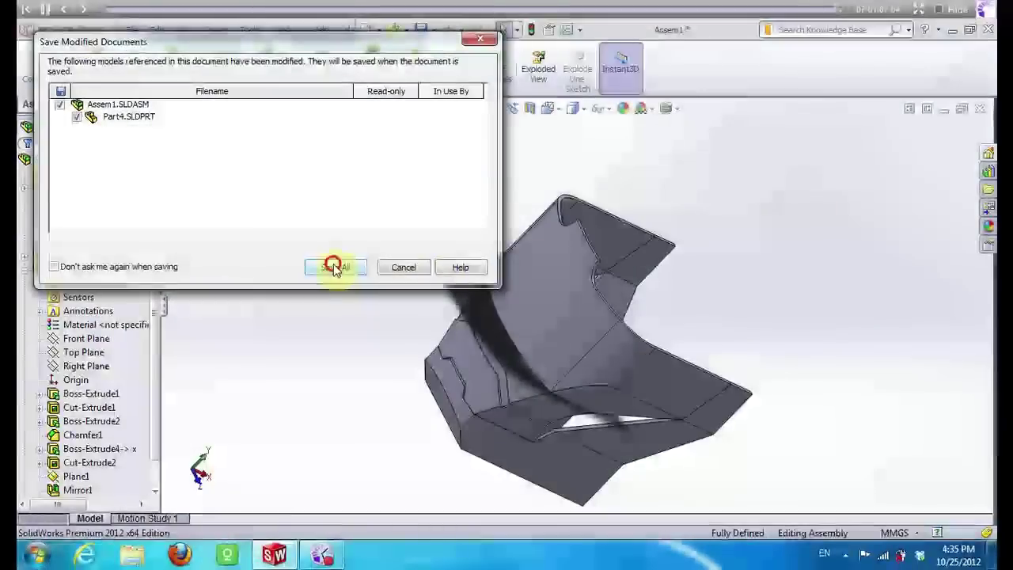
pyautogui.click(333, 265)
pyautogui.moveTo(441, 214)
pyautogui.mouseDown(button='middle')
pyautogui.moveTo(419, 253)
pyautogui.moveTo(367, 184)
pyautogui.mouseUp(button='middle')
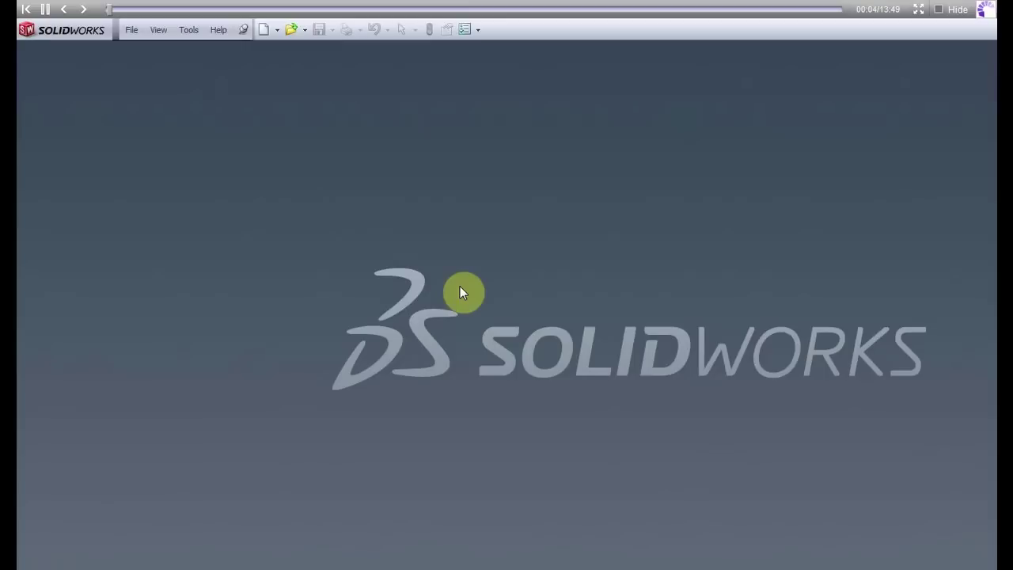
# Create a new part and start a sketch on the Top Plane
pyautogui.click(268, 28)
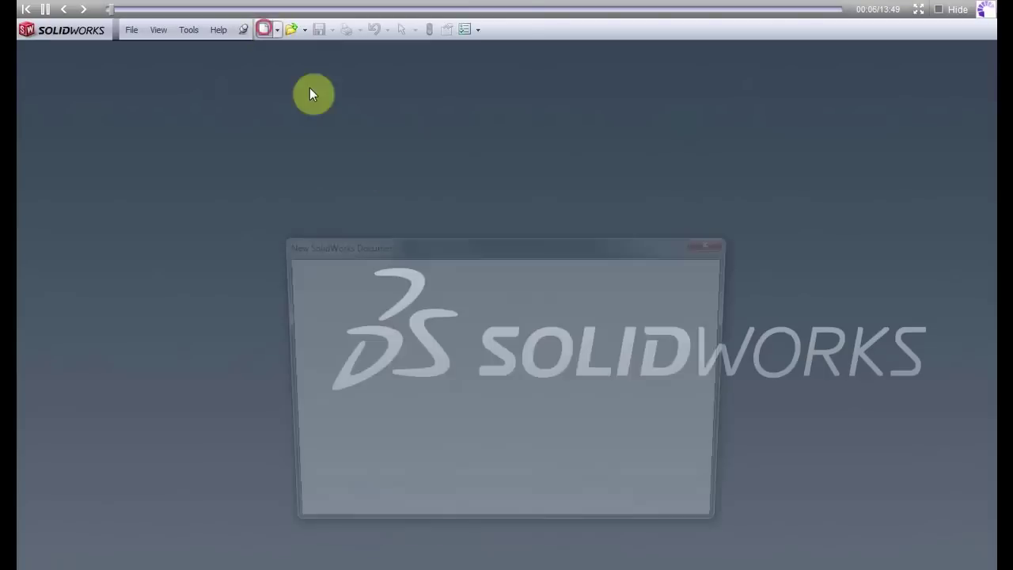
pyautogui.click(555, 516)
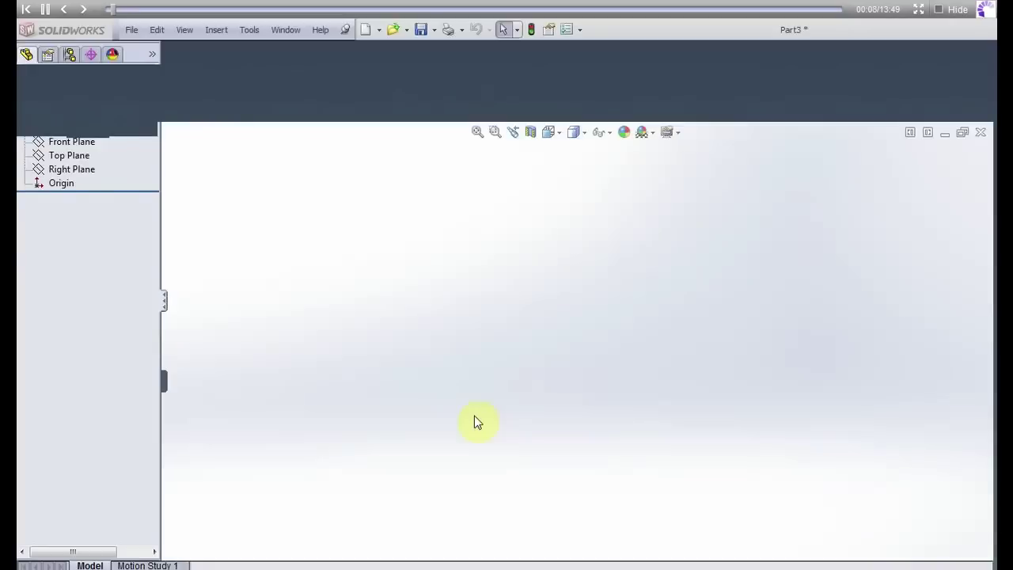
pyautogui.click(48, 83)
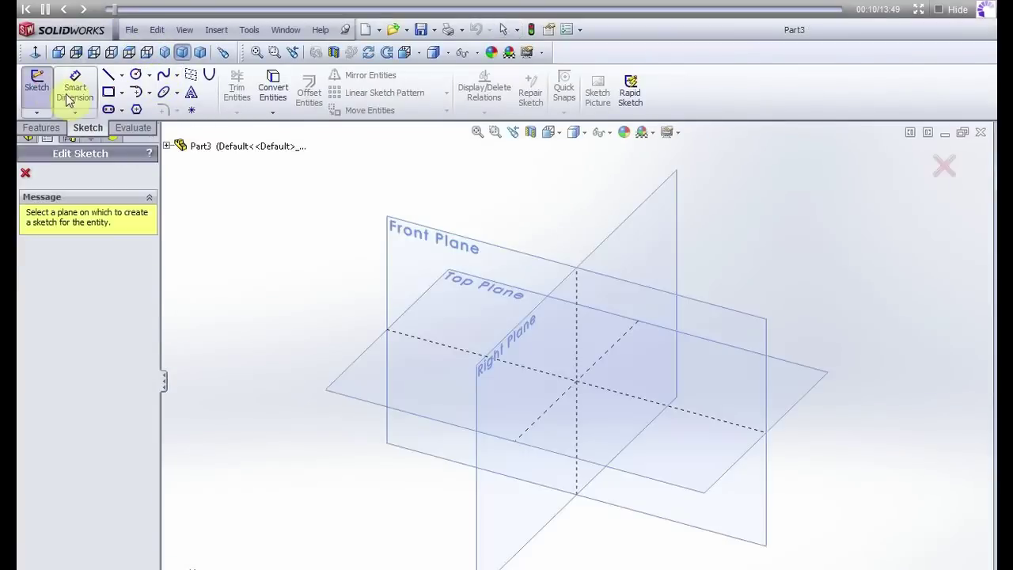
pyautogui.click(519, 379)
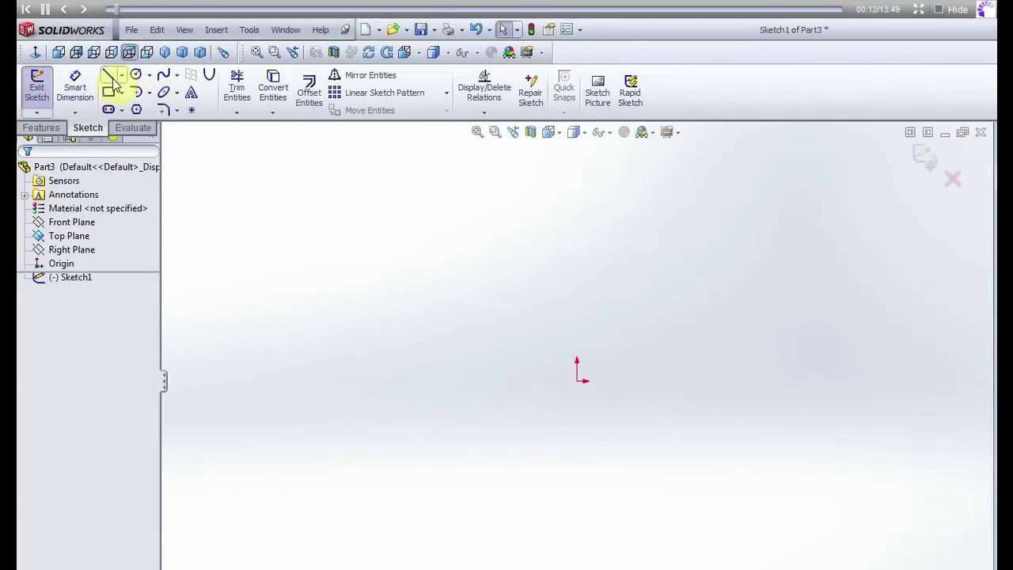
# Draw a bottom horizontal line from the origin, a vertical line up, and a top horizontal line
pyautogui.click(577, 381)
pyautogui.click(510, 381)
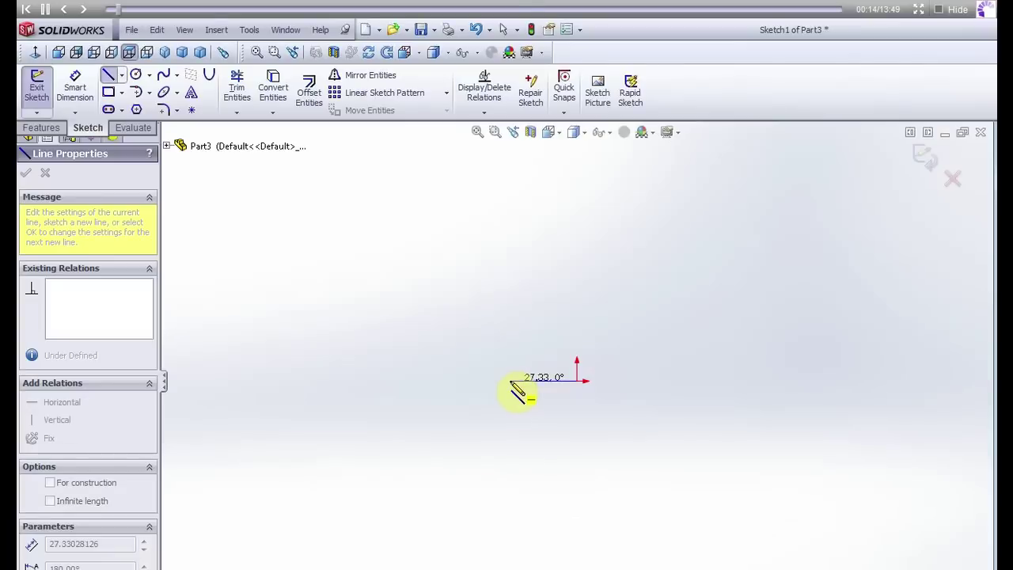
pyautogui.click(509, 222)
pyautogui.click(377, 218)
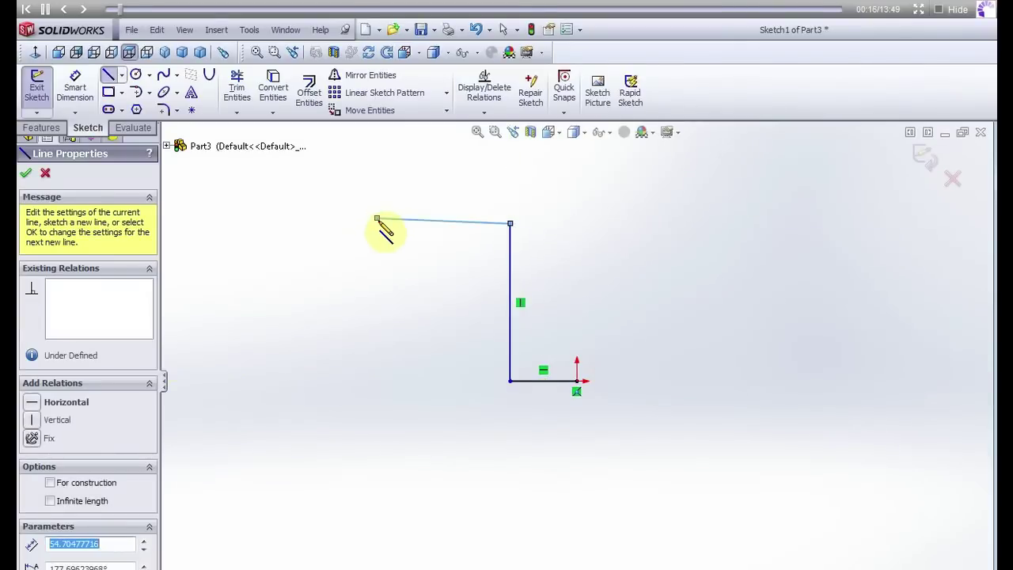
pyautogui.press('Escape')
pyautogui.click(458, 223)
pyautogui.press('Delete')
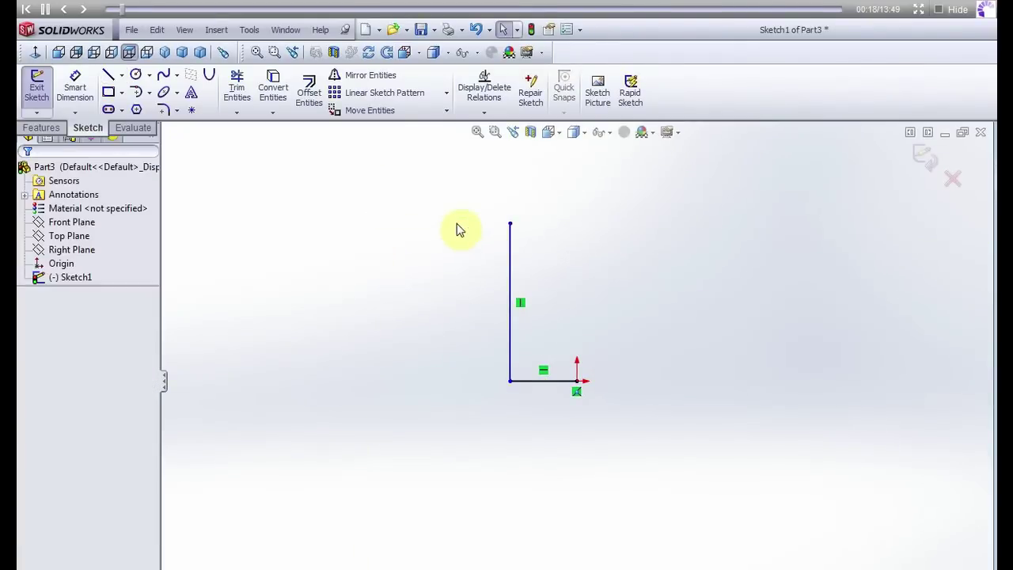
pyautogui.press('l')
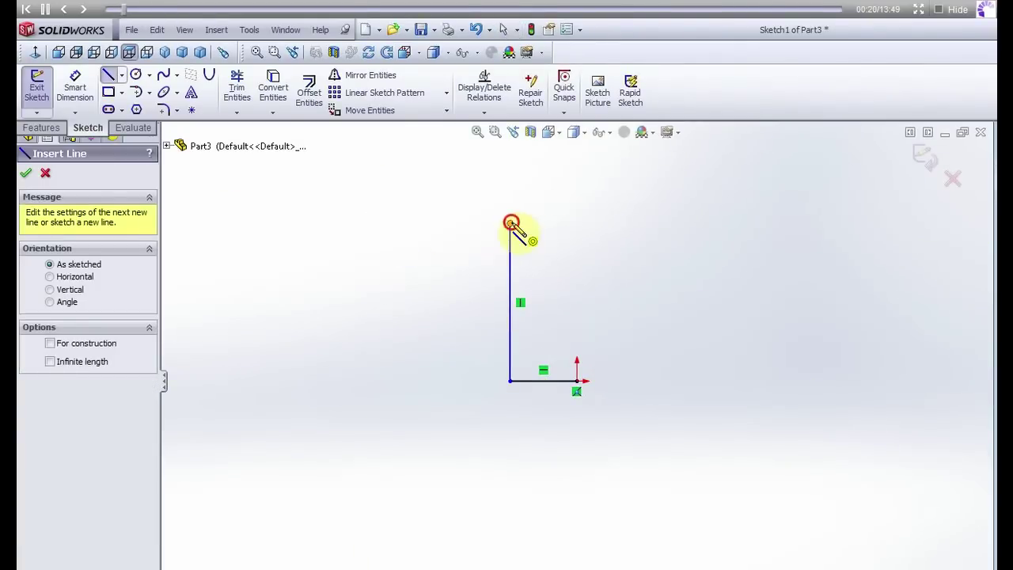
pyautogui.click(510, 223)
pyautogui.click(419, 223)
pyautogui.press('Escape')
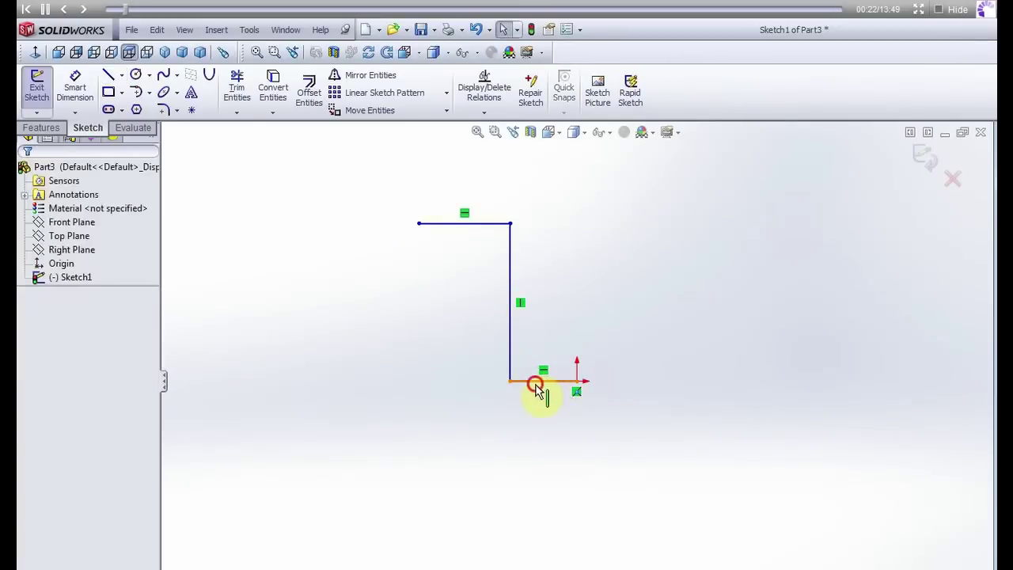
# Set the bottom line to 20, the vertical line to 55 and the top line to 55
pyautogui.click(536, 383)
pyautogui.write('20')
pyautogui.press('Return')
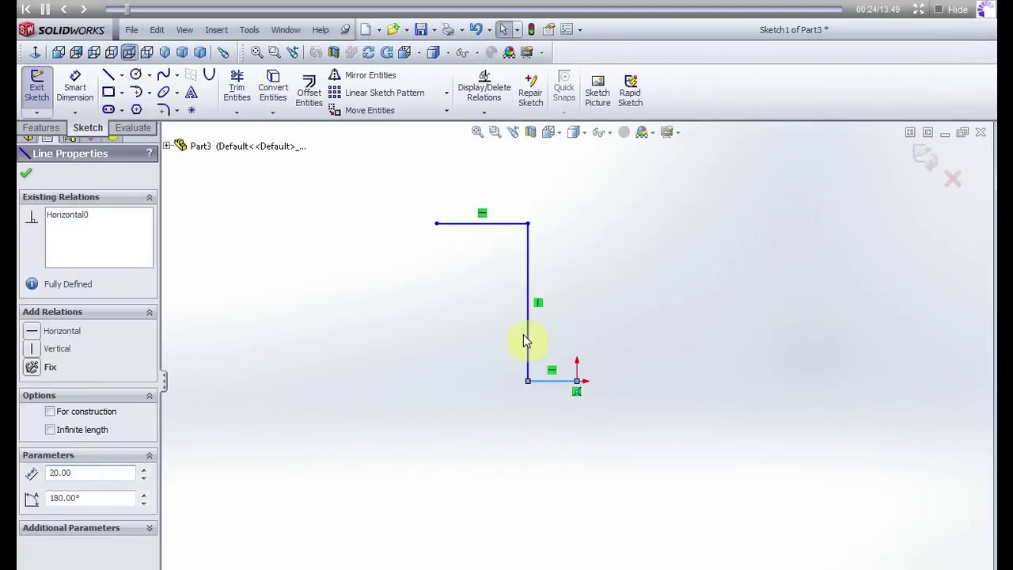
pyautogui.click(528, 340)
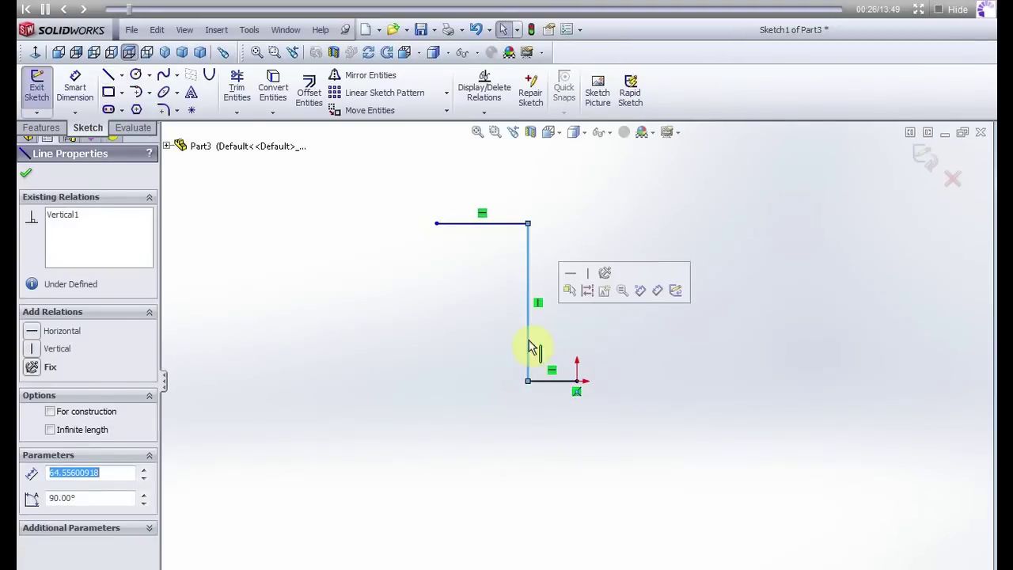
pyautogui.write('55')
pyautogui.press('Return')
pyautogui.click(471, 248)
pyautogui.write('55')
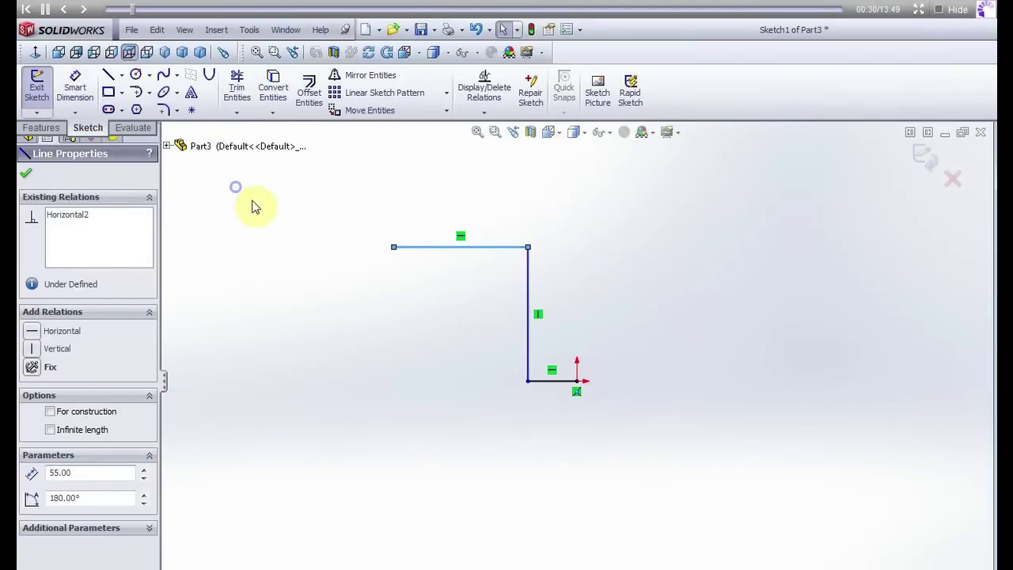
# Draw a circle centred on the origin passing through the top line's end point
pyautogui.moveTo(253, 208); pyautogui.dragTo(325, 190, button='right')
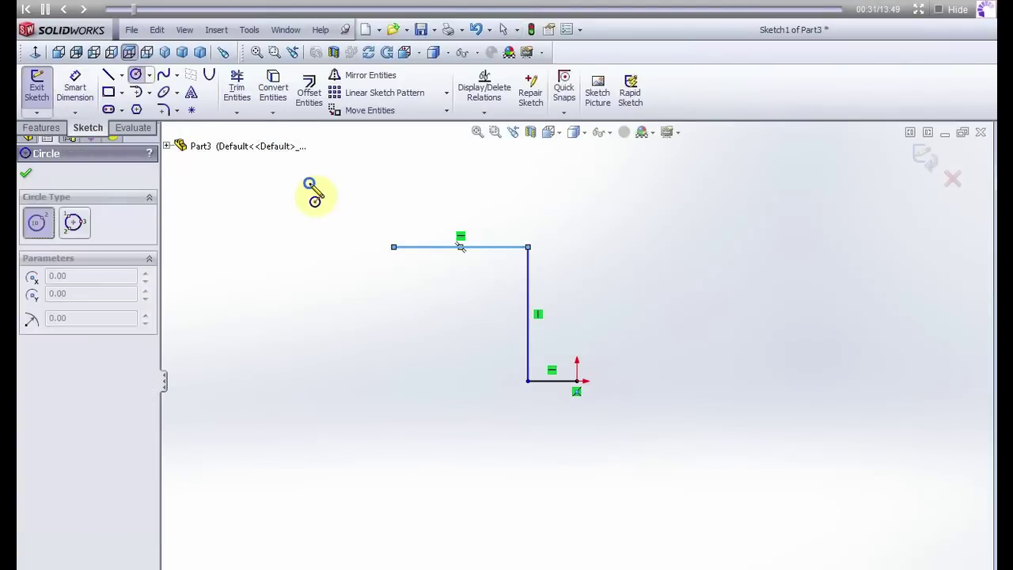
pyautogui.click(576, 381)
pyautogui.click(395, 248)
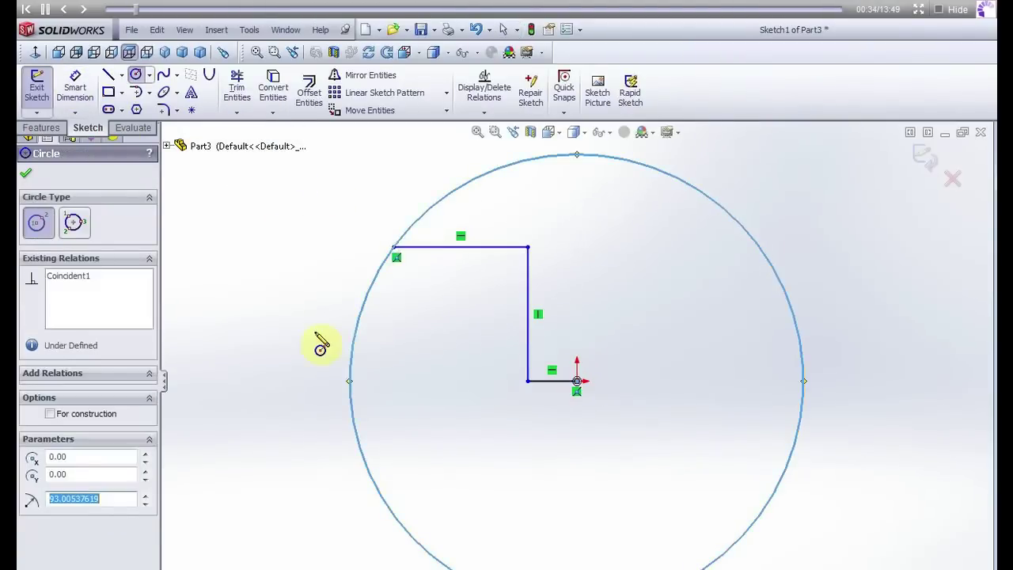
pyautogui.press('Escape')
# Mirror the top horizontal and vertical lines with Mirror Entities
pyautogui.click(486, 247)
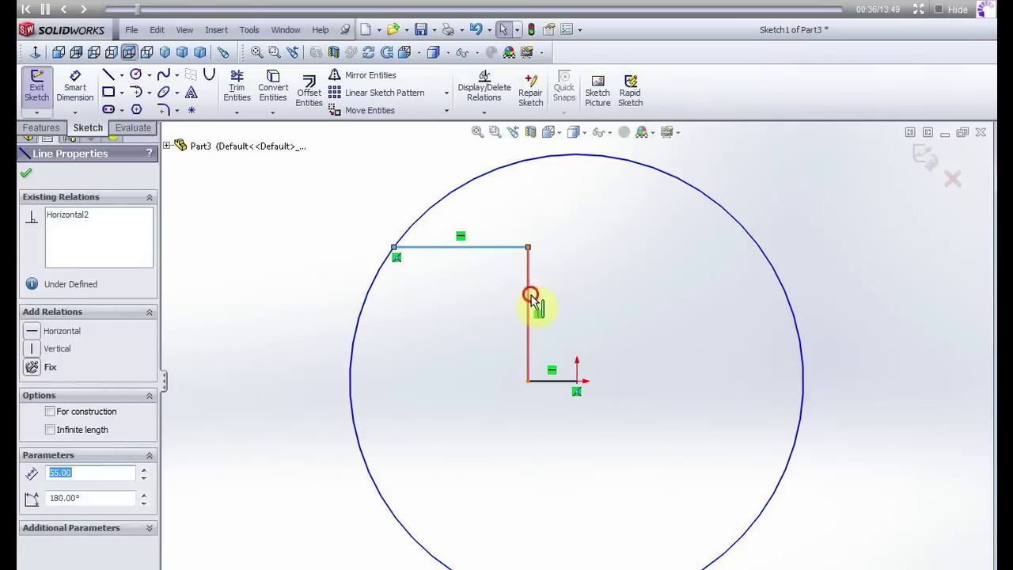
pyautogui.keyDown('ctrl'); pyautogui.click(530, 296); pyautogui.keyUp('ctrl')
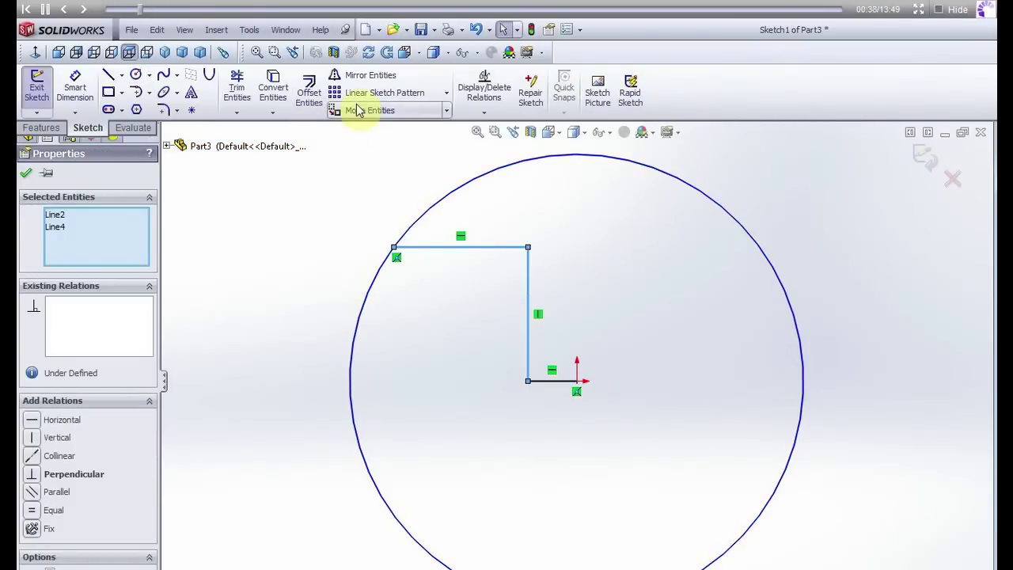
pyautogui.click(366, 76)
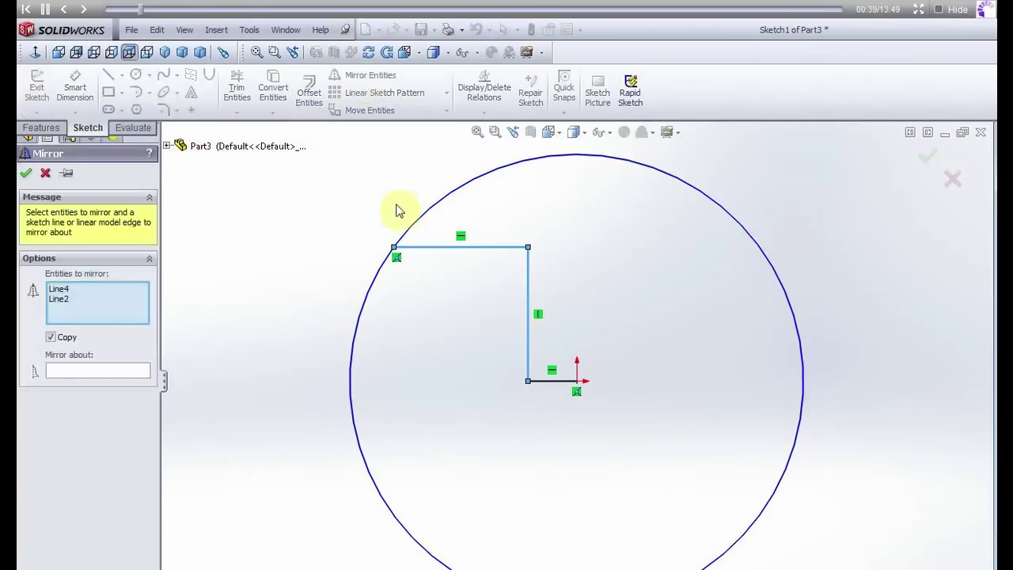
pyautogui.click(133, 375)
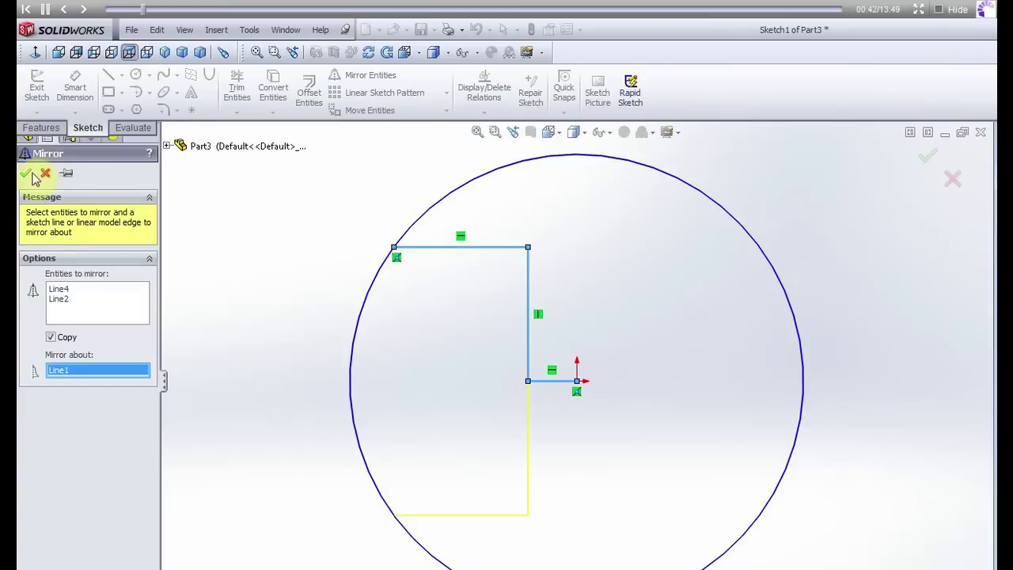
# Trim away the circle's right side to leave a closed profile with a left arc
pyautogui.click(234, 77)
pyautogui.moveTo(386, 157); pyautogui.dragTo(499, 209)
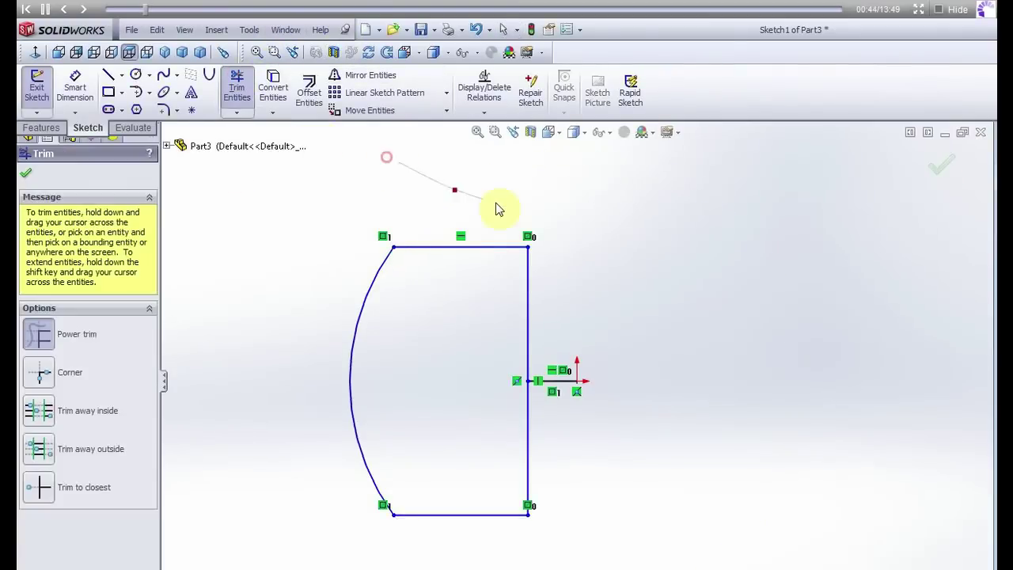
pyautogui.click(941, 164)
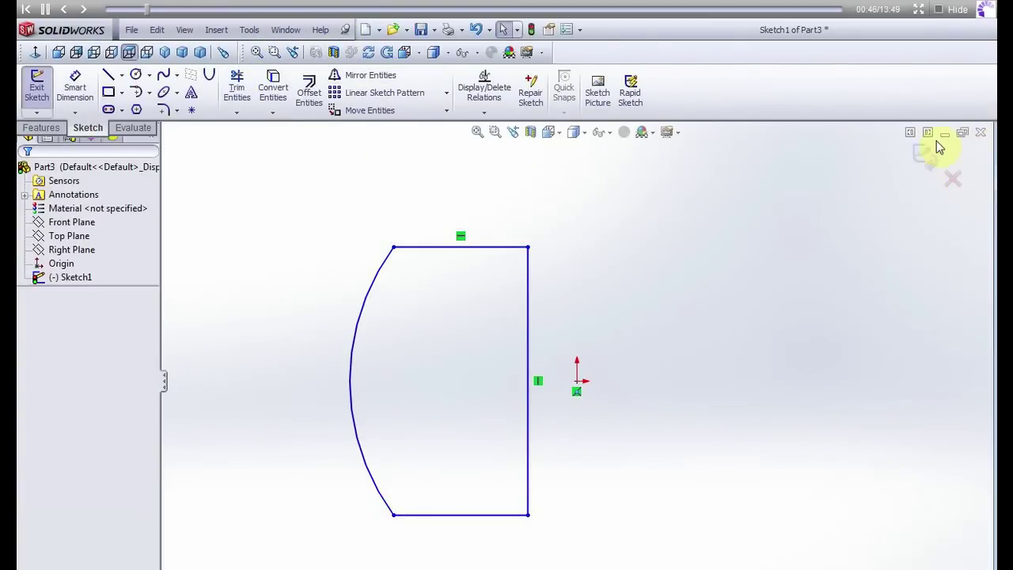
pyautogui.moveTo(645, 218)
pyautogui.mouseDown(button='middle')
pyautogui.moveTo(615, 237)
pyautogui.moveTo(626, 190)
pyautogui.mouseUp(button='middle')
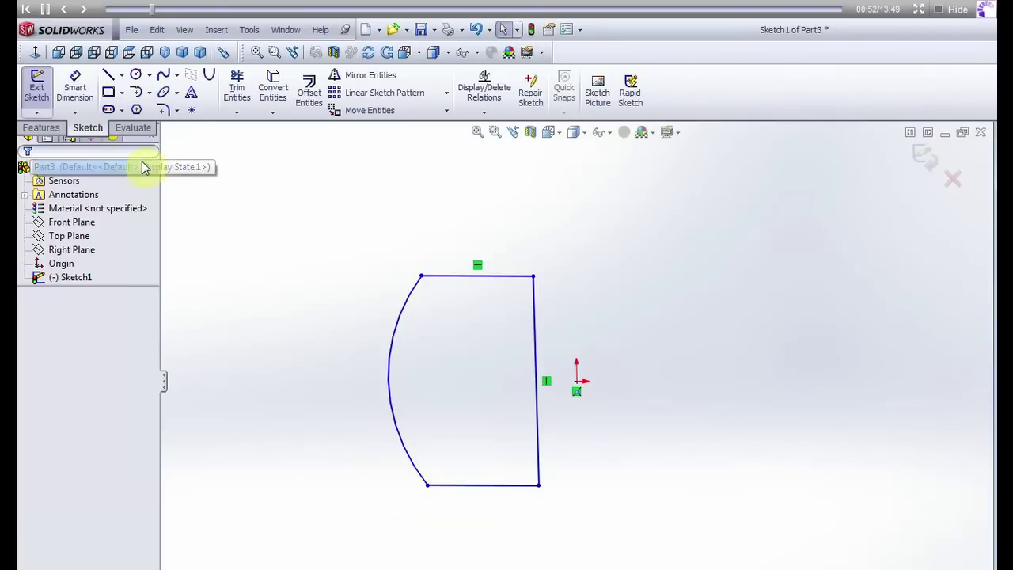
pyautogui.click(39, 128)
pyautogui.click(89, 94)
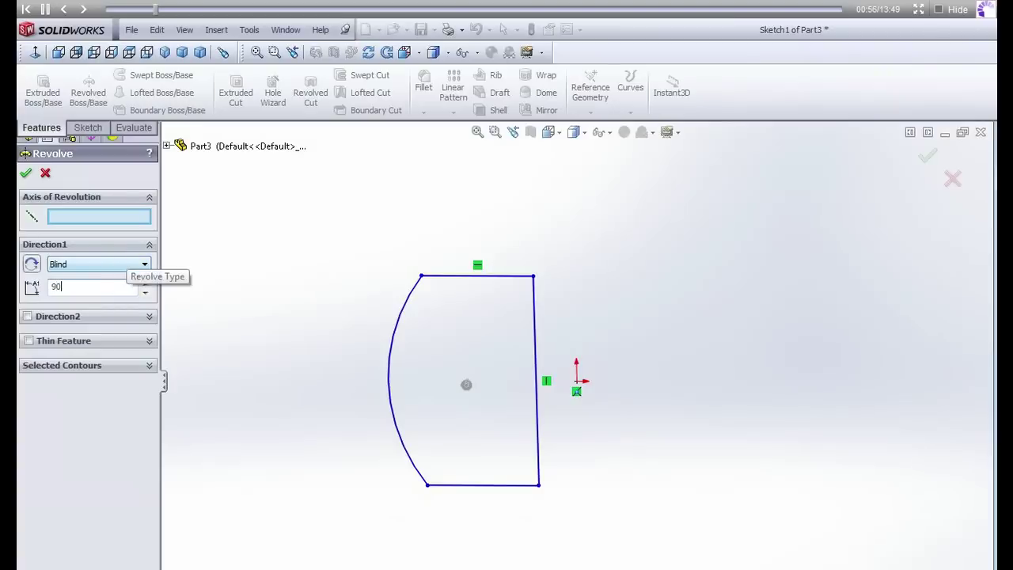
# Revolve the outline 90° about its vertical line to create the quarter-dome Revolve1
pyautogui.click(534, 299)
pyautogui.moveTo(396, 303); pyautogui.dragTo(390, 248, button='middle')
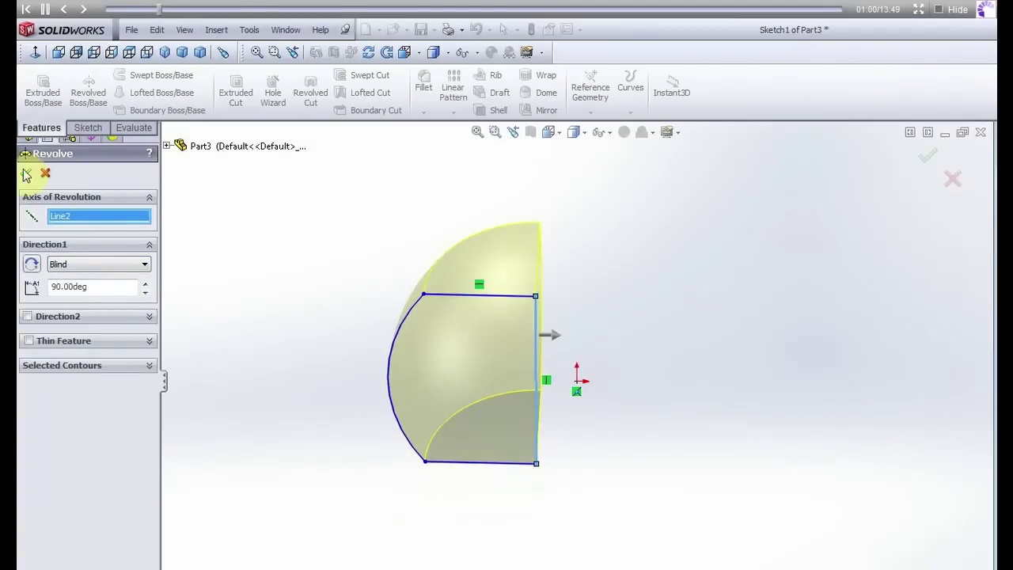
pyautogui.press('Return')
pyautogui.moveTo(348, 194)
pyautogui.mouseDown(button='middle')
pyautogui.moveTo(328, 475)
pyautogui.moveTo(538, 414)
pyautogui.mouseUp(button='middle')
# Start a sketch on the revolved body's flat face and view it Normal To
pyautogui.click(543, 373)
pyautogui.rightClick(544, 342)
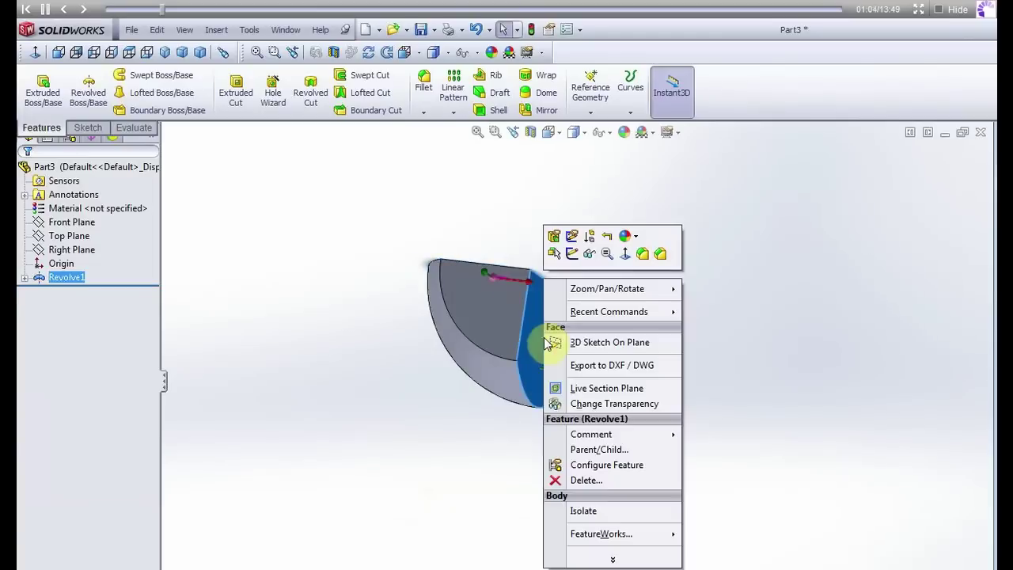
pyautogui.click(570, 254)
pyautogui.rightClick(98, 293)
pyautogui.click(107, 274)
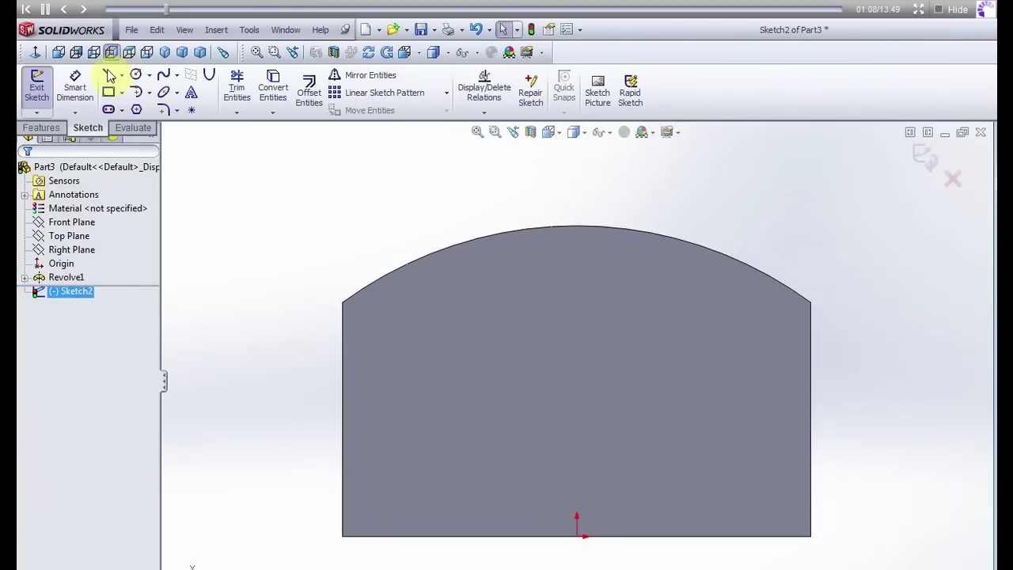
# Draw a 15-long vertical line down from the arc's left end and a horizontal line to the right edge
pyautogui.click(110, 76)
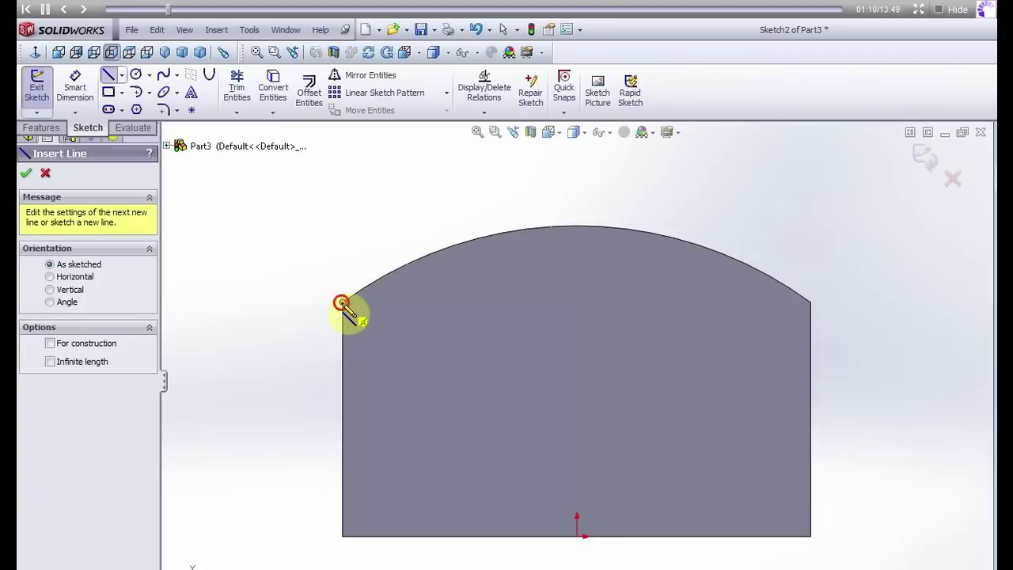
pyautogui.click(342, 303)
pyautogui.click(342, 354)
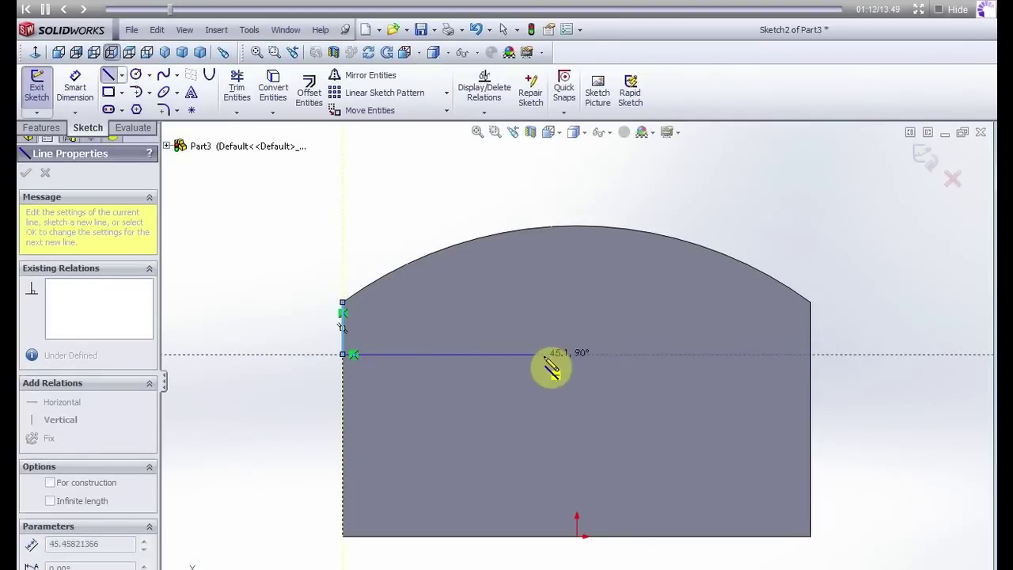
pyautogui.click(811, 354)
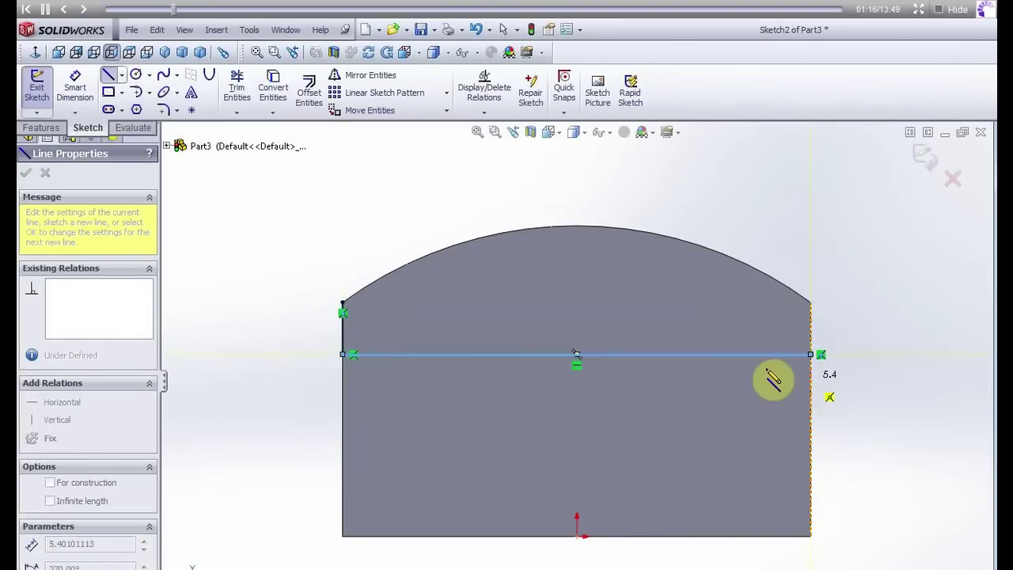
pyautogui.press('Escape')
pyautogui.click(342, 333)
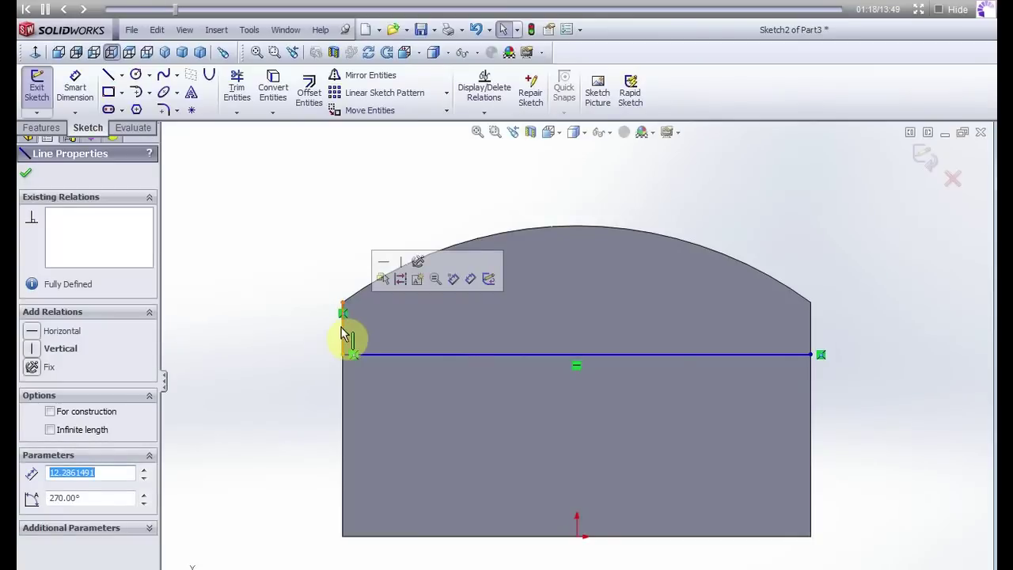
pyautogui.write('15')
pyautogui.press('Return')
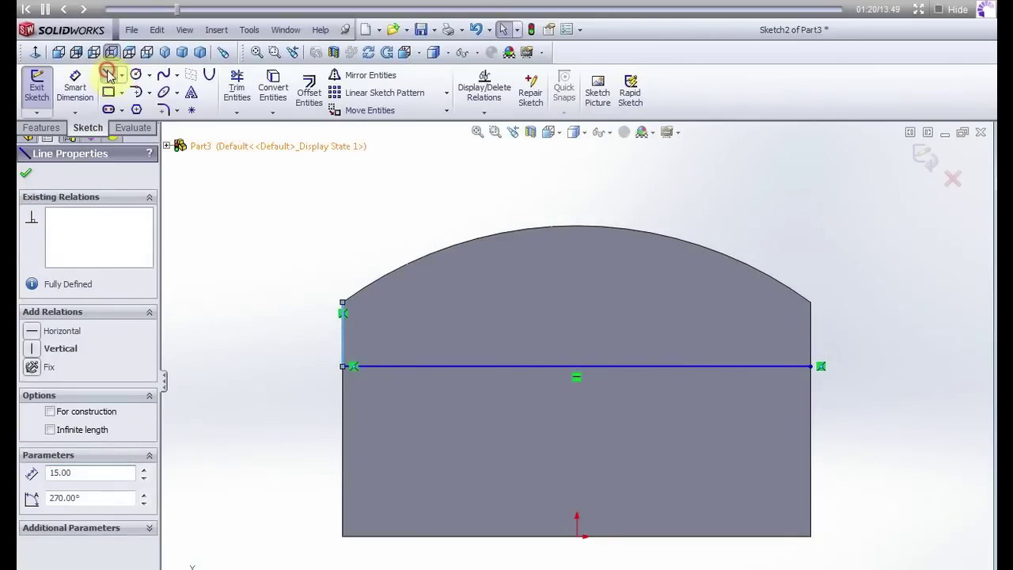
# Draw a 40-long vertical line upward from the arc's left end
pyautogui.click(109, 74)
pyautogui.click(342, 302)
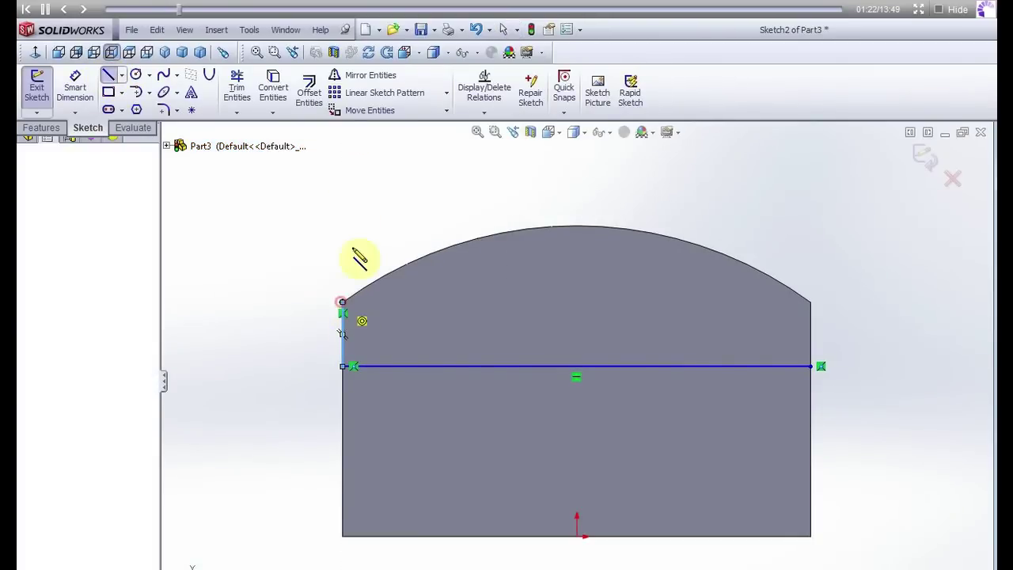
pyautogui.doubleClick(344, 190)
pyautogui.click(346, 214)
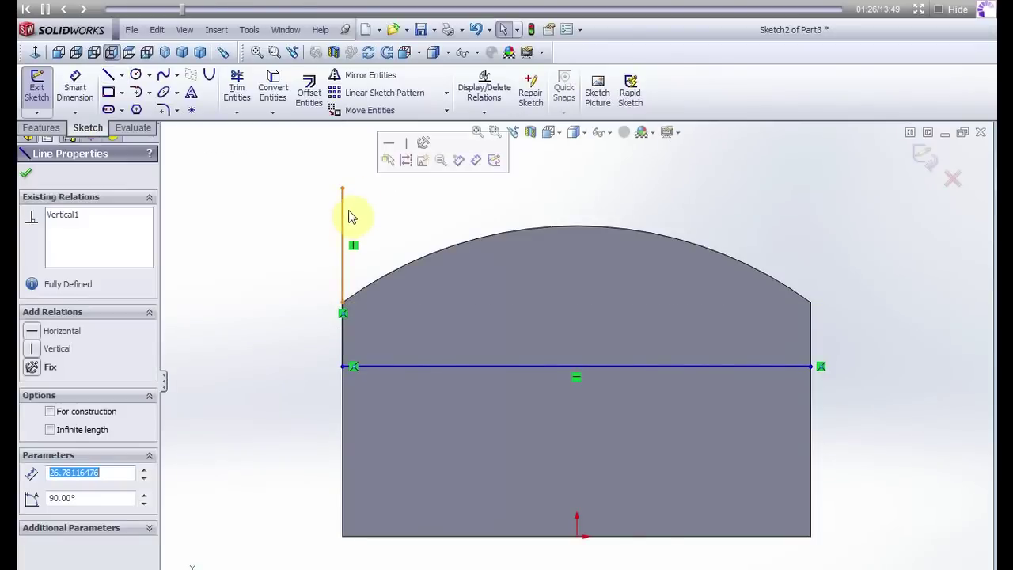
pyautogui.write('40')
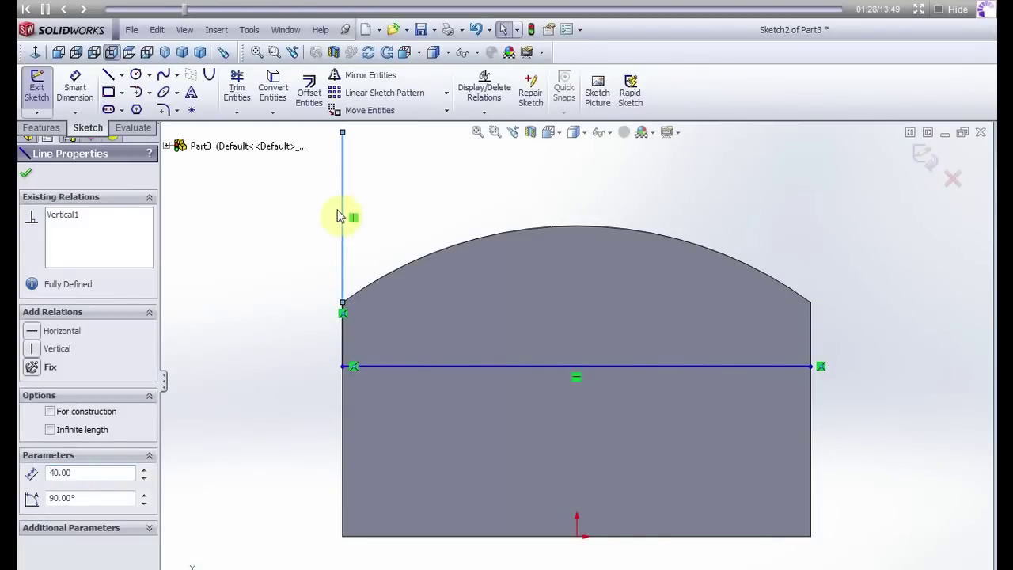
pyautogui.press('Escape')
pyautogui.click(137, 75)
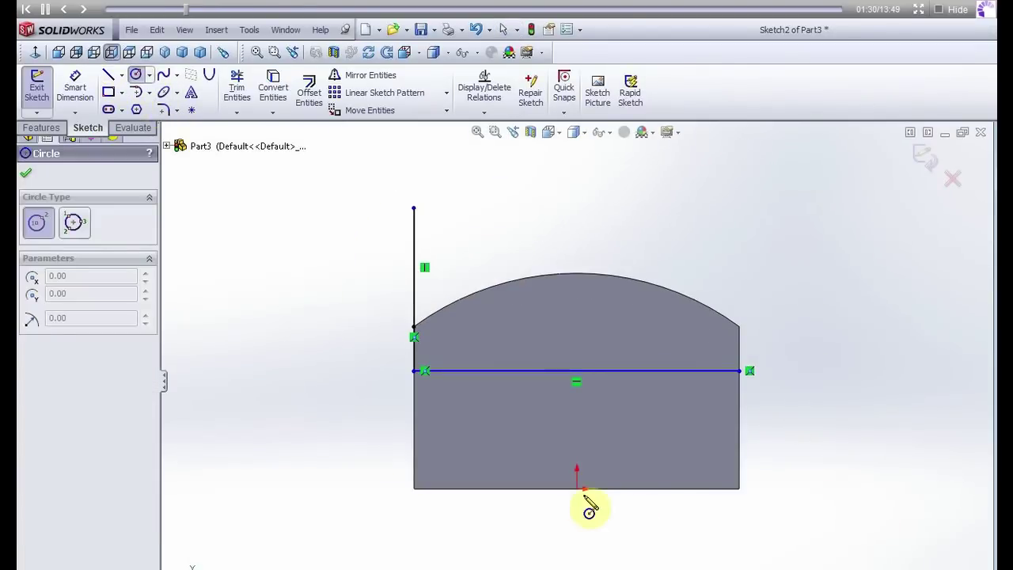
# Draw a circle at the origin through the tall line's top and a short centre line above the midpoint
pyautogui.click(577, 487)
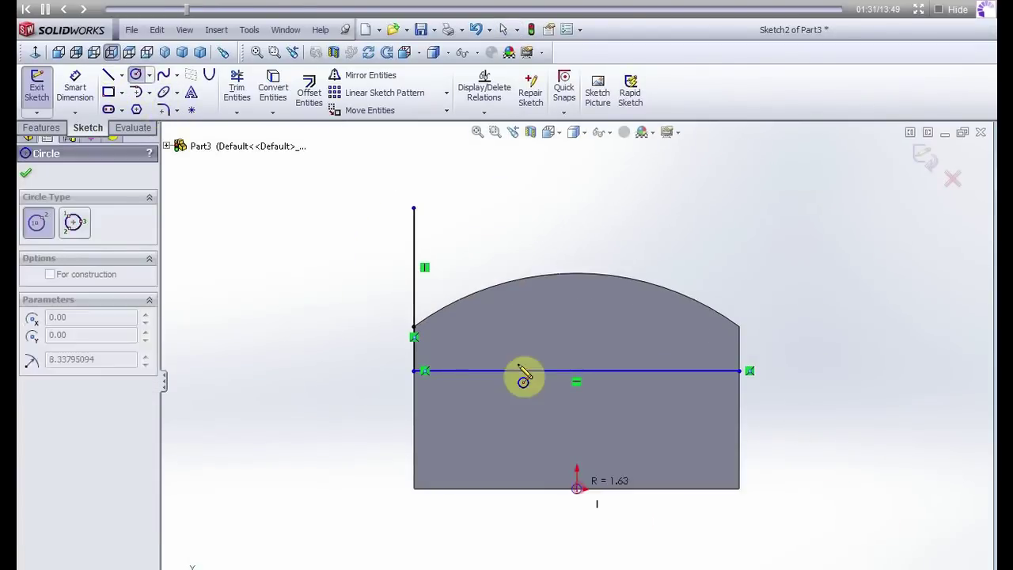
pyautogui.click(415, 209)
pyautogui.press('Escape')
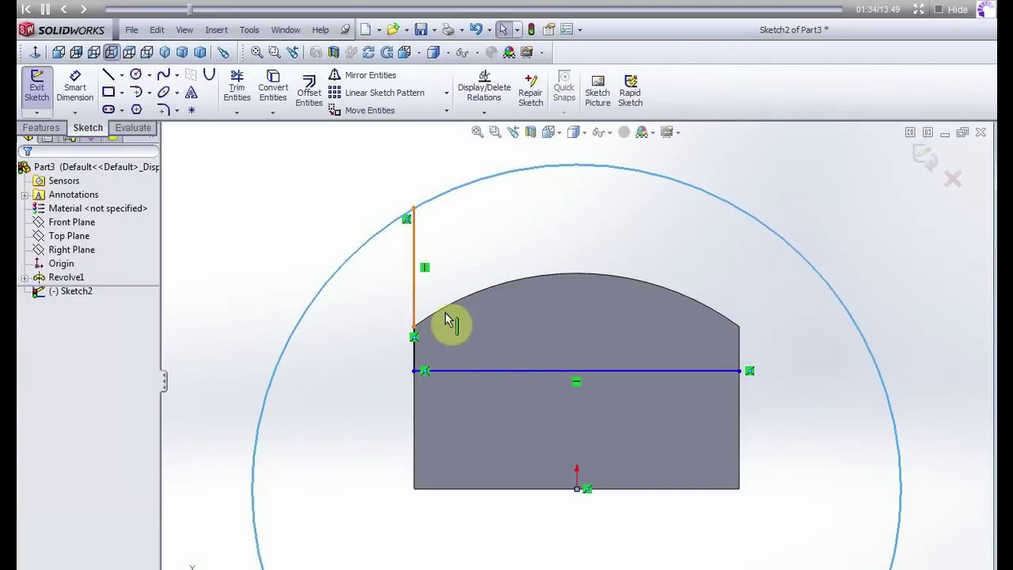
pyautogui.click(104, 76)
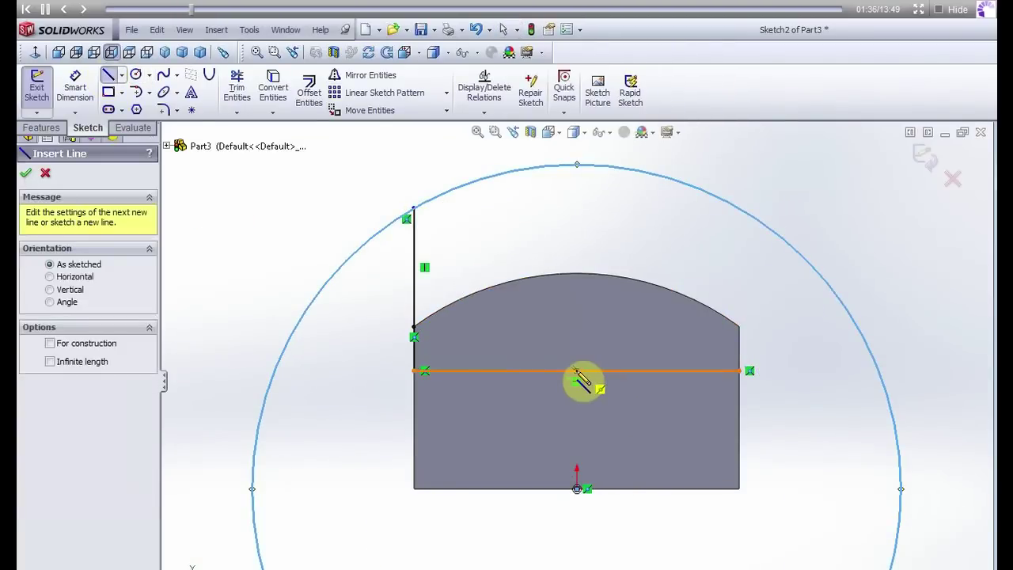
pyautogui.click(578, 370)
pyautogui.click(576, 337)
pyautogui.press('Escape')
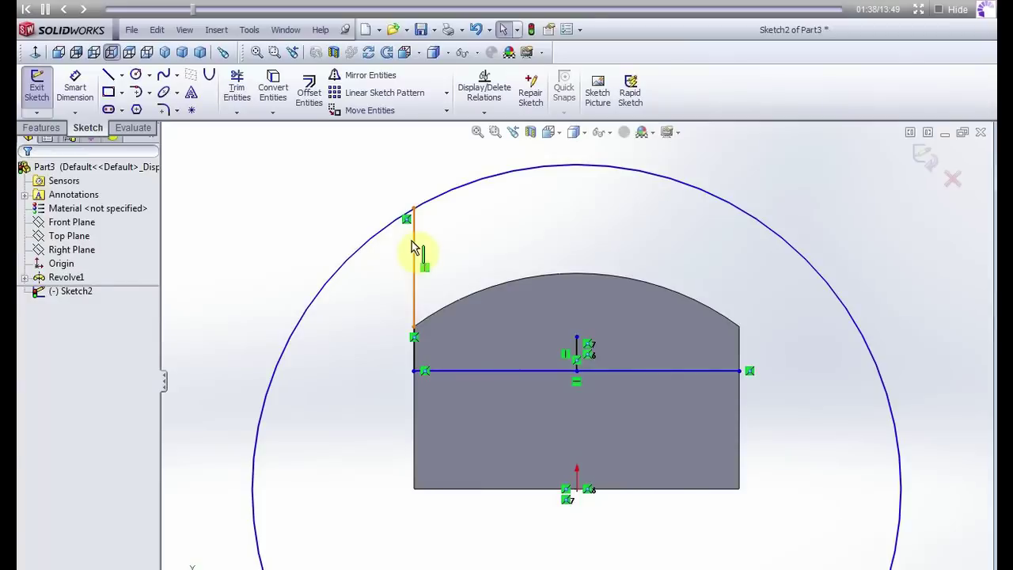
# Mirror the tall vertical line and left edge about the short centre line
pyautogui.click(413, 247)
pyautogui.keyDown('ctrl'); pyautogui.click(414, 355); pyautogui.keyUp('ctrl')
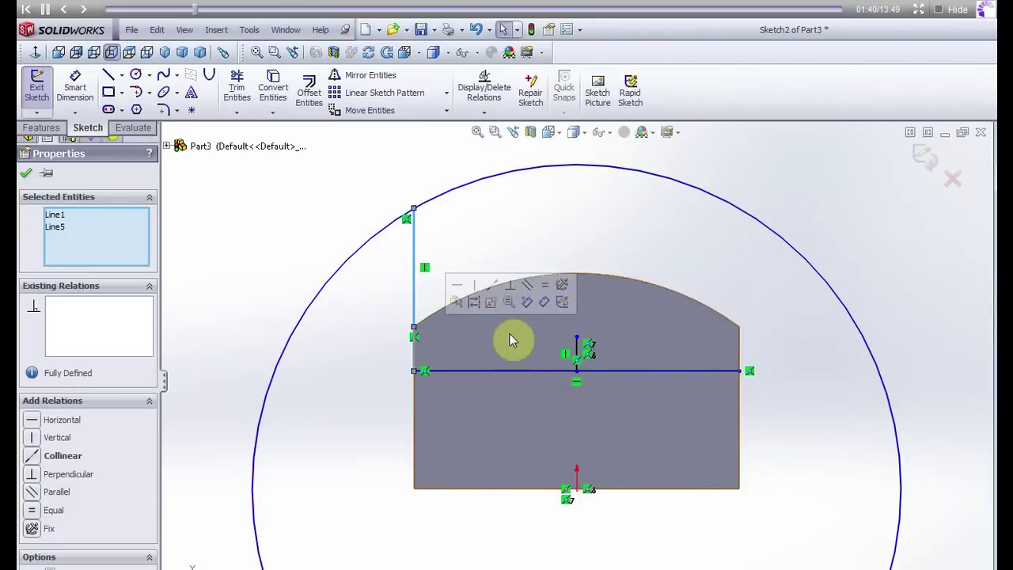
pyautogui.click(346, 75)
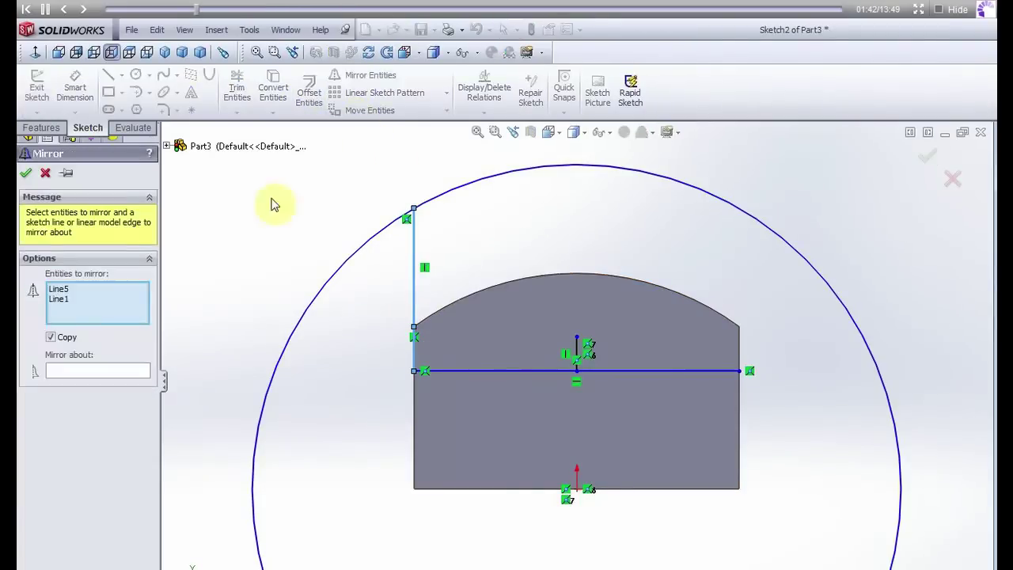
pyautogui.click(89, 373)
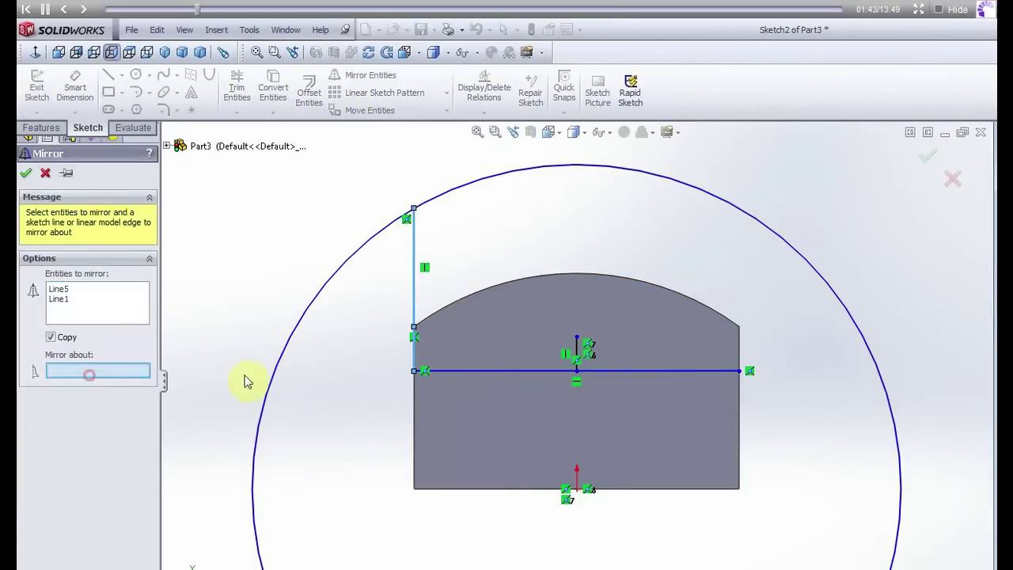
pyautogui.click(580, 355)
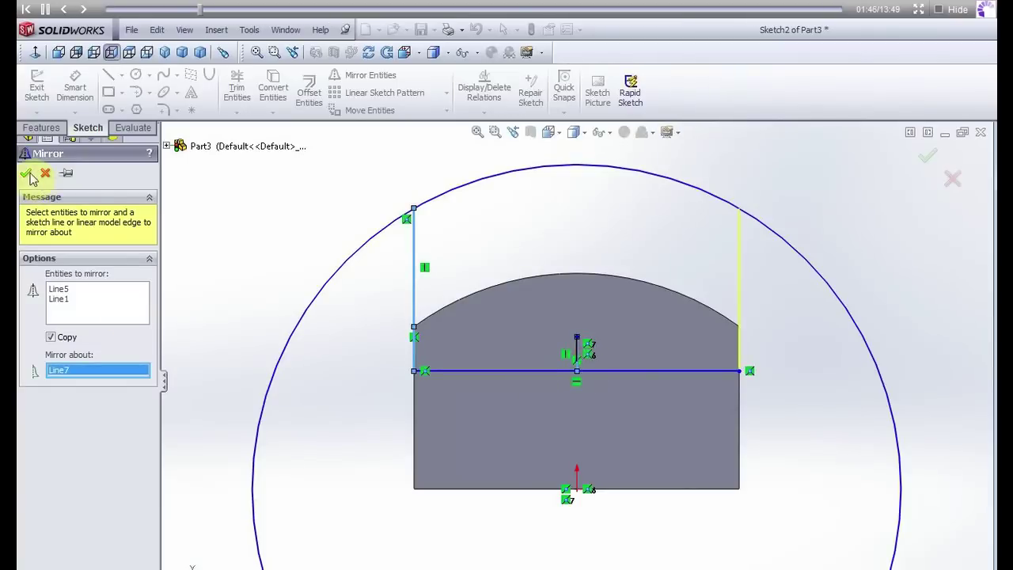
pyautogui.click(28, 173)
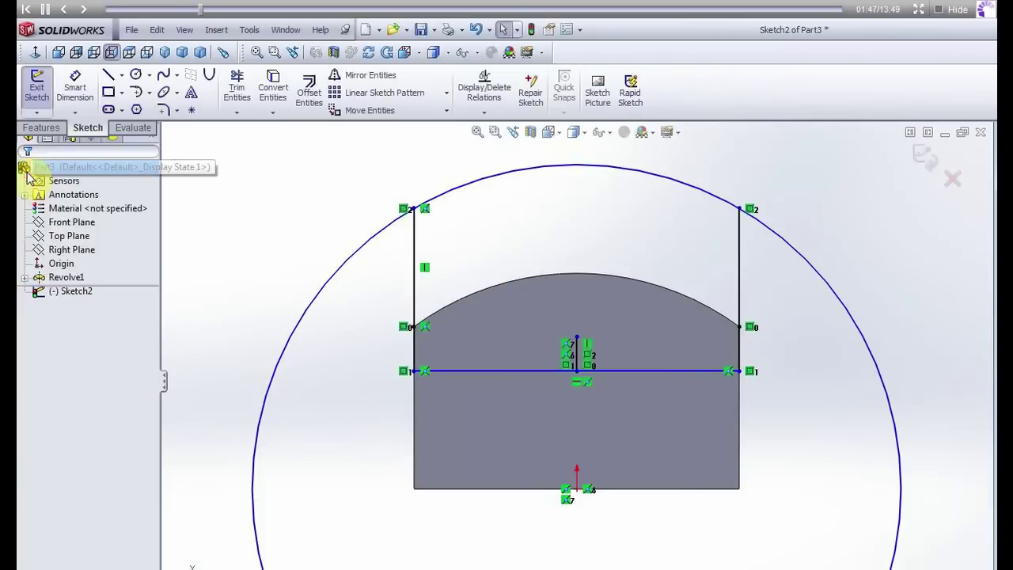
# Trim away the circle's lower arc and delete the short central vertical line
pyautogui.click(241, 85)
pyautogui.moveTo(285, 301); pyautogui.dragTo(354, 408)
pyautogui.press('Escape')
pyautogui.moveTo(542, 304); pyautogui.dragTo(606, 383)
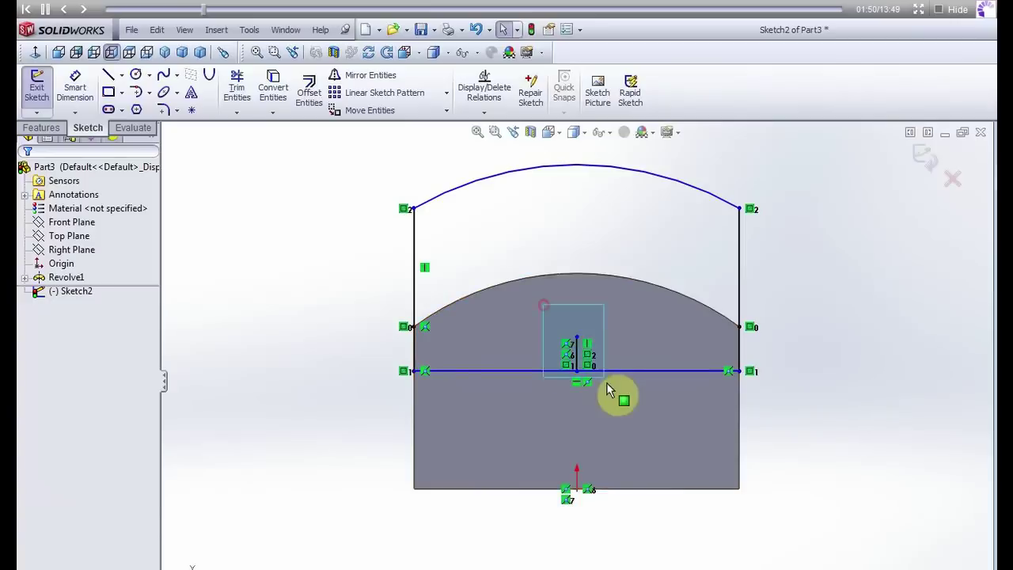
pyautogui.press('Delete')
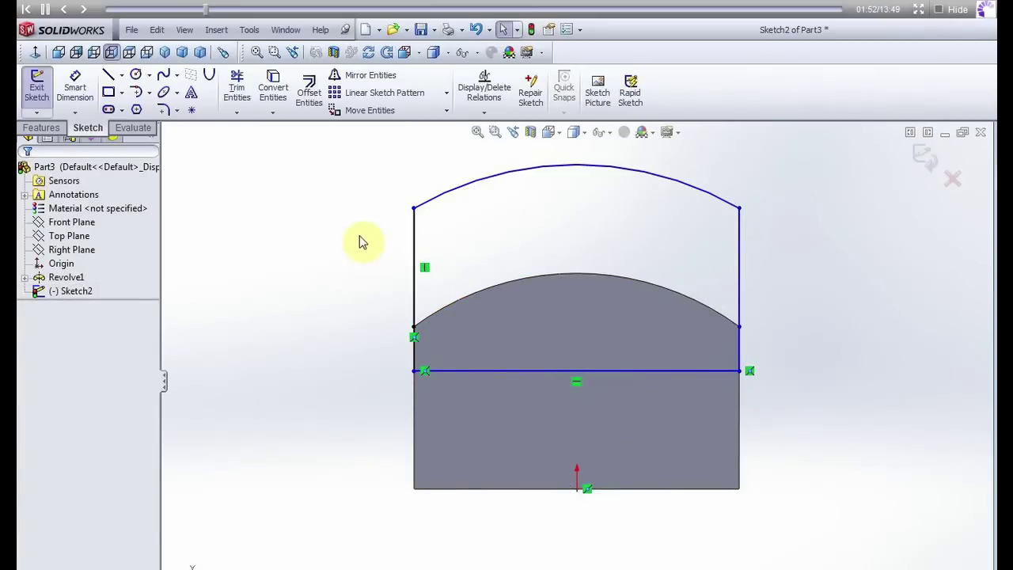
pyautogui.moveTo(360, 242); pyautogui.dragTo(281, 301, button='middle')
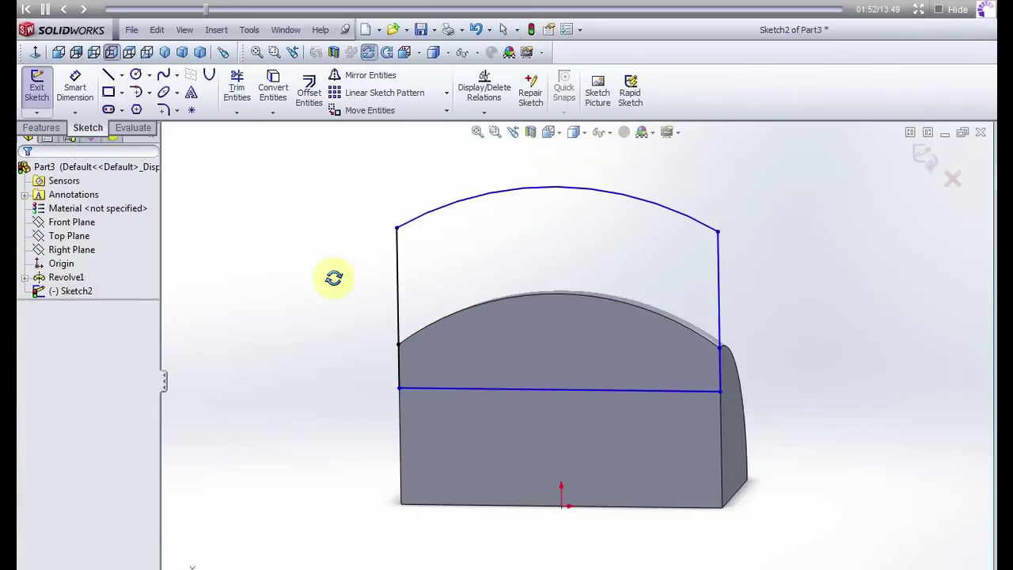
pyautogui.click(50, 129)
# Revolve Sketch2 110° in reverse about its horizontal base line to create Revolve2
pyautogui.click(99, 90)
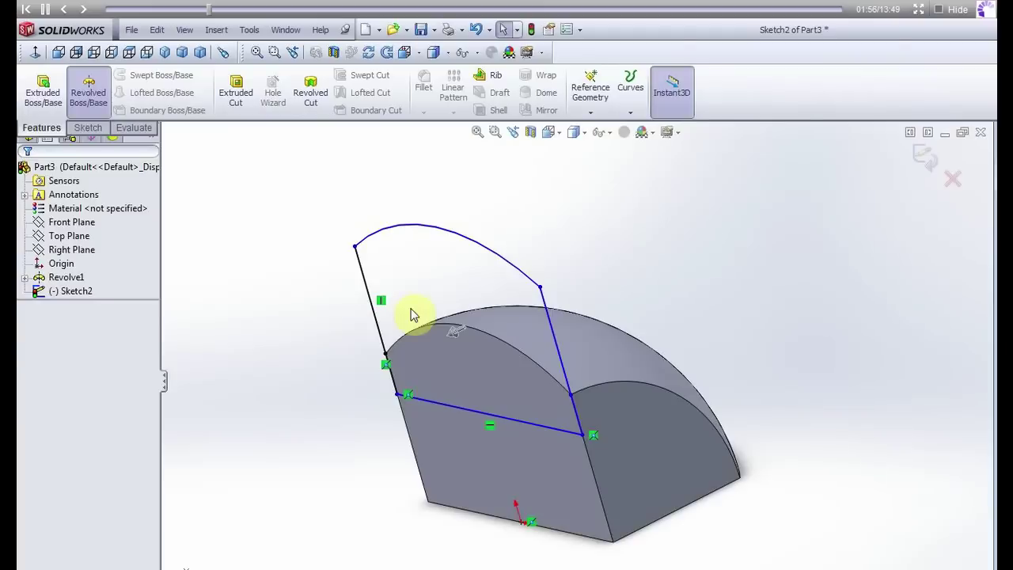
pyautogui.click(501, 420)
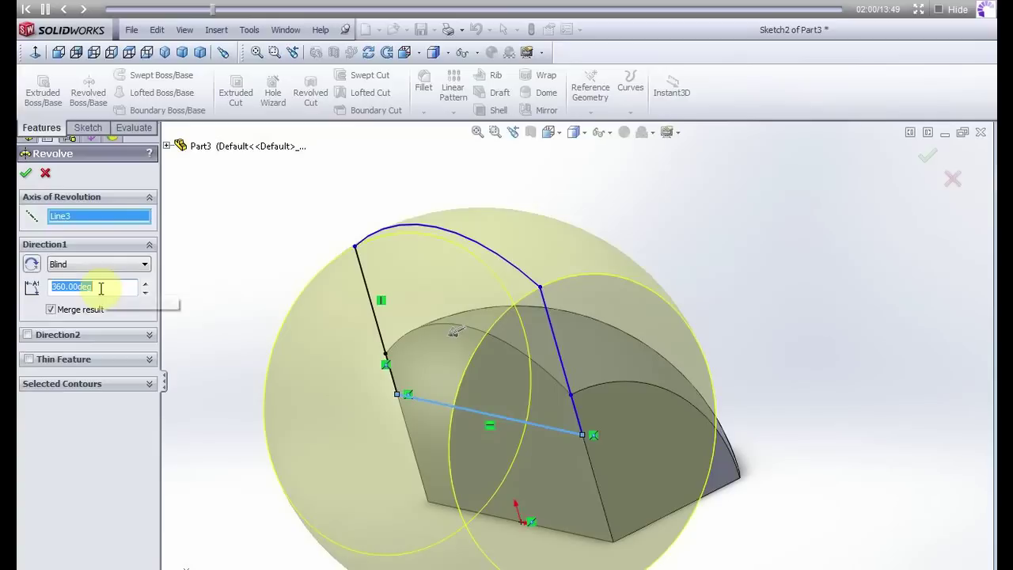
pyautogui.write('110')
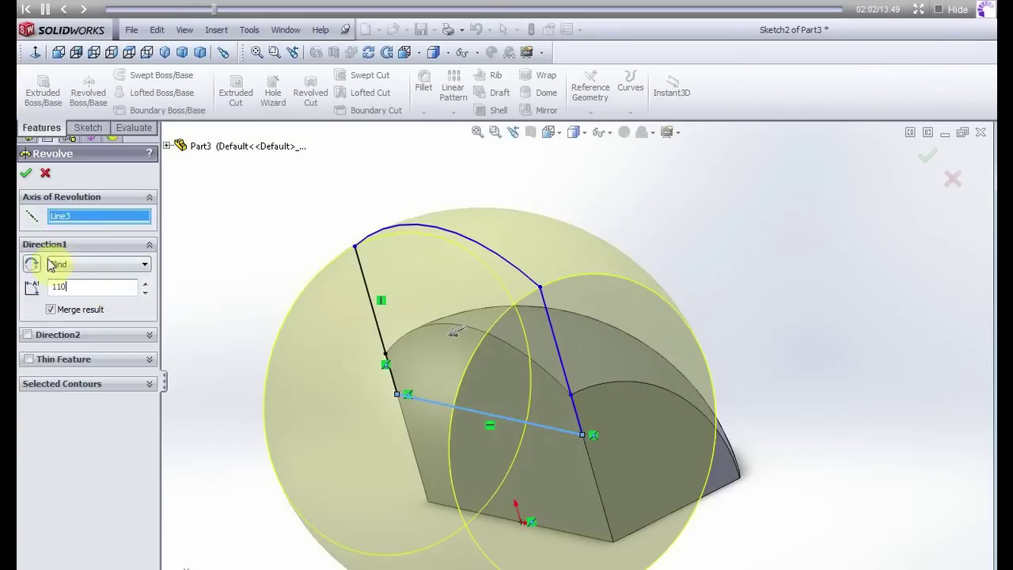
pyautogui.click(31, 263)
pyautogui.moveTo(419, 271)
pyautogui.mouseDown(button='middle')
pyautogui.moveTo(479, 236)
pyautogui.moveTo(520, 242)
pyautogui.mouseUp(button='middle')
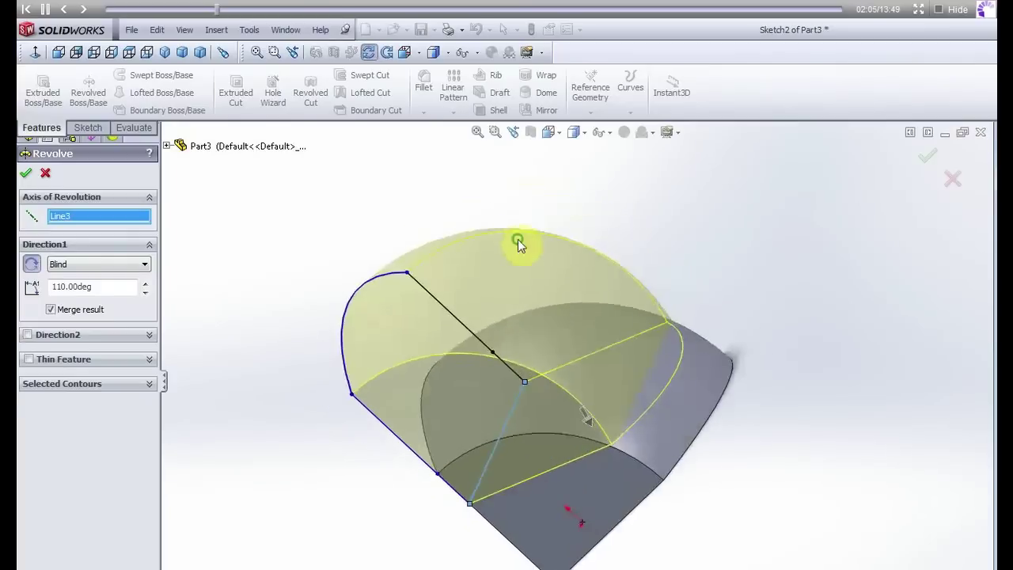
pyautogui.click(26, 172)
pyautogui.moveTo(763, 290)
pyautogui.mouseDown(button='middle')
pyautogui.moveTo(714, 357)
pyautogui.moveTo(674, 457)
pyautogui.moveTo(713, 565)
pyautogui.moveTo(776, 244)
pyautogui.moveTo(765, 304)
pyautogui.moveTo(520, 396)
pyautogui.mouseUp(button='middle')
pyautogui.click(475, 355)
pyautogui.rightClick(478, 355)
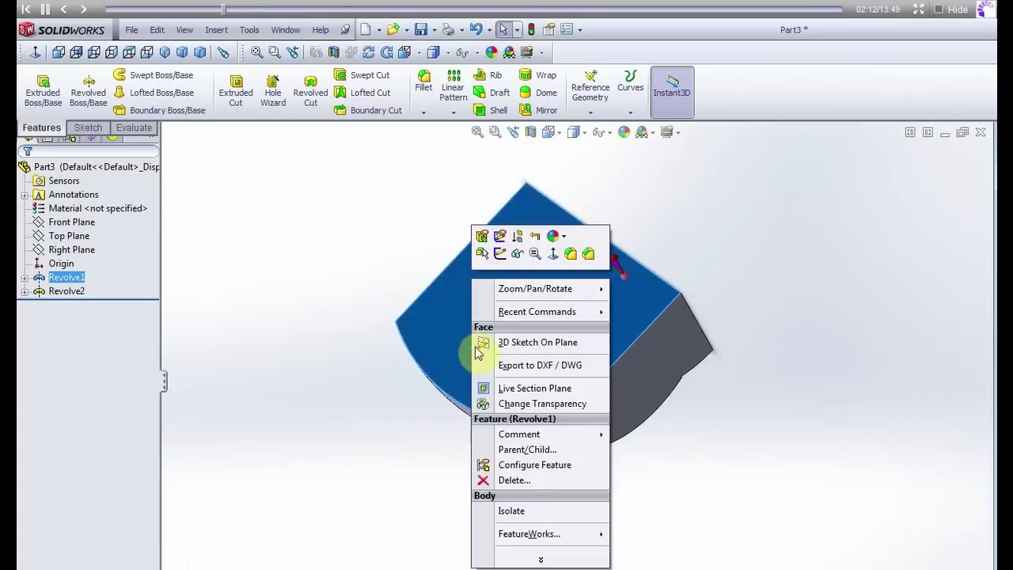
# Start Sketch3 on the part's top face and view it face-on
pyautogui.click(500, 250)
pyautogui.rightClick(87, 307)
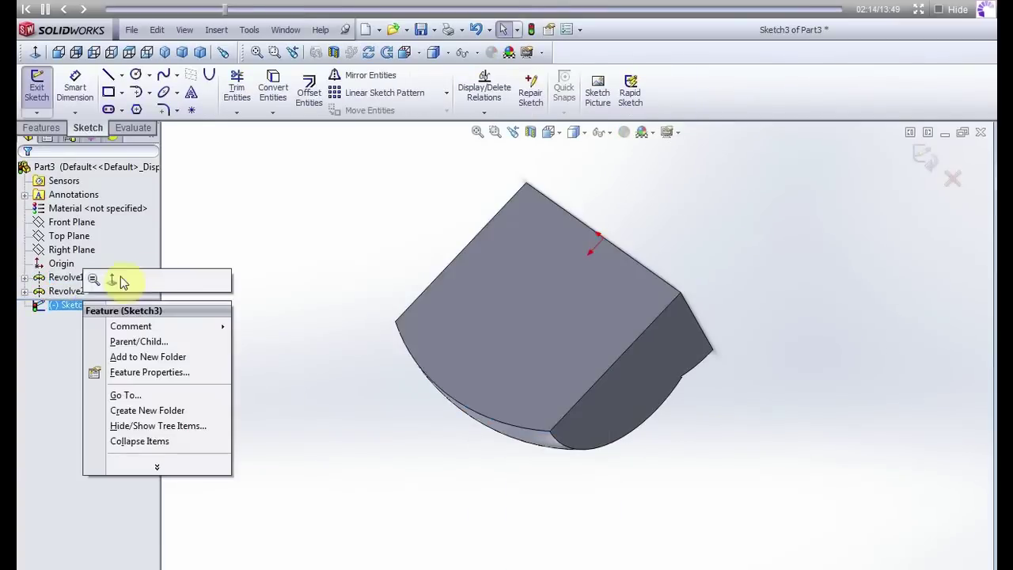
pyautogui.click(111, 280)
pyautogui.scroll(-3, 584, 179)
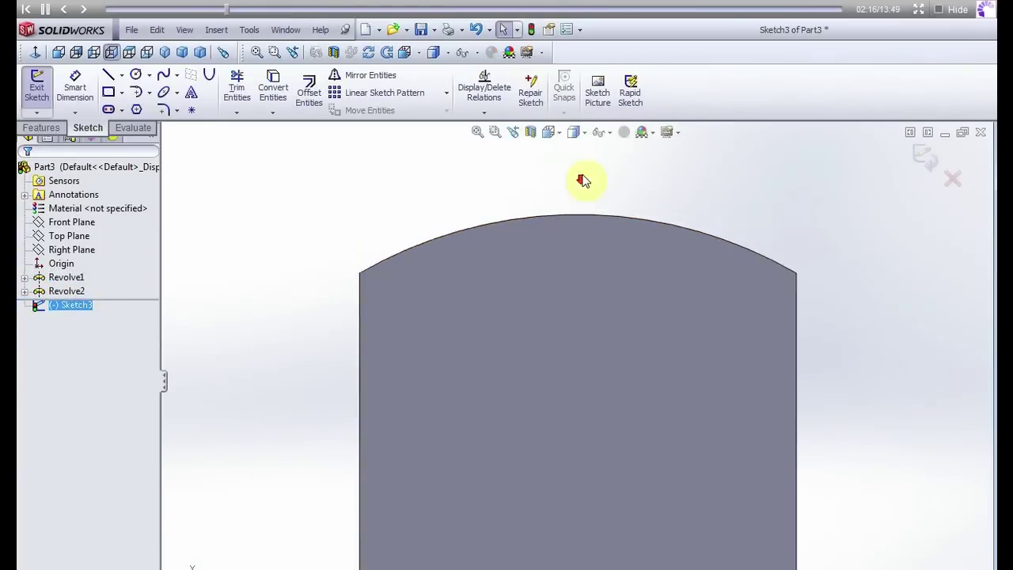
# Draw a rectangular outline of lines starting at the arc's top, shifted slightly left
pyautogui.click(106, 76)
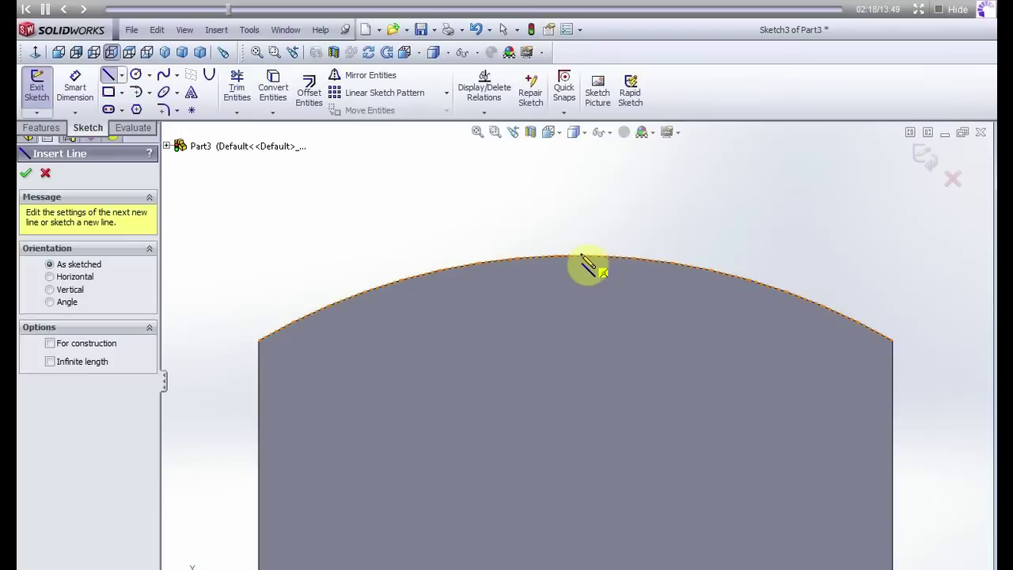
pyautogui.click(574, 255)
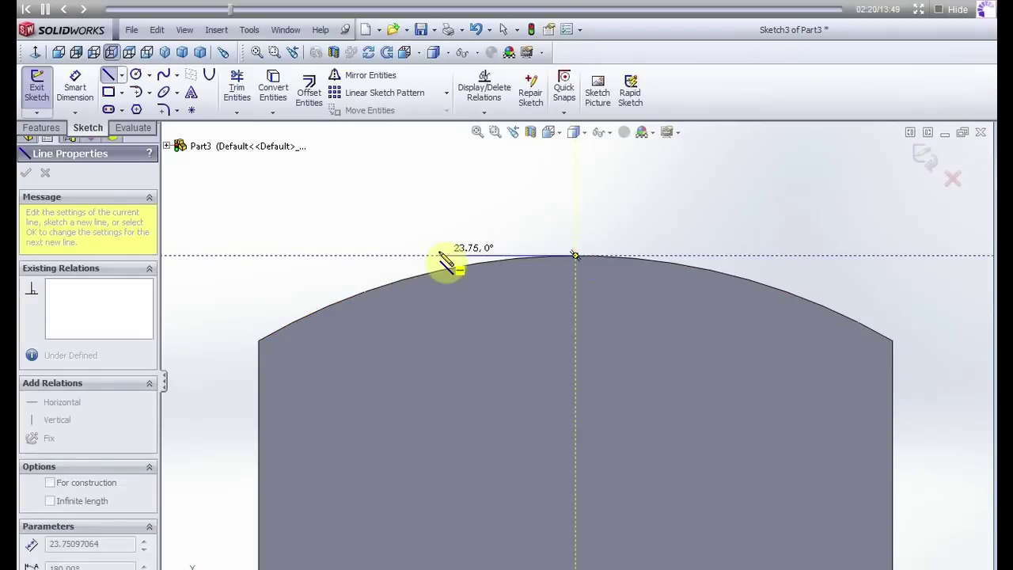
pyautogui.click(439, 254)
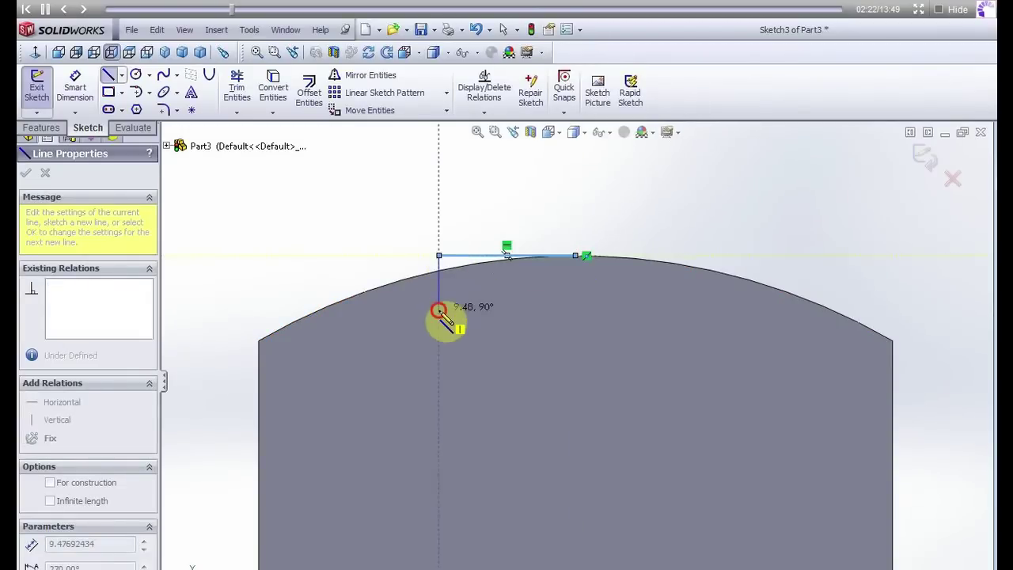
pyautogui.click(440, 309)
pyautogui.click(678, 309)
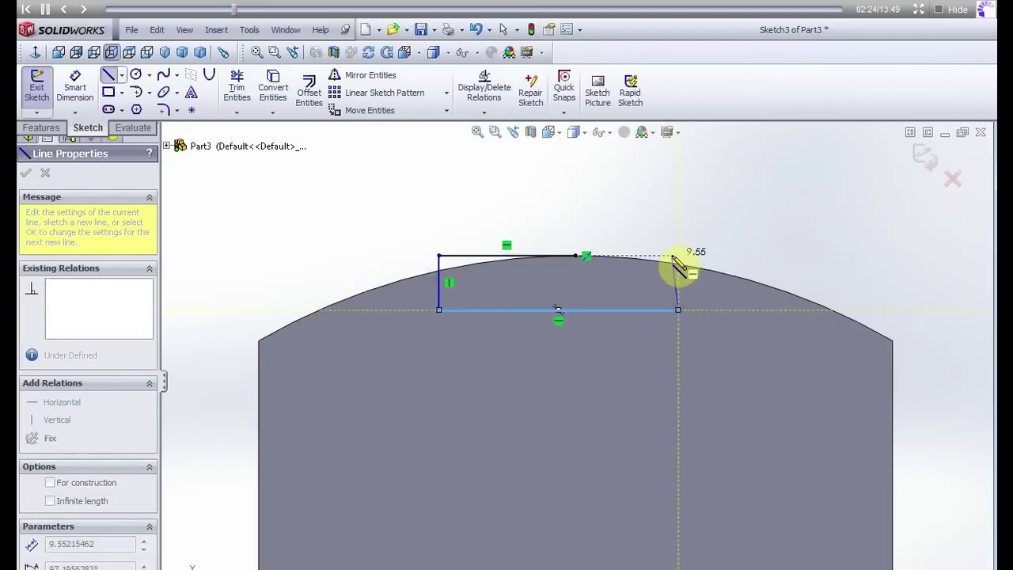
pyautogui.click(678, 255)
pyautogui.press('Escape')
pyautogui.click(508, 257)
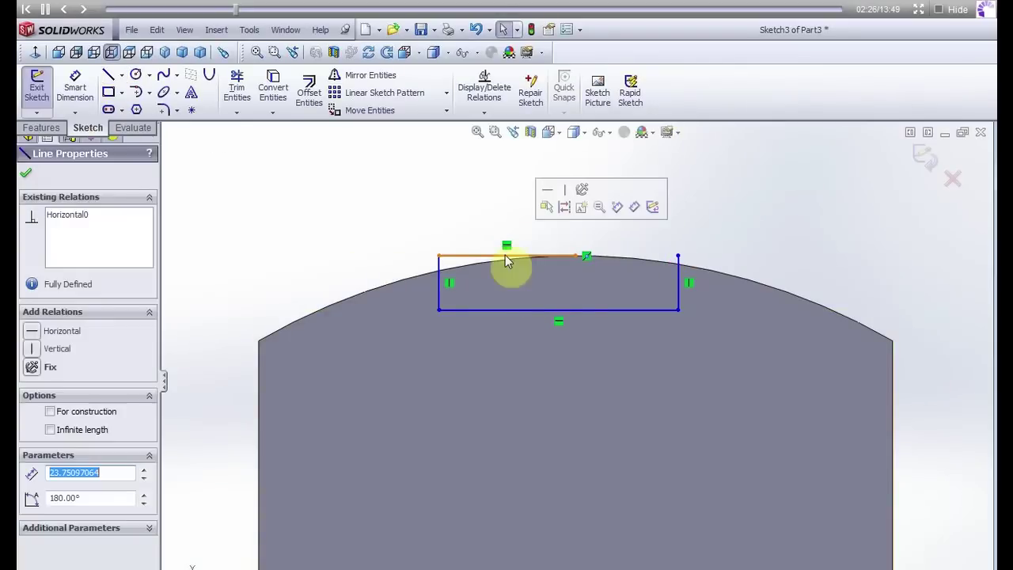
pyautogui.moveTo(508, 260); pyautogui.dragTo(499, 260)
# Set the rectangle's left side to 10, bottom to 50 and right side to 10
pyautogui.click(433, 291)
pyautogui.doubleClick(91, 473)
pyautogui.write('10')
pyautogui.press('Return')
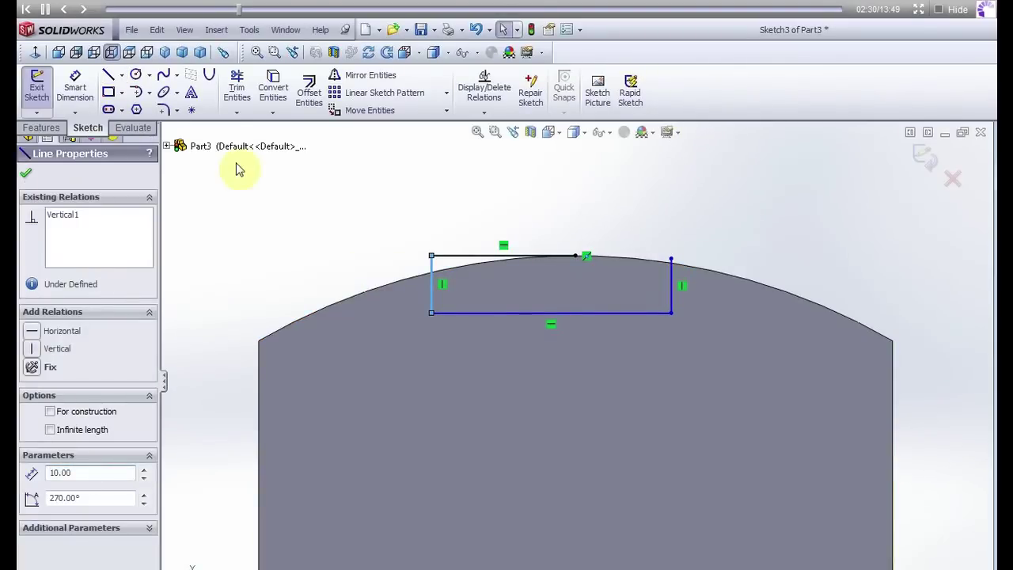
pyautogui.click(534, 312)
pyautogui.write('50')
pyautogui.press('Return')
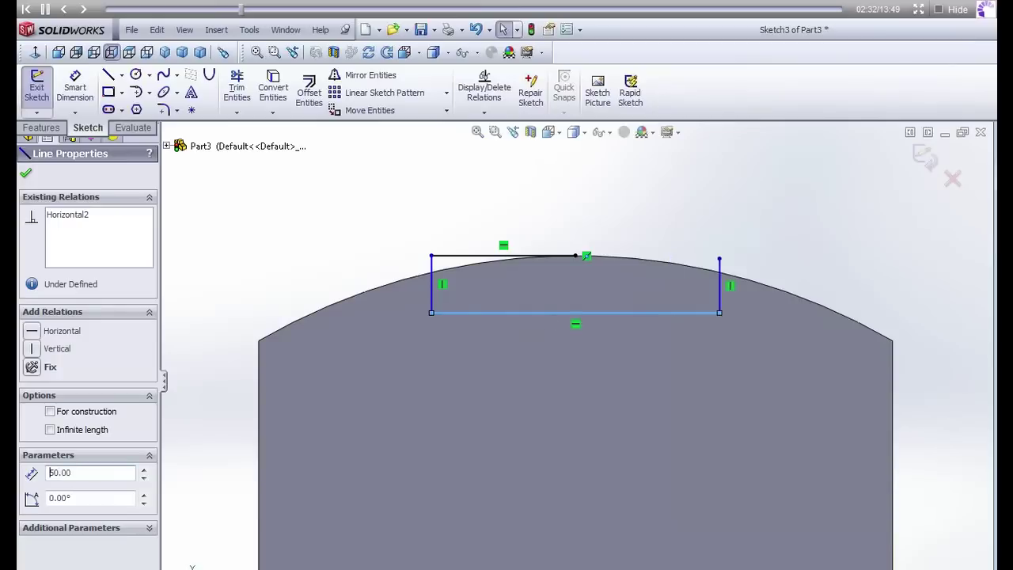
pyautogui.click(720, 277)
pyautogui.write('10')
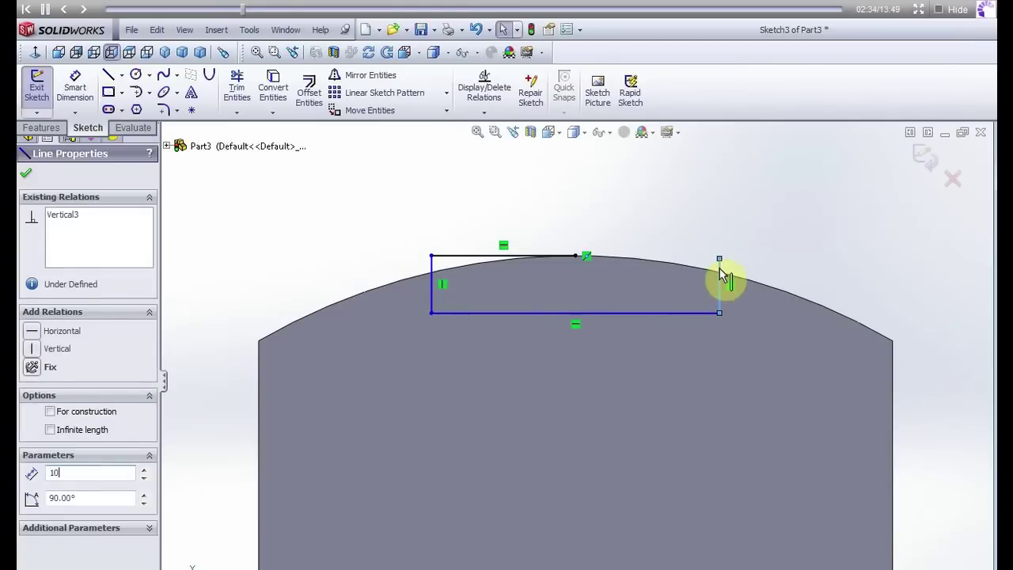
# Draw the top line from the top-right corner to the midpoint to close the rectangle
pyautogui.click(108, 74)
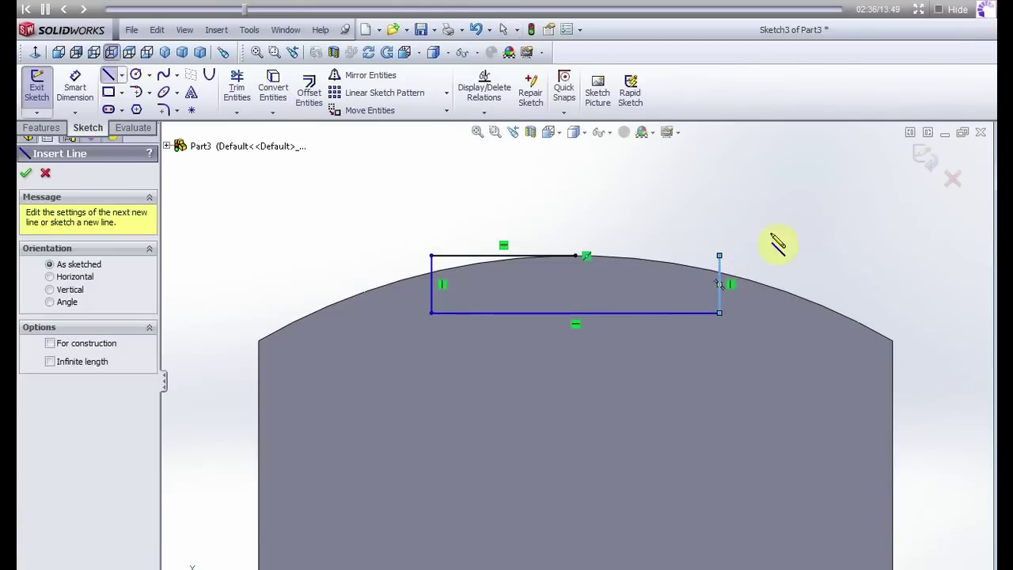
pyautogui.click(719, 255)
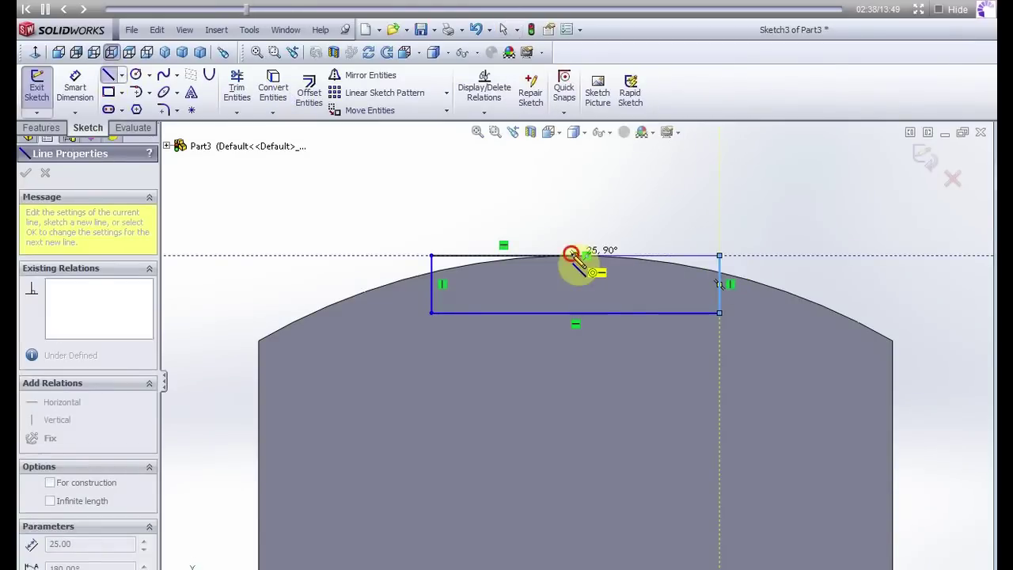
pyautogui.click(585, 255)
pyautogui.press('Escape')
# Preview a reversed 10 mm Extruded Boss/Base of the rectangle
pyautogui.moveTo(671, 228); pyautogui.dragTo(515, 287, button='middle')
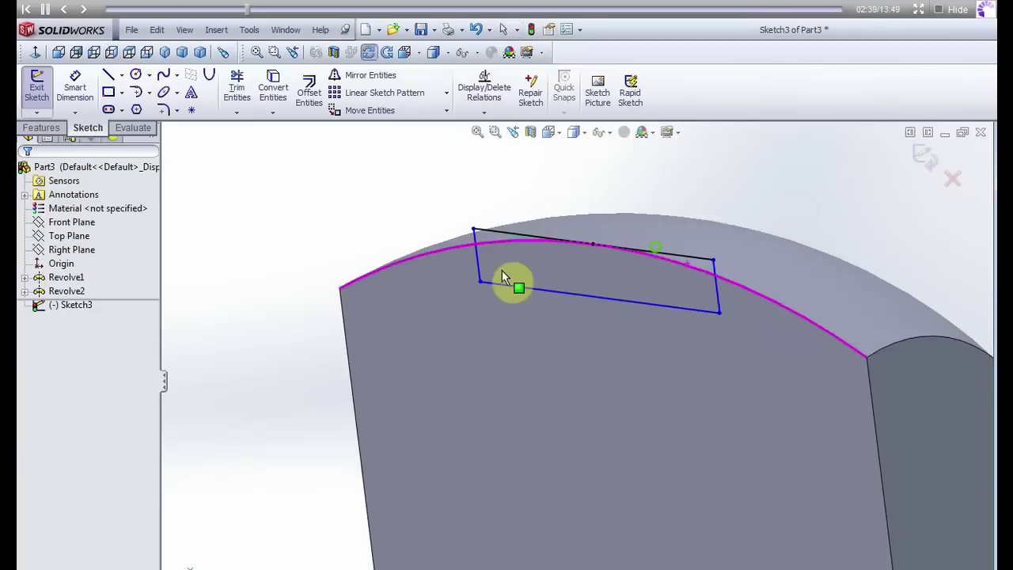
pyautogui.click(41, 127)
pyautogui.click(43, 90)
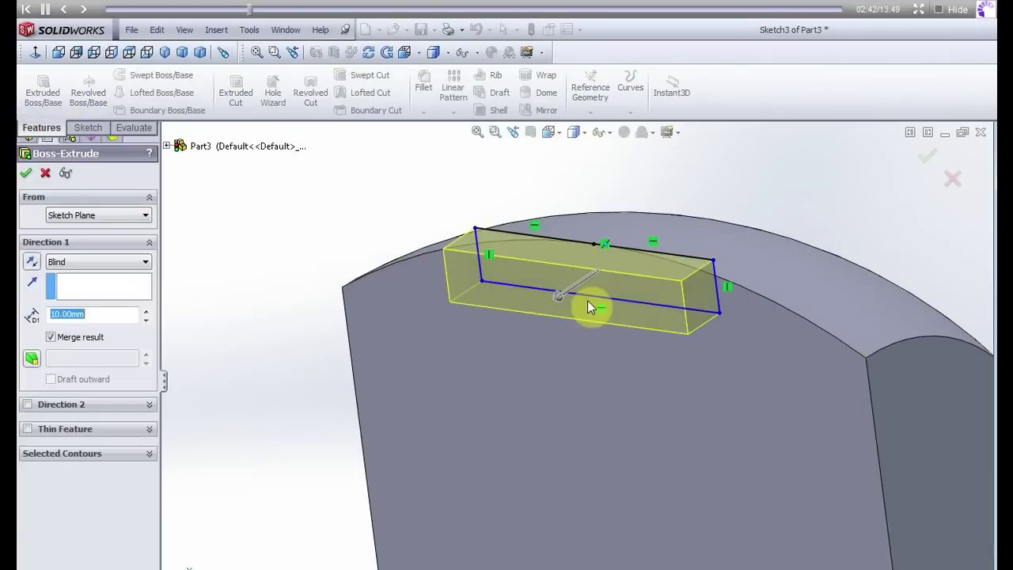
pyautogui.click(30, 262)
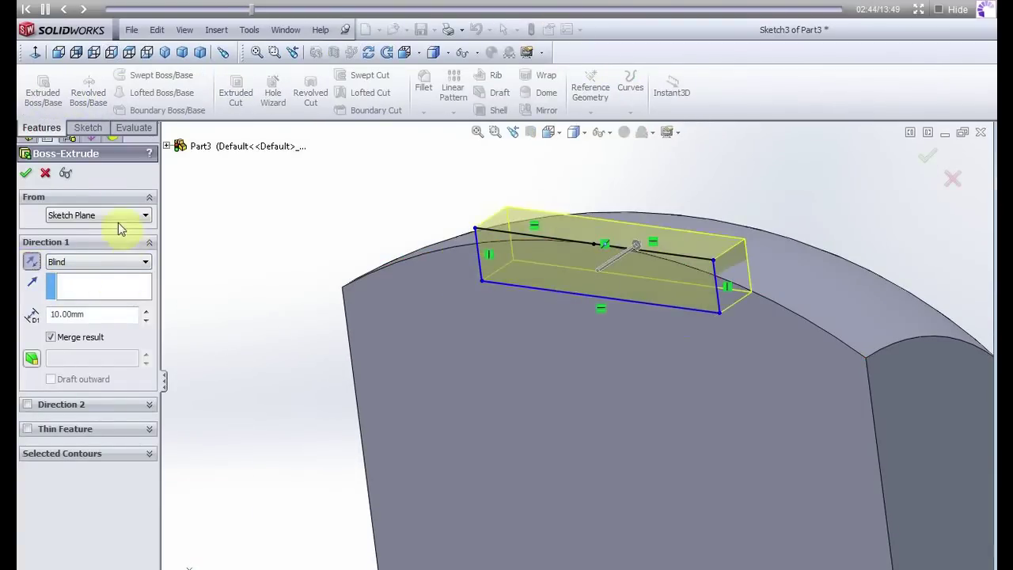
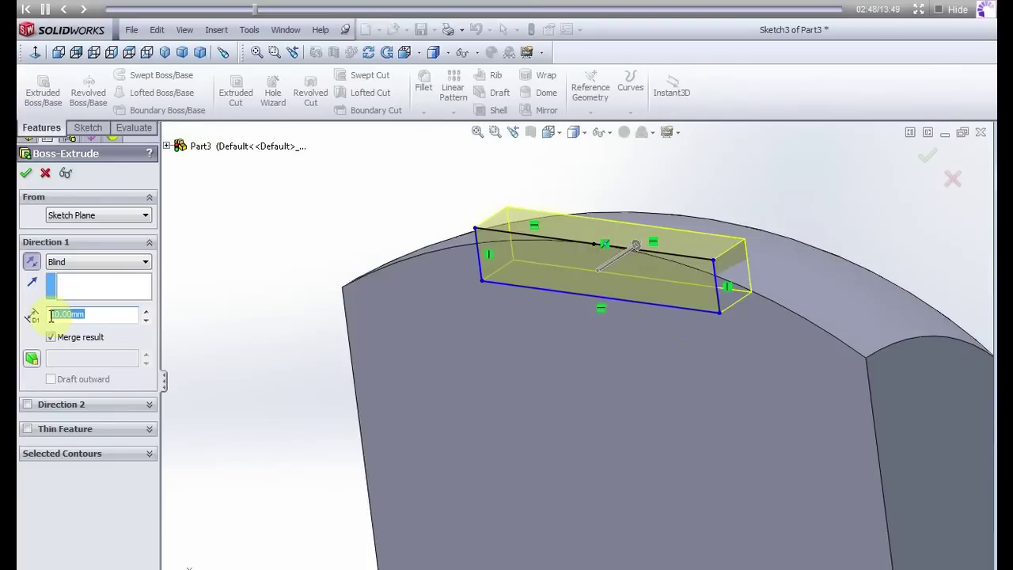
pyautogui.write('15')
# Accept the boss extrusion at 15 mm depth
pyautogui.press('Return')
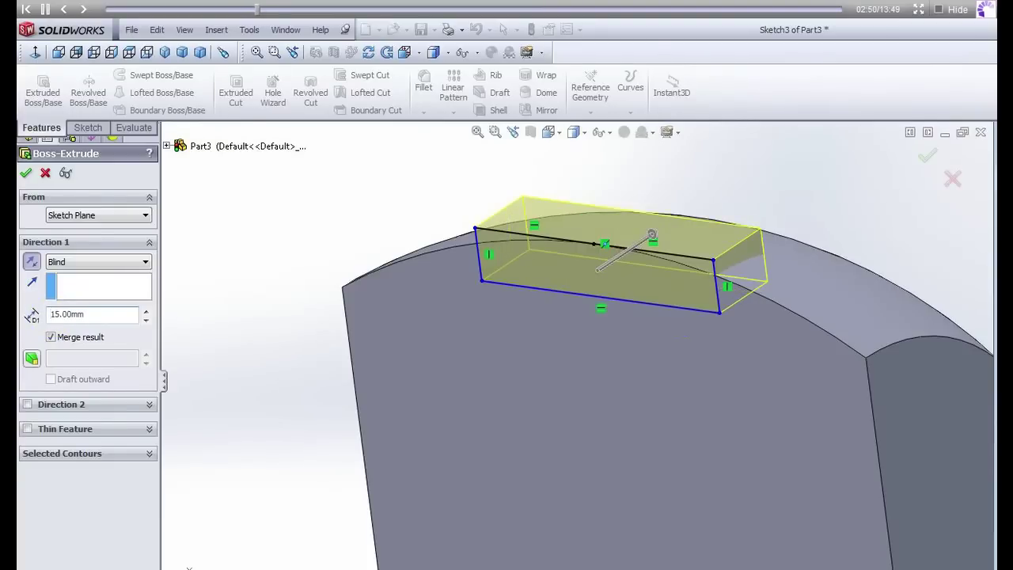
pyautogui.rightClick(337, 339)
pyautogui.moveTo(339, 339)
pyautogui.mouseDown(button='middle')
pyautogui.moveTo(319, 253)
pyautogui.moveTo(462, 242)
pyautogui.moveTo(436, 351)
pyautogui.mouseUp(button='middle')
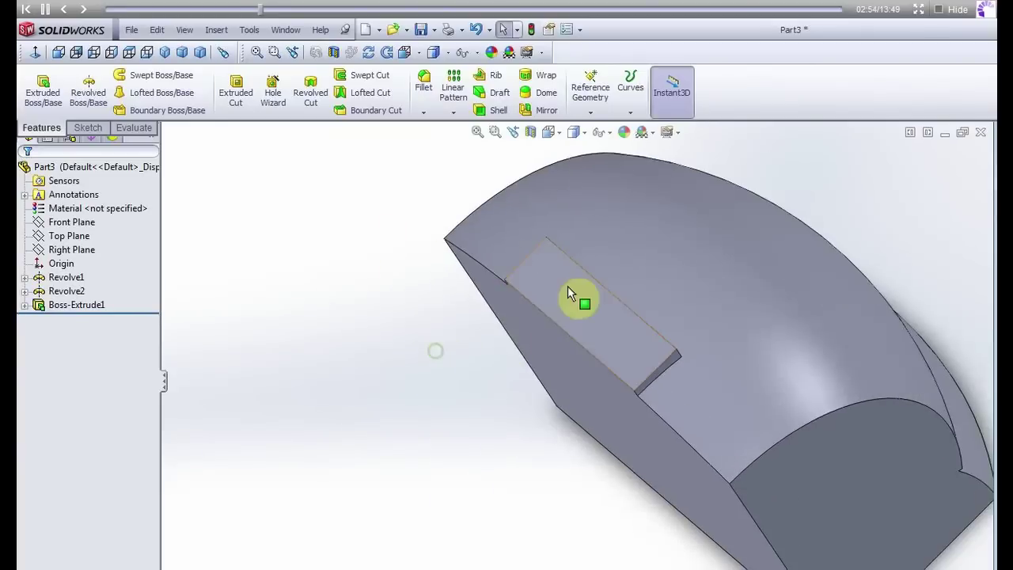
# Start Sketch4 on the new boss's top face and view it normal to the screen
pyautogui.rightClick(555, 281)
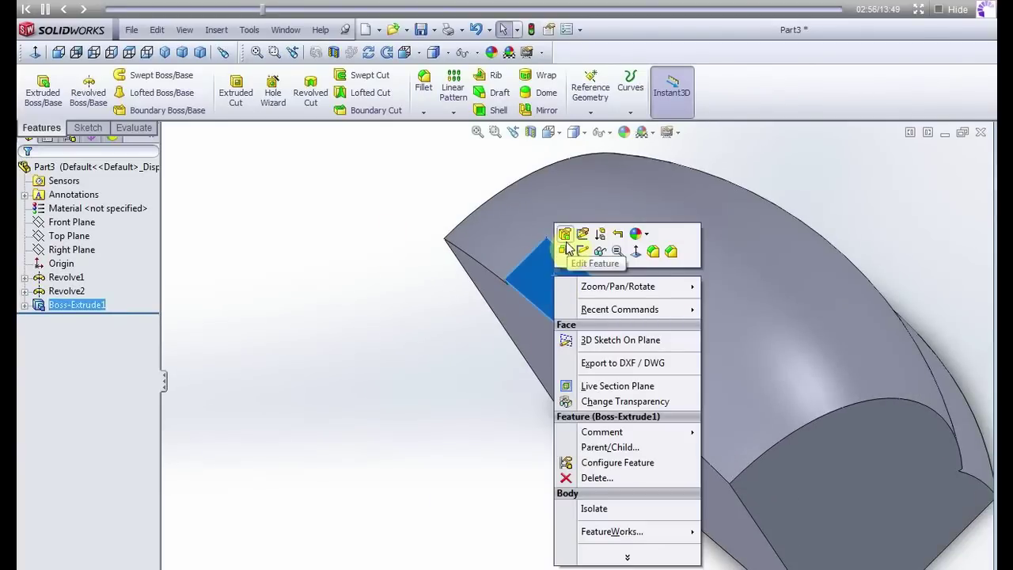
pyautogui.click(567, 253)
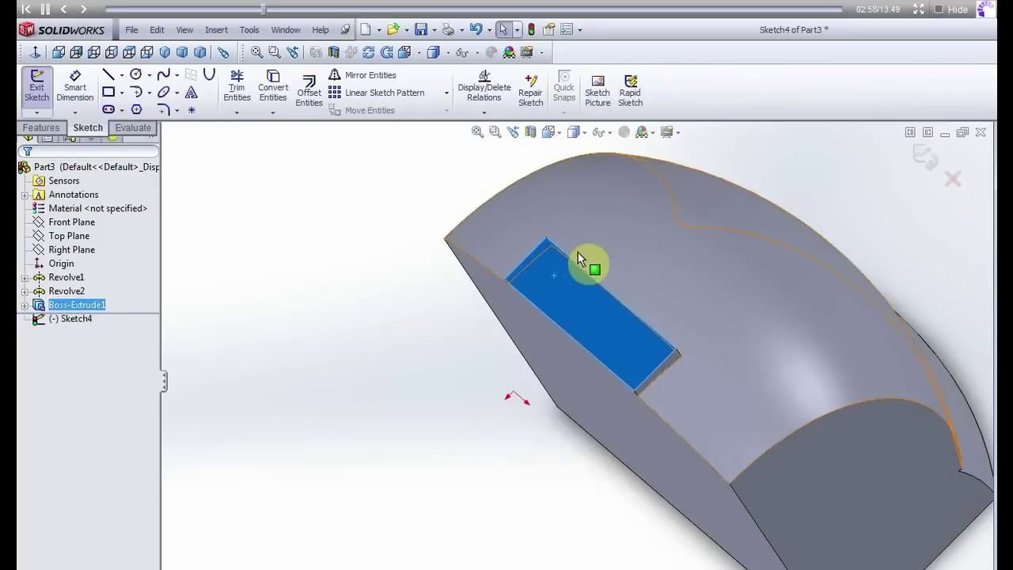
pyautogui.rightClick(97, 315)
pyautogui.click(107, 298)
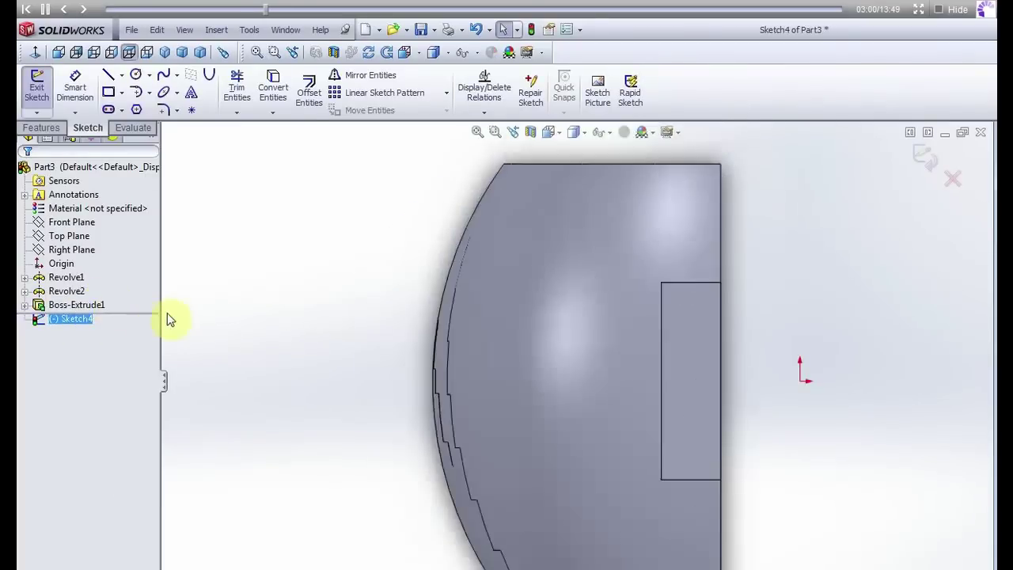
# Draw a line from the rectangle's bottom-right corner down and to the left
pyautogui.click(109, 80)
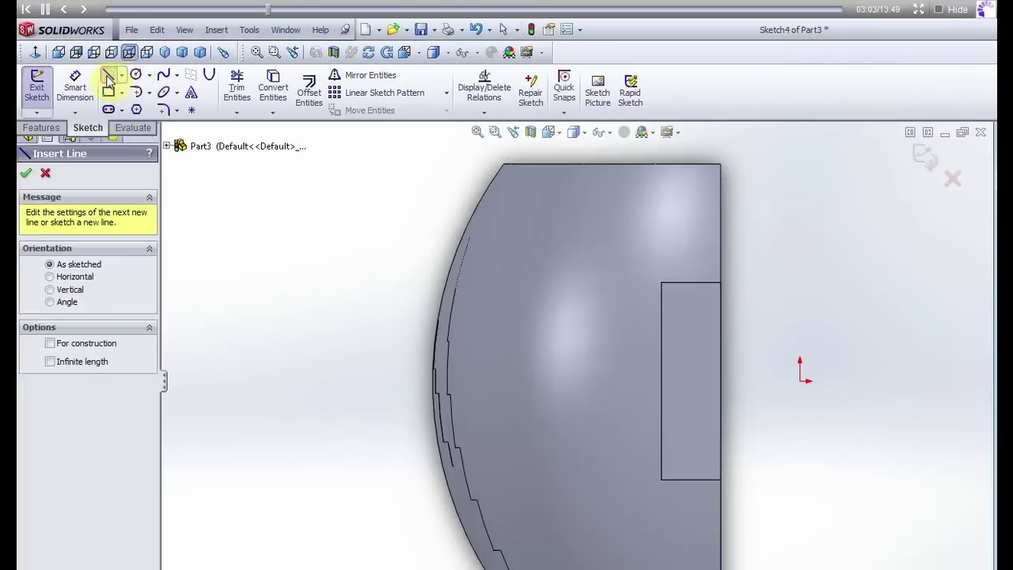
pyautogui.click(720, 481)
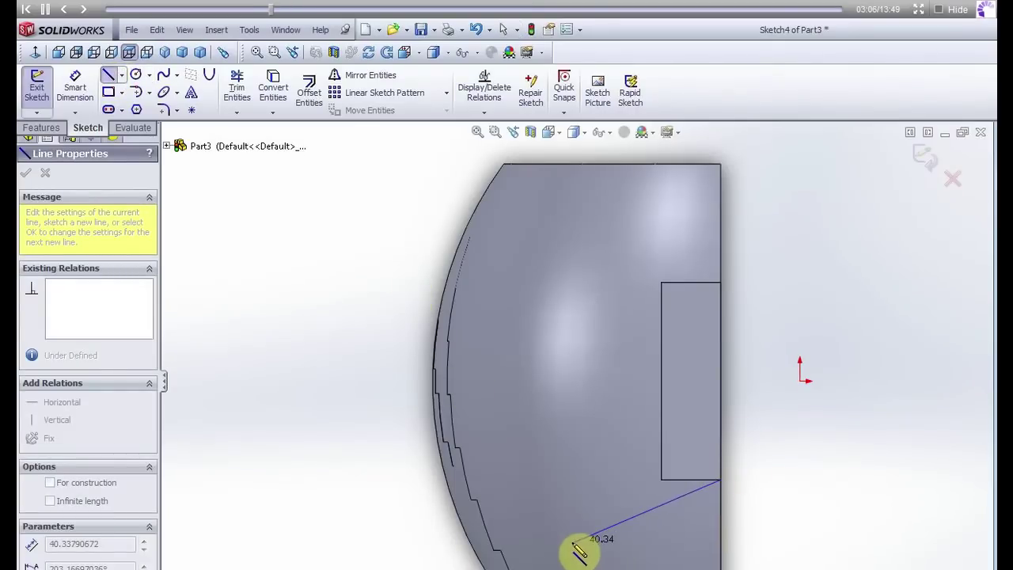
pyautogui.scroll(2, 536, 392)
pyautogui.click(455, 535)
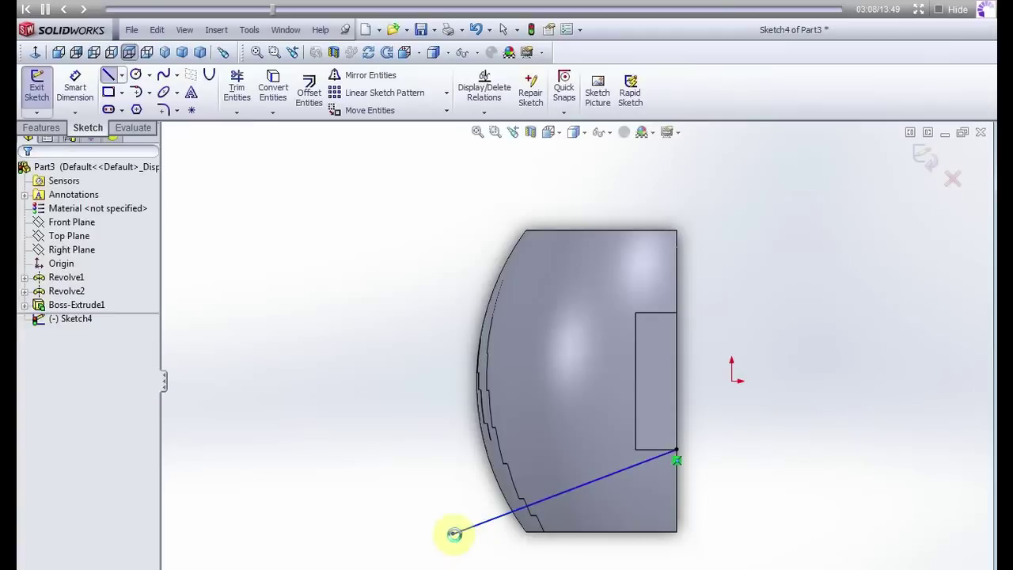
pyautogui.press('Escape')
# Dimension the angle between the new line and the adjacent edge to 15°
pyautogui.click(72, 81)
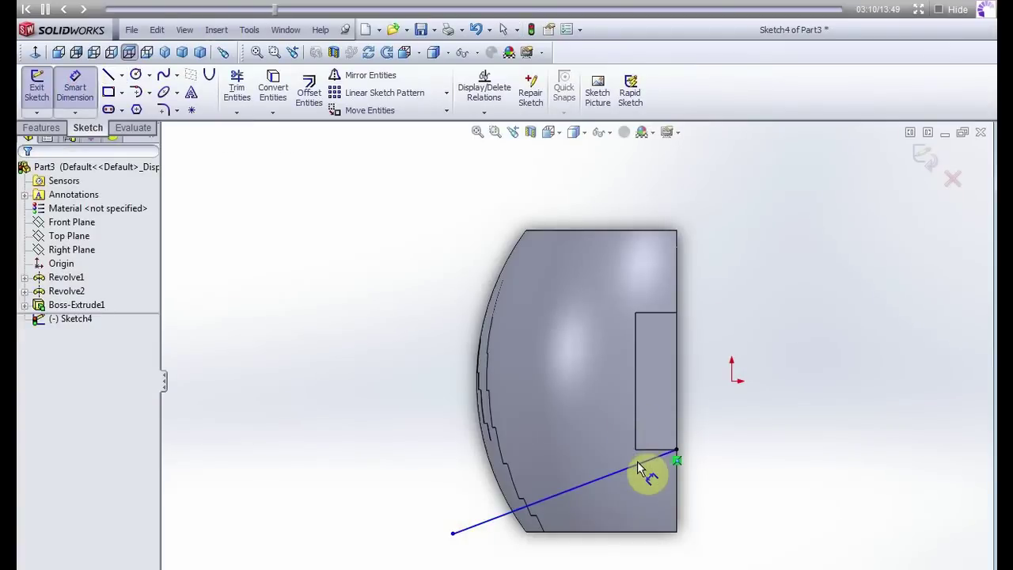
pyautogui.click(652, 461)
pyautogui.click(644, 450)
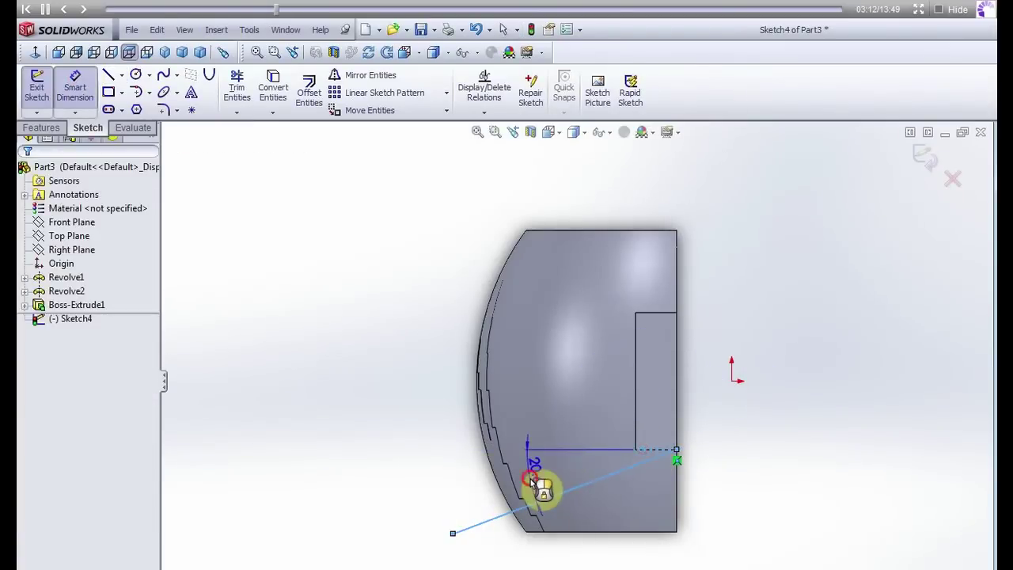
pyautogui.click(538, 483)
pyautogui.write('15')
pyautogui.press('Return')
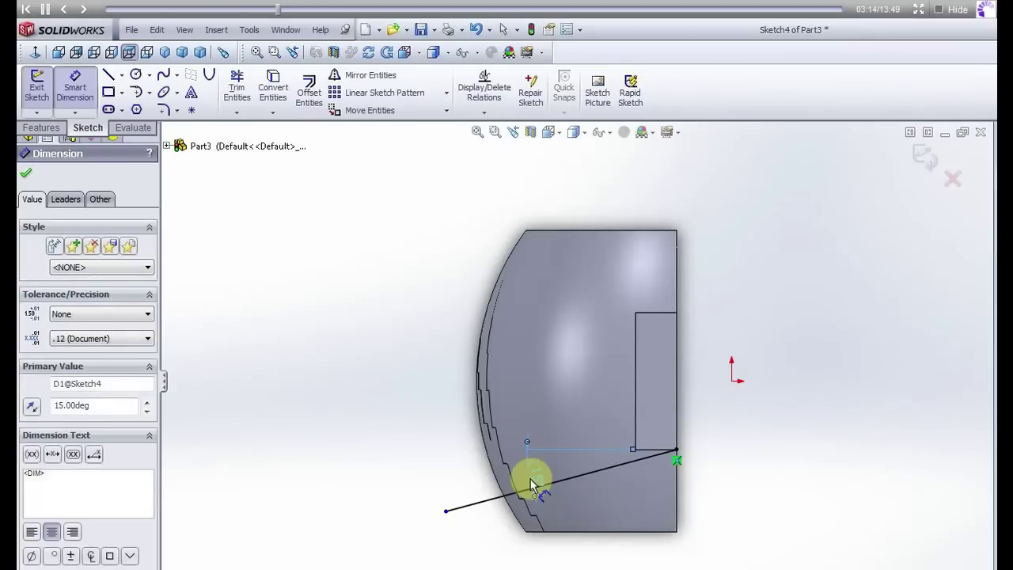
pyautogui.click(543, 389)
pyautogui.moveTo(649, 346); pyautogui.dragTo(559, 323, button='middle')
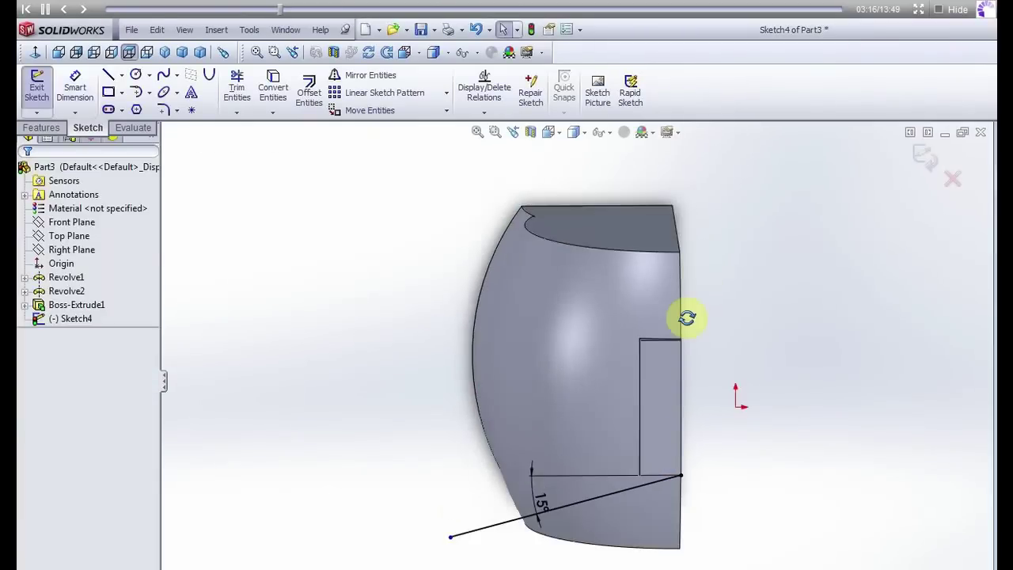
pyautogui.click(127, 32)
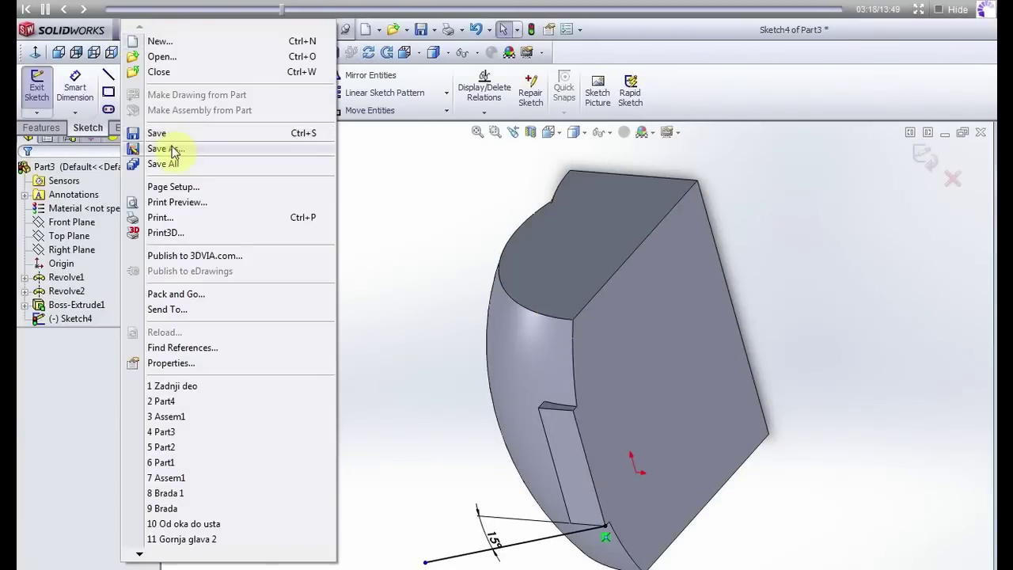
# Save the part as Part5 and close it
pyautogui.click(154, 148)
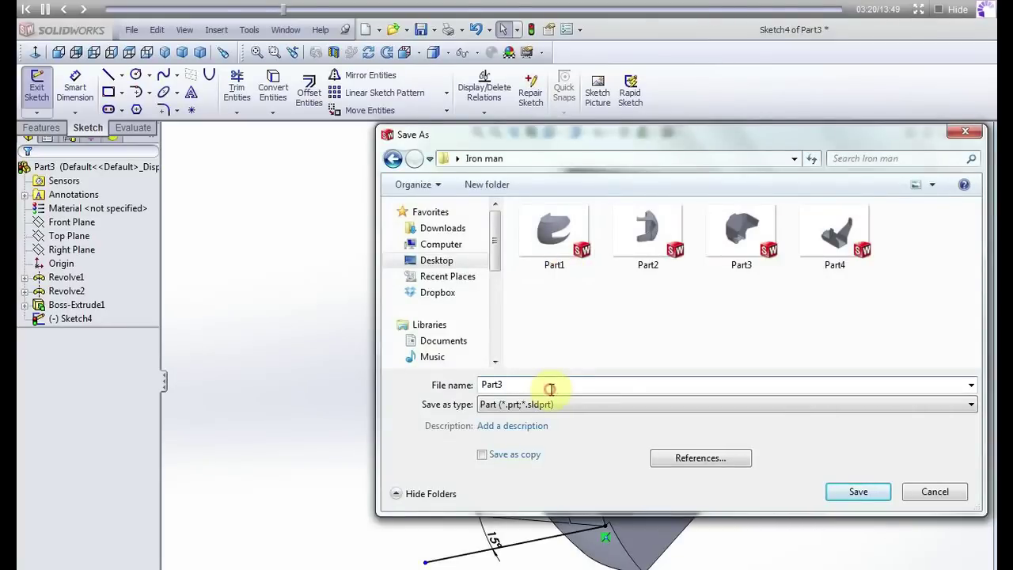
pyautogui.press('BackSpace')
pyautogui.write('5')
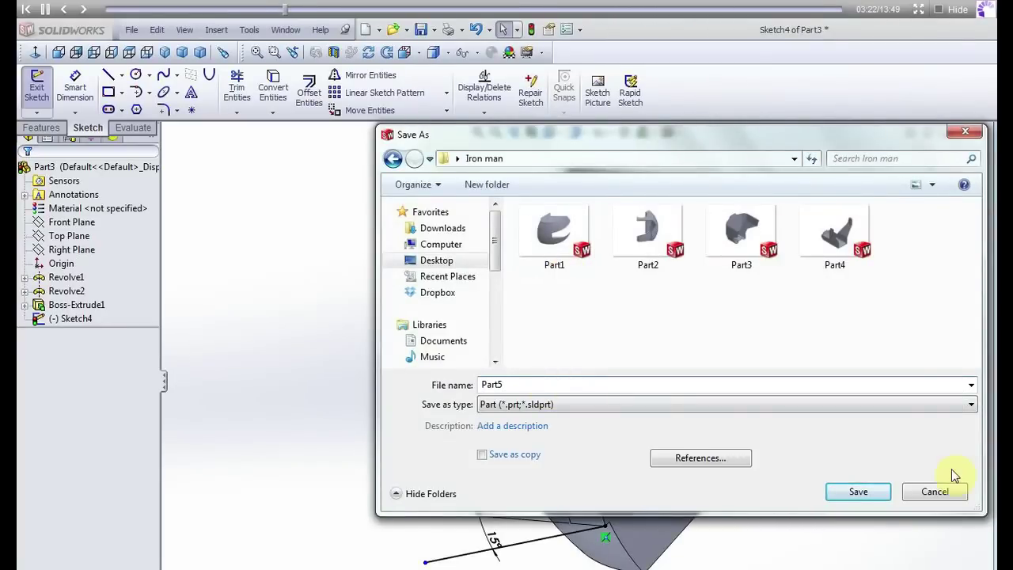
pyautogui.click(856, 495)
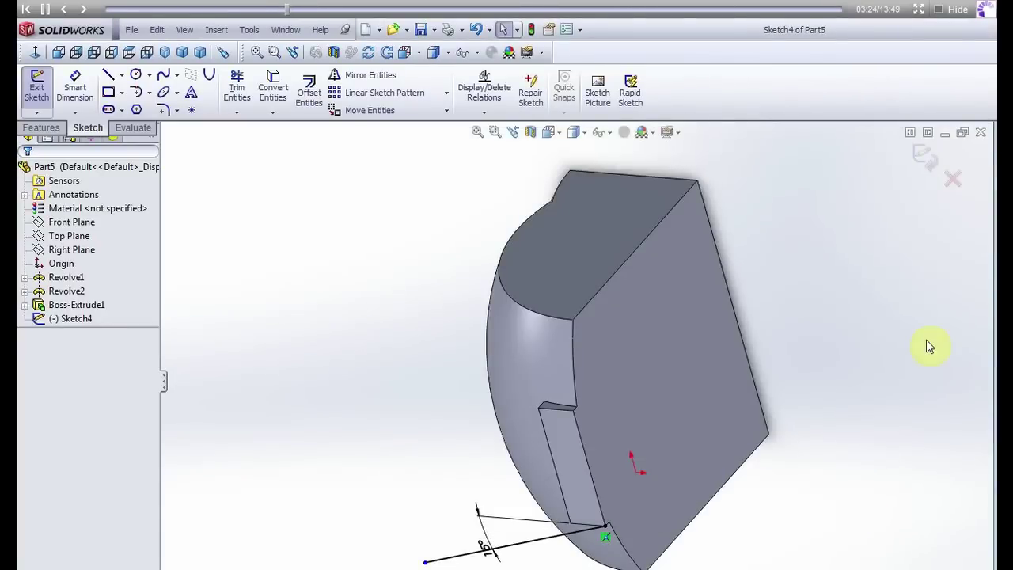
pyautogui.click(984, 134)
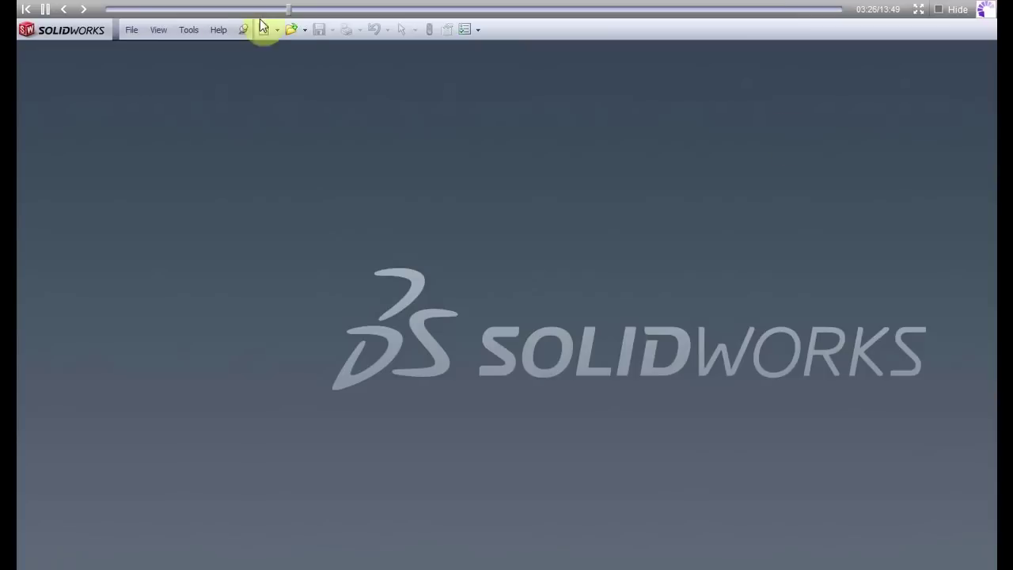
# Open the Assem1 assembly, rebuild it and dismiss the error report
pyautogui.click(289, 32)
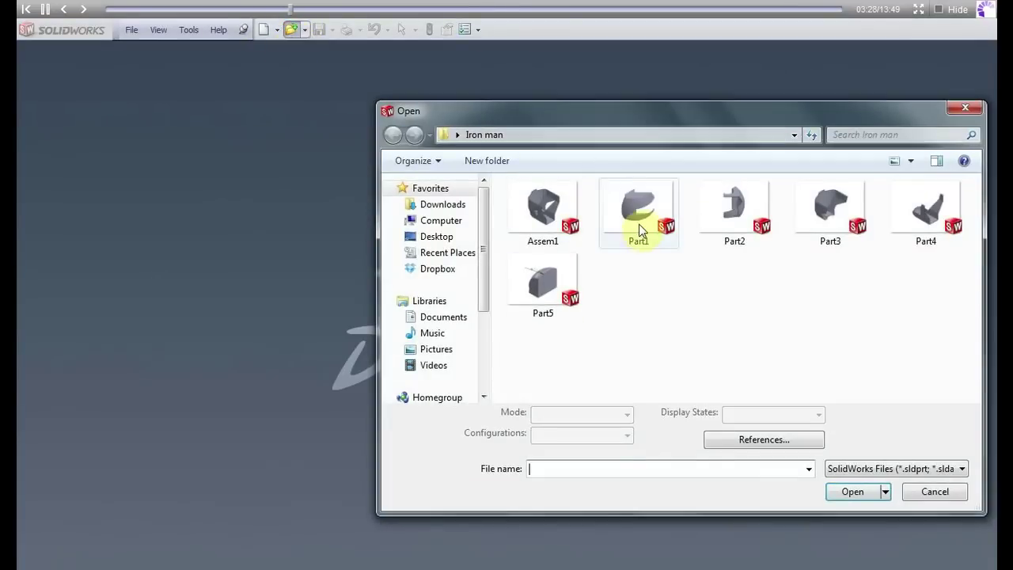
pyautogui.click(549, 217)
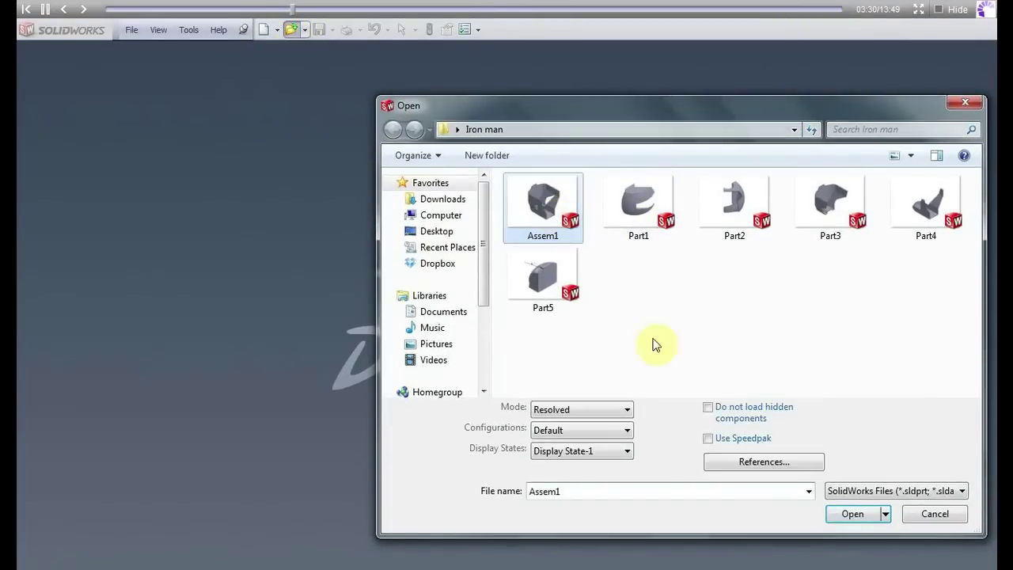
pyautogui.click(860, 513)
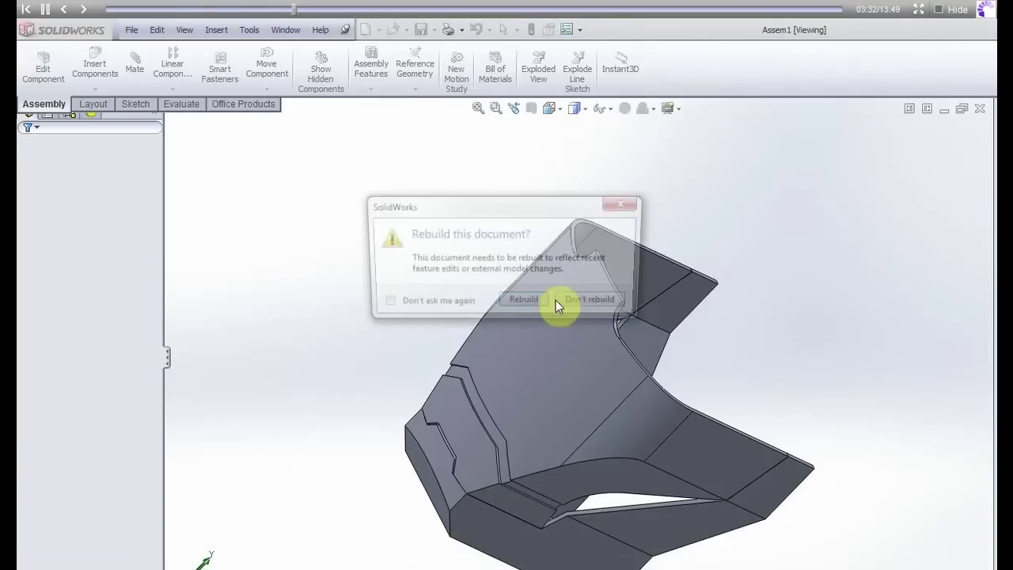
pyautogui.click(523, 305)
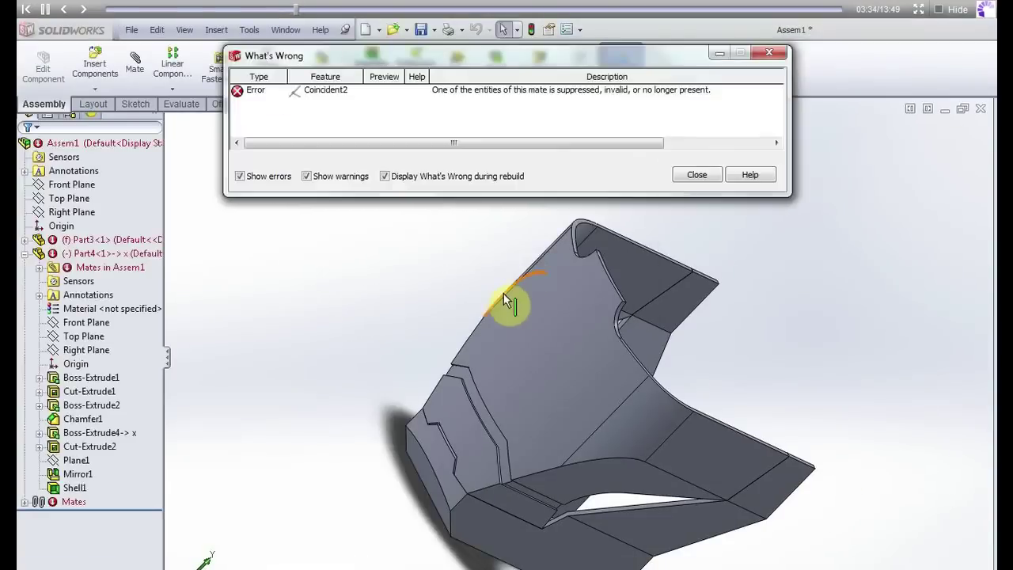
pyautogui.click(697, 173)
pyautogui.moveTo(501, 224)
pyautogui.mouseDown(button='middle')
pyautogui.moveTo(586, 233)
pyautogui.moveTo(520, 203)
pyautogui.moveTo(508, 174)
pyautogui.mouseUp(button='middle')
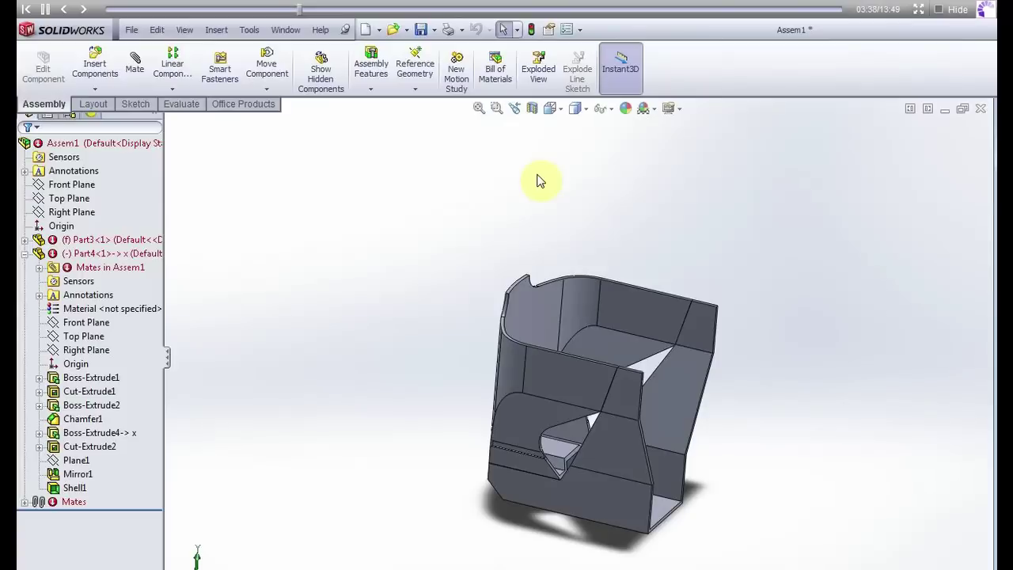
pyautogui.click(108, 65)
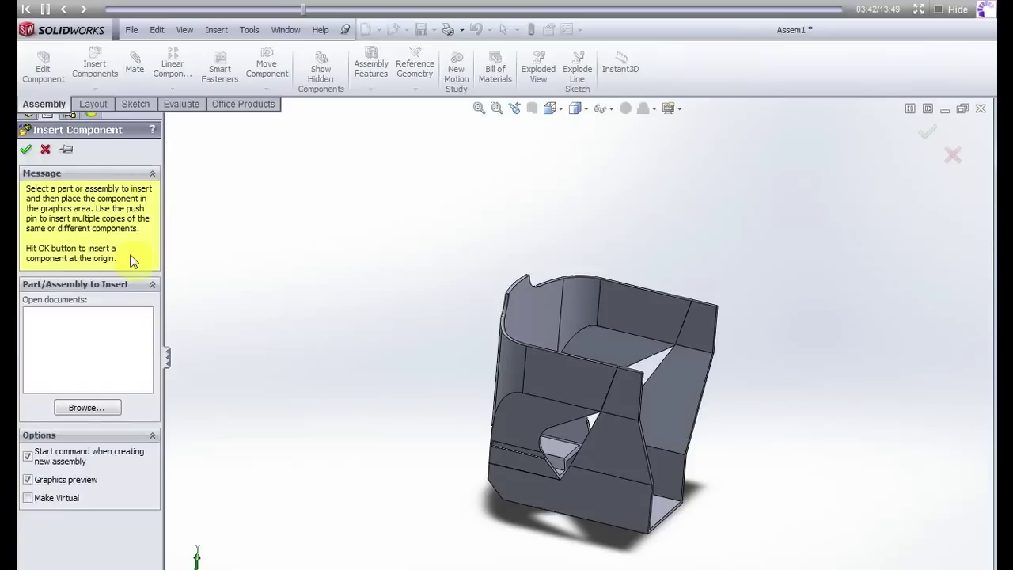
# Insert Part5 into Assem1 and place it beside the helmet body
pyautogui.click(103, 408)
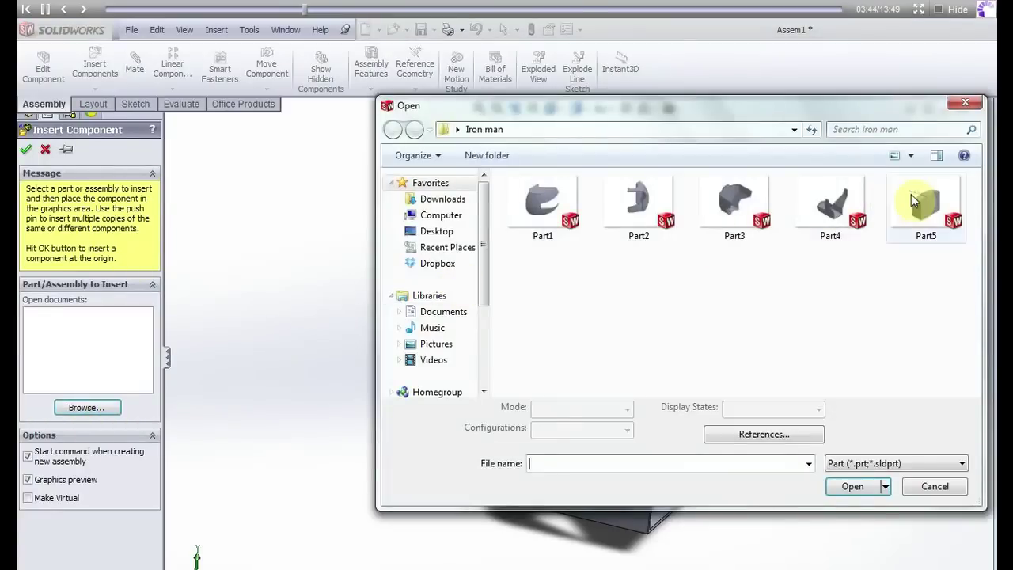
pyautogui.click(926, 206)
pyautogui.click(852, 486)
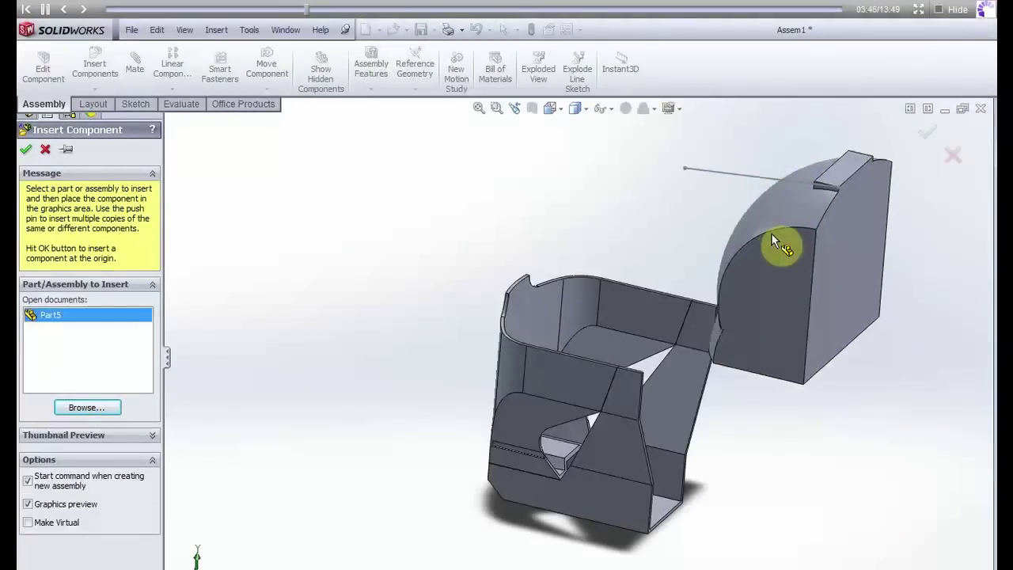
pyautogui.click(768, 236)
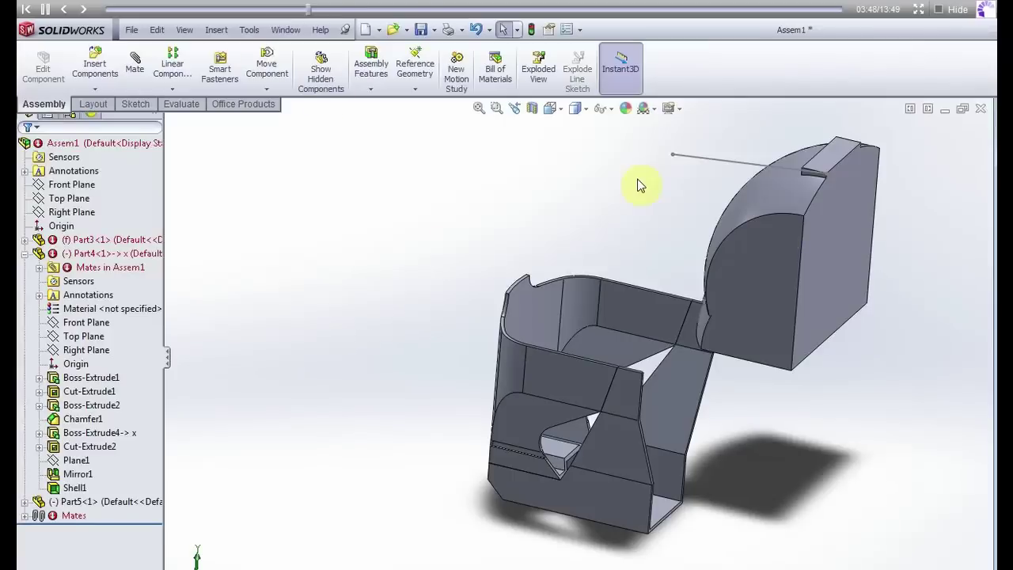
# Rotate Part5 freely into a new orientation with Rotate Component
pyautogui.click(267, 90)
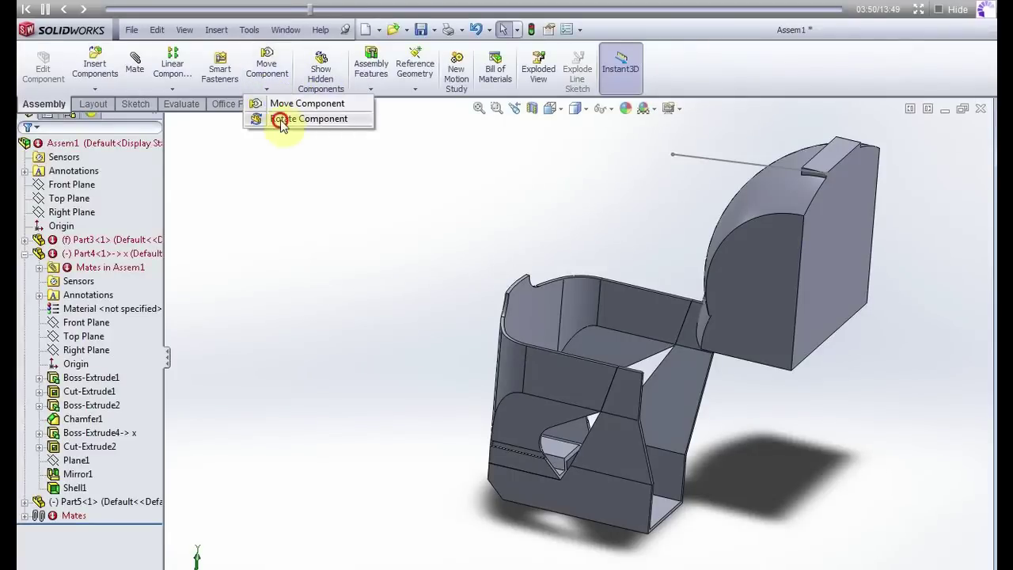
pyautogui.click(281, 118)
pyautogui.moveTo(753, 253)
pyautogui.mouseDown()
pyautogui.moveTo(783, 304)
pyautogui.moveTo(792, 436)
pyautogui.moveTo(844, 543)
pyautogui.moveTo(744, 219)
pyautogui.moveTo(848, 194)
pyautogui.moveTo(828, 100)
pyautogui.moveTo(715, 192)
pyautogui.moveTo(670, 113)
pyautogui.moveTo(647, 216)
pyautogui.moveTo(771, 235)
pyautogui.moveTo(720, 161)
pyautogui.moveTo(687, 144)
pyautogui.mouseUp()
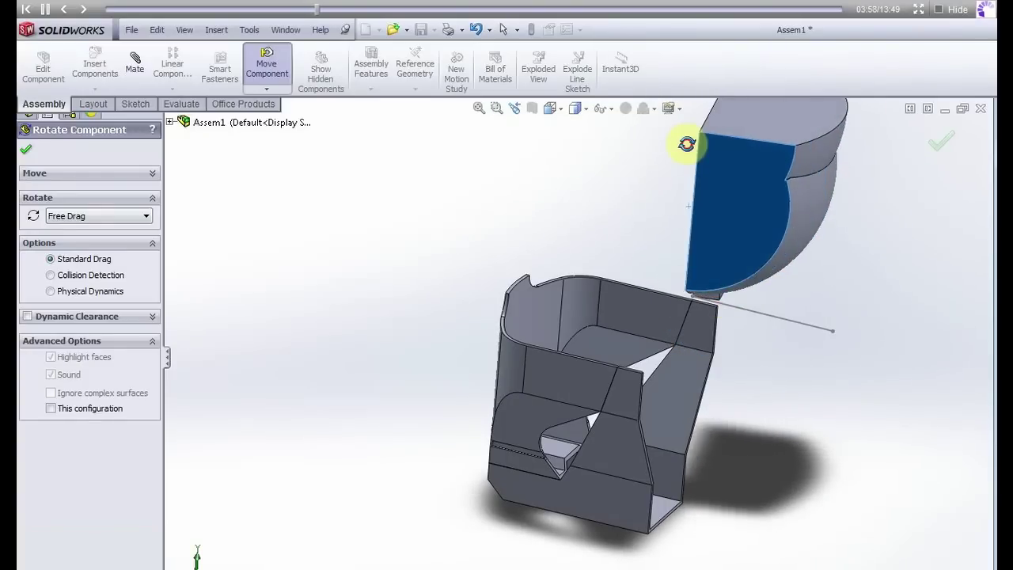
pyautogui.press('Escape')
pyautogui.moveTo(521, 168); pyautogui.dragTo(575, 176, button='middle')
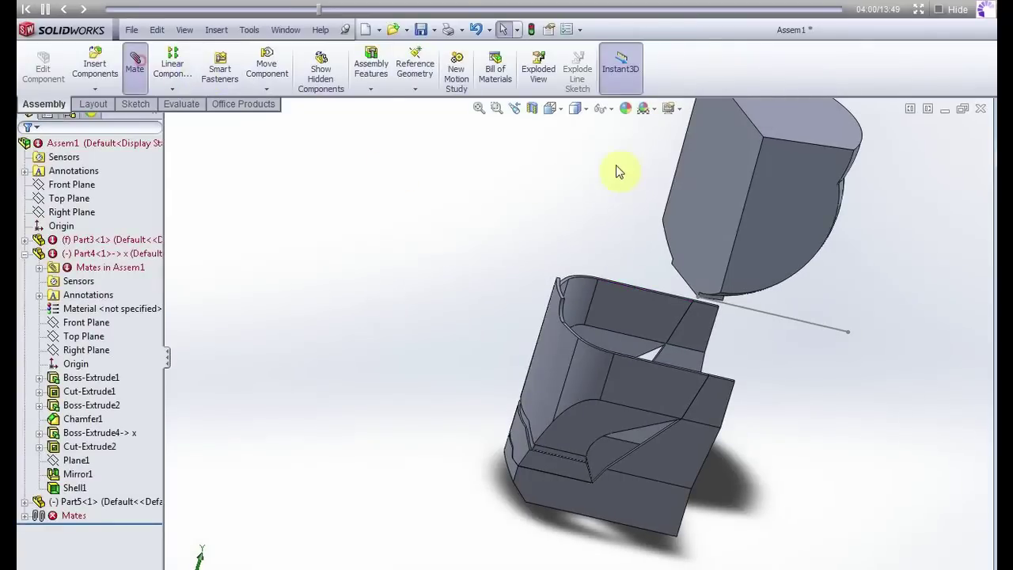
# Add a first coincident mate between Part4's edge face and Part5
pyautogui.click(753, 182)
pyautogui.moveTo(679, 267)
pyautogui.mouseDown(button='middle')
pyautogui.moveTo(602, 228)
pyautogui.moveTo(484, 390)
pyautogui.mouseUp(button='middle')
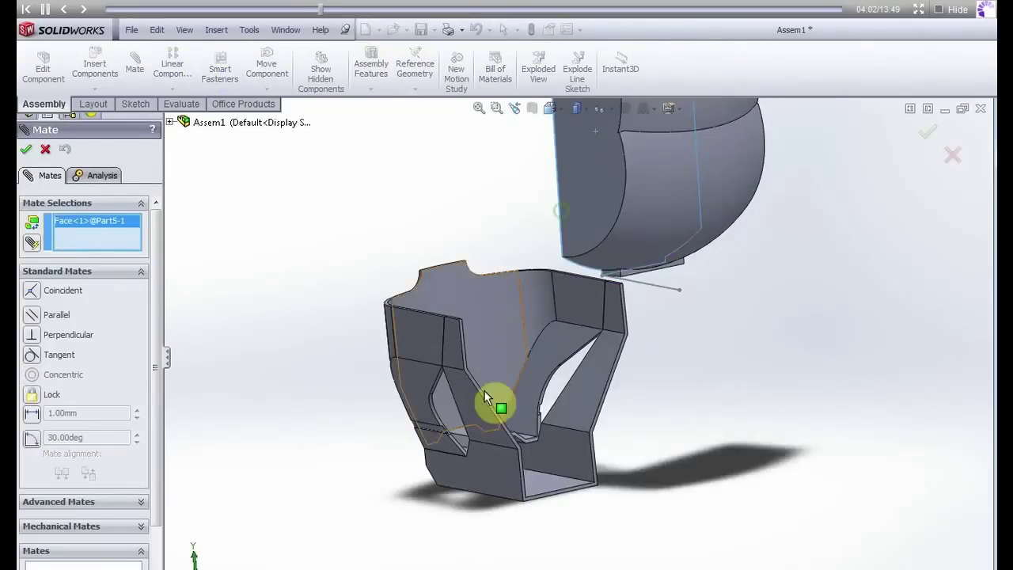
pyautogui.scroll(-1, 479, 378)
pyautogui.scroll(-2, 483, 348)
pyautogui.scroll(-2, 491, 320)
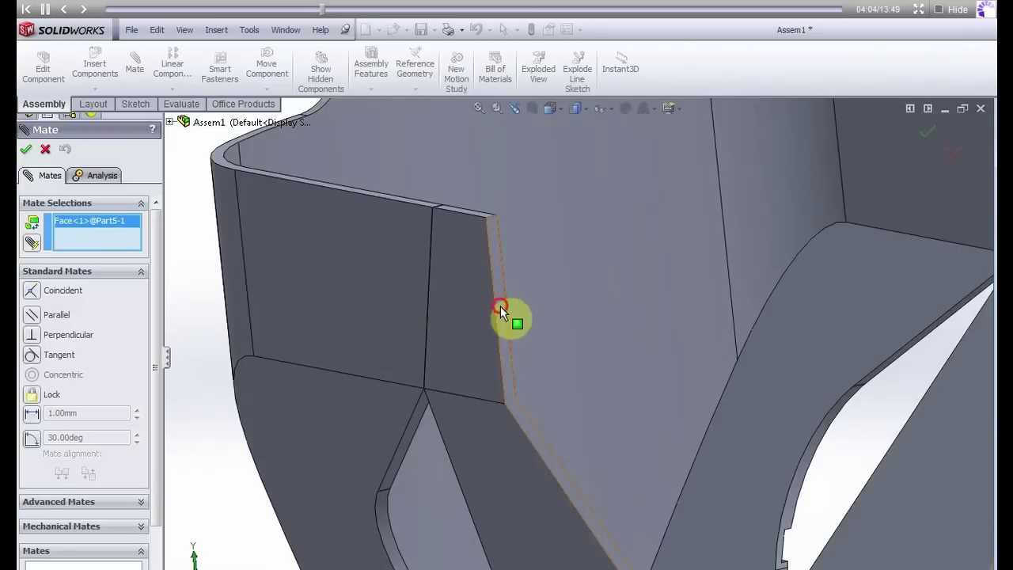
pyautogui.click(501, 305)
pyautogui.scroll(1, 526, 315)
pyautogui.scroll(3, 531, 316)
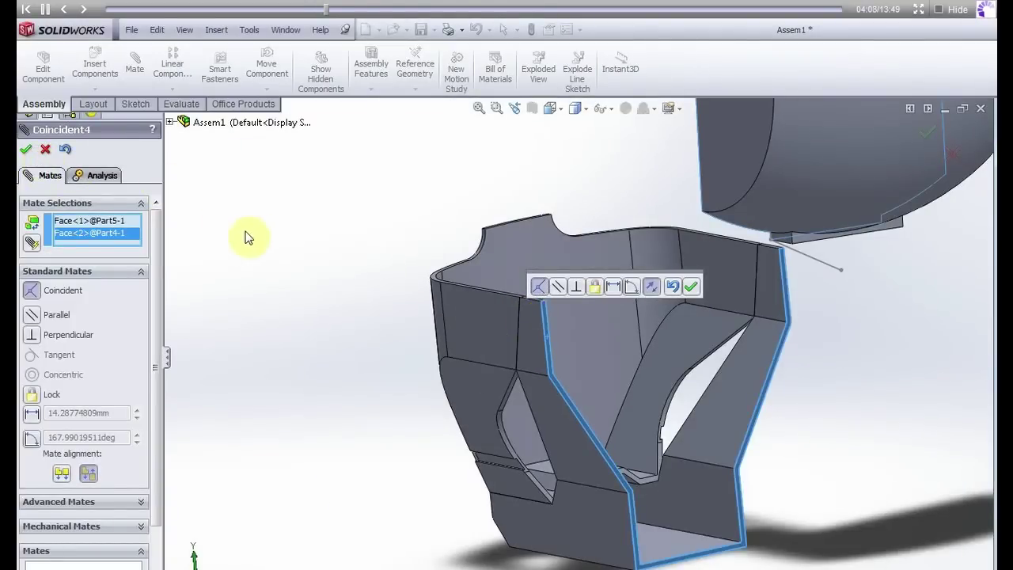
pyautogui.click(24, 150)
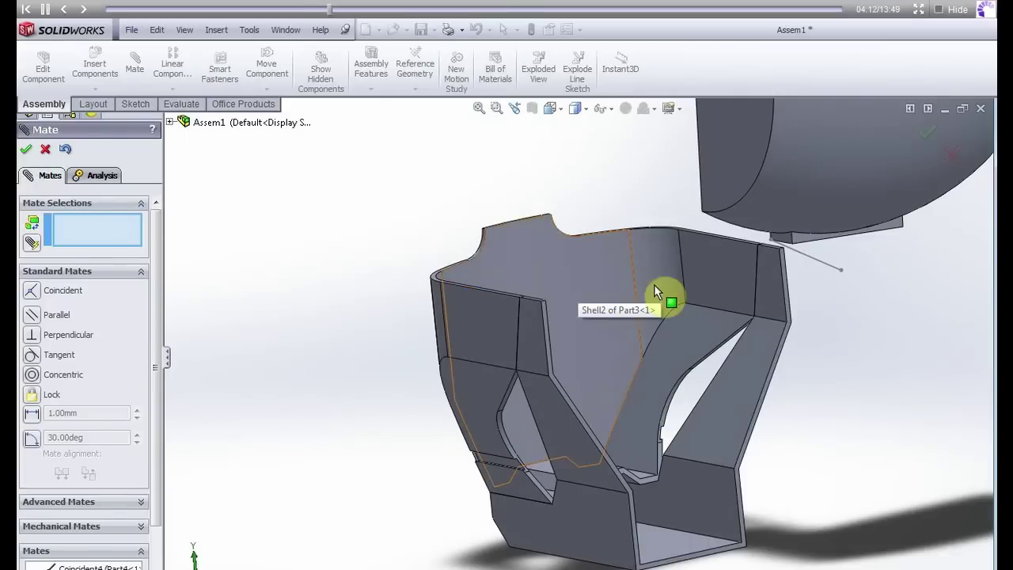
# Mate Part5's bottom face coincident with Part4's bottom face
pyautogui.moveTo(669, 296); pyautogui.dragTo(799, 220, button='middle')
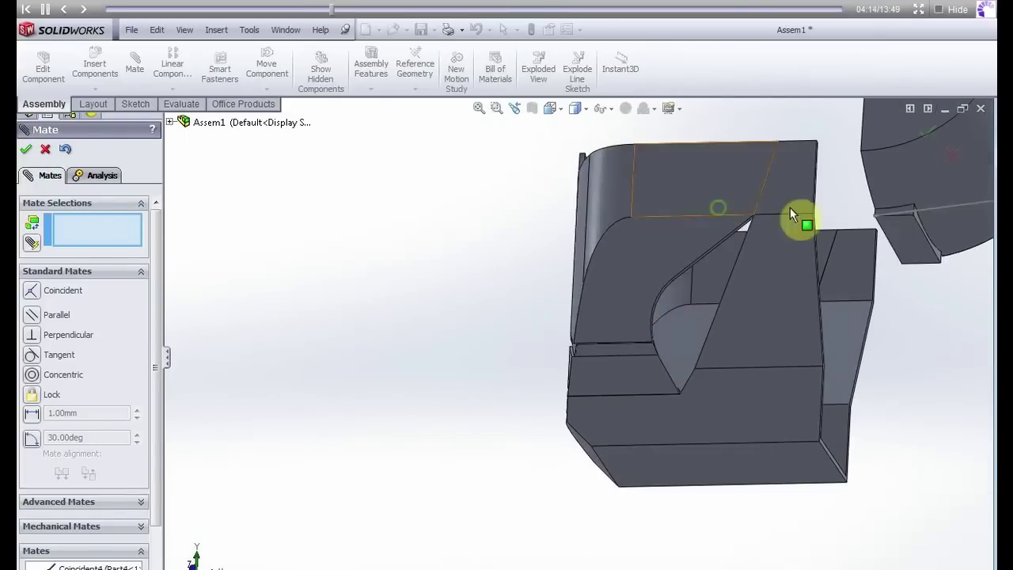
pyautogui.click(905, 236)
pyautogui.scroll(-3, 815, 475)
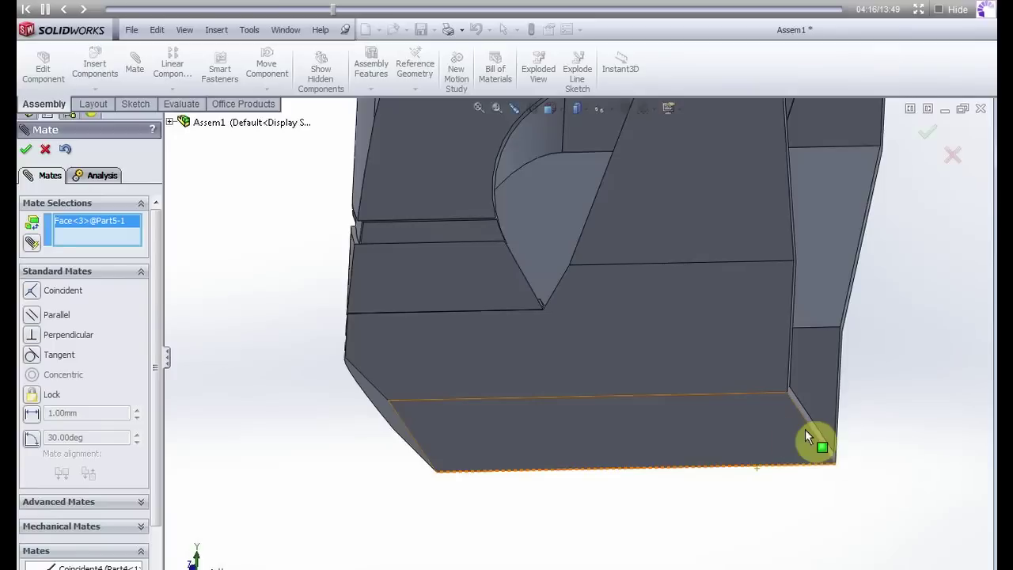
pyautogui.click(785, 428)
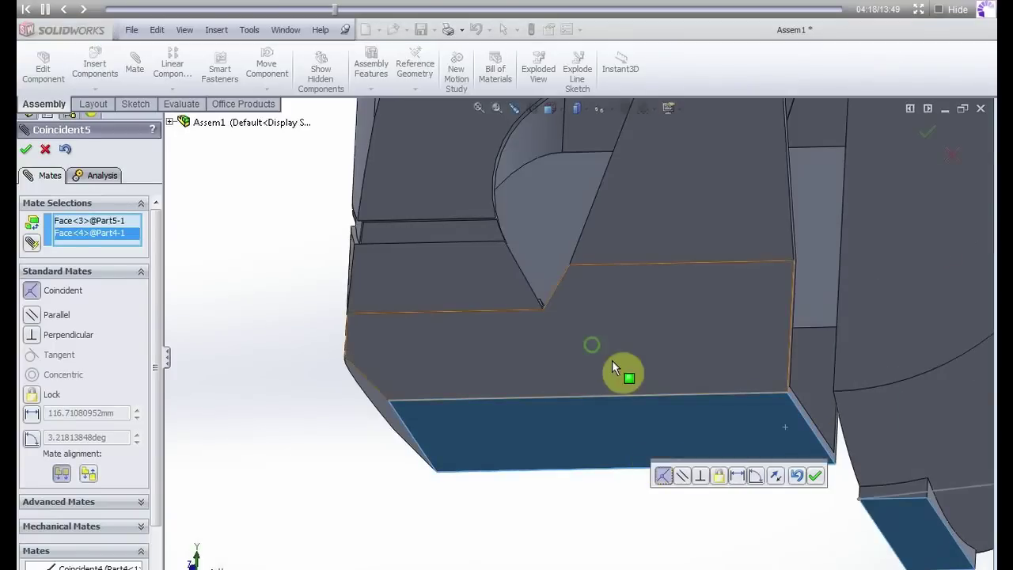
pyautogui.click(26, 156)
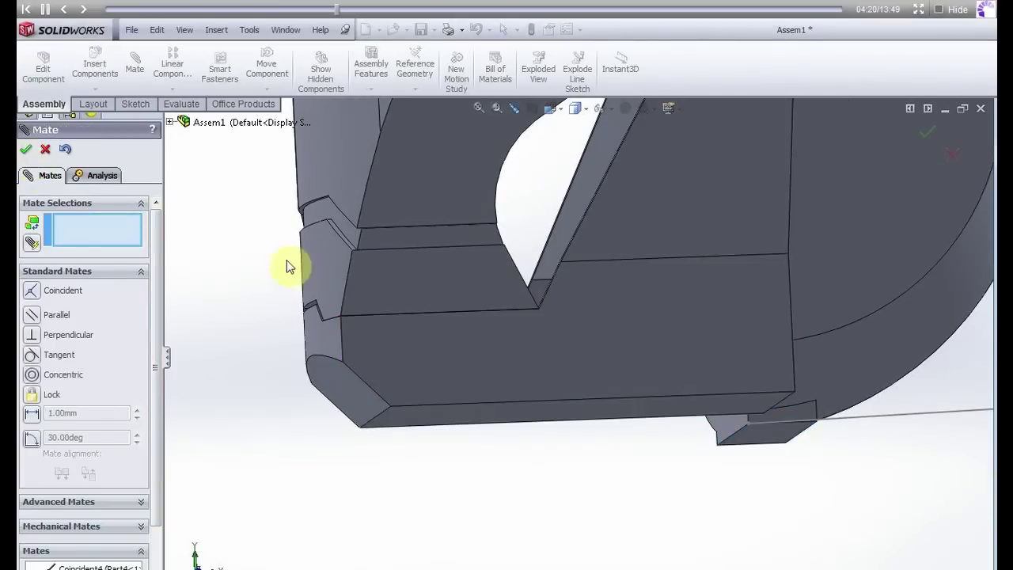
# Add a third coincident mate between two more matching faces
pyautogui.scroll(3, 600, 328)
pyautogui.moveTo(599, 327)
pyautogui.mouseDown(button='middle')
pyautogui.moveTo(742, 375)
pyautogui.moveTo(725, 275)
pyautogui.mouseUp(button='middle')
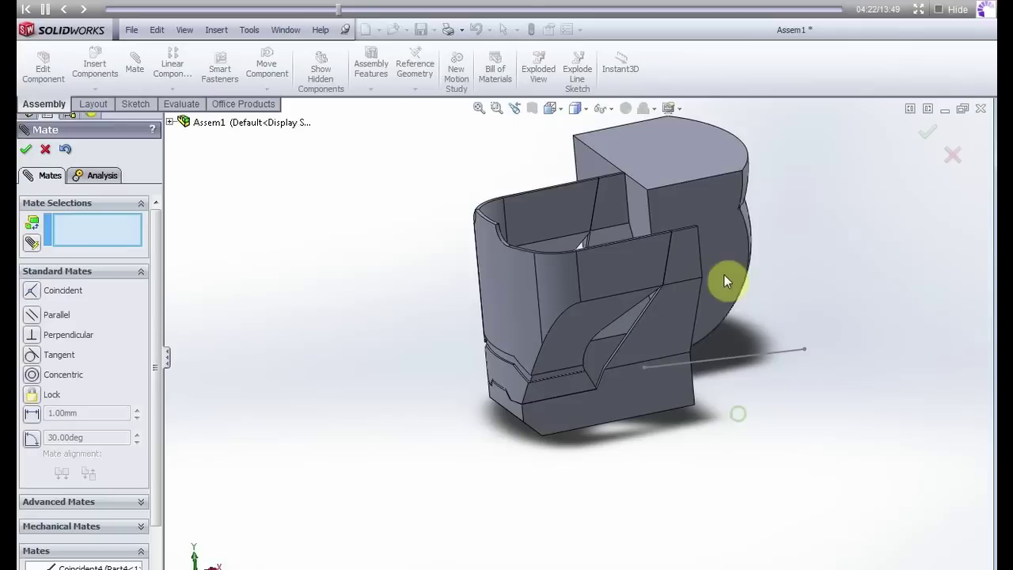
pyautogui.click(697, 226)
pyautogui.click(686, 252)
pyautogui.click(591, 288)
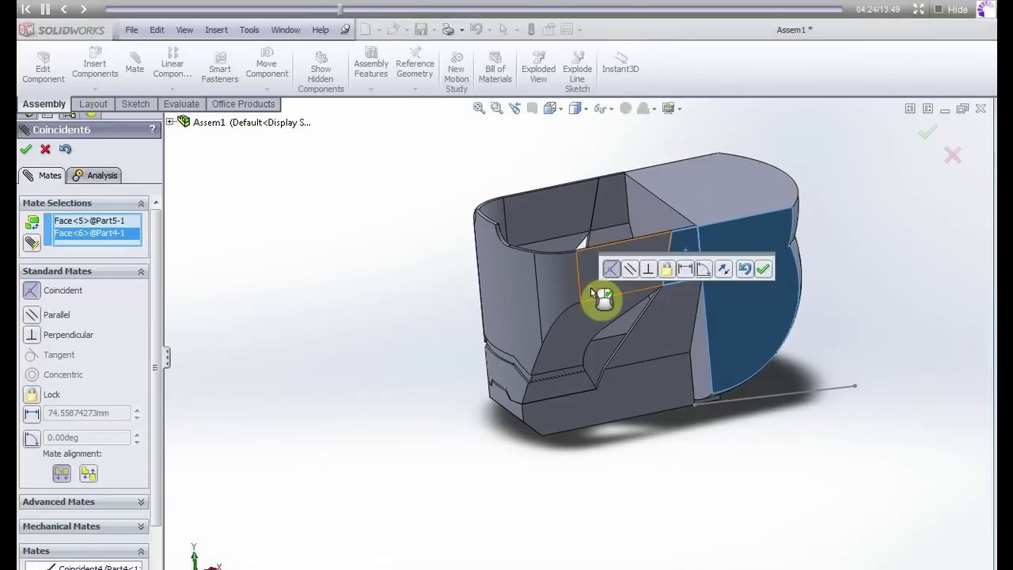
pyautogui.click(26, 150)
pyautogui.moveTo(361, 203)
pyautogui.mouseDown(button='middle')
pyautogui.moveTo(396, 255)
pyautogui.moveTo(401, 304)
pyautogui.mouseUp(button='middle')
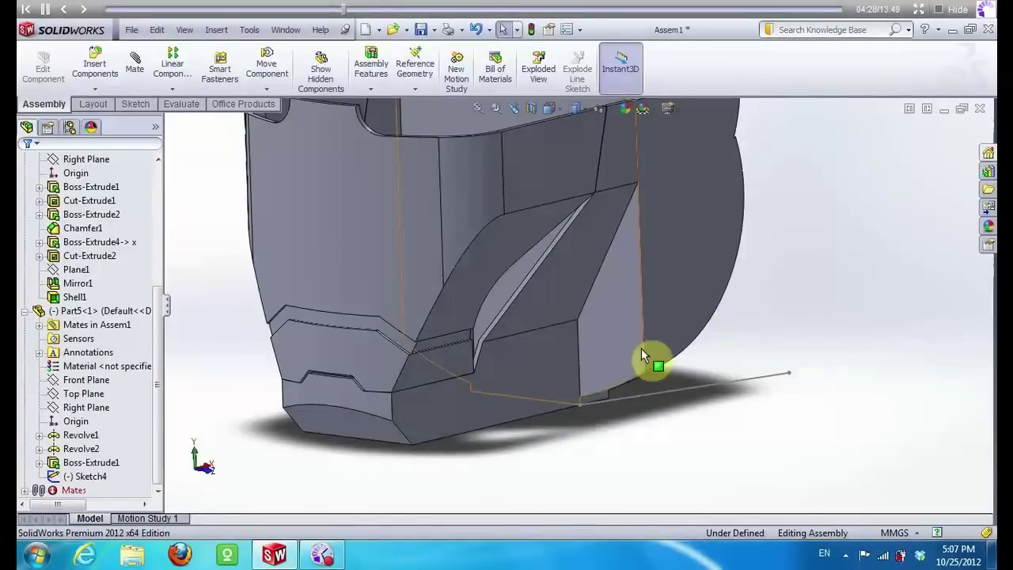
# Switch to editing Part5 in context within the assembly
pyautogui.rightClick(622, 315)
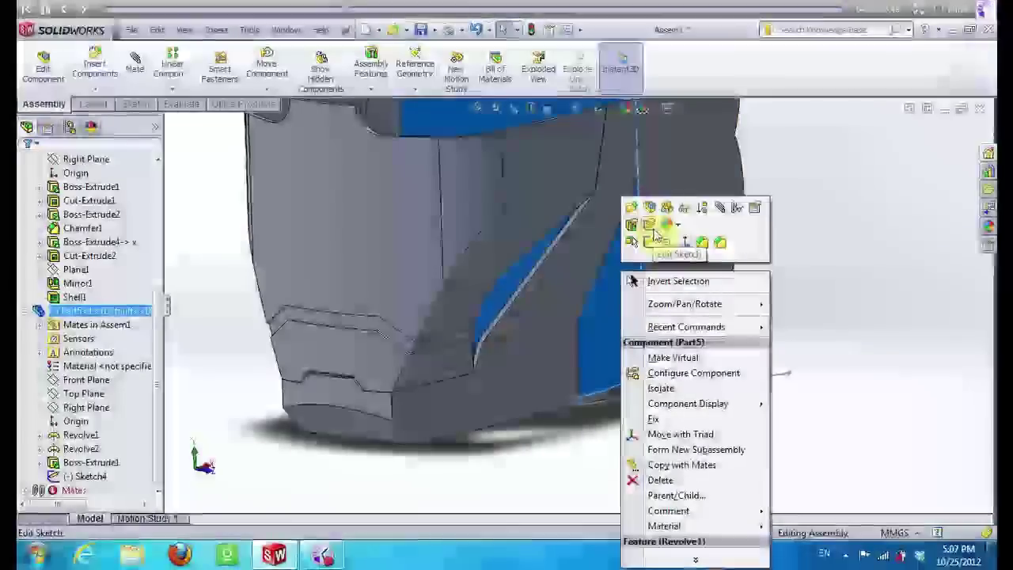
pyautogui.click(651, 213)
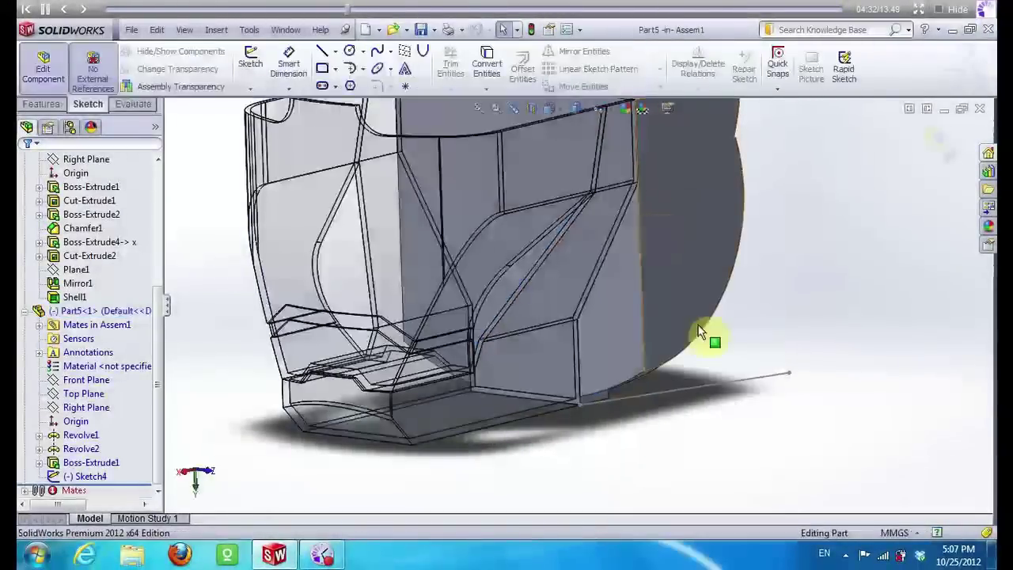
pyautogui.rightClick(631, 335)
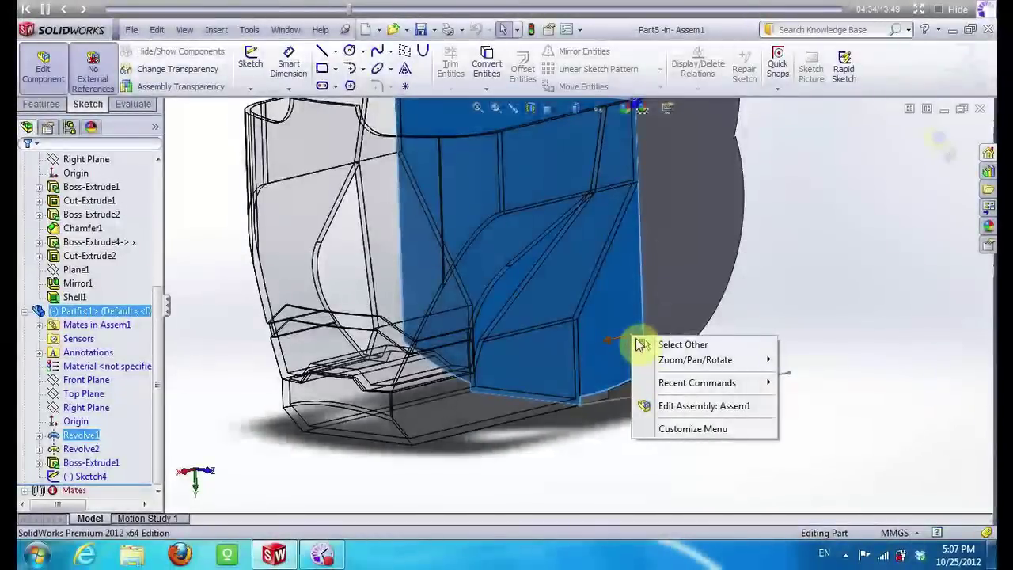
pyautogui.press('Escape')
# Start Sketch5 on Part5's flat side face and view it straight on
pyautogui.click(618, 291)
pyautogui.rightClick(619, 292)
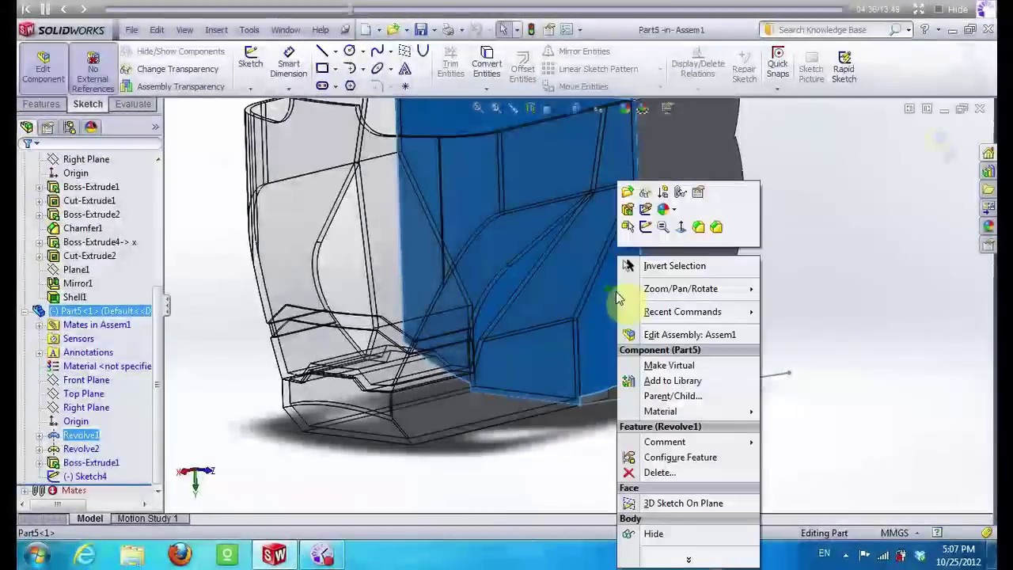
pyautogui.click(640, 226)
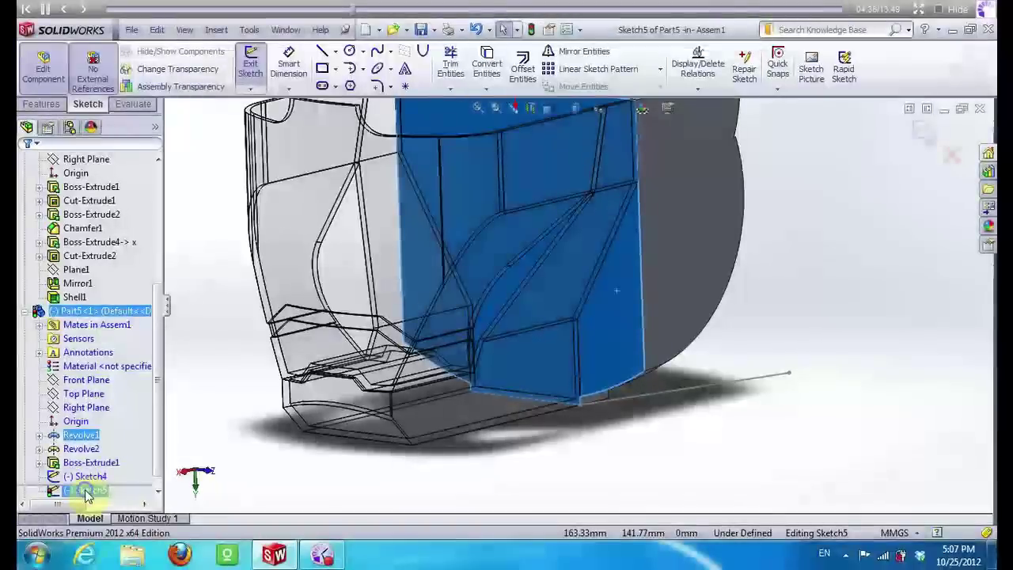
pyautogui.rightClick(87, 490)
pyautogui.click(113, 371)
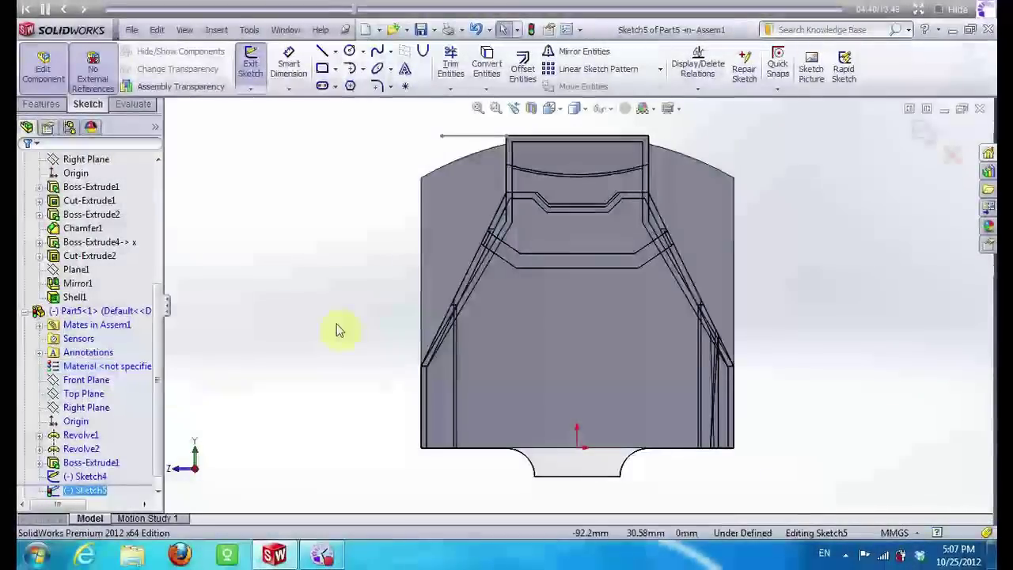
pyautogui.moveTo(328, 267); pyautogui.dragTo(368, 285, button='middle')
pyautogui.hotkey('ctrl', '8')
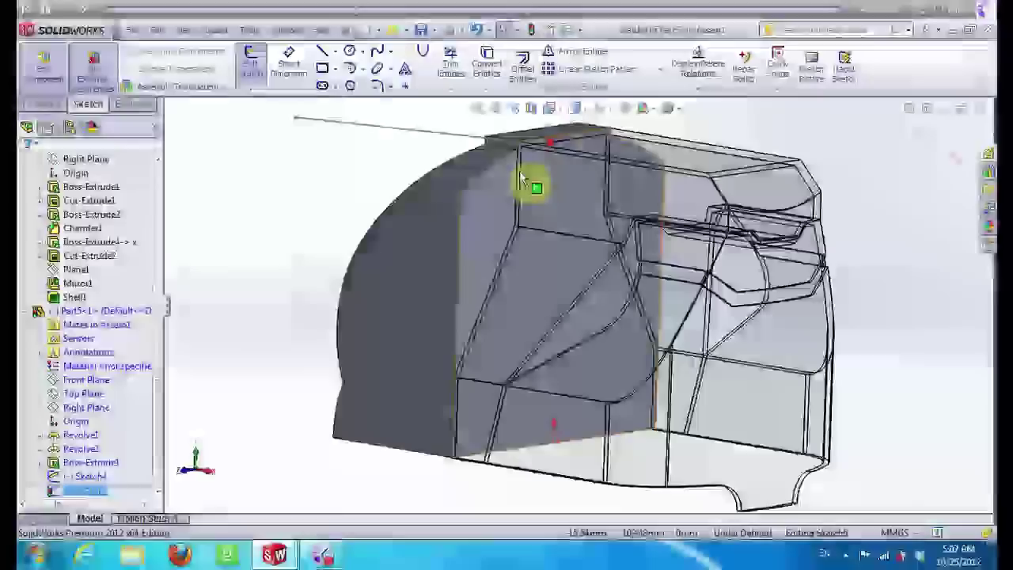
# Draw a sloped line from the lower-left corner, then a vertical line to the top vertex
pyautogui.press('l')
pyautogui.moveTo(456, 182); pyautogui.dragTo(462, 174, button='middle')
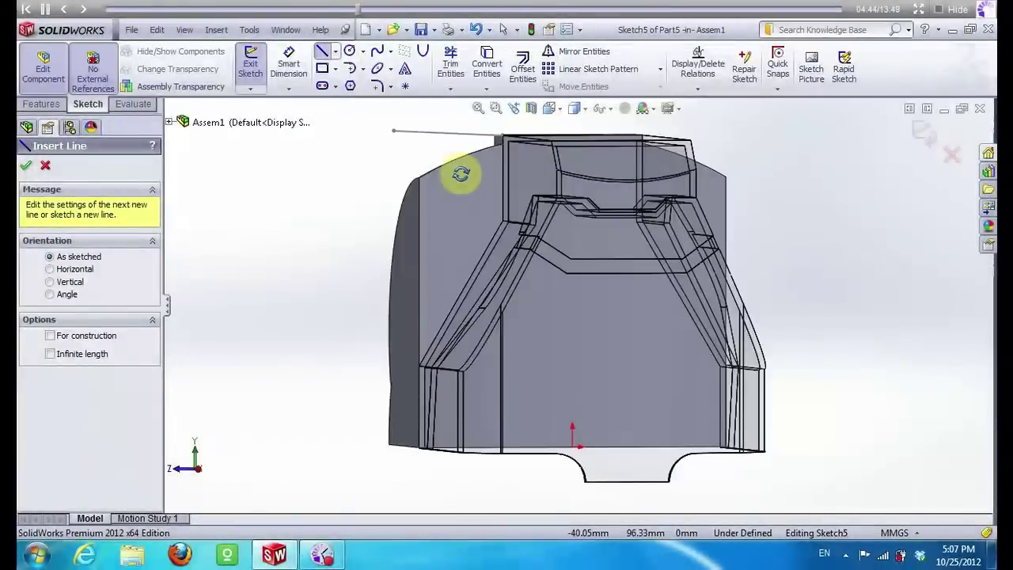
pyautogui.scroll(-4, 510, 149)
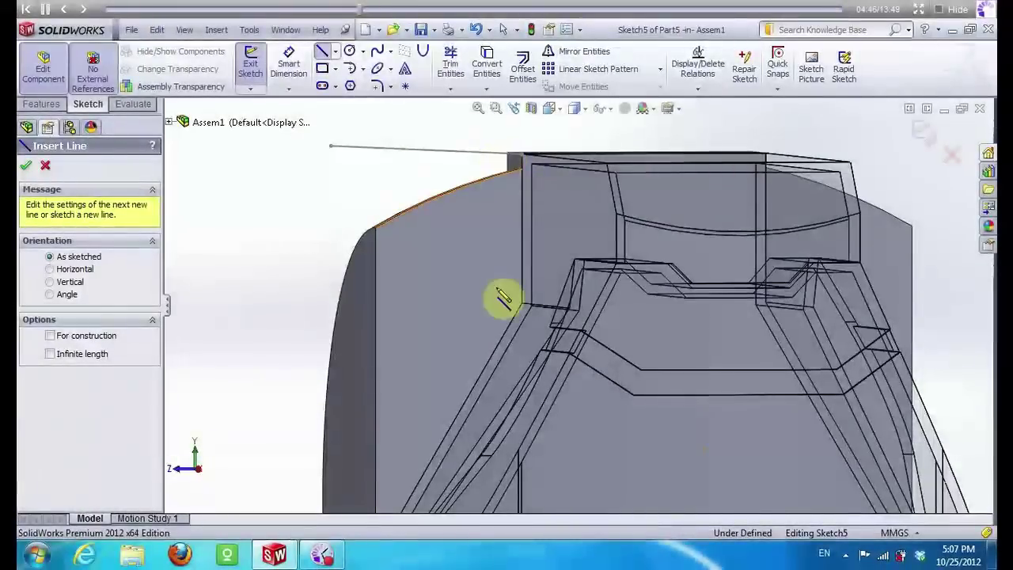
pyautogui.scroll(3, 538, 146)
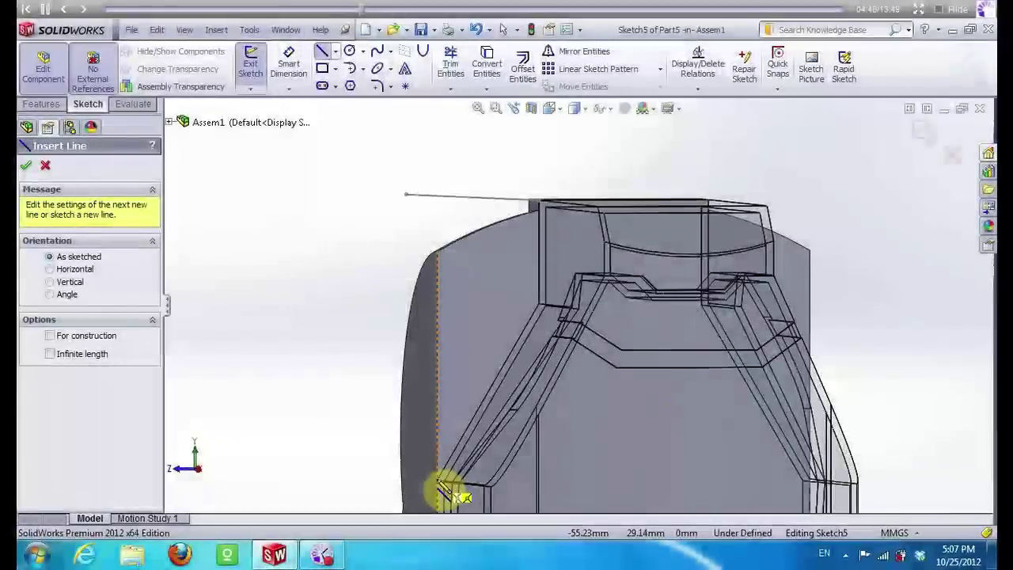
pyautogui.click(441, 481)
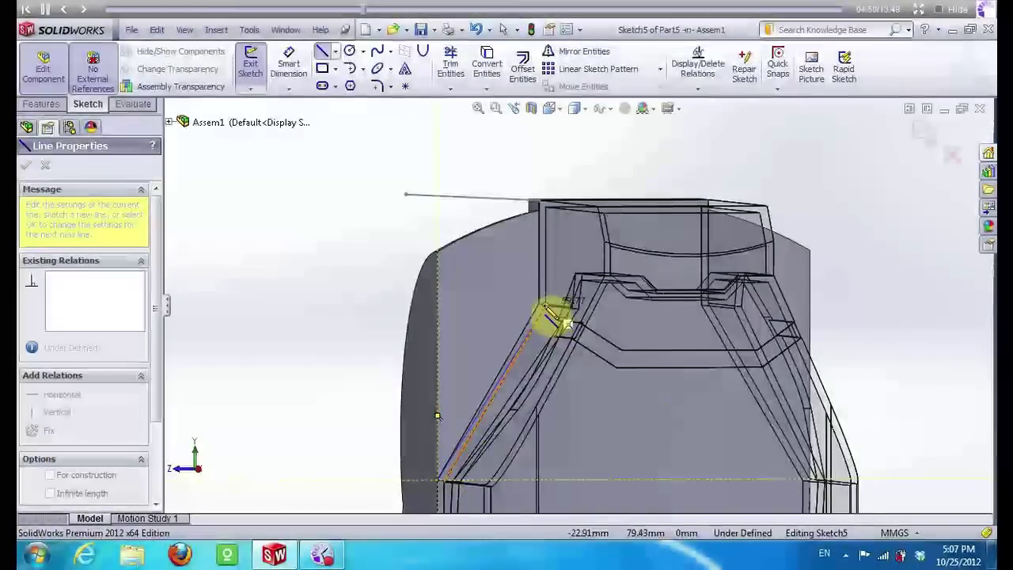
pyautogui.click(539, 303)
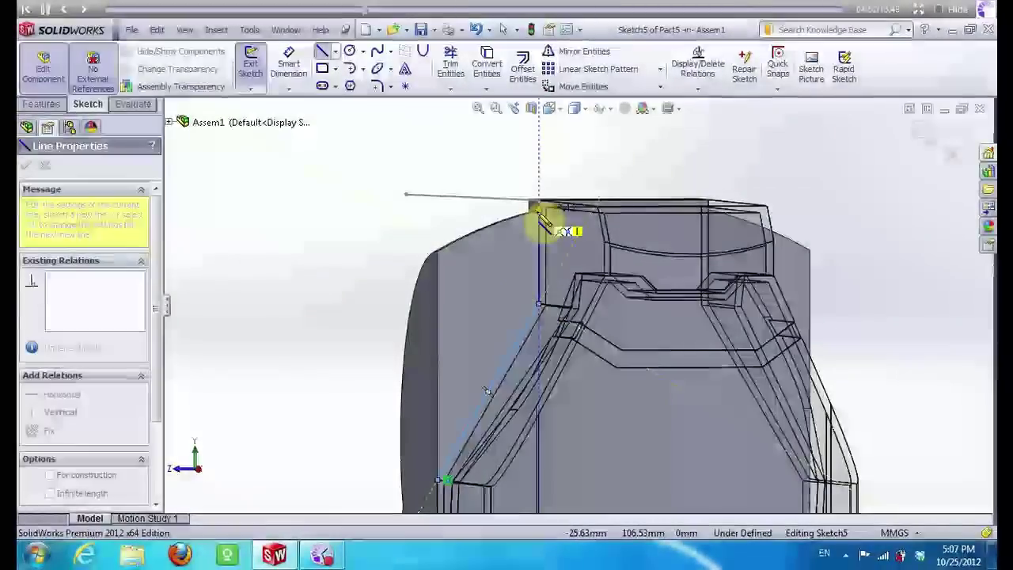
pyautogui.click(538, 211)
pyautogui.press('Escape')
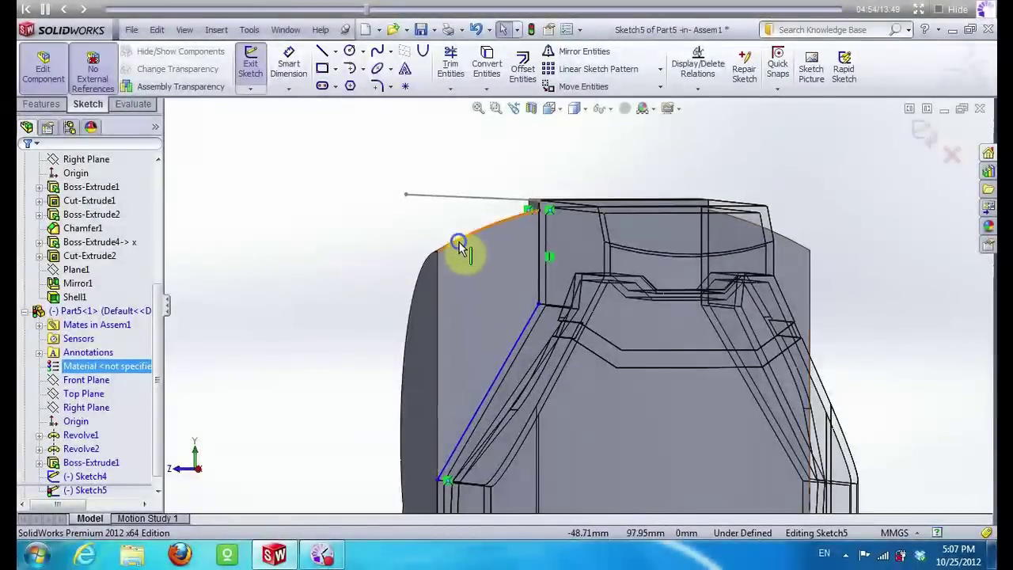
# Convert the curved top edge and left vertical edge into sketch lines
pyautogui.rightClick(460, 246)
pyautogui.press('Escape')
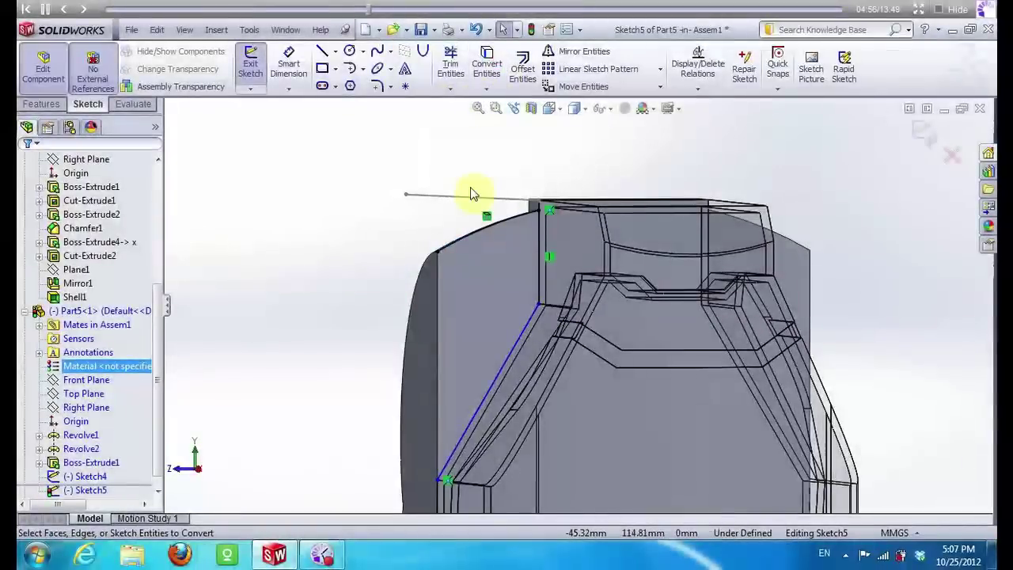
pyautogui.click(438, 274)
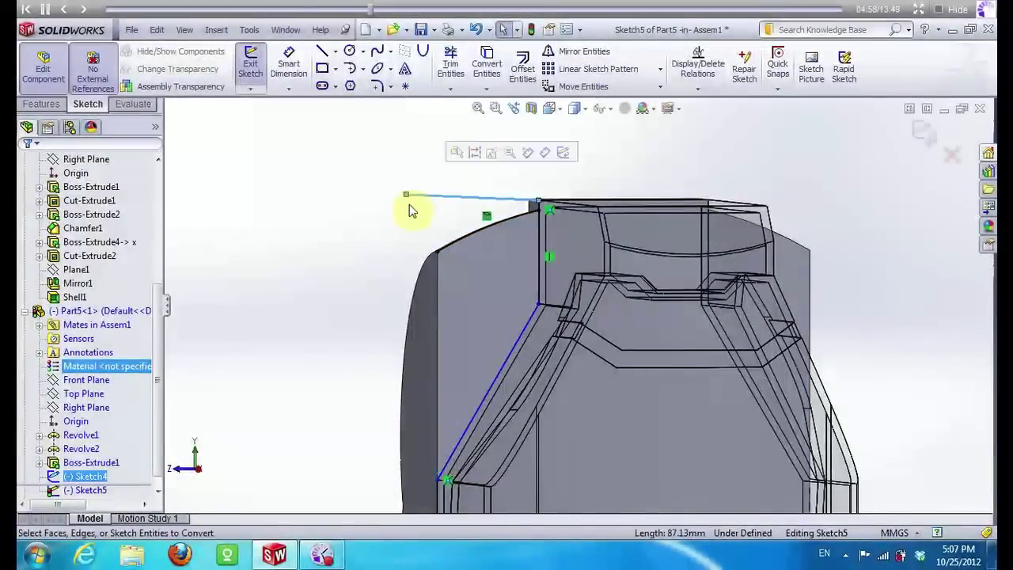
pyautogui.click(440, 297)
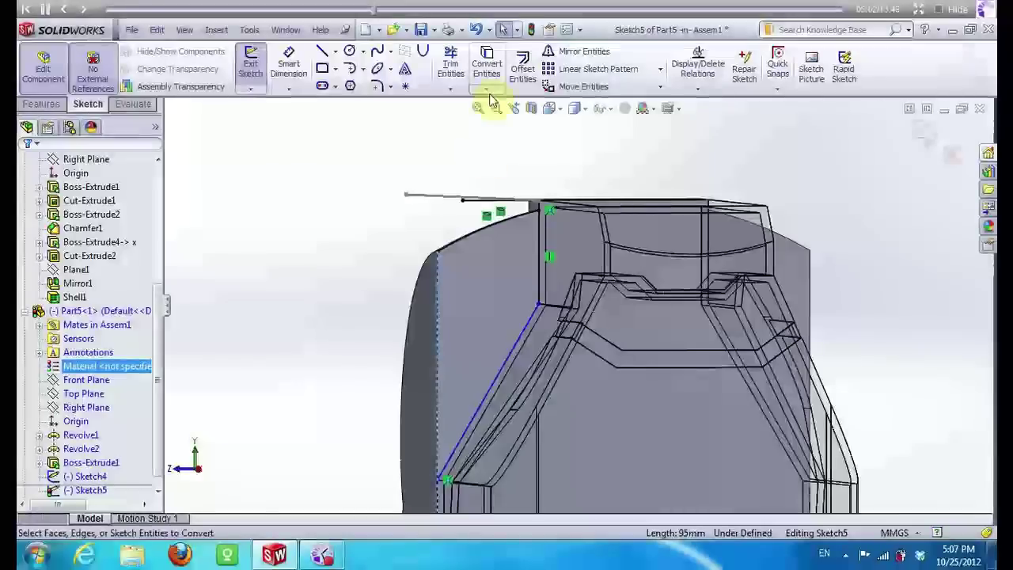
pyautogui.click(483, 69)
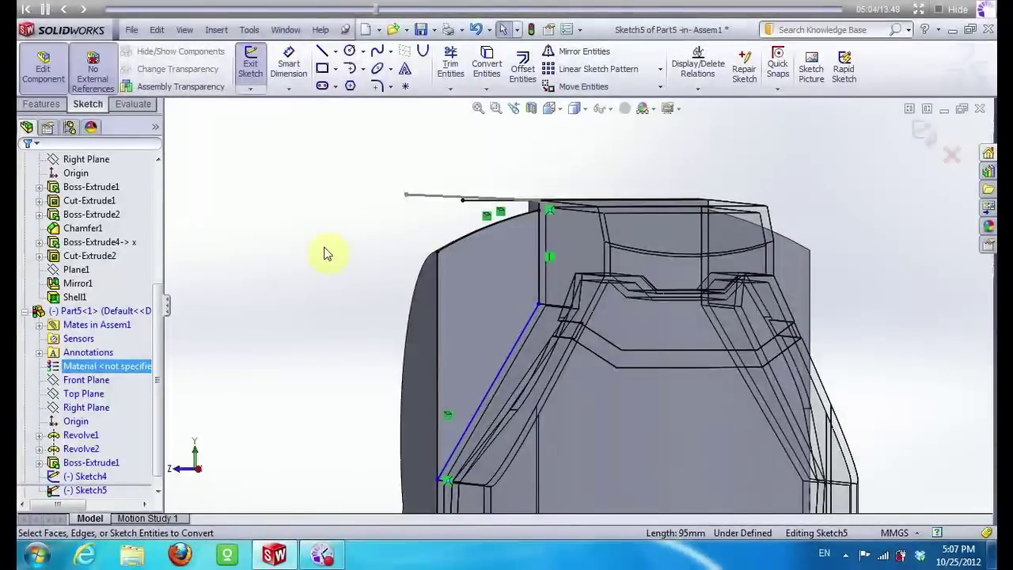
# Trim the excess lines at the top corner of Sketch5
pyautogui.scroll(-3, 475, 262)
pyautogui.click(497, 265)
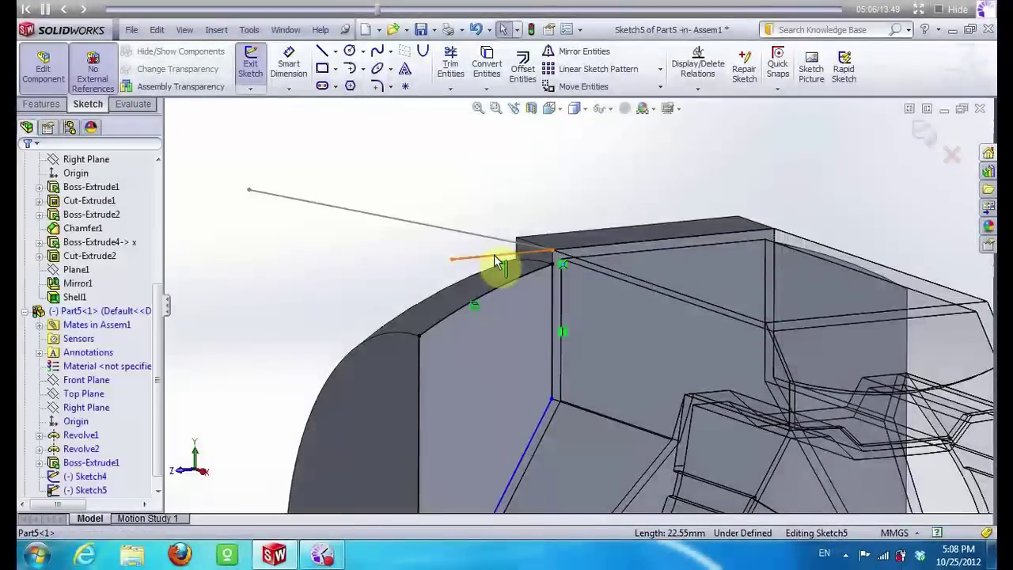
pyautogui.scroll(3, 498, 265)
pyautogui.press('t')
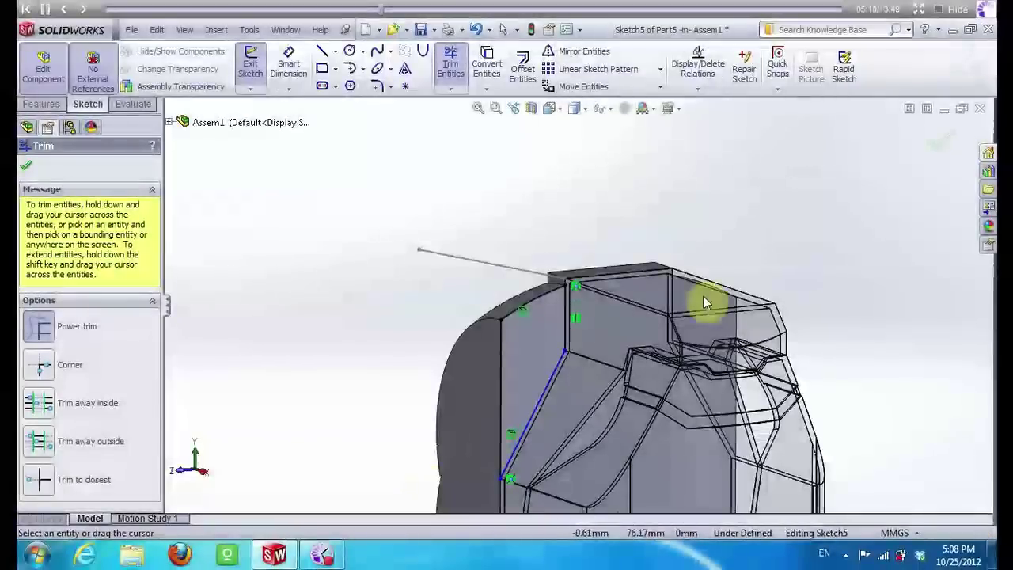
pyautogui.moveTo(579, 217)
pyautogui.mouseDown(button='middle')
pyautogui.moveTo(560, 255)
pyautogui.moveTo(577, 294)
pyautogui.mouseUp(button='middle')
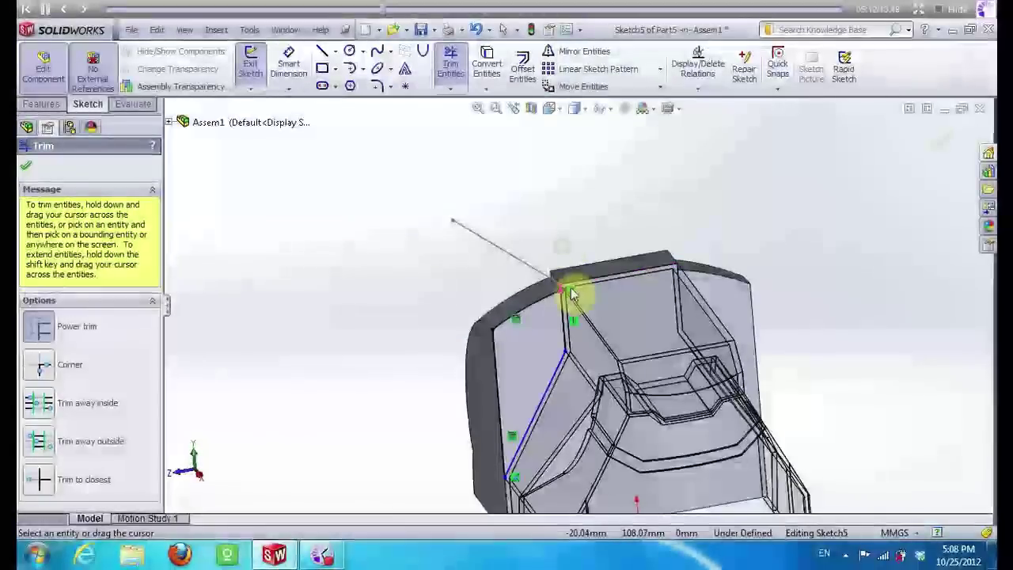
pyautogui.scroll(-3, 568, 319)
pyautogui.scroll(3, 582, 305)
pyautogui.click(959, 142)
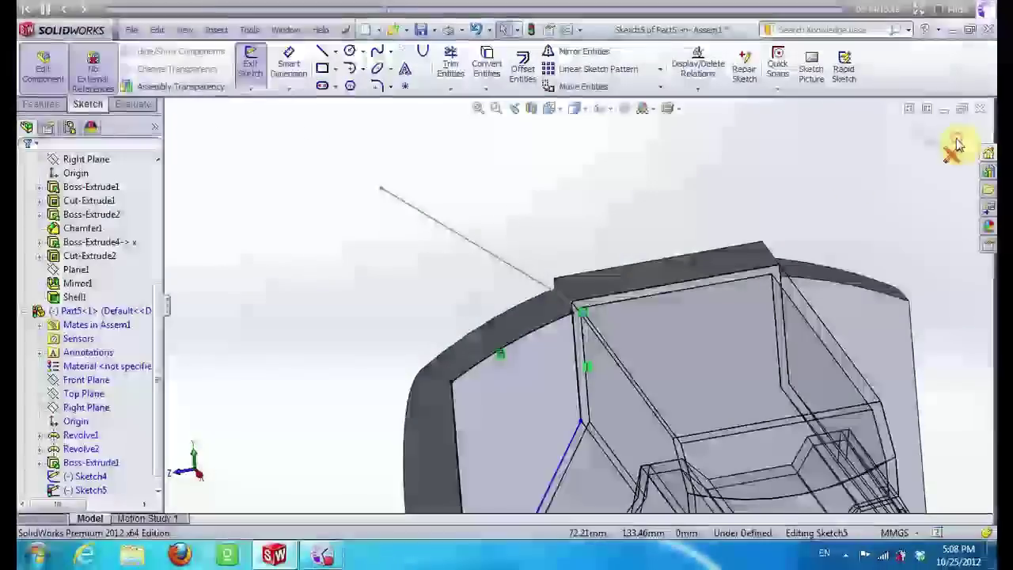
pyautogui.click(41, 105)
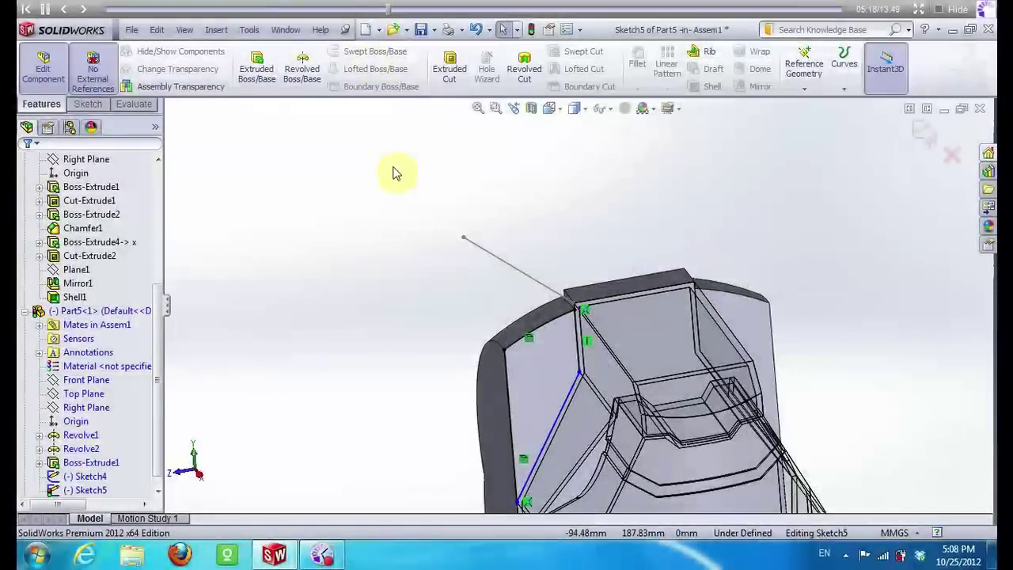
# Exit Sketch5 and swept-cut it along the Sketch4 line as the path
pyautogui.click(923, 132)
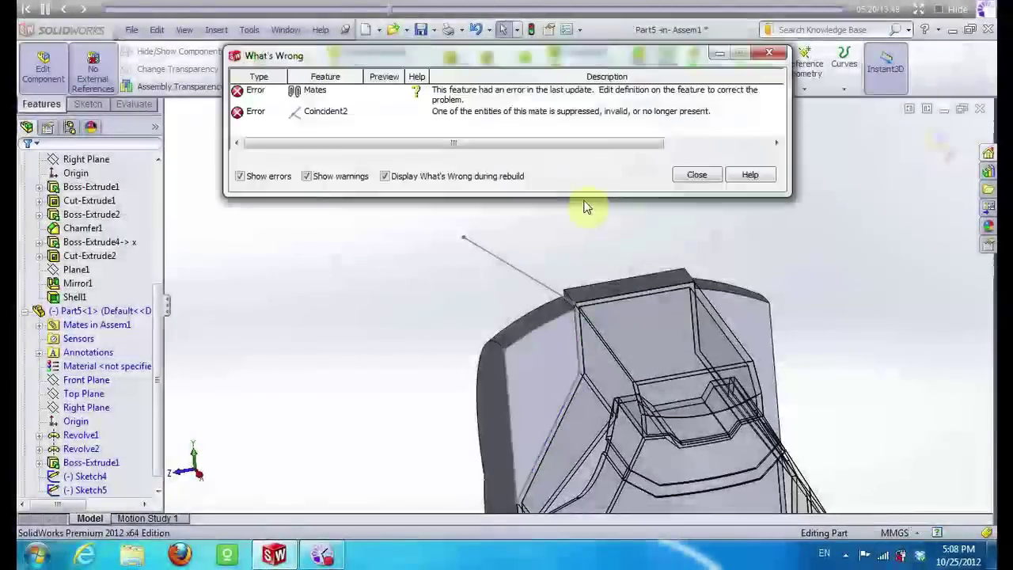
pyautogui.click(697, 175)
pyautogui.click(99, 478)
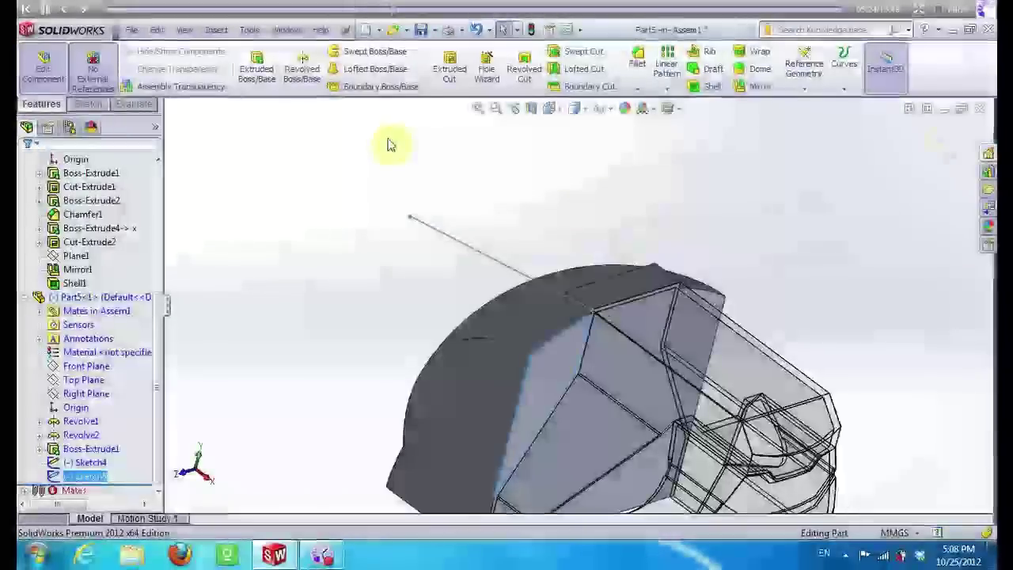
pyautogui.click(575, 59)
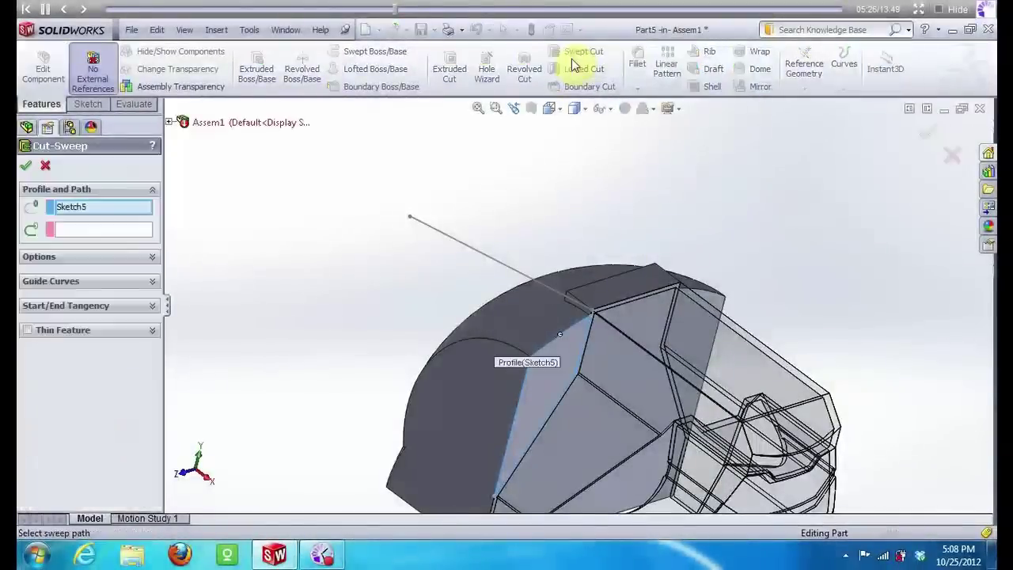
pyautogui.click(121, 236)
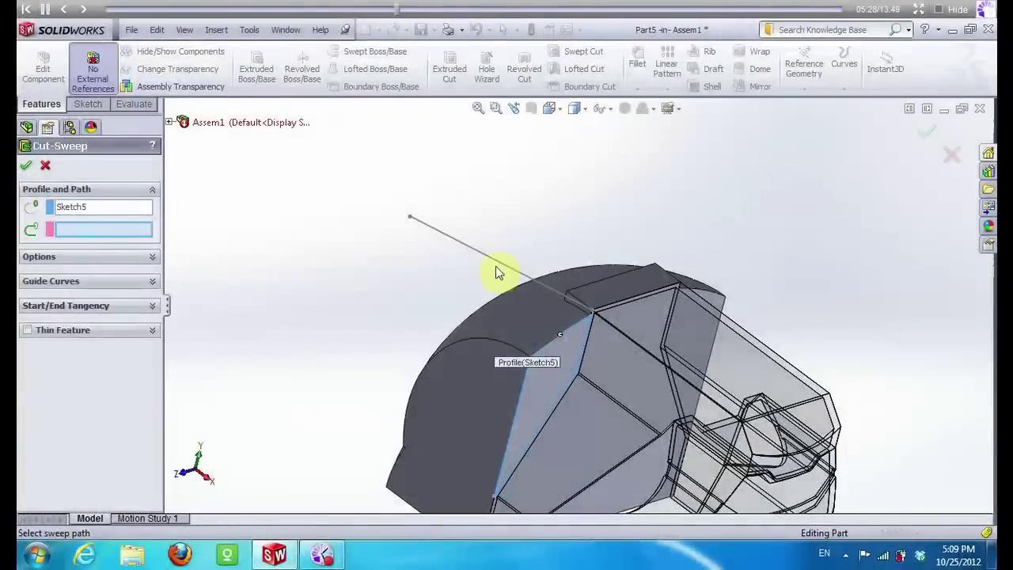
pyautogui.click(496, 261)
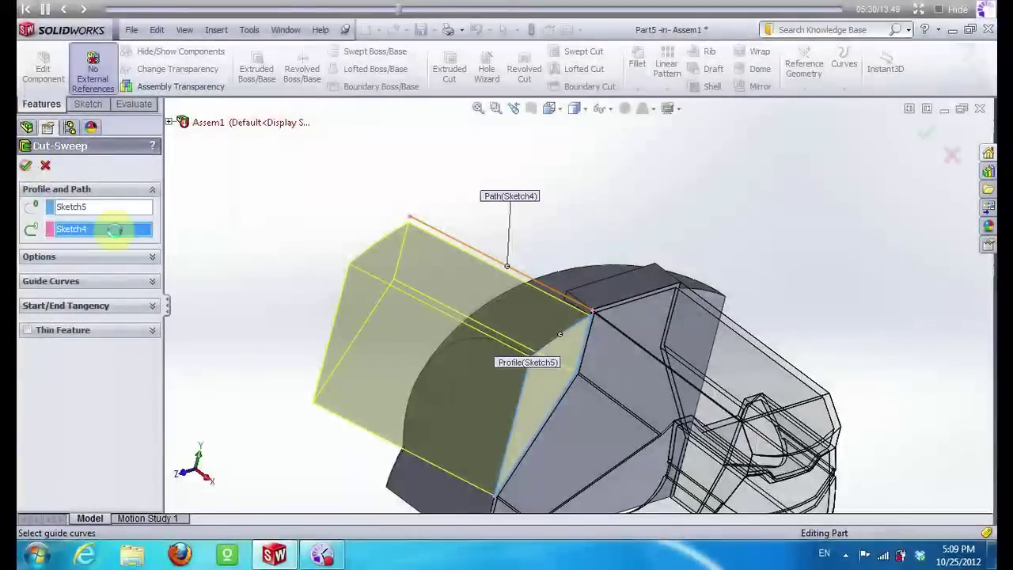
pyautogui.press('Return')
pyautogui.moveTo(460, 242)
pyautogui.mouseDown(button='middle')
pyautogui.moveTo(512, 243)
pyautogui.moveTo(468, 343)
pyautogui.moveTo(511, 317)
pyautogui.moveTo(613, 350)
pyautogui.moveTo(658, 319)
pyautogui.moveTo(607, 287)
pyautogui.moveTo(528, 321)
pyautogui.moveTo(538, 373)
pyautogui.moveTo(527, 484)
pyautogui.moveTo(430, 306)
pyautogui.mouseUp(button='middle')
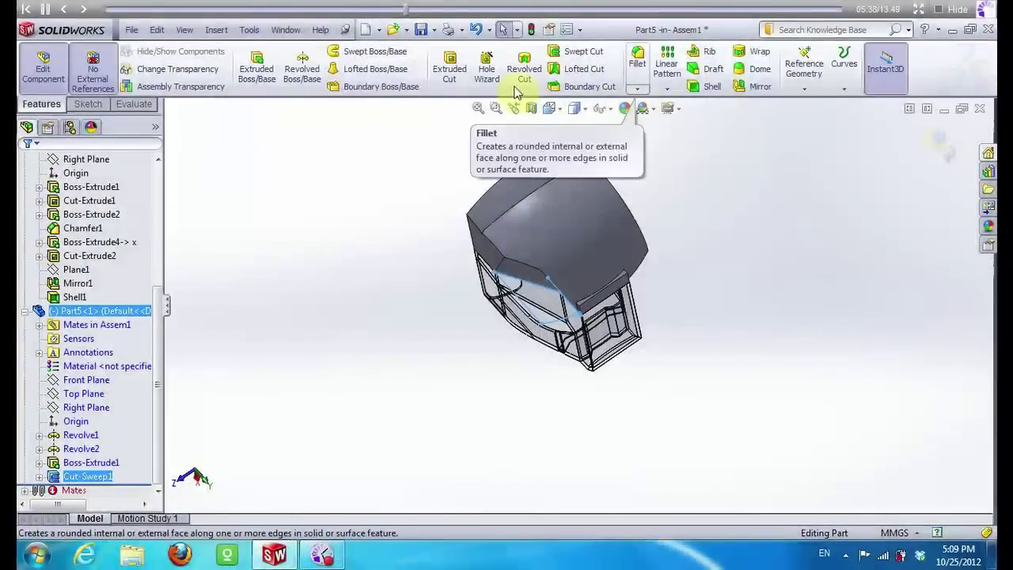
# Create Plane1 midway between two opposite faces of Part5
pyautogui.click(804, 79)
pyautogui.click(815, 102)
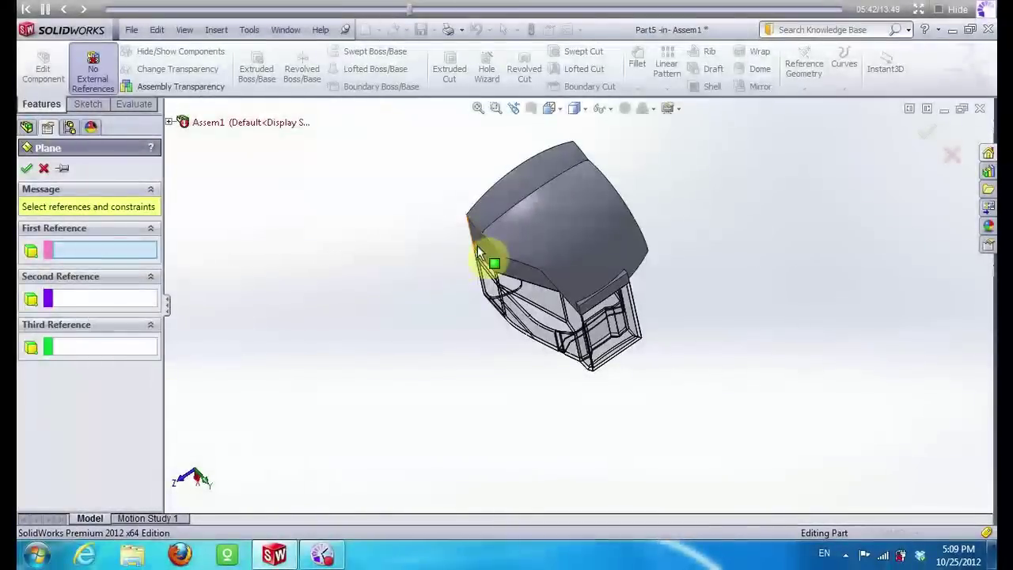
pyautogui.click(486, 261)
pyautogui.moveTo(579, 184)
pyautogui.mouseDown(button='middle')
pyautogui.moveTo(551, 222)
pyautogui.moveTo(564, 198)
pyautogui.mouseUp(button='middle')
pyautogui.click(565, 198)
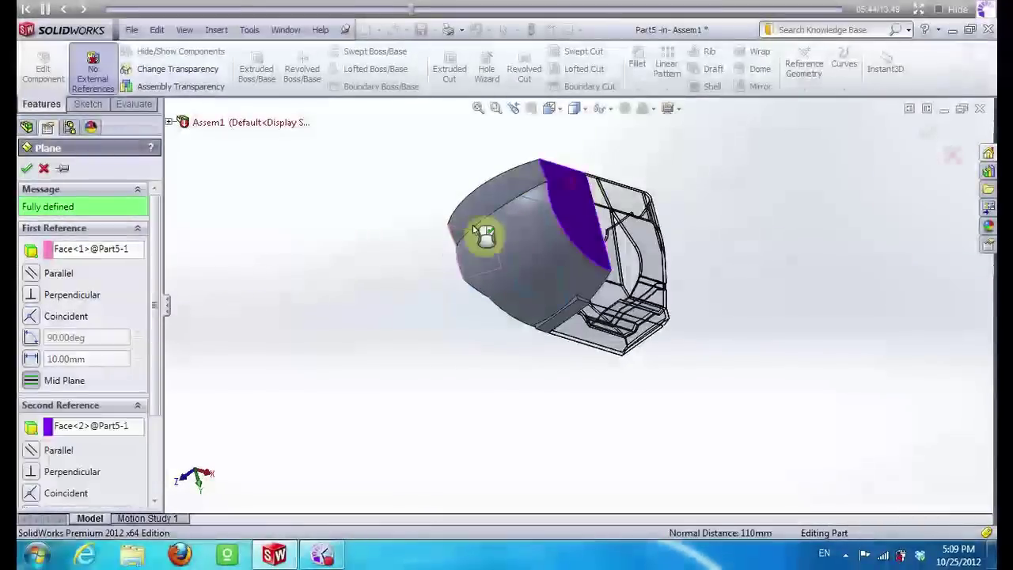
pyautogui.click(26, 169)
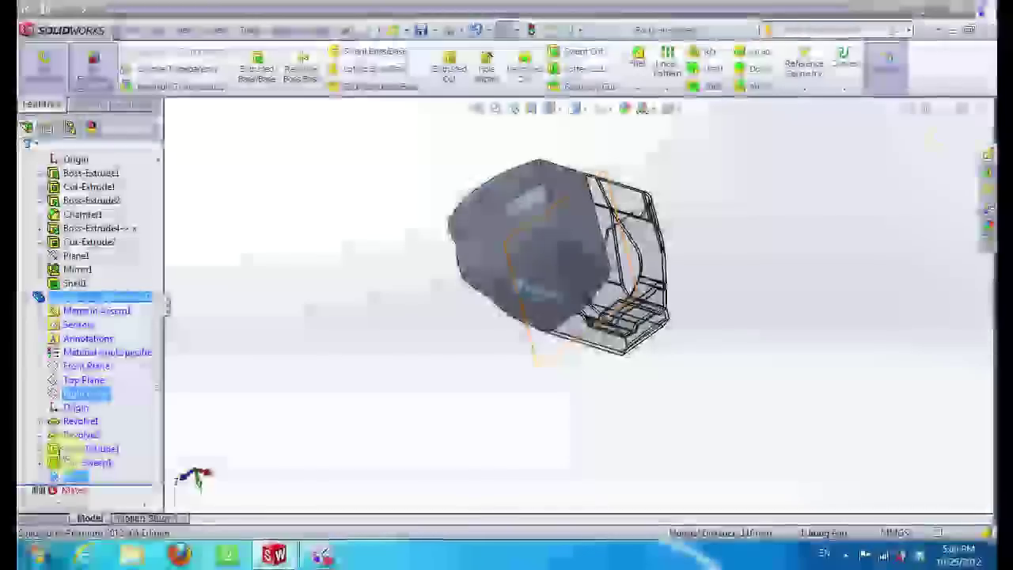
# Mirror Cut-Sweep1 across Plane1
pyautogui.click(762, 86)
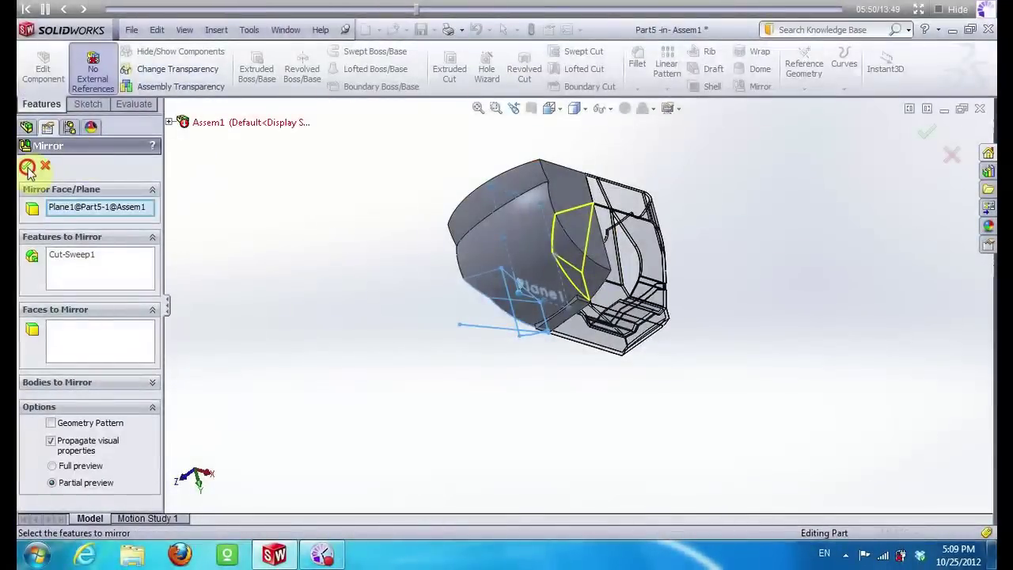
pyautogui.click(27, 168)
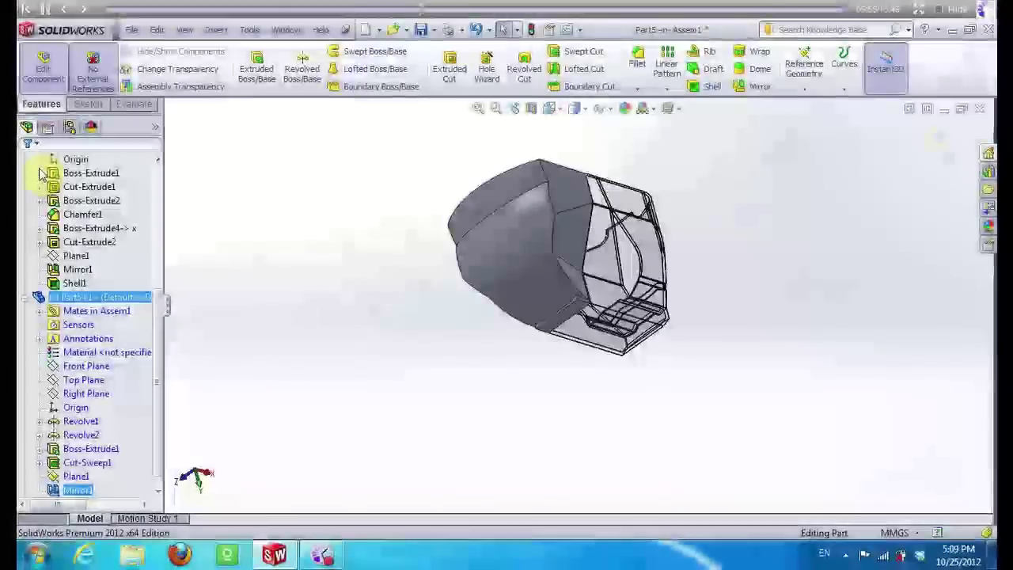
pyautogui.moveTo(695, 174)
pyautogui.mouseDown(button='middle')
pyautogui.moveTo(589, 342)
pyautogui.moveTo(657, 332)
pyautogui.moveTo(723, 269)
pyautogui.moveTo(735, 287)
pyautogui.moveTo(706, 319)
pyautogui.moveTo(665, 331)
pyautogui.mouseUp(button='middle')
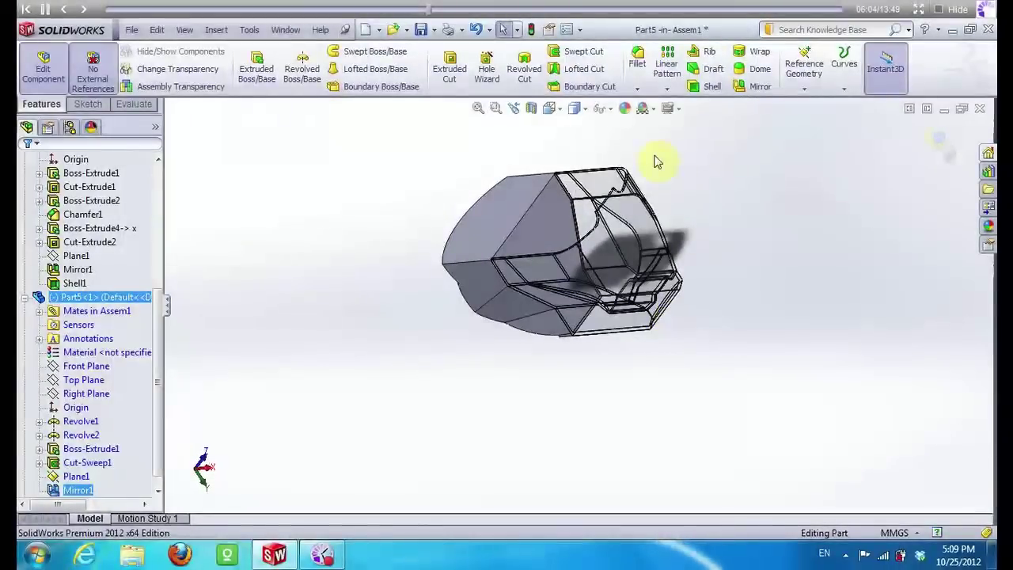
# Shell Part5 with 2.00 mm walls, removing two faces, and return to the assembly
pyautogui.click(700, 88)
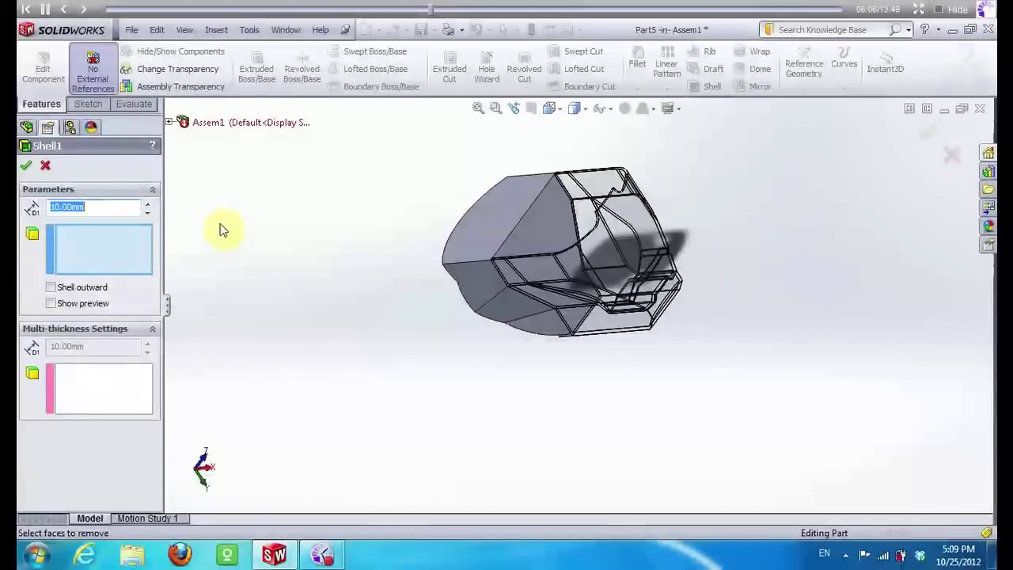
pyautogui.click(515, 216)
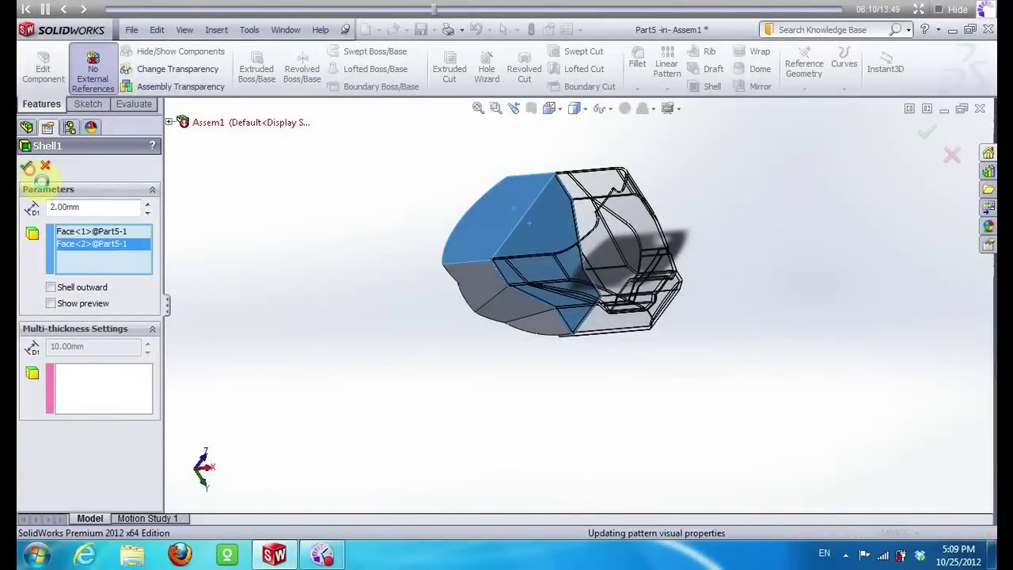
pyautogui.moveTo(469, 163)
pyautogui.mouseDown(button='middle')
pyautogui.moveTo(464, 317)
pyautogui.moveTo(448, 163)
pyautogui.moveTo(419, 129)
pyautogui.moveTo(403, 150)
pyautogui.moveTo(390, 254)
pyautogui.moveTo(374, 243)
pyautogui.mouseUp(button='middle')
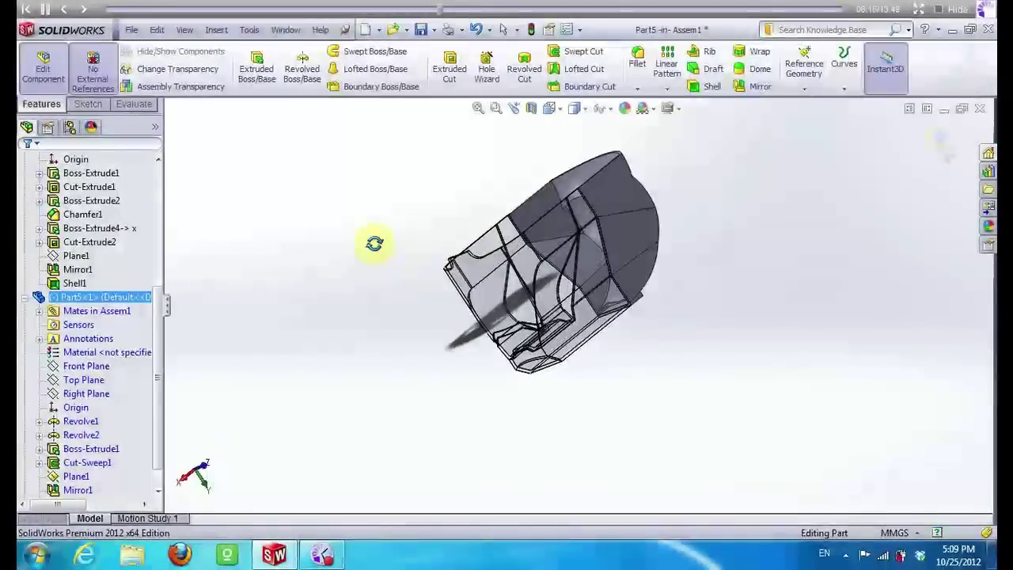
pyautogui.click(938, 140)
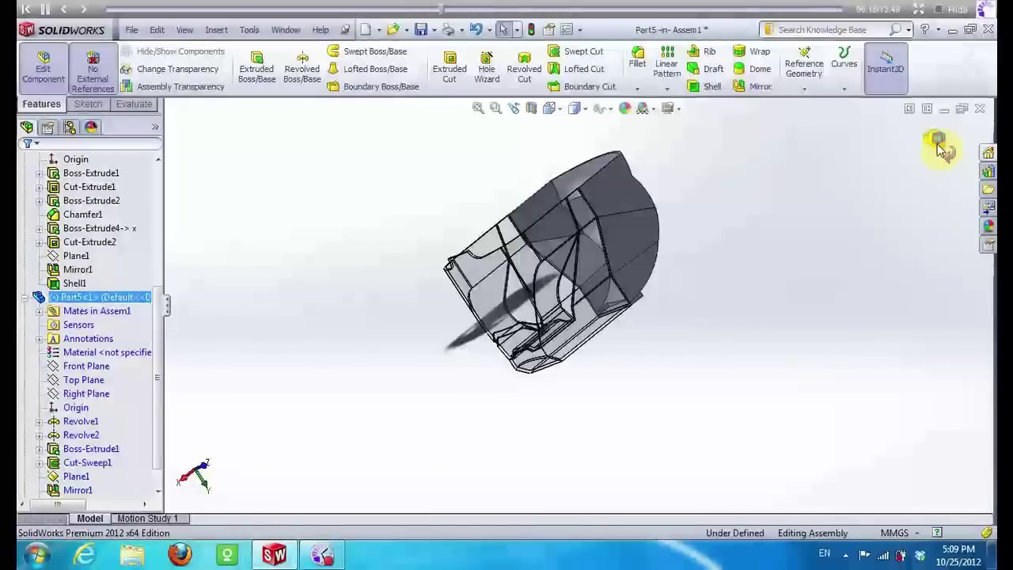
# Dismiss the rebuild error and open Part5 in its own window
pyautogui.click(700, 175)
pyautogui.moveTo(704, 238)
pyautogui.mouseDown(button='middle')
pyautogui.moveTo(697, 188)
pyautogui.moveTo(718, 237)
pyautogui.moveTo(784, 267)
pyautogui.moveTo(753, 174)
pyautogui.moveTo(592, 245)
pyautogui.mouseUp(button='middle')
pyautogui.rightClick(593, 246)
pyautogui.click(608, 174)
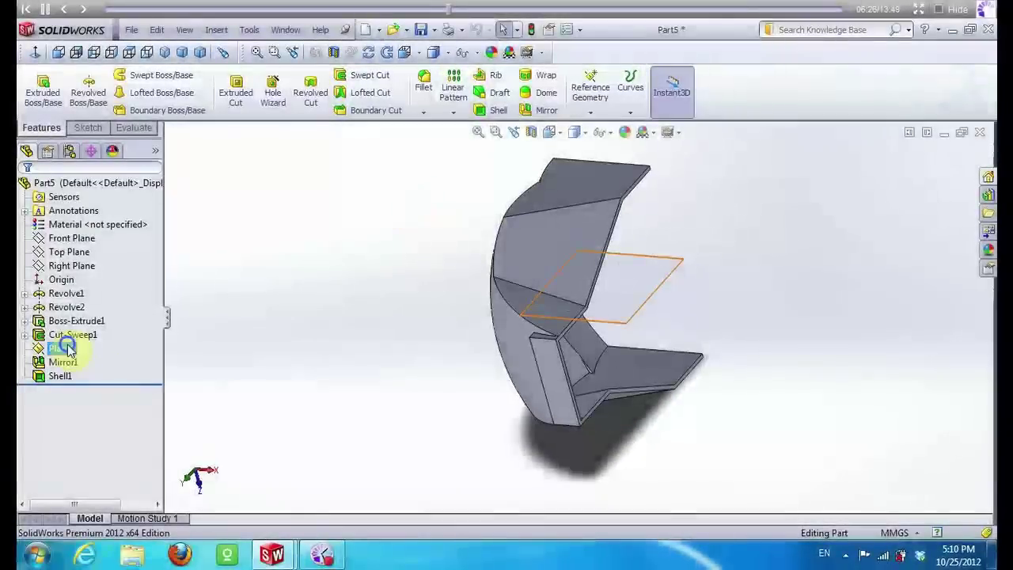
pyautogui.rightClick(61, 349)
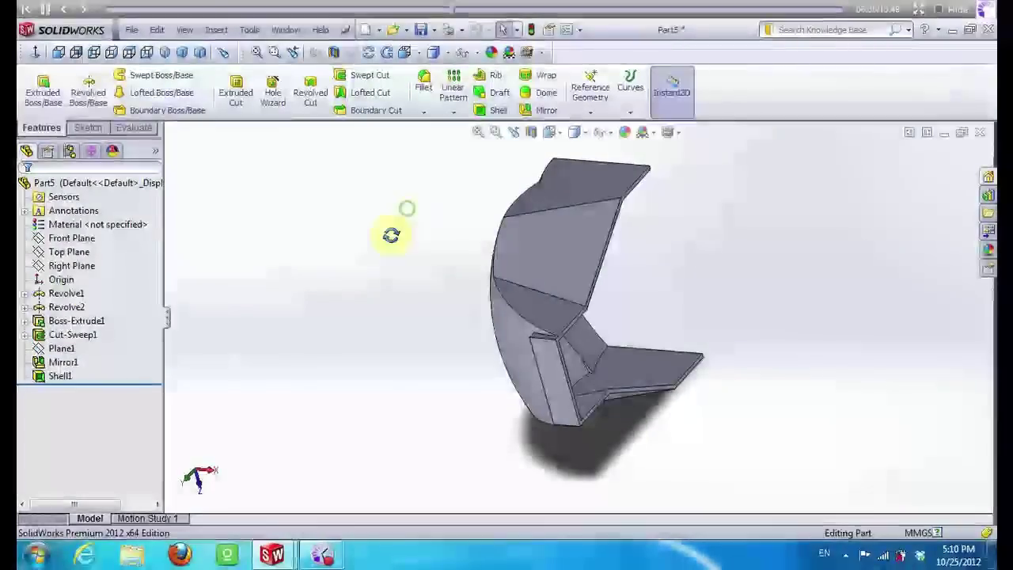
pyautogui.moveTo(391, 235); pyautogui.dragTo(311, 249, button='middle')
pyautogui.moveTo(312, 249)
pyautogui.mouseDown()
pyautogui.moveTo(290, 344)
pyautogui.moveTo(233, 172)
pyautogui.mouseUp()
pyautogui.moveTo(234, 172); pyautogui.dragTo(206, 127, button='middle')
# Save and close Part5, then close the assembly without saving
pyautogui.click(132, 30)
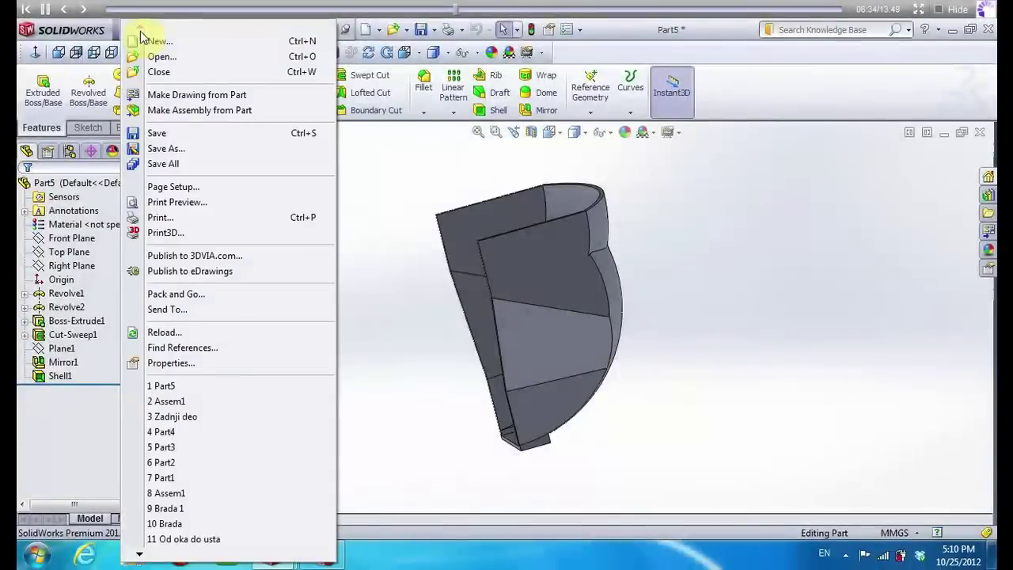
pyautogui.click(158, 133)
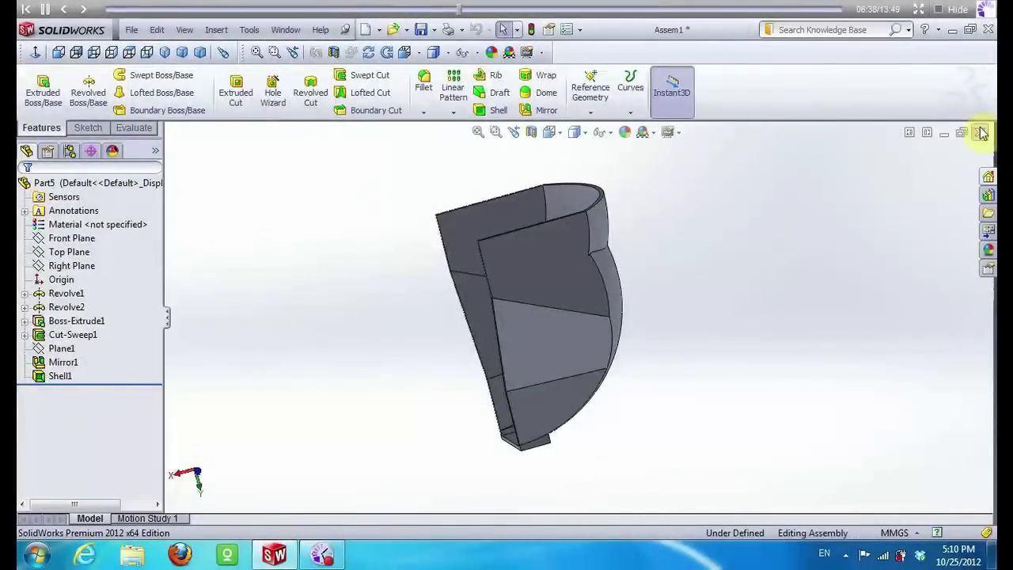
pyautogui.click(982, 133)
pyautogui.click(980, 109)
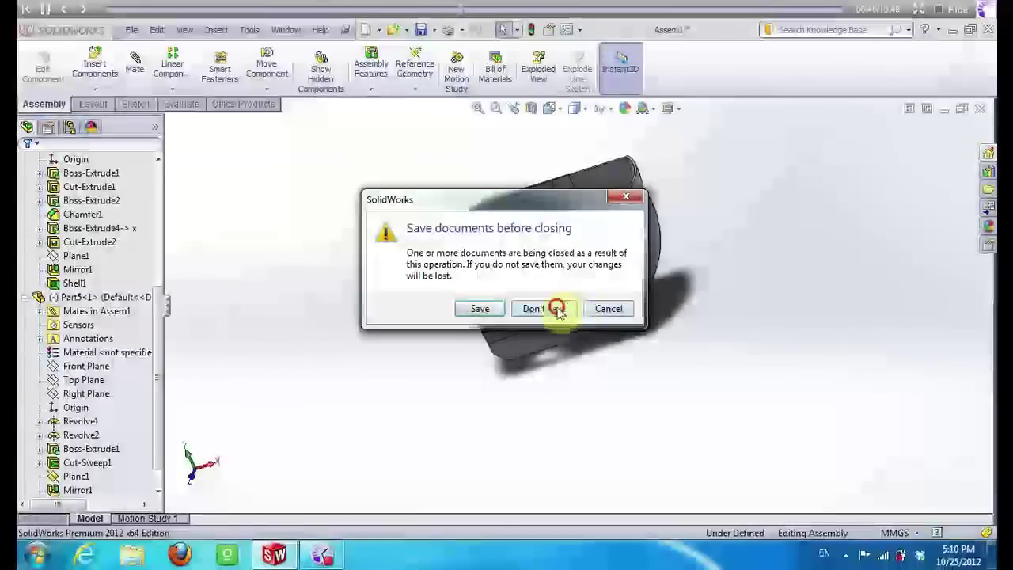
pyautogui.click(547, 308)
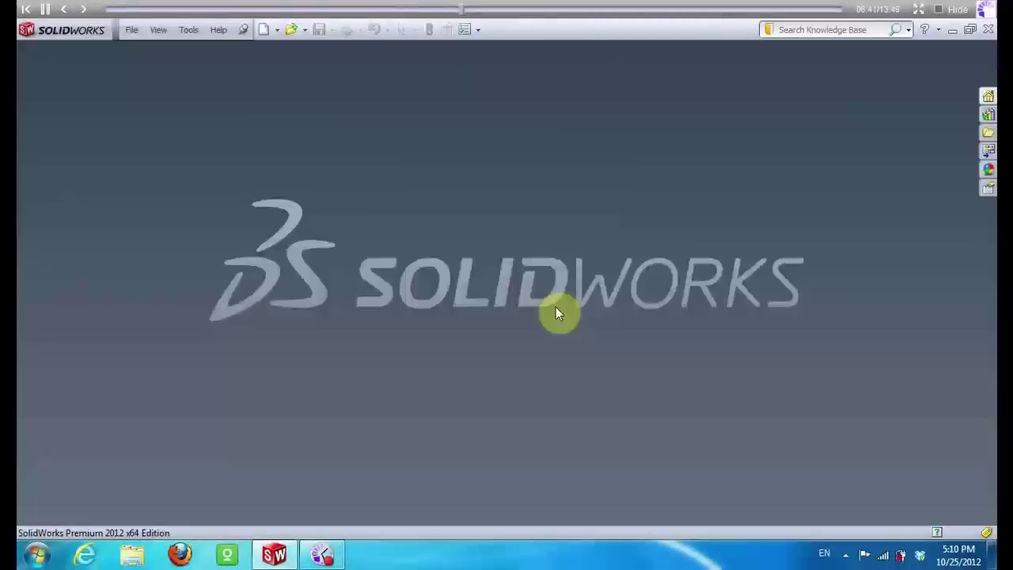
pyautogui.click(263, 30)
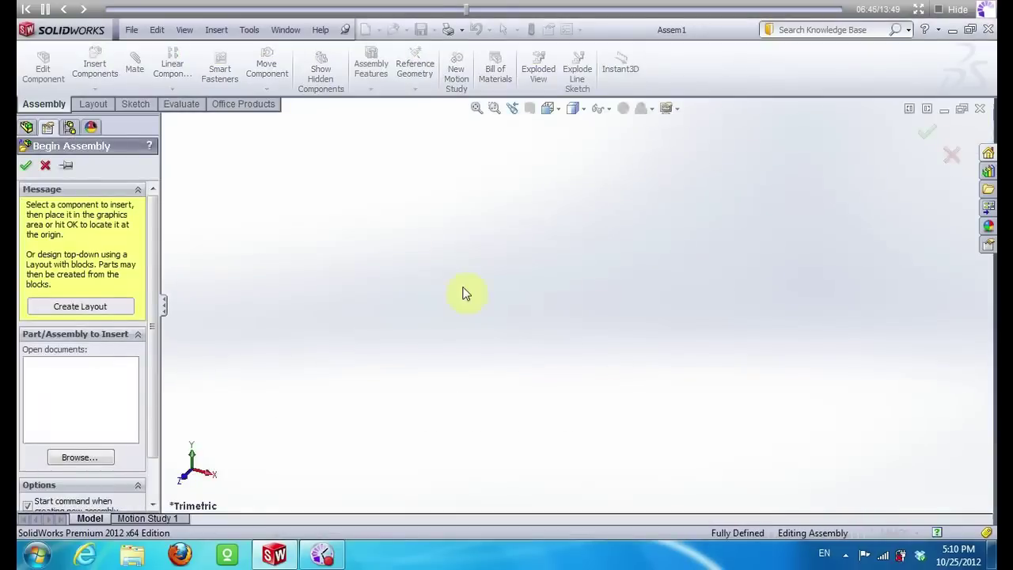
# Insert Part1 into the new assembly and place Part2 to its right
pyautogui.click(98, 458)
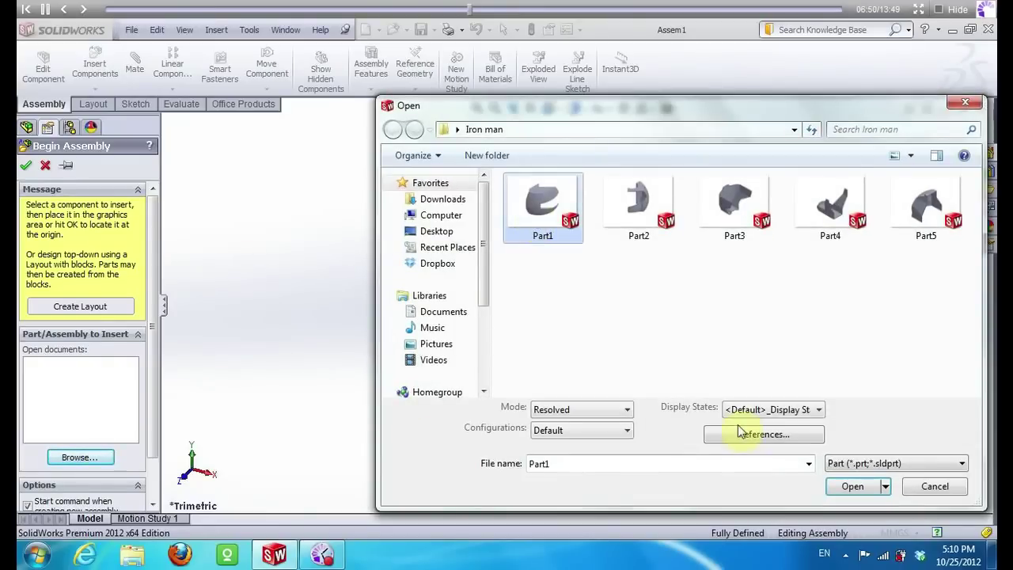
pyautogui.click(855, 486)
pyautogui.click(519, 303)
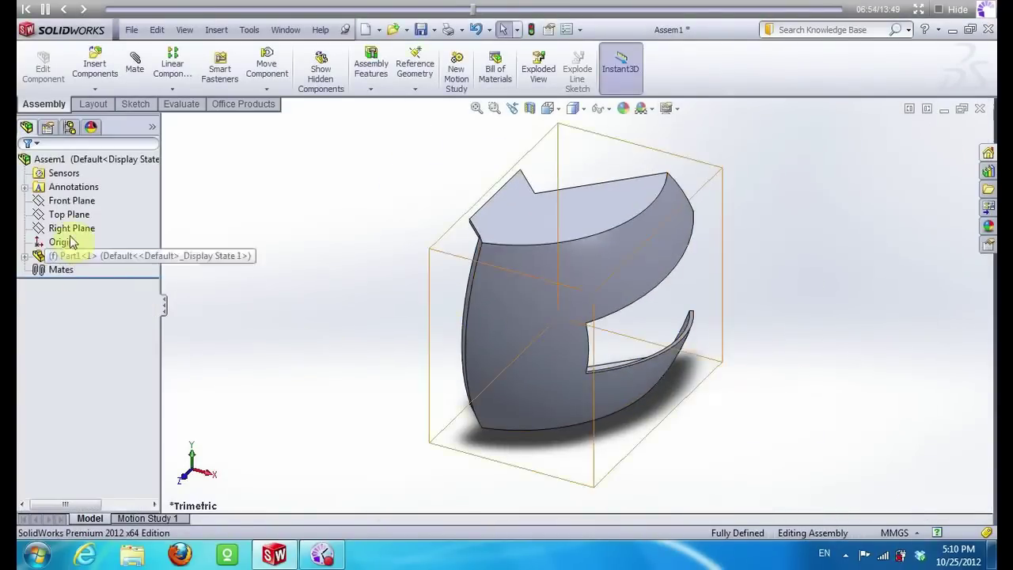
pyautogui.click(106, 57)
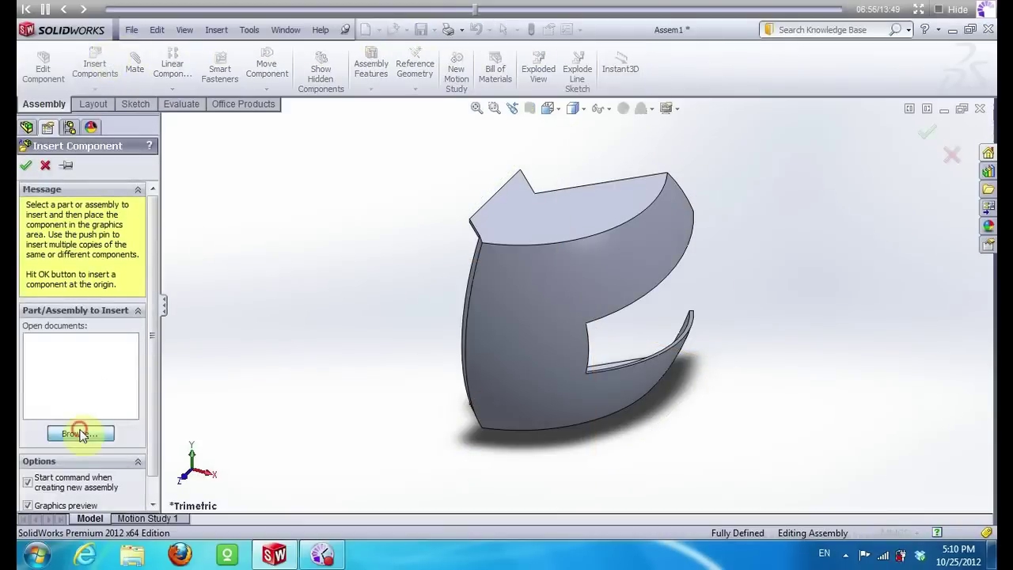
pyautogui.click(79, 434)
pyautogui.click(639, 208)
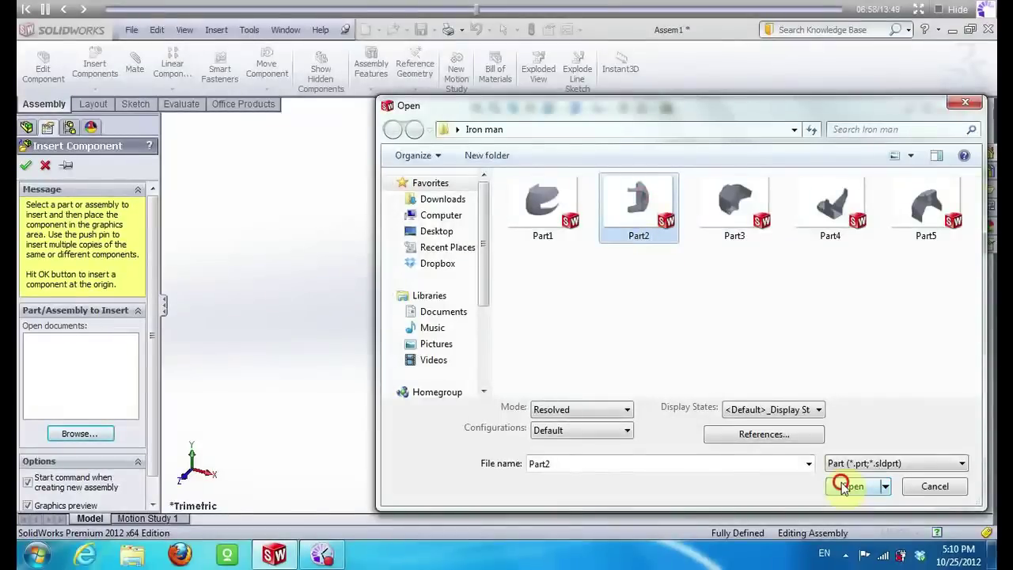
pyautogui.click(843, 486)
pyautogui.click(827, 225)
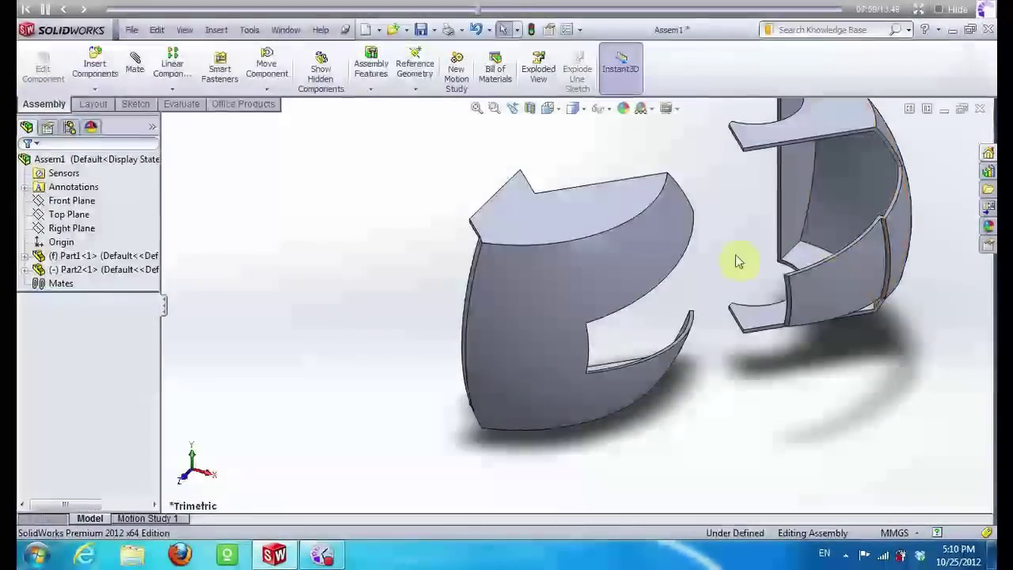
# Insert Part3 to the left of Part1 and Part4 at the lower left
pyautogui.click(99, 68)
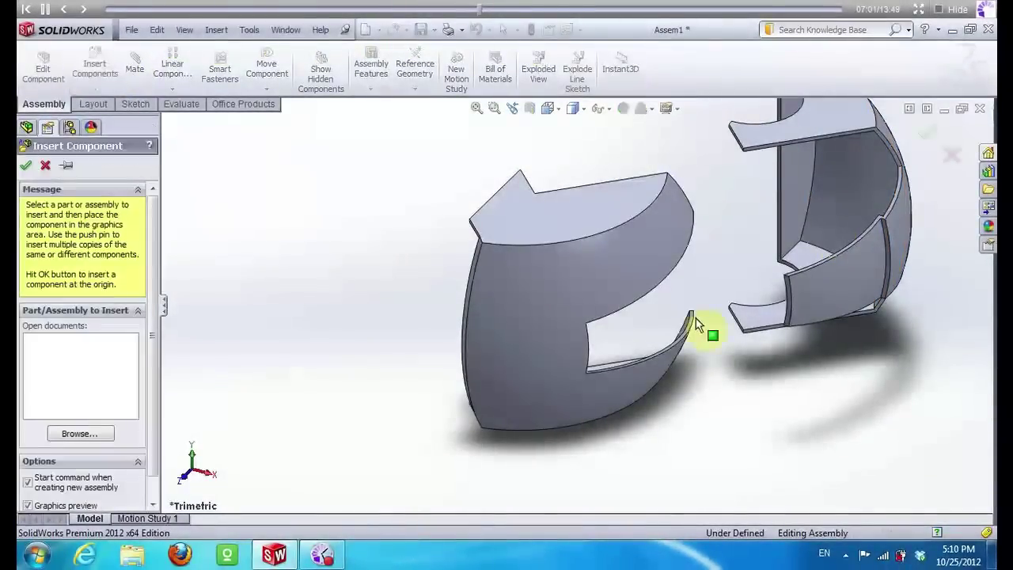
pyautogui.click(100, 436)
pyautogui.click(734, 207)
pyautogui.click(847, 487)
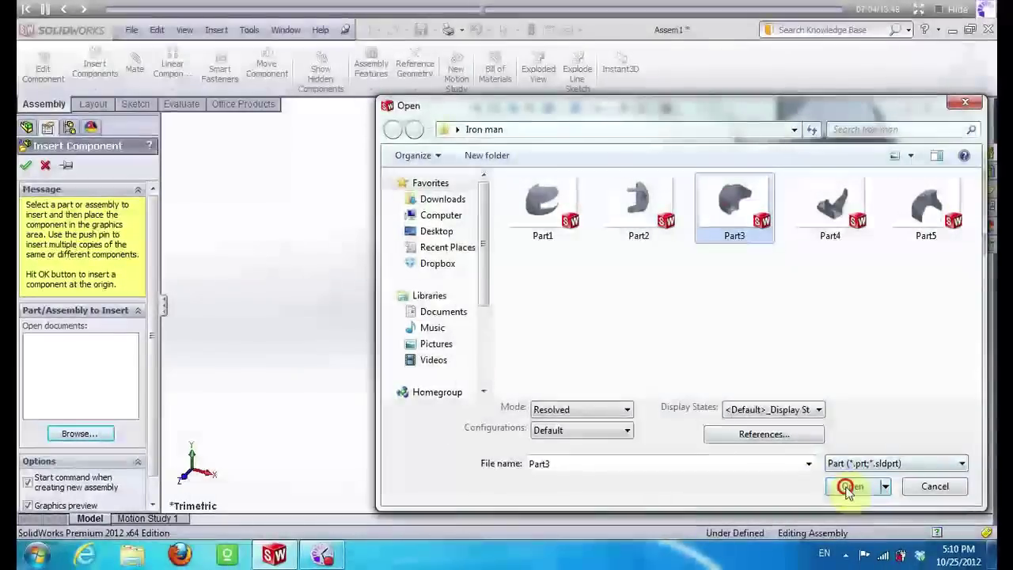
pyautogui.click(346, 283)
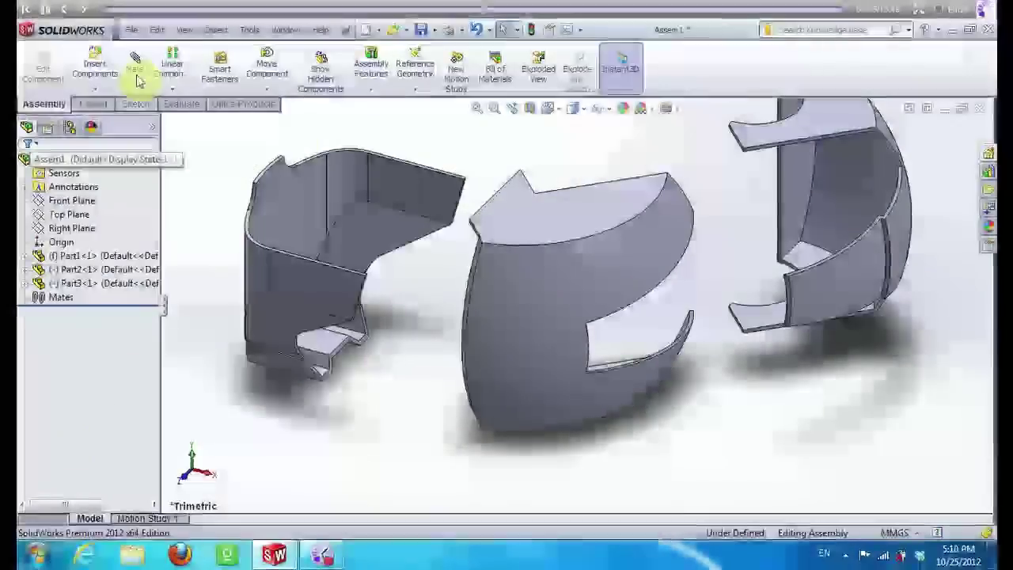
pyautogui.click(96, 68)
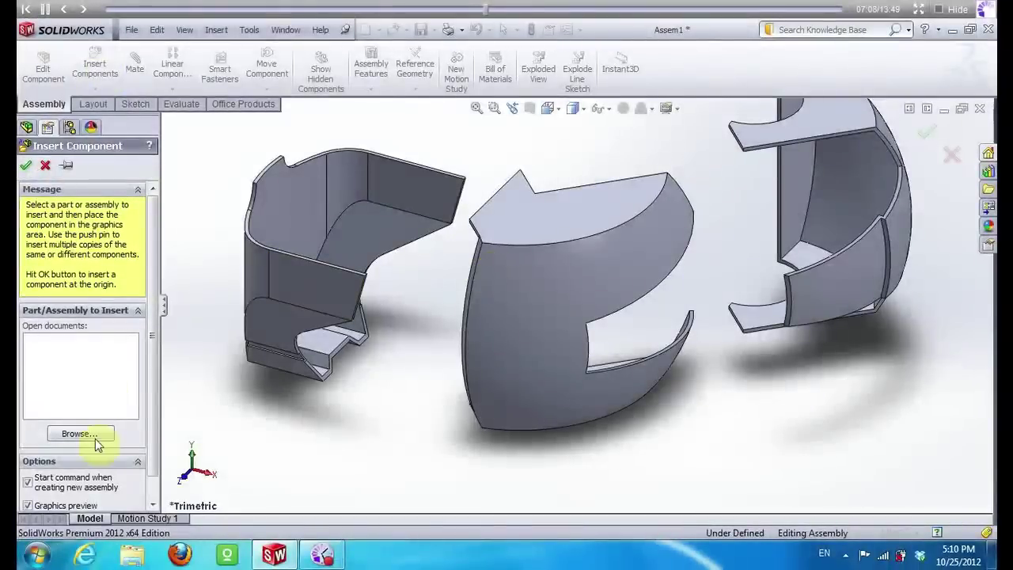
pyautogui.click(95, 437)
pyautogui.click(829, 202)
pyautogui.click(855, 484)
pyautogui.click(285, 427)
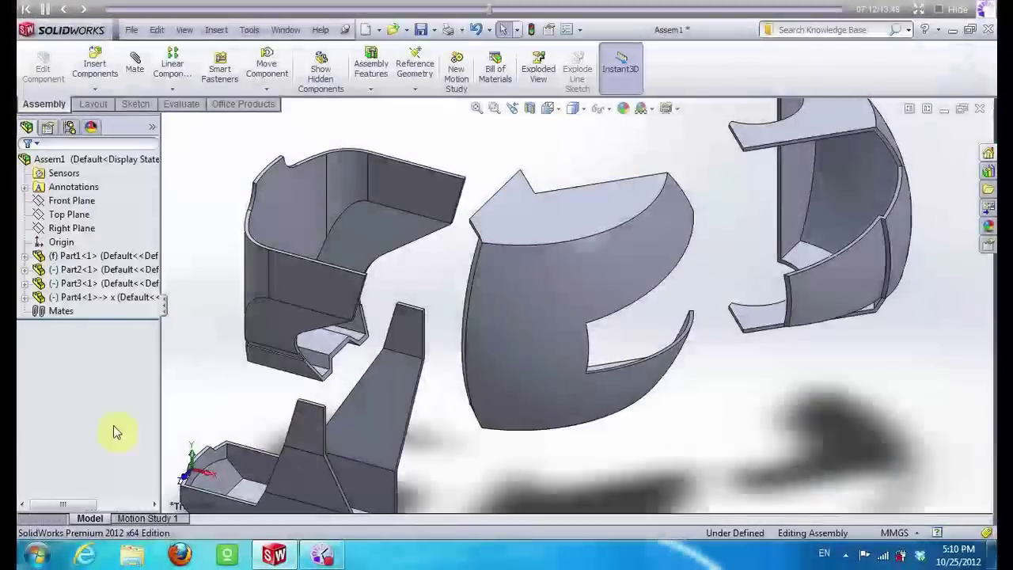
# Insert Part5 from the Iron man folder at the lower right
pyautogui.click(96, 64)
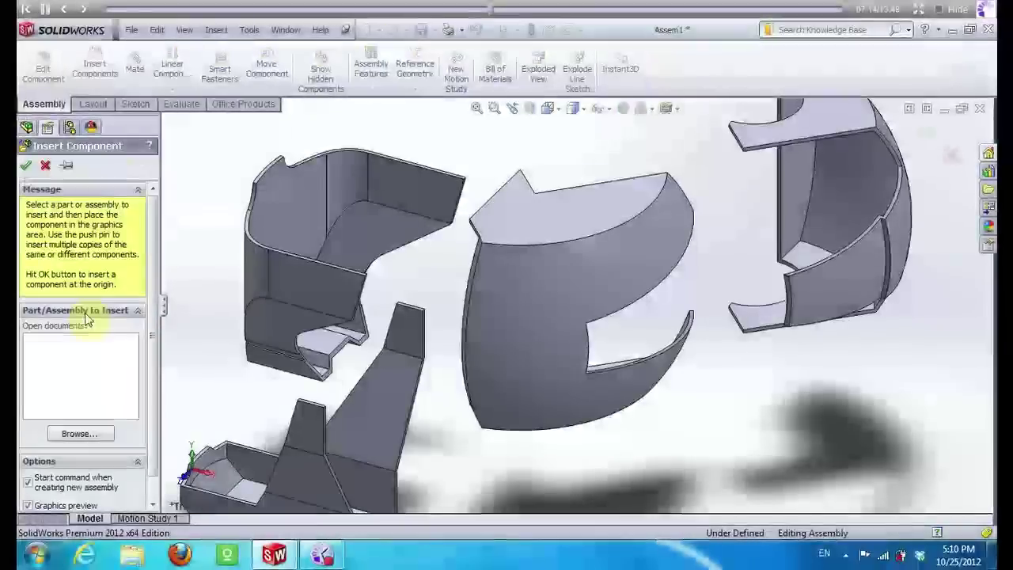
pyautogui.click(80, 434)
pyautogui.click(924, 207)
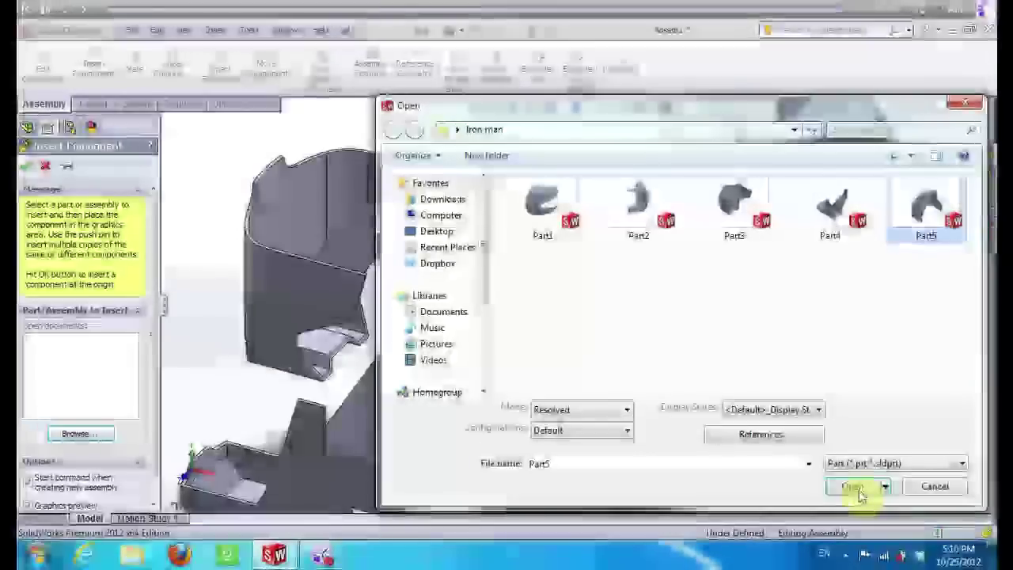
pyautogui.click(851, 485)
pyautogui.click(841, 425)
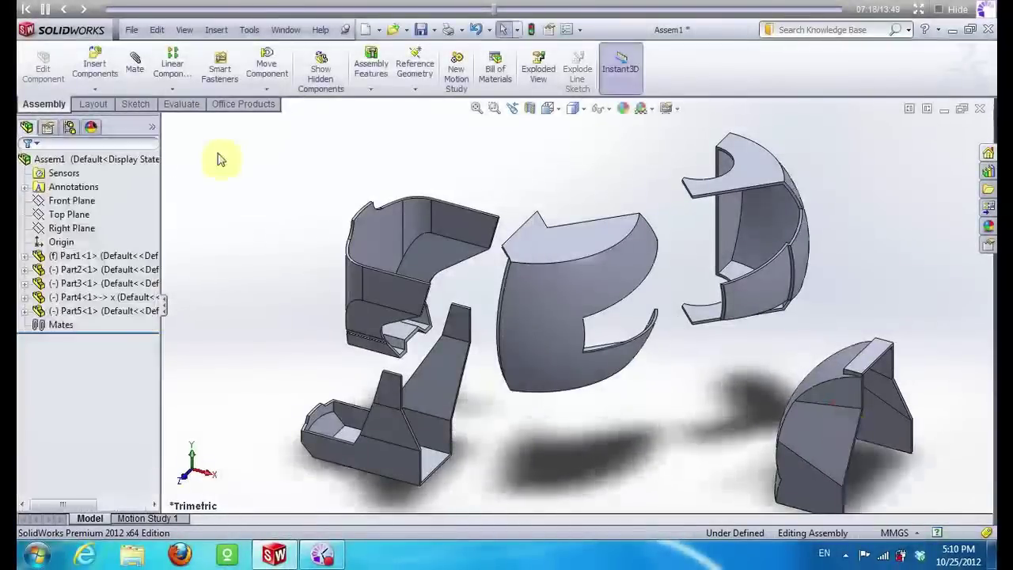
# Mate Part2's top face coincident to Part1's narrow face after accepting the initial mate
pyautogui.click(138, 67)
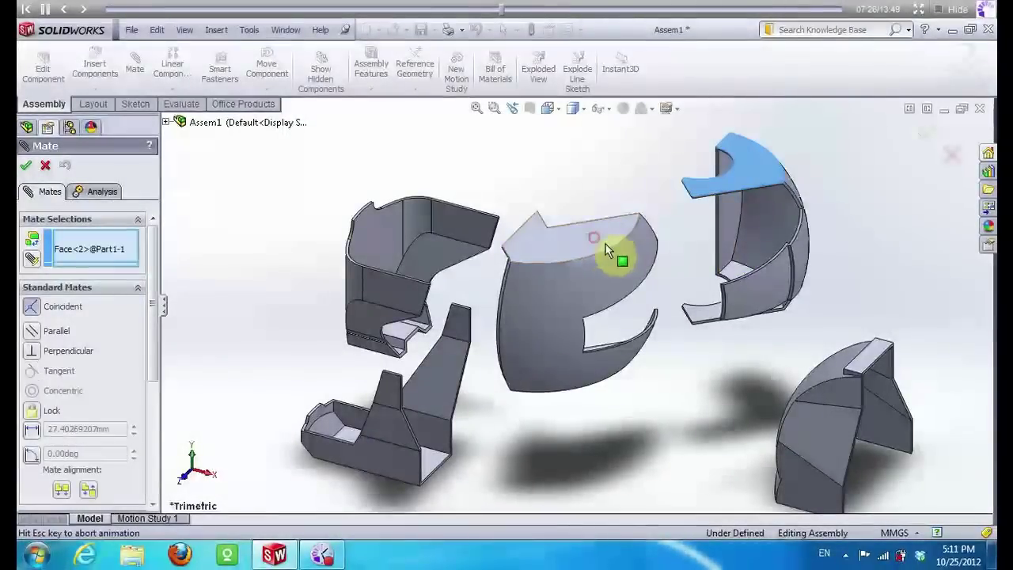
pyautogui.click(26, 164)
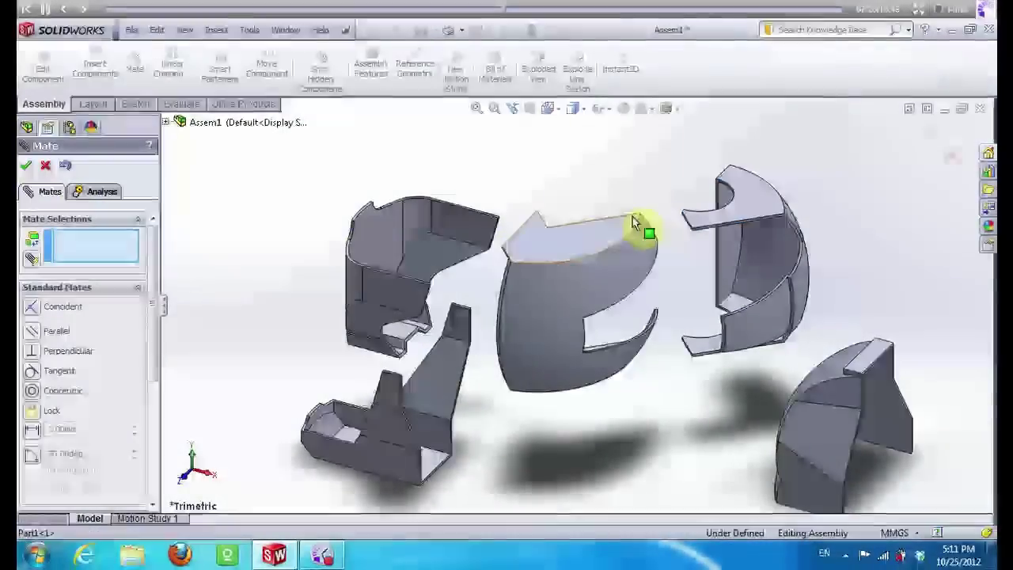
pyautogui.scroll(-5, 689, 225)
pyautogui.scroll(-3, 633, 266)
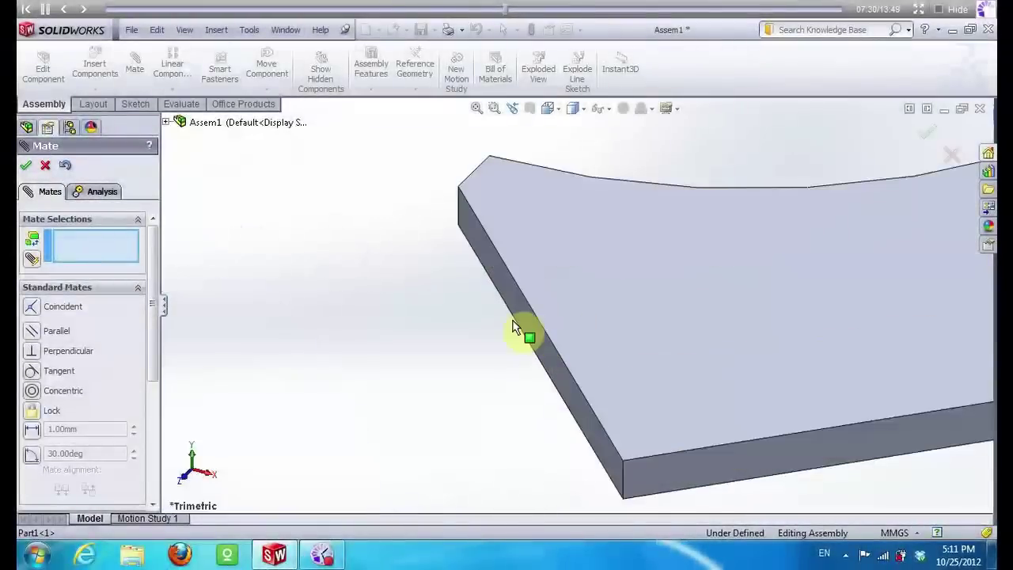
pyautogui.click(567, 269)
pyautogui.scroll(5, 567, 270)
pyautogui.moveTo(578, 208)
pyautogui.mouseDown(button='middle')
pyautogui.moveTo(520, 278)
pyautogui.moveTo(351, 272)
pyautogui.mouseUp(button='middle')
pyautogui.scroll(-4, 354, 285)
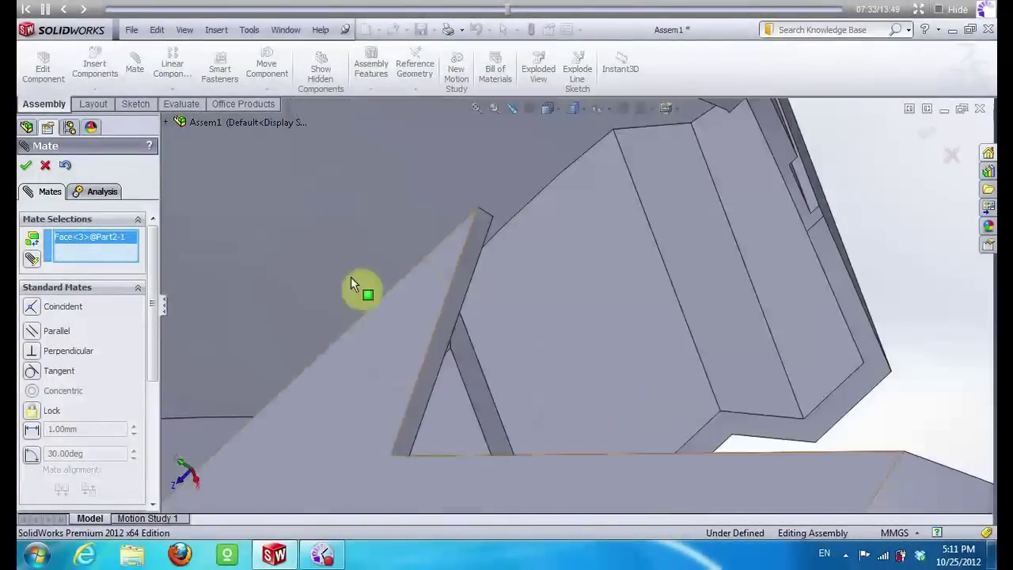
pyautogui.click(471, 305)
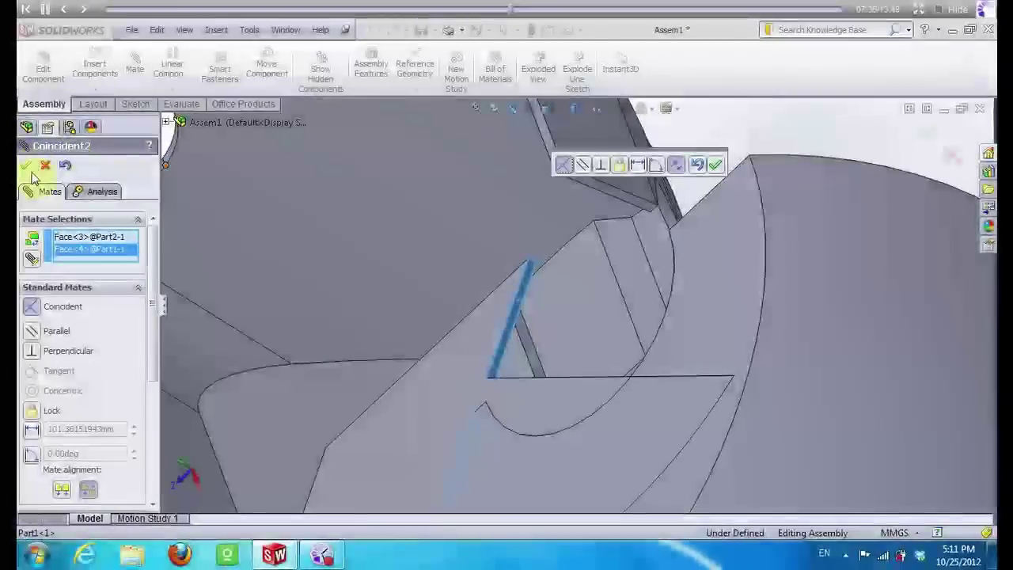
pyautogui.click(26, 166)
# Mate a thin edge face of Part2 coincident to the matching face on Part1
pyautogui.scroll(-3, 618, 432)
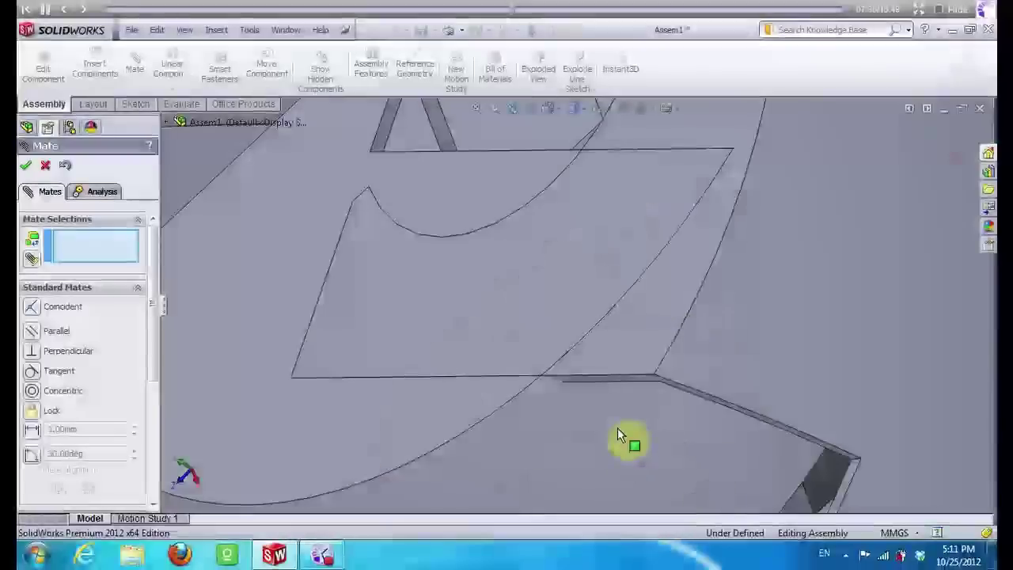
pyautogui.scroll(-3, 622, 420)
pyautogui.scroll(3, 508, 349)
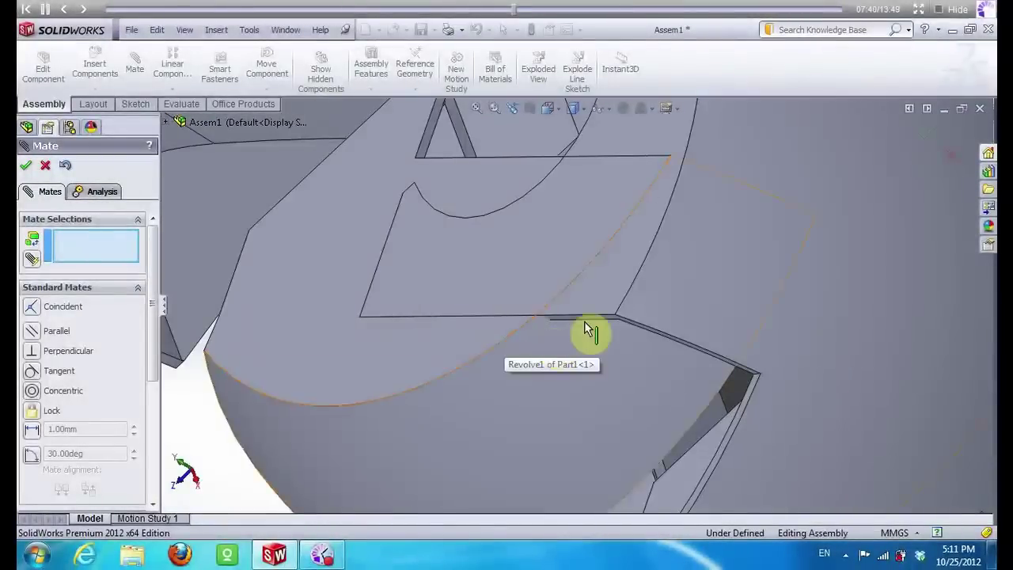
pyautogui.scroll(-3, 587, 331)
pyautogui.scroll(-2, 588, 323)
pyautogui.click(590, 311)
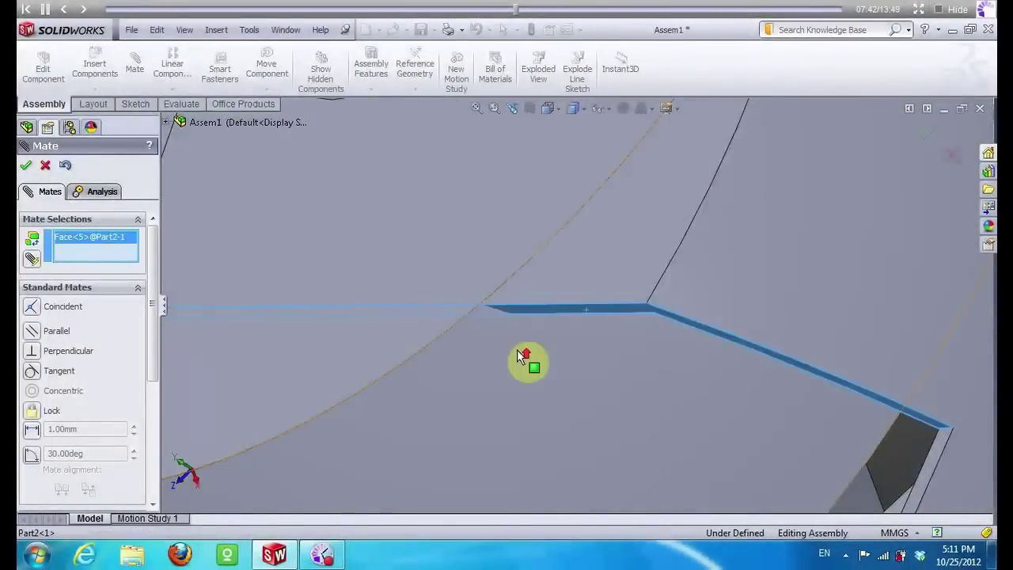
pyautogui.scroll(5, 522, 354)
pyautogui.moveTo(538, 277)
pyautogui.mouseDown(button='middle')
pyautogui.moveTo(500, 355)
pyautogui.moveTo(538, 233)
pyautogui.mouseUp(button='middle')
pyautogui.scroll(-2, 545, 222)
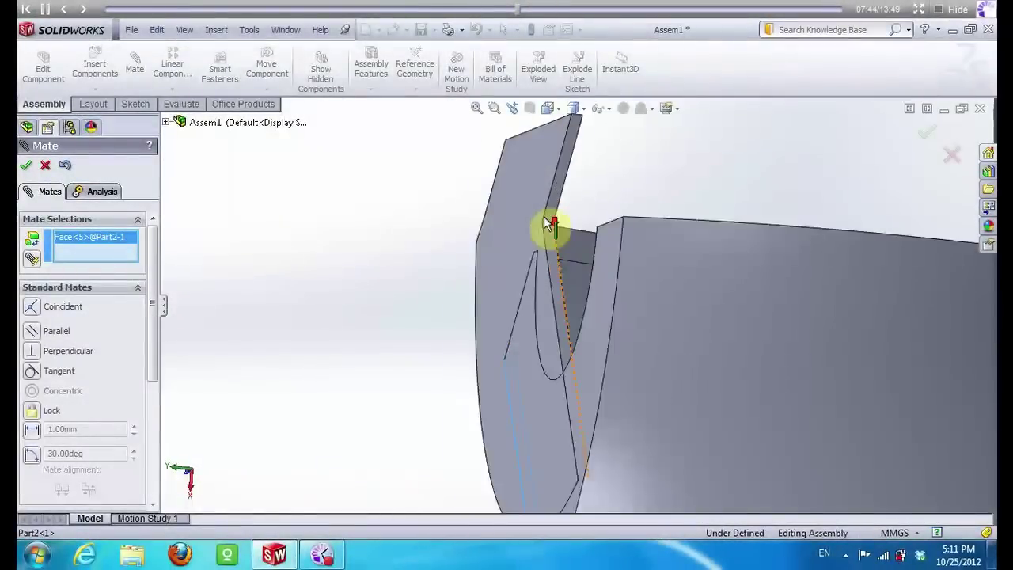
pyautogui.scroll(-2, 554, 253)
pyautogui.click(559, 280)
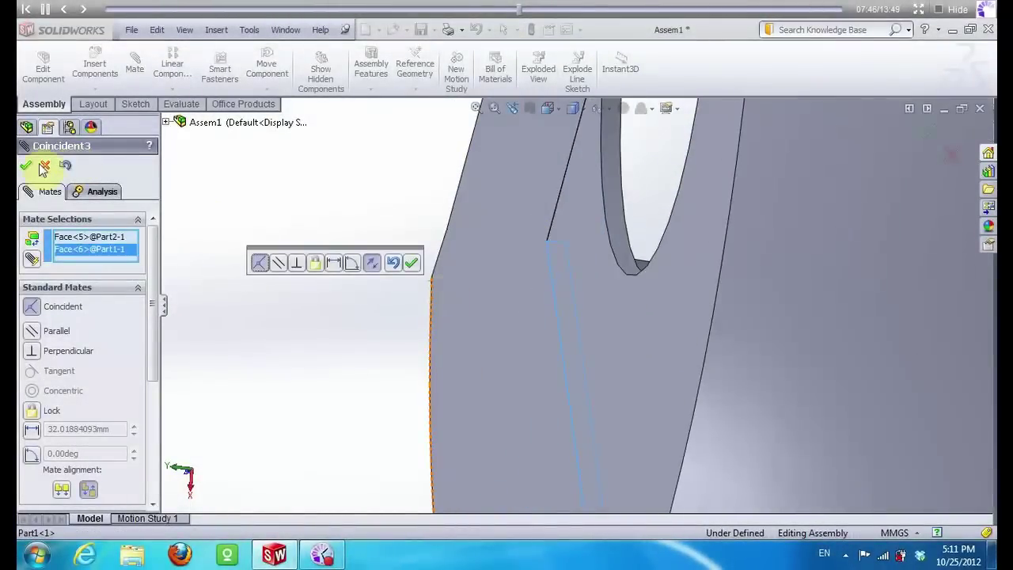
pyautogui.click(26, 166)
# Orbit to a side view of the joined shells and close the Mate manager
pyautogui.scroll(3, 346, 292)
pyautogui.scroll(2, 385, 356)
pyautogui.moveTo(385, 356)
pyautogui.mouseDown(button='middle')
pyautogui.moveTo(428, 280)
pyautogui.moveTo(455, 309)
pyautogui.mouseUp(button='middle')
pyautogui.scroll(3, 455, 309)
pyautogui.moveTo(439, 261)
pyautogui.mouseDown(button='middle')
pyautogui.moveTo(441, 198)
pyautogui.moveTo(287, 169)
pyautogui.mouseUp(button='middle')
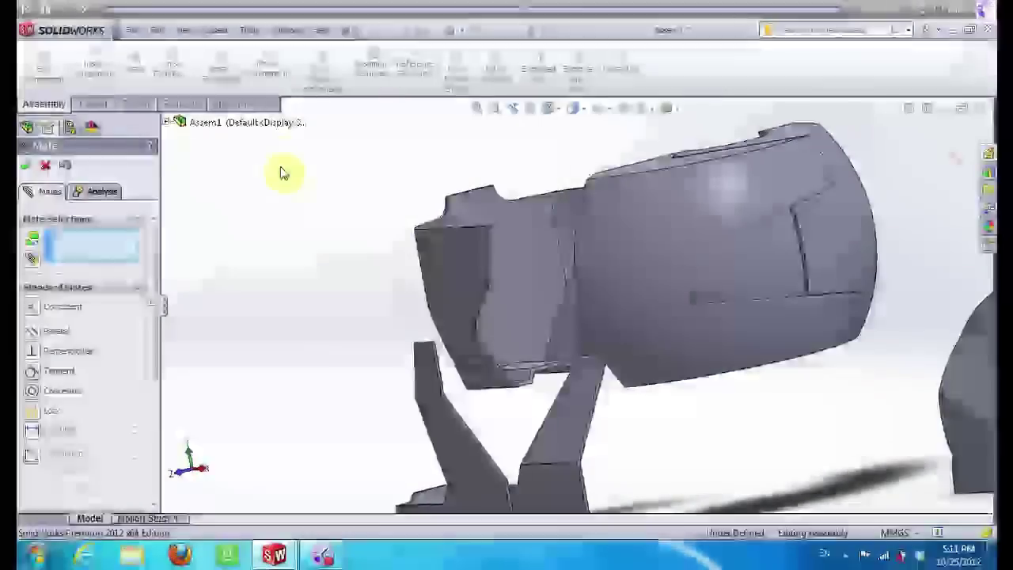
pyautogui.click(26, 165)
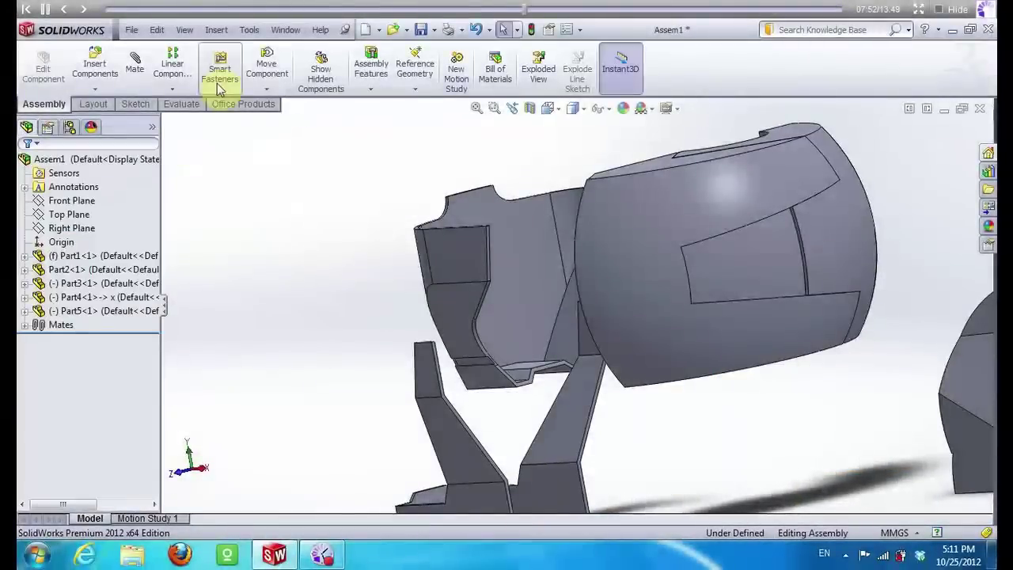
# Rotate the shell part into a new orientation with Rotate Component
pyautogui.click(267, 90)
pyautogui.click(277, 118)
pyautogui.moveTo(445, 249)
pyautogui.mouseDown()
pyautogui.moveTo(497, 345)
pyautogui.moveTo(525, 460)
pyautogui.moveTo(329, 214)
pyautogui.mouseUp()
pyautogui.moveTo(518, 204)
pyautogui.mouseDown()
pyautogui.moveTo(493, 255)
pyautogui.moveTo(486, 317)
pyautogui.moveTo(258, 171)
pyautogui.mouseUp()
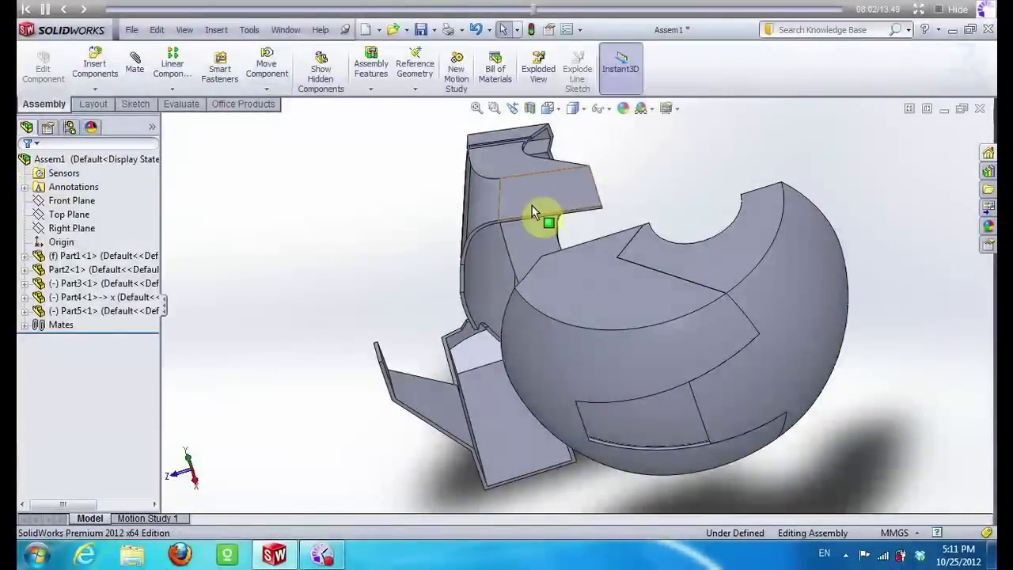
pyautogui.moveTo(533, 212)
pyautogui.mouseDown(button='middle')
pyautogui.moveTo(314, 181)
pyautogui.moveTo(350, 113)
pyautogui.moveTo(385, 154)
pyautogui.moveTo(385, 190)
pyautogui.moveTo(373, 203)
pyautogui.mouseUp(button='middle')
# Mate Part3's edge face coincident to Part1's slot face, plus a second coincident face mate
pyautogui.click(134, 62)
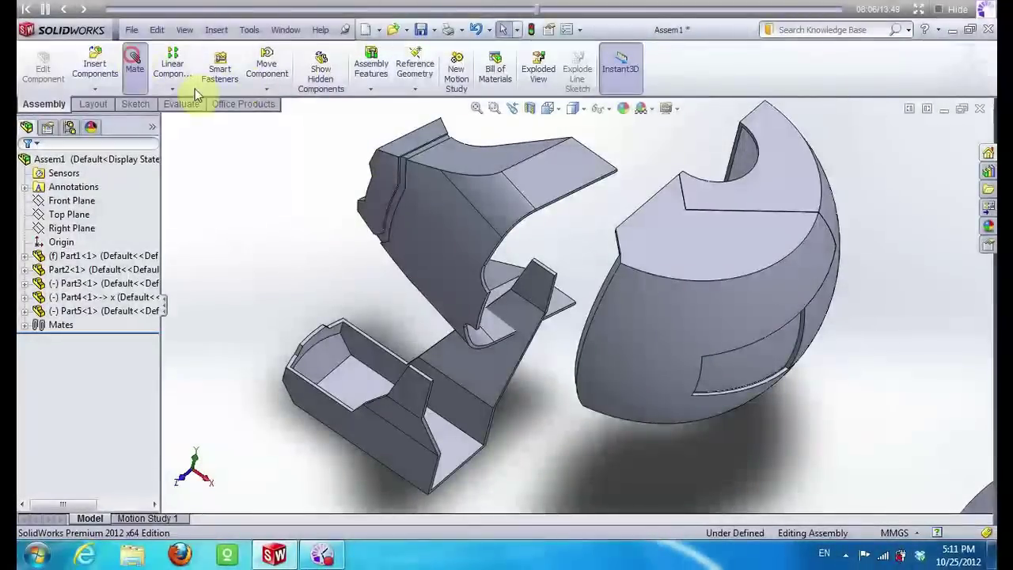
pyautogui.scroll(-5, 598, 204)
pyautogui.scroll(-5, 608, 242)
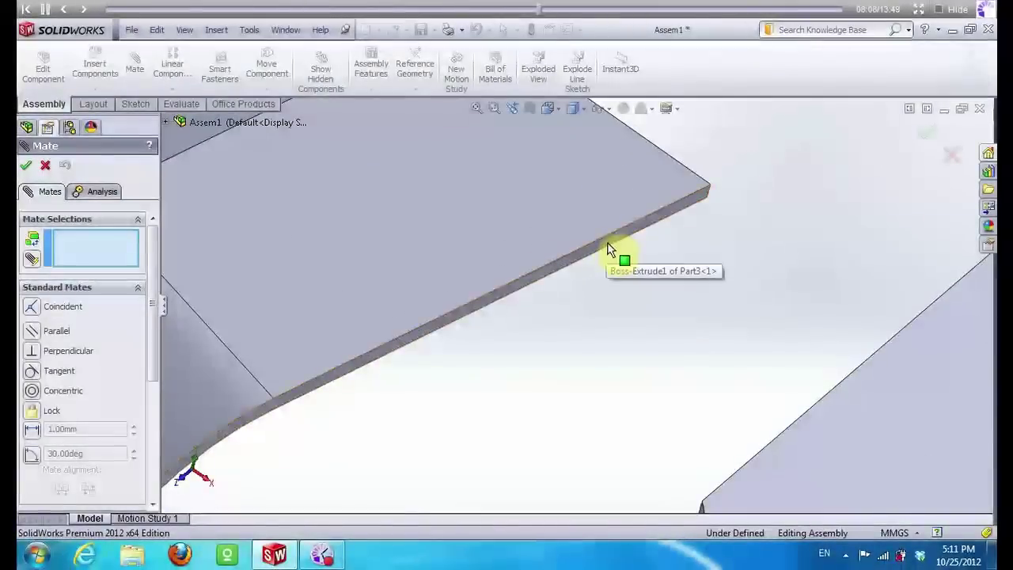
pyautogui.click(608, 248)
pyautogui.scroll(5, 547, 272)
pyautogui.moveTo(670, 233); pyautogui.dragTo(715, 305, button='middle')
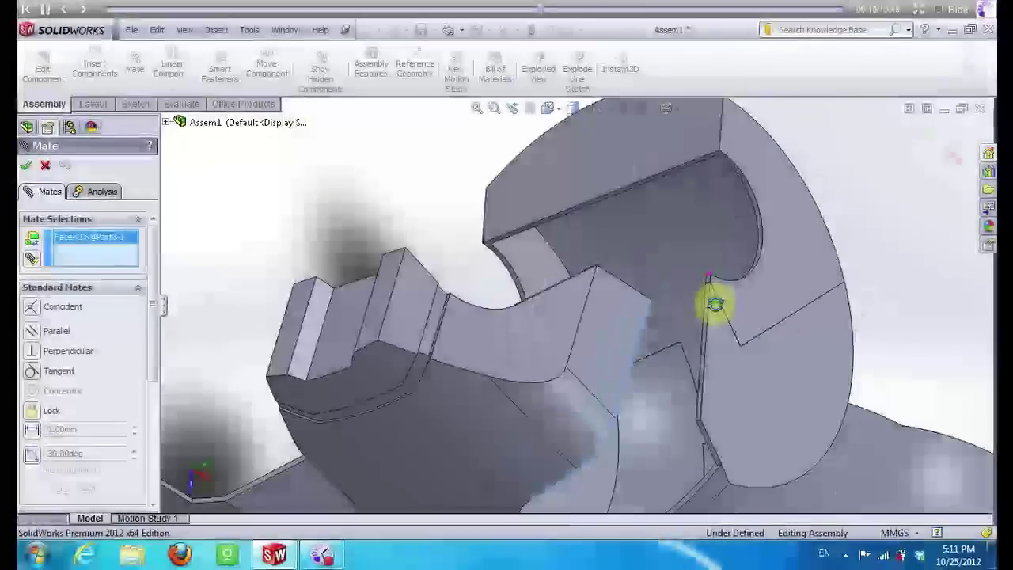
pyautogui.scroll(-4, 715, 305)
pyautogui.scroll(-3, 684, 297)
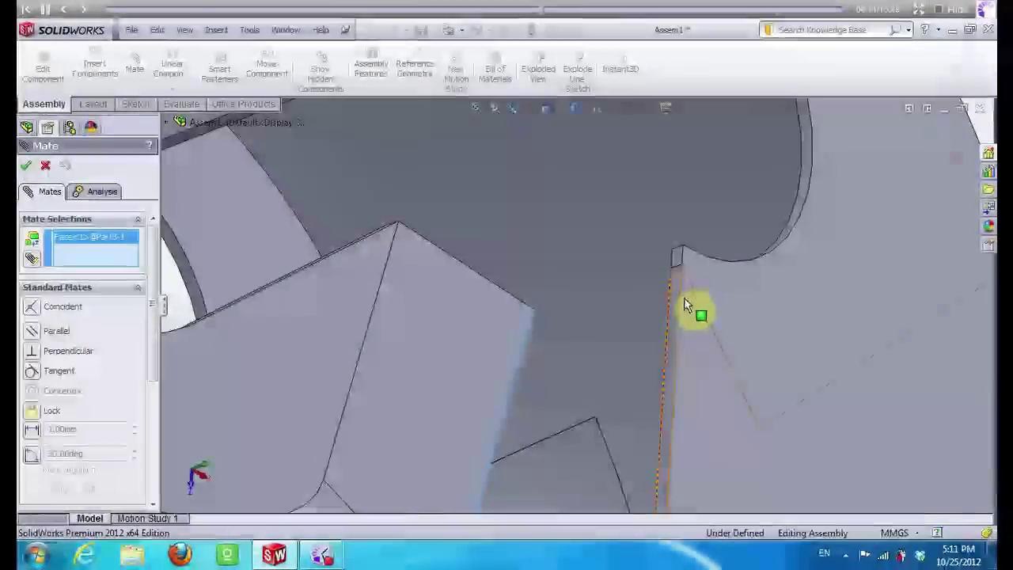
pyautogui.click(678, 252)
pyautogui.scroll(3, 420, 215)
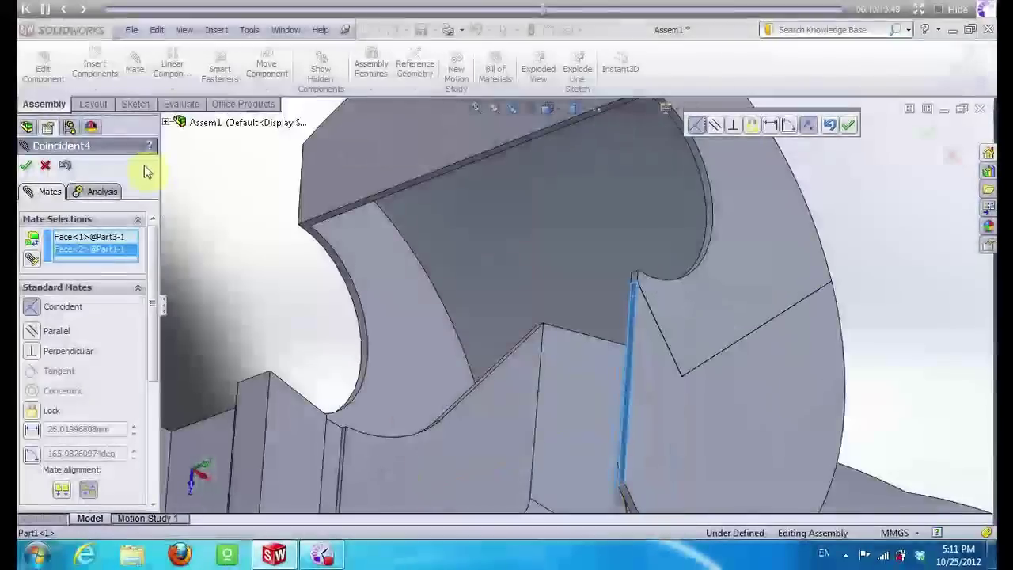
pyautogui.click(28, 165)
pyautogui.click(688, 420)
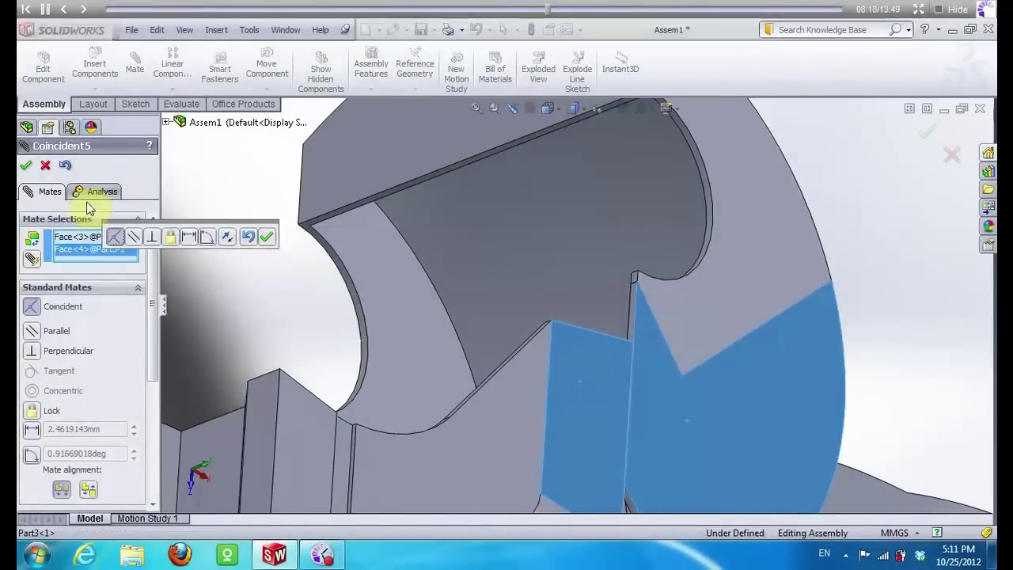
pyautogui.click(28, 166)
# Mate a corner vertex of the face section coincident to the helmet's corner
pyautogui.scroll(-2, 638, 344)
pyautogui.scroll(-2, 622, 343)
pyautogui.scroll(-1, 608, 342)
pyautogui.click(606, 341)
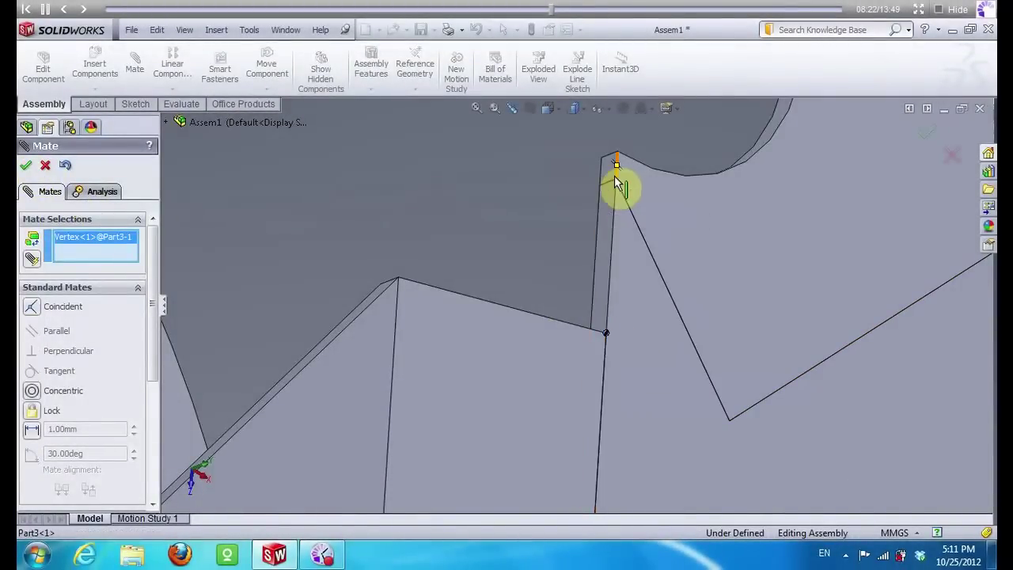
pyautogui.click(616, 186)
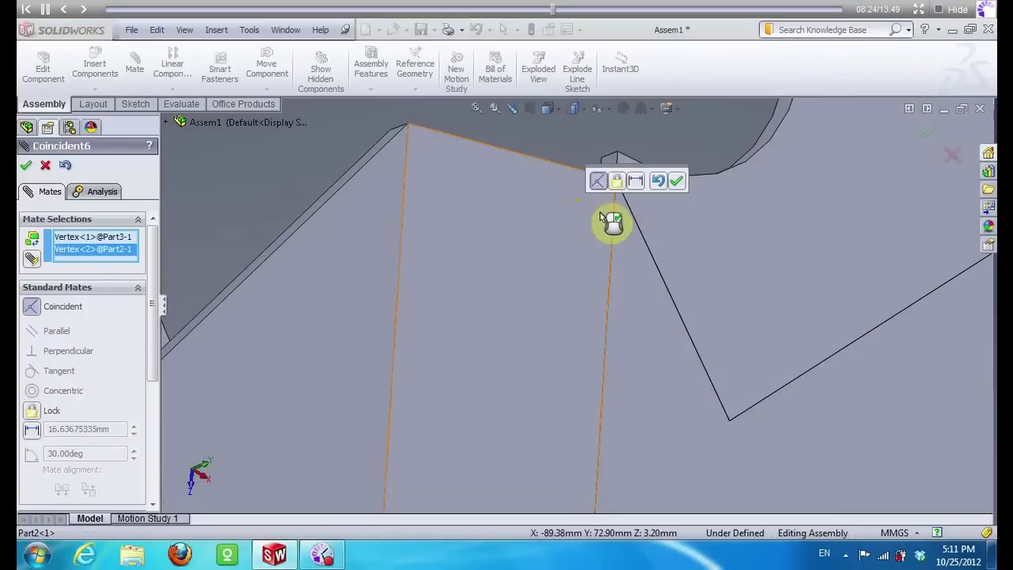
pyautogui.click(28, 169)
# Orbit to check both helmet parts and close the Mate manager
pyautogui.scroll(2, 565, 254)
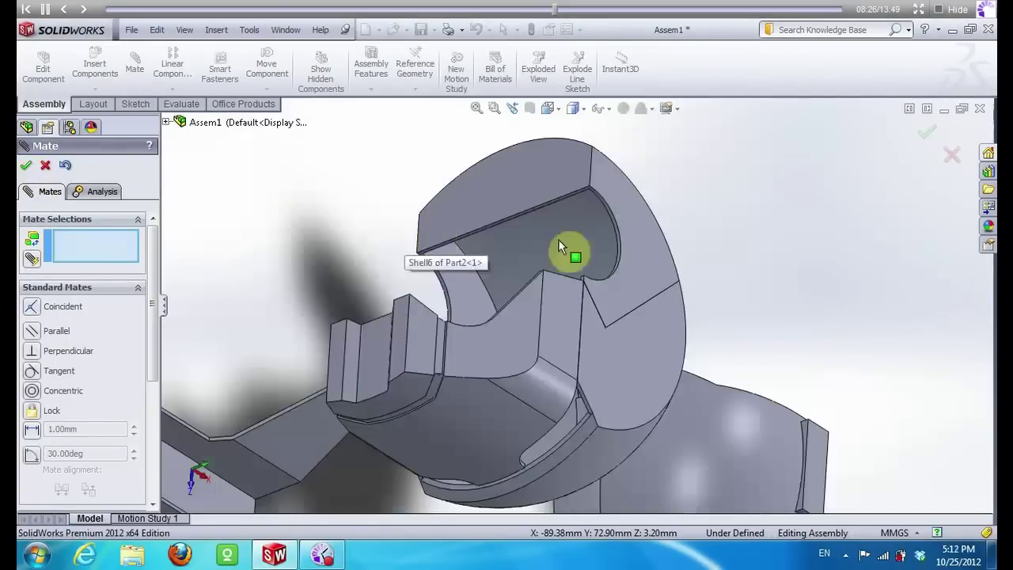
pyautogui.scroll(2, 668, 226)
pyautogui.scroll(2, 628, 153)
pyautogui.moveTo(628, 153)
pyautogui.mouseDown(button='middle')
pyautogui.moveTo(581, 289)
pyautogui.moveTo(599, 299)
pyautogui.moveTo(577, 328)
pyautogui.moveTo(559, 270)
pyautogui.moveTo(568, 232)
pyautogui.moveTo(571, 240)
pyautogui.mouseUp(button='middle')
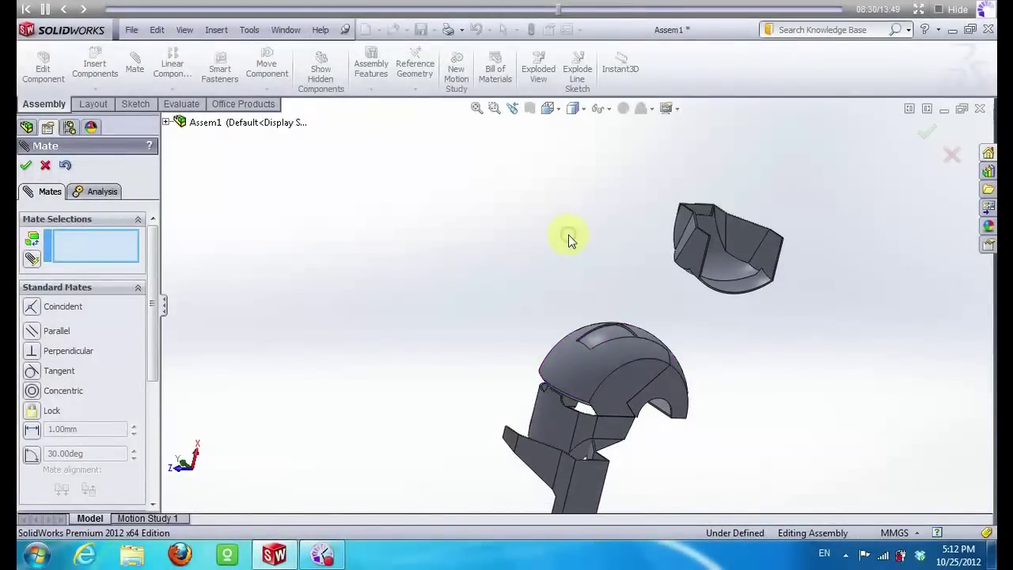
pyautogui.moveTo(580, 472); pyautogui.dragTo(546, 382, button='middle')
pyautogui.scroll(-4, 579, 451)
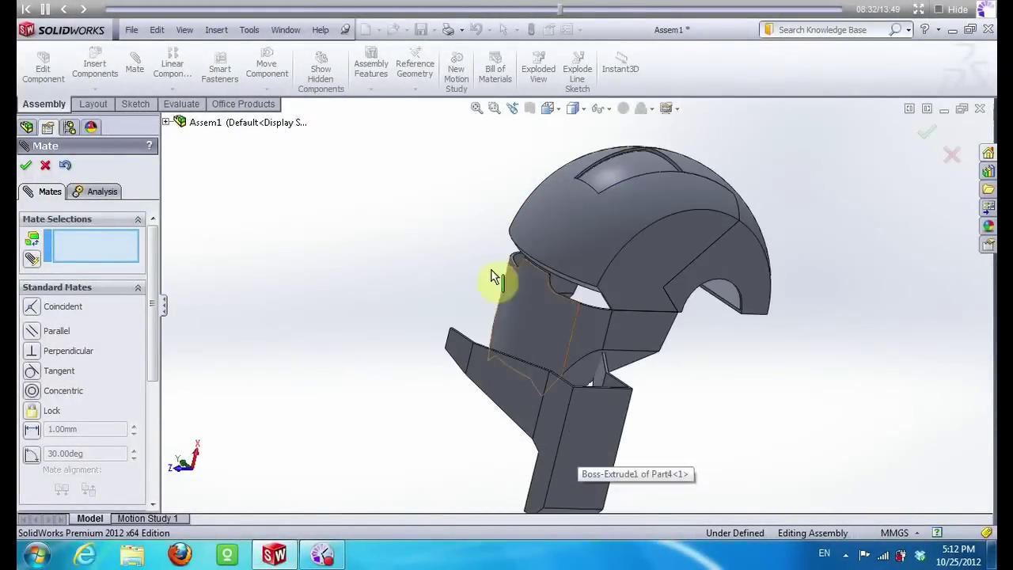
pyautogui.click(25, 168)
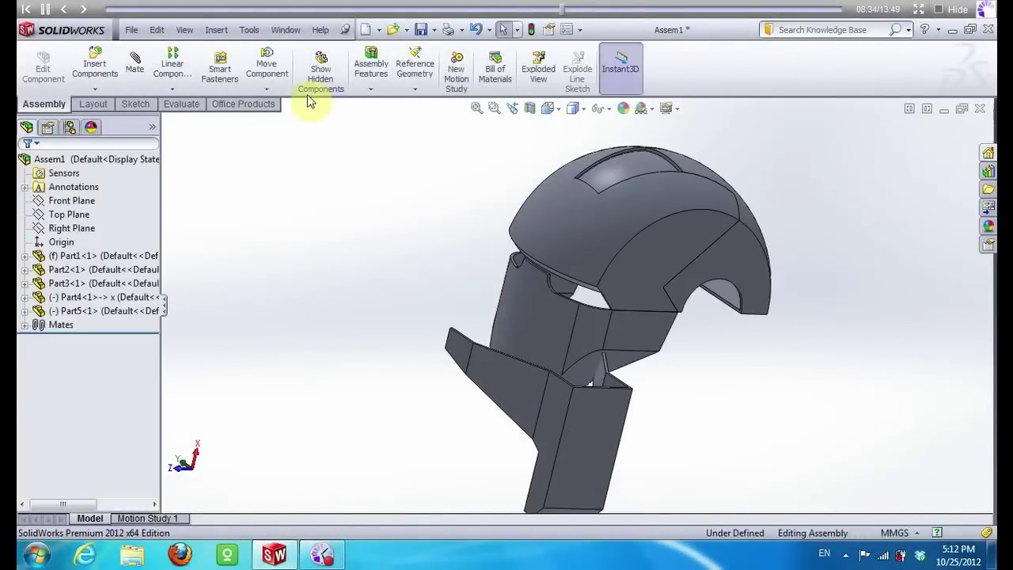
pyautogui.click(269, 91)
# Rotate the chin piece, Part4, into alignment with Rotate Component
pyautogui.click(285, 117)
pyautogui.moveTo(482, 352)
pyautogui.mouseDown()
pyautogui.moveTo(547, 413)
pyautogui.moveTo(658, 427)
pyautogui.moveTo(644, 357)
pyautogui.moveTo(601, 306)
pyautogui.moveTo(567, 298)
pyautogui.mouseUp()
pyautogui.moveTo(529, 496)
pyautogui.mouseDown()
pyautogui.moveTo(565, 436)
pyautogui.moveTo(580, 495)
pyautogui.moveTo(567, 526)
pyautogui.moveTo(583, 524)
pyautogui.moveTo(559, 480)
pyautogui.moveTo(566, 510)
pyautogui.mouseUp()
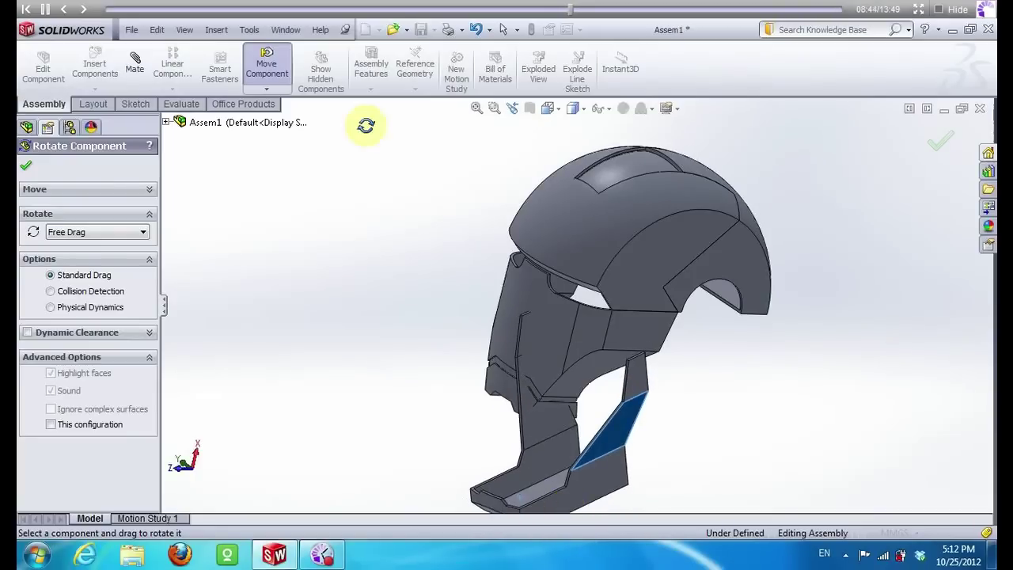
# Mate the chin piece's inner ledge face flush with the faceplate face (Coincident7)
pyautogui.click(134, 63)
pyautogui.scroll(-3, 543, 483)
pyautogui.scroll(-4, 544, 463)
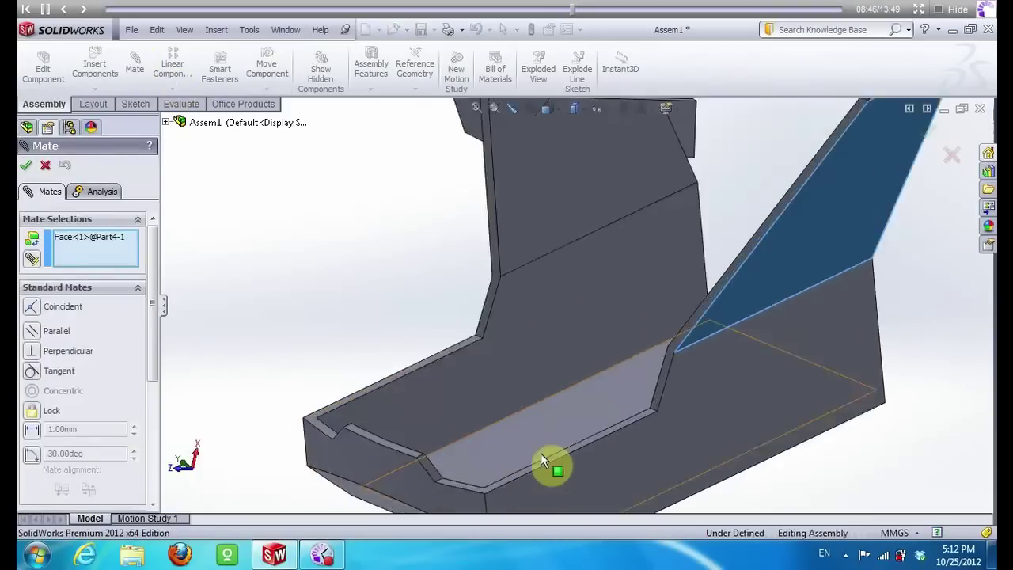
pyautogui.click(44, 166)
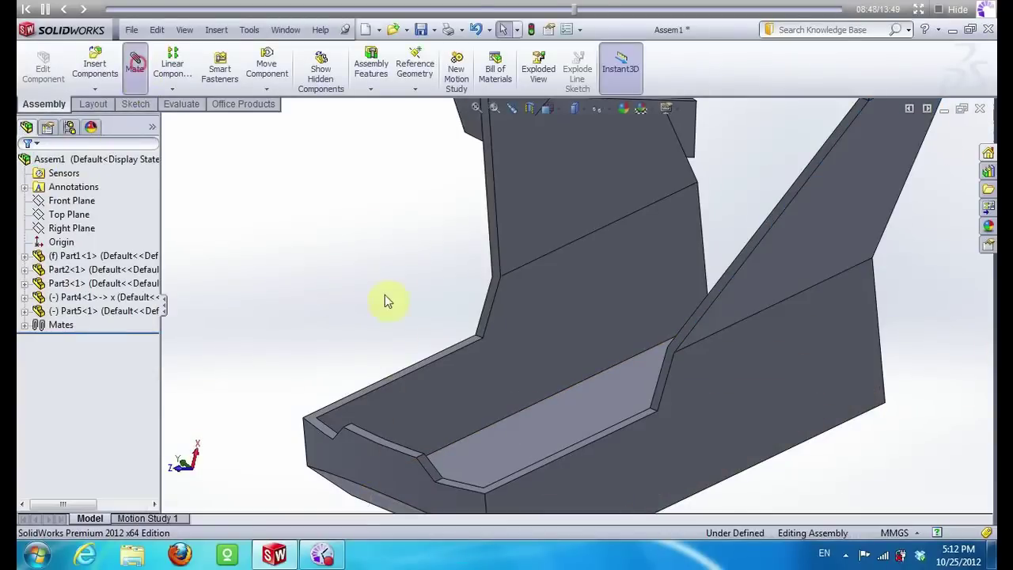
pyautogui.scroll(-3, 555, 435)
pyautogui.click(585, 440)
pyautogui.scroll(3, 695, 491)
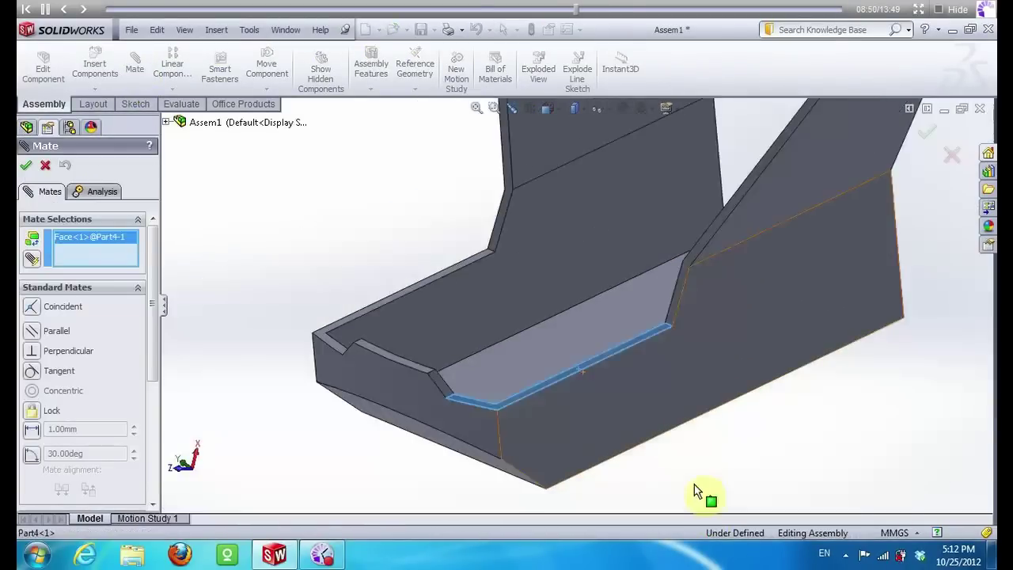
pyautogui.scroll(2, 694, 491)
pyautogui.moveTo(879, 444)
pyautogui.mouseDown(button='middle')
pyautogui.moveTo(731, 306)
pyautogui.moveTo(978, 306)
pyautogui.mouseUp(button='middle')
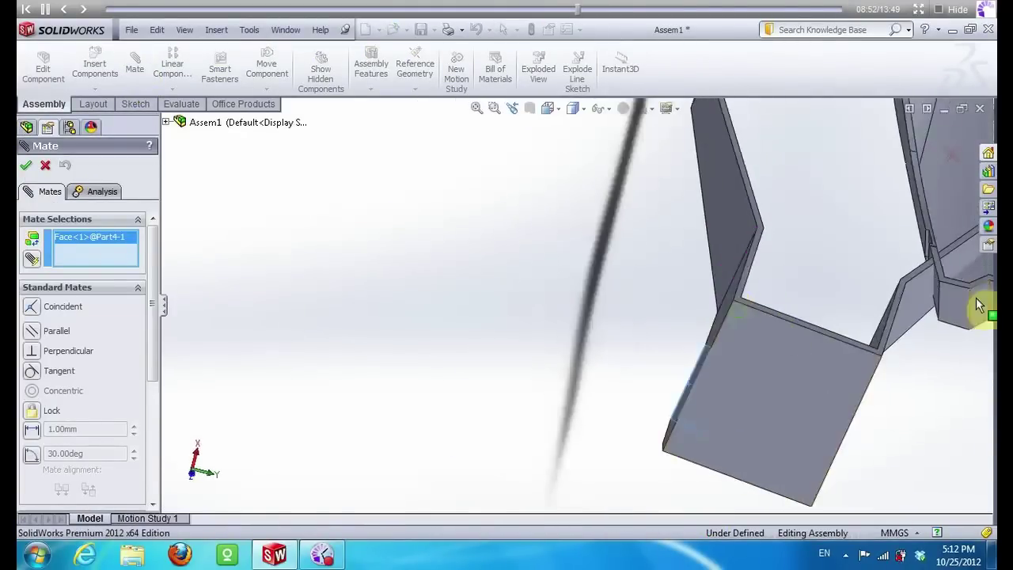
pyautogui.click(956, 309)
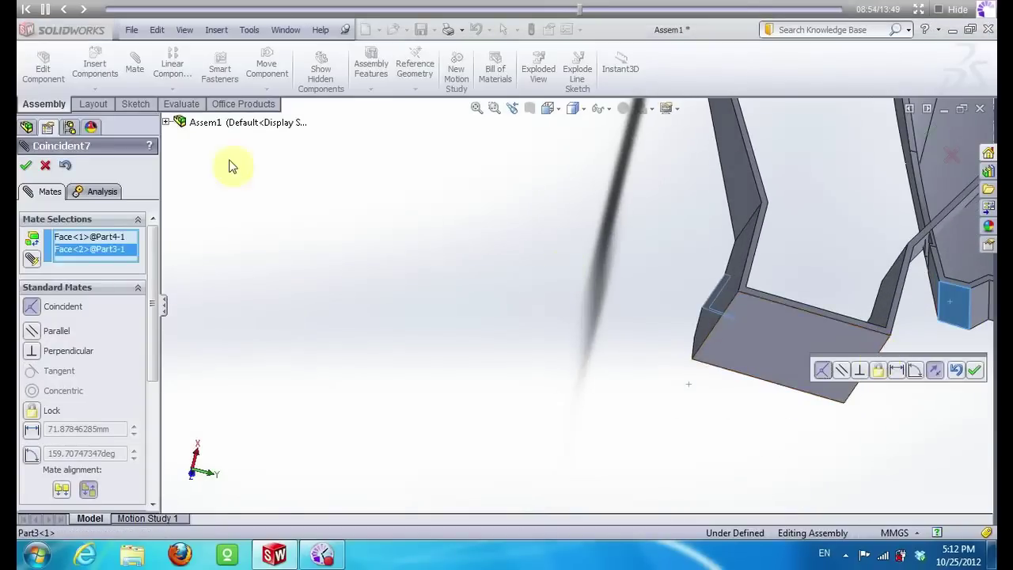
pyautogui.click(27, 165)
# Mate a side face of the chin piece coincident to the matching helmet face (Coincident8)
pyautogui.moveTo(451, 344)
pyautogui.mouseDown(button='middle')
pyautogui.moveTo(487, 373)
pyautogui.moveTo(571, 513)
pyautogui.mouseUp(button='middle')
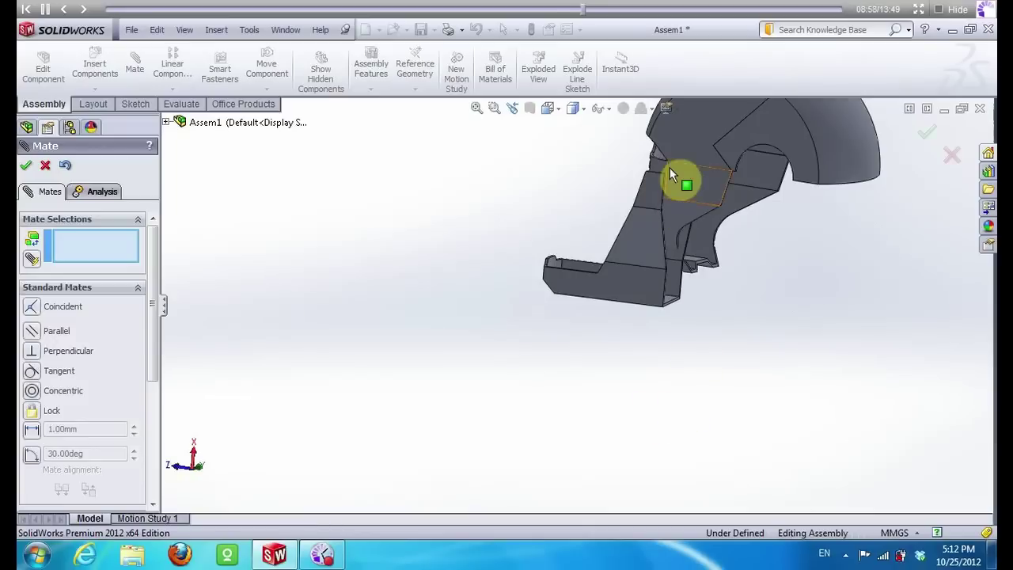
pyautogui.click(654, 187)
pyautogui.scroll(-1, 746, 166)
pyautogui.scroll(-1, 730, 169)
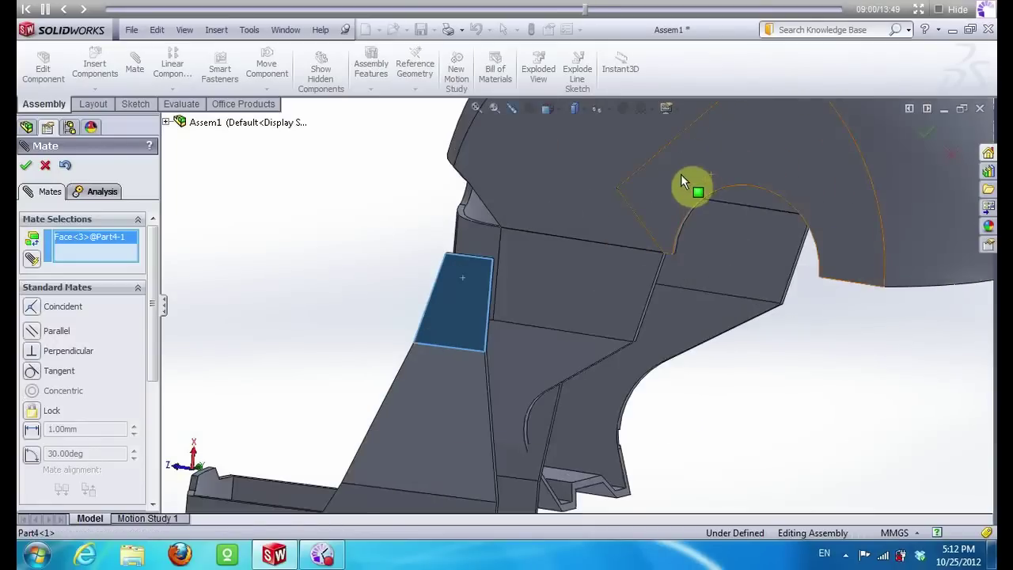
pyautogui.click(663, 215)
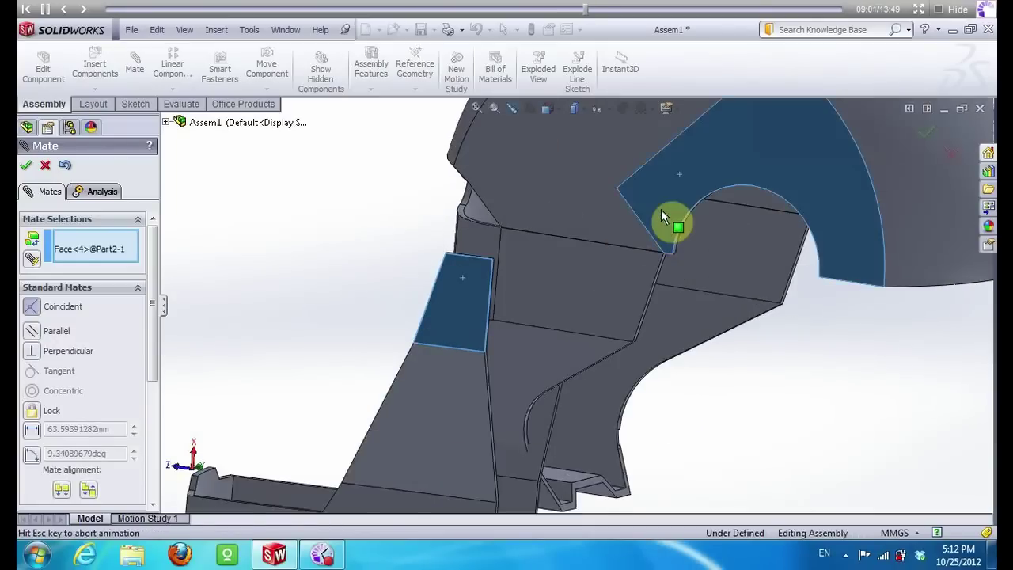
pyautogui.click(28, 166)
pyautogui.scroll(-2, 543, 464)
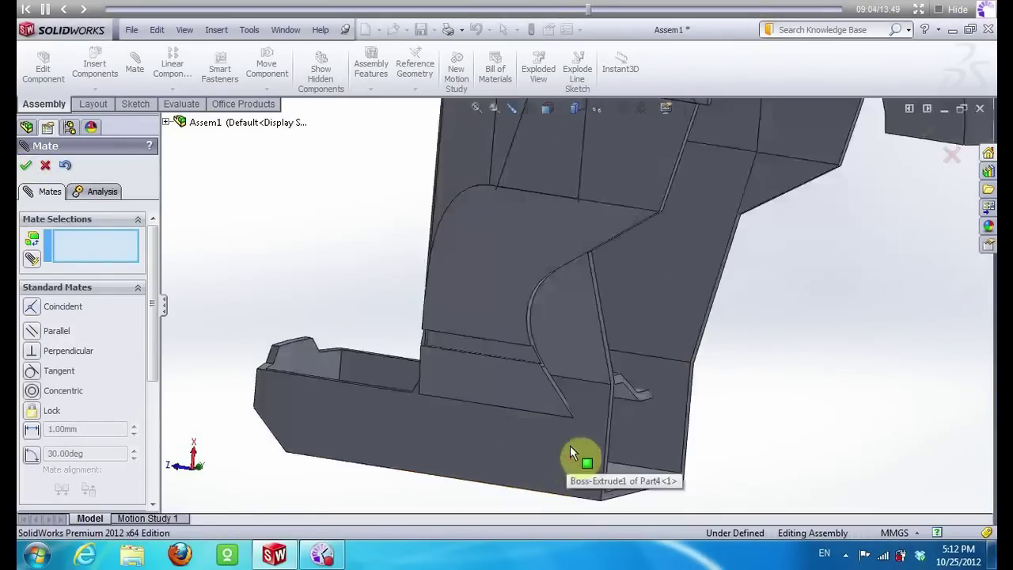
pyautogui.click(44, 163)
# Drag the chin piece up-left, then join its corner to the faceplate corner (Coincident9)
pyautogui.click(264, 73)
pyautogui.moveTo(515, 466)
pyautogui.mouseDown()
pyautogui.moveTo(430, 443)
pyautogui.moveTo(736, 534)
pyautogui.moveTo(715, 536)
pyautogui.moveTo(582, 487)
pyautogui.mouseUp()
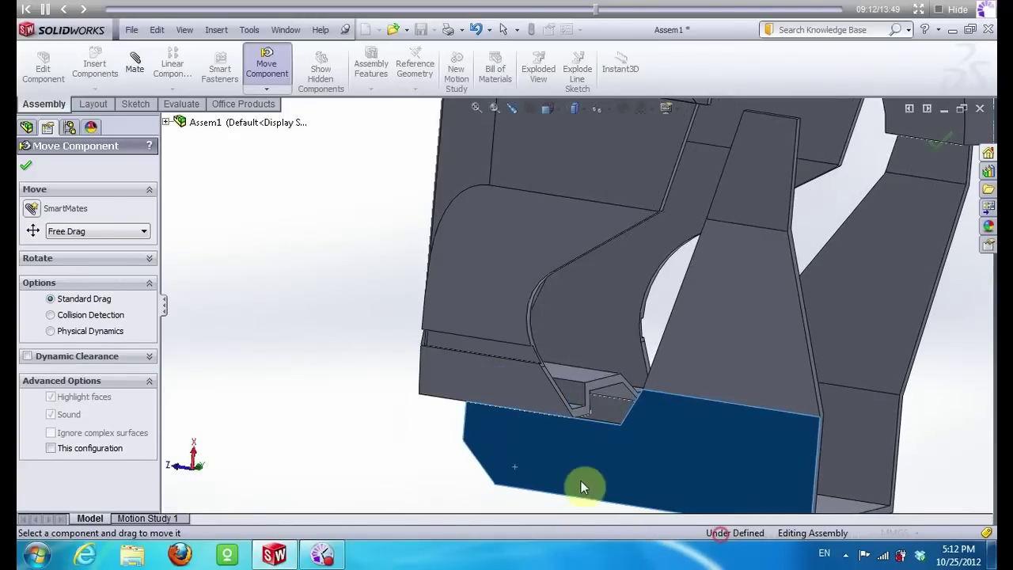
pyautogui.click(135, 68)
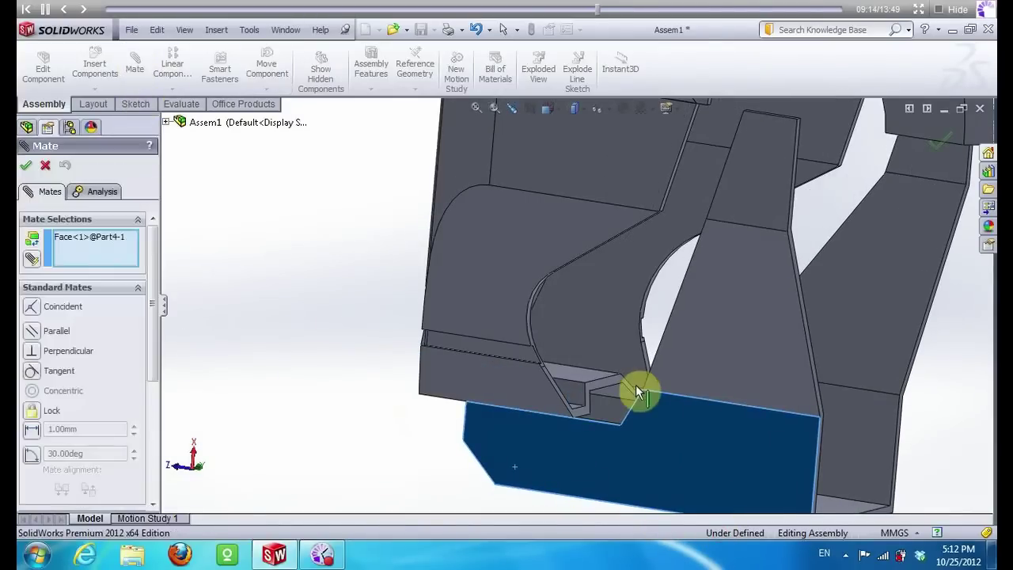
pyautogui.scroll(-3, 636, 385)
pyautogui.scroll(-3, 530, 411)
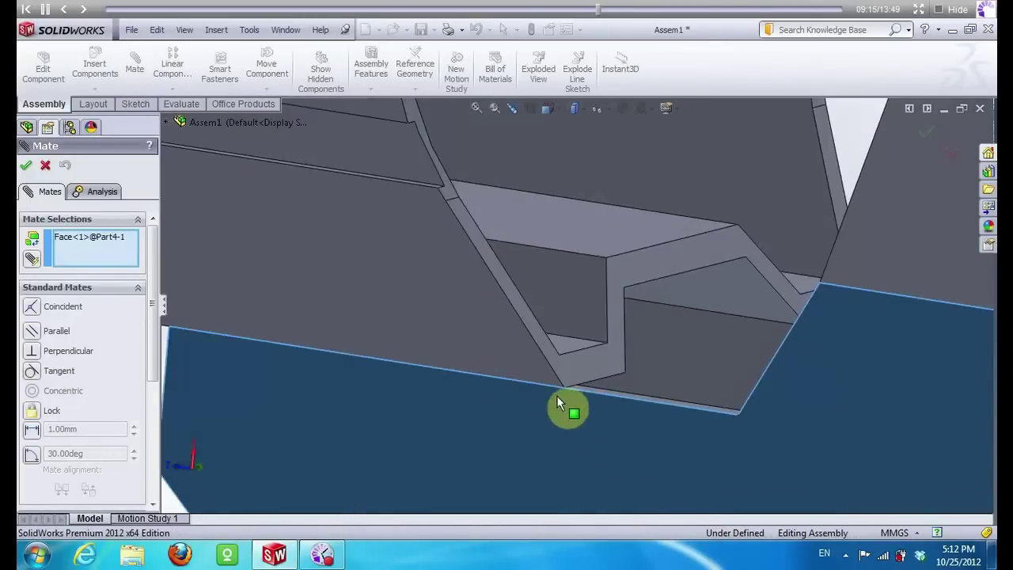
pyautogui.rightClick(74, 237)
pyautogui.click(93, 256)
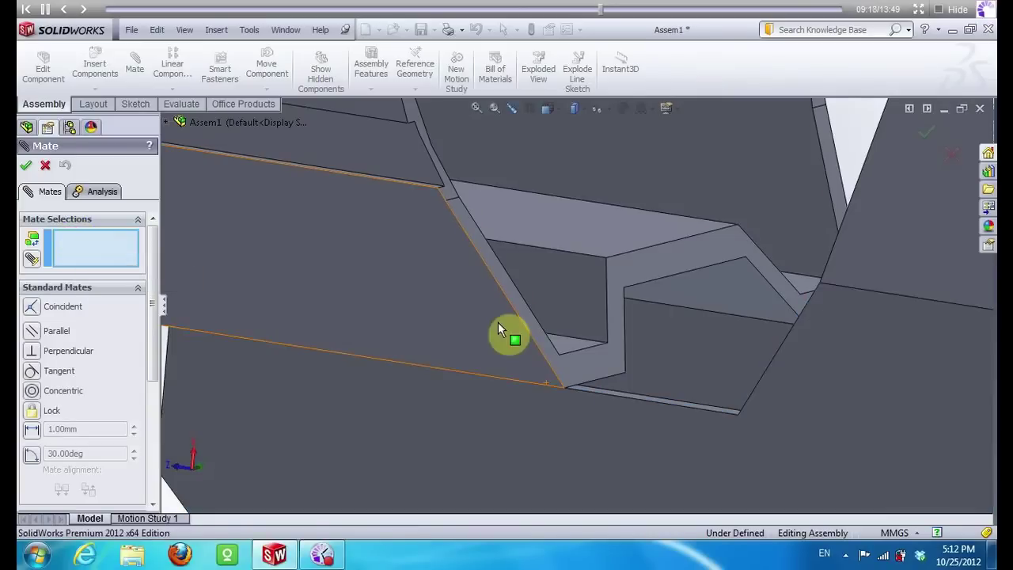
pyautogui.click(564, 389)
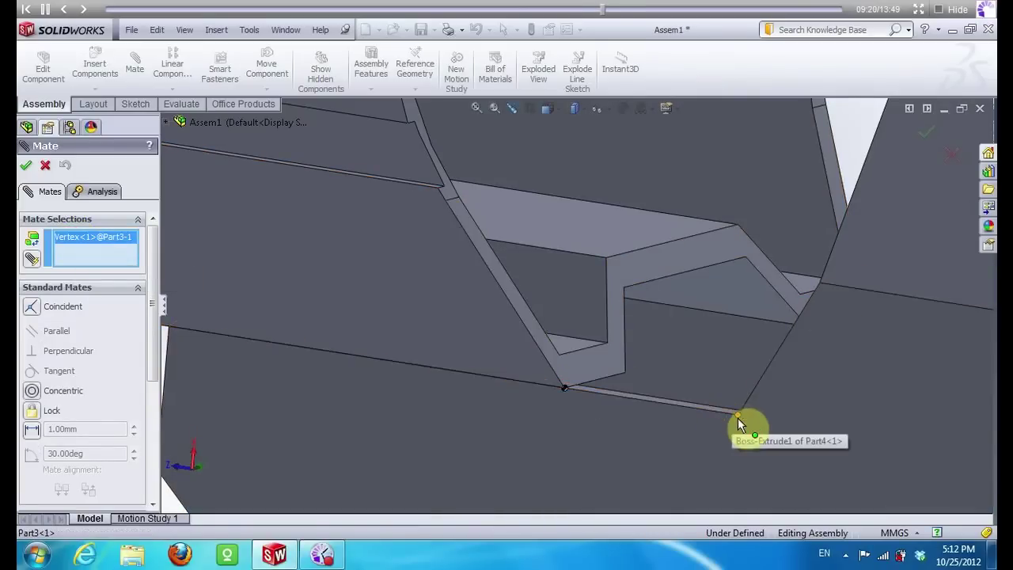
pyautogui.click(736, 417)
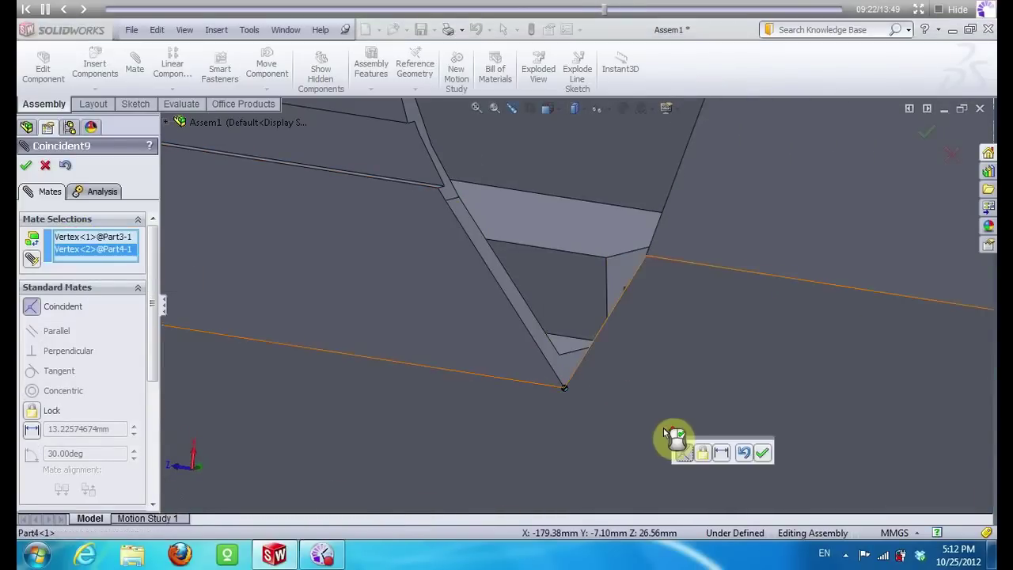
pyautogui.click(23, 166)
pyautogui.moveTo(512, 385)
pyautogui.mouseDown(button='middle')
pyautogui.moveTo(452, 366)
pyautogui.moveTo(480, 362)
pyautogui.moveTo(504, 407)
pyautogui.moveTo(486, 403)
pyautogui.moveTo(550, 414)
pyautogui.moveTo(588, 446)
pyautogui.moveTo(605, 484)
pyautogui.moveTo(524, 470)
pyautogui.moveTo(516, 520)
pyautogui.moveTo(782, 352)
pyautogui.moveTo(796, 367)
pyautogui.moveTo(784, 380)
pyautogui.mouseUp(button='middle')
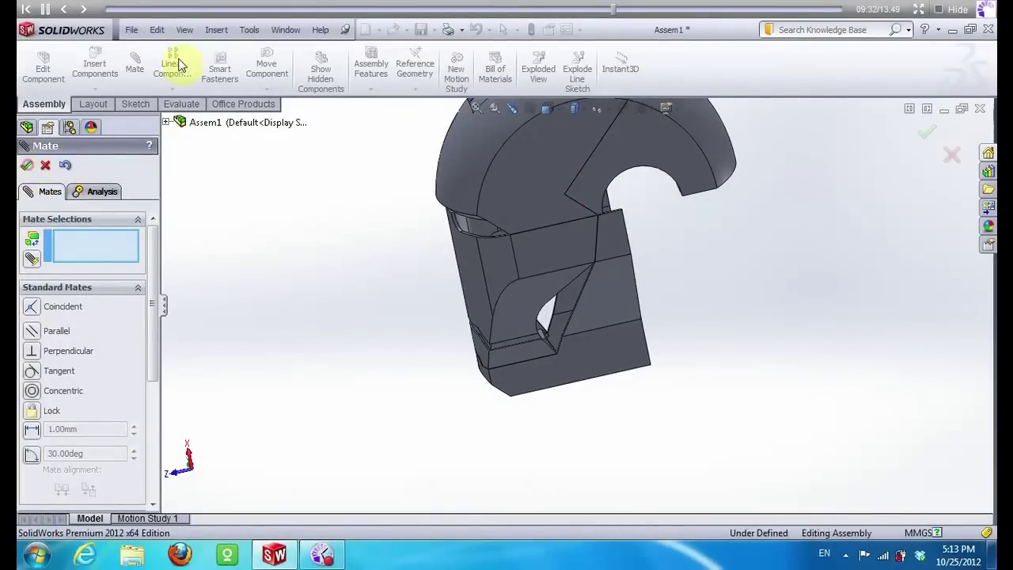
pyautogui.press('Escape')
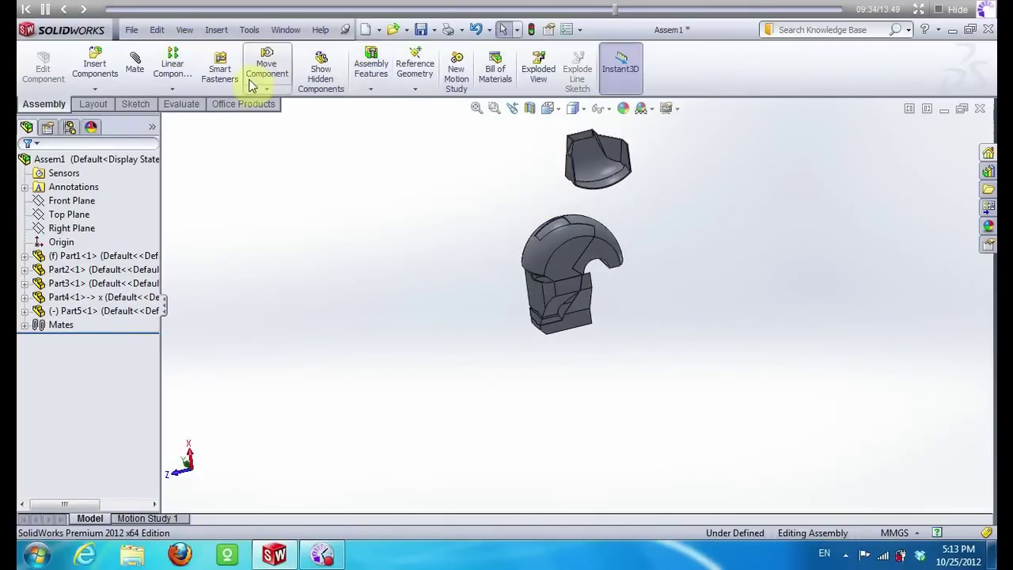
# Drag and rotate the loose side piece roughly into place beside the helmet
pyautogui.click(262, 73)
pyautogui.moveTo(595, 162)
pyautogui.mouseDown()
pyautogui.moveTo(686, 259)
pyautogui.moveTo(694, 327)
pyautogui.mouseUp()
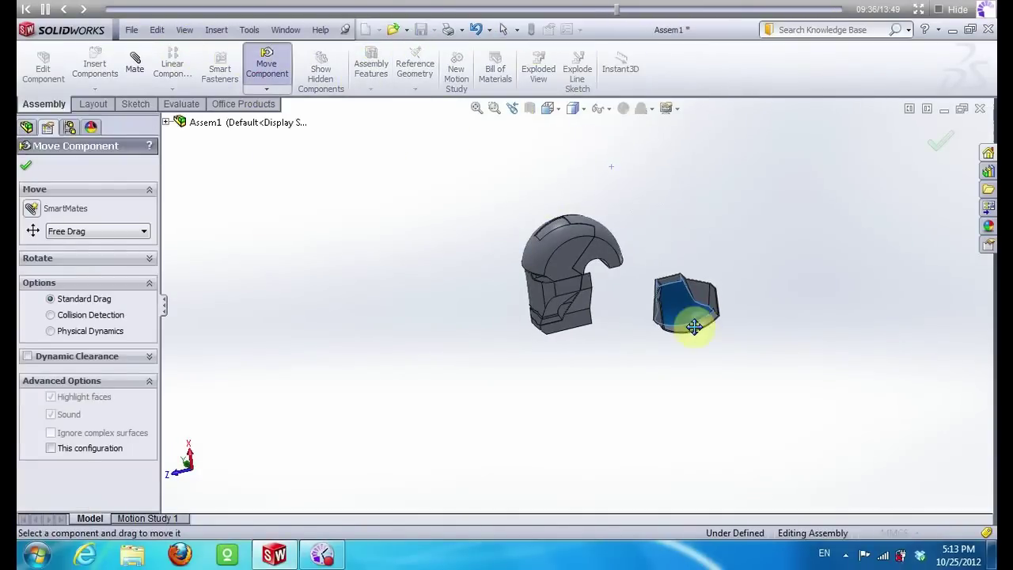
pyautogui.click(261, 94)
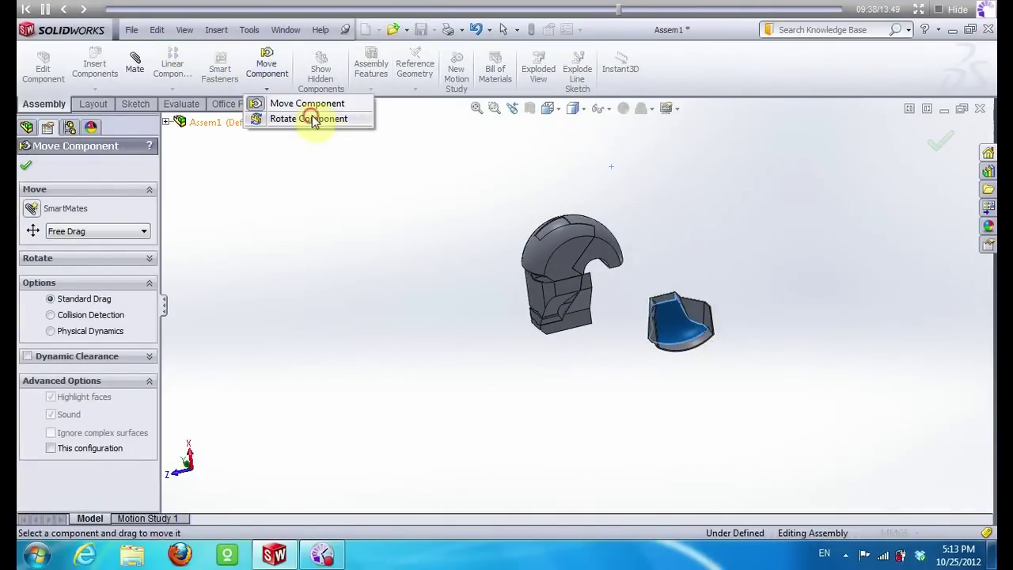
pyautogui.click(313, 119)
pyautogui.moveTo(807, 361); pyautogui.dragTo(756, 409)
pyautogui.moveTo(846, 381); pyautogui.dragTo(810, 434)
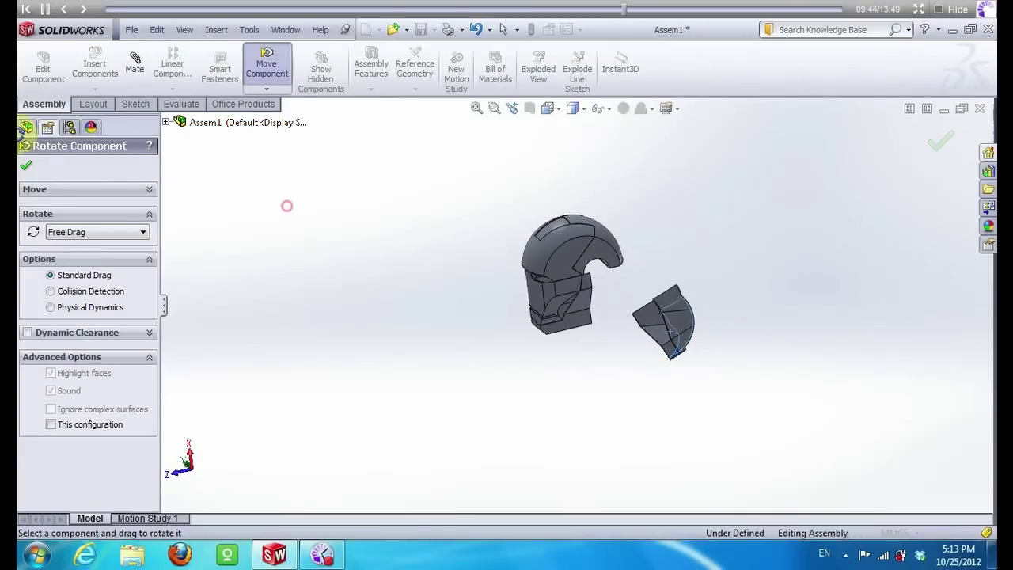
pyautogui.click(26, 166)
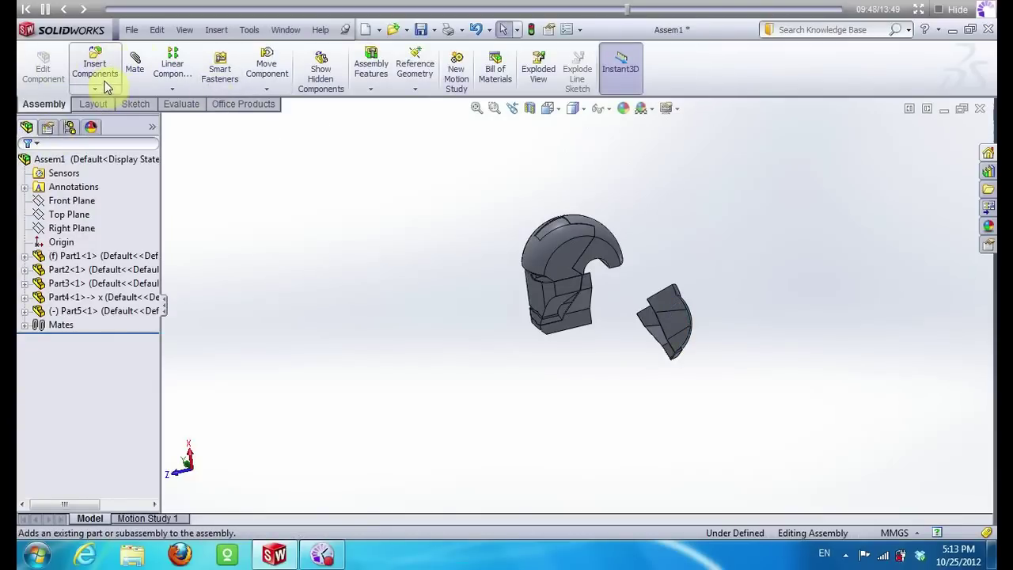
# Mate a side-piece face coincident with the helmet's bottom face
pyautogui.click(134, 63)
pyautogui.scroll(-3, 639, 320)
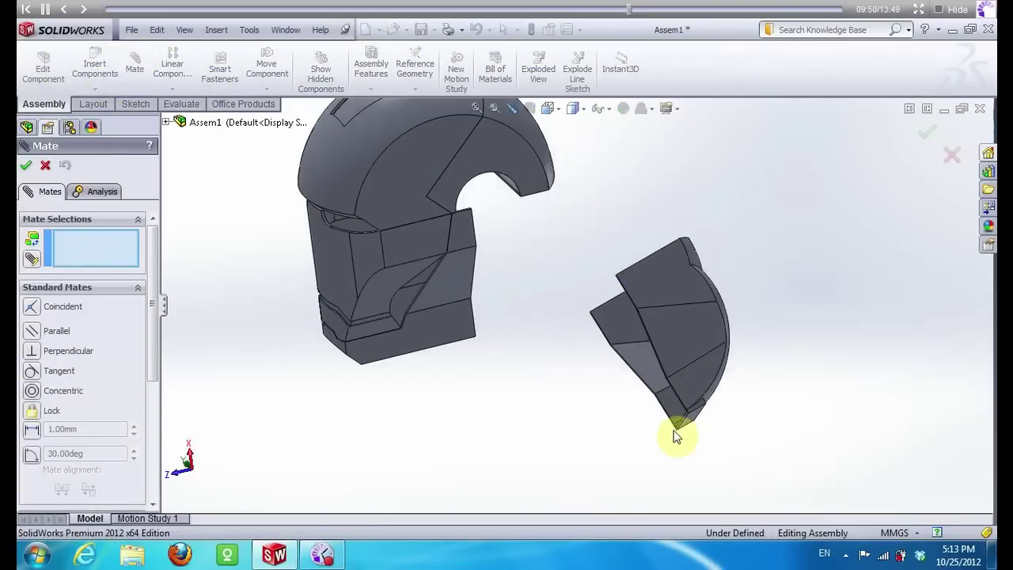
pyautogui.scroll(-2, 689, 427)
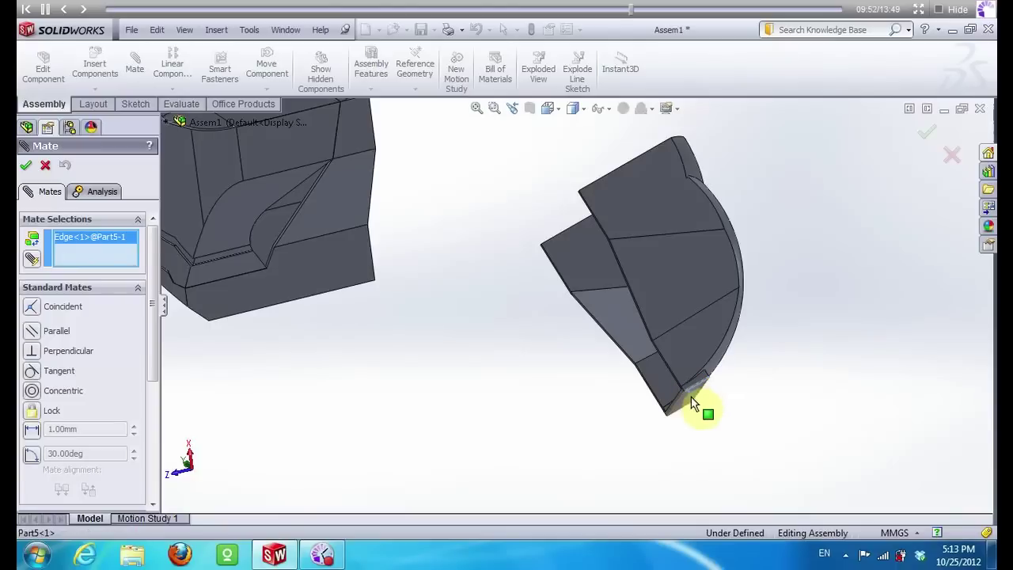
pyautogui.rightClick(112, 239)
pyautogui.click(162, 240)
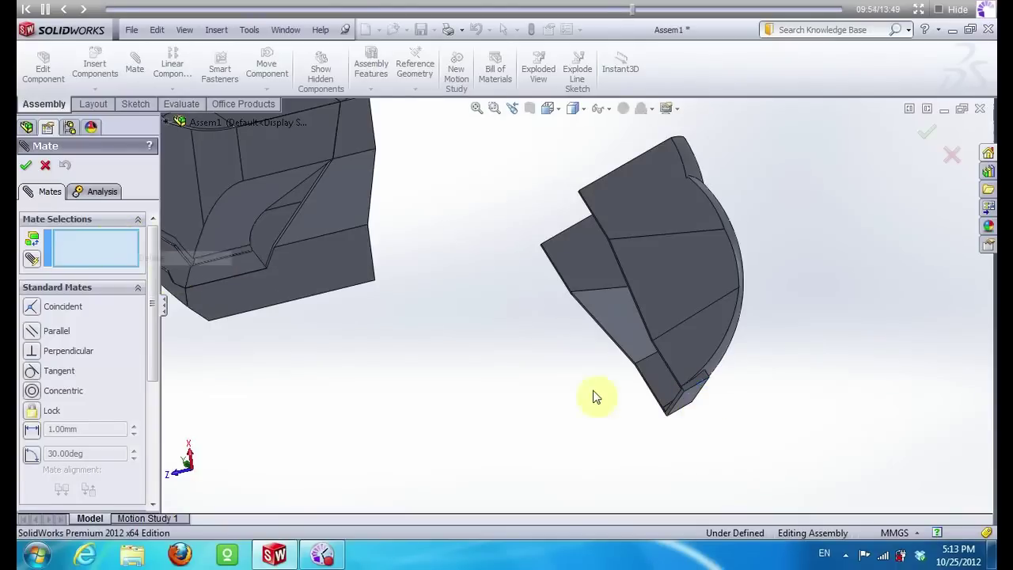
pyautogui.click(683, 405)
pyautogui.moveTo(592, 385)
pyautogui.mouseDown(button='middle')
pyautogui.moveTo(565, 271)
pyautogui.moveTo(513, 461)
pyautogui.mouseUp(button='middle')
pyautogui.click(513, 454)
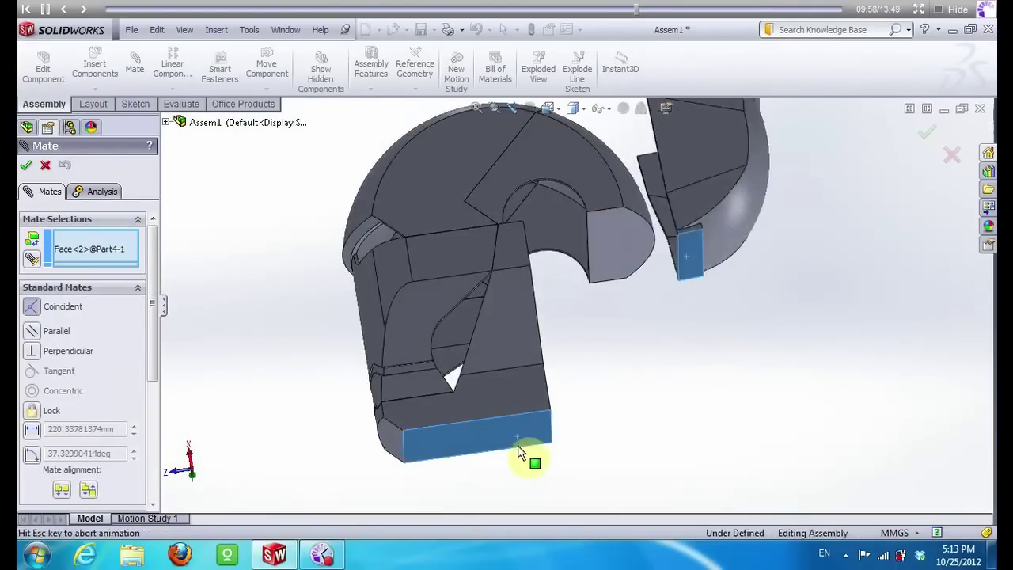
pyautogui.click(35, 172)
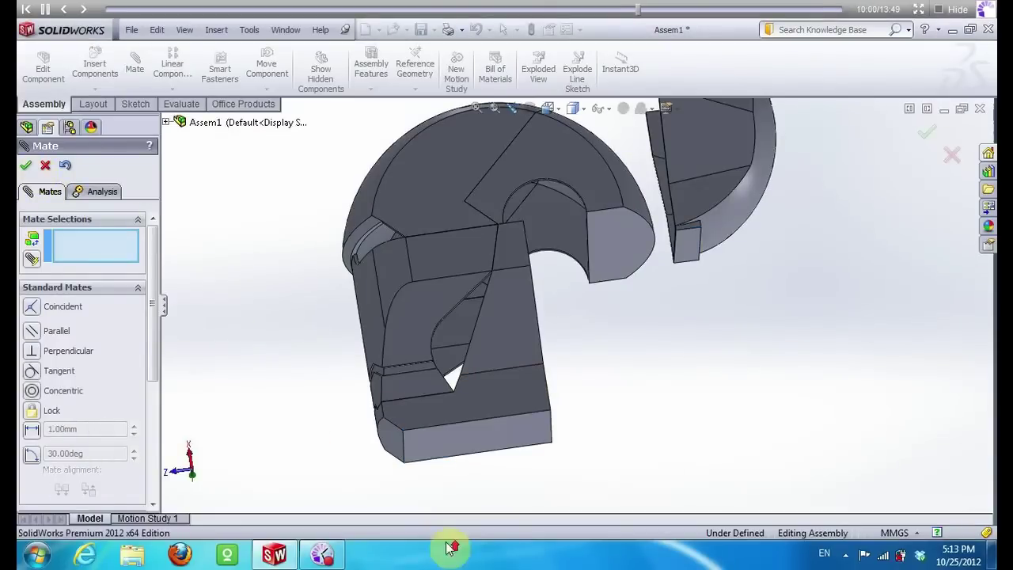
# Add a second coincident mate between the side piece's top face and the helmet
pyautogui.scroll(3, 618, 450)
pyautogui.moveTo(618, 450); pyautogui.dragTo(645, 231, button='middle')
pyautogui.click(643, 168)
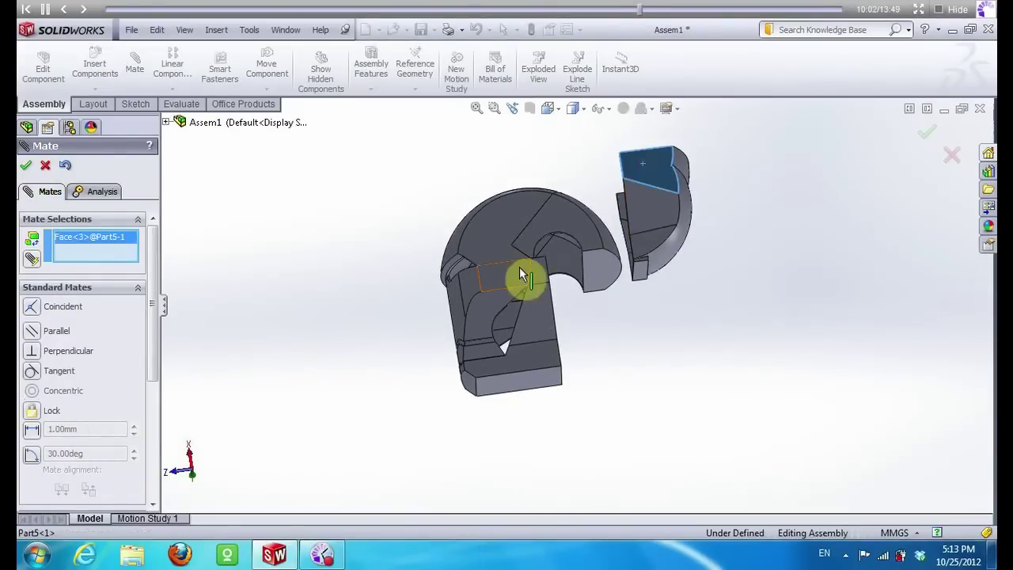
pyautogui.click(541, 273)
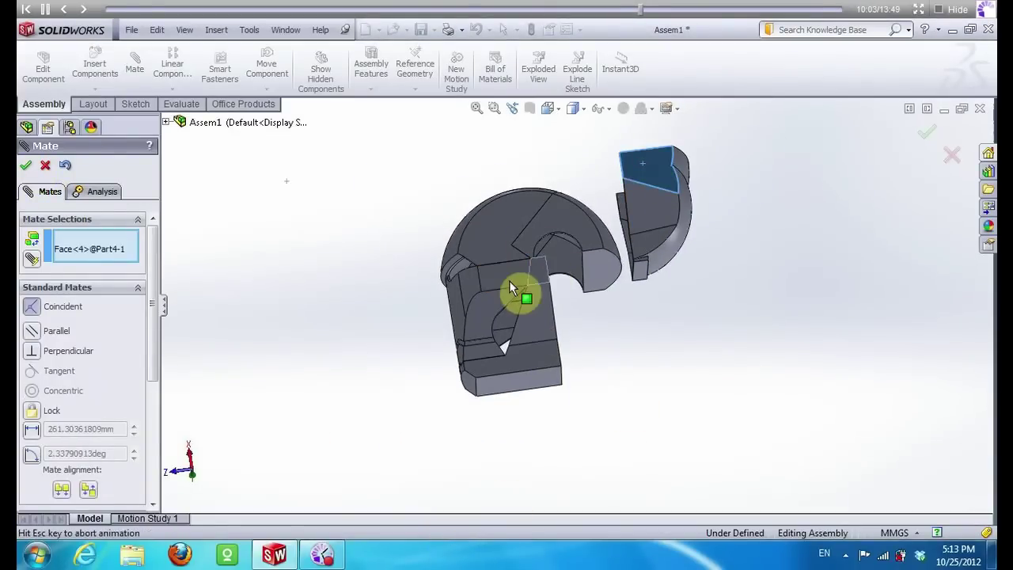
pyautogui.click(25, 166)
# Add a third coincident mate joining the piece's side face to the helmet, fully defining it
pyautogui.moveTo(581, 323); pyautogui.dragTo(631, 318, button='middle')
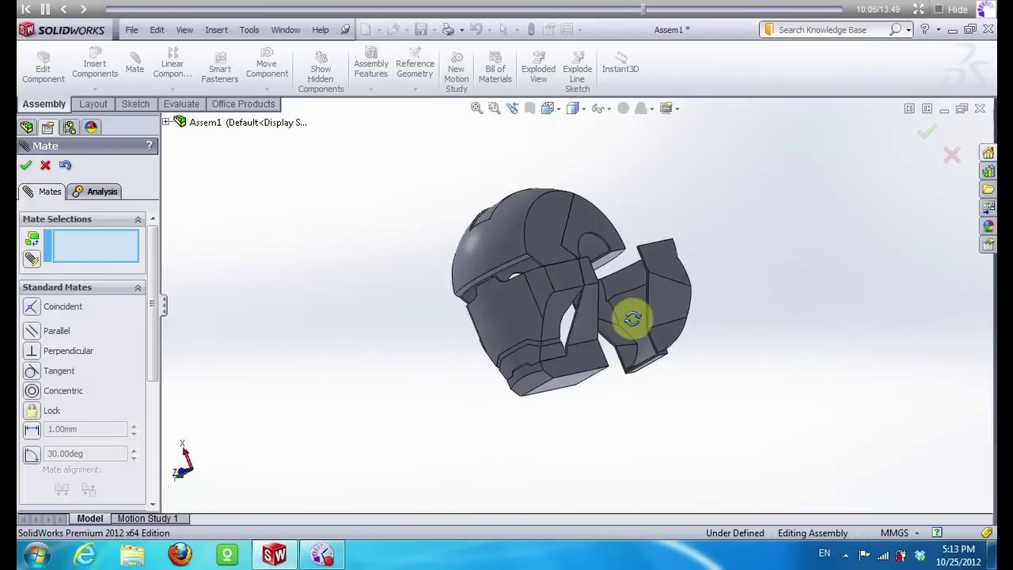
pyautogui.scroll(-5, 646, 269)
pyautogui.scroll(-2, 583, 257)
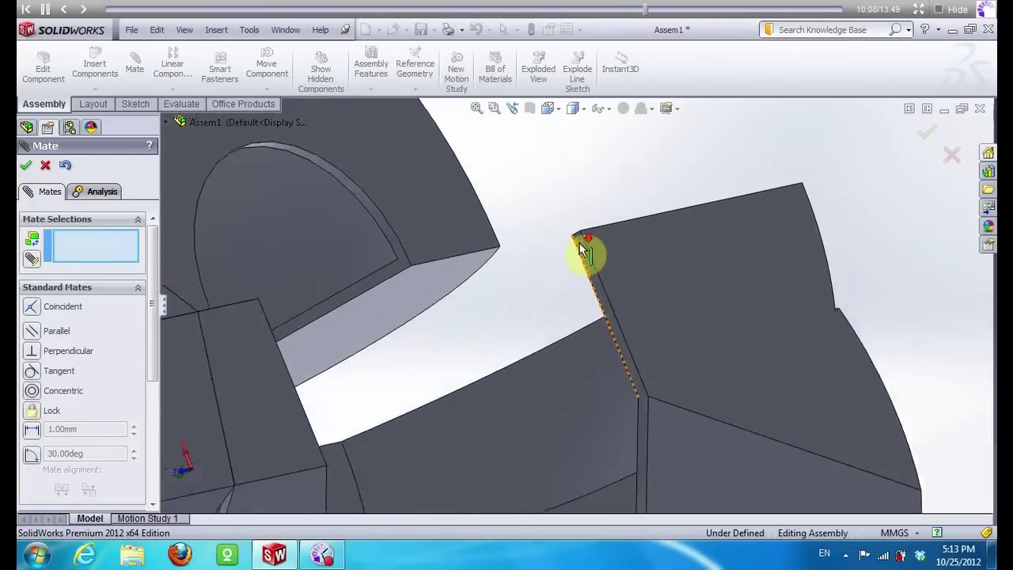
pyautogui.click(582, 253)
pyautogui.scroll(3, 552, 290)
pyautogui.moveTo(512, 238)
pyautogui.mouseDown(button='middle')
pyautogui.moveTo(430, 260)
pyautogui.moveTo(397, 289)
pyautogui.moveTo(384, 334)
pyautogui.mouseUp(button='middle')
pyautogui.scroll(-3, 513, 285)
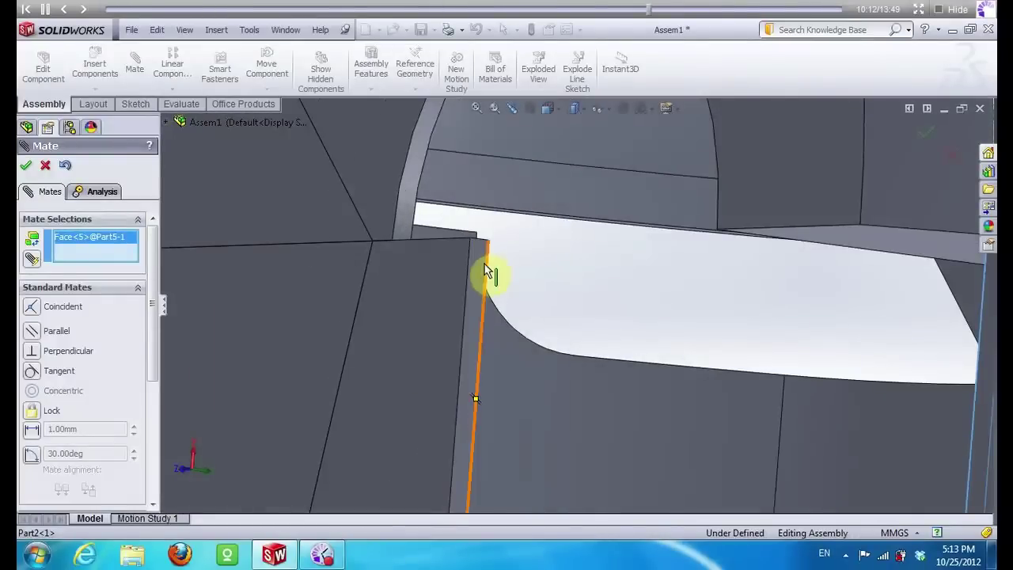
pyautogui.click(487, 271)
pyautogui.scroll(3, 506, 281)
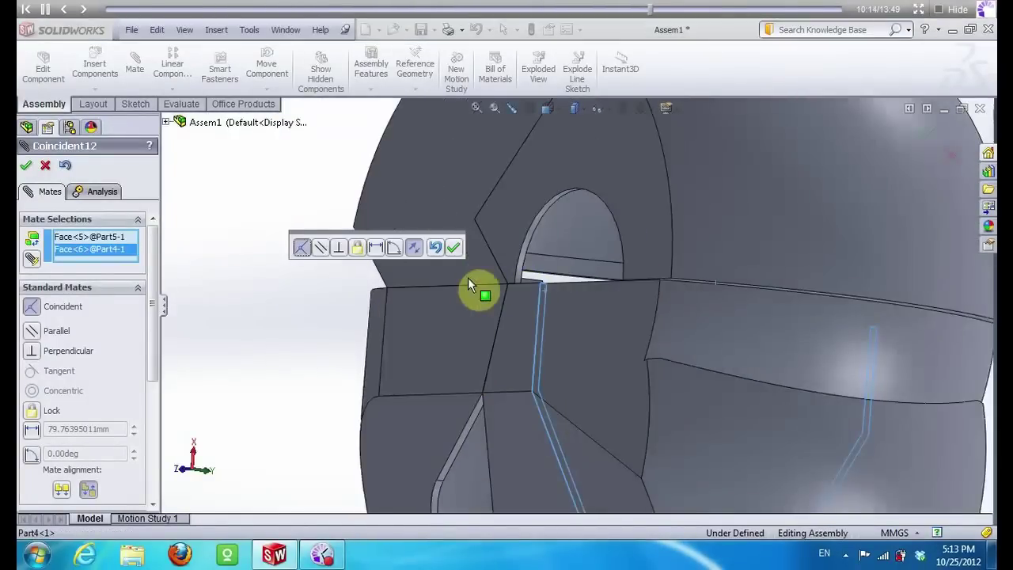
pyautogui.click(26, 164)
pyautogui.moveTo(294, 233)
pyautogui.mouseDown(button='middle')
pyautogui.moveTo(364, 275)
pyautogui.moveTo(375, 356)
pyautogui.moveTo(362, 256)
pyautogui.moveTo(340, 243)
pyautogui.moveTo(340, 274)
pyautogui.moveTo(285, 314)
pyautogui.moveTo(308, 282)
pyautogui.moveTo(380, 272)
pyautogui.moveTo(432, 272)
pyautogui.moveTo(418, 309)
pyautogui.moveTo(619, 316)
pyautogui.mouseUp(button='middle')
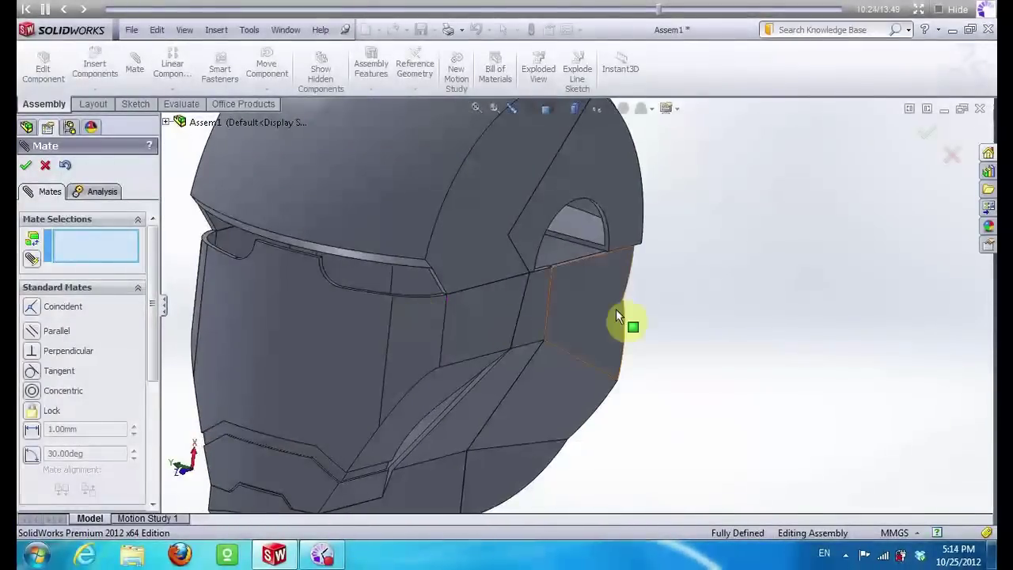
pyautogui.click(578, 296)
pyautogui.rightClick(577, 290)
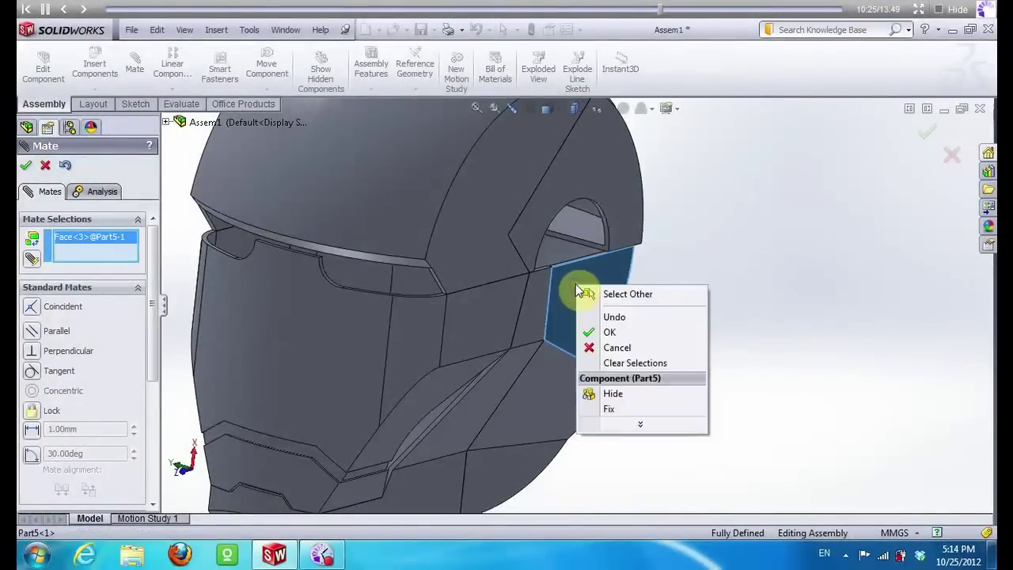
# Leave Mate, start Edit Part on Part5, and save the assembly as 'Iron Man'
pyautogui.click(662, 336)
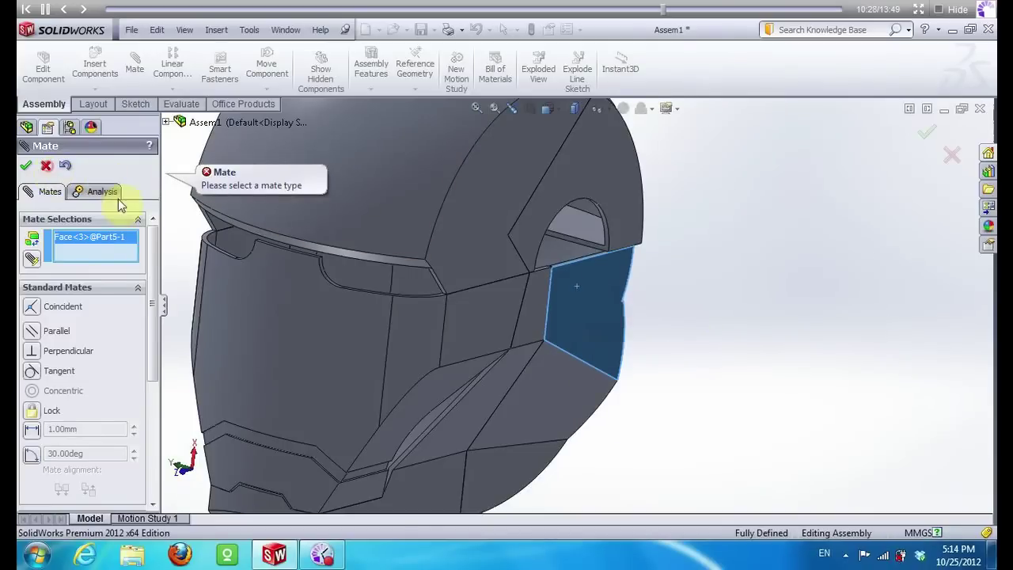
pyautogui.press('Escape')
pyautogui.rightClick(581, 303)
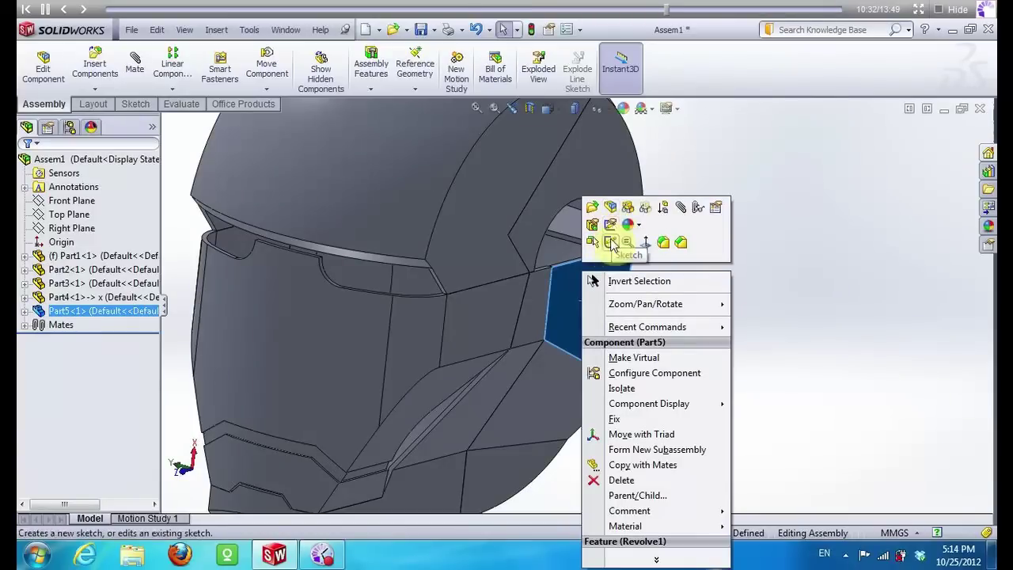
pyautogui.click(612, 209)
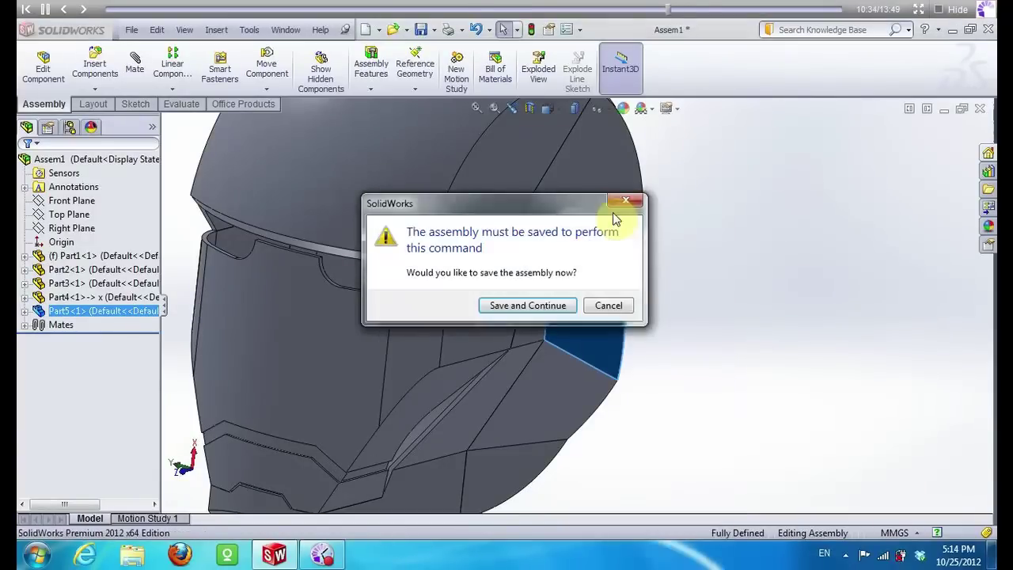
pyautogui.click(561, 304)
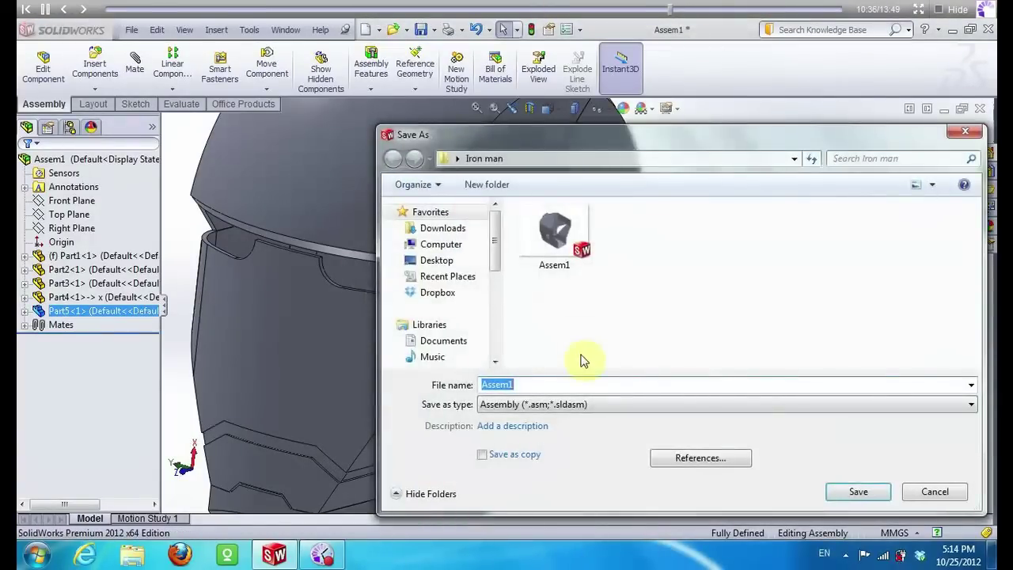
pyautogui.write('Irnna')
pyautogui.write(' Man')
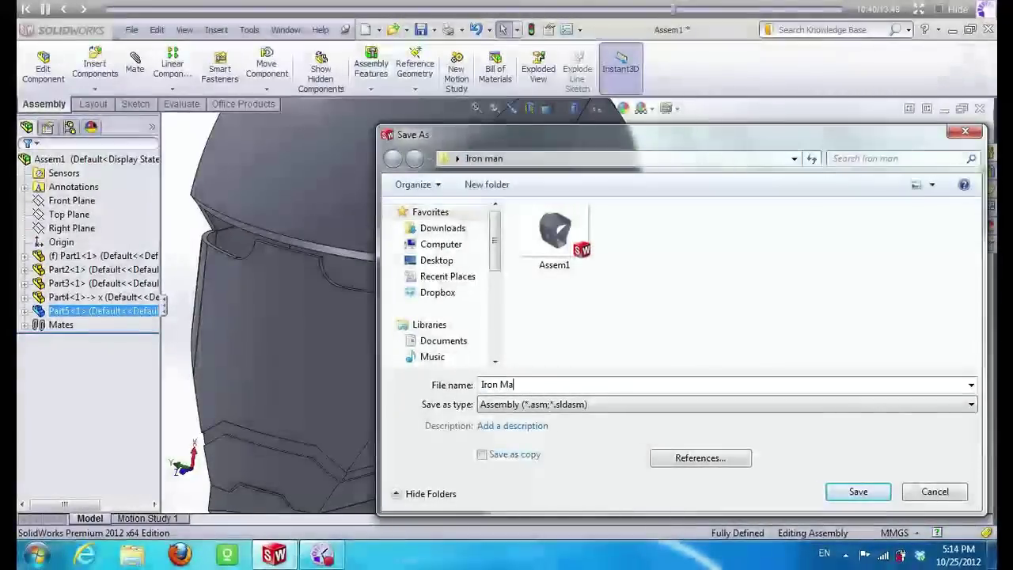
pyautogui.click(855, 492)
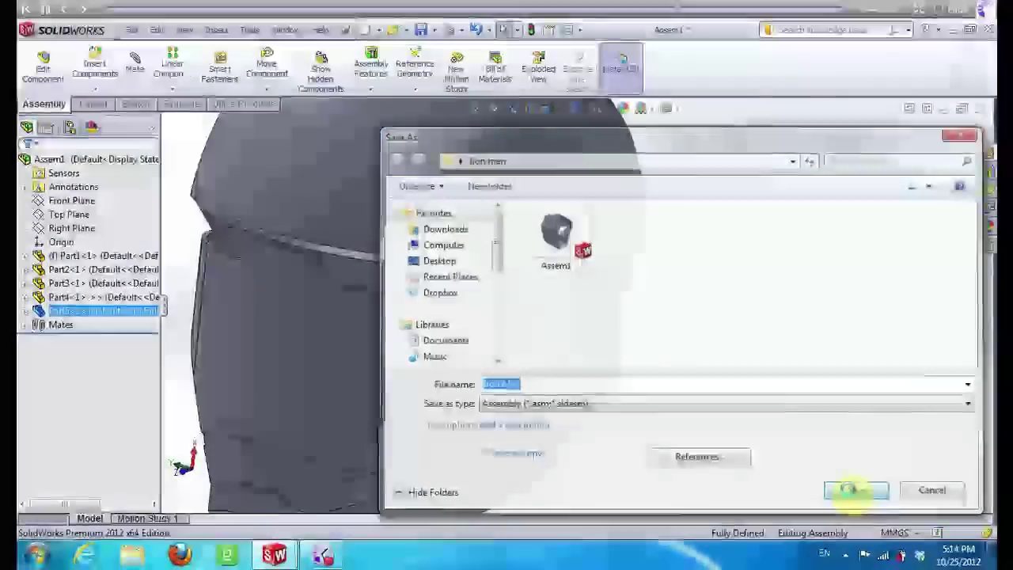
# Start Sketch6 on the side piece's outer face and view it normal to the plane
pyautogui.rightClick(593, 294)
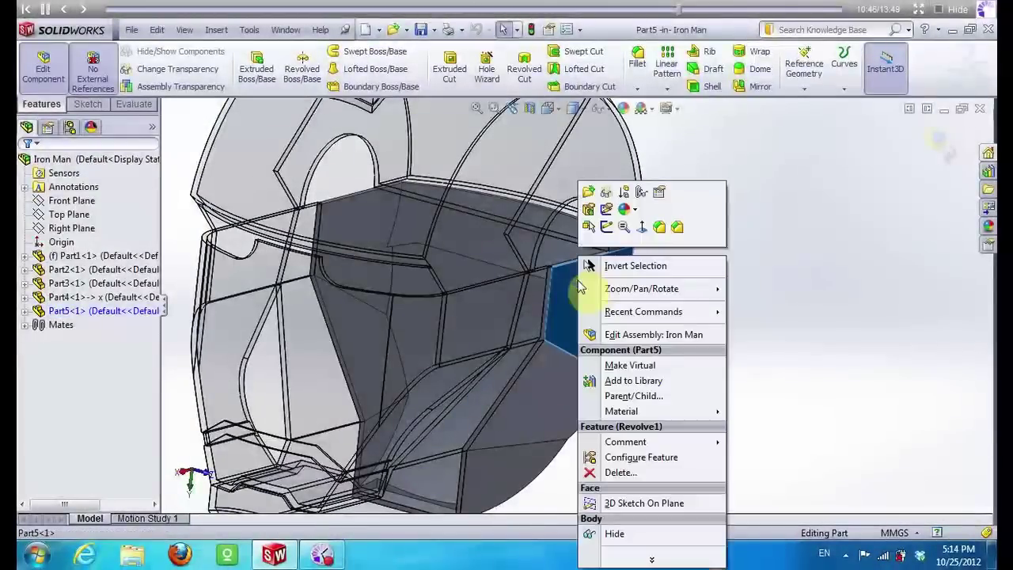
pyautogui.click(604, 228)
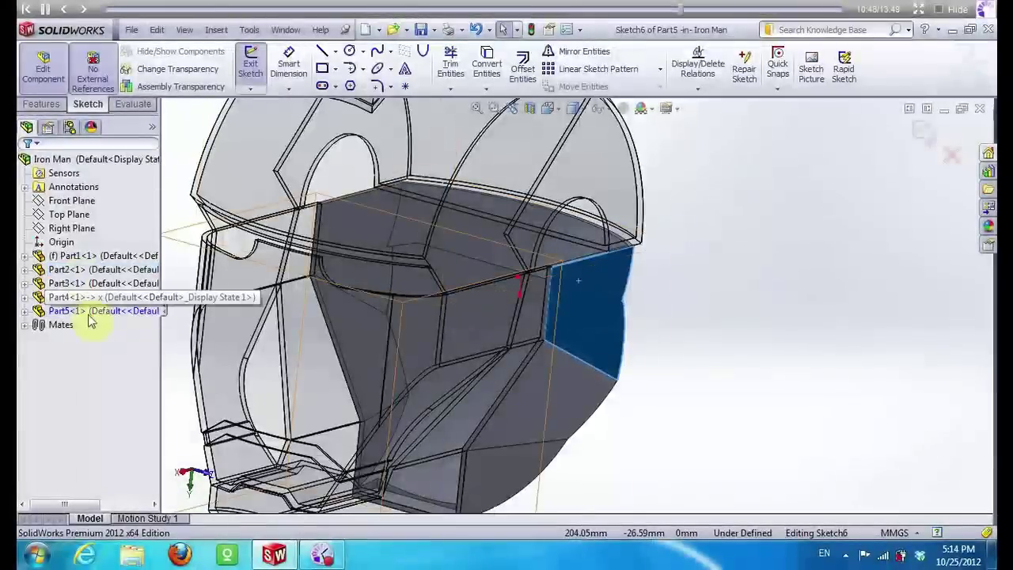
pyautogui.rightClick(596, 296)
pyautogui.click(905, 287)
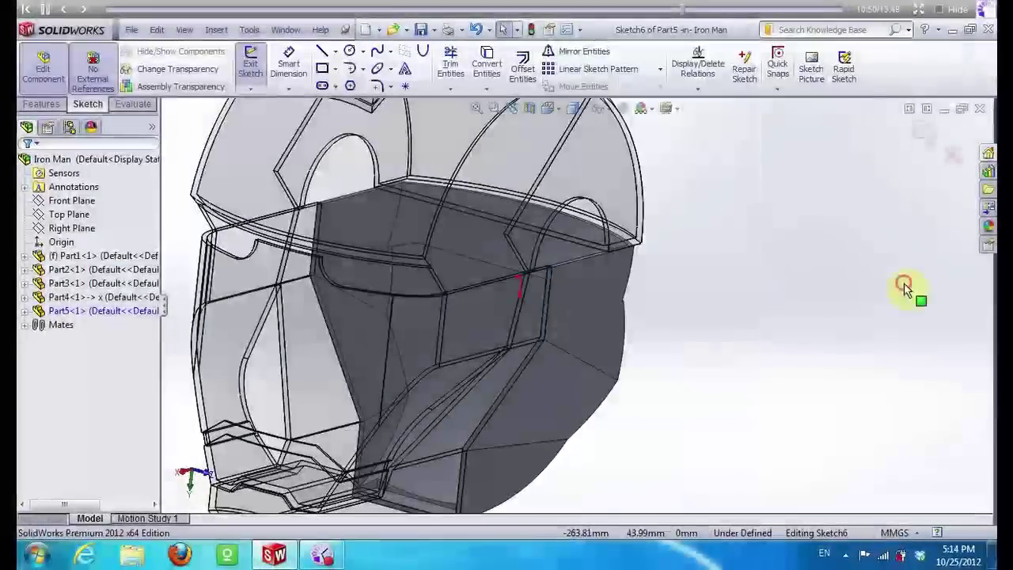
pyautogui.click(24, 311)
pyautogui.scroll(-2, 64, 380)
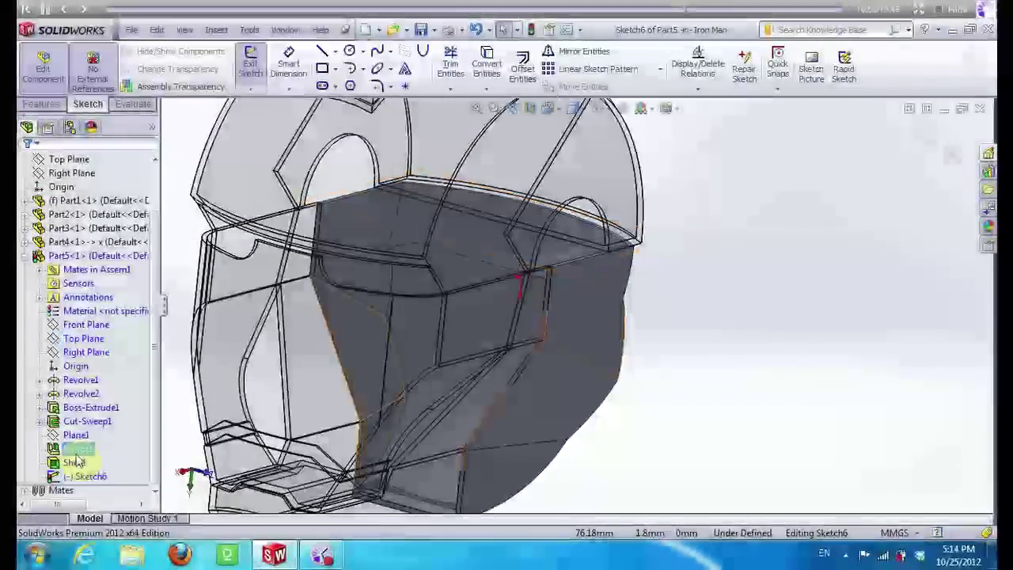
pyautogui.rightClick(75, 476)
pyautogui.click(109, 365)
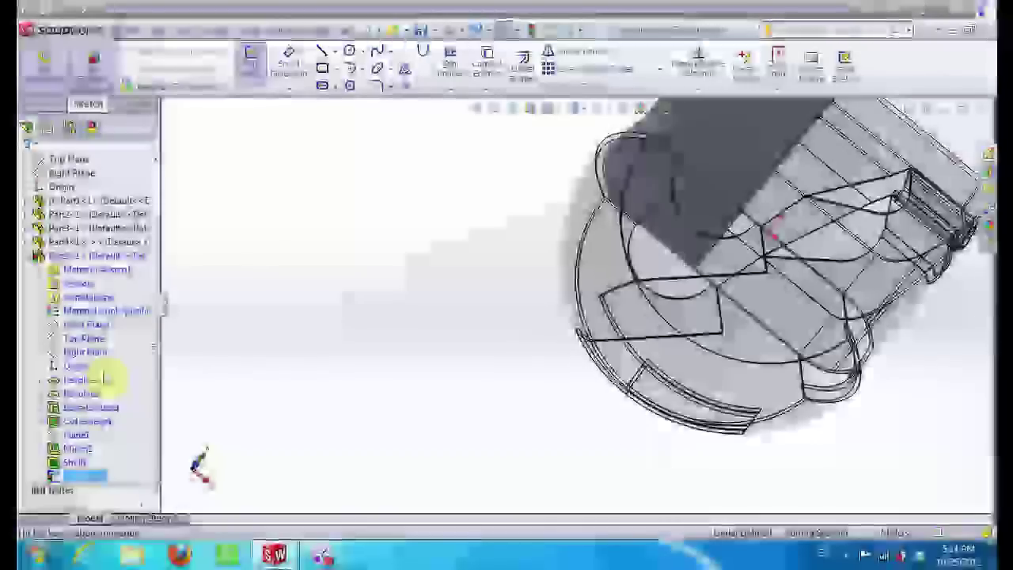
pyautogui.scroll(-4, 499, 305)
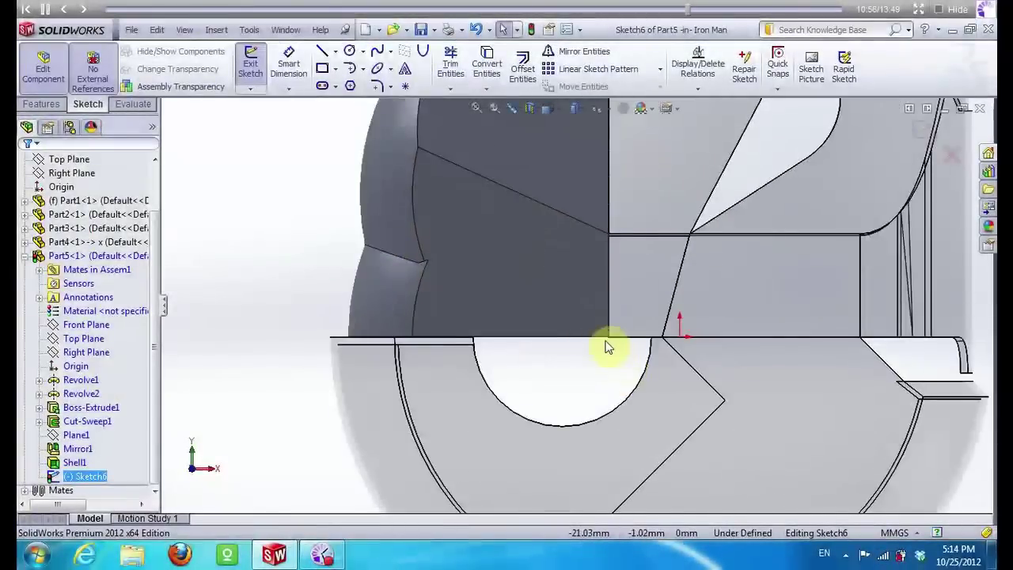
pyautogui.scroll(-2, 606, 347)
# Convert the 25 mm semicircular edge and draw a circle of about 30.24 mm radius around it
pyautogui.click(487, 63)
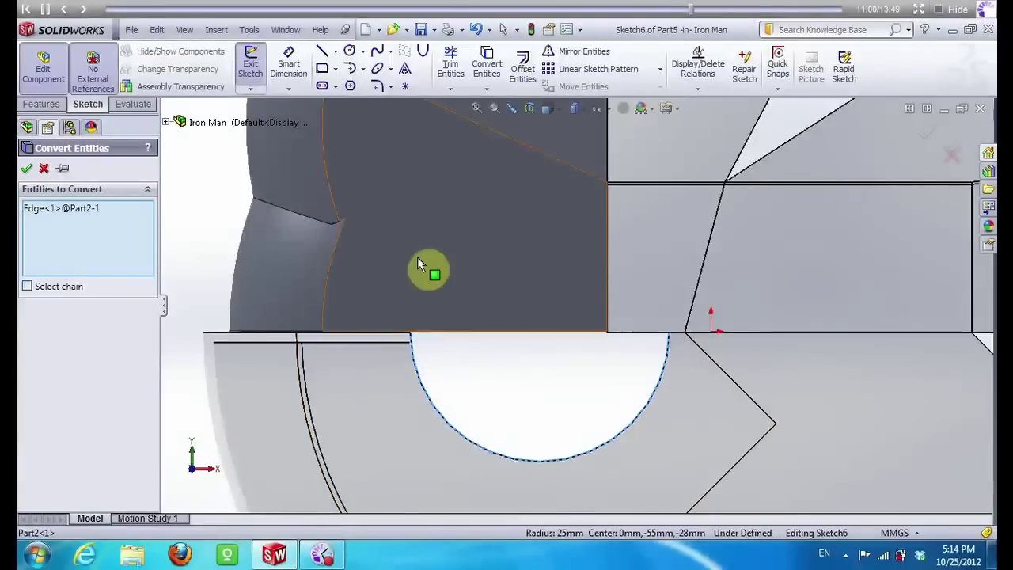
pyautogui.click(23, 170)
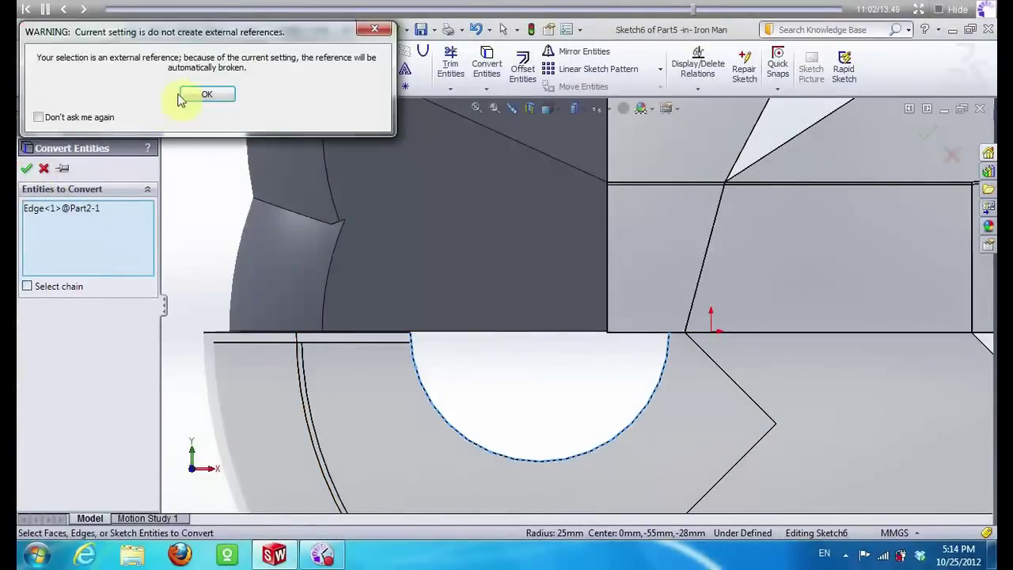
pyautogui.click(182, 96)
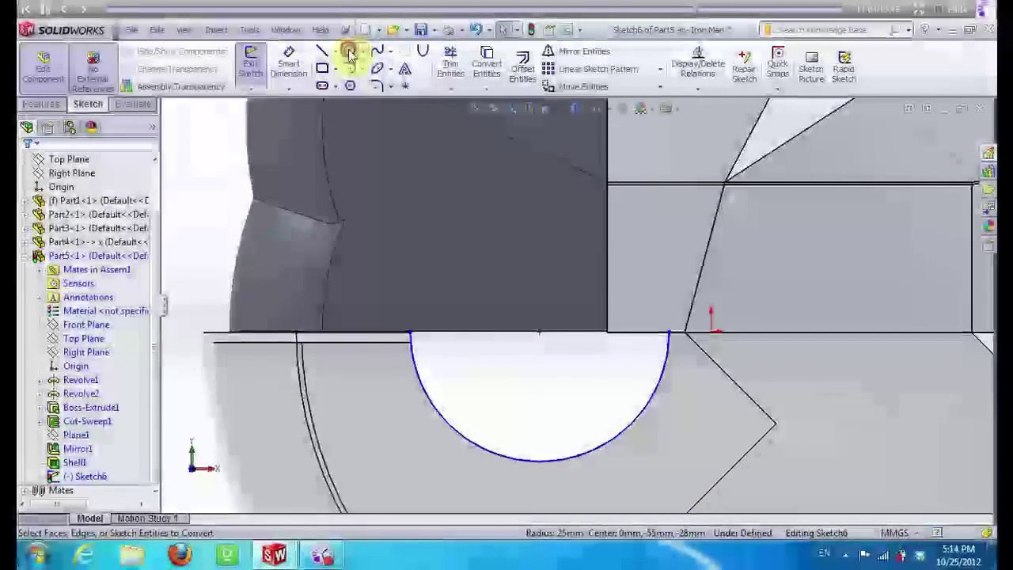
pyautogui.click(349, 53)
pyautogui.click(401, 342)
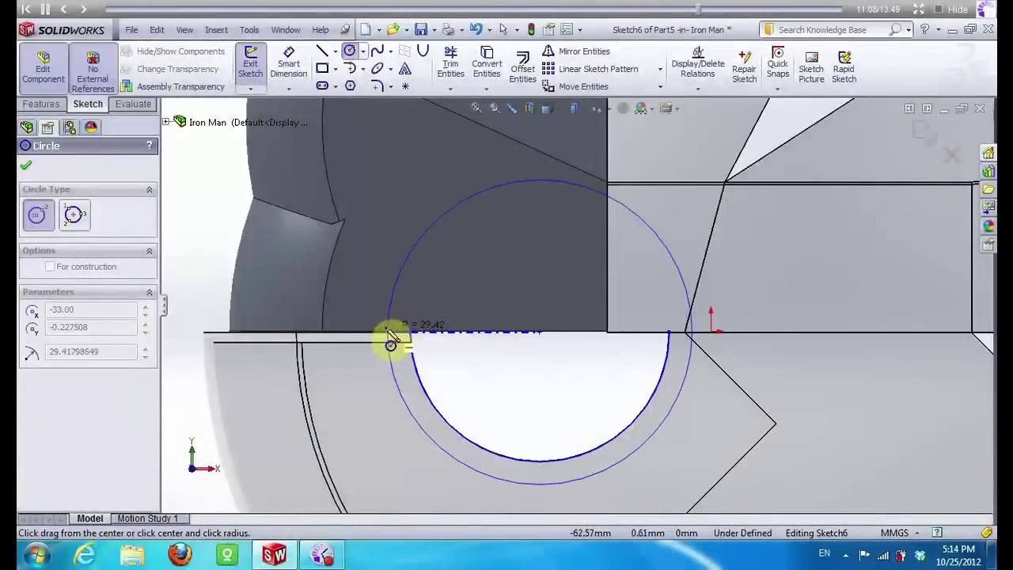
pyautogui.click(384, 319)
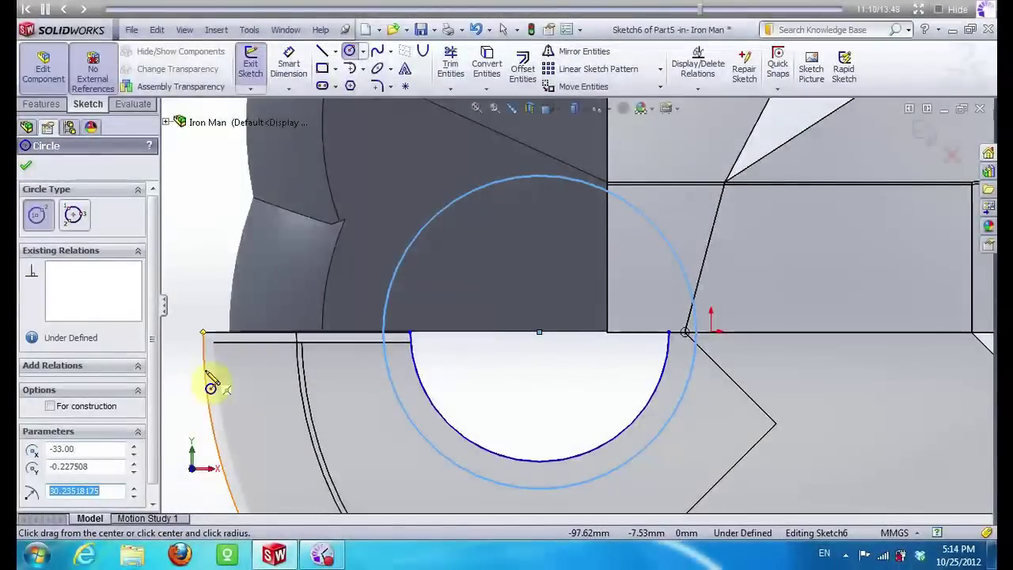
pyautogui.click(27, 165)
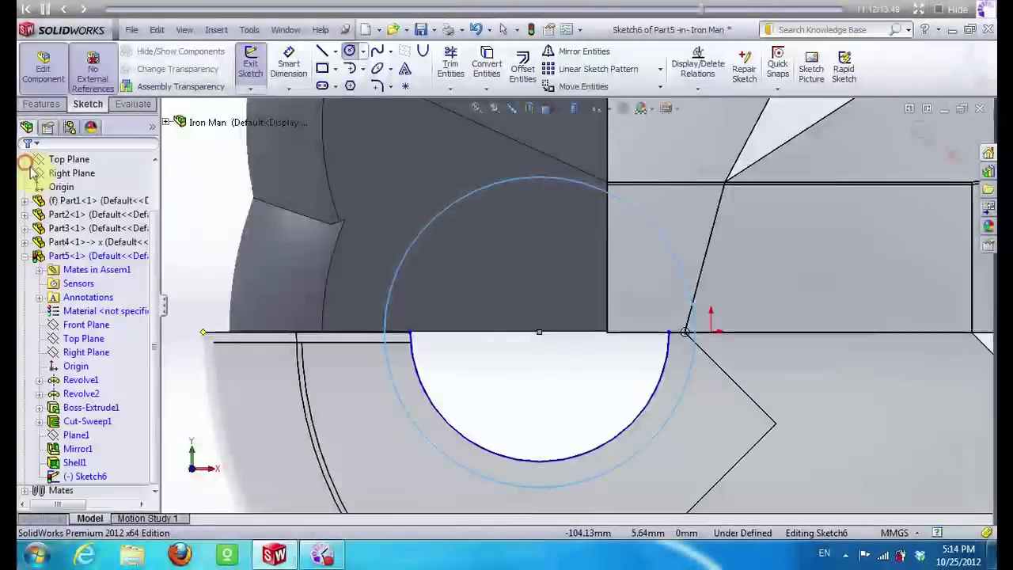
pyautogui.moveTo(335, 255); pyautogui.dragTo(294, 179, button='middle')
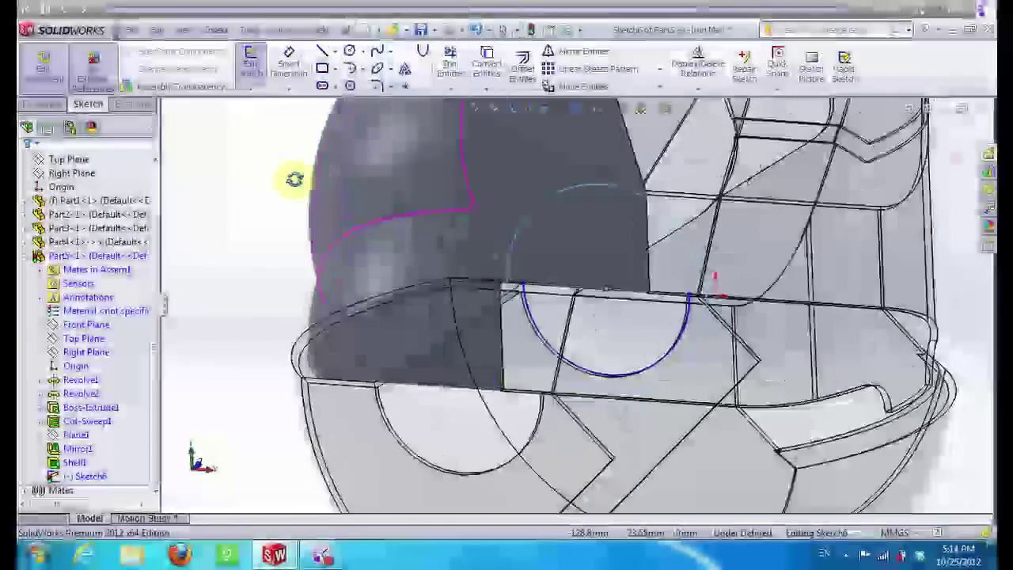
pyautogui.click(43, 104)
# Extrude both circle regions into a 5 mm boss, Boss-Extrude2
pyautogui.click(257, 68)
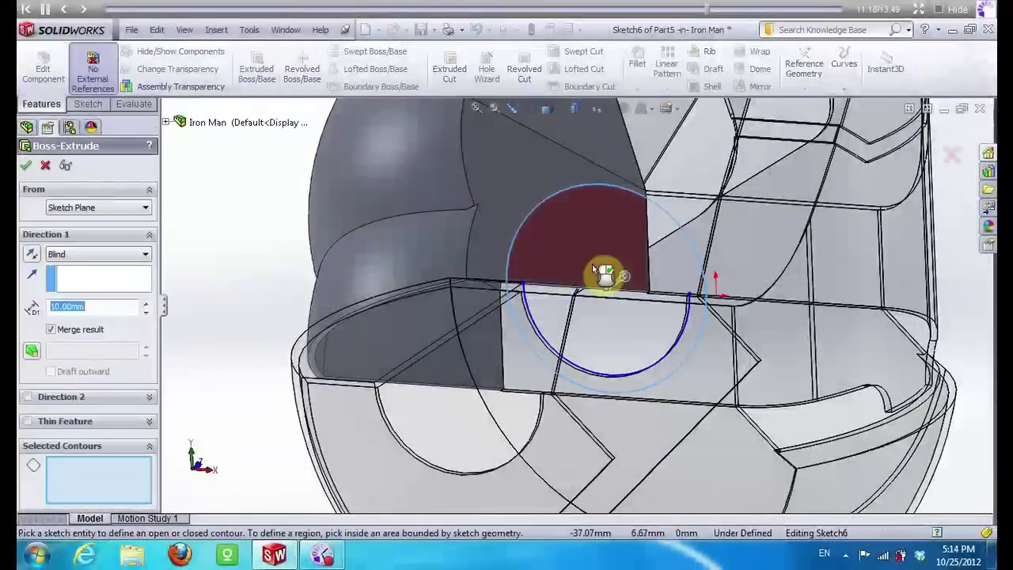
pyautogui.click(600, 291)
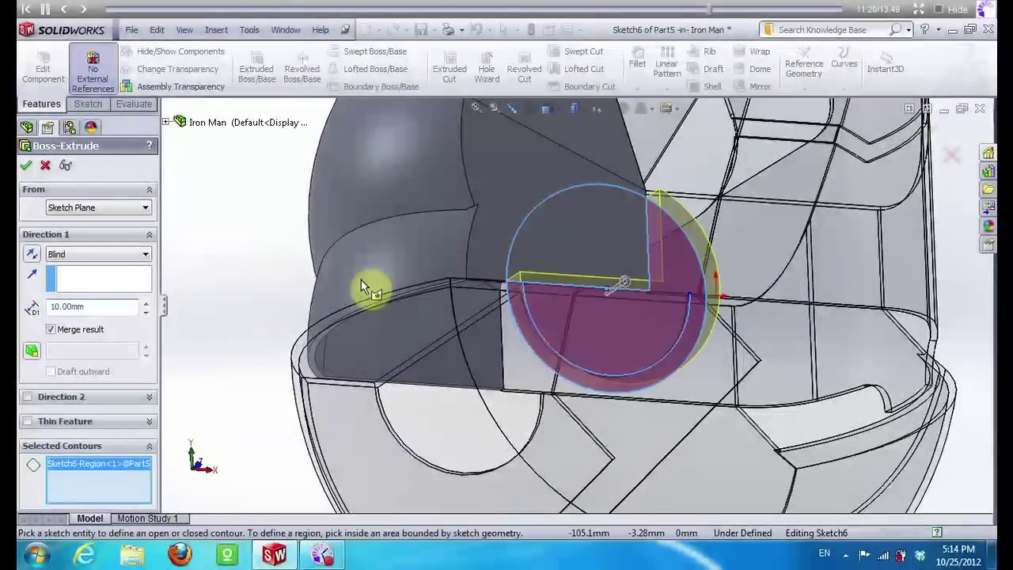
pyautogui.click(552, 240)
pyautogui.click(112, 307)
pyautogui.write('5')
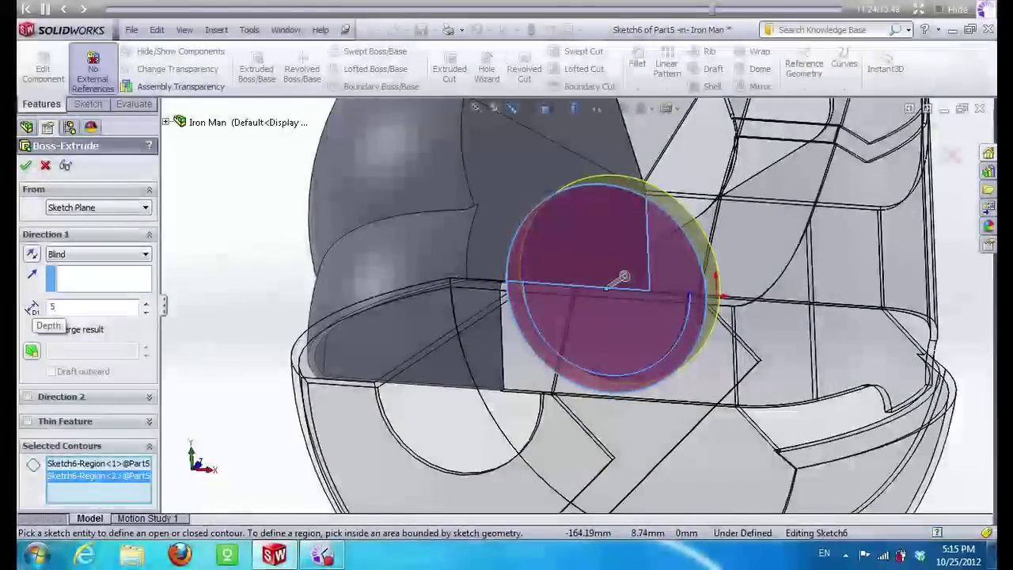
pyautogui.press('Return')
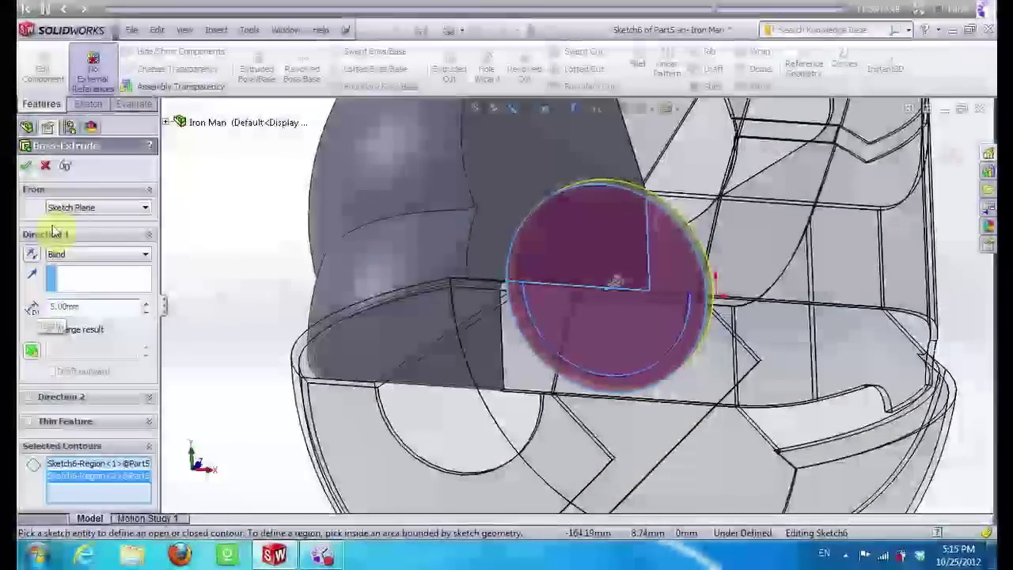
pyautogui.click(32, 166)
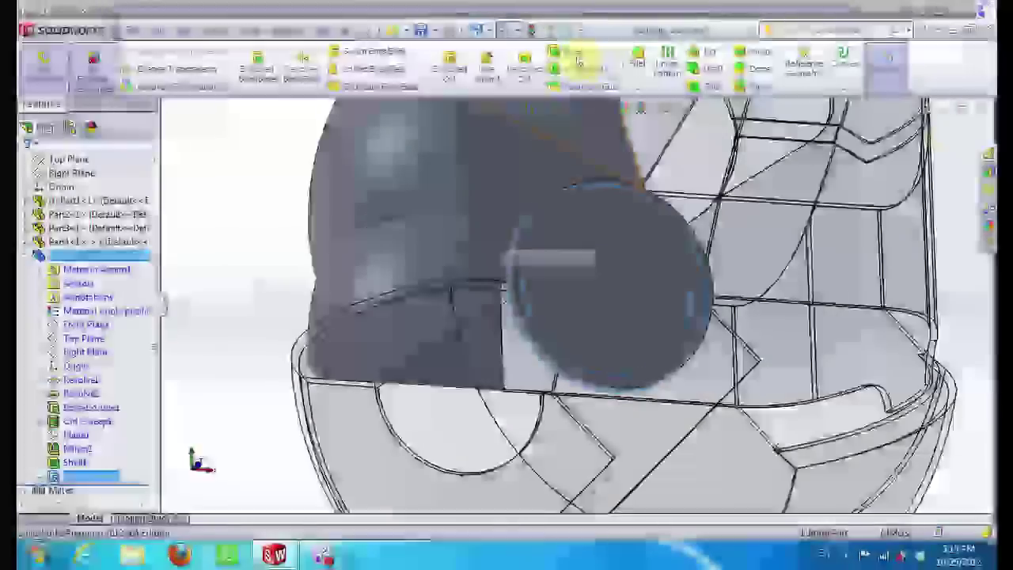
# Round the boss's outer circular edge with a 5 mm fillet
pyautogui.click(637, 66)
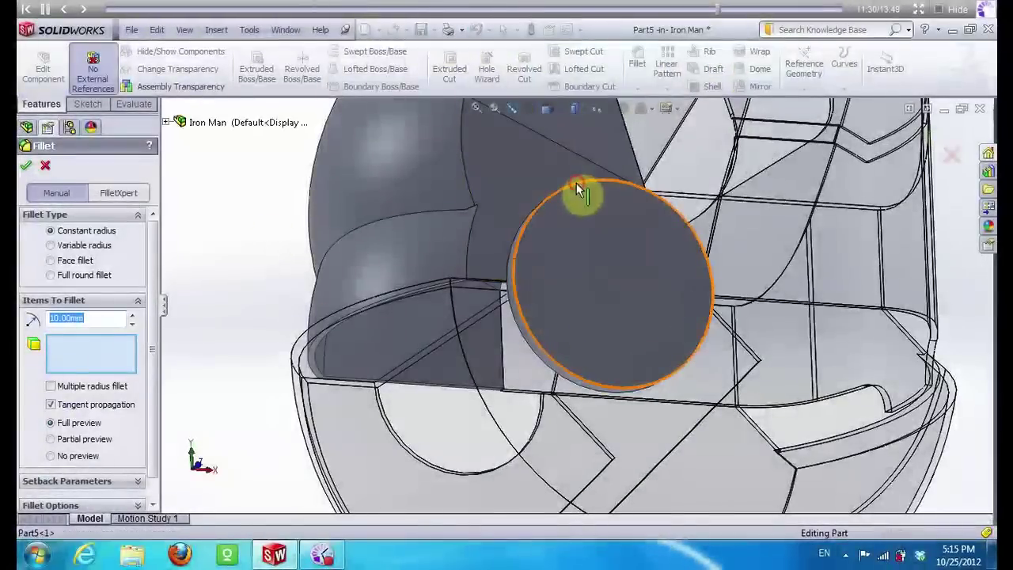
pyautogui.click(576, 183)
pyautogui.write('5')
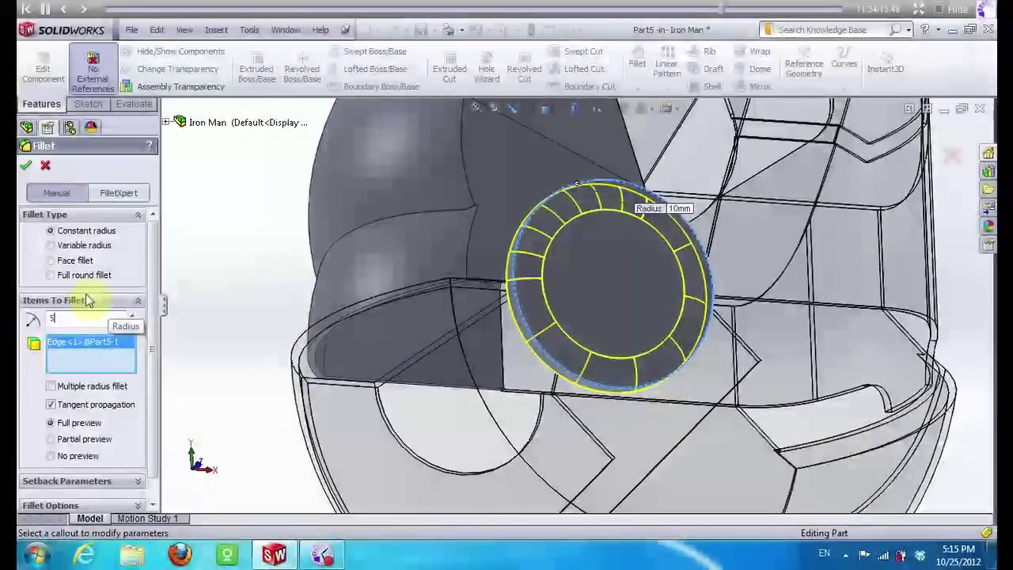
pyautogui.click(27, 168)
# Mirror Boss-Extrude2 and Fillet1 across Plane1
pyautogui.moveTo(237, 256)
pyautogui.mouseDown(button='middle')
pyautogui.moveTo(248, 227)
pyautogui.moveTo(285, 221)
pyautogui.moveTo(288, 206)
pyautogui.moveTo(314, 190)
pyautogui.mouseUp(button='middle')
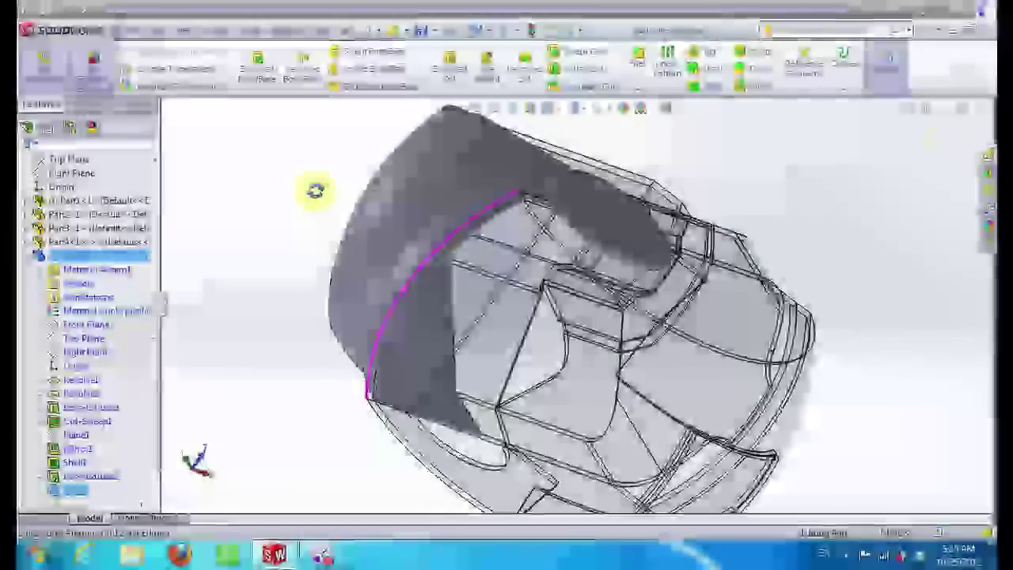
pyautogui.click(84, 438)
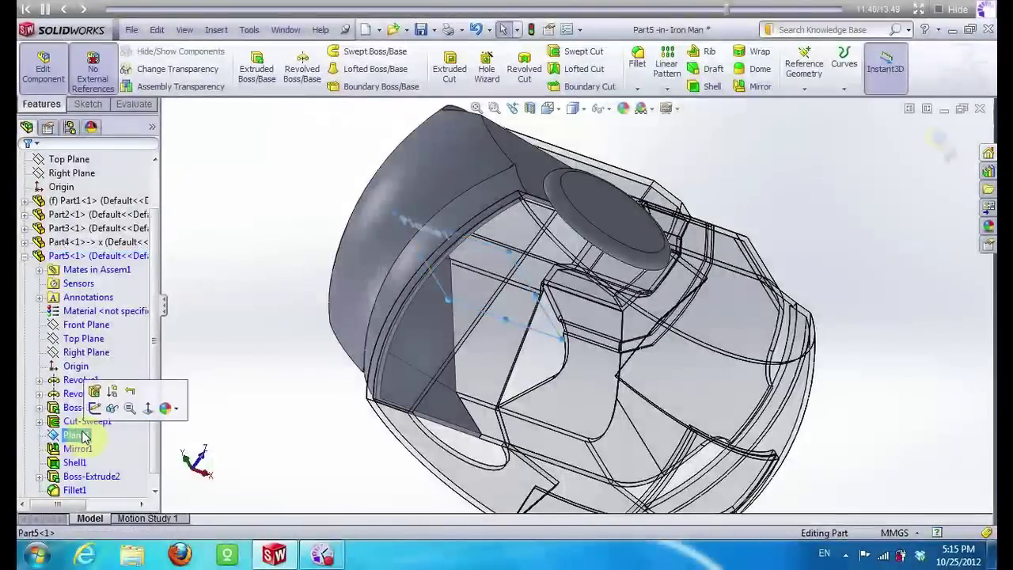
pyautogui.keyDown('ctrl'); pyautogui.click(91, 476); pyautogui.keyUp('ctrl')
pyautogui.keyDown('ctrl'); pyautogui.click(75, 490); pyautogui.keyUp('ctrl')
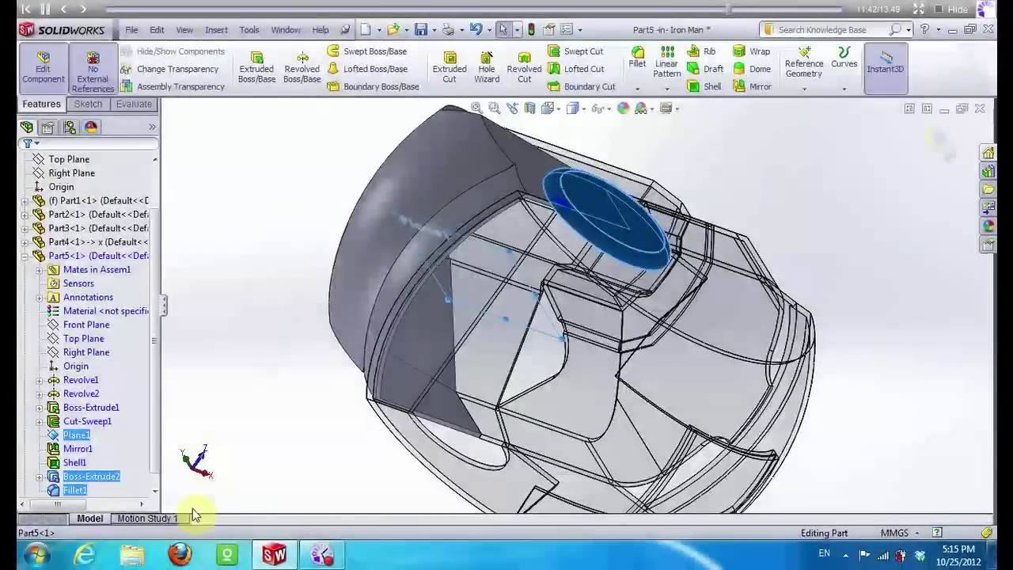
pyautogui.click(754, 87)
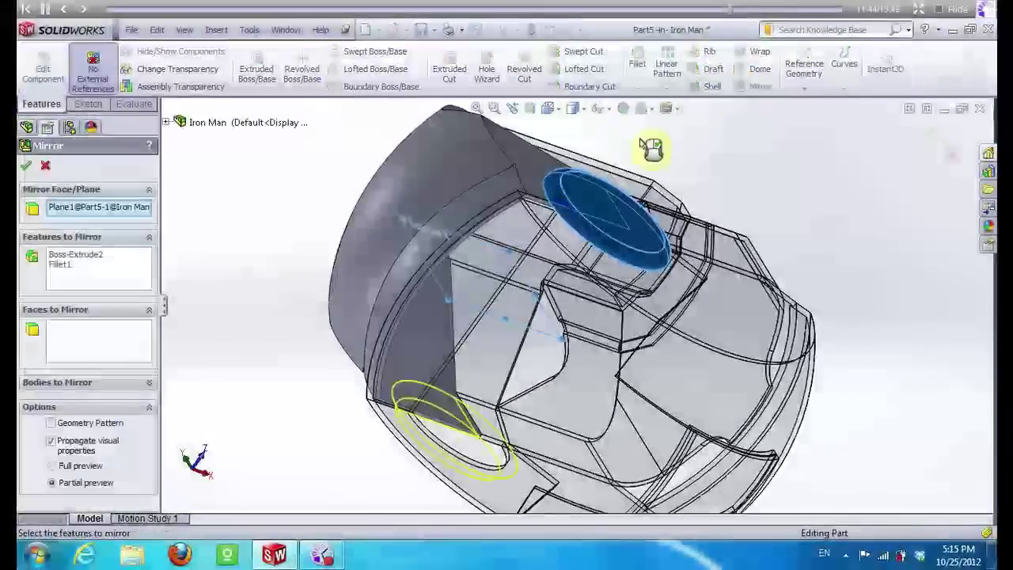
# Confirm Mirror1 and return from editing Part5 to the full assembly
pyautogui.click(27, 166)
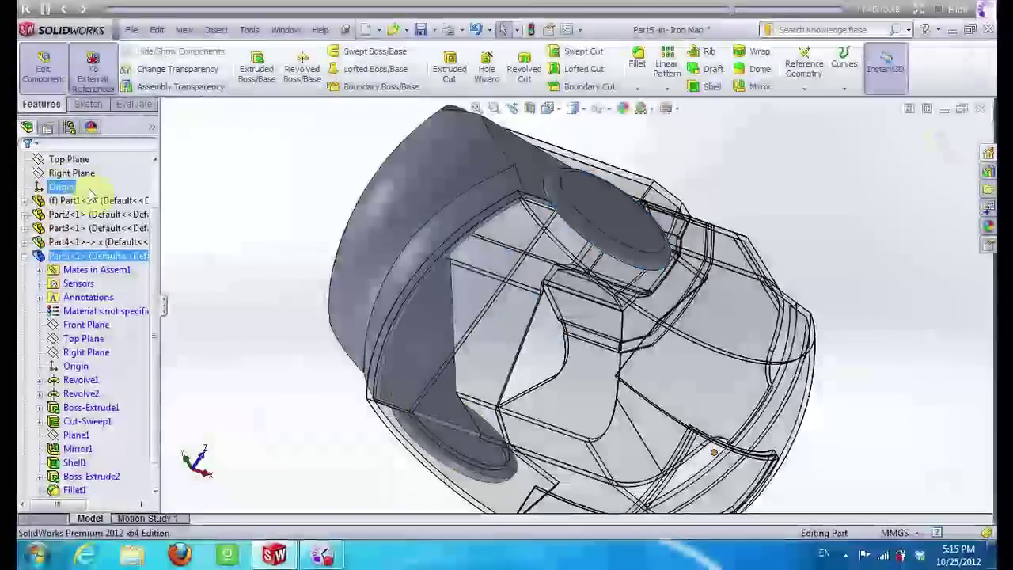
pyautogui.click(939, 141)
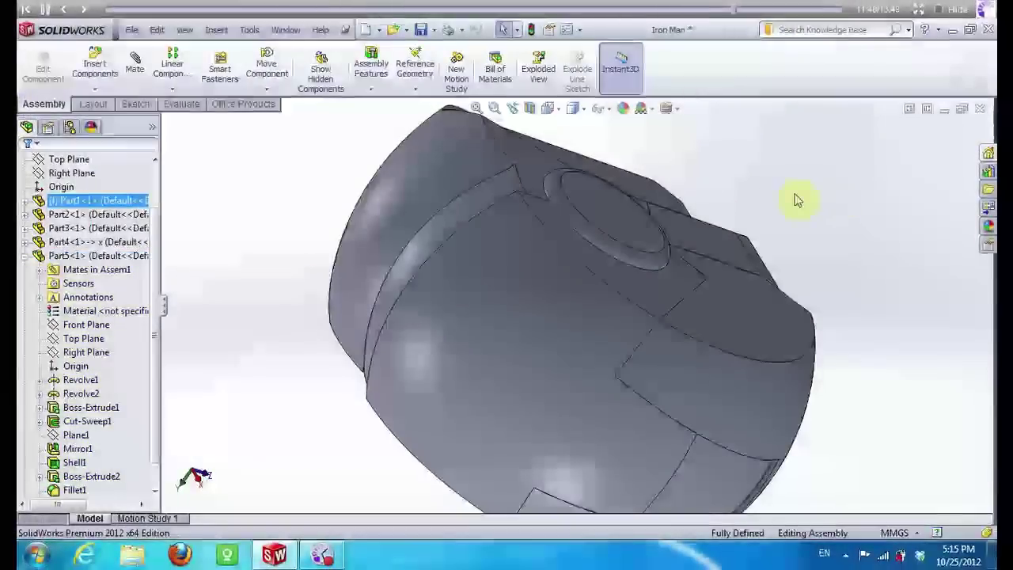
pyautogui.moveTo(873, 186); pyautogui.dragTo(719, 197, button='middle')
pyautogui.scroll(3, 499, 205)
pyautogui.moveTo(525, 204); pyautogui.dragTo(607, 214, button='middle')
pyautogui.moveTo(638, 265)
pyautogui.mouseDown(button='middle')
pyautogui.moveTo(611, 129)
pyautogui.moveTo(667, 129)
pyautogui.moveTo(584, 108)
pyautogui.moveTo(617, 201)
pyautogui.mouseUp(button='middle')
# Save the assembly along with all modified documents
pyautogui.click(138, 32)
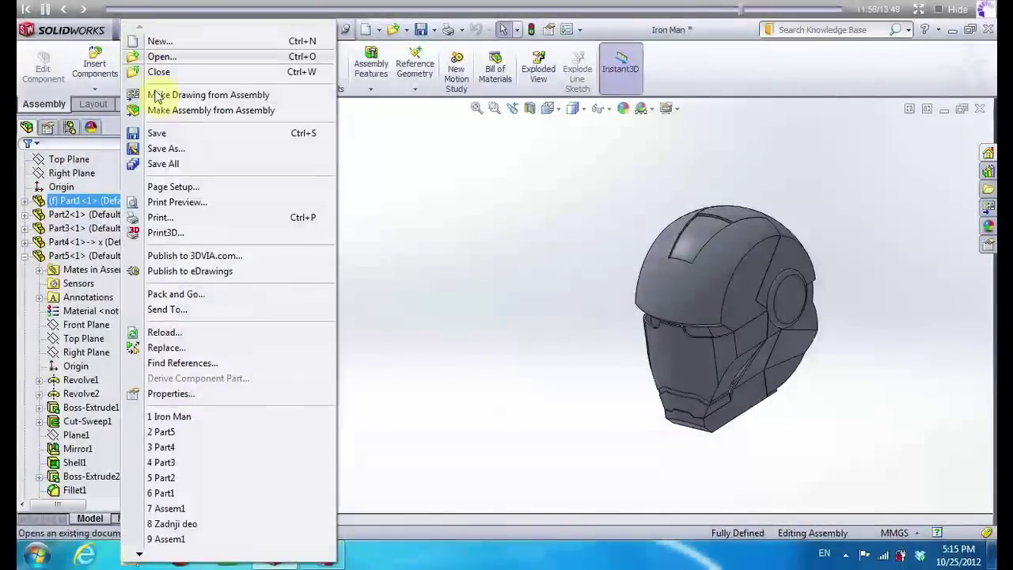
pyautogui.click(166, 132)
pyautogui.click(336, 266)
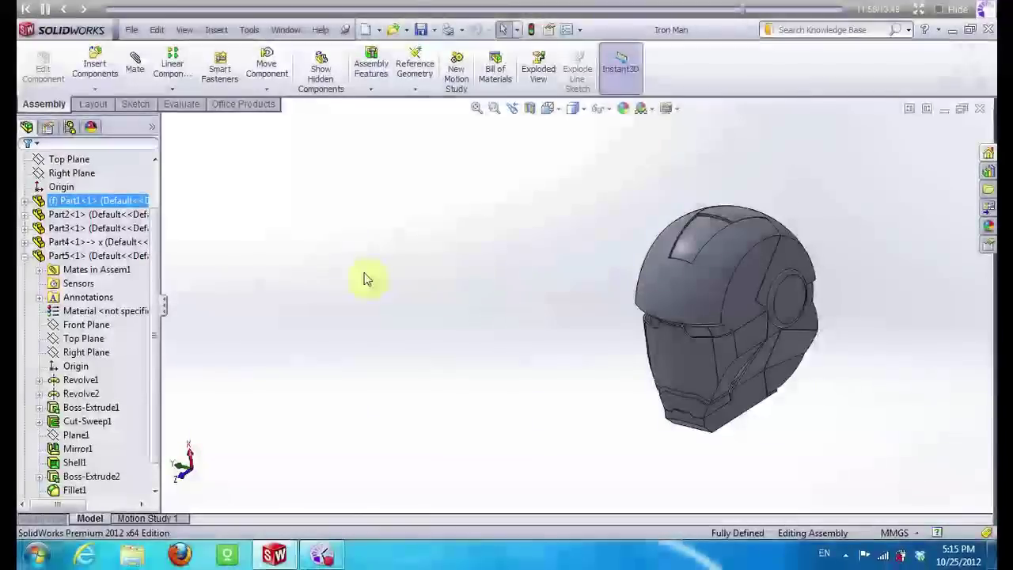
pyautogui.rightClick(713, 286)
pyautogui.click(725, 219)
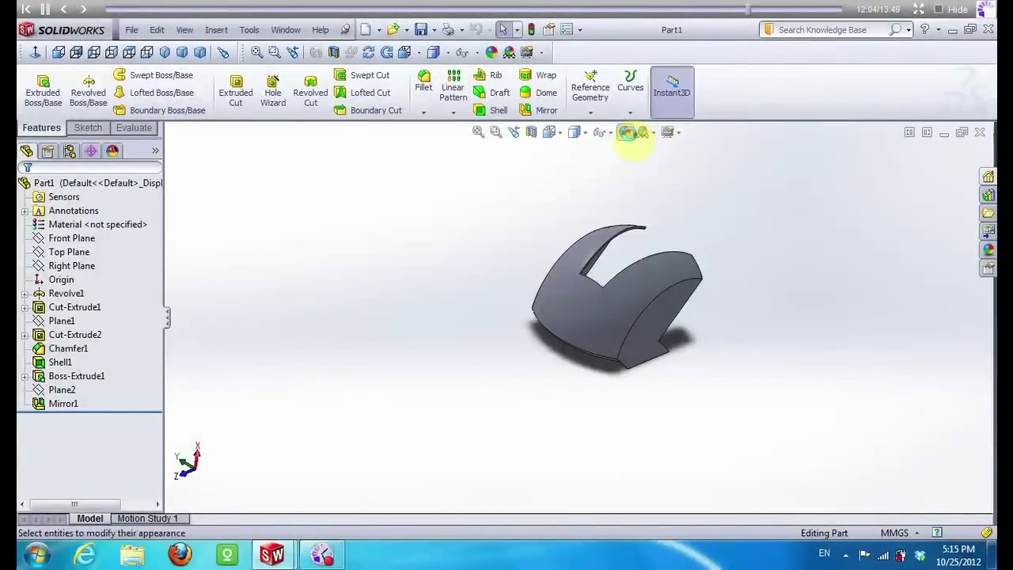
# Colour Part1 yellow, save it, and close its window
pyautogui.click(627, 133)
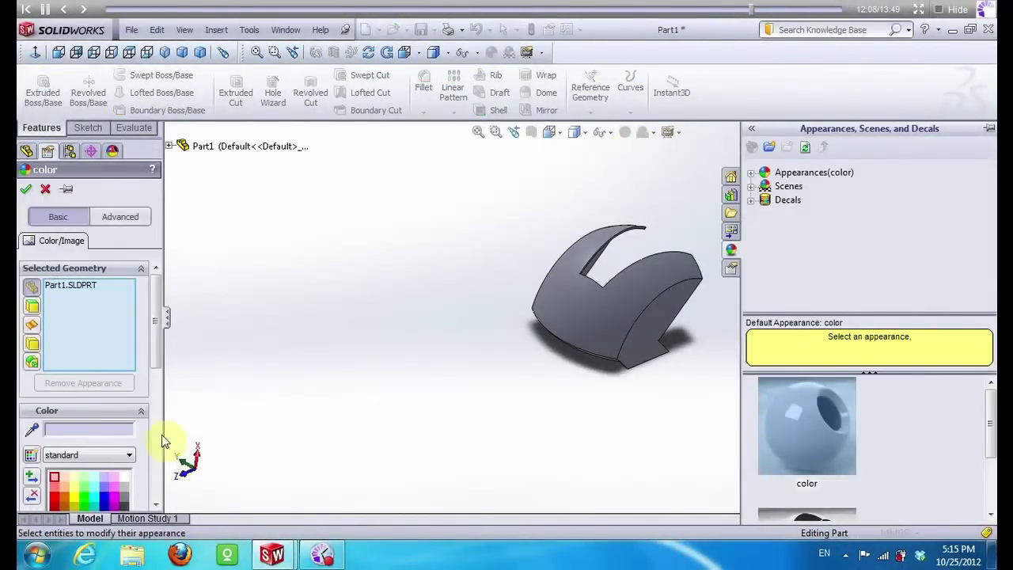
pyautogui.click(73, 501)
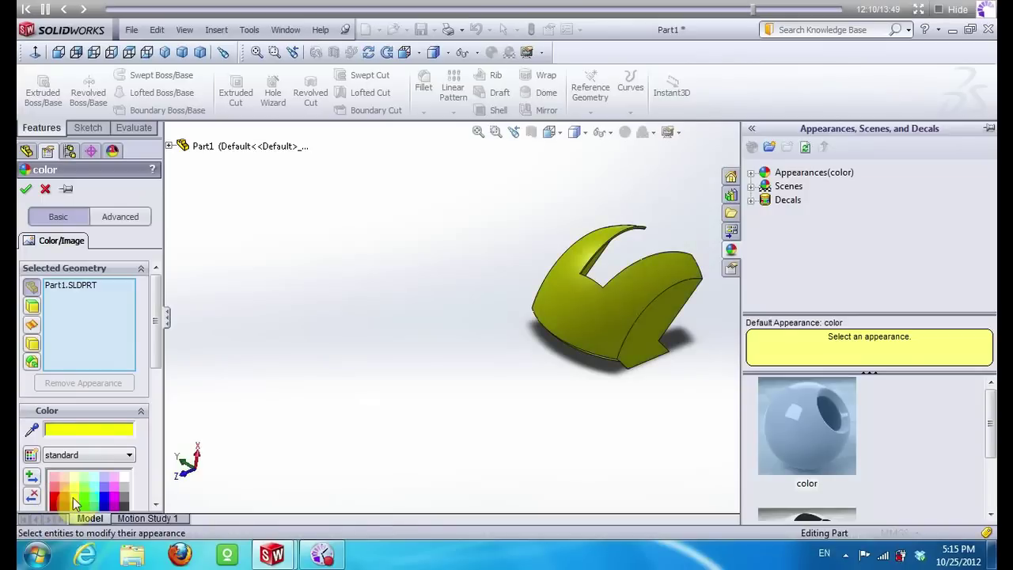
pyautogui.click(26, 193)
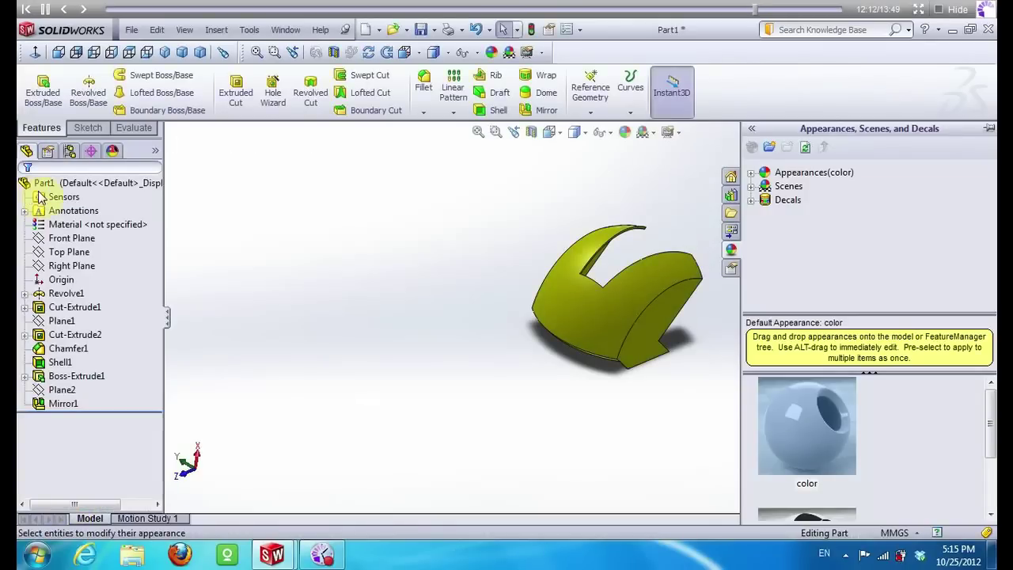
pyautogui.click(121, 30)
pyautogui.click(151, 131)
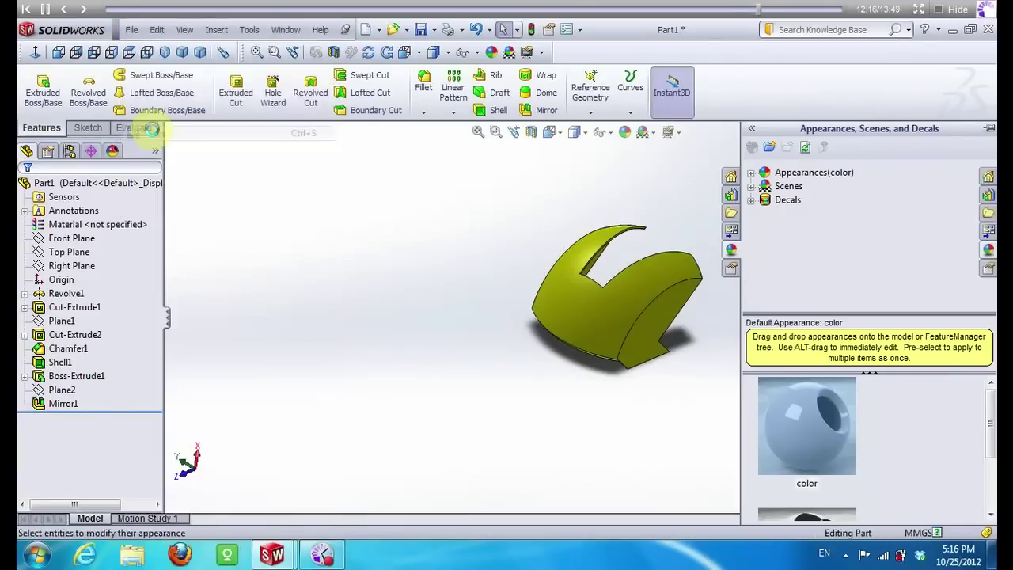
pyautogui.click(979, 133)
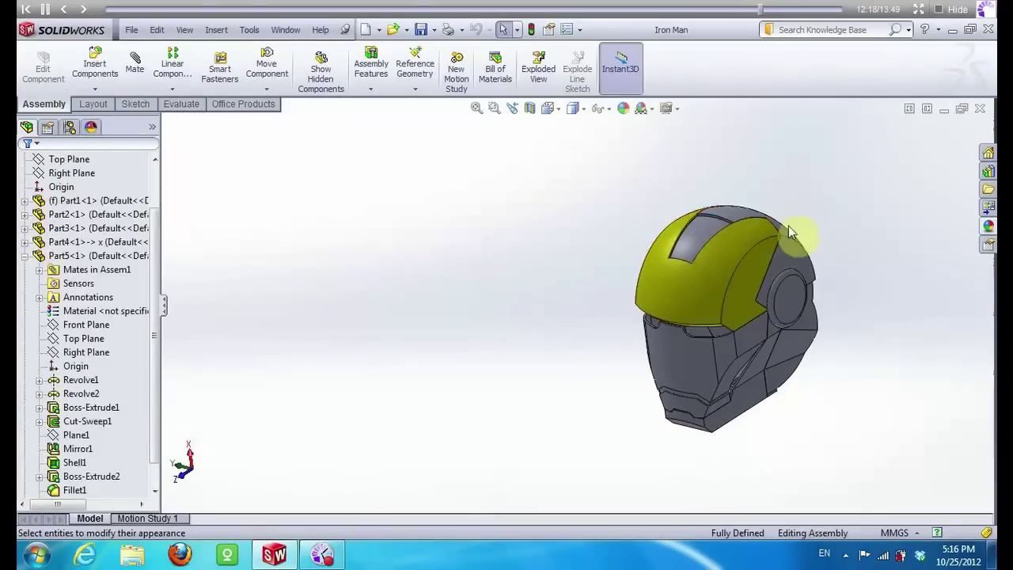
# Open Part2 on its own, colour it red, and save it
pyautogui.click(728, 210)
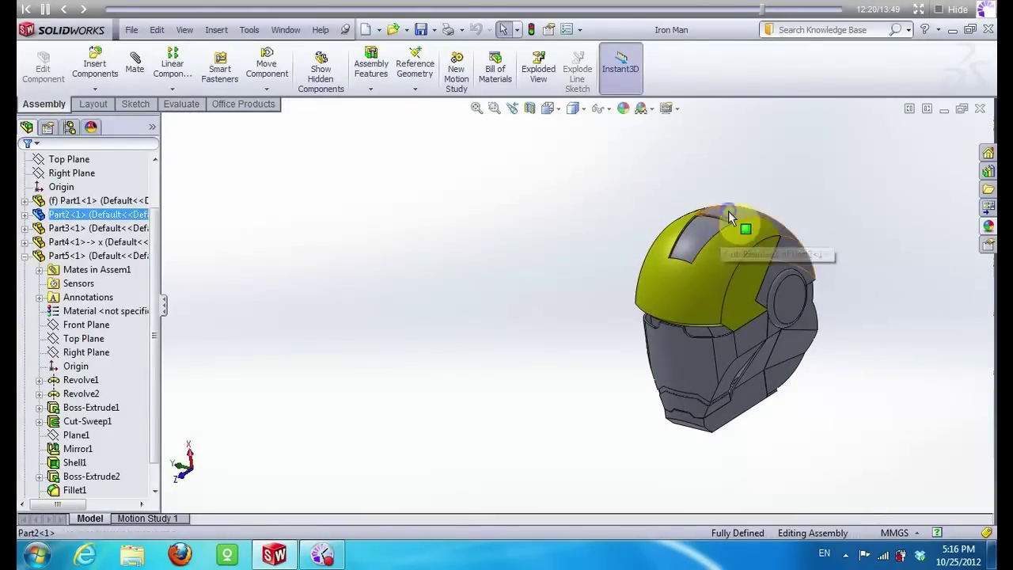
pyautogui.rightClick(729, 211)
pyautogui.click(740, 150)
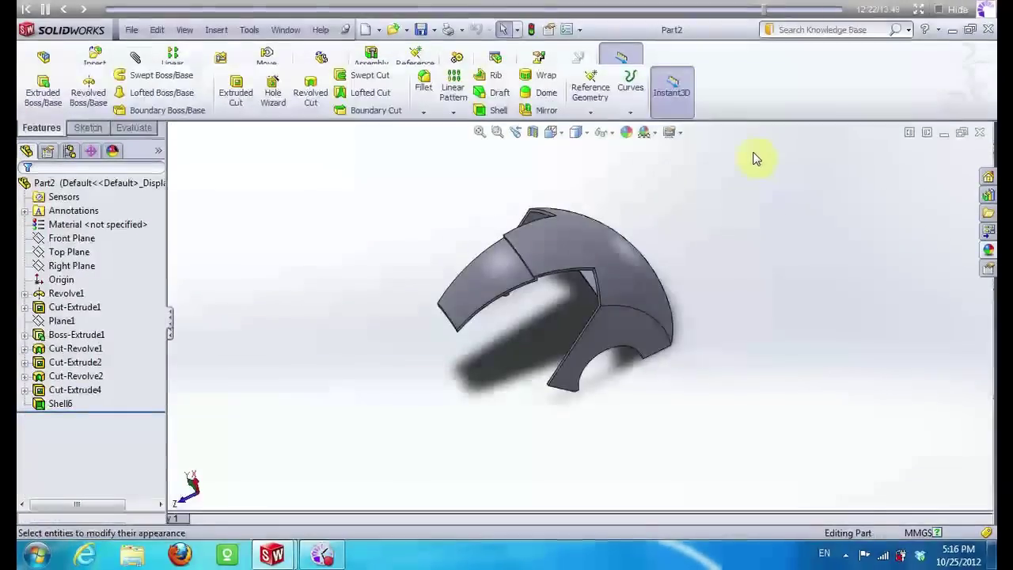
pyautogui.click(628, 133)
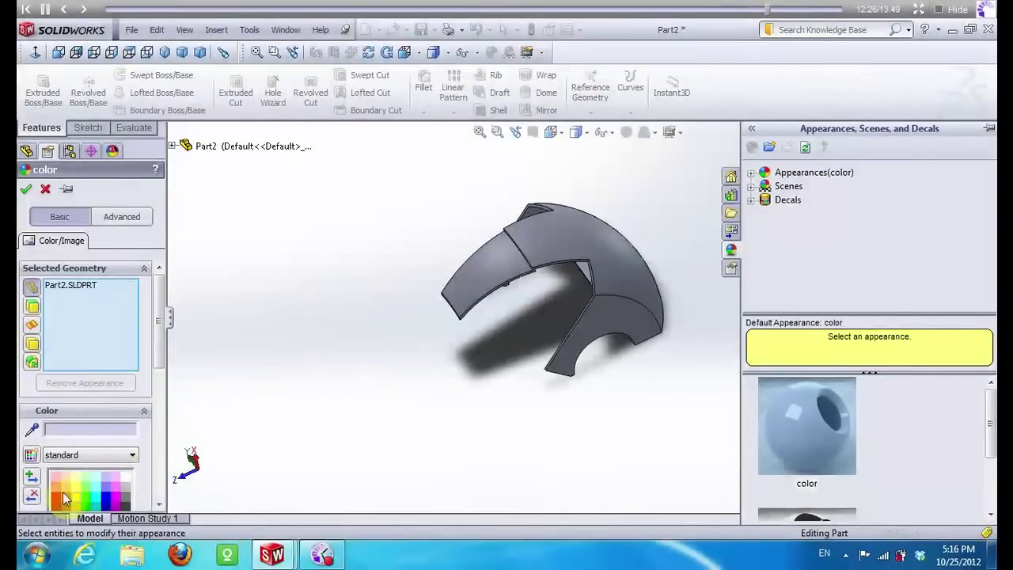
pyautogui.click(57, 501)
pyautogui.click(28, 190)
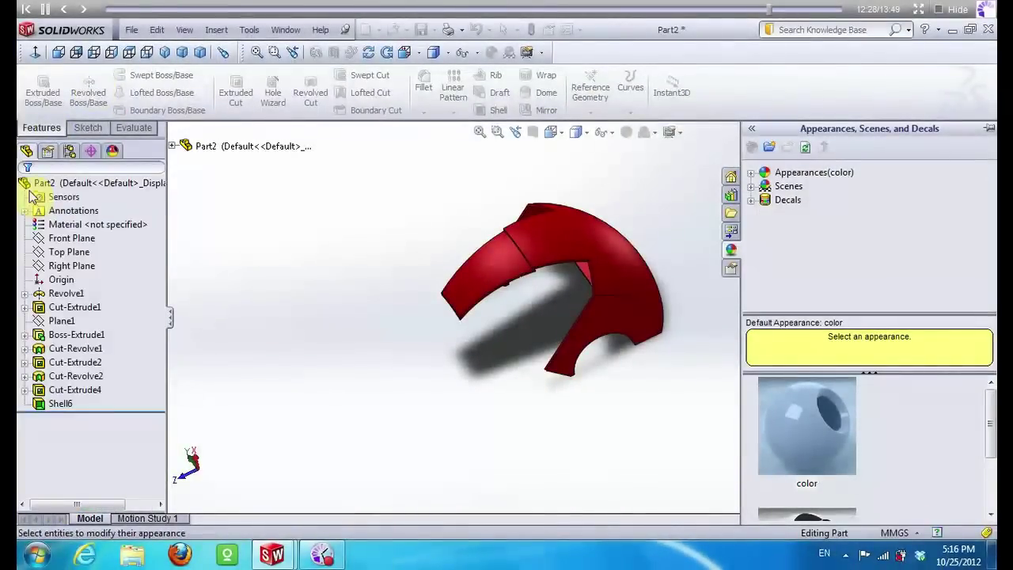
pyautogui.click(132, 30)
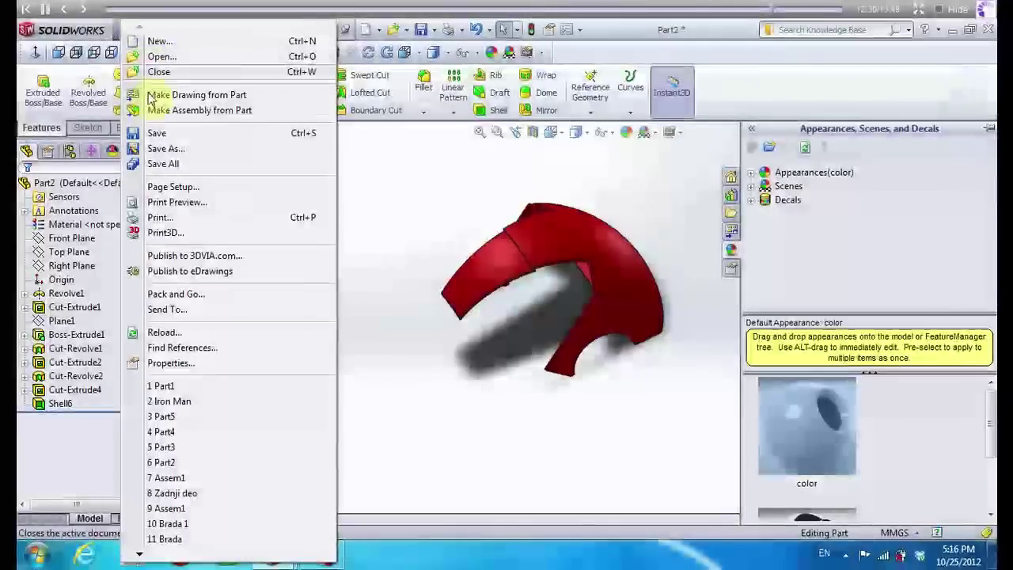
pyautogui.click(380, 134)
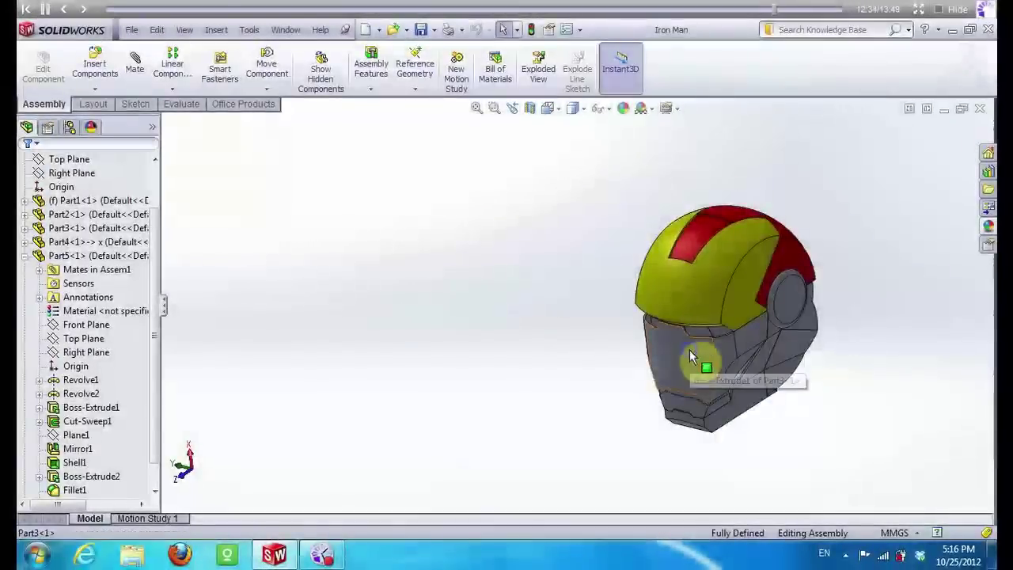
pyautogui.rightClick(691, 356)
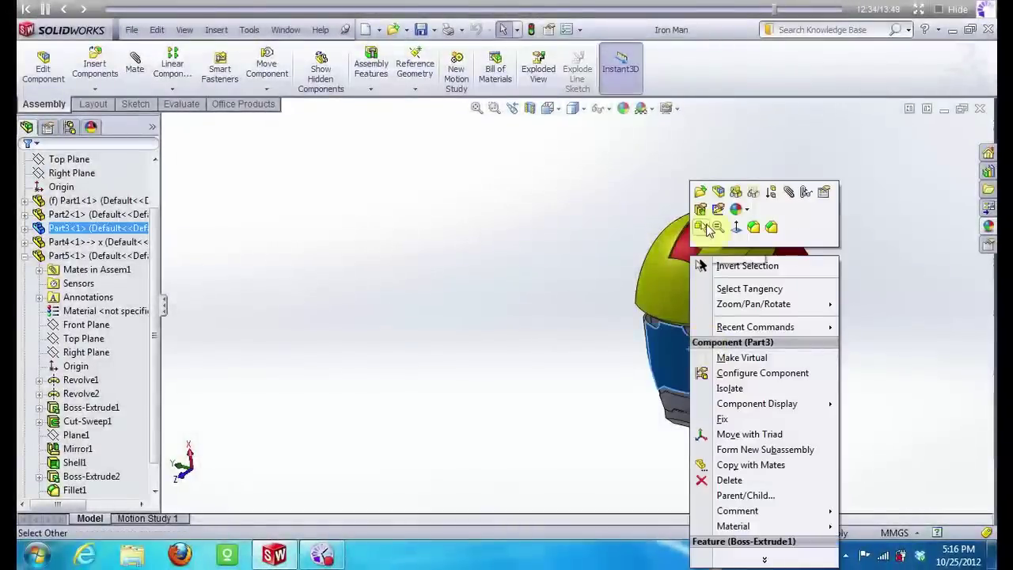
# Open Part3 and colour the whole part yellow
pyautogui.click(709, 195)
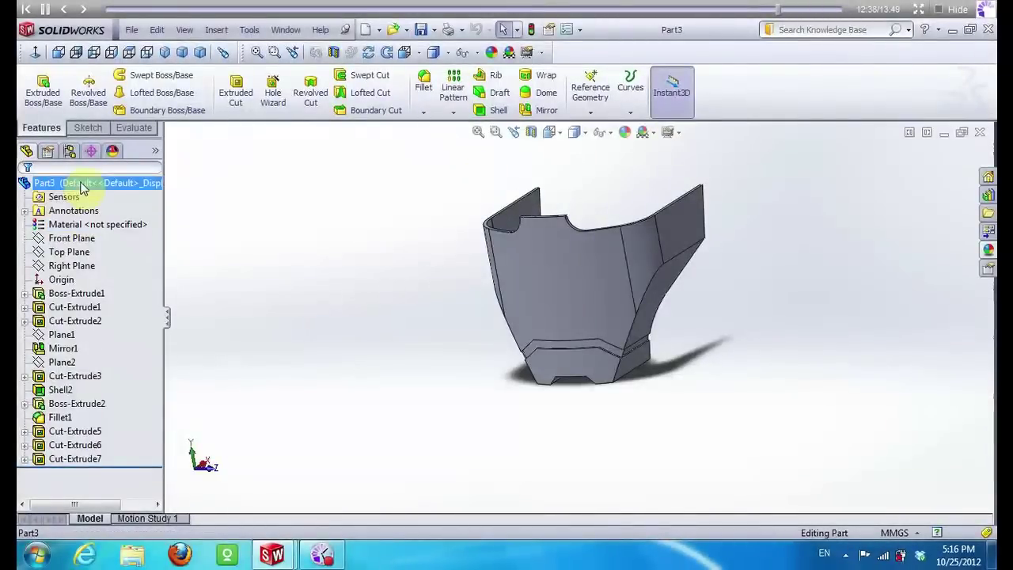
pyautogui.click(625, 133)
pyautogui.click(69, 481)
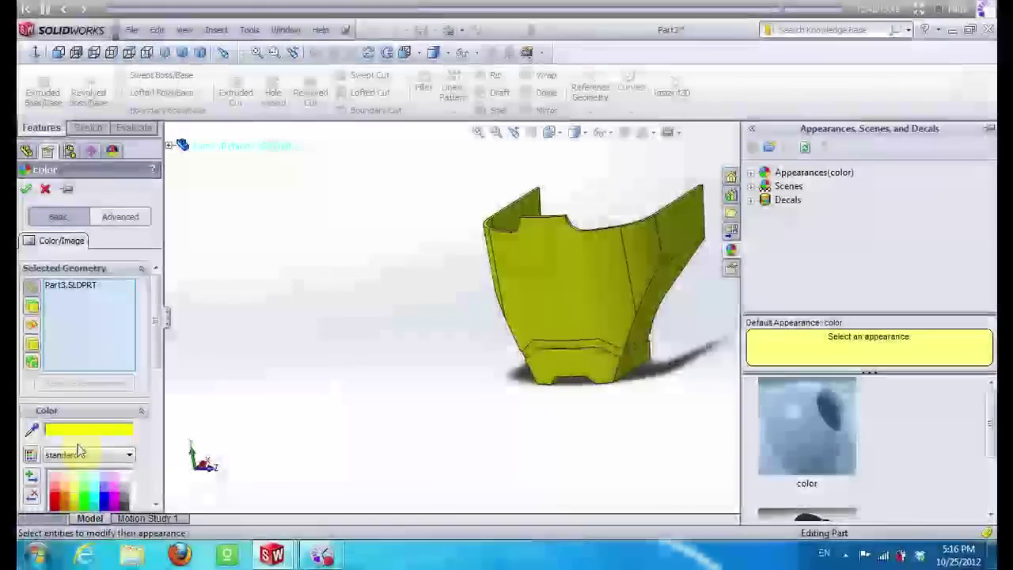
pyautogui.click(26, 189)
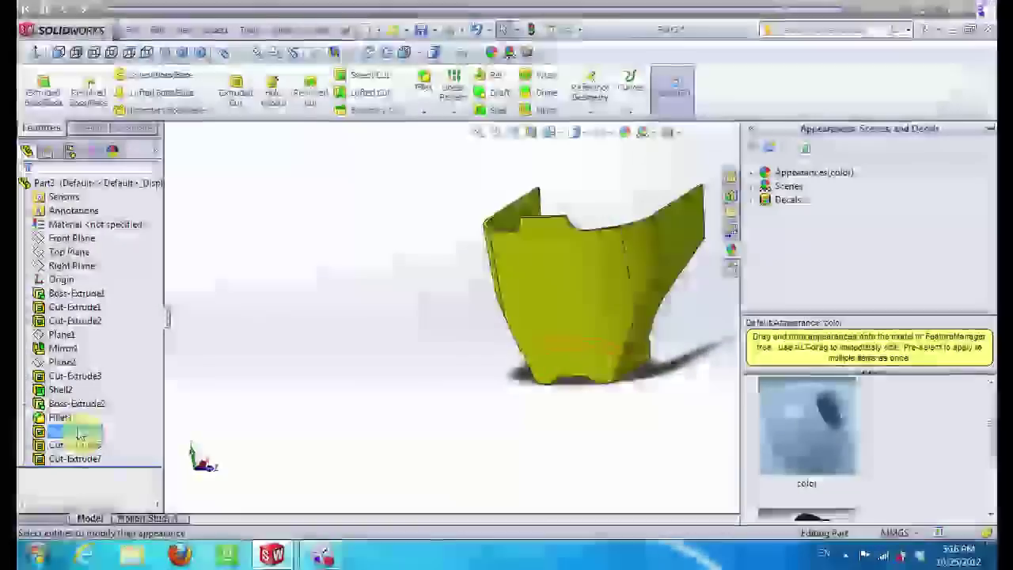
# Colour the Cut-Extrude5 through Cut-Extrude7 band black
pyautogui.click(76, 434)
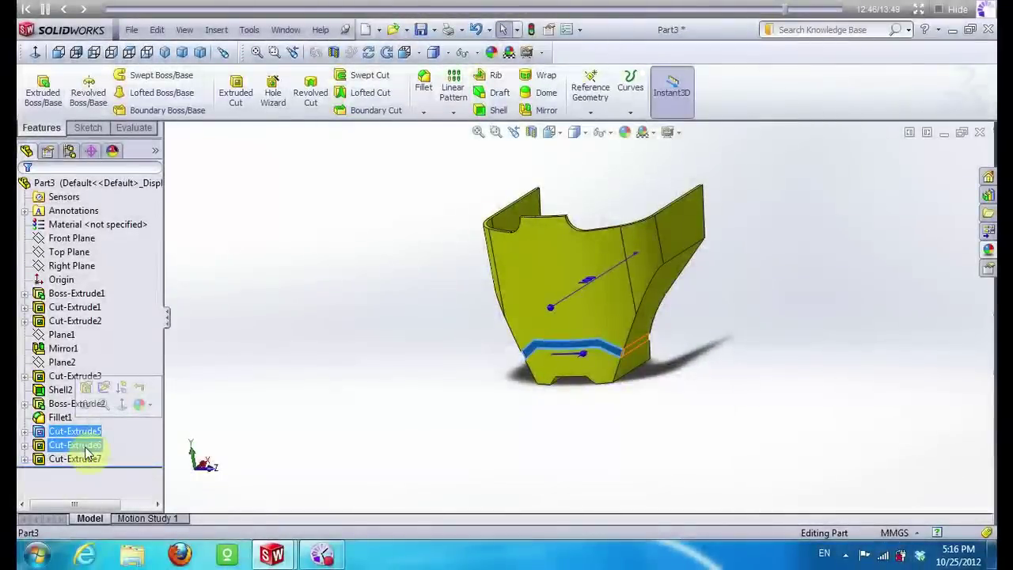
pyautogui.keyDown('shift'); pyautogui.click(87, 459); pyautogui.keyUp('shift')
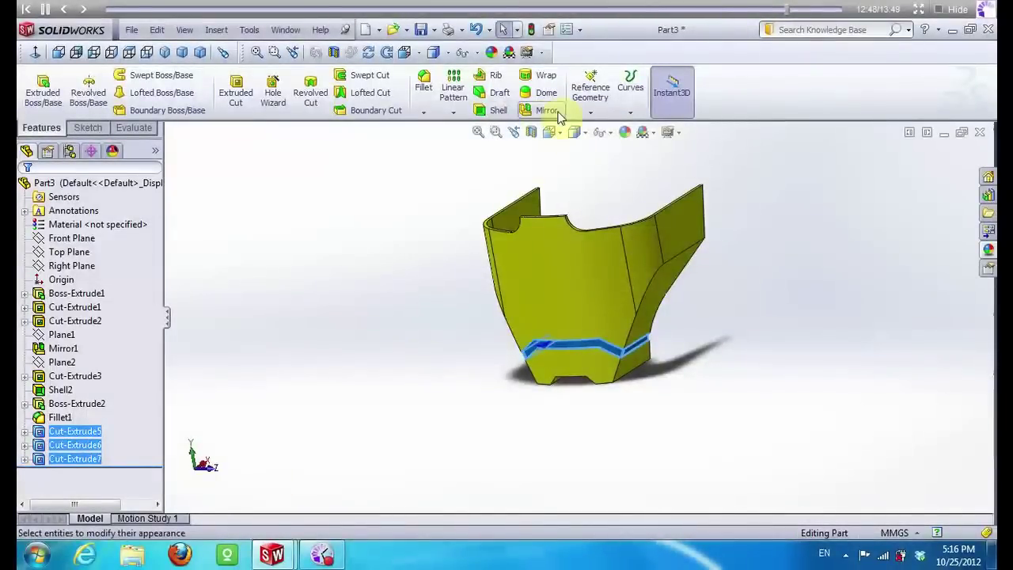
pyautogui.click(625, 132)
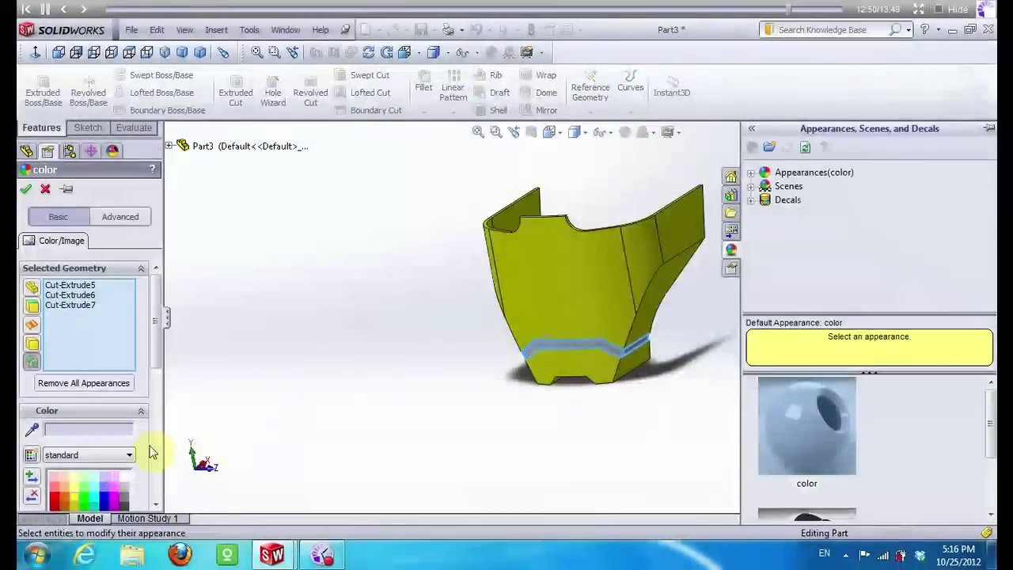
pyautogui.moveTo(153, 321); pyautogui.dragTo(155, 362)
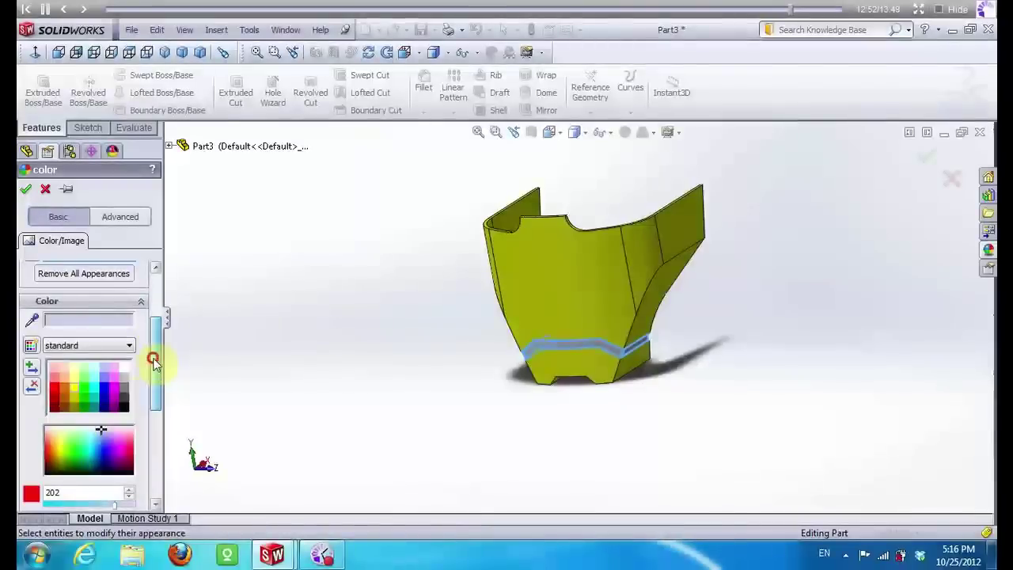
pyautogui.click(126, 406)
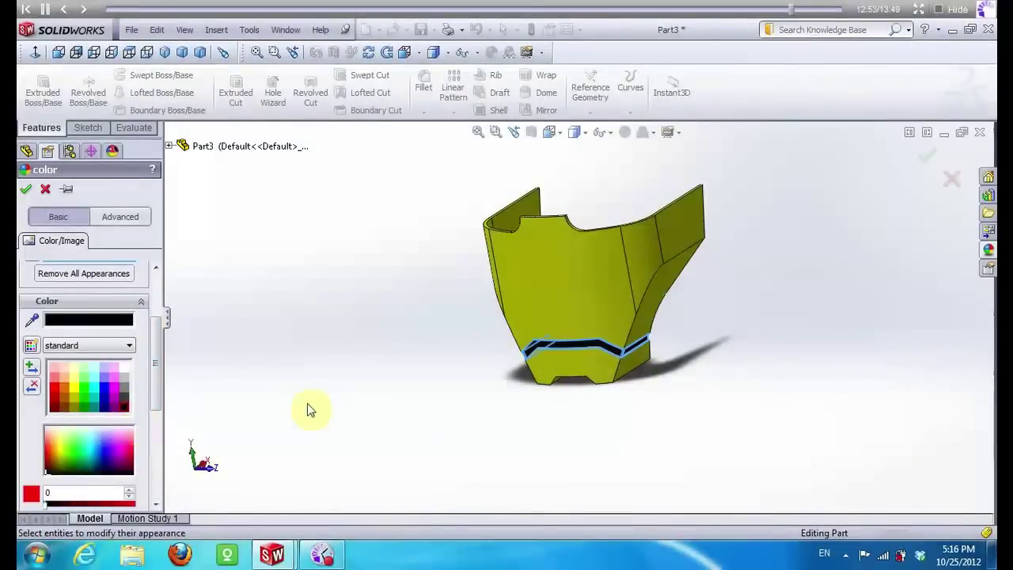
pyautogui.click(26, 189)
# Save Part3 and close its window
pyautogui.moveTo(335, 326)
pyautogui.mouseDown(button='middle')
pyautogui.moveTo(427, 265)
pyautogui.moveTo(350, 276)
pyautogui.mouseUp(button='middle')
pyautogui.click(131, 29)
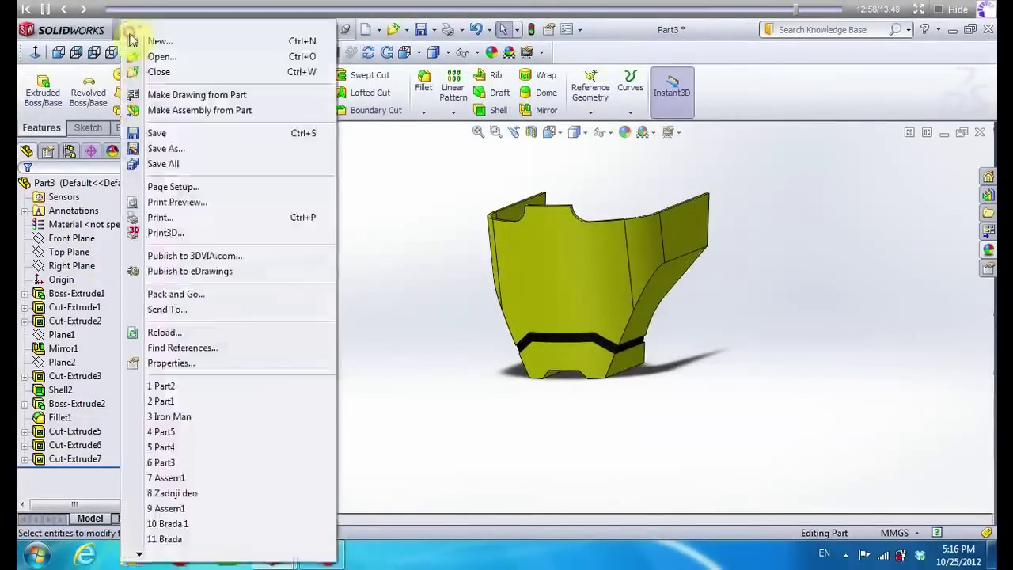
pyautogui.click(156, 133)
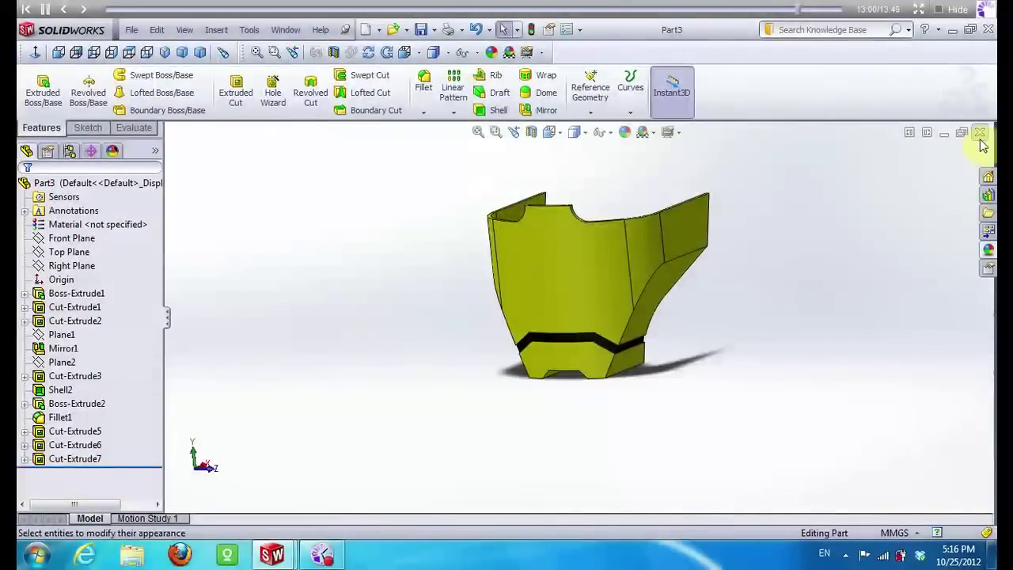
pyautogui.click(980, 133)
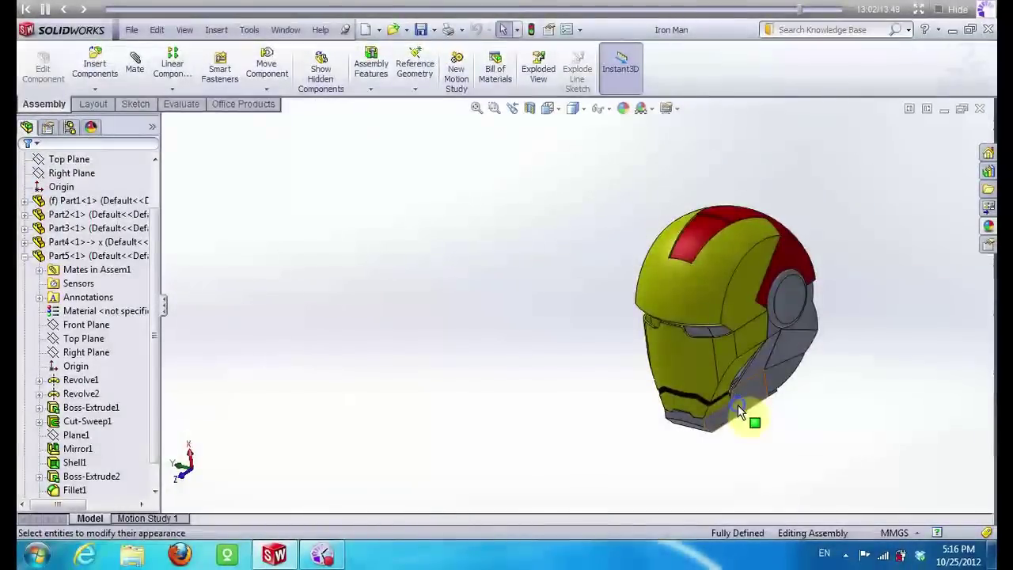
# Open Part4, colour it red, and save it
pyautogui.rightClick(738, 405)
pyautogui.click(753, 203)
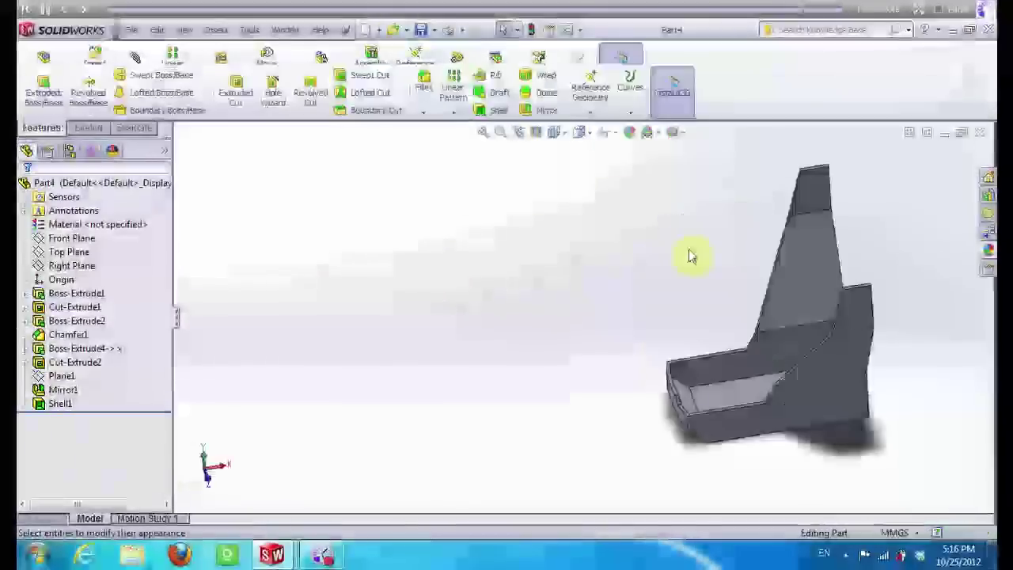
pyautogui.click(629, 135)
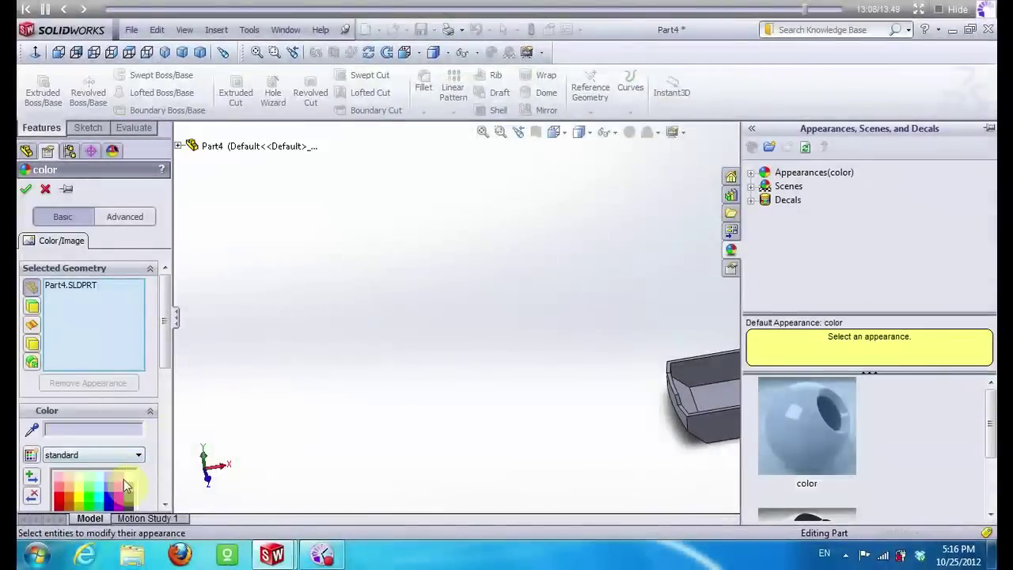
pyautogui.click(60, 500)
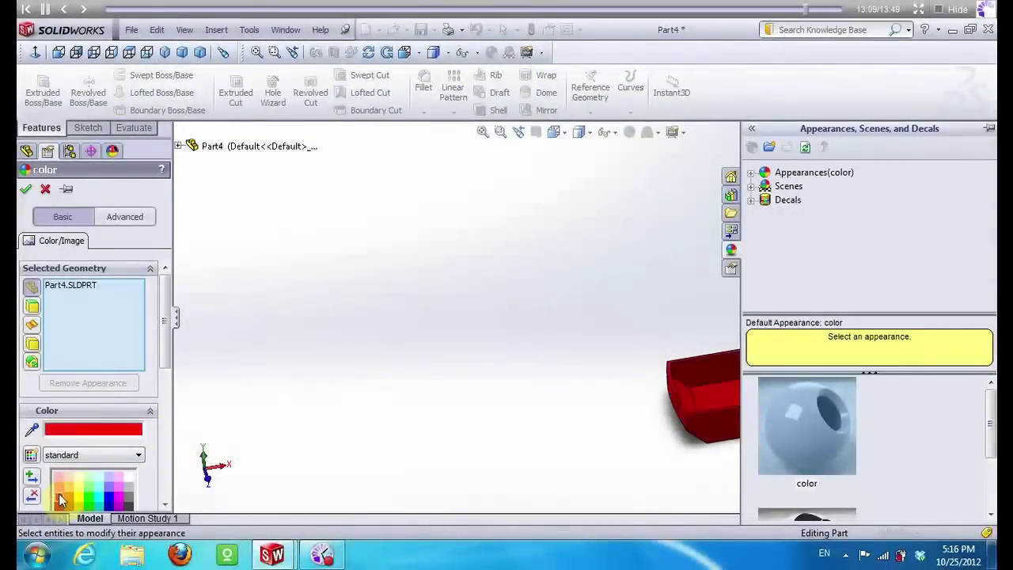
pyautogui.click(27, 189)
pyautogui.click(132, 30)
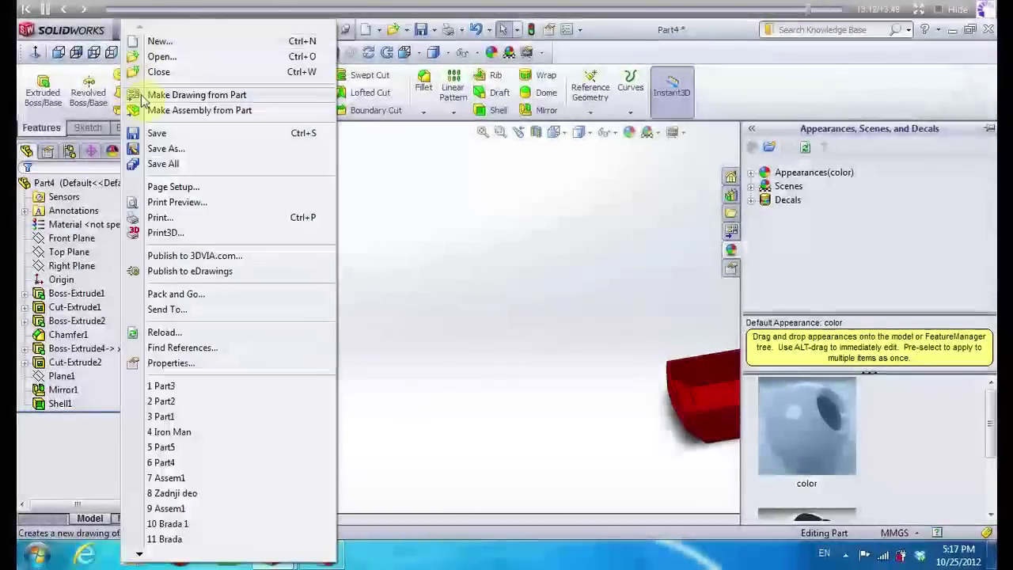
pyautogui.click(155, 133)
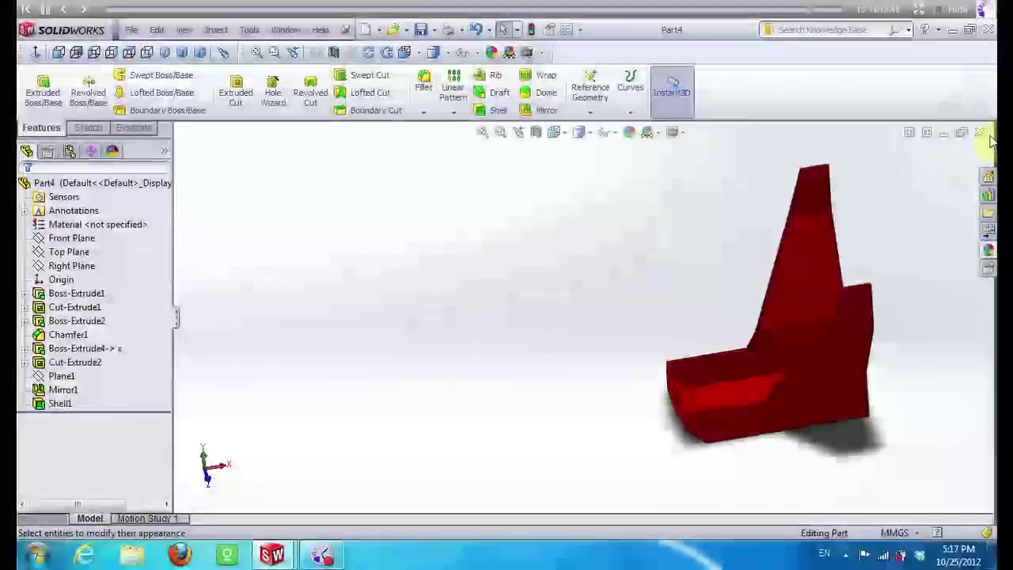
# Open Part5, colour it red, save it, and close its window
pyautogui.rightClick(824, 326)
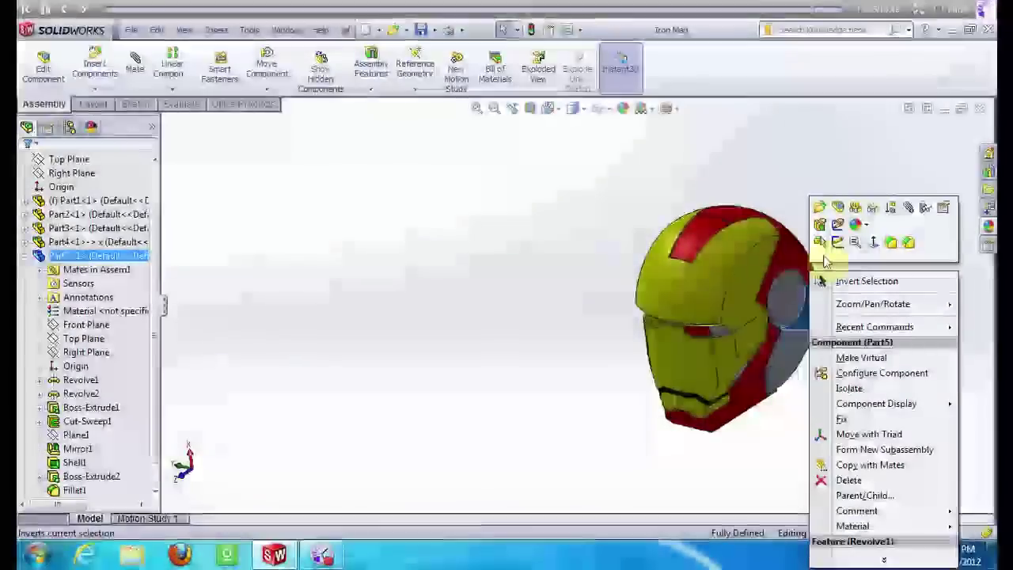
pyautogui.click(829, 207)
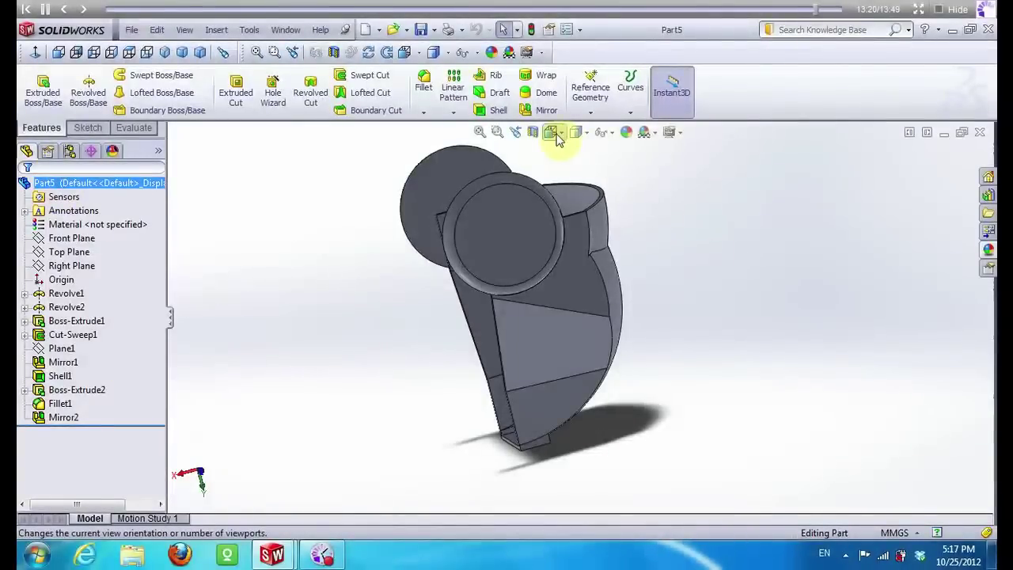
pyautogui.click(626, 131)
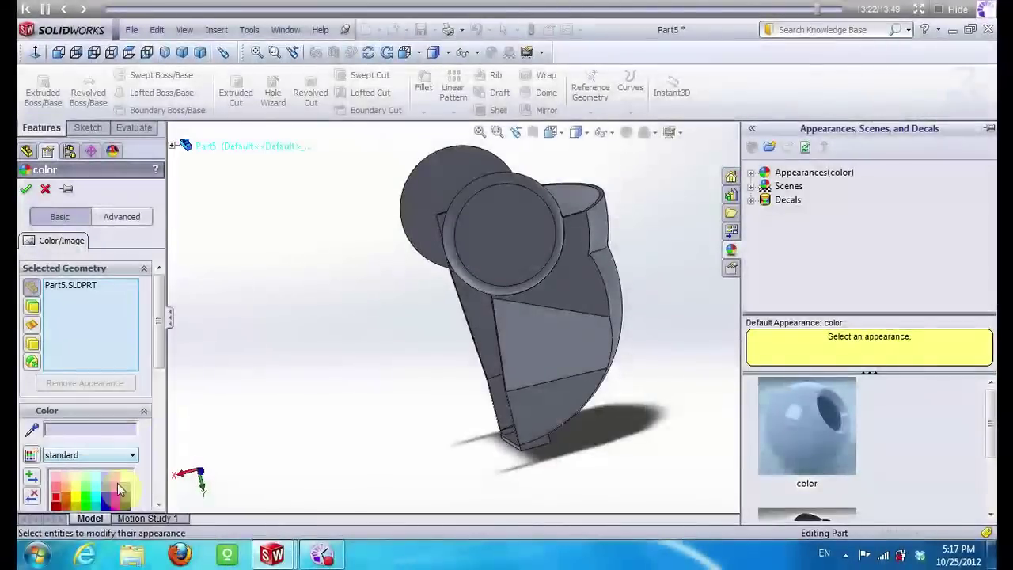
pyautogui.click(56, 501)
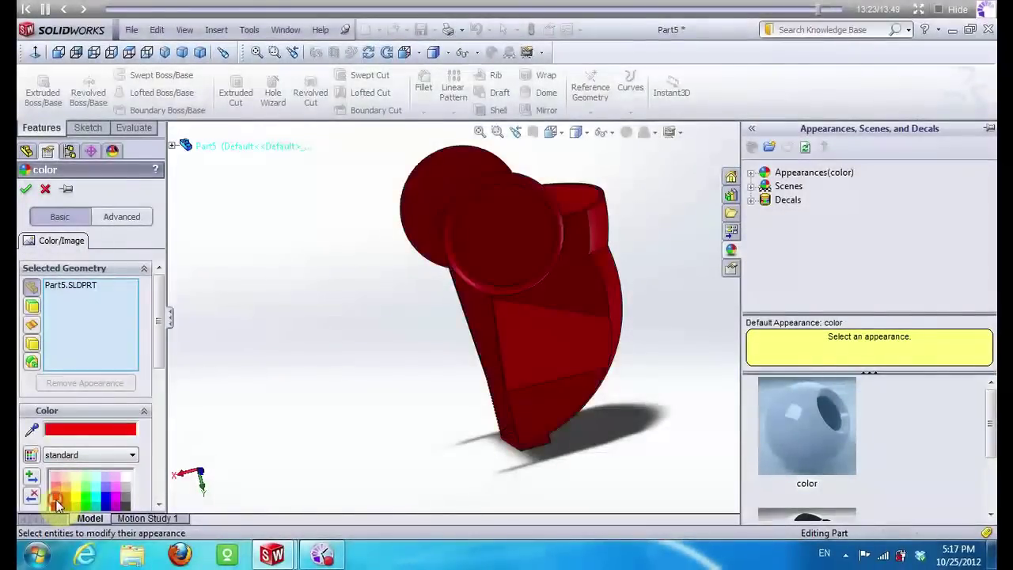
pyautogui.click(24, 192)
pyautogui.click(131, 30)
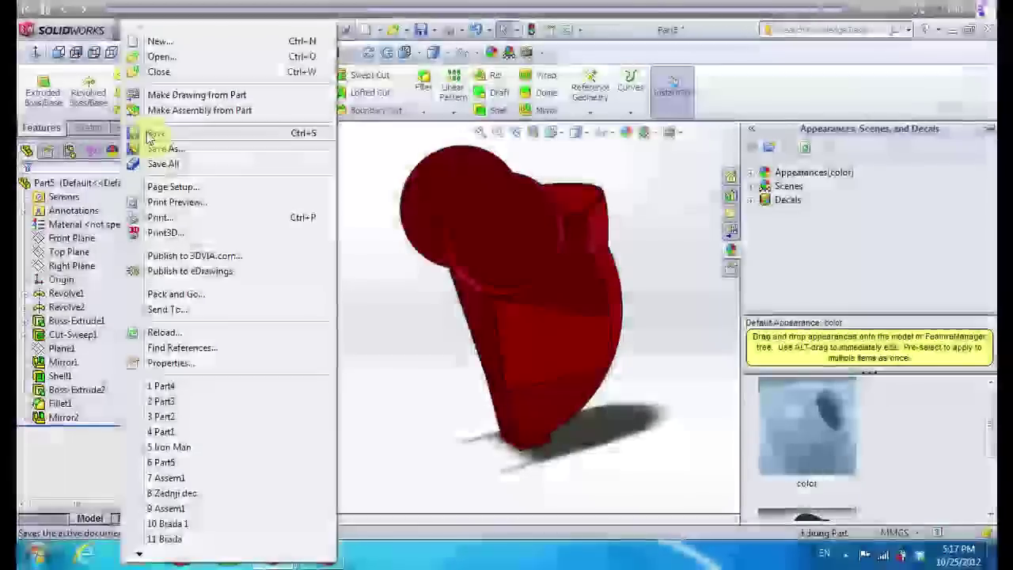
pyautogui.click(151, 133)
pyautogui.click(974, 136)
pyautogui.moveTo(563, 254)
pyautogui.mouseDown(button='middle')
pyautogui.moveTo(610, 219)
pyautogui.moveTo(639, 166)
pyautogui.moveTo(645, 176)
pyautogui.moveTo(612, 193)
pyautogui.moveTo(622, 224)
pyautogui.moveTo(615, 237)
pyautogui.mouseUp(button='middle')
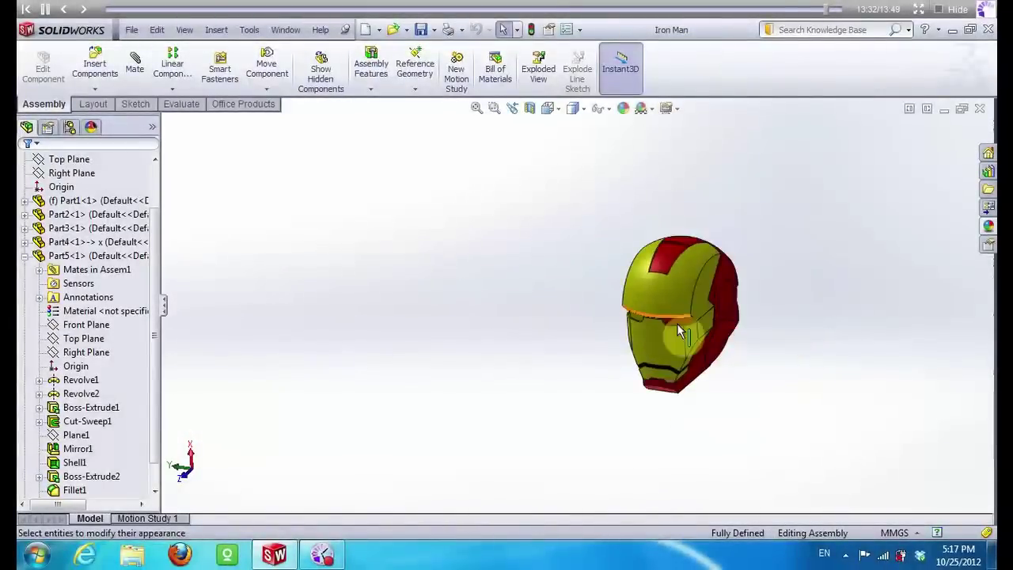
# Save the Iron Man assembly, choosing to save without rebuilding
pyautogui.scroll(-3, 675, 323)
pyautogui.moveTo(868, 331)
pyautogui.mouseDown(button='middle')
pyautogui.moveTo(776, 312)
pyautogui.moveTo(692, 340)
pyautogui.moveTo(642, 371)
pyautogui.moveTo(496, 403)
pyautogui.moveTo(420, 436)
pyautogui.moveTo(466, 468)
pyautogui.moveTo(482, 464)
pyautogui.moveTo(760, 109)
pyautogui.moveTo(775, 113)
pyautogui.moveTo(724, 140)
pyautogui.moveTo(737, 117)
pyautogui.mouseUp(button='middle')
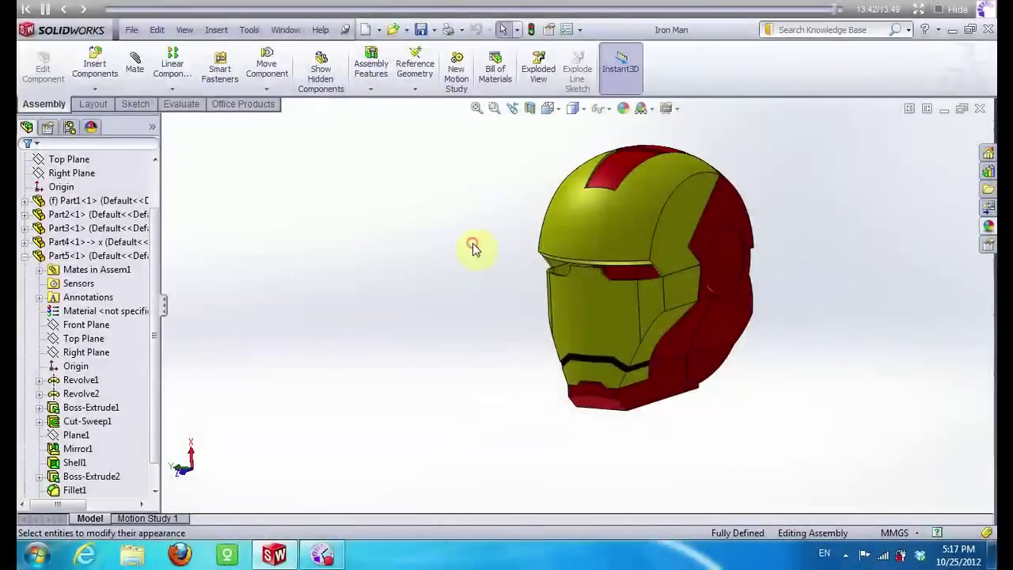
pyautogui.click(133, 30)
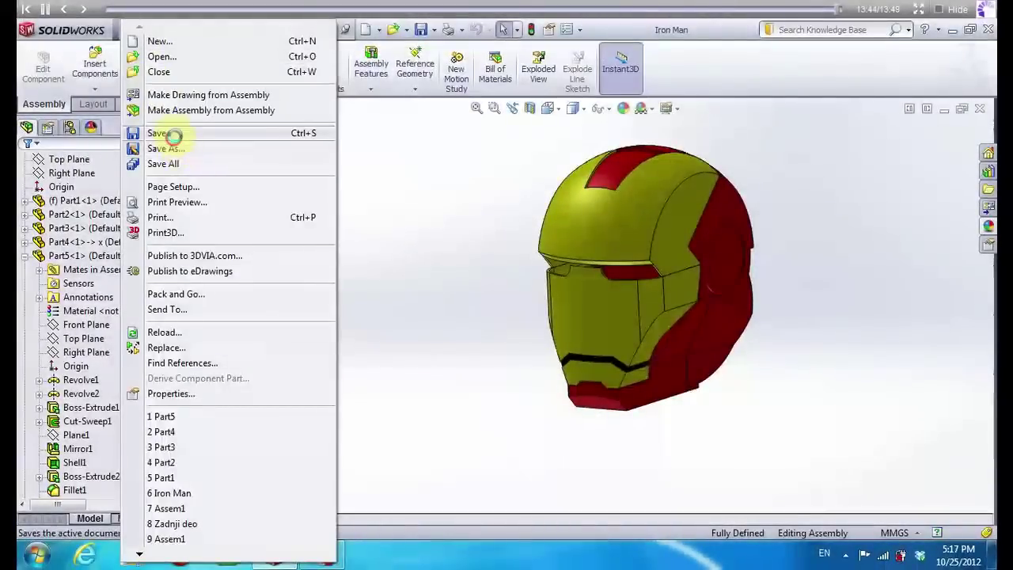
pyautogui.click(173, 136)
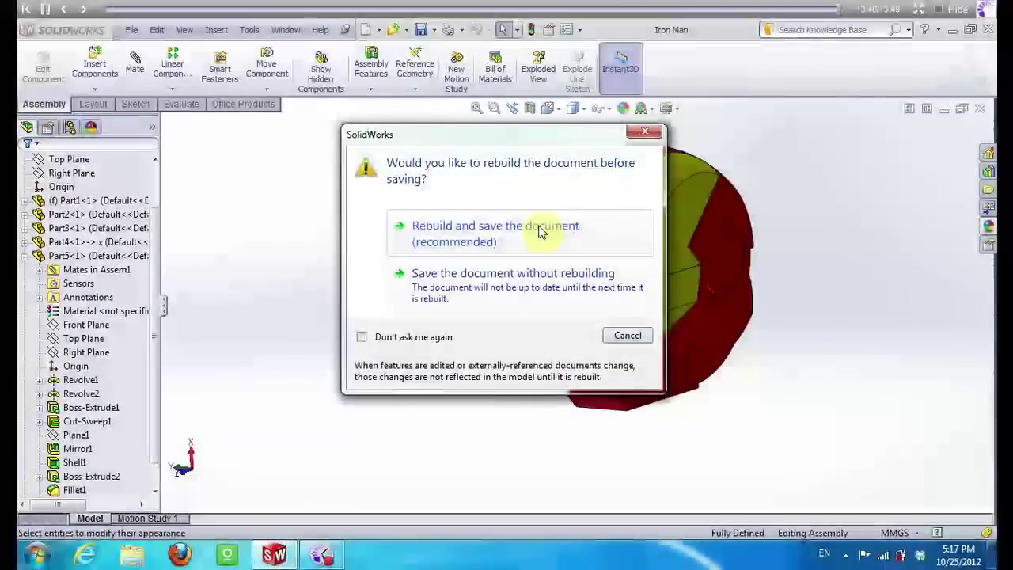
pyautogui.click(547, 290)
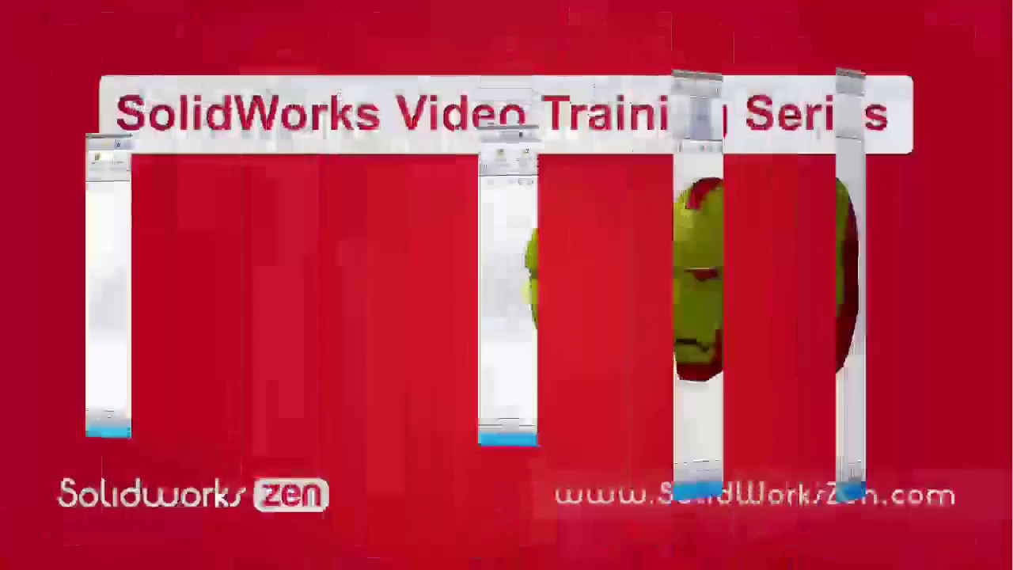